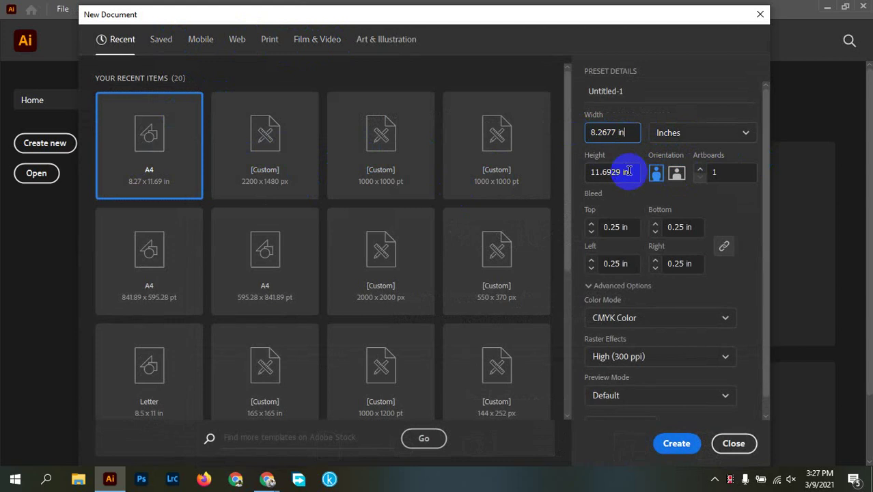
Create a landscape A4 document, 11.6929 by 8.2677 in, with two artboards and a 0.25 in bleed on all sides.
click(631, 172)
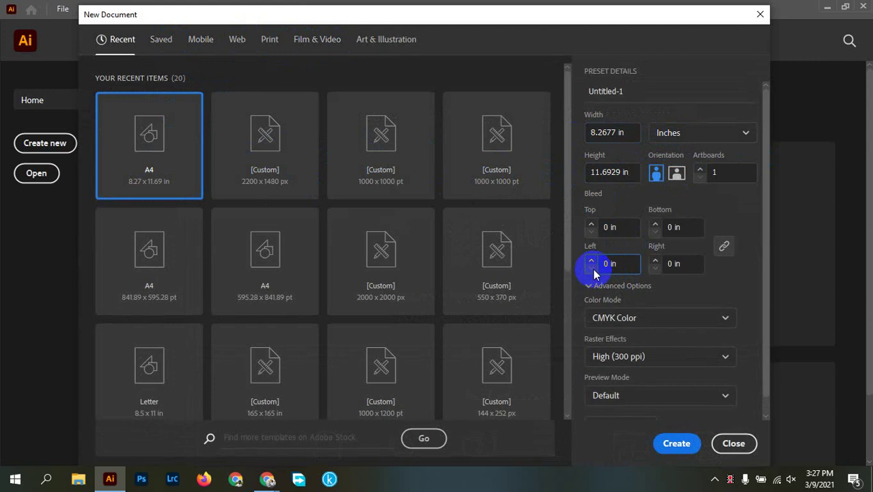
click(591, 262)
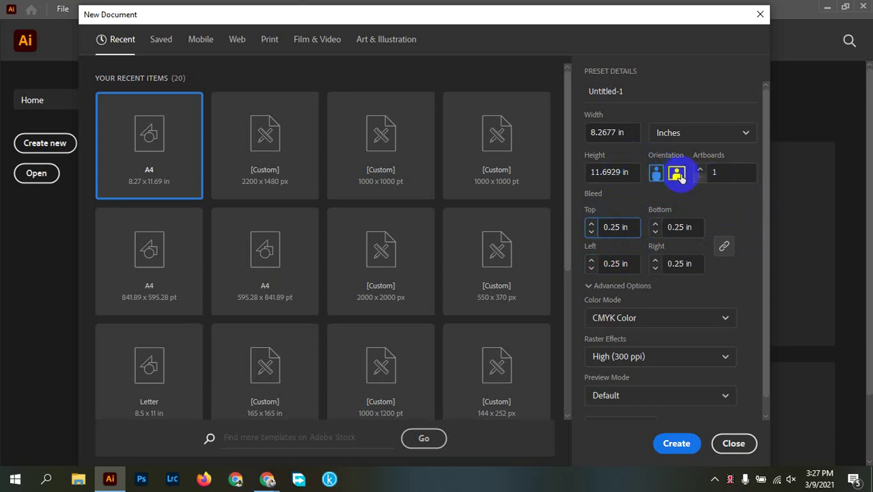
click(610, 130)
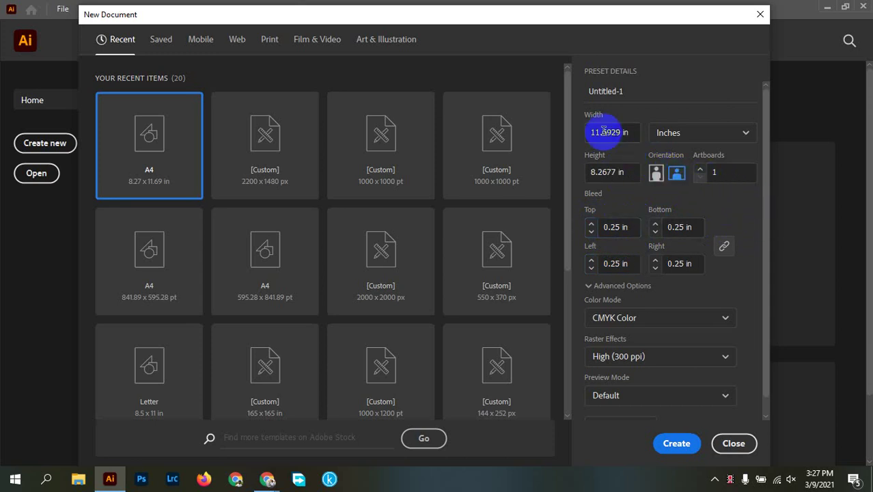
drag(634, 131, 601, 128)
click(603, 170)
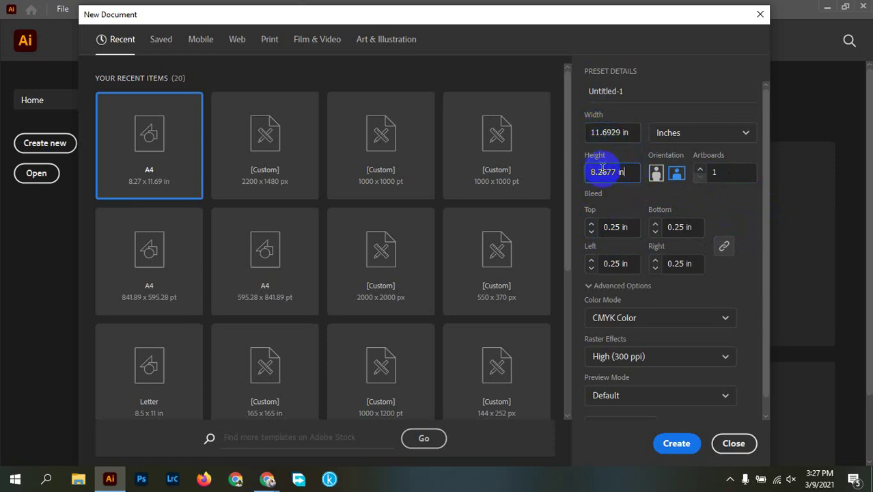
drag(625, 171, 594, 168)
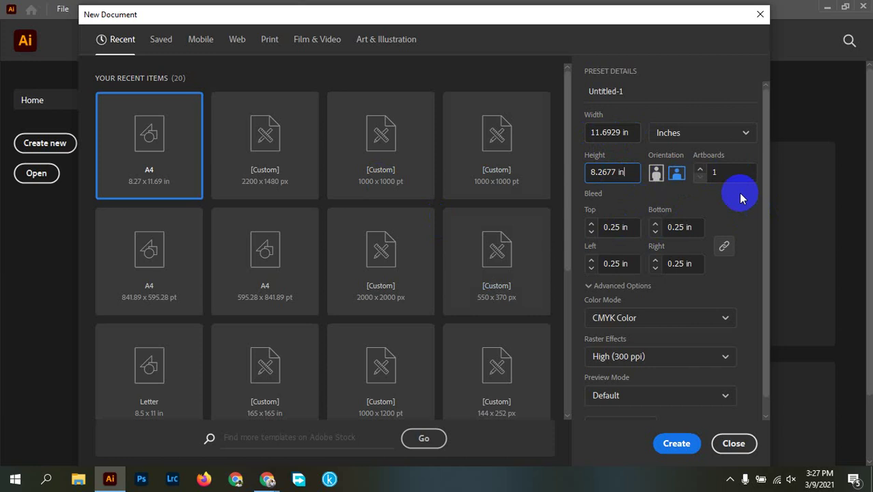
click(723, 174)
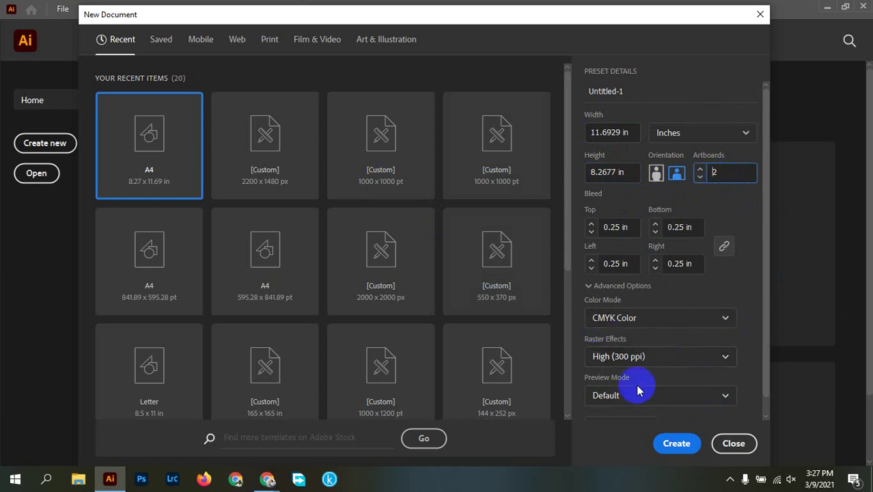
click(674, 441)
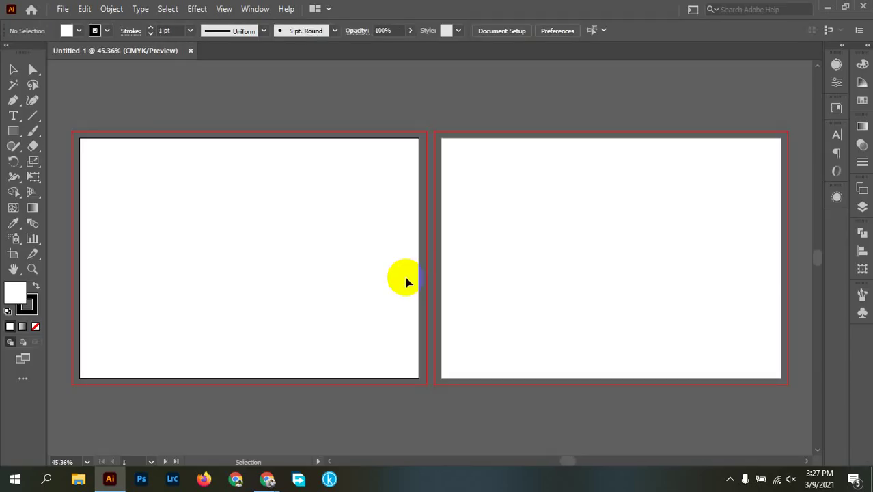
drag(547, 248, 692, 290)
drag(307, 265, 574, 306)
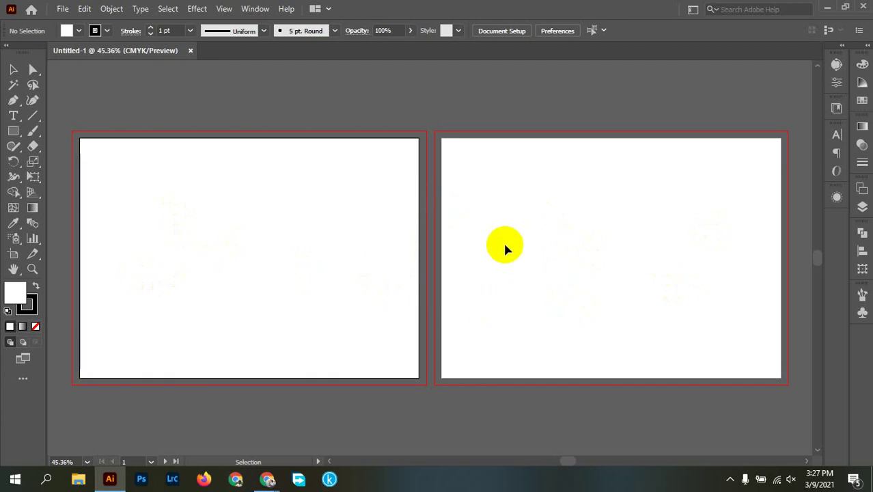
key(space)
drag(90, 255, 150, 261)
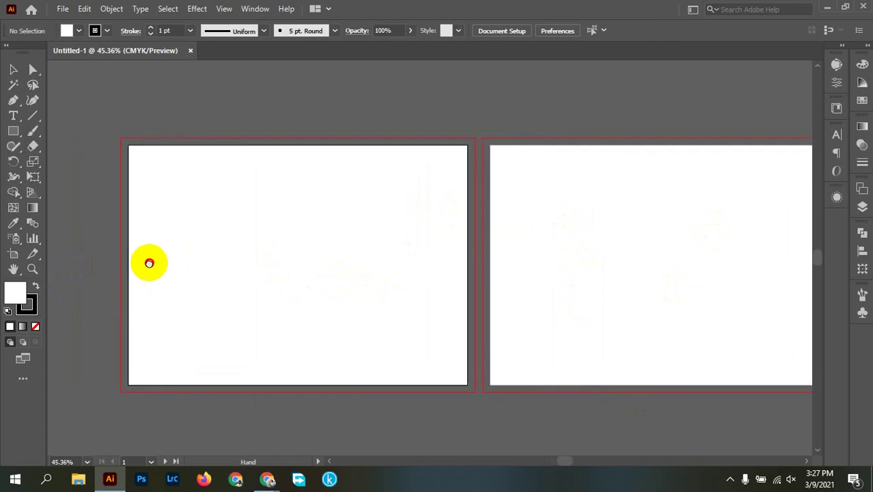
scroll(119, 257, up, 2)
scroll(226, 254, down, 1)
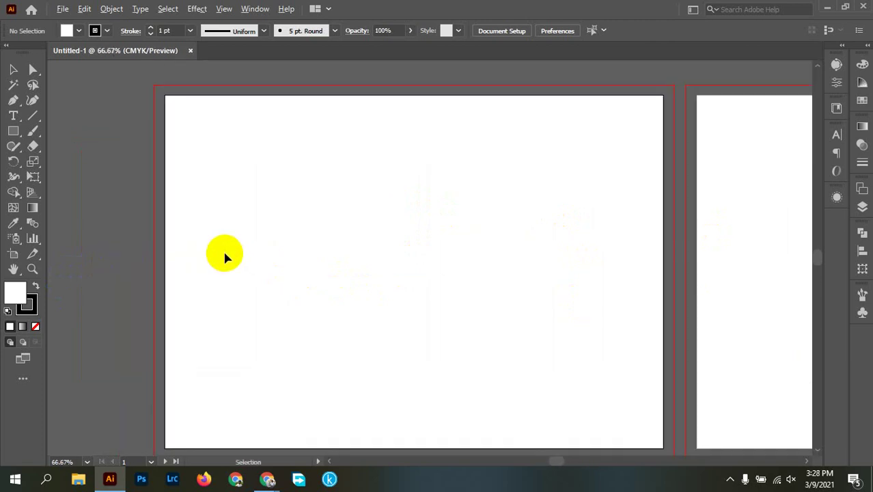
drag(554, 349, 410, 286)
scroll(337, 219, down, 2)
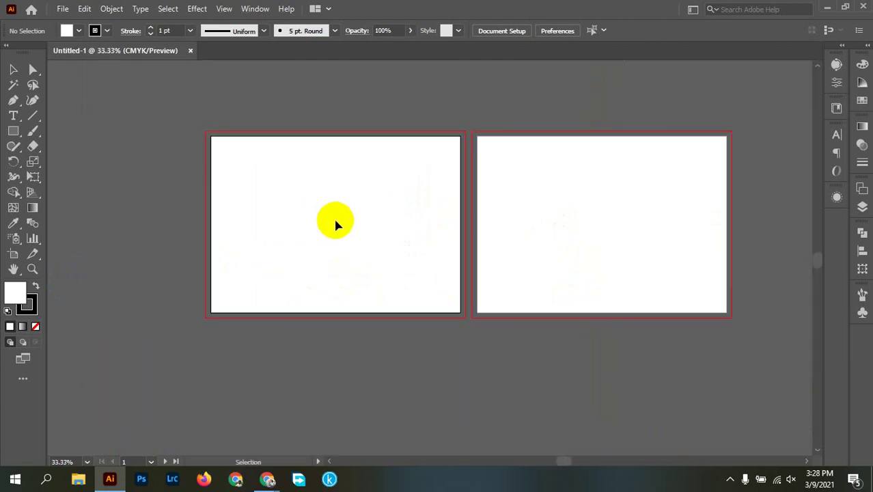
Open the artboard list and switch between Artboard 1 and Artboard 2 to see which canvas area each one represents.
click(861, 191)
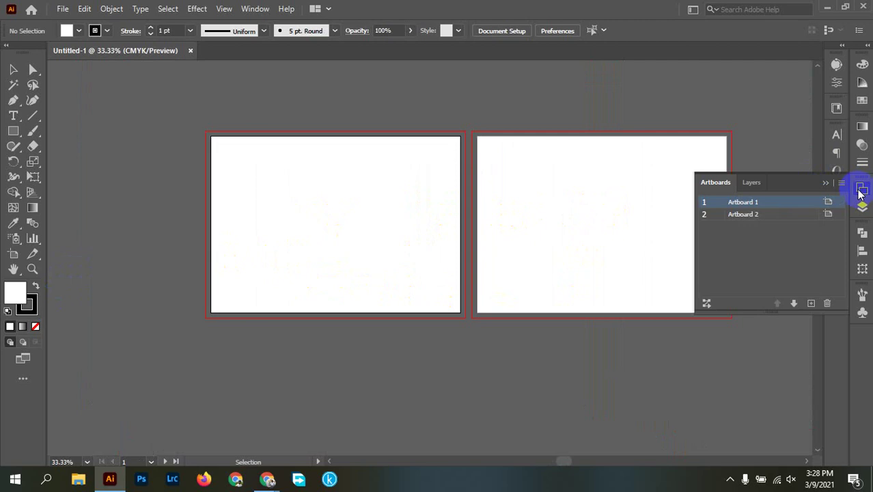
click(766, 215)
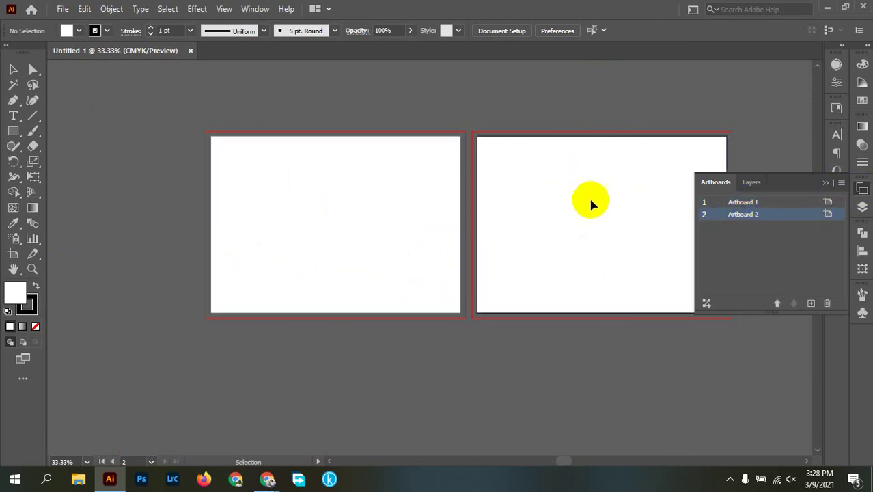
click(764, 205)
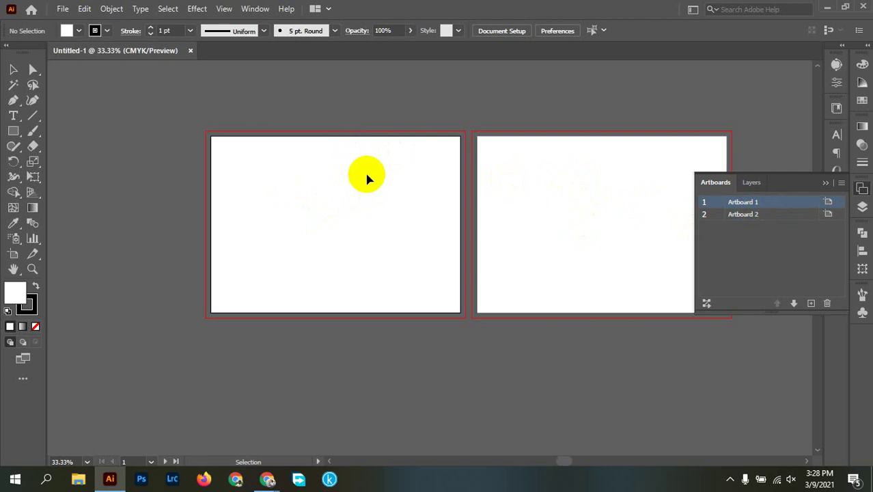
click(569, 232)
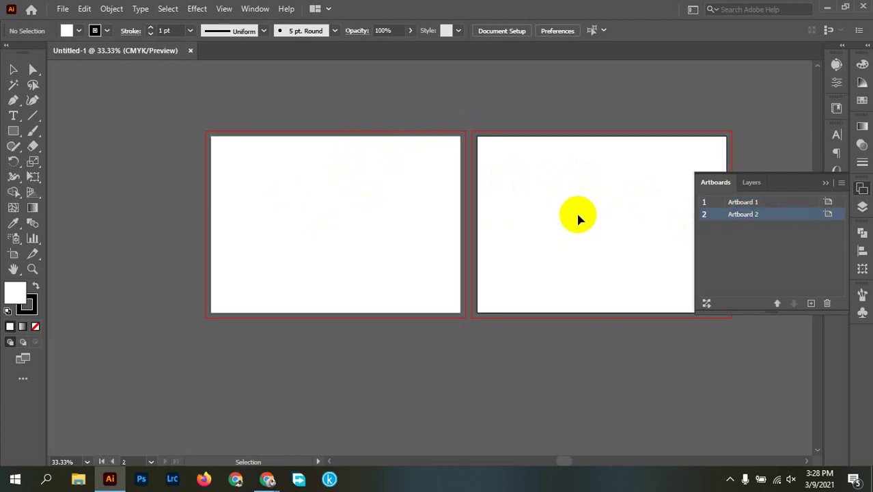
click(393, 230)
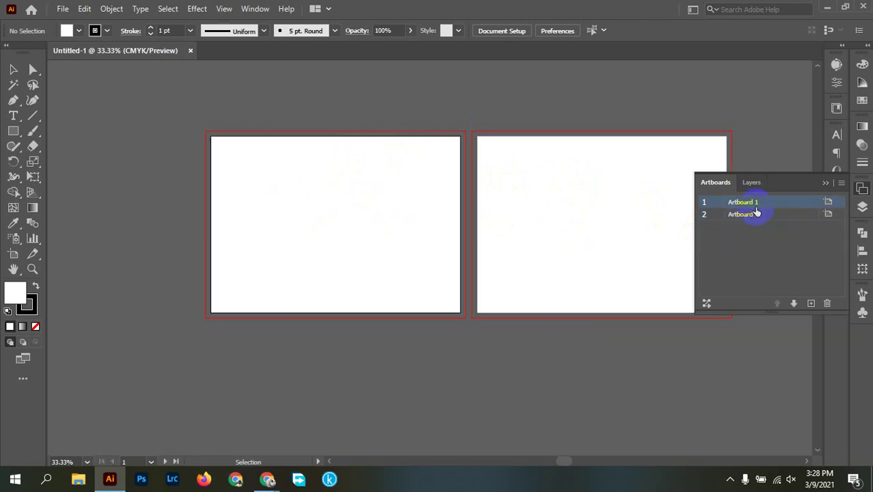
click(509, 229)
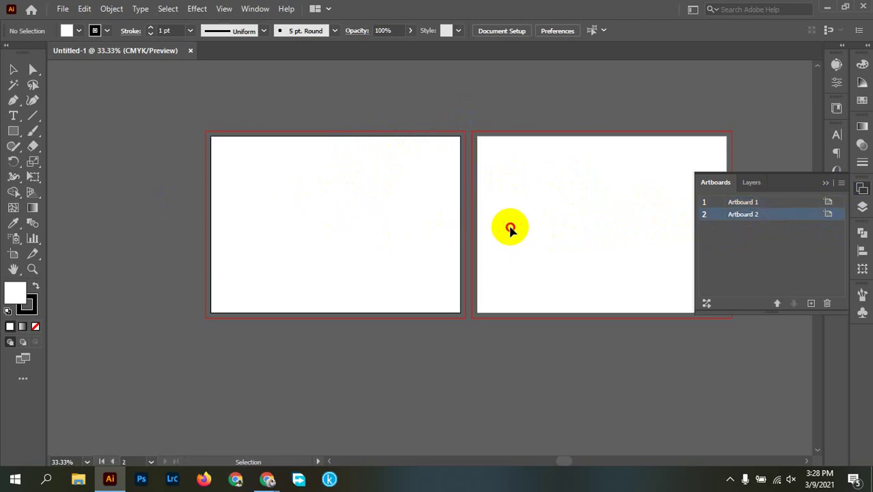
click(340, 222)
click(491, 230)
click(336, 220)
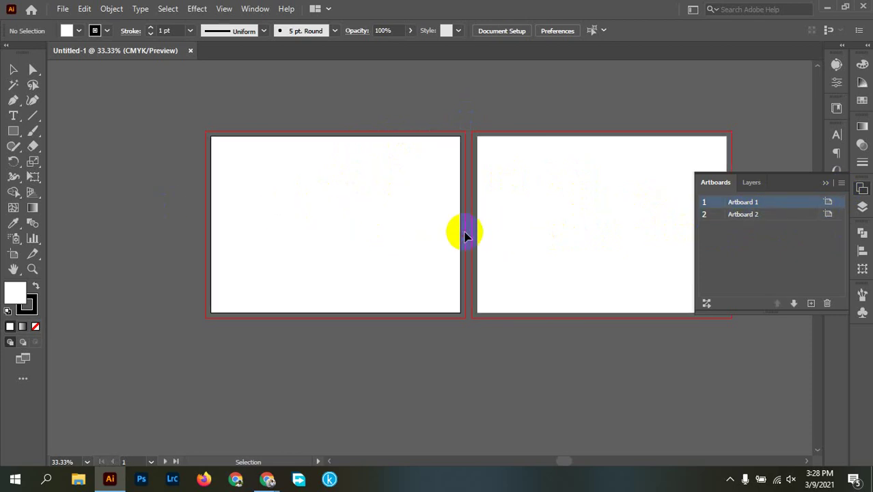
click(530, 238)
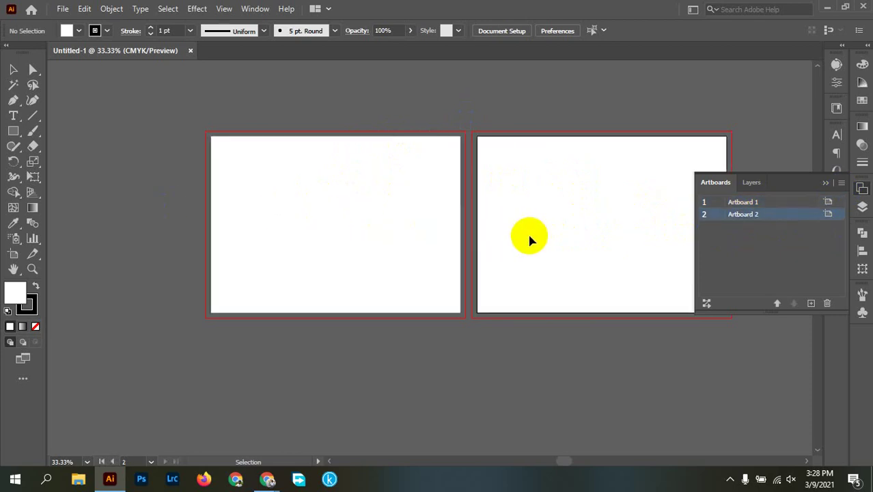
click(861, 193)
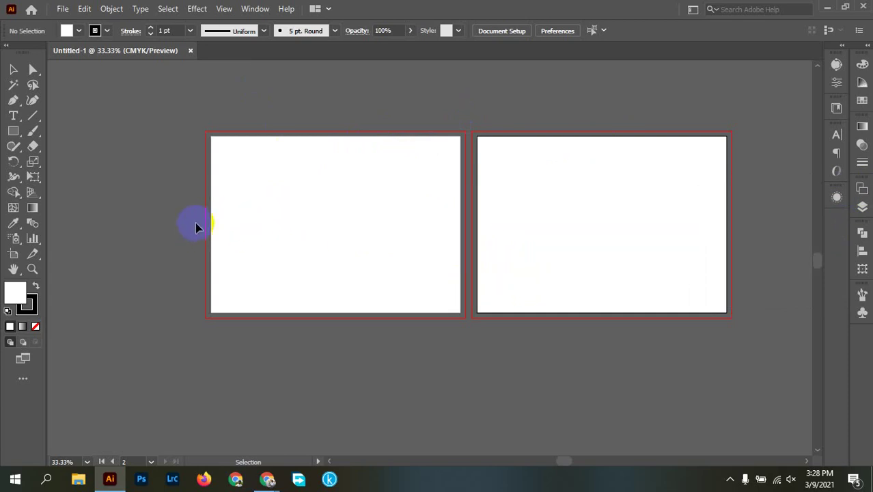
Paste the copied brochure reference image and move it off the artboards, to the left of Artboard 1.
scroll(247, 226, up, 1)
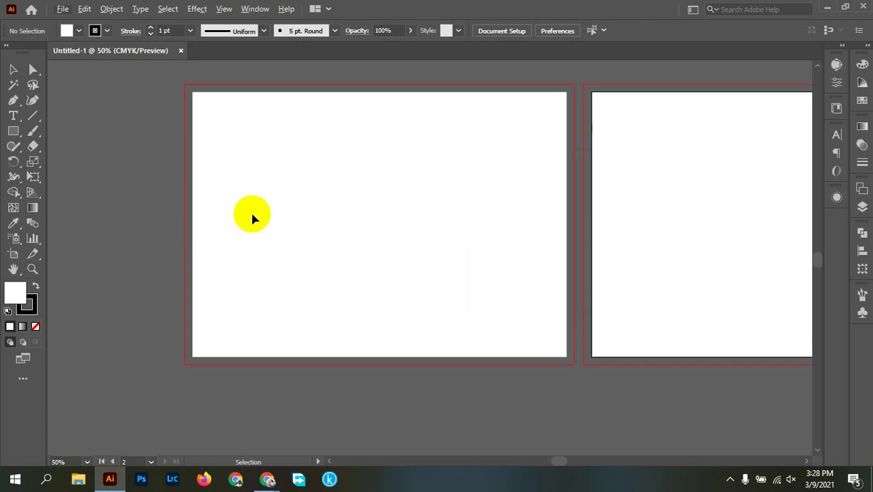
scroll(263, 229, up, 1)
key(m)
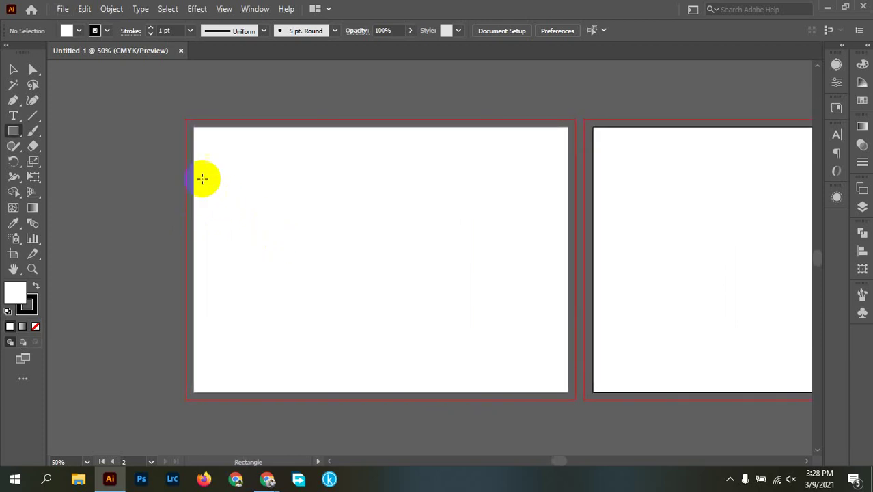
scroll(397, 228, down, 2)
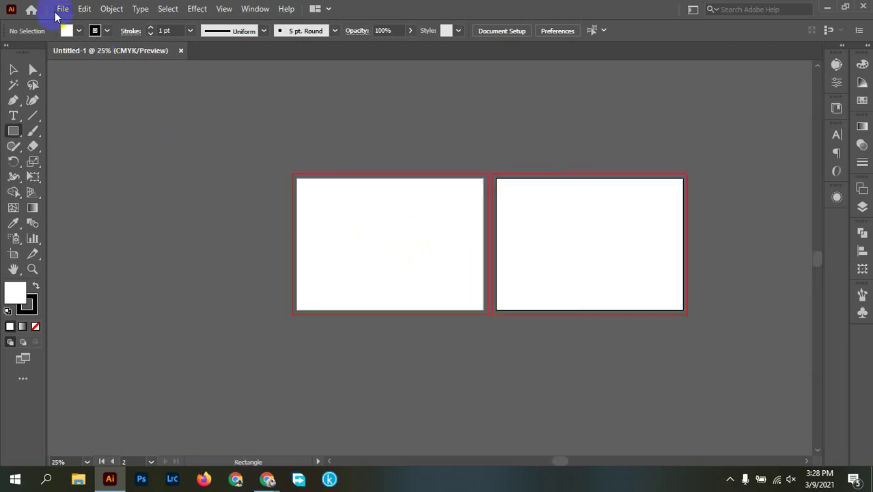
click(84, 9)
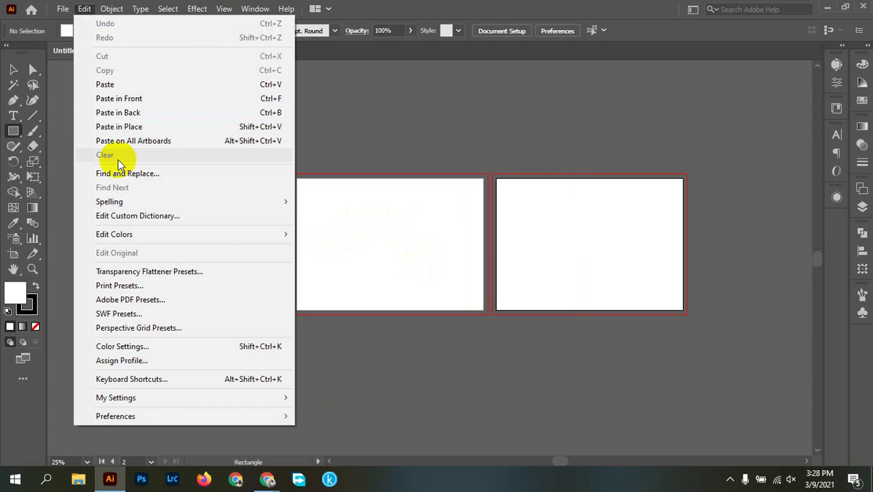
click(106, 84)
click(463, 274)
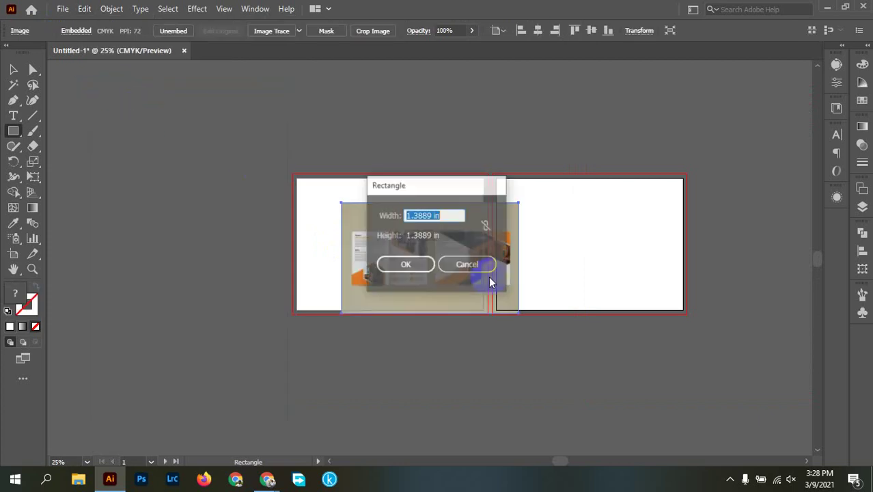
click(464, 267)
key(v)
drag(445, 263, 195, 248)
Examine the brochure reference image's inside and cover spreads alongside the two empty artboards.
scroll(197, 250, up, 3)
scroll(280, 255, down, 2)
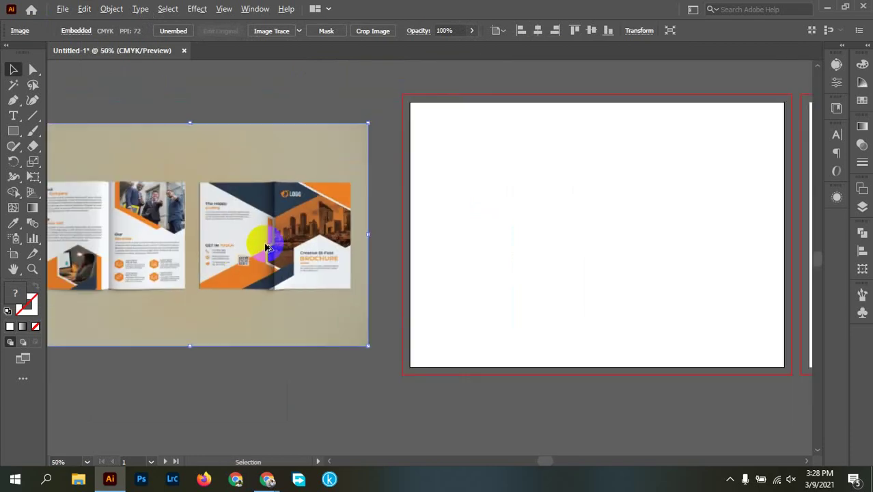
drag(388, 295, 437, 297)
drag(541, 290, 403, 286)
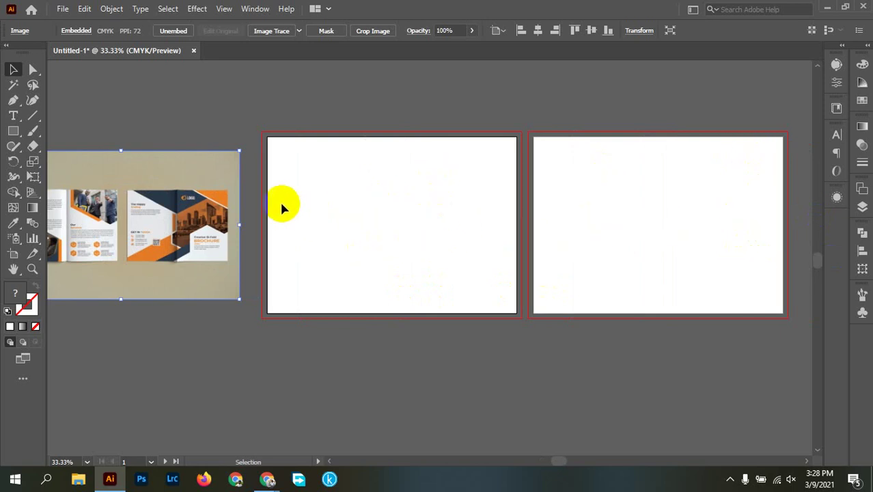
drag(395, 233, 462, 251)
scroll(354, 204, up, 2)
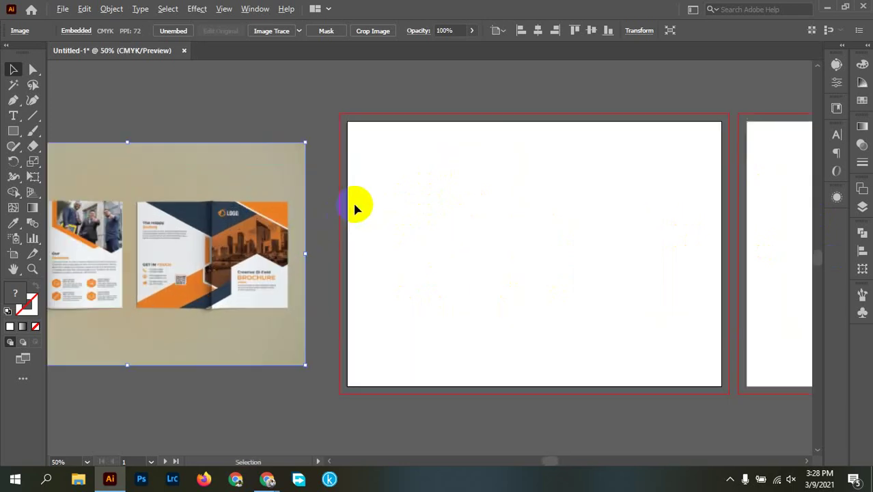
scroll(353, 201, down, 2)
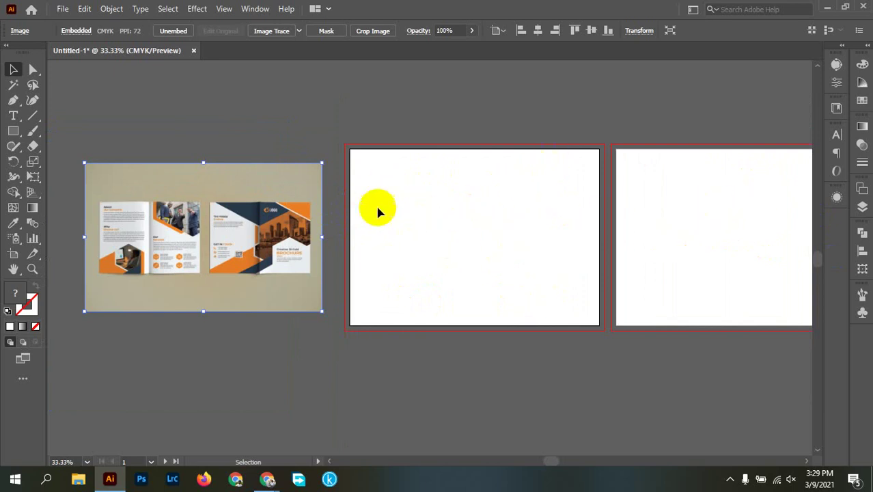
drag(643, 254, 698, 255)
click(335, 234)
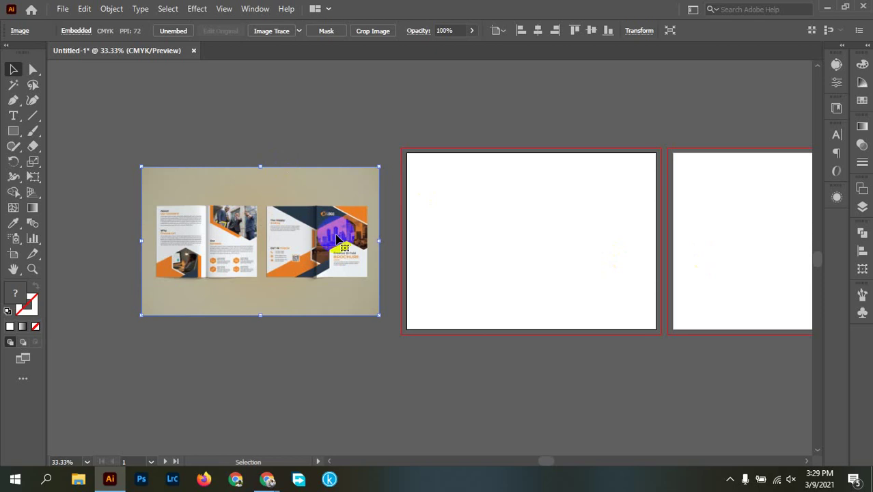
Draw a white rectangle without stroke covering Artboard 1 out to its bleed edges.
scroll(400, 232, up, 2)
drag(596, 237, 396, 235)
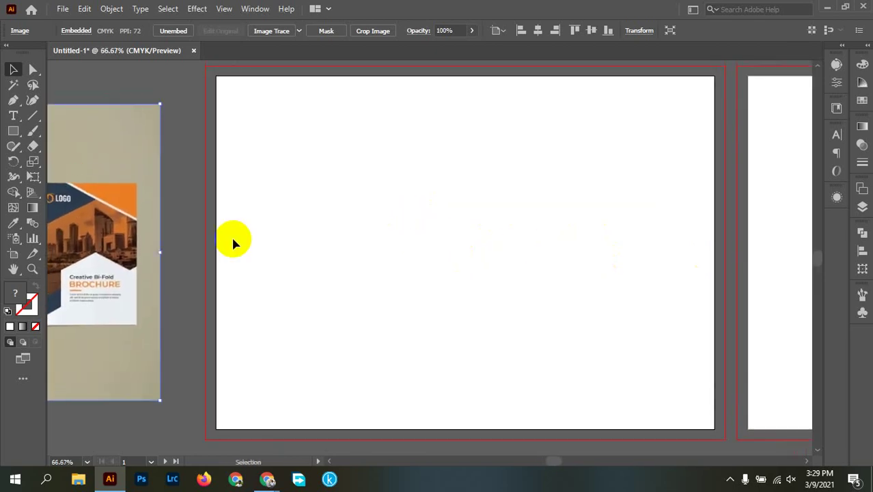
key(m)
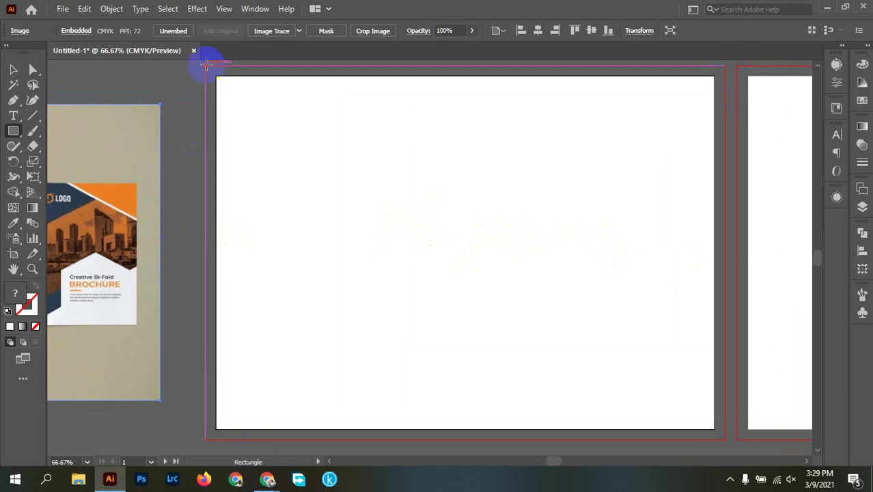
drag(205, 65, 723, 437)
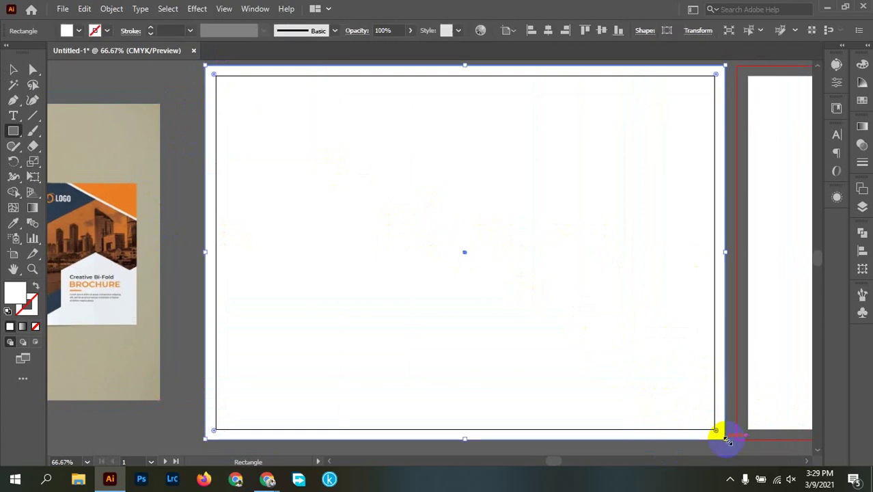
scroll(256, 205, down, 1)
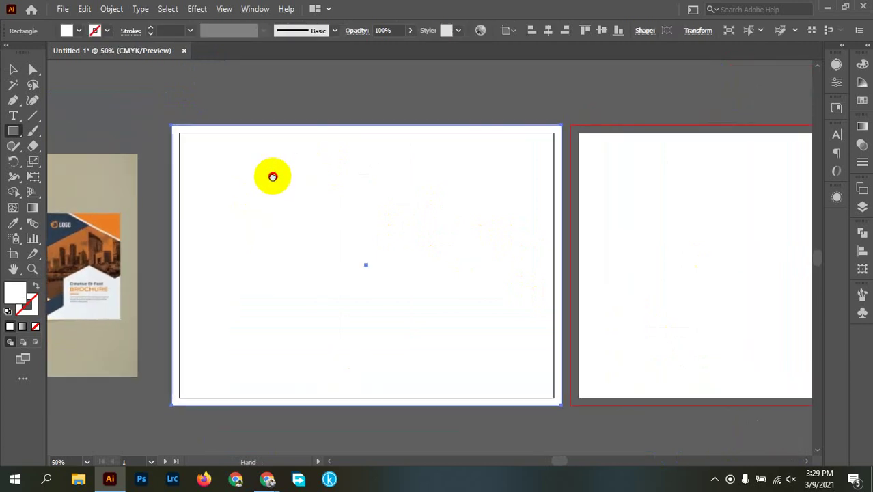
key(v)
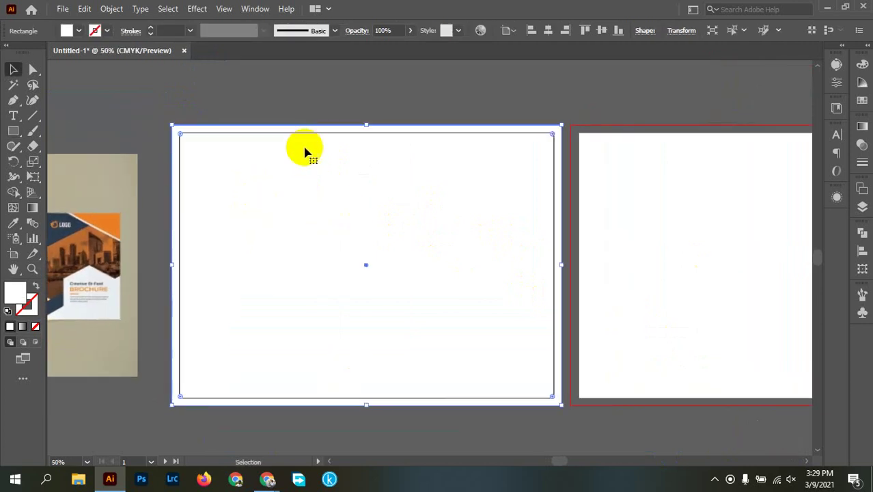
Duplicate the white bleed-size rectangle from Artboard 1 and place the copy over Artboard 2.
click(337, 88)
click(337, 258)
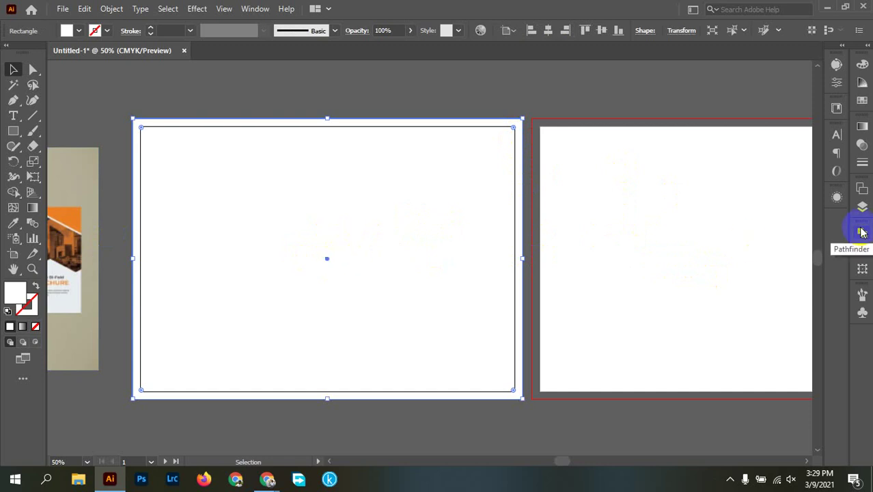
drag(246, 254, 542, 237)
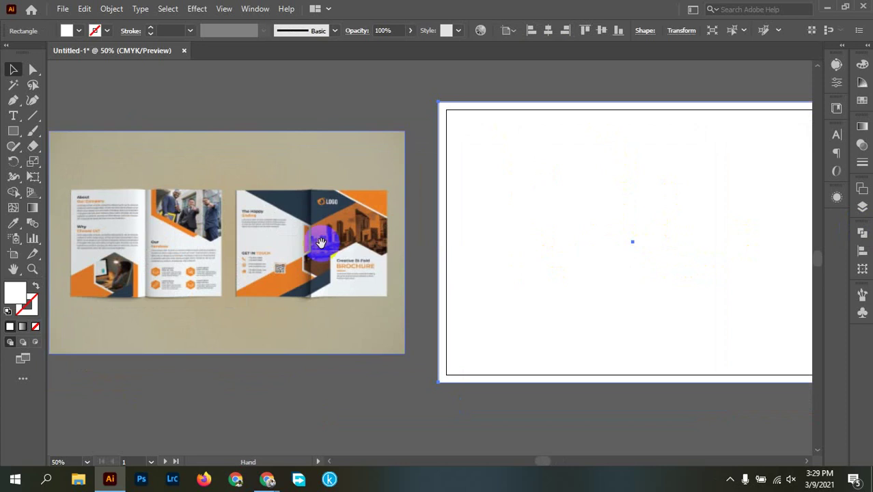
drag(654, 314, 450, 333)
drag(657, 285, 405, 274)
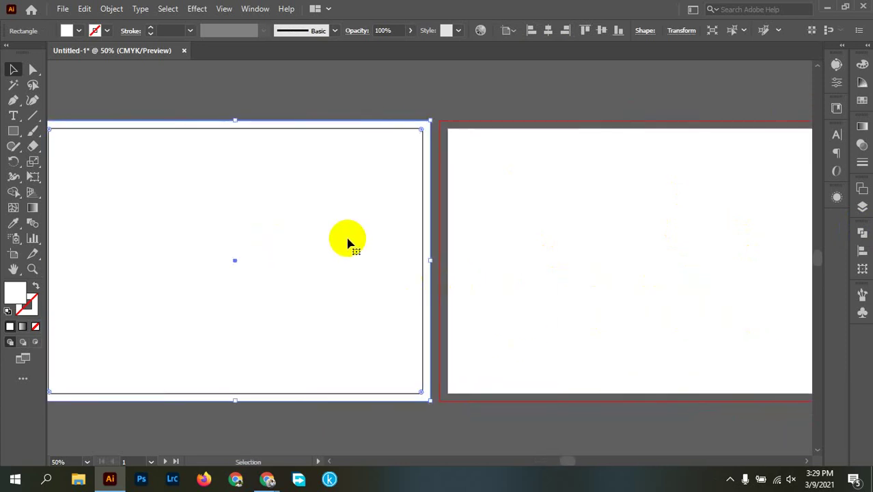
drag(672, 297, 551, 302)
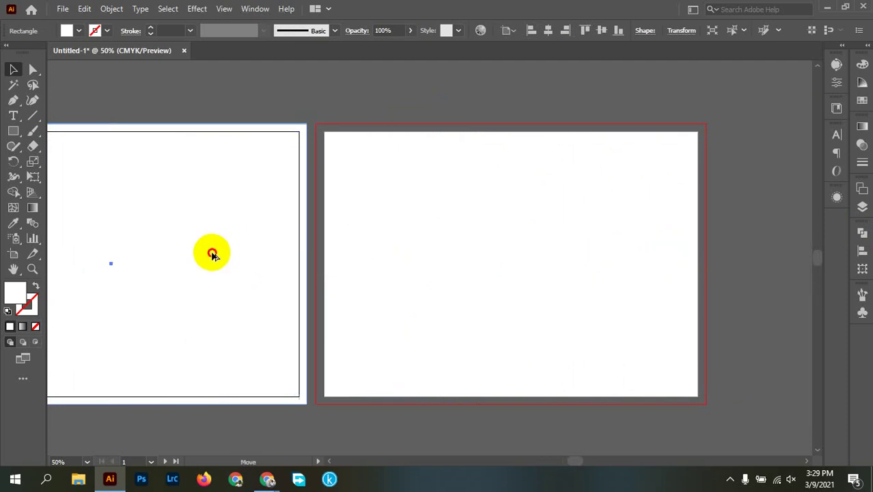
drag(212, 254, 692, 253)
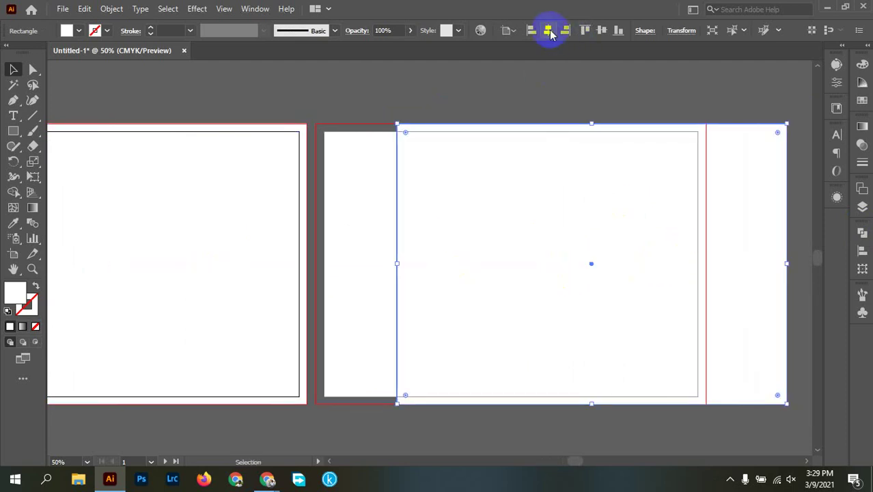
click(549, 32)
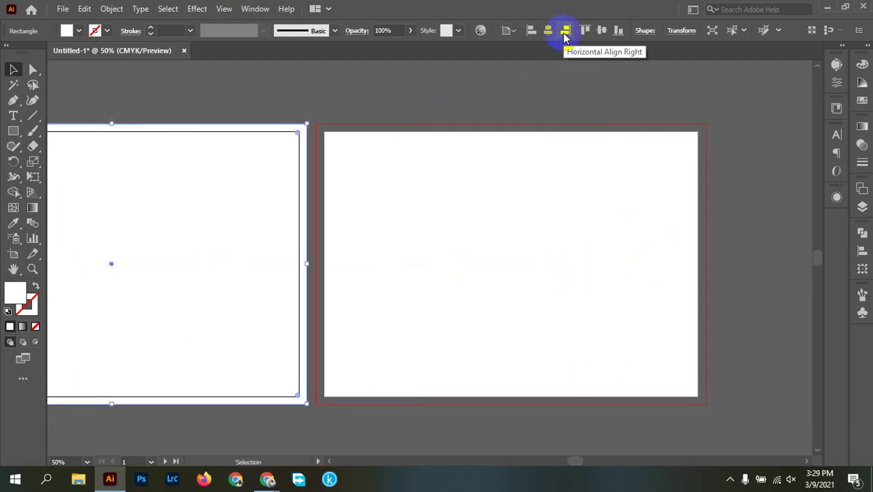
drag(235, 234, 520, 220)
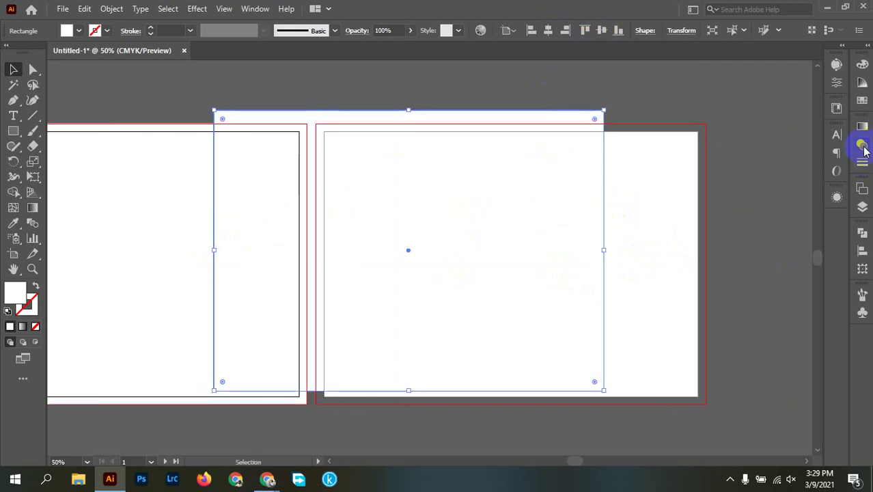
Make Artboard 2 active and centre the copied rectangle on it horizontally and vertically.
click(658, 174)
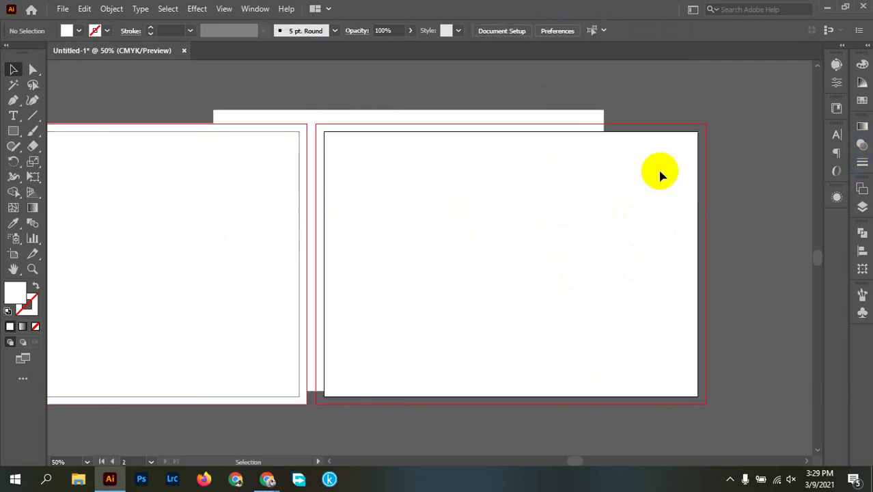
click(512, 149)
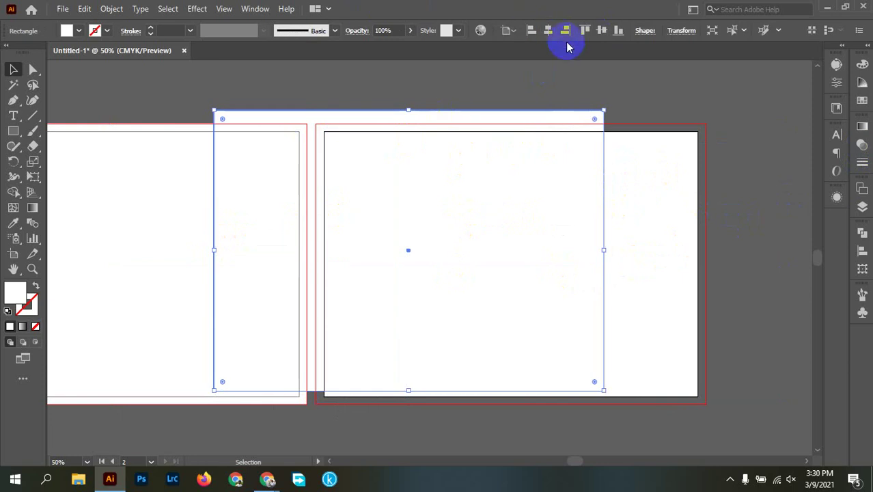
click(548, 30)
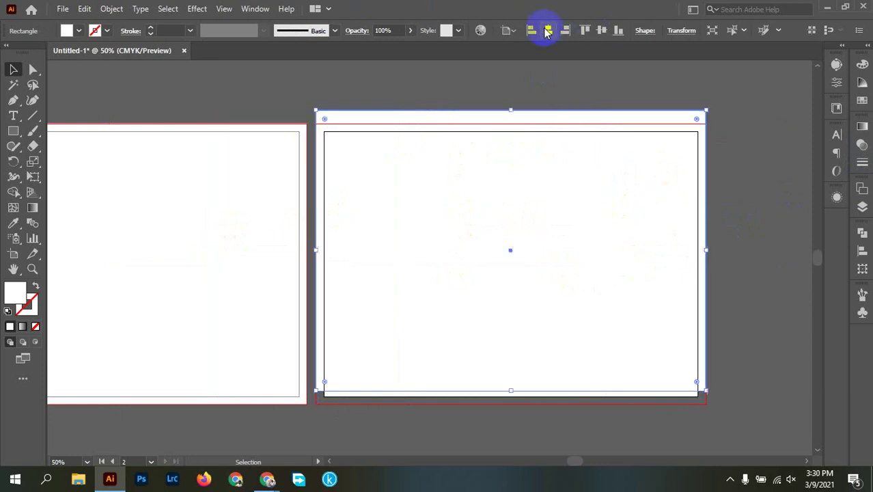
click(601, 30)
click(765, 255)
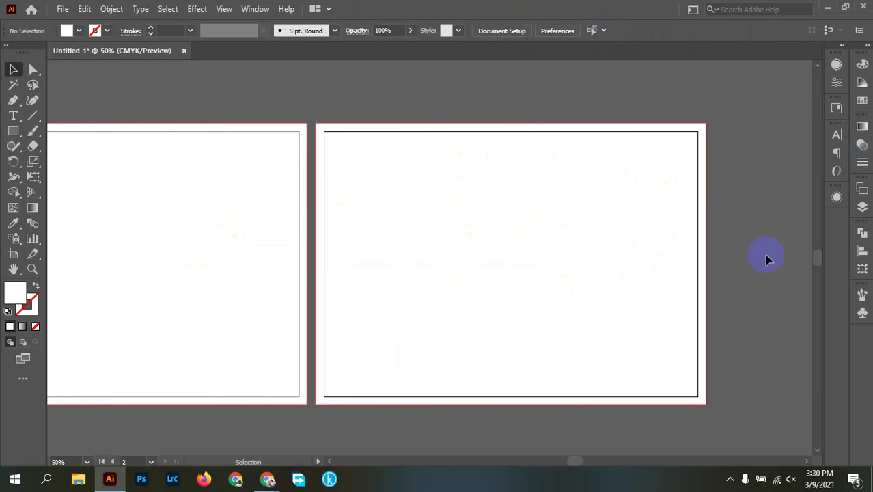
Examine both rectangle-covered artboards beside the brochure reference image, with Artboard 1's rectangle selected.
alt+scroll(517, 277, down, 3)
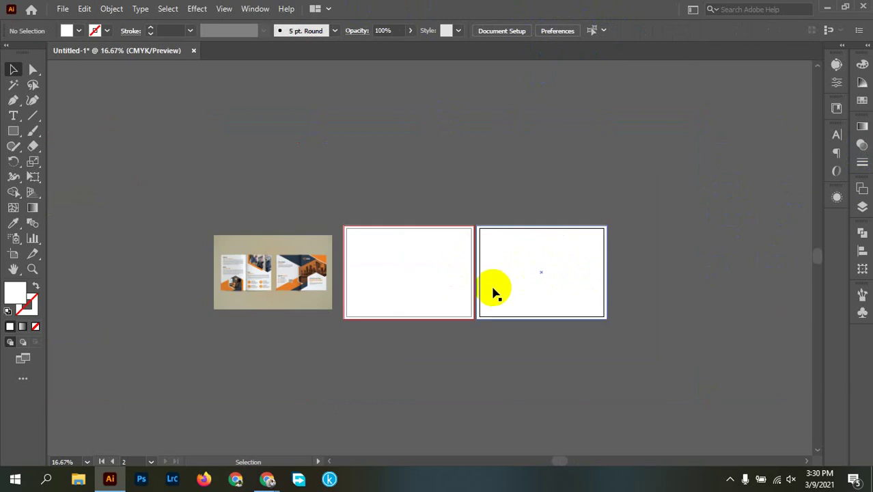
alt+scroll(497, 293, up, 4)
alt+scroll(491, 289, down, 2)
scroll(506, 286, left, 3)
click(398, 263)
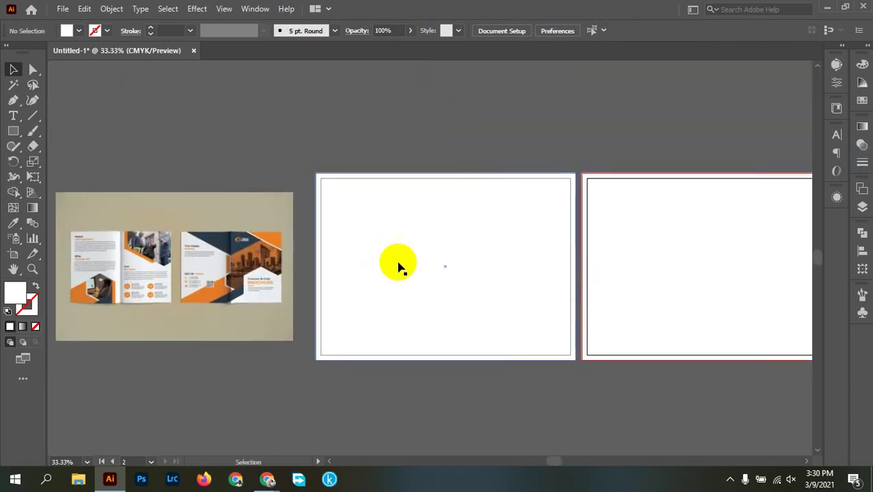
click(430, 262)
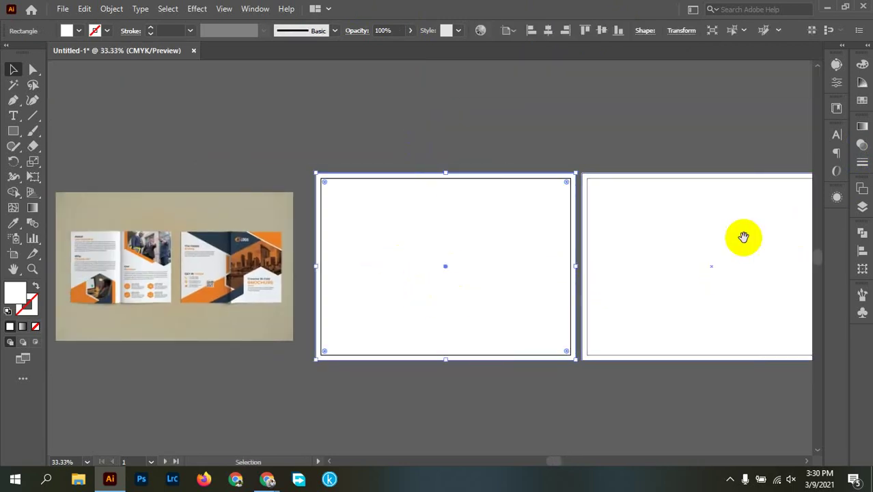
drag(561, 276, 428, 274)
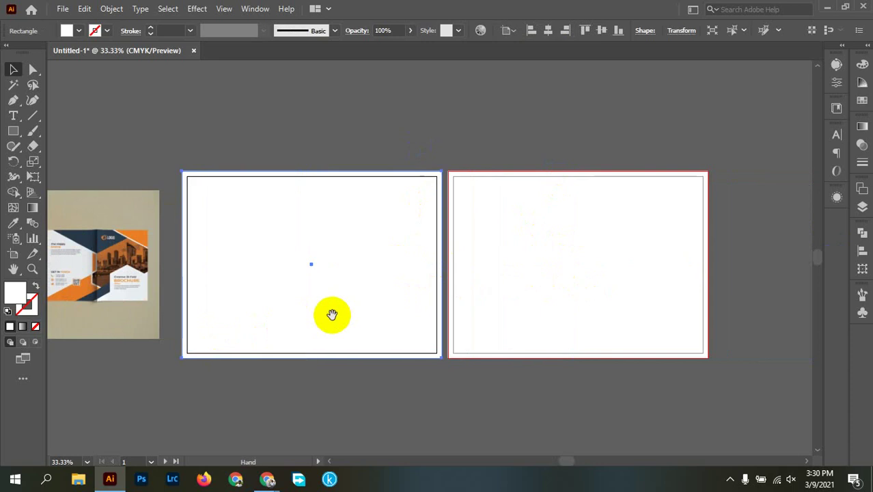
drag(333, 315, 481, 331)
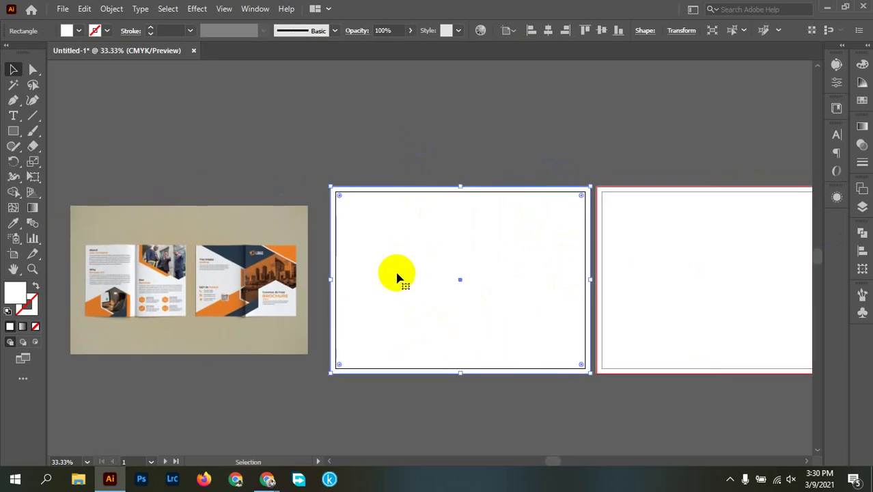
scroll(437, 270, up, 1)
drag(516, 300, 498, 274)
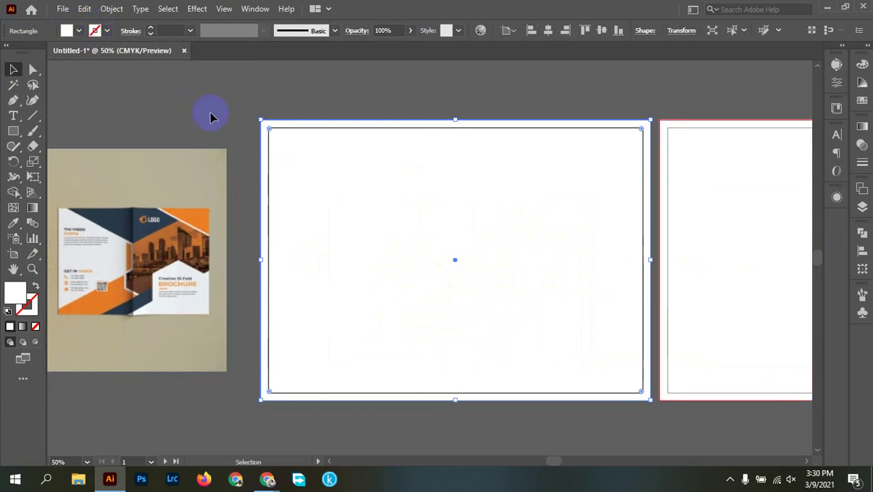
Split Artboard 1's rectangle into a grid of 1 row and 2 columns with a 0 in gutter, previewing the division.
click(112, 9)
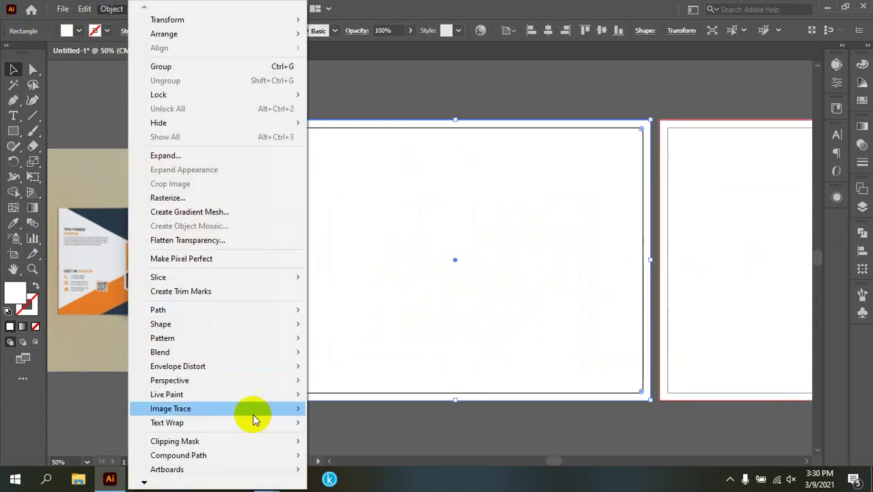
mouse_move(171, 309)
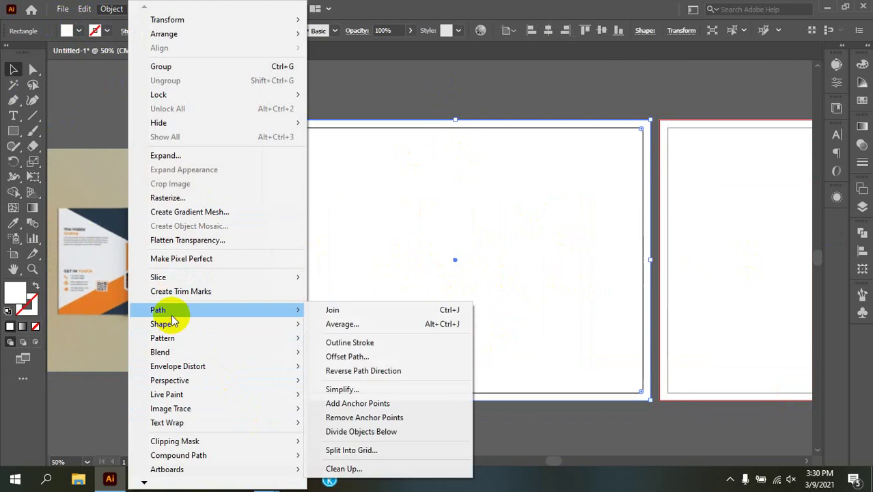
click(351, 450)
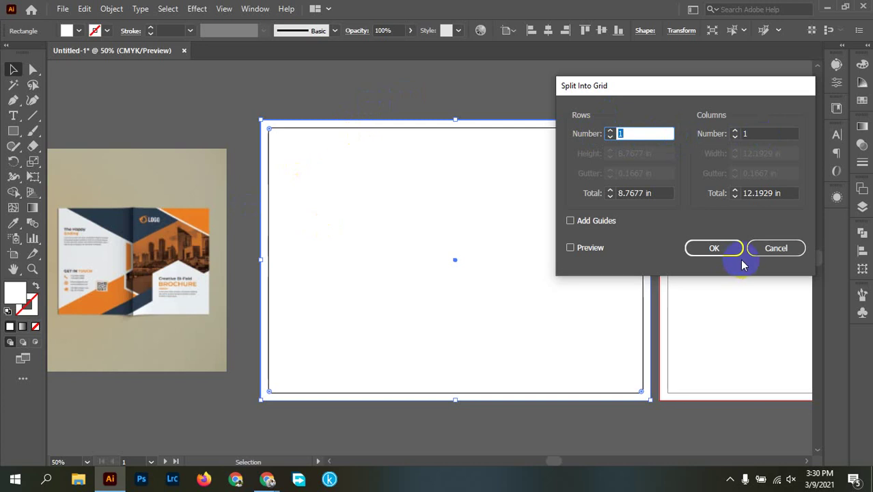
click(758, 132)
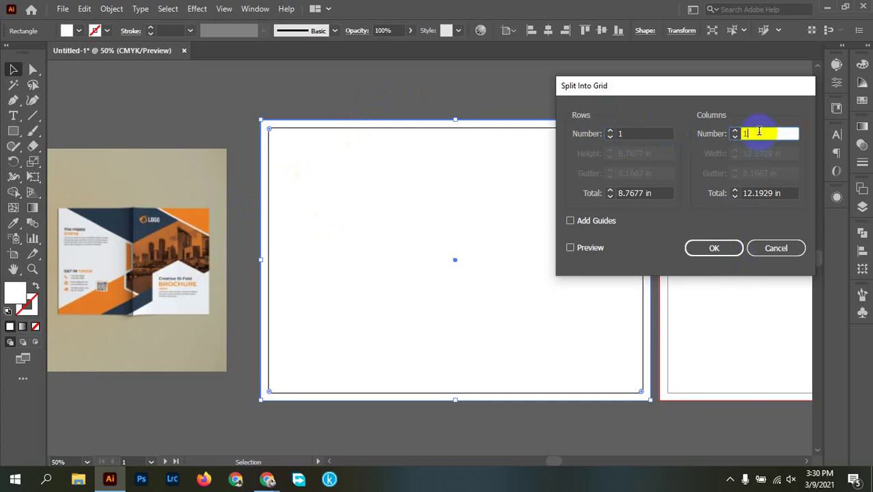
text(2)
click(766, 132)
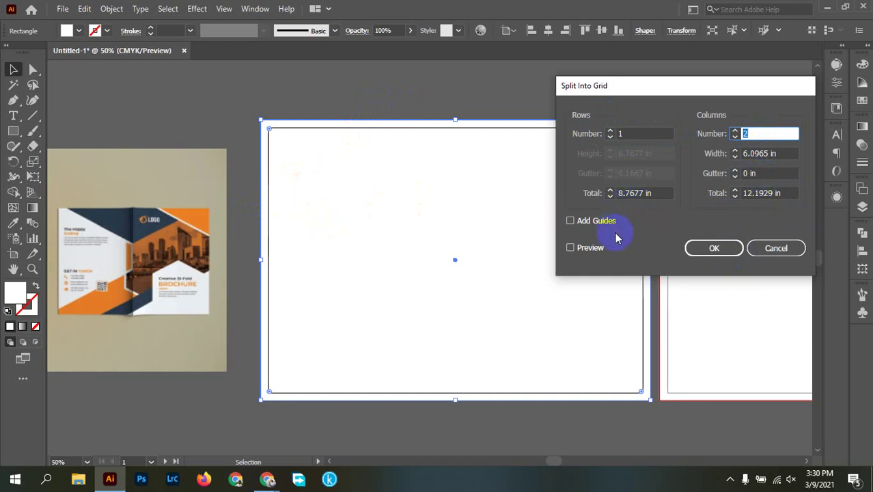
click(577, 247)
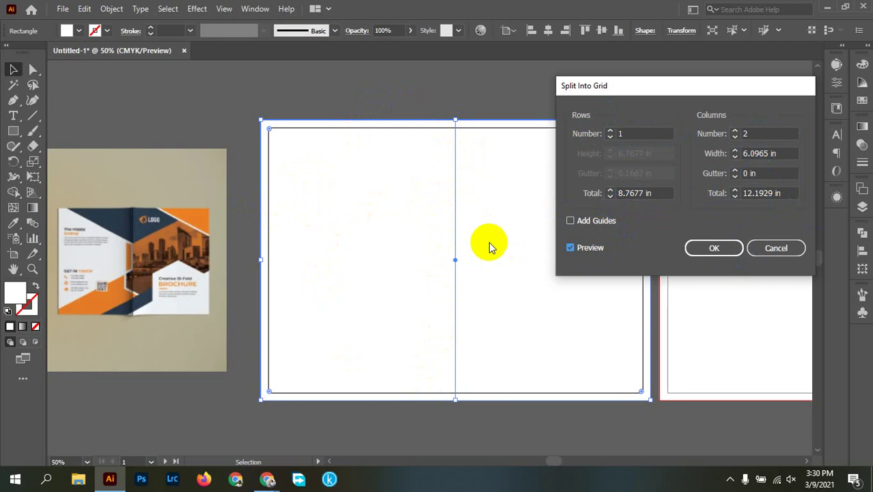
click(714, 251)
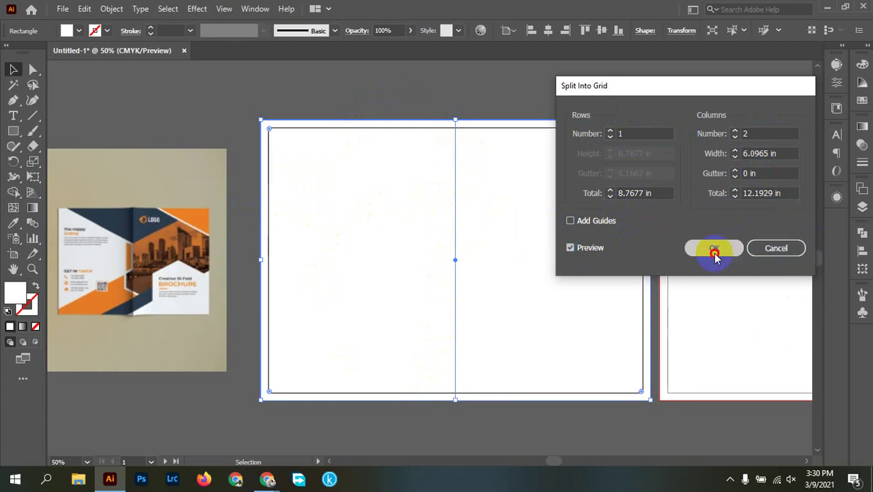
Move the two halves of Artboard 1's split rectangle off the artboard to check that they are separate pieces.
click(501, 89)
drag(407, 210, 93, 211)
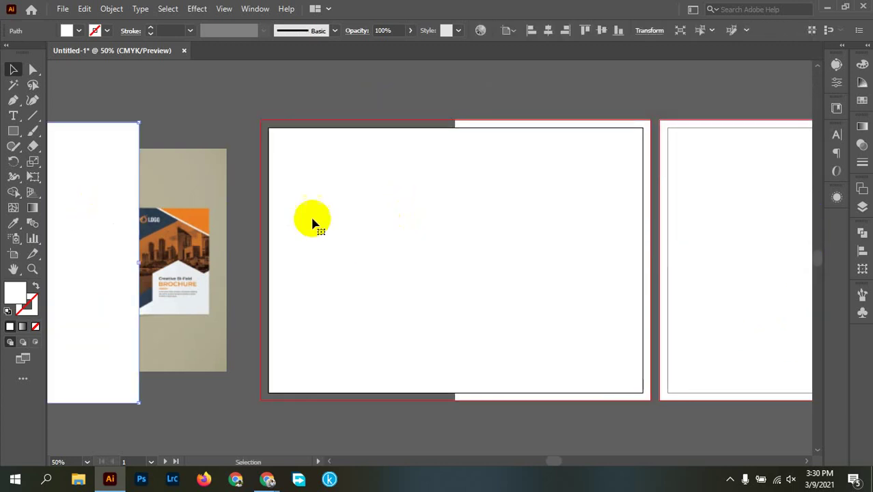
click(503, 228)
scroll(509, 219, down, 2)
drag(295, 251, 243, 296)
drag(532, 243, 390, 405)
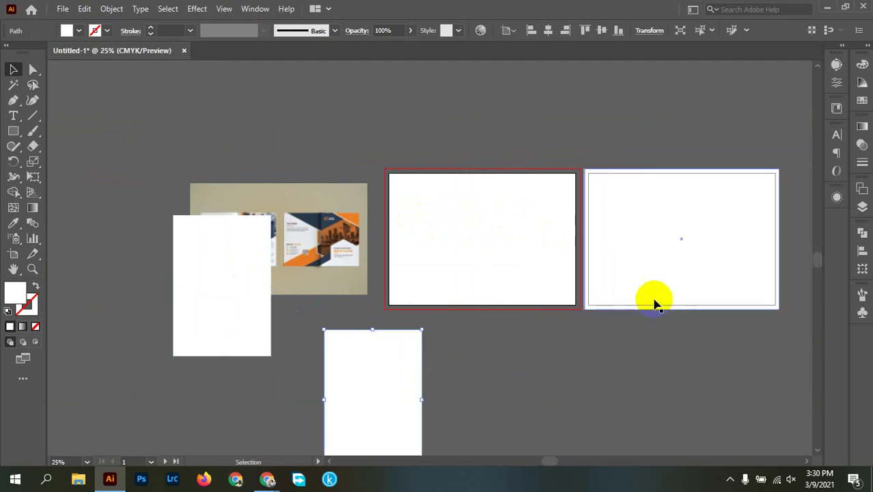
Undo the moves of both rectangle halves on Artboard 1 and clear the selection.
key(ctrl+z)
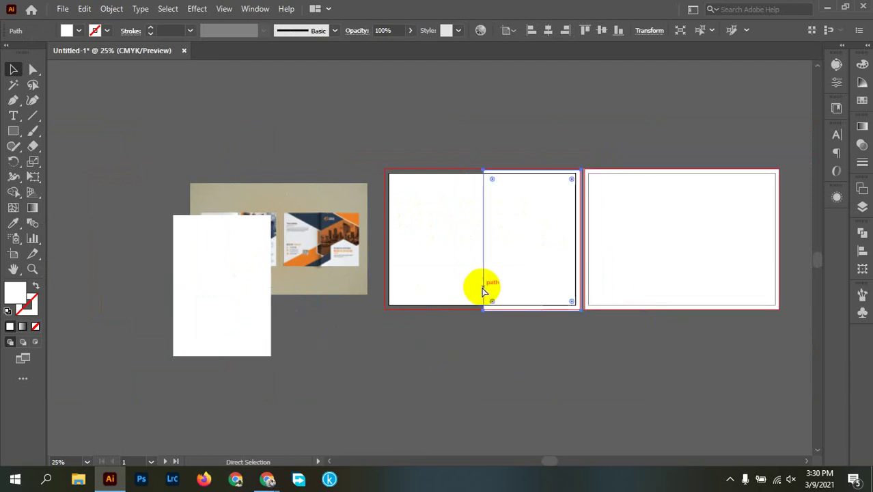
key(ctrl+z)
click(483, 290)
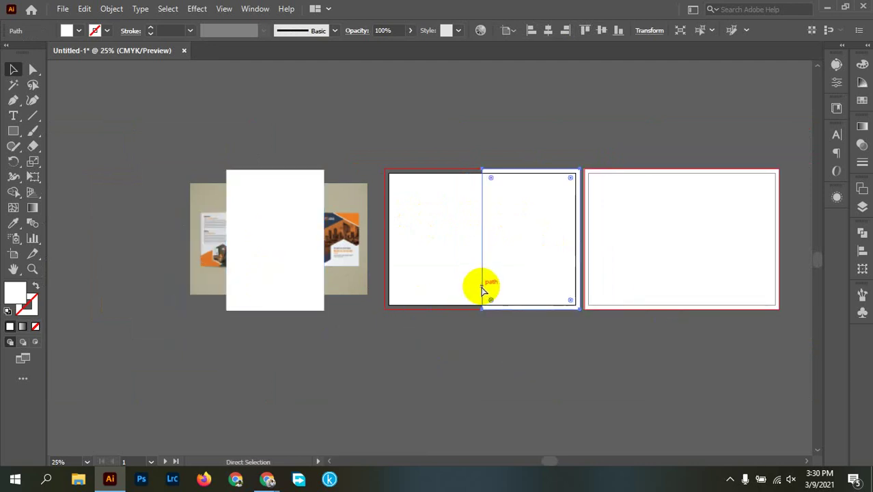
key(ctrl+z)
click(525, 376)
Split Artboard 2's rectangle into a grid of 1 row and 2 columns with a 0 in gutter.
drag(526, 375, 362, 371)
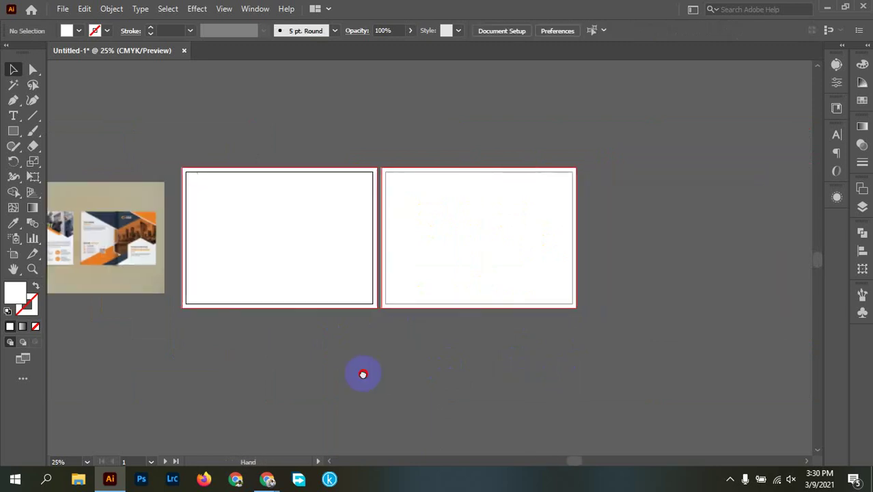
click(471, 255)
click(111, 8)
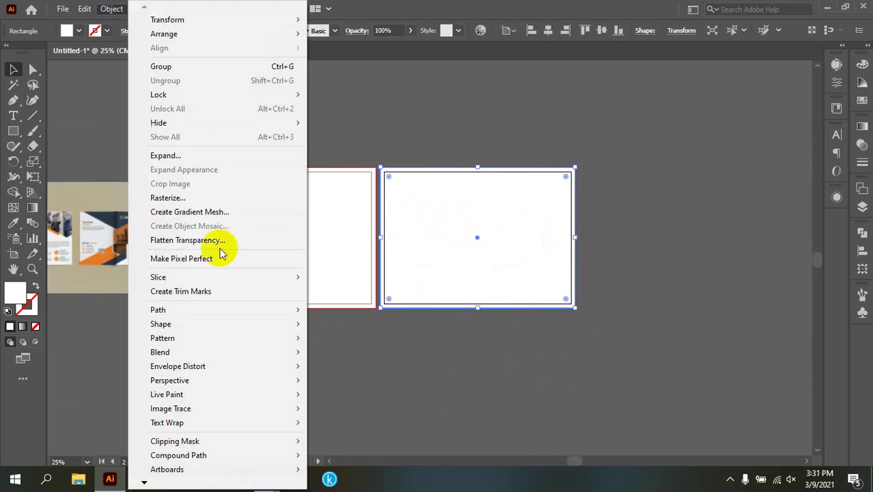
mouse_move(171, 309)
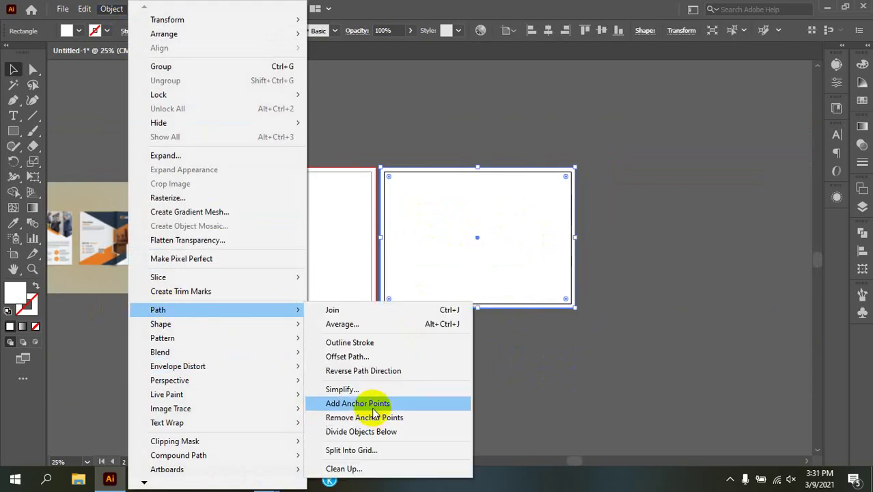
click(372, 448)
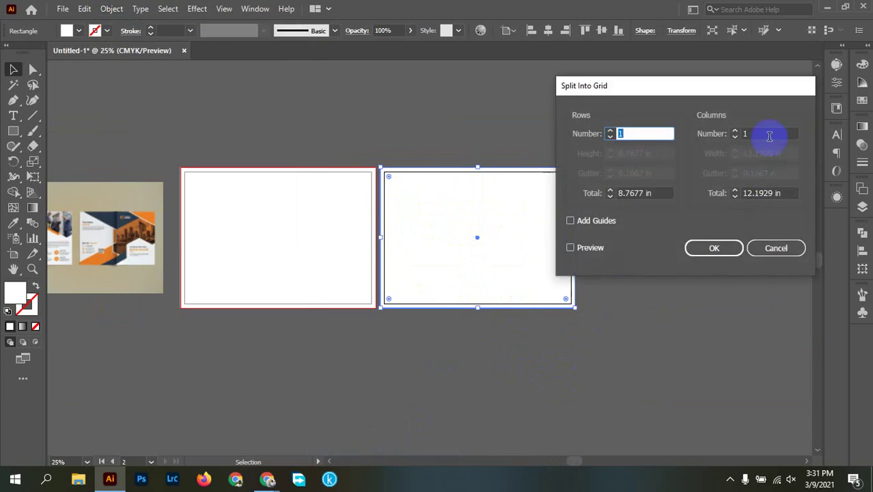
double_click(769, 136)
text(2)
click(711, 248)
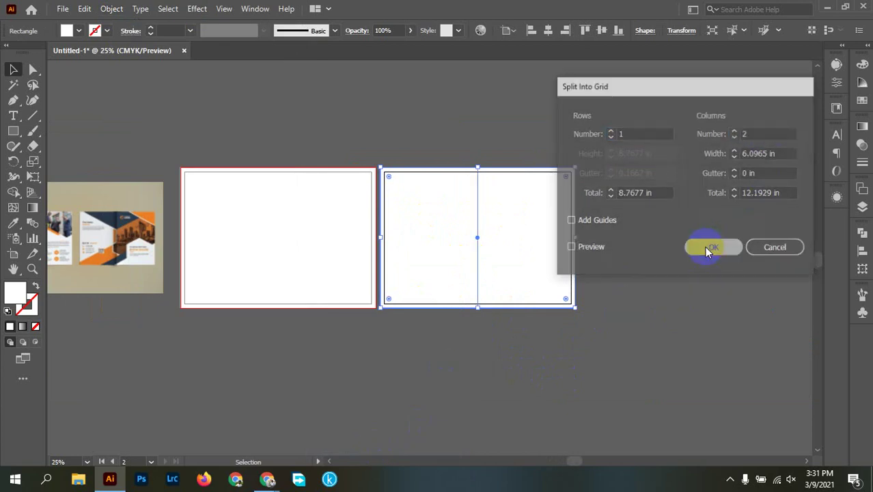
click(530, 220)
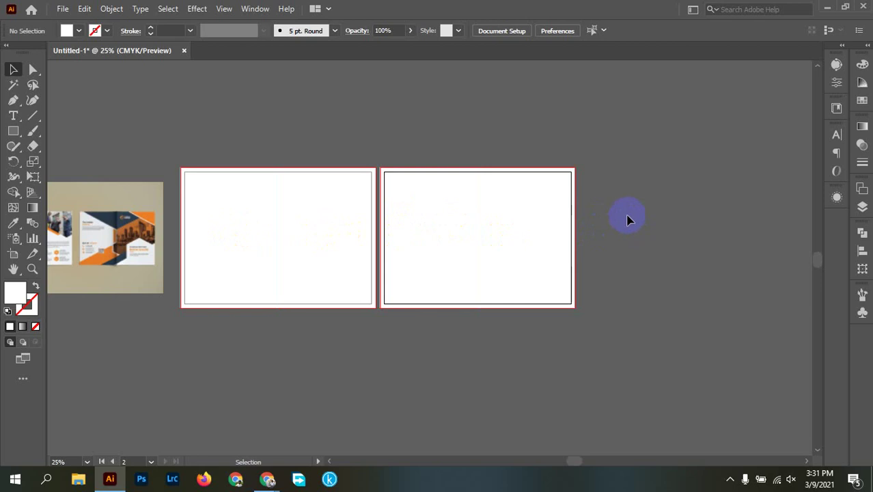
scroll(627, 217, up, 2)
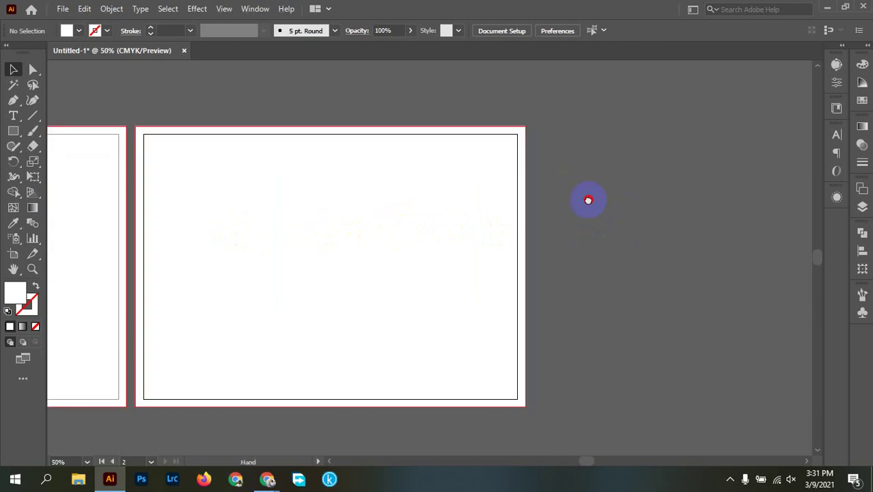
Examine the split page halves on both artboards alongside the brochure reference image.
drag(588, 200, 711, 177)
click(505, 177)
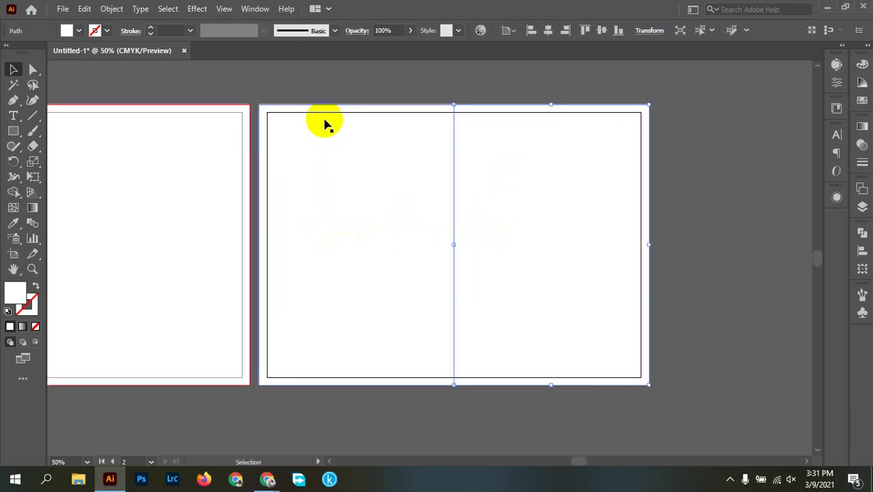
click(710, 142)
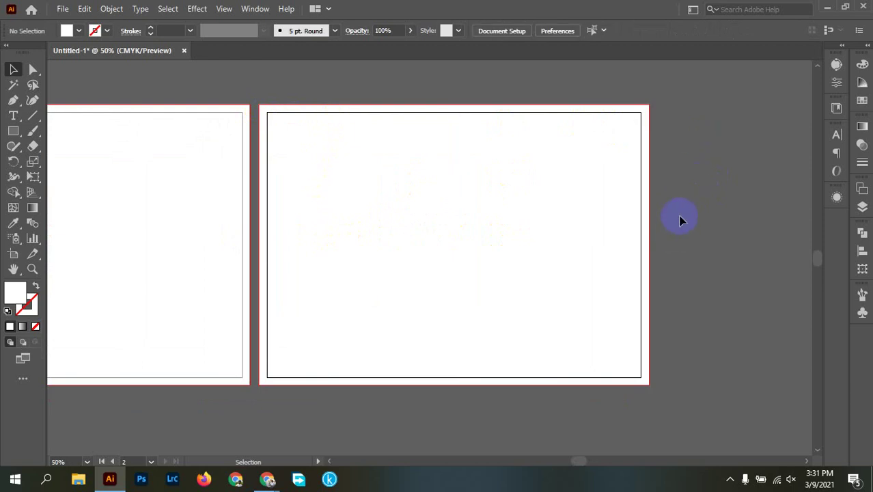
scroll(679, 173, down, 1)
drag(642, 220, 672, 220)
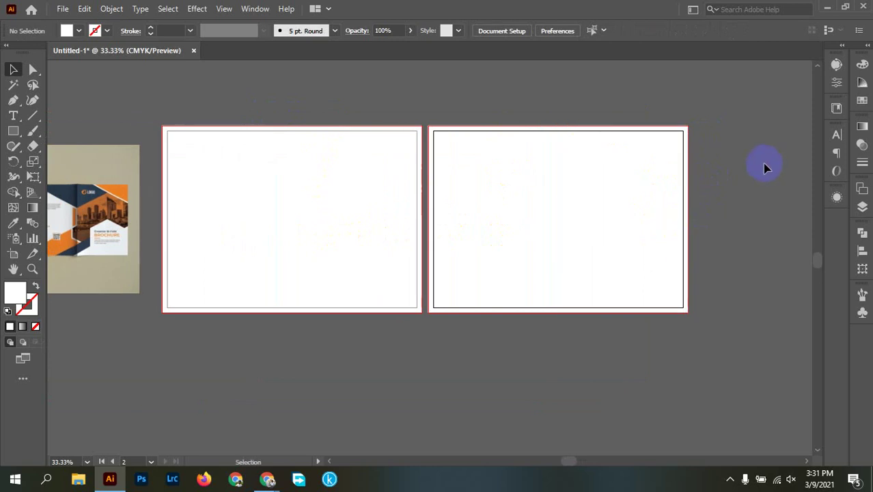
drag(244, 209, 415, 219)
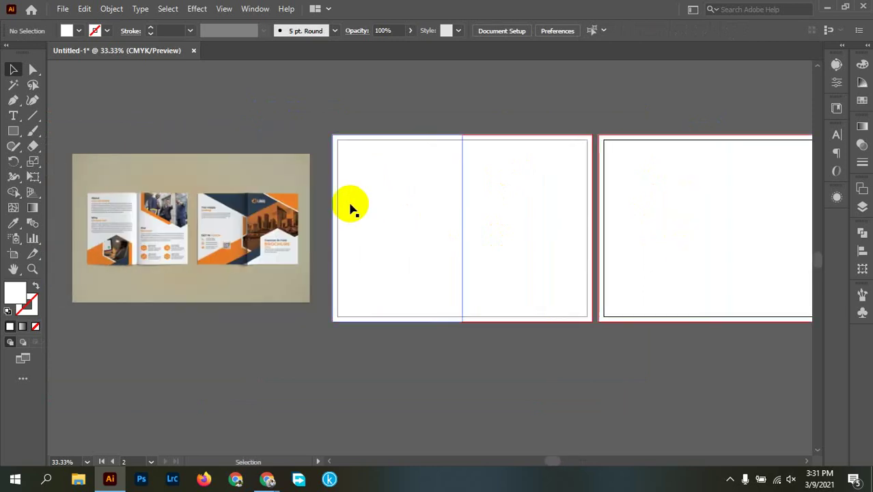
scroll(349, 205, up, 2)
scroll(422, 212, down, 1)
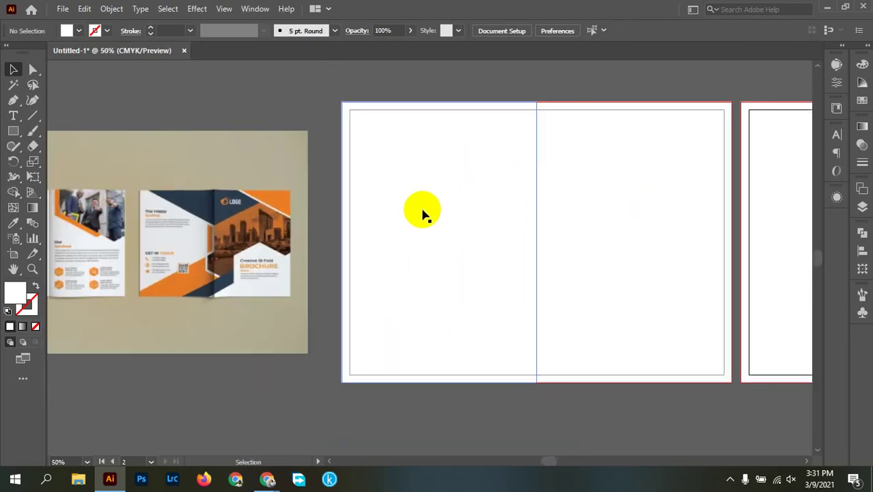
drag(604, 238, 433, 236)
click(242, 192)
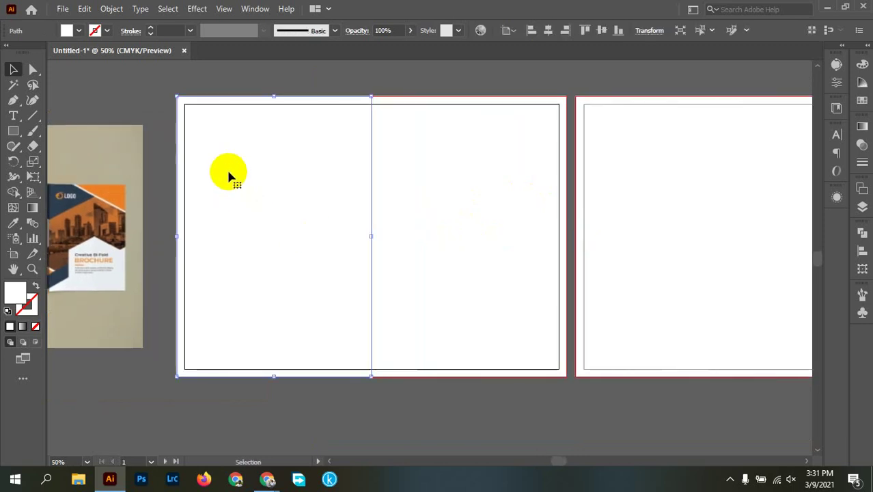
Select all four page panels across both artboards and preview an Offset Path of -0.375 in.
scroll(511, 263, down, 1)
drag(511, 263, 421, 240)
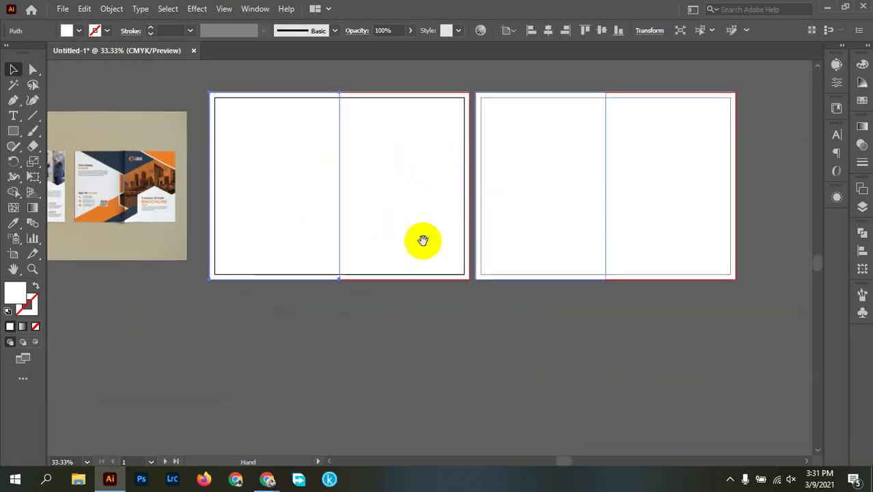
click(661, 353)
drag(662, 353, 269, 133)
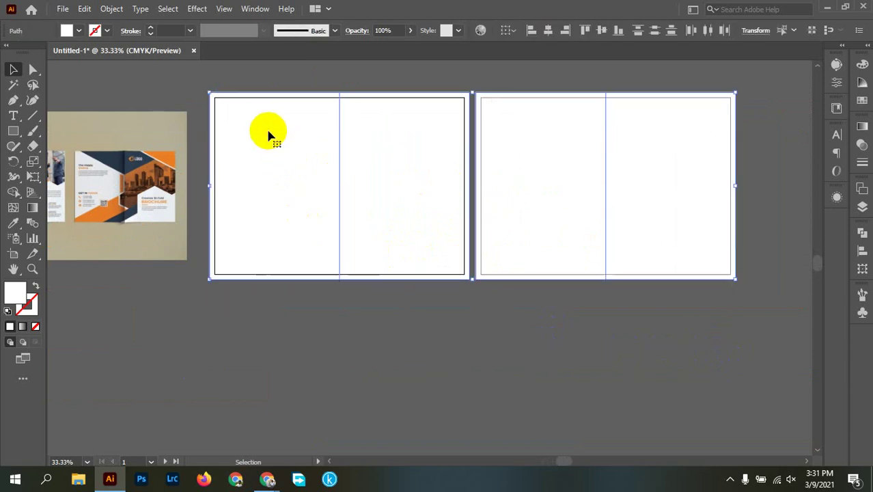
click(106, 9)
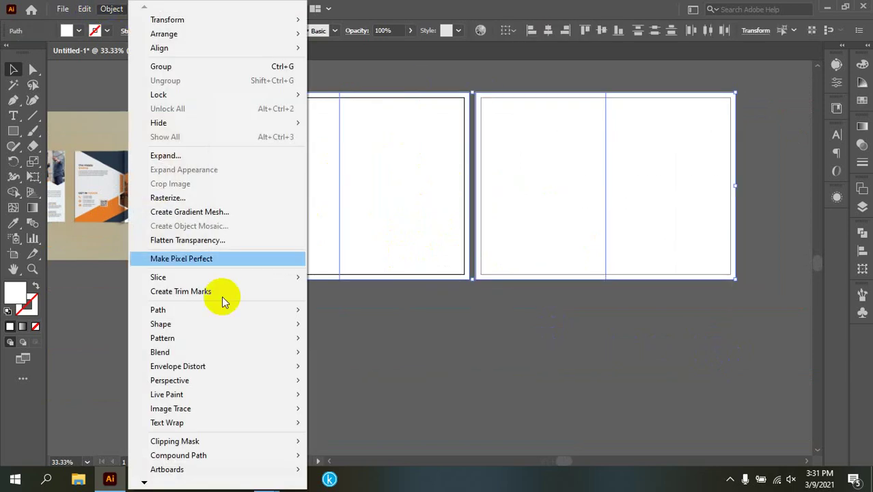
mouse_move(231, 310)
click(350, 356)
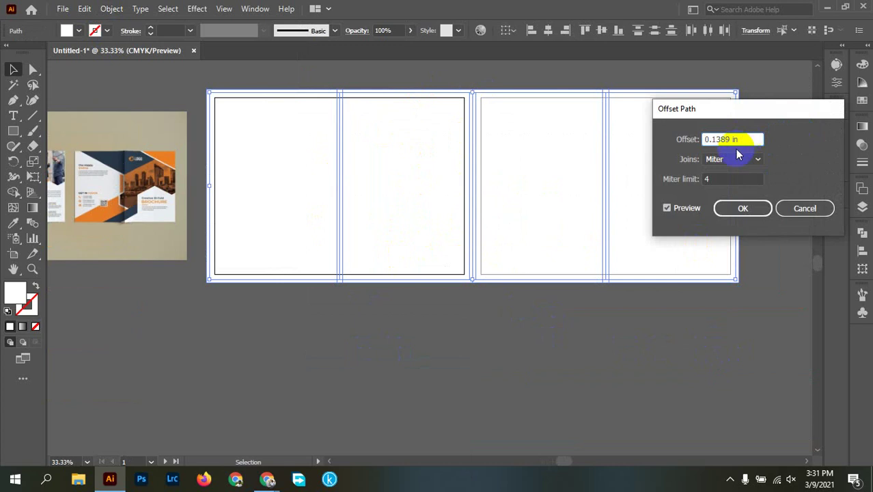
text(-0.375)
key(Tab)
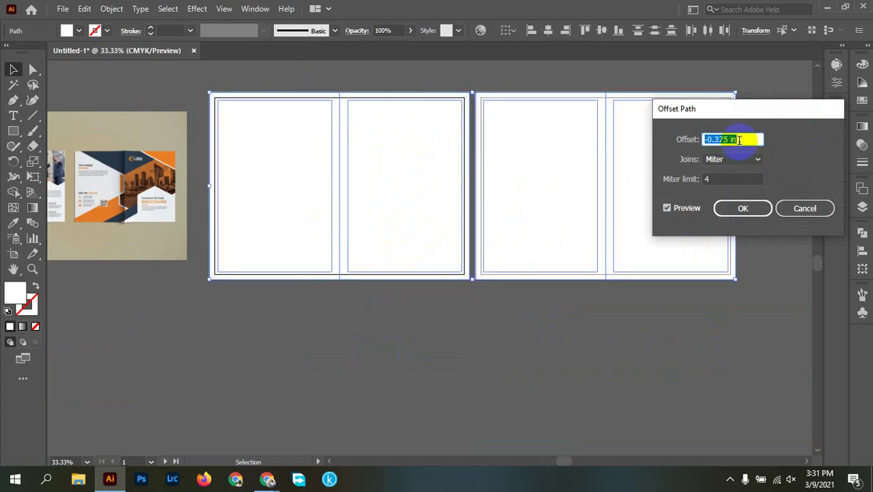
Set the path offset to -0.5 in with Miter joins and apply it to the four page panels.
text(-0.5)
key(Tab)
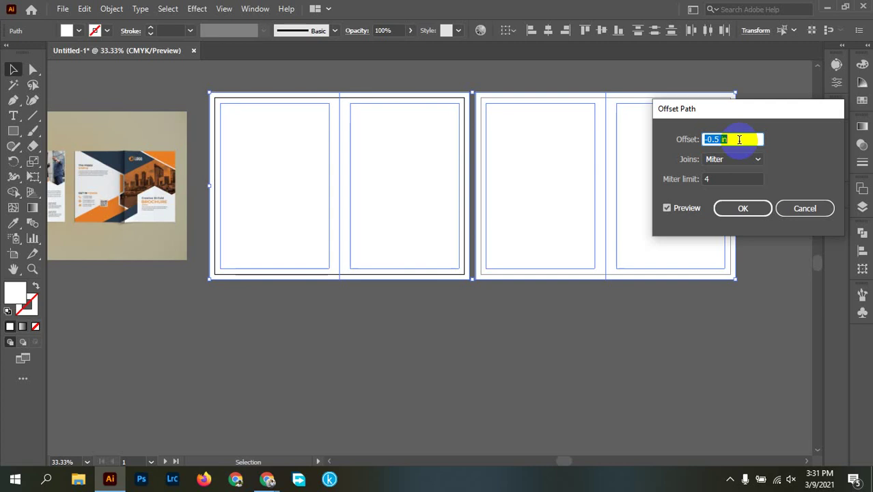
drag(758, 112, 604, 221)
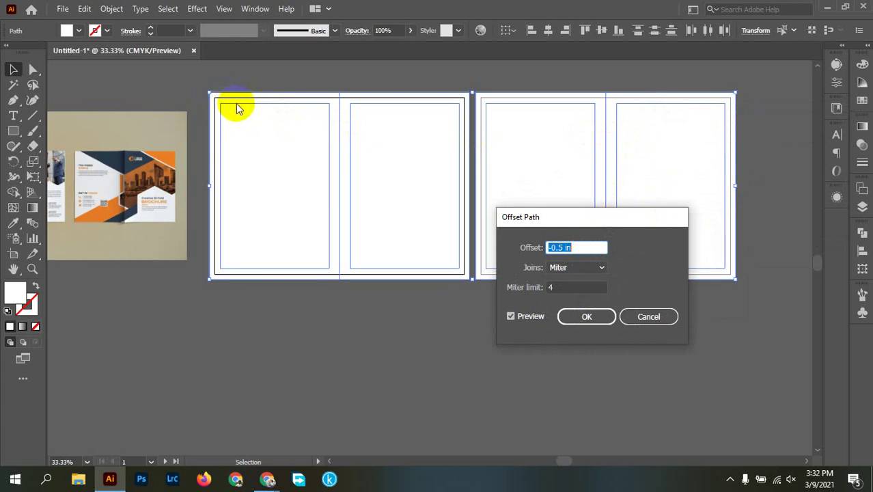
click(569, 254)
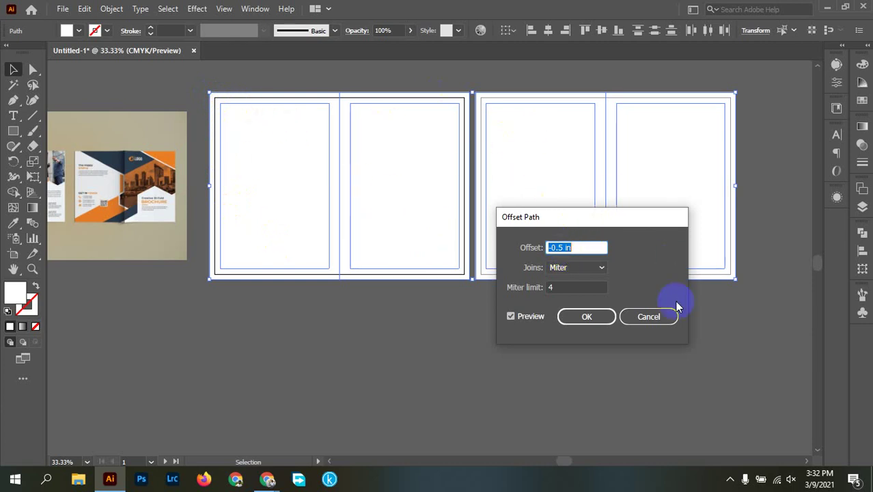
click(585, 321)
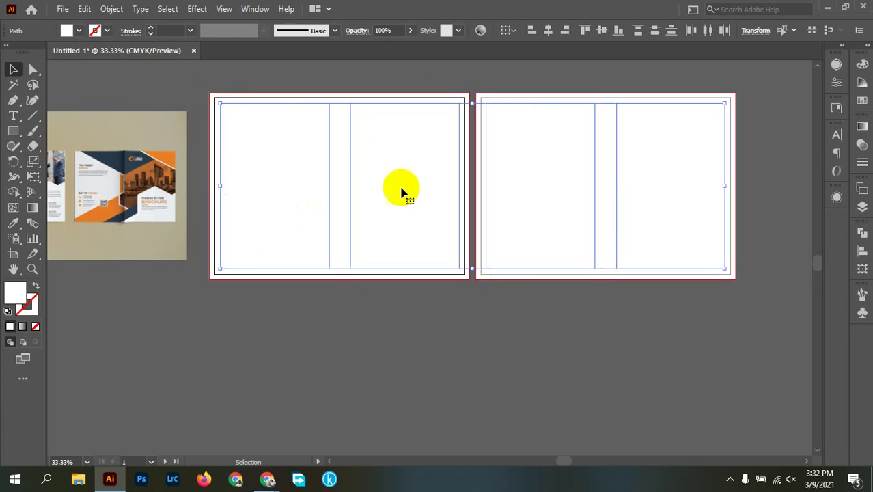
Fill the four inset rectangles with cyan blue and convert them into guides.
click(79, 32)
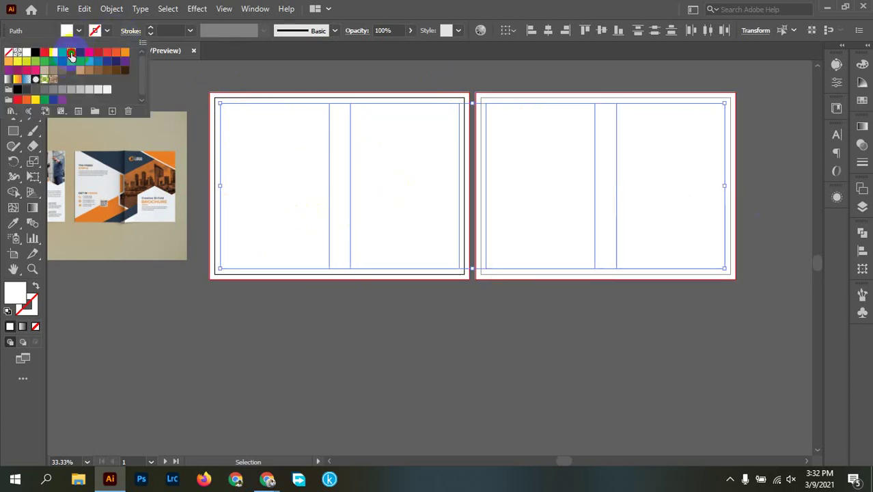
click(72, 53)
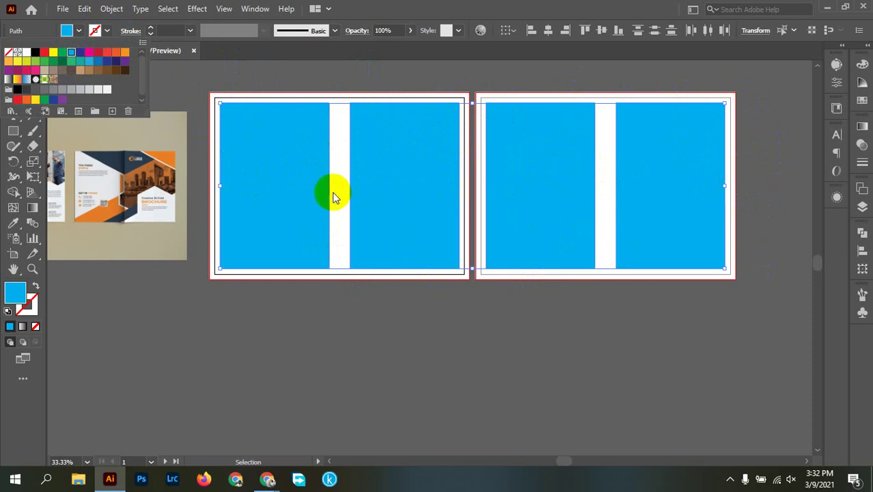
click(294, 148)
right_click(282, 150)
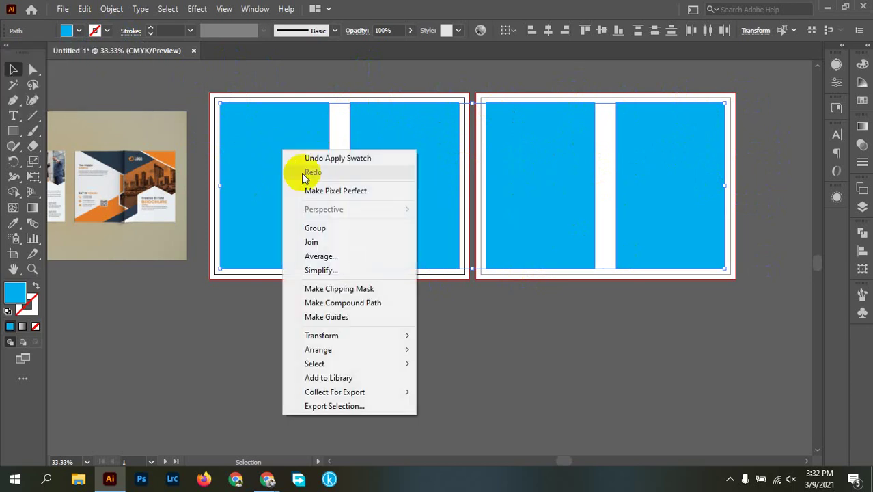
click(362, 316)
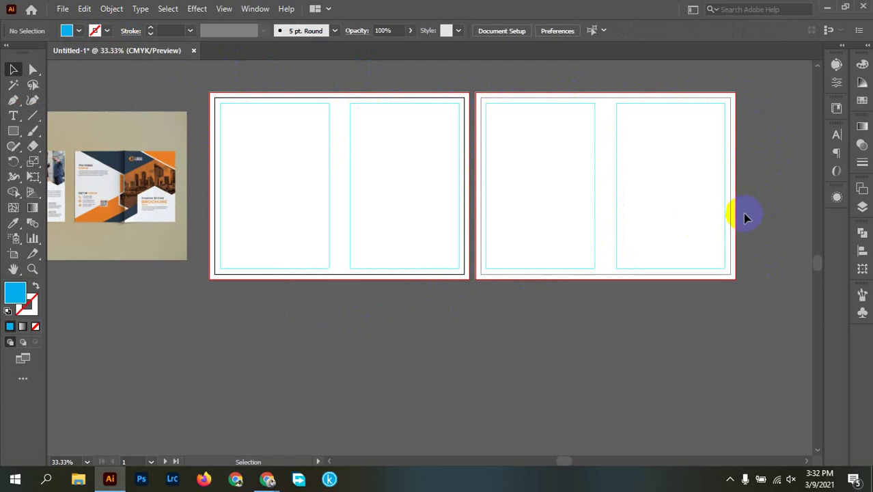
Check the guides' lock option and examine the margin, trim and bleed lines around Artboard 2's corners and fold.
right_click(739, 172)
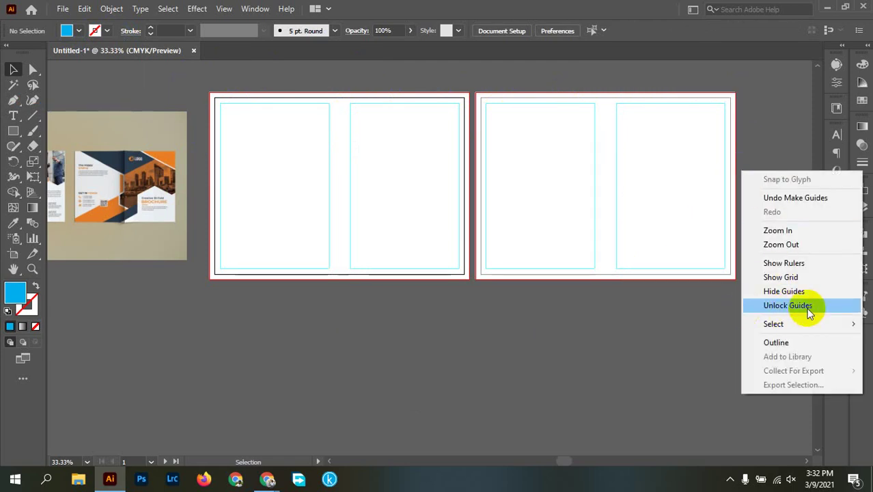
click(787, 305)
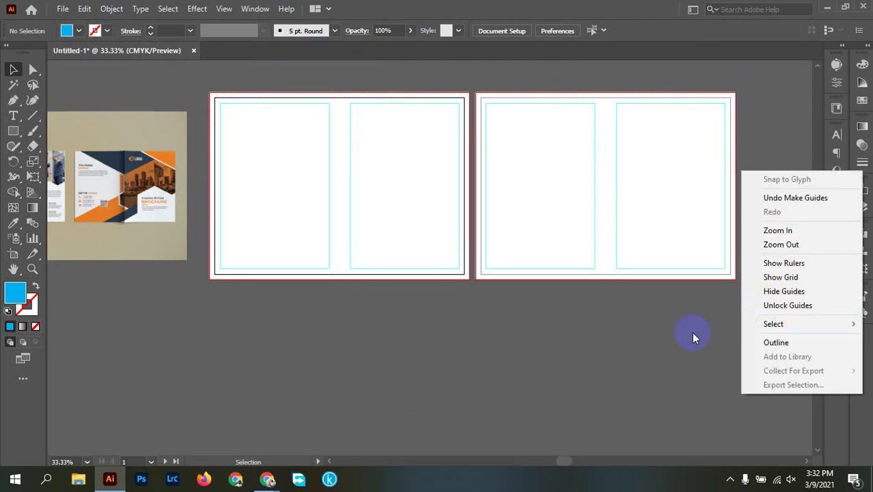
scroll(741, 205, up, 3)
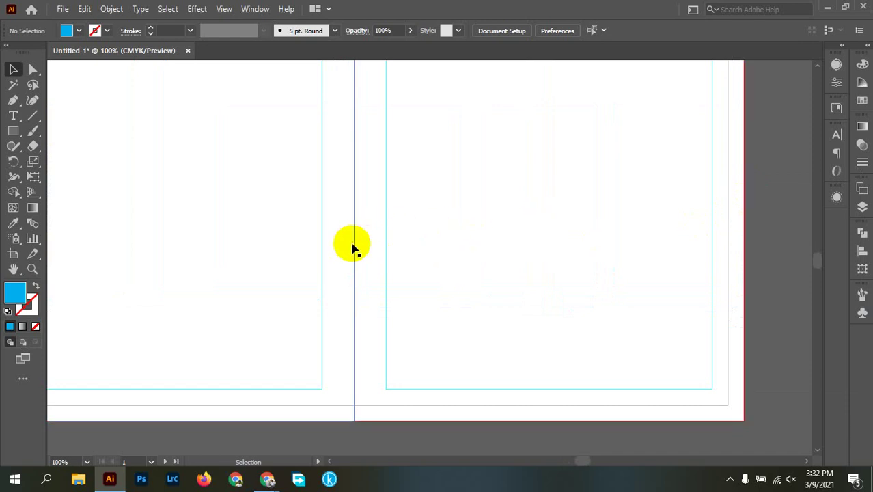
scroll(667, 232, down, 1)
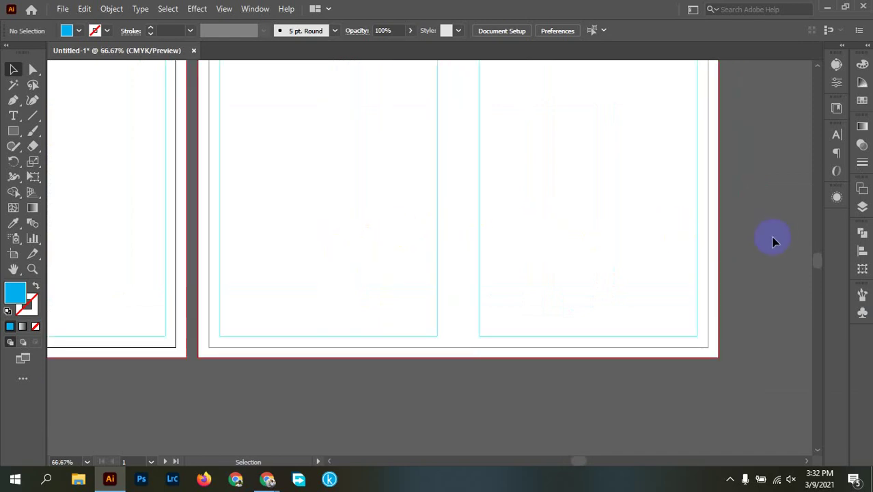
scroll(774, 238, up, 3)
scroll(567, 315, right, 1)
scroll(662, 146, up, 2)
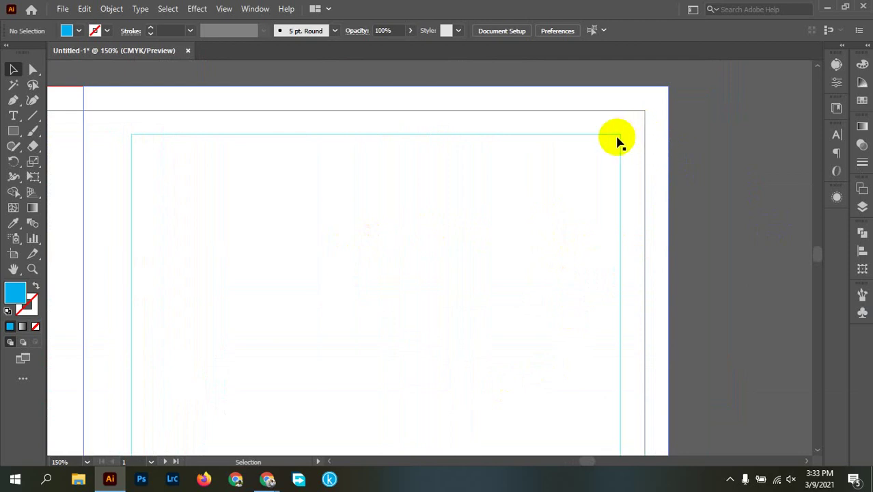
click(666, 92)
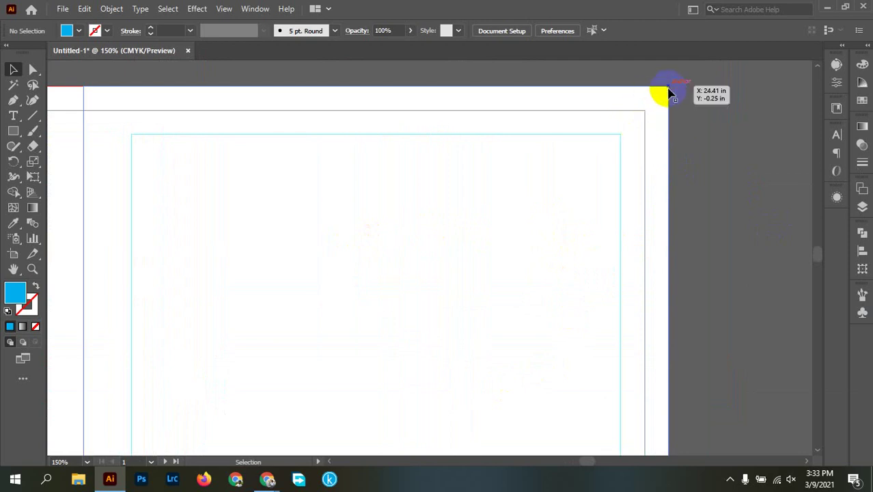
Examine the margin guides, trim lines and bleed edges where the two artboards meet.
scroll(668, 92, down, 2)
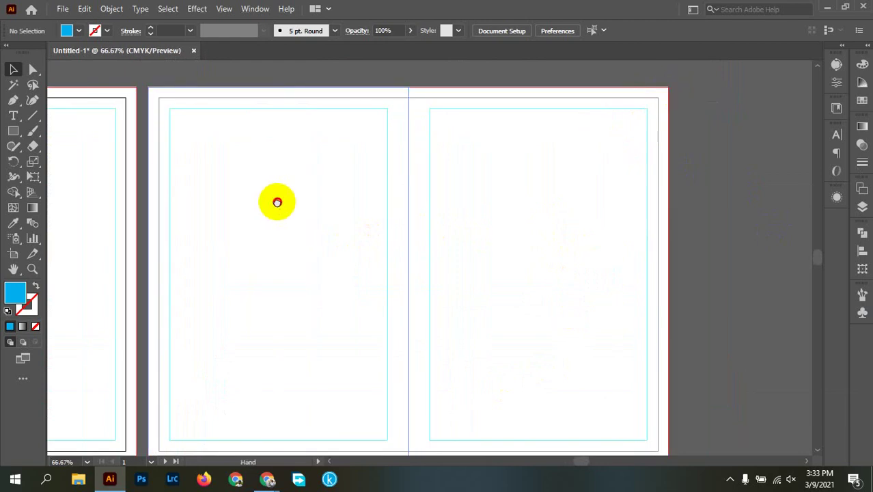
drag(274, 200, 551, 185)
drag(335, 239, 442, 266)
scroll(531, 306, up, 7)
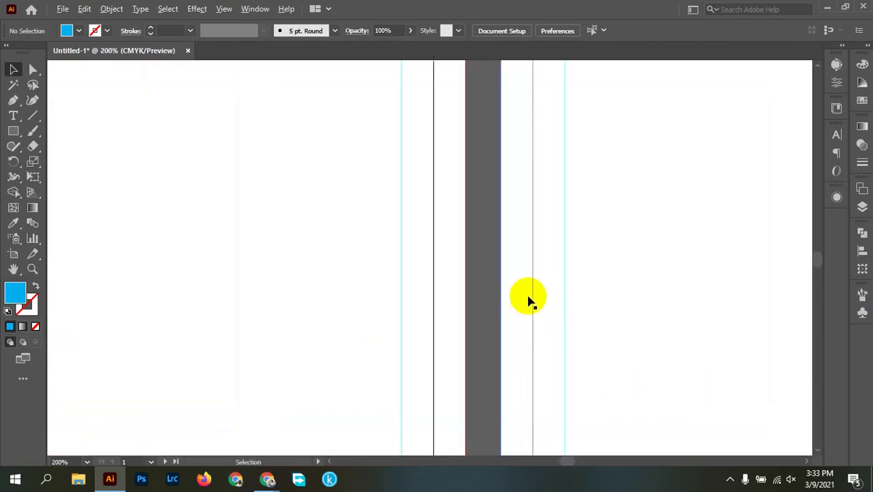
scroll(476, 293, down, 1)
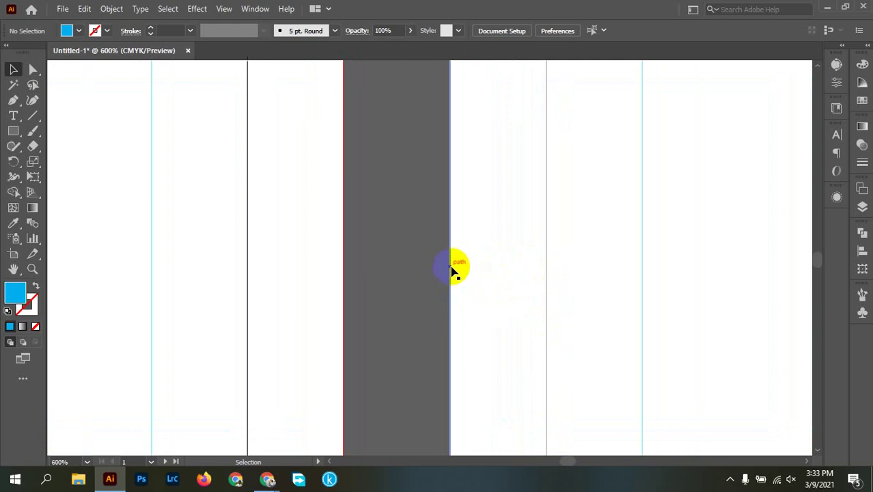
scroll(453, 270, down, 7)
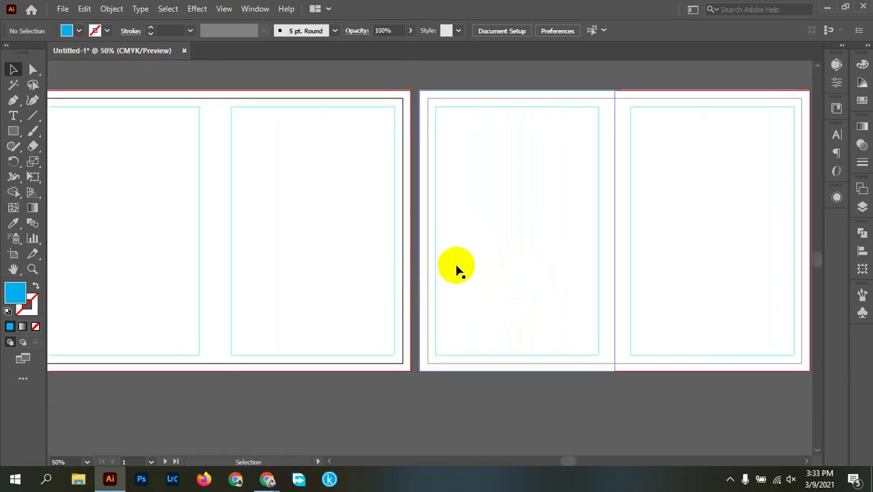
scroll(456, 268, up, 4)
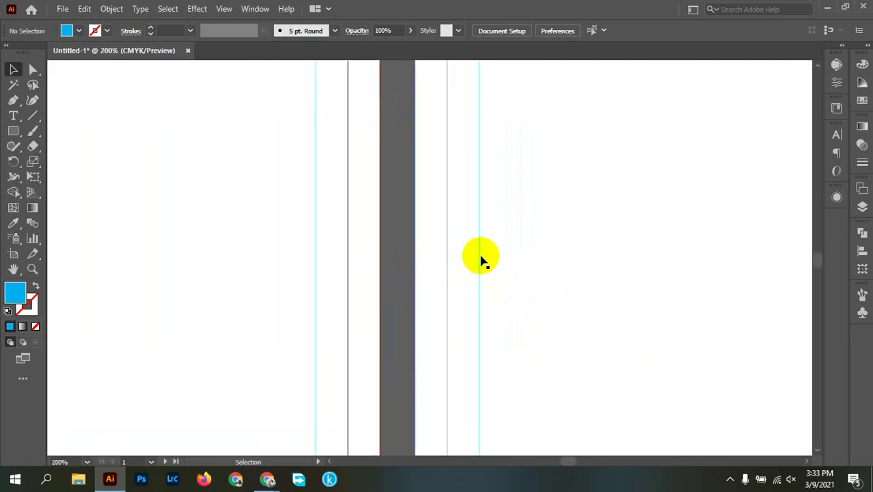
scroll(530, 250, down, 3)
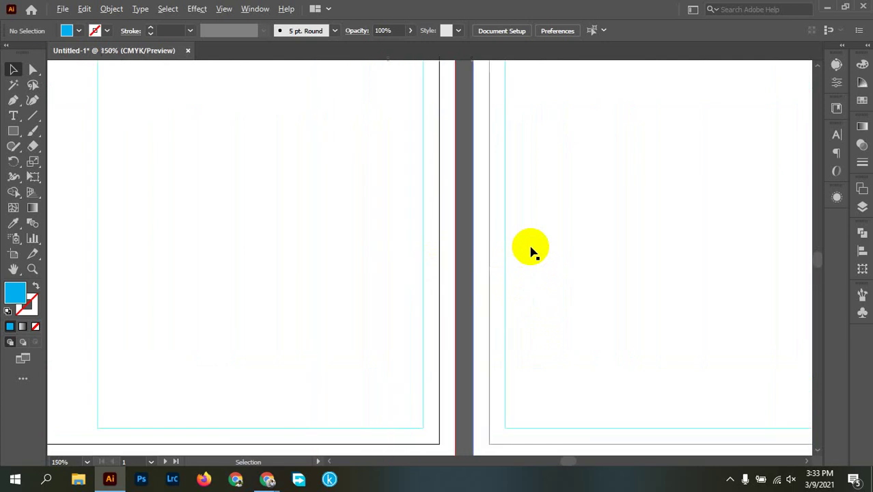
Review the guide layout of both spreads against the cover design in the reference image.
key(space)
drag(215, 251, 647, 276)
drag(349, 260, 485, 287)
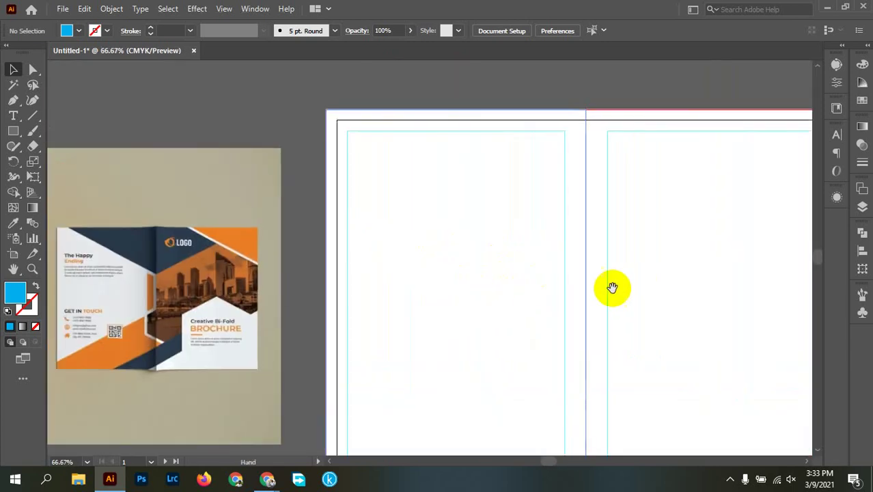
drag(612, 289, 482, 232)
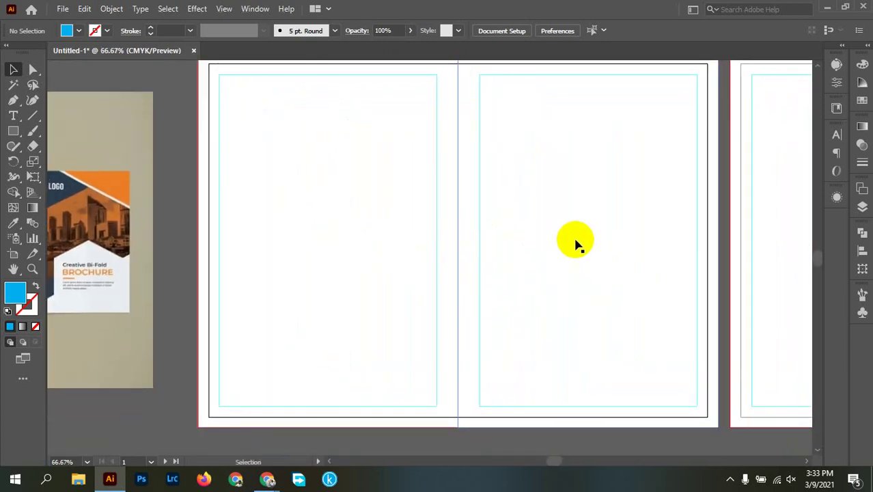
scroll(573, 241, down, 2)
drag(594, 248, 433, 279)
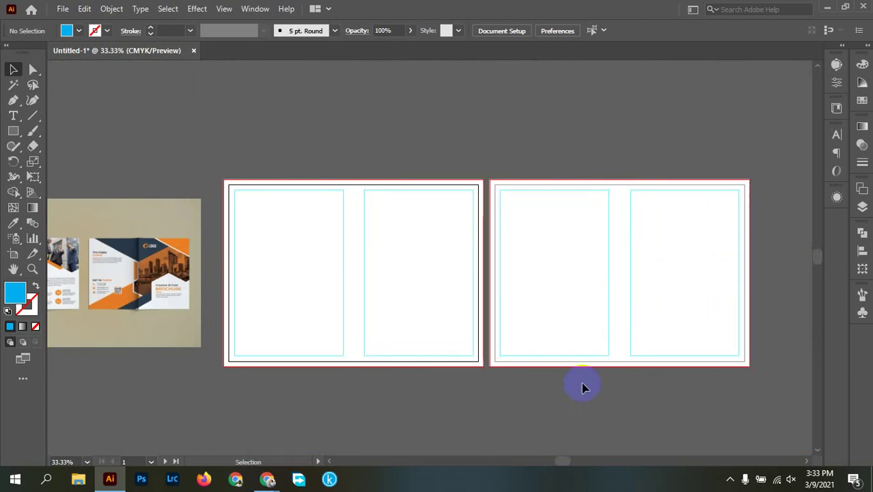
click(171, 303)
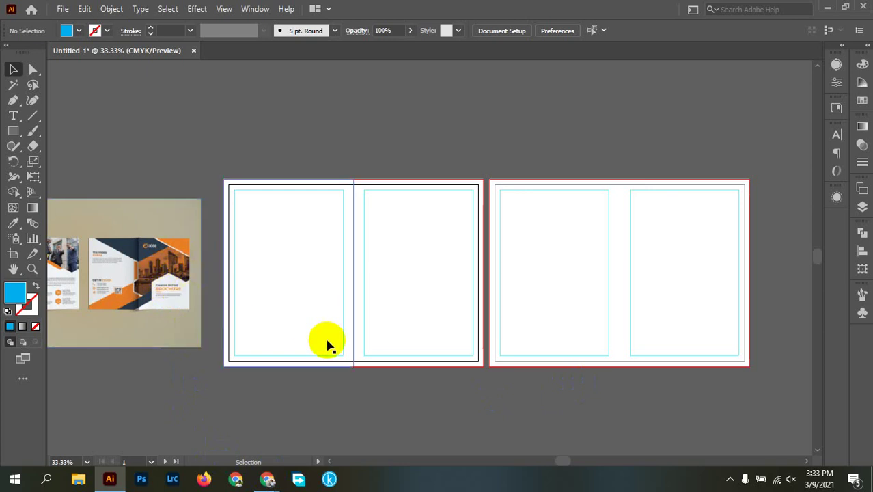
Examine the inside pages and cover spread of the reference mockup up close against the blank artboards.
drag(178, 332, 415, 312)
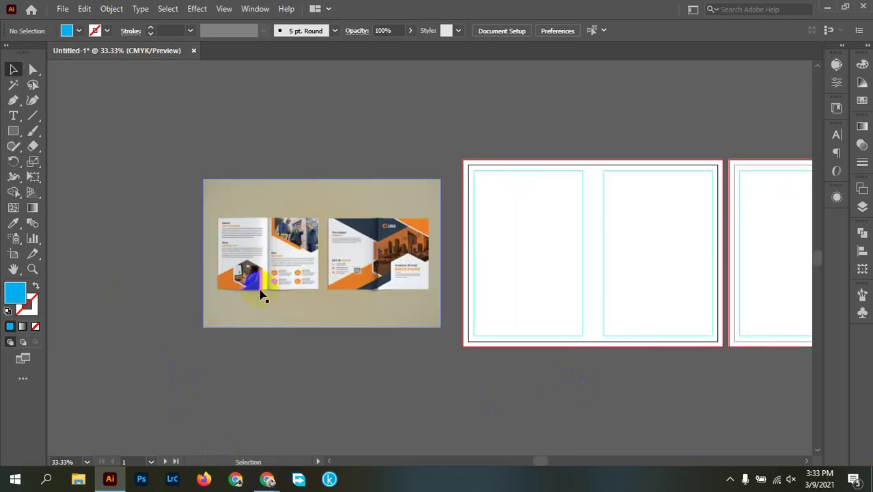
scroll(263, 296, up, 3)
scroll(424, 237, up, 3)
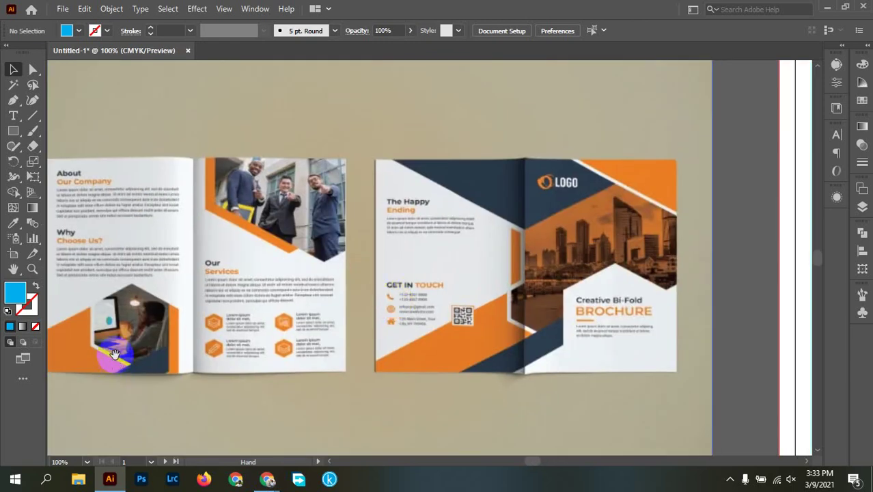
click(618, 255)
scroll(669, 338, down, 2)
scroll(642, 312, up, 3)
drag(672, 322, 550, 318)
scroll(502, 306, down, 1)
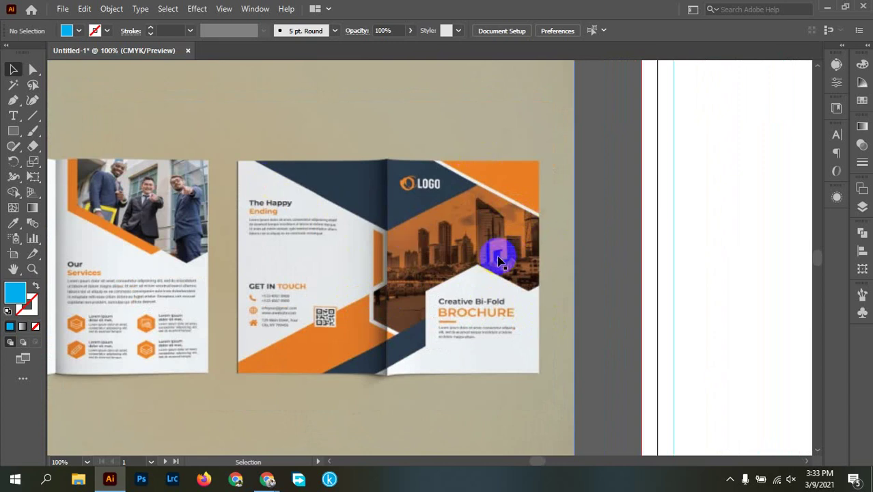
key(ctrl+minus)
key(ctrl+minus)
key(ctrl+minus)
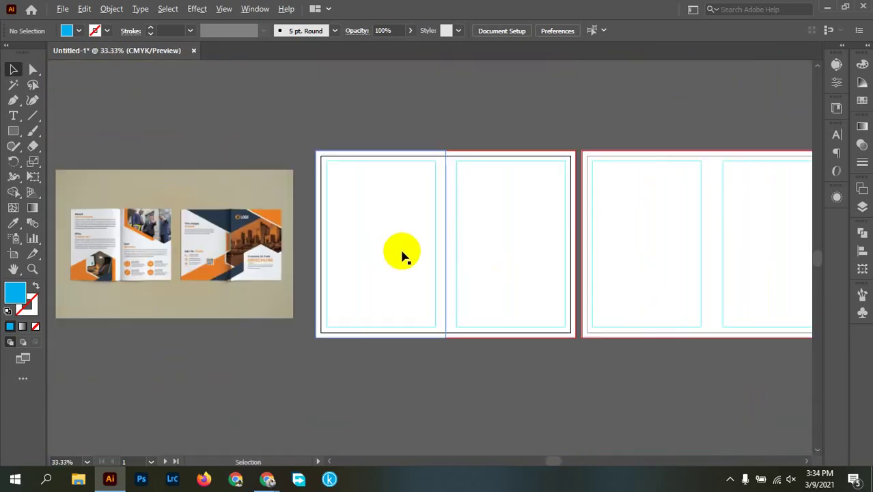
drag(592, 248, 566, 264)
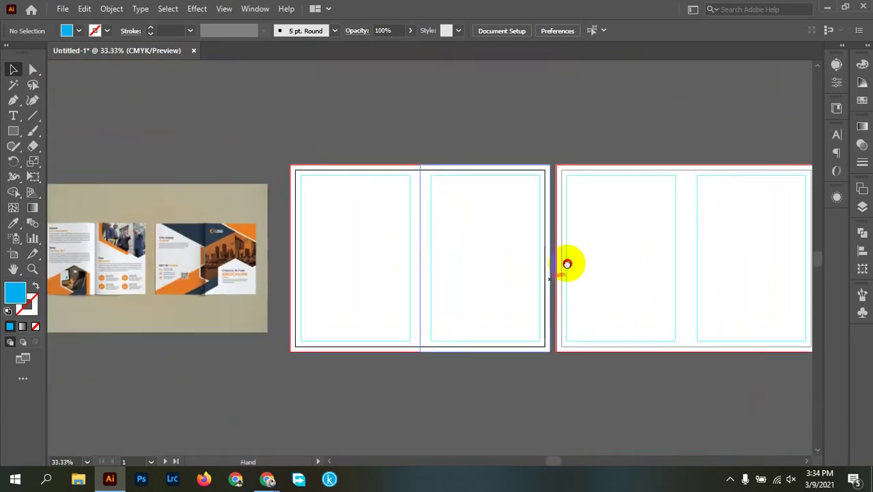
Paint circled page numbers 4 and 1 freehand on the first spread's two panels with the Paintbrush tool.
click(33, 131)
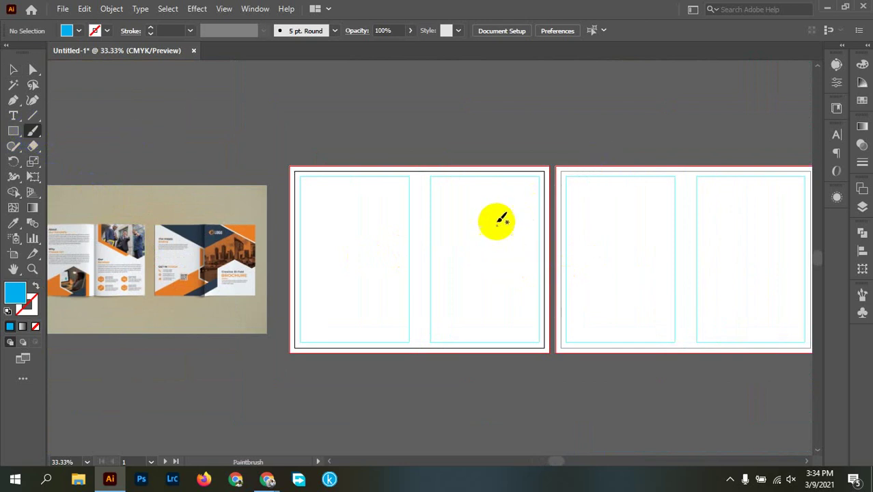
drag(495, 217, 485, 267)
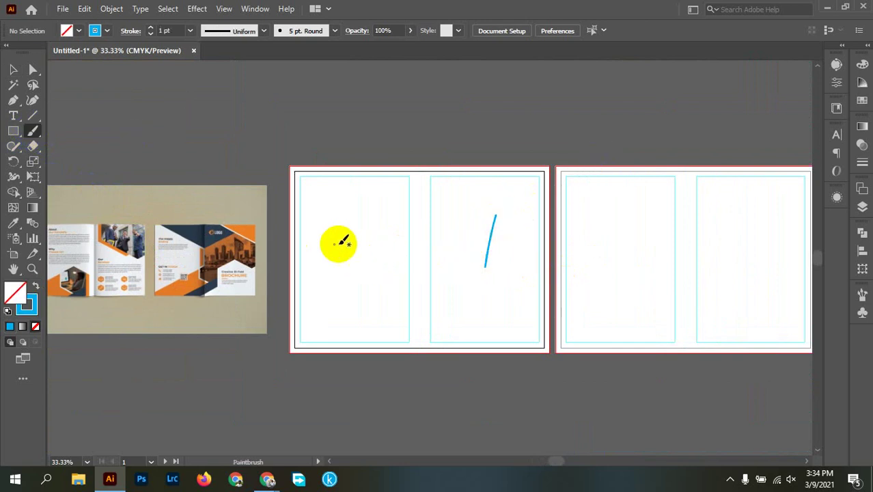
mouse_move(343, 217)
mouse_down()
mouse_move(346, 245)
mouse_move(360, 239)
mouse_move(362, 286)
mouse_up()
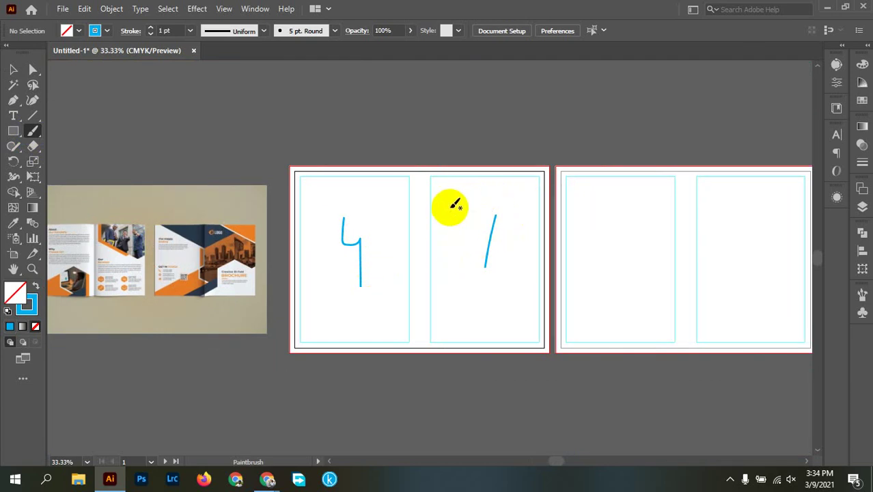
mouse_move(488, 206)
mouse_down()
mouse_move(471, 252)
mouse_move(482, 294)
mouse_move(508, 279)
mouse_move(517, 243)
mouse_move(513, 216)
mouse_move(491, 202)
mouse_up()
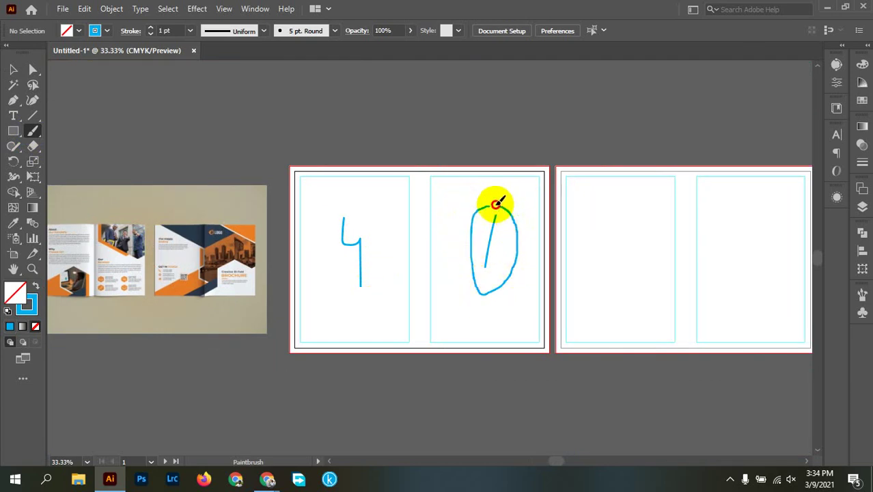
mouse_move(364, 205)
mouse_down()
mouse_move(326, 241)
mouse_move(349, 307)
mouse_move(395, 270)
mouse_move(391, 220)
mouse_move(374, 205)
mouse_up()
Paint the page numbers 2 and 3 freehand on the second spread's two panels.
key(space)
mouse_move(631, 266)
mouse_down()
mouse_move(507, 262)
mouse_move(489, 237)
mouse_move(505, 237)
mouse_move(495, 267)
mouse_move(526, 262)
mouse_up()
mouse_move(592, 229)
mouse_down()
mouse_move(624, 248)
mouse_move(588, 265)
mouse_up()
key(space)
drag(580, 297, 649, 284)
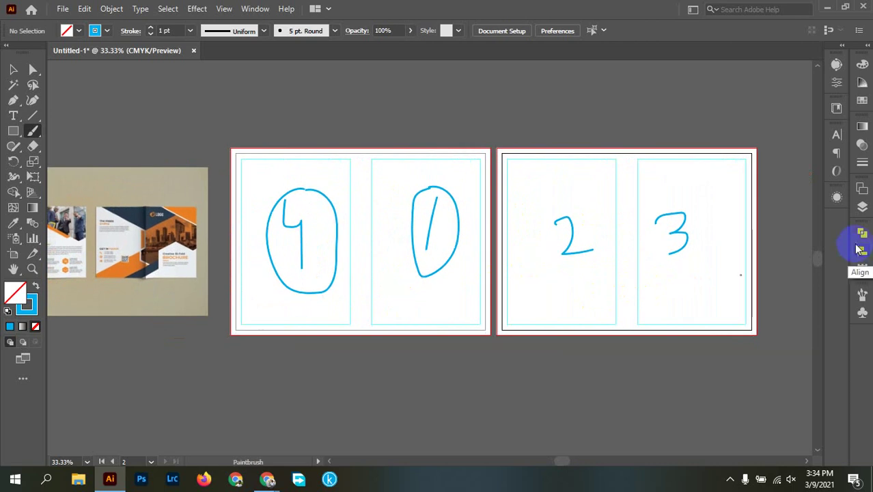
drag(428, 269, 440, 261)
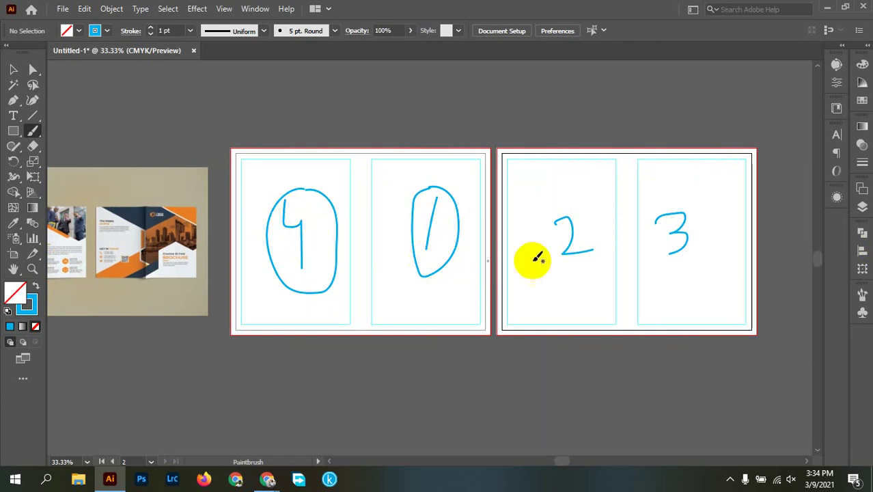
mouse_move(669, 253)
mouse_down()
mouse_move(683, 246)
mouse_move(675, 231)
mouse_up()
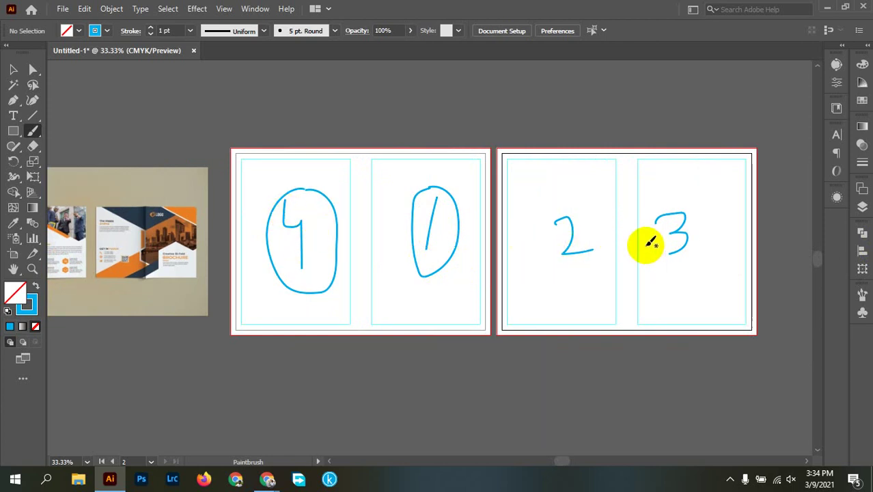
Undo all the painted page numbers and circles on both spreads.
click(14, 69)
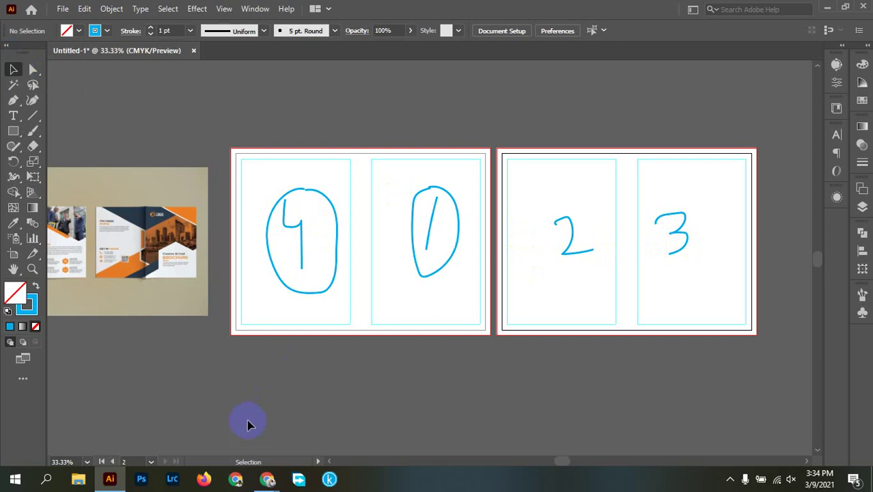
key(ctrl+z)
key(ctrl+z)
key(ctrl+z)
key(ctrl+z)
key(ctrl+z)
key(ctrl+z)
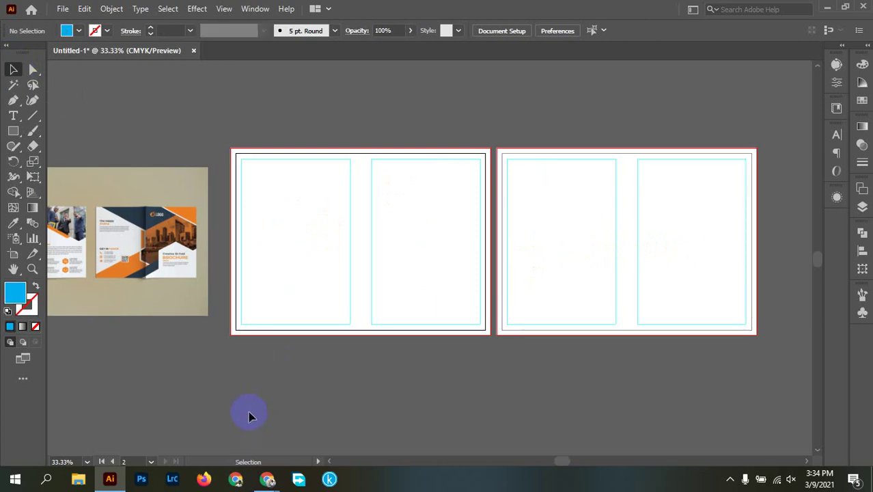
scroll(436, 109, up, 1)
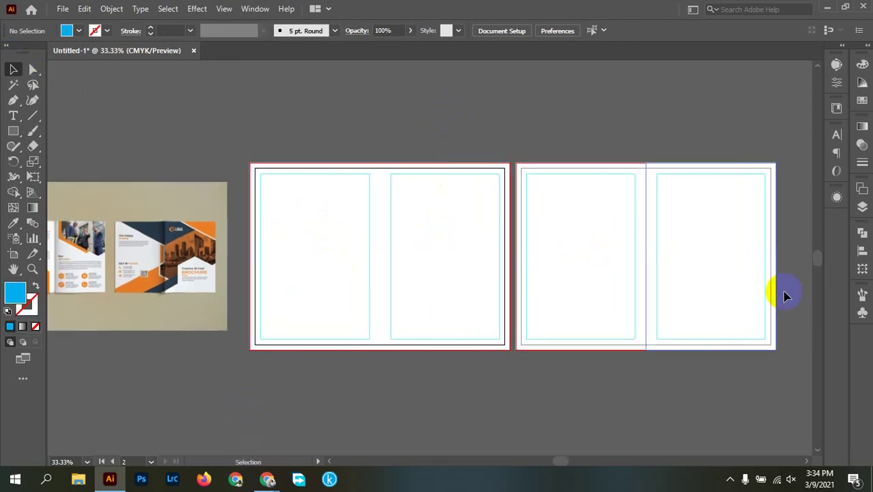
scroll(633, 135, up, 1)
drag(633, 134, 669, 143)
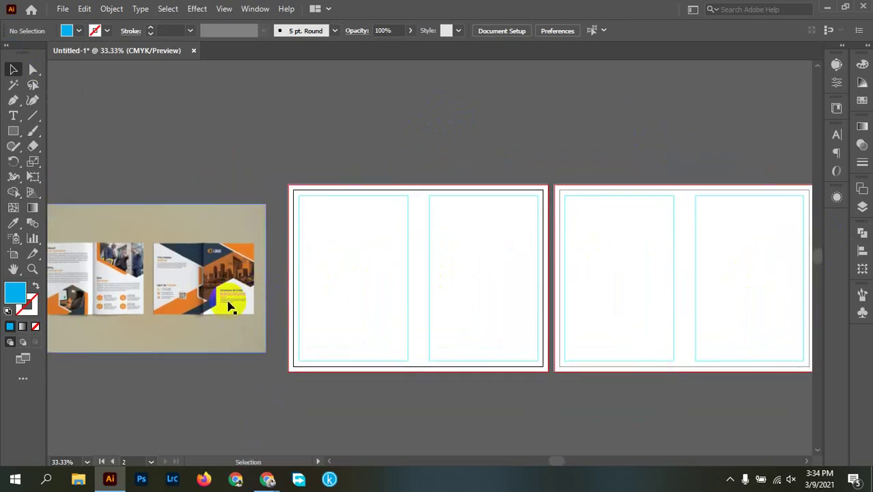
scroll(565, 193, down, 2)
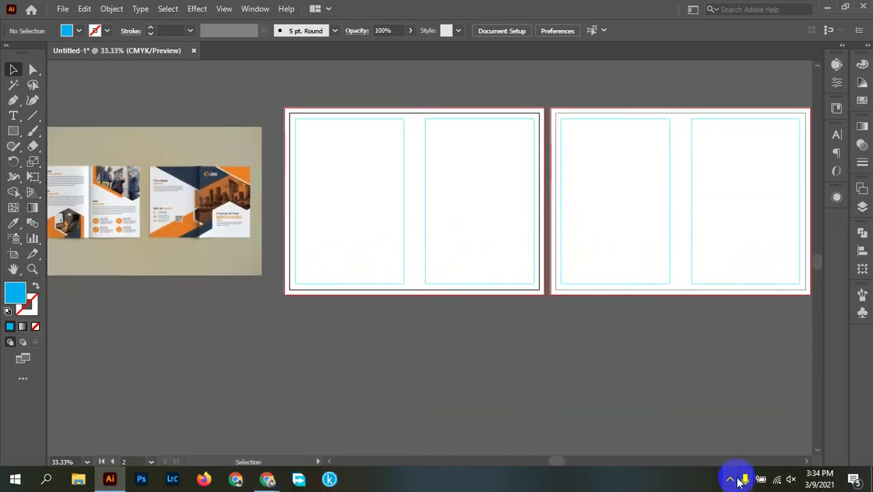
click(731, 477)
click(729, 452)
click(20, 85)
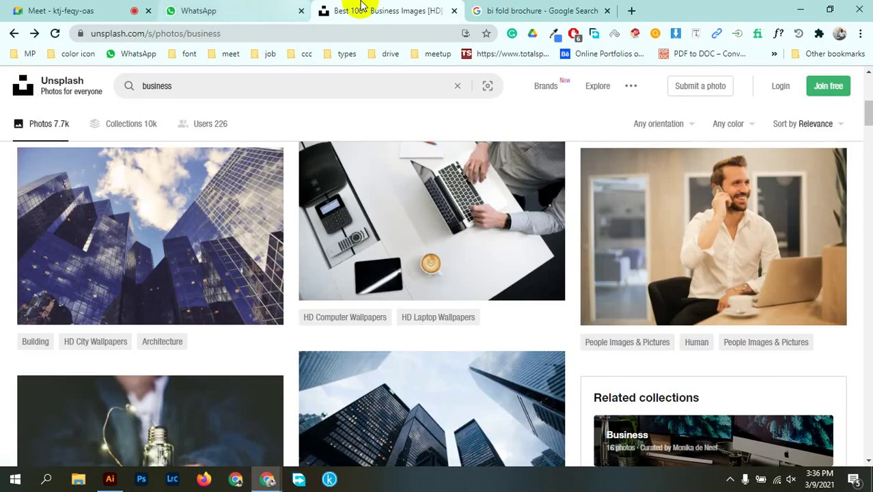
Close the Unsplash and bi fold brochure search pages in the browser and return to Illustrator.
click(454, 10)
click(454, 10)
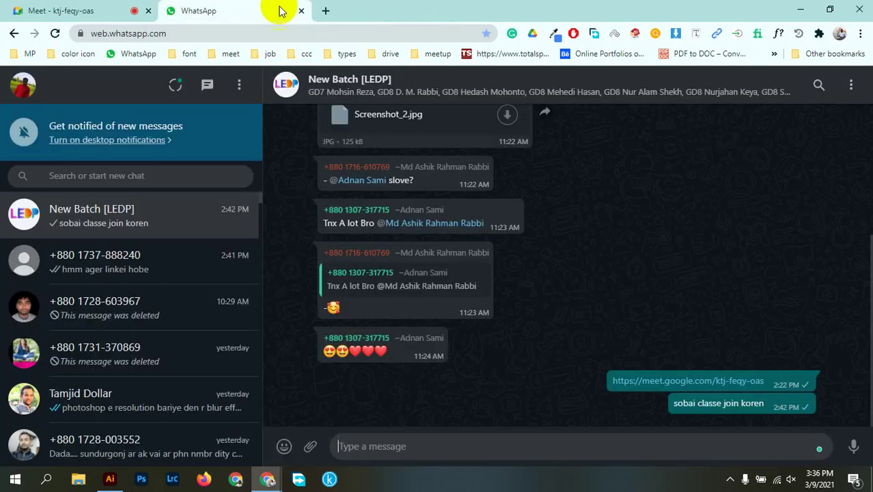
click(85, 9)
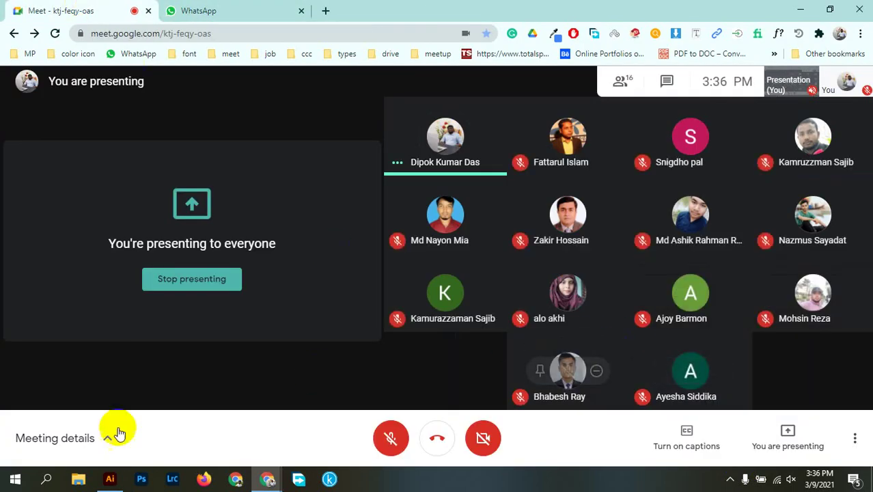
click(109, 479)
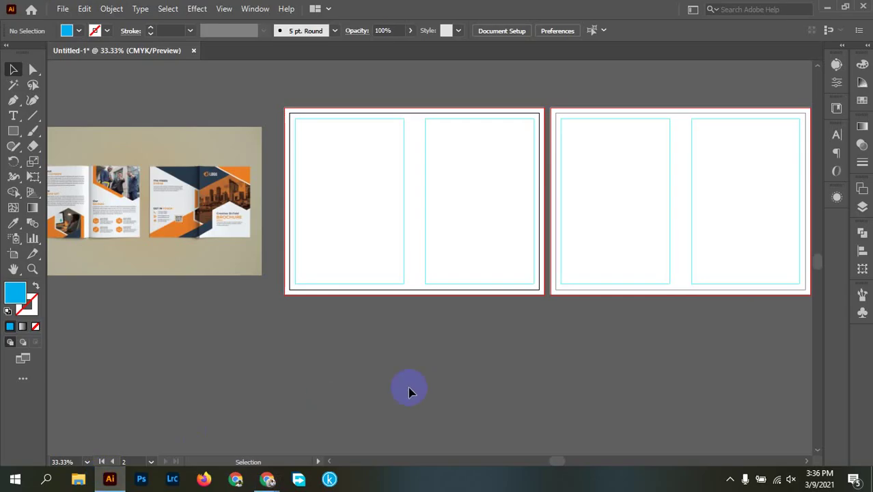
Place the four Unsplash photos from the Desktop folder below the reference image and embed them.
key(ctrl+minus)
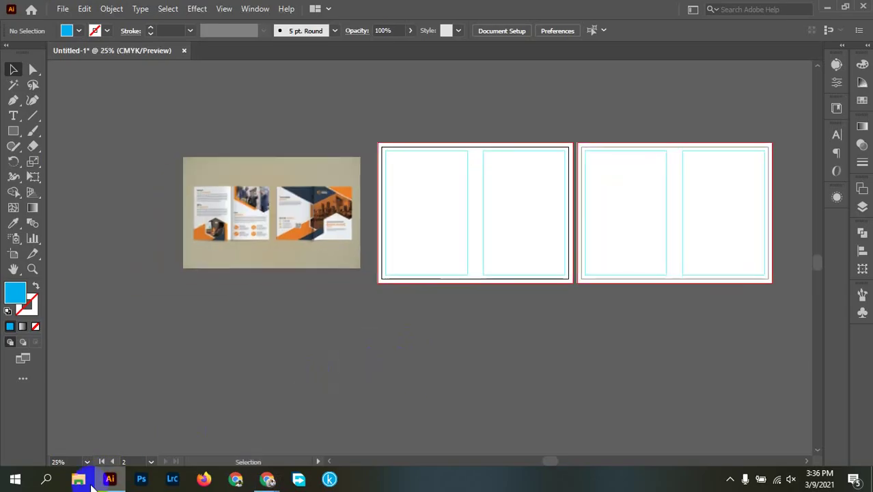
click(78, 479)
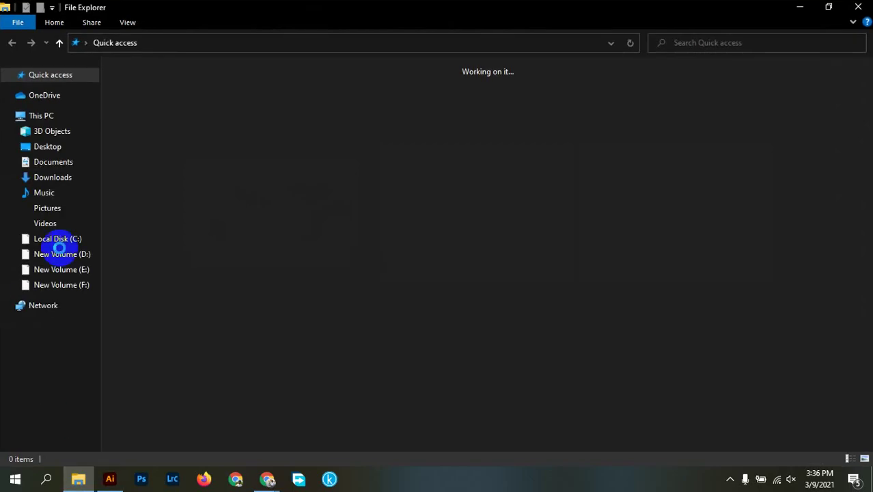
click(55, 146)
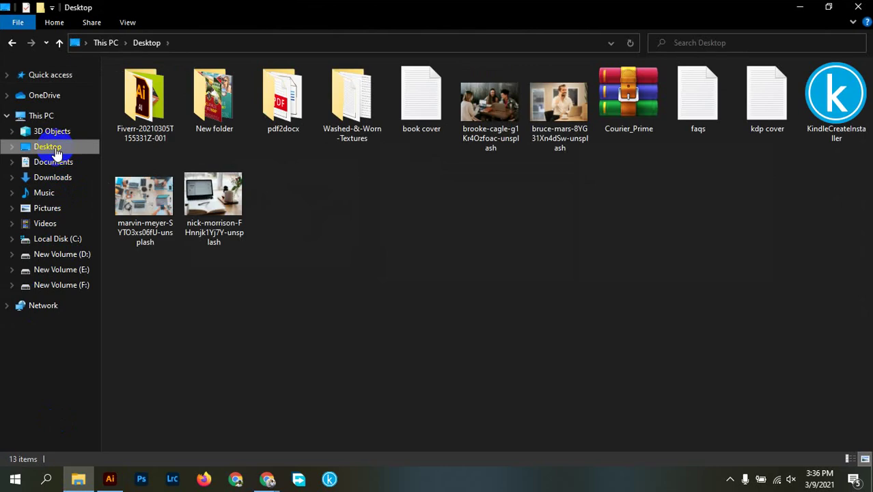
drag(555, 183, 488, 75)
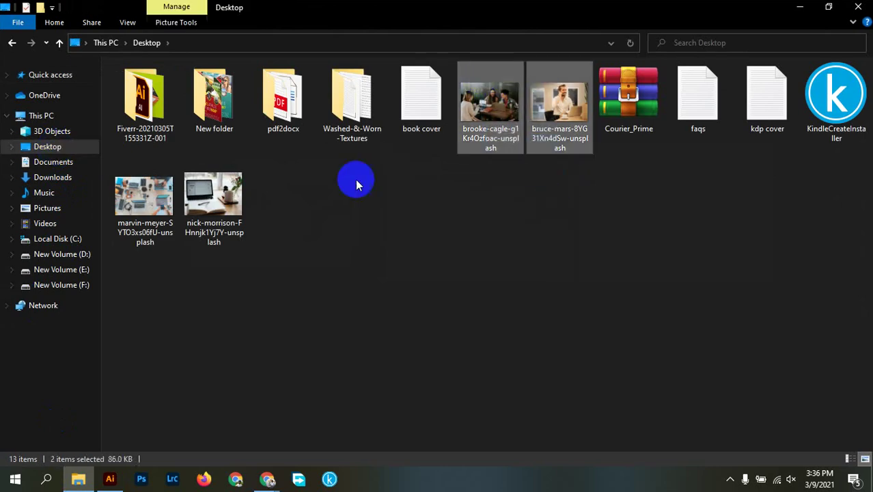
drag(266, 287, 136, 164)
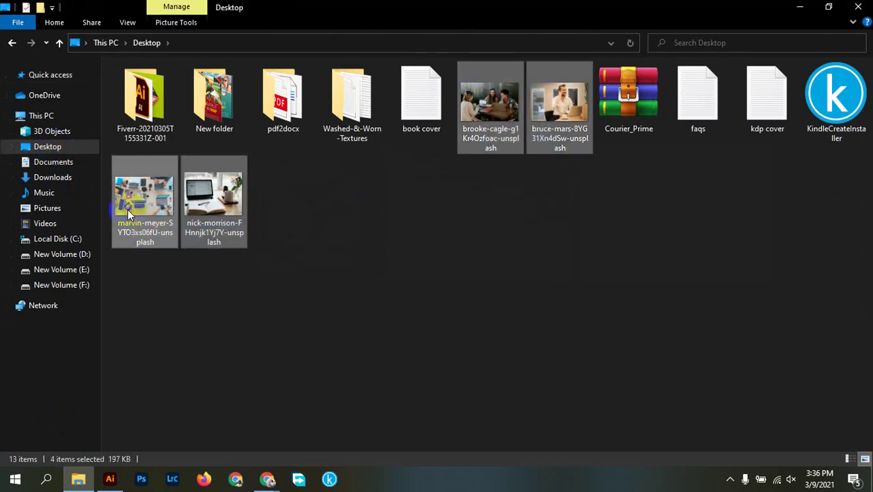
drag(212, 198, 308, 361)
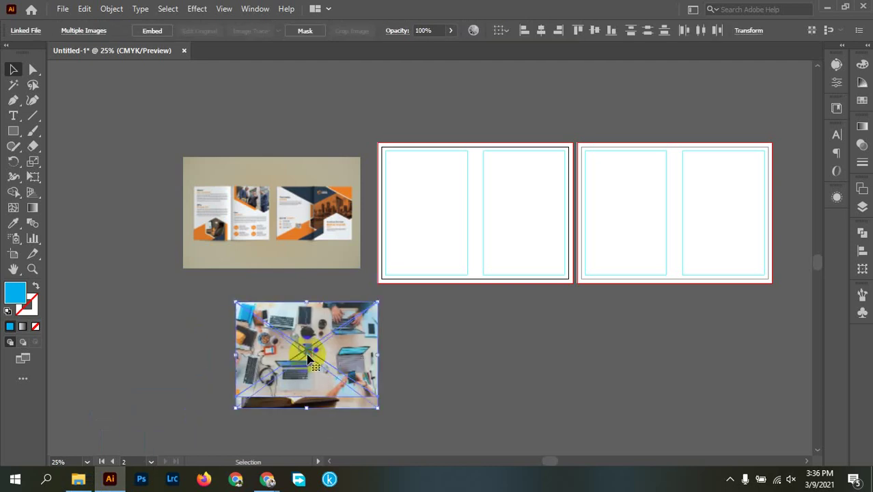
click(152, 31)
click(460, 379)
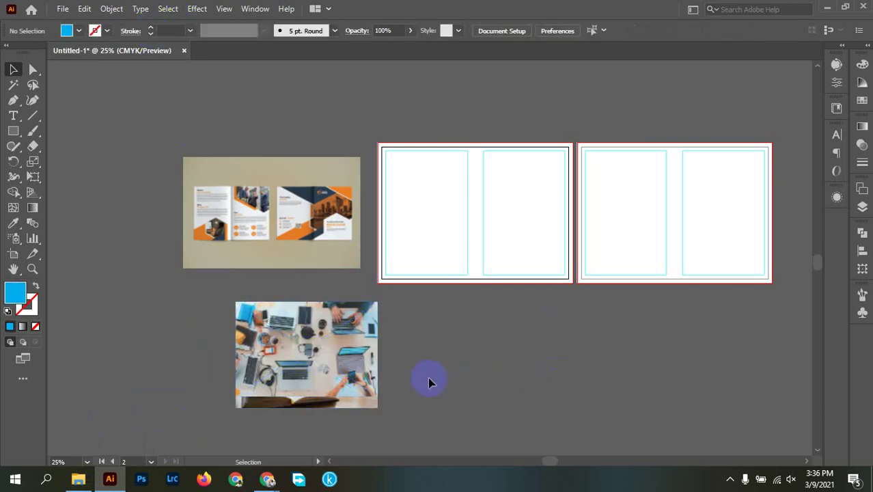
Spread the four stacked photos apart on the pasteboard around the reference image and below the artboards.
scroll(428, 377, up, 2)
scroll(431, 366, down, 2)
scroll(378, 383, right, 2)
click(244, 368)
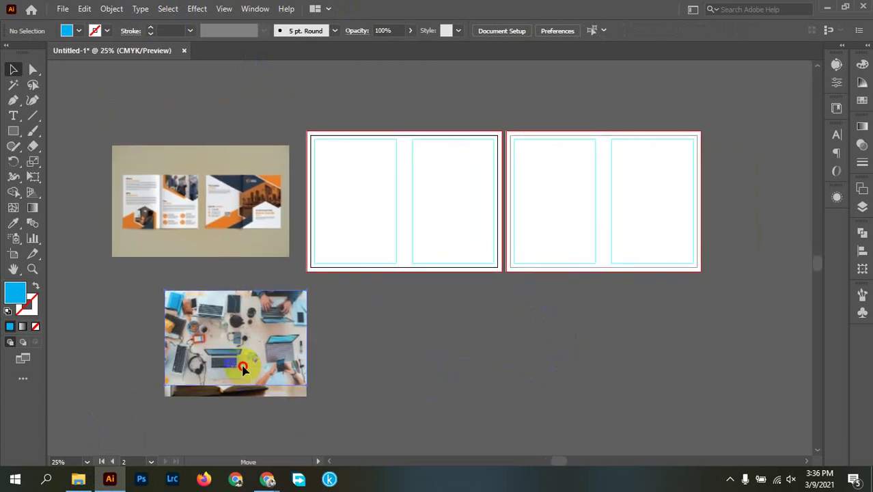
drag(244, 369, 138, 171)
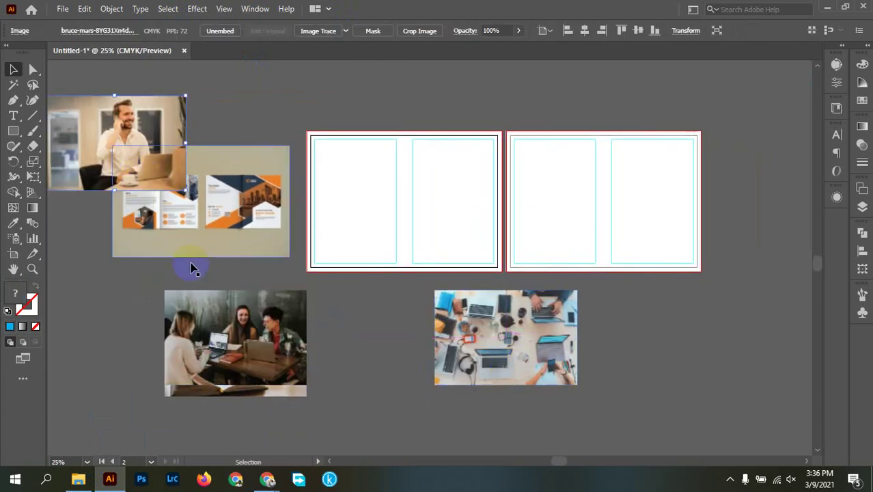
drag(274, 345, 130, 267)
drag(248, 350, 301, 367)
drag(423, 385, 459, 405)
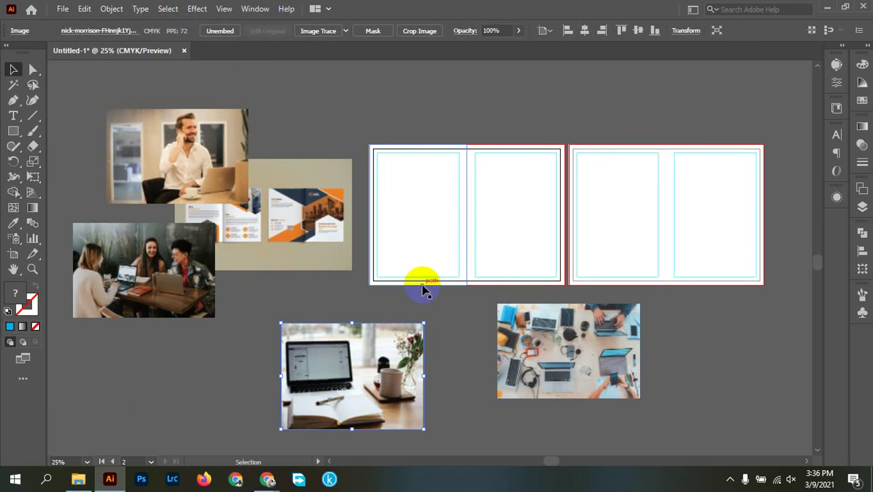
Examine the margin, trim and bleed lines around the first spread's front cover panel.
scroll(448, 208, up, 2)
drag(564, 228, 495, 254)
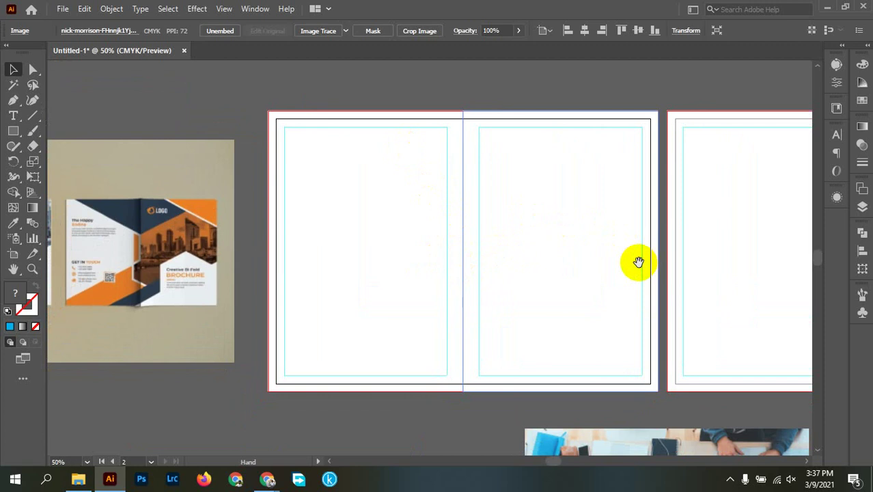
drag(625, 212, 522, 263)
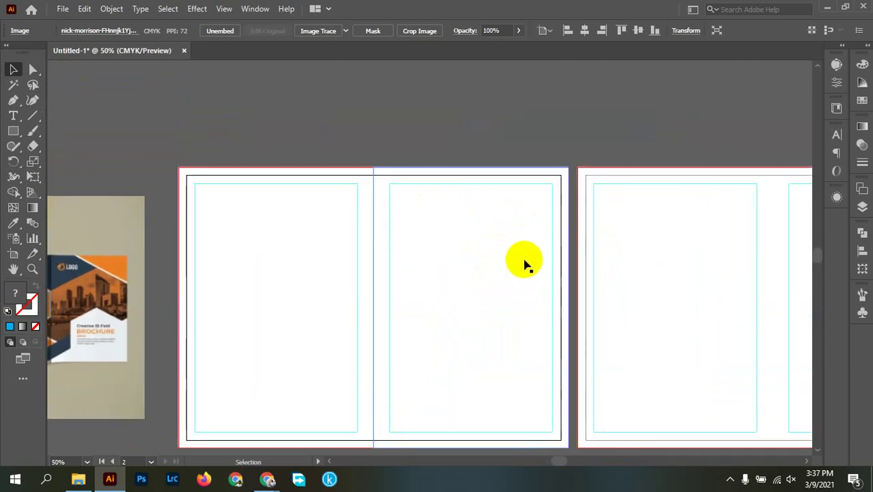
scroll(570, 239, up, 2)
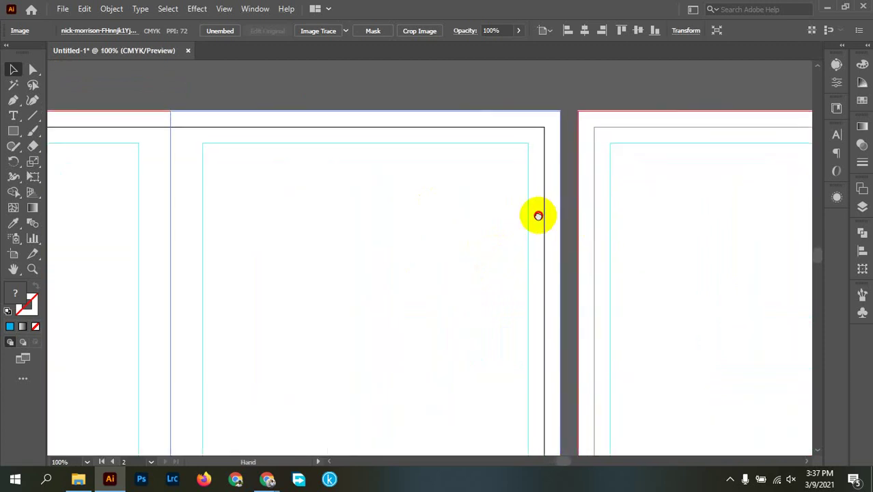
scroll(519, 252, down, 2)
drag(351, 297, 468, 283)
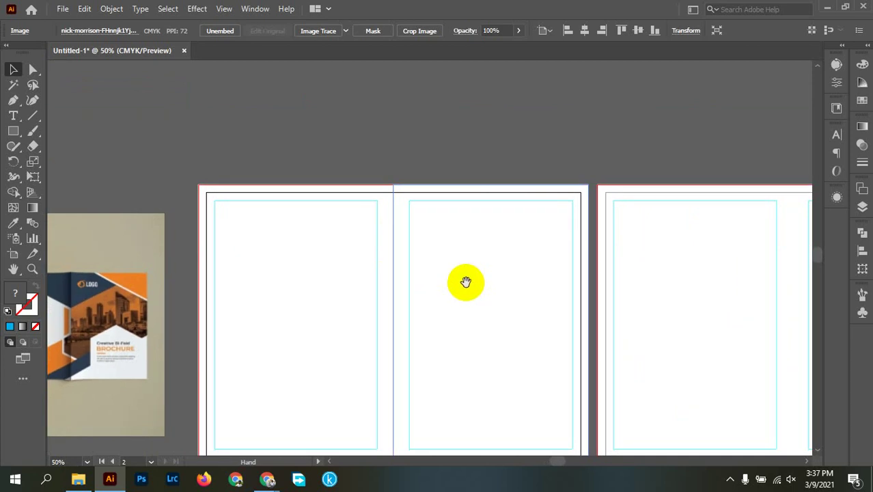
Draw a wide, borderless blue rectangle on the pasteboard above the first spread.
drag(464, 289, 520, 260)
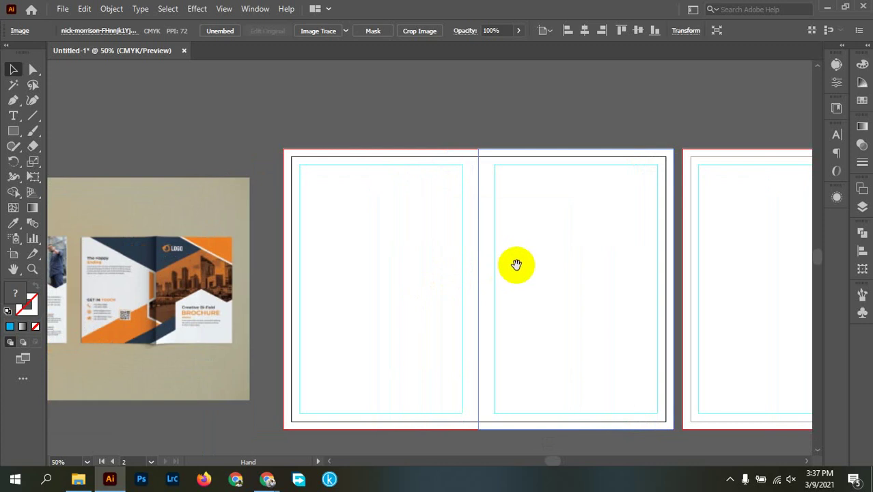
drag(513, 265, 543, 352)
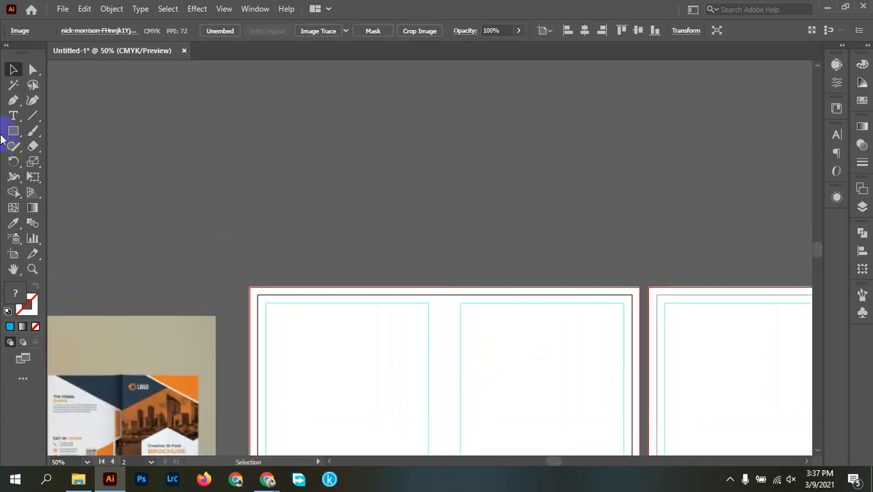
drag(306, 143, 780, 257)
click(13, 70)
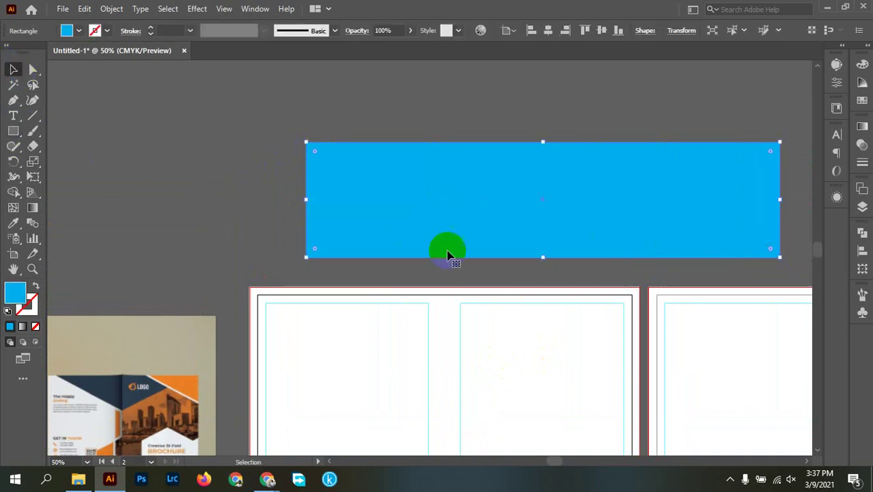
Try to lock the white background shapes of the two spreads, starting with the second spread.
scroll(487, 263, down, 1)
scroll(556, 331, down, 2)
scroll(555, 331, right, 2)
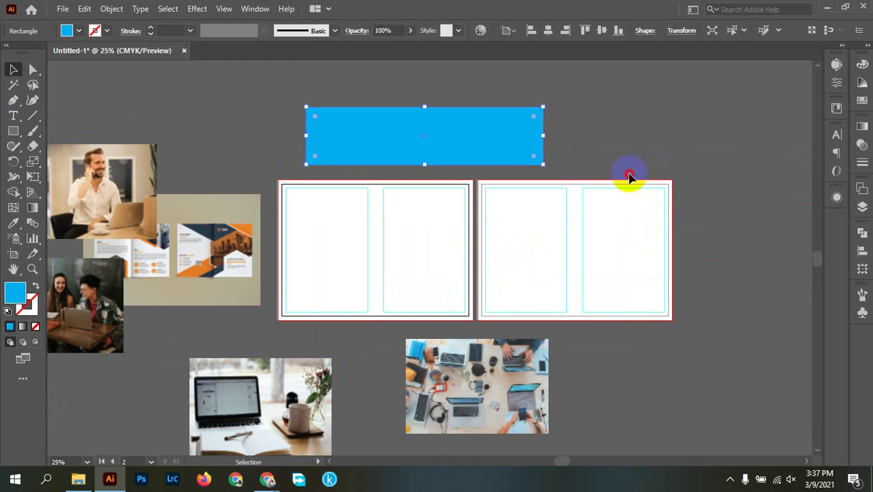
click(544, 287)
click(703, 257)
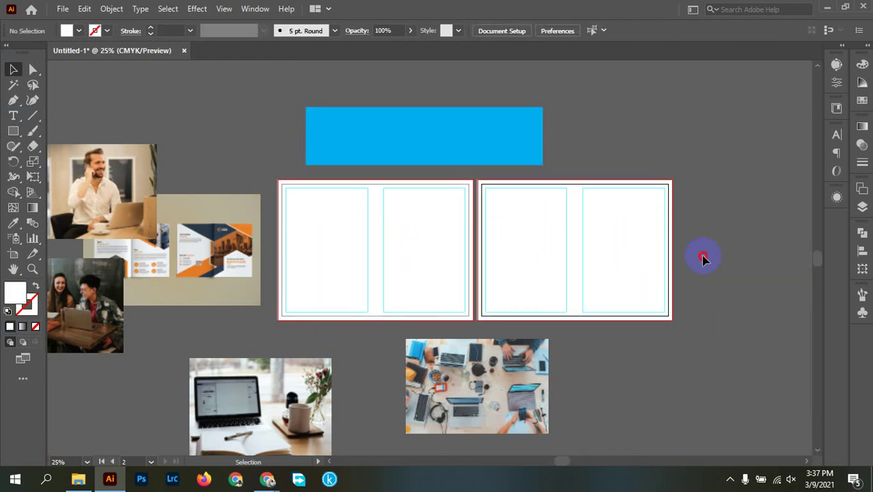
click(542, 292)
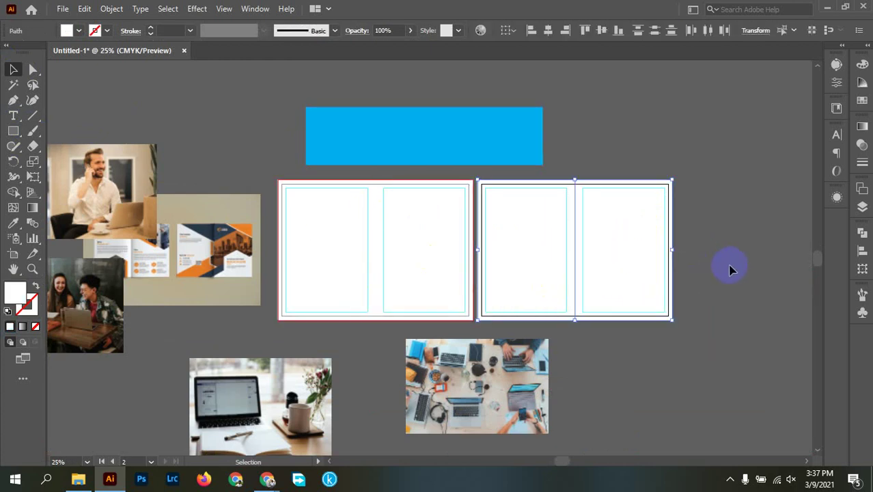
click(111, 9)
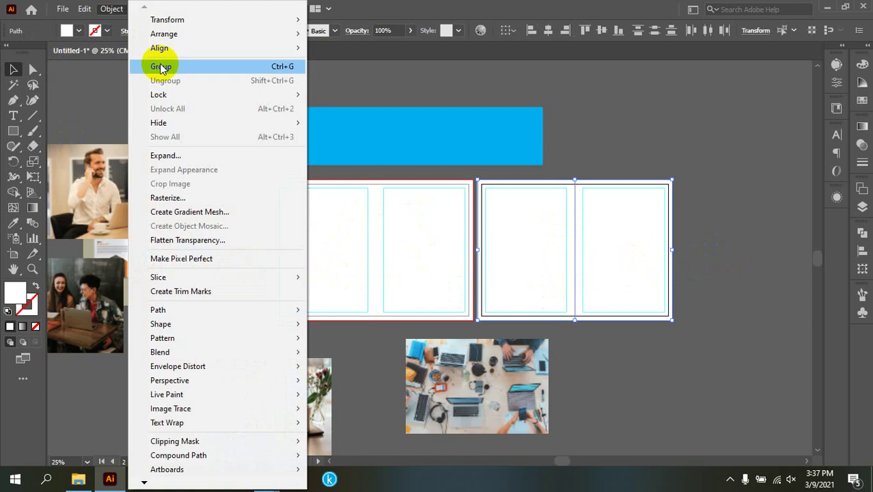
mouse_move(202, 102)
click(369, 94)
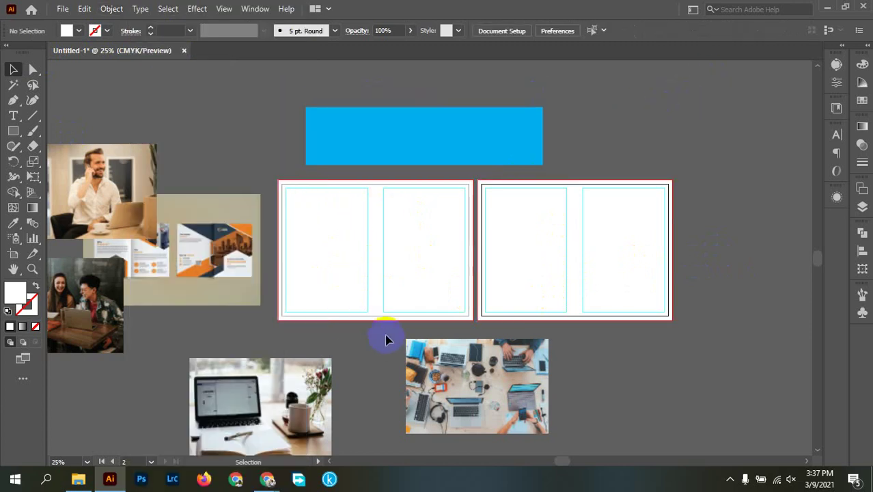
drag(333, 267, 318, 258)
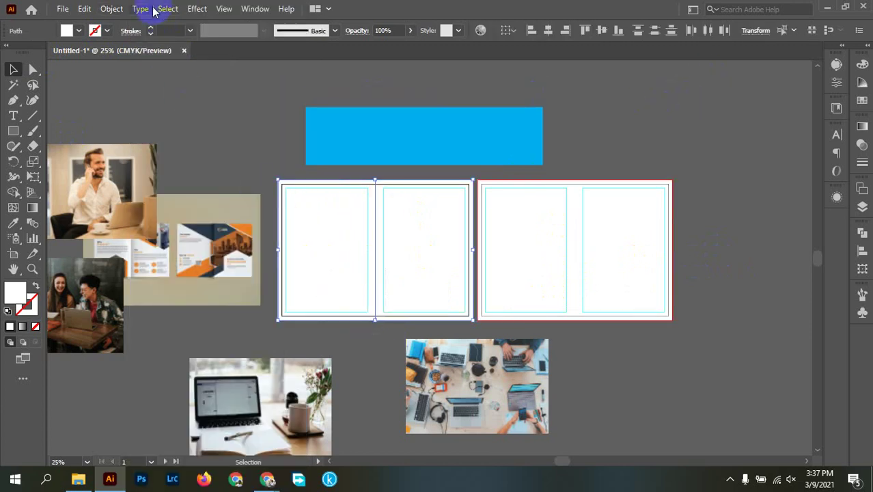
click(113, 9)
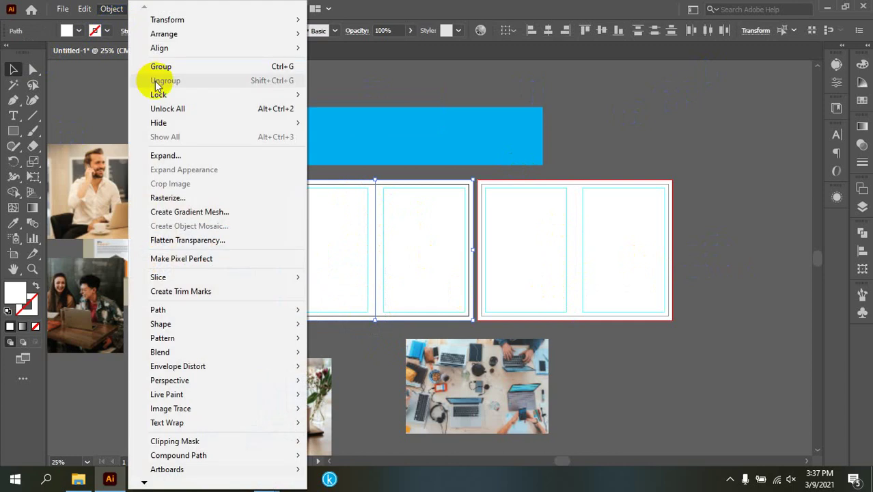
click(577, 153)
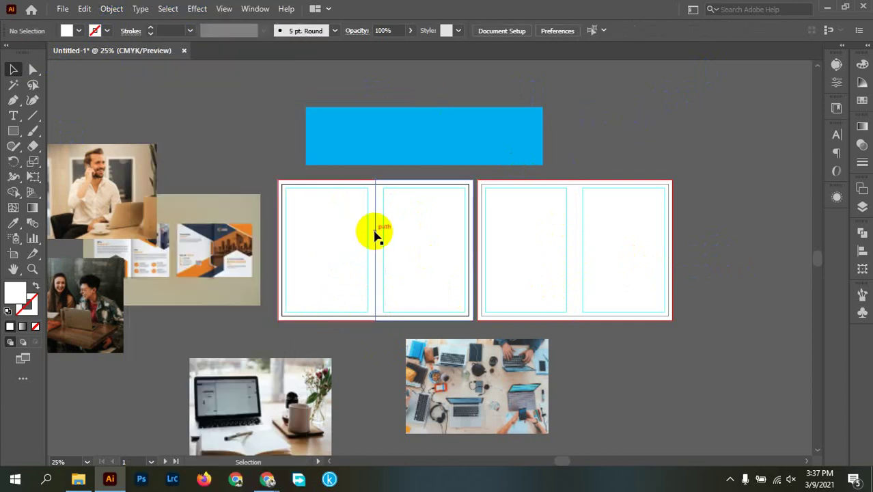
Show the rulers and place a vertical guide exactly on the first spread's centre fold.
scroll(386, 256, up, 4)
scroll(340, 286, up, 2)
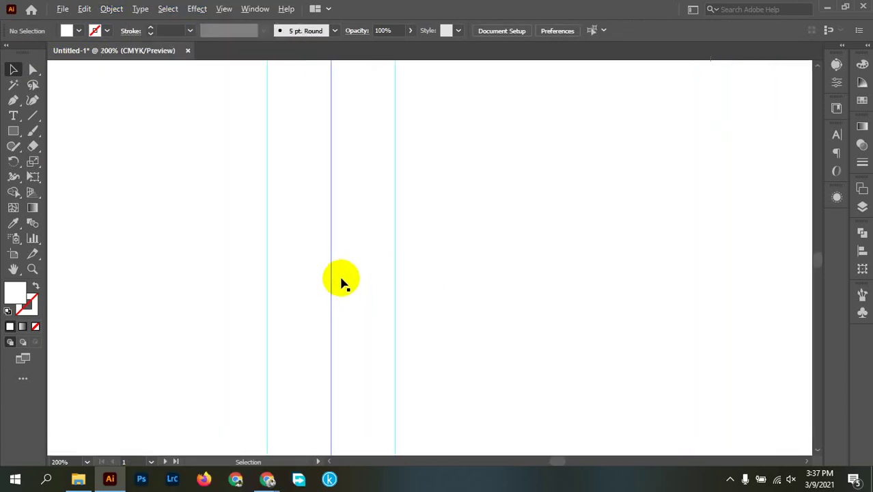
scroll(343, 281, up, 3)
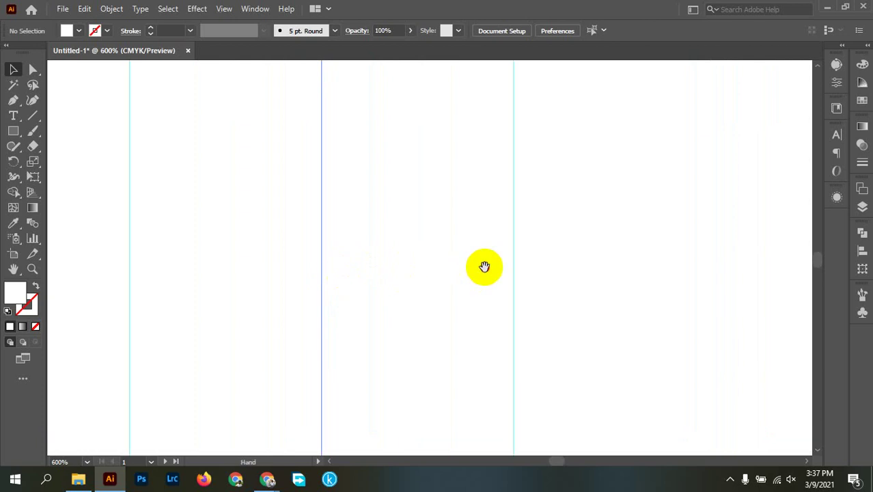
drag(483, 267, 349, 265)
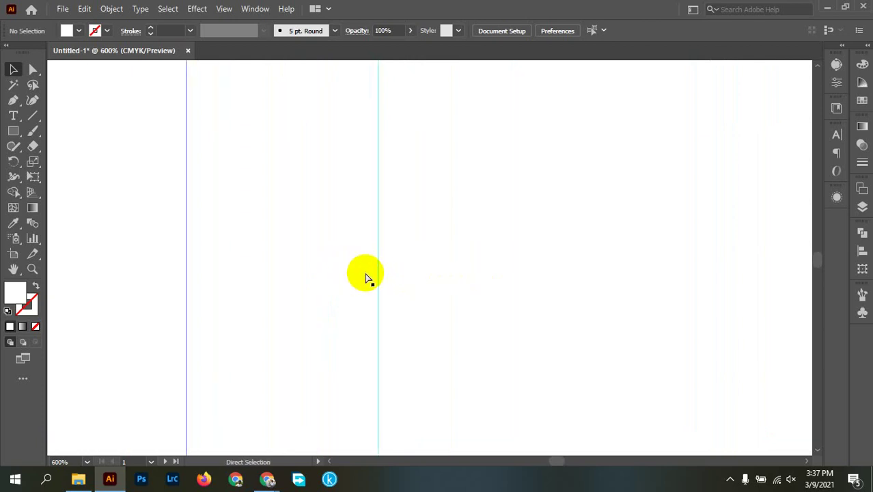
key(ctrl+r)
drag(57, 272, 186, 270)
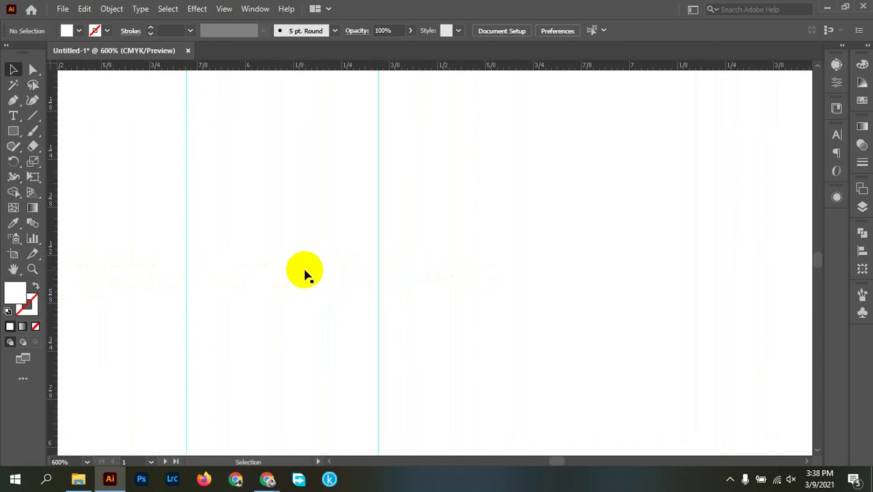
Unlock the second spread's background and place a vertical guide exactly on its centre fold.
scroll(334, 292, down, 3)
click(554, 264)
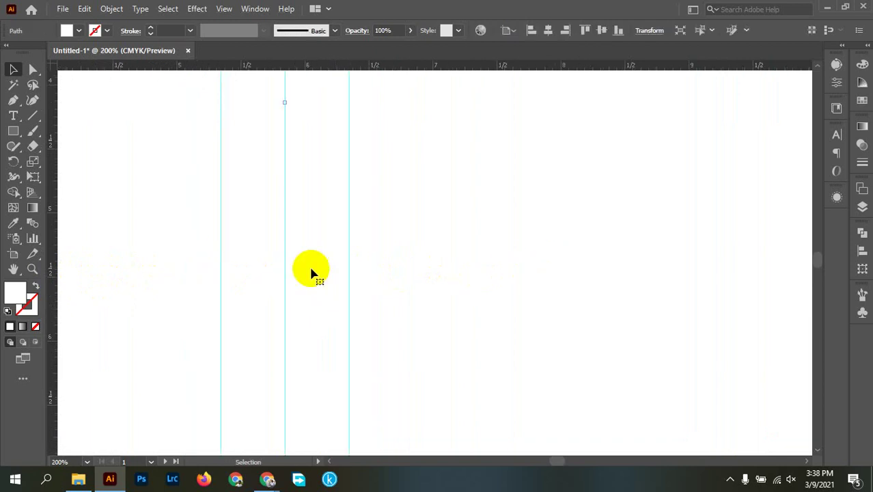
scroll(400, 273, down, 5)
drag(434, 278, 133, 273)
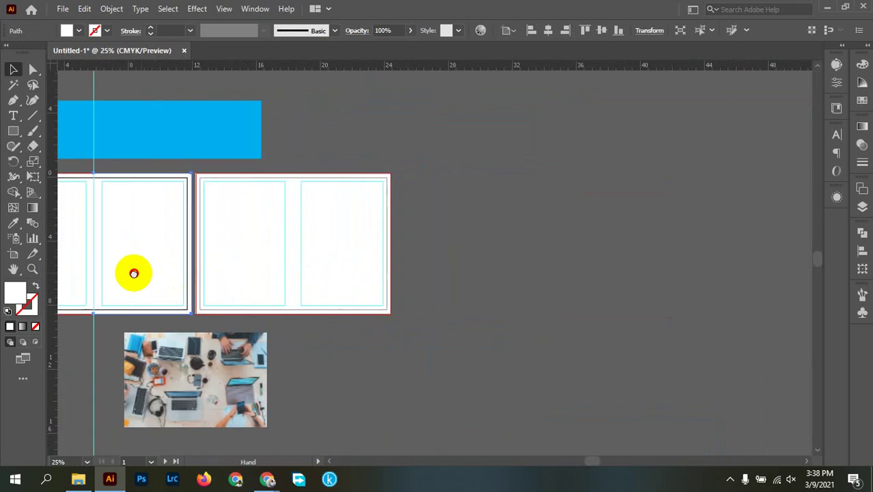
scroll(288, 258, up, 4)
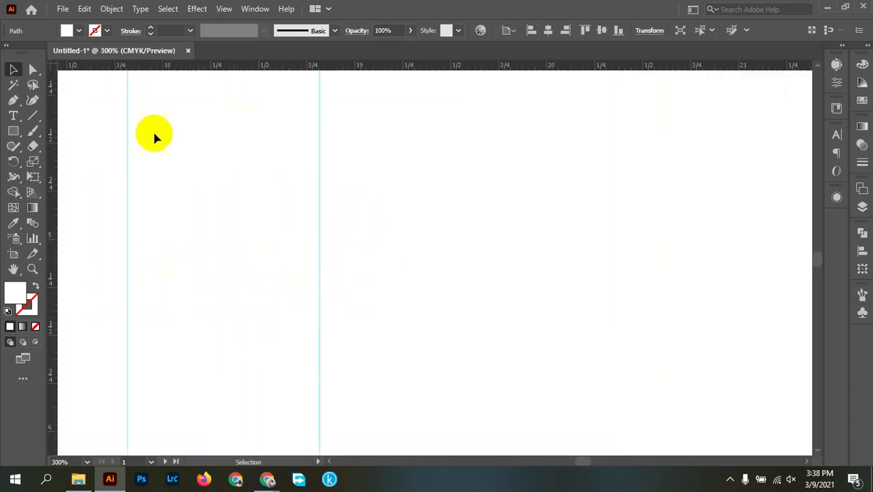
key(ctrl+h)
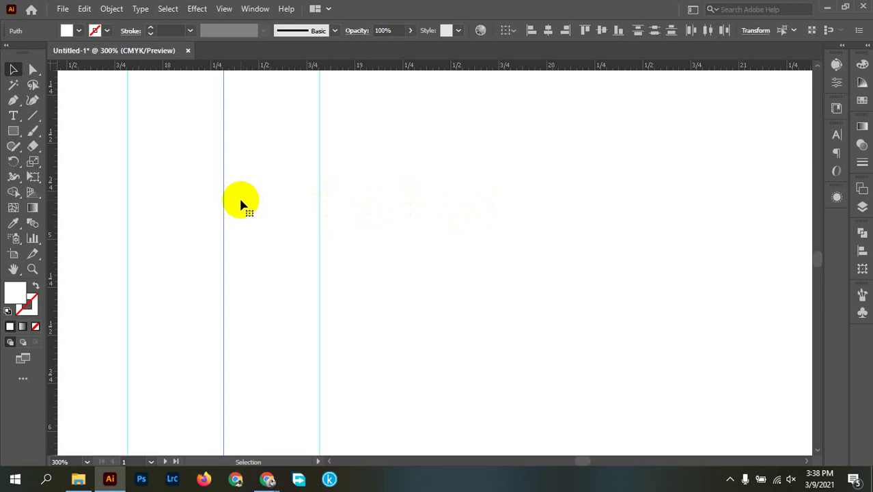
drag(52, 242, 223, 272)
Lock the white background shapes of both spreads together.
scroll(399, 253, down, 7)
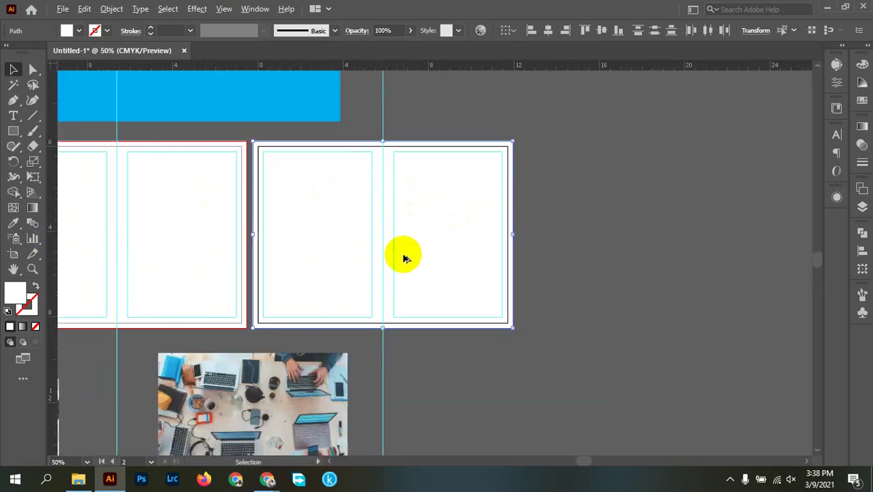
drag(467, 267, 555, 295)
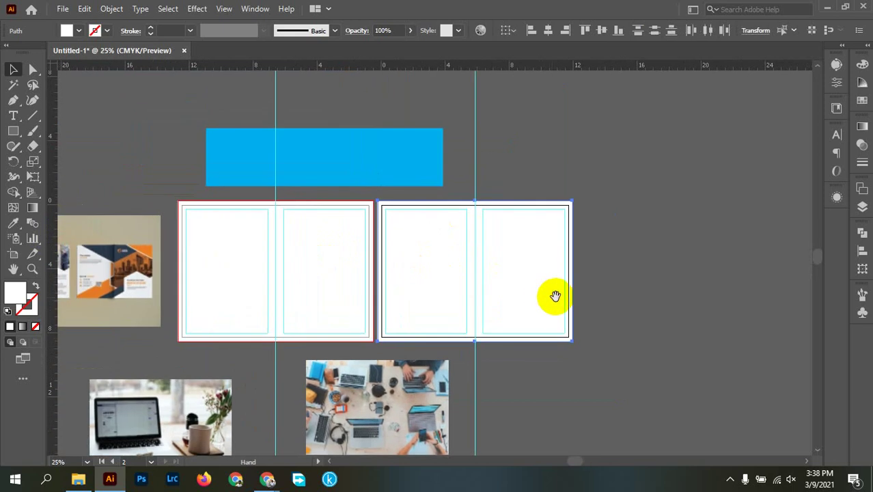
shift+click(237, 299)
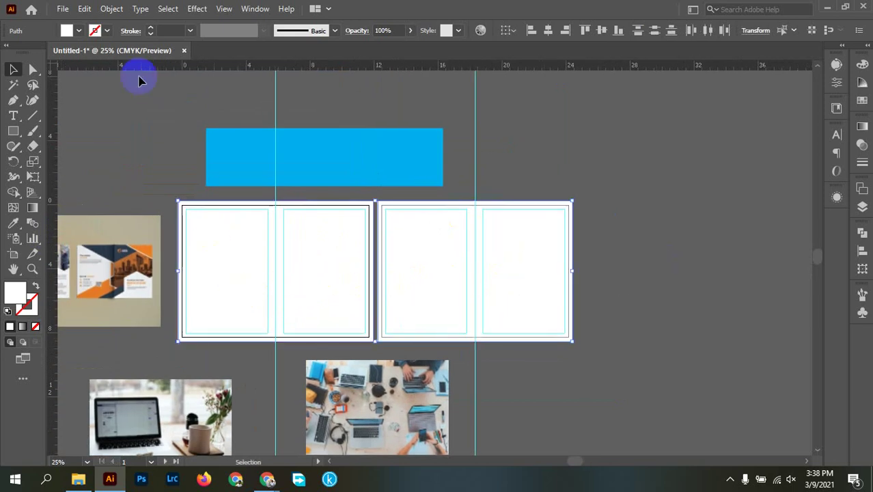
click(113, 10)
mouse_move(157, 93)
click(345, 94)
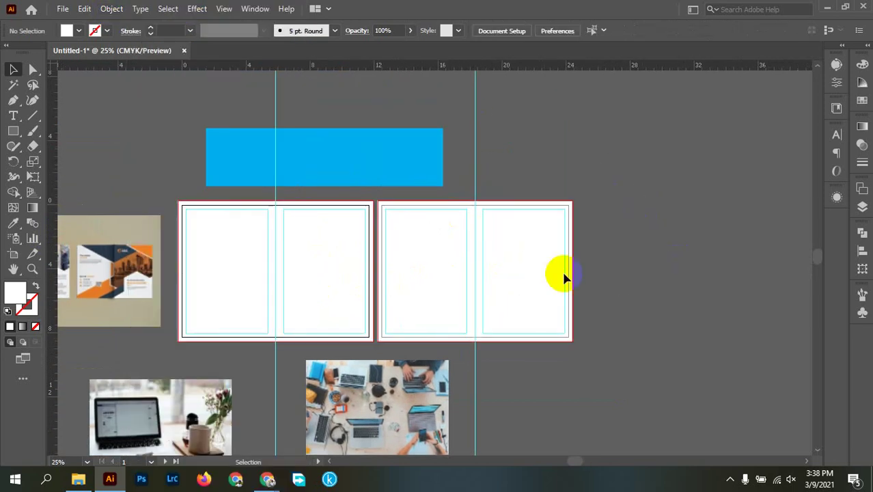
Move the blue rectangle down onto the upper part of the first spread and reduce its height slightly.
scroll(467, 249, left, 4)
scroll(432, 266, up, 2)
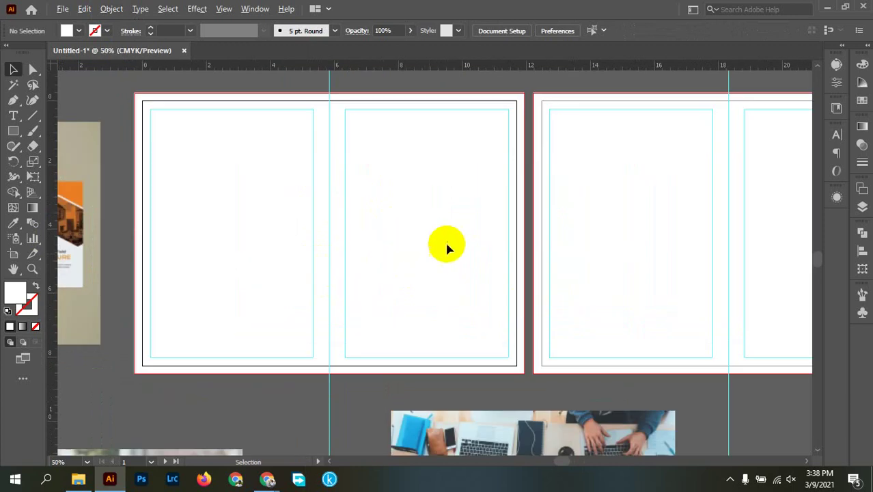
scroll(430, 308, up, 3)
scroll(430, 307, right, 1)
drag(566, 140, 527, 307)
drag(528, 311, 527, 311)
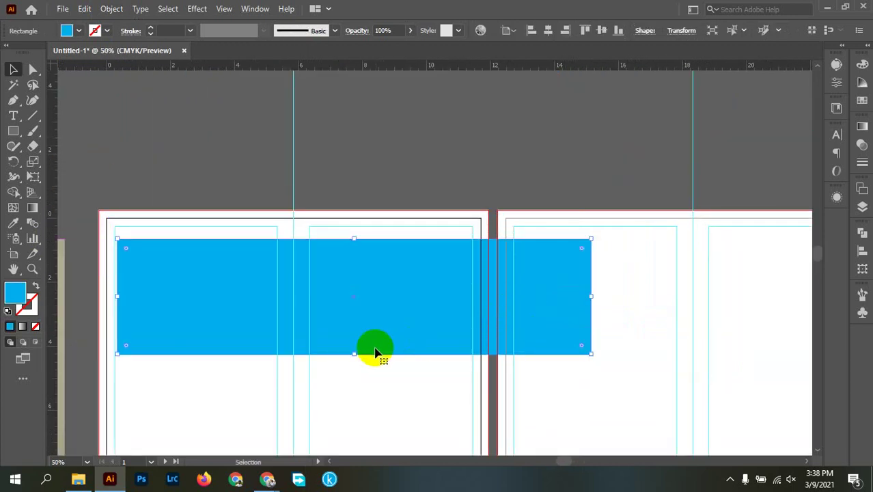
drag(355, 354, 353, 344)
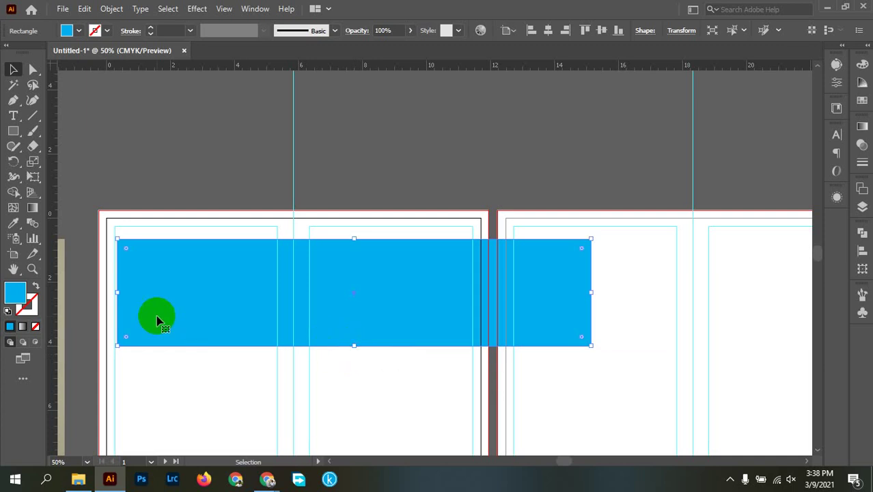
Rotate the blue rectangle about 45 degrees so it slopes down to the right, and move it across the front cover panel.
drag(602, 352, 533, 420)
click(609, 340)
scroll(610, 341, down, 2)
click(455, 308)
drag(475, 318, 536, 298)
Make the tilted blue bar narrower and shorter, and reposition it over the front cover's upper edge.
drag(369, 245, 388, 238)
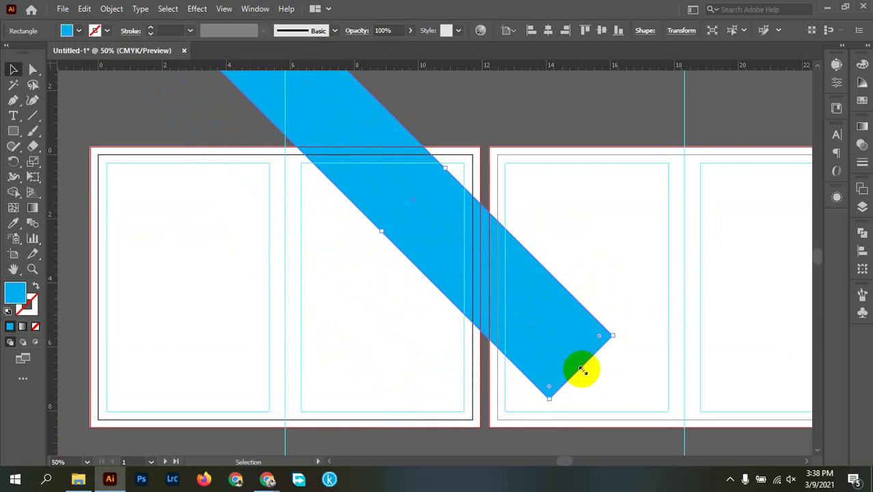
drag(580, 369, 485, 286)
drag(379, 161, 397, 198)
Create a copy of the blue bar reflected across the vertical axis, forming an X.
scroll(503, 233, down, 1)
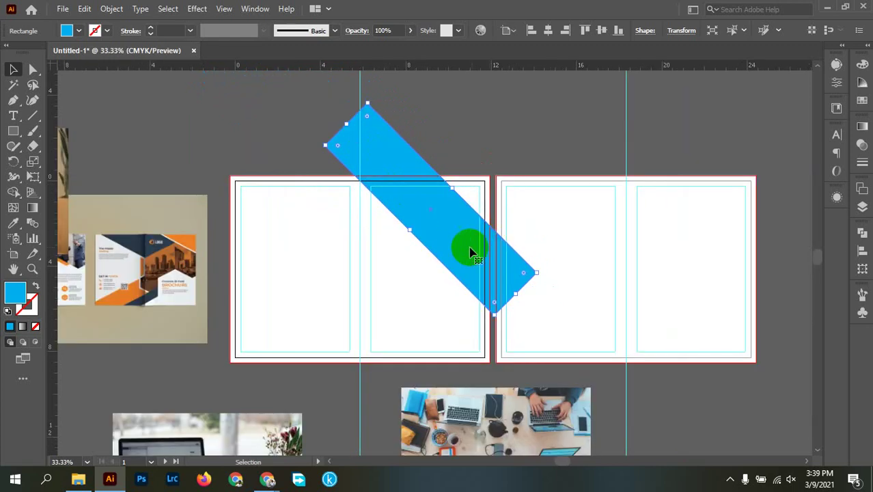
right_click(446, 239)
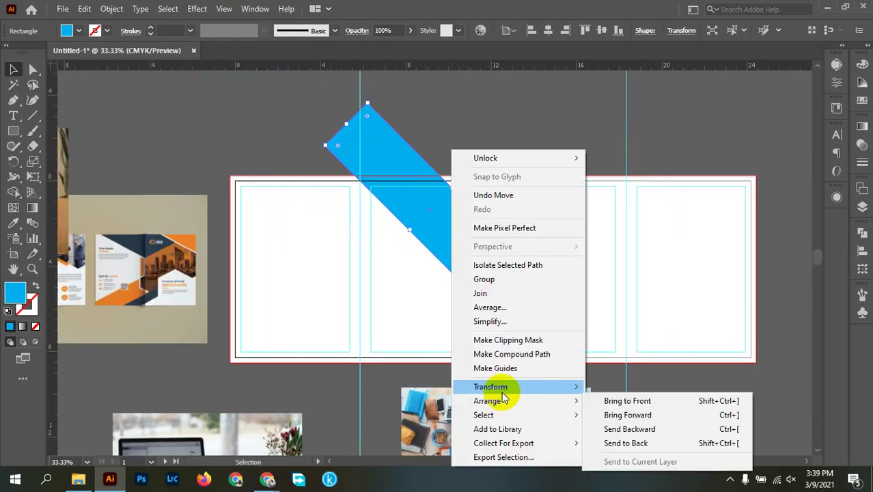
click(645, 322)
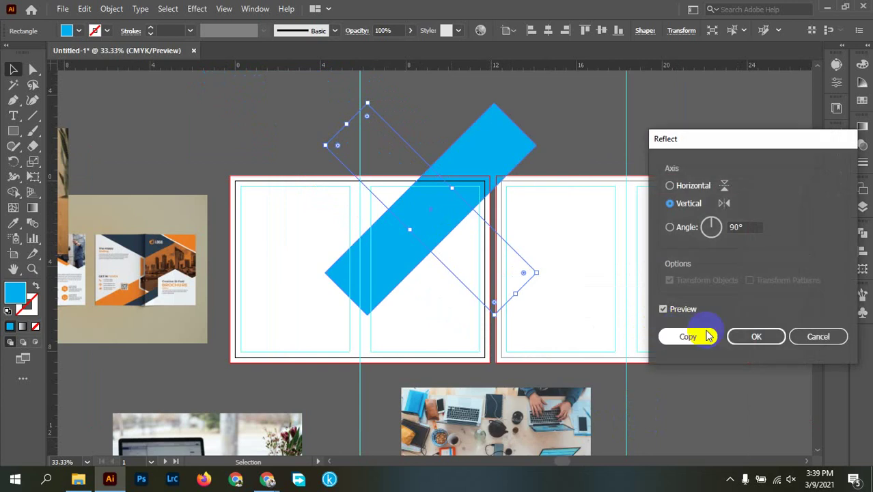
click(689, 336)
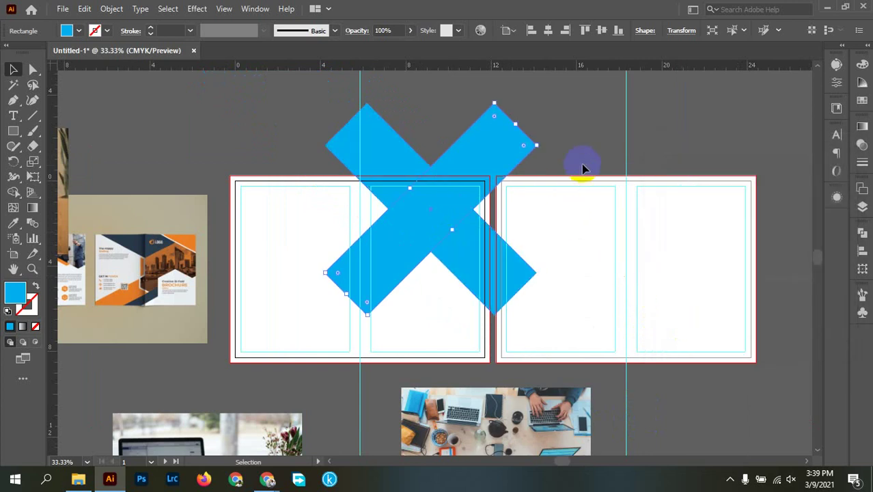
click(583, 169)
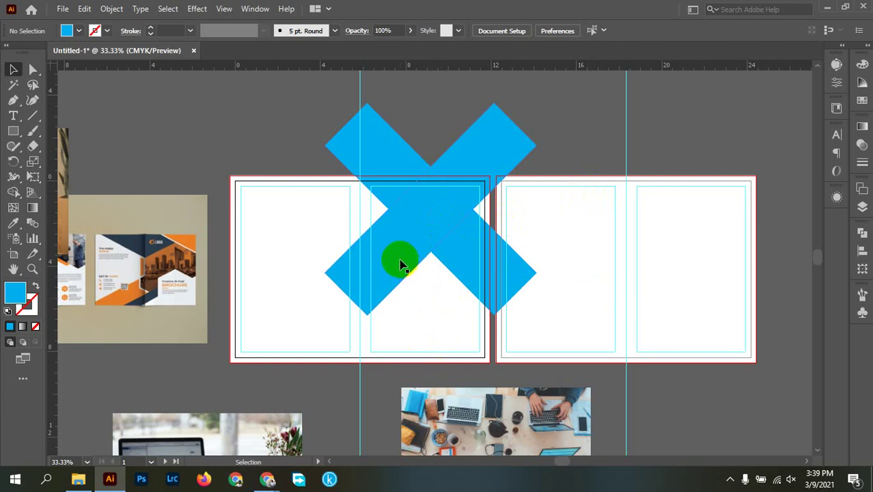
Extend the mirrored bar past the first spread's lower-left corner and reposition both bars, shifting the original slightly down and right.
click(353, 296)
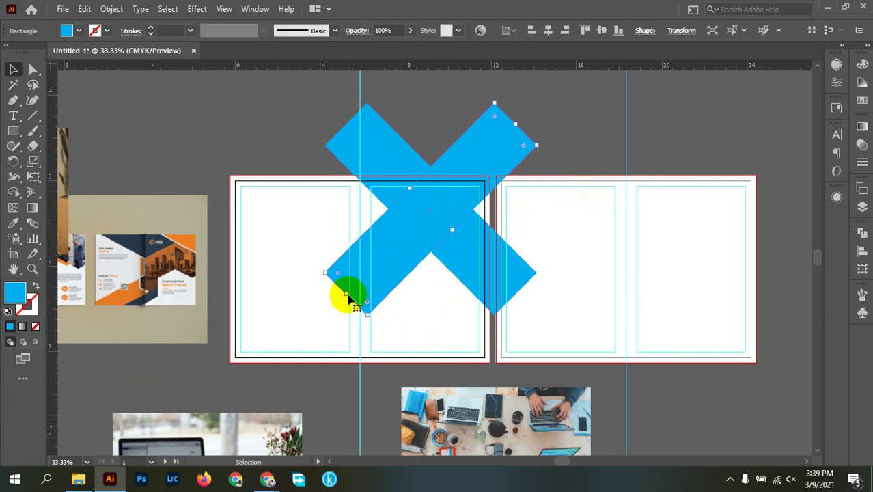
drag(345, 295, 227, 372)
drag(329, 338, 312, 335)
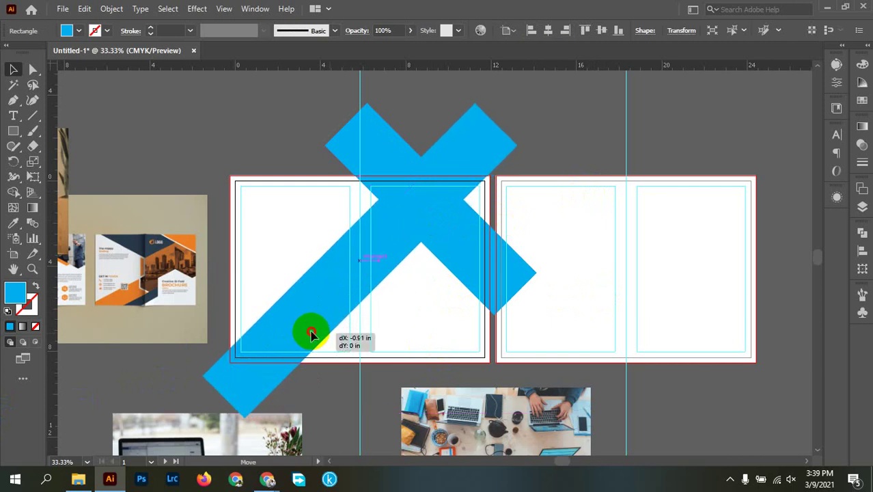
drag(480, 245, 487, 273)
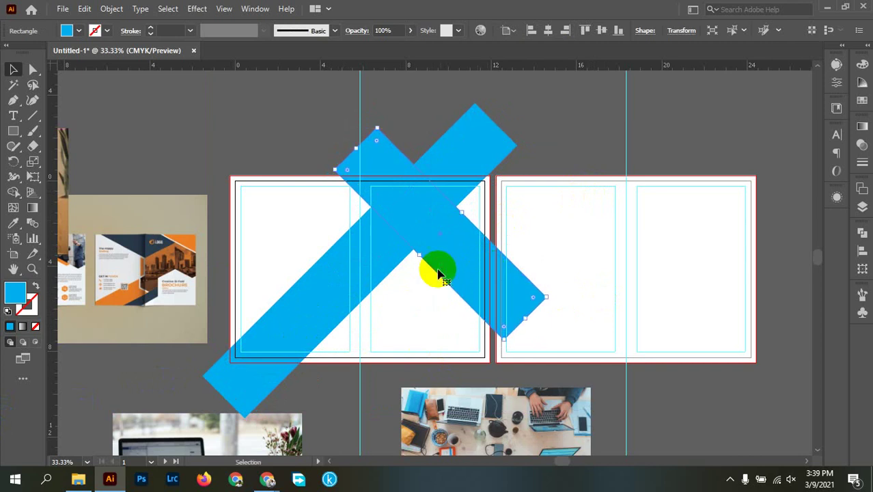
Shift the long blue bar slightly up and right, and nudge the crossing bar upward over the front cover.
drag(366, 277, 368, 271)
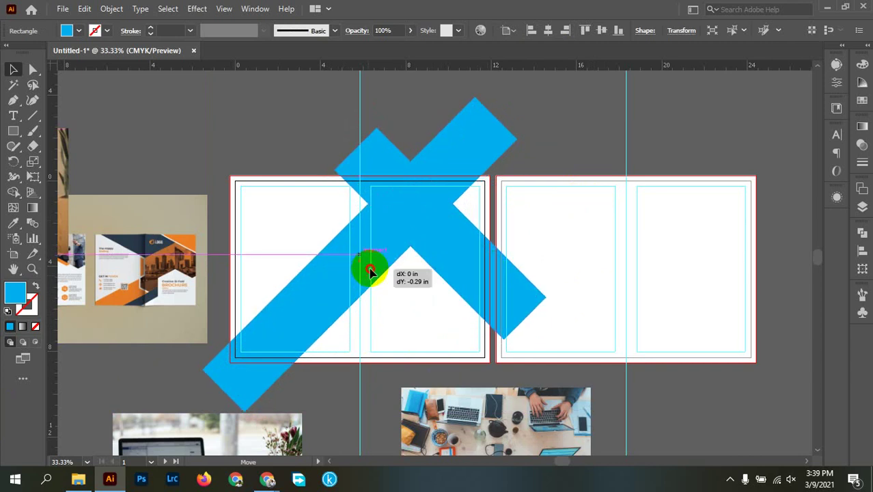
drag(370, 271, 377, 269)
drag(476, 260, 451, 268)
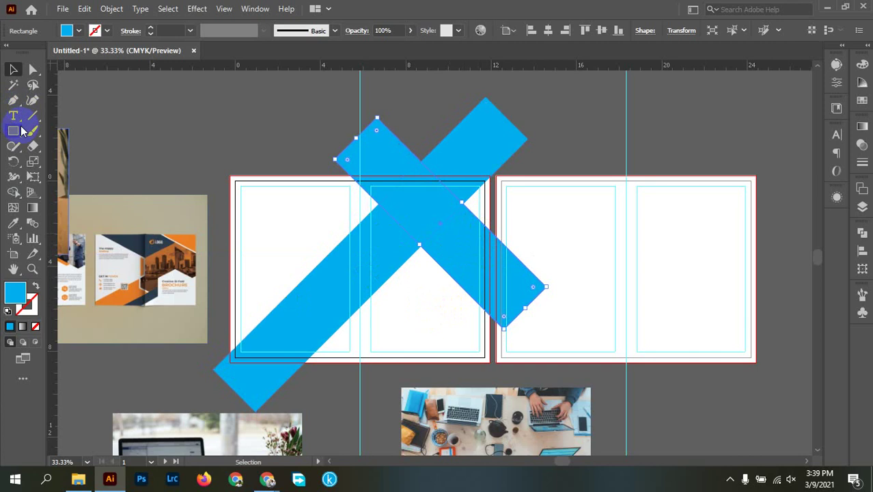
Draw a hexagon about 5.3 in wide over the lower half of the front cover panel and fill it yellow.
click(13, 130)
click(73, 177)
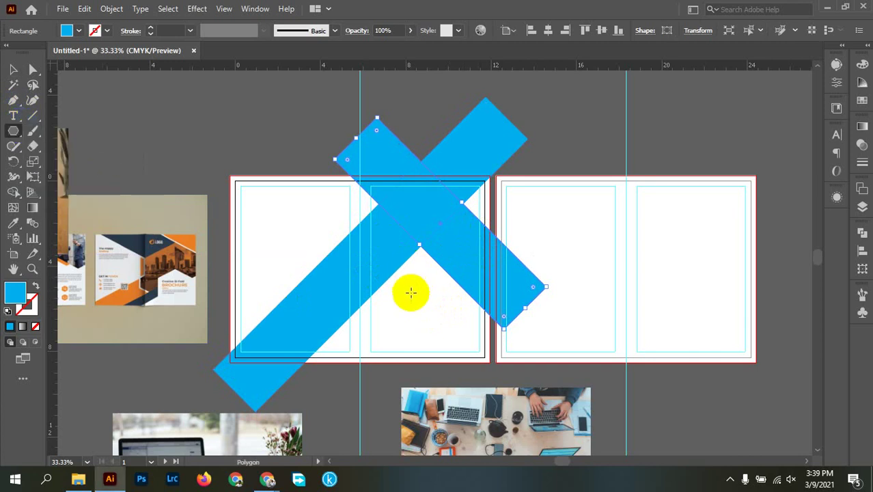
drag(406, 287, 453, 318)
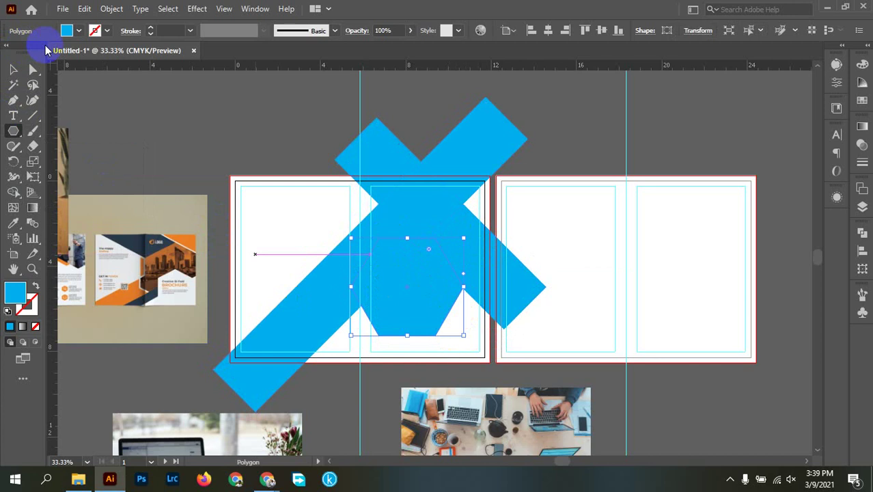
click(79, 31)
click(54, 59)
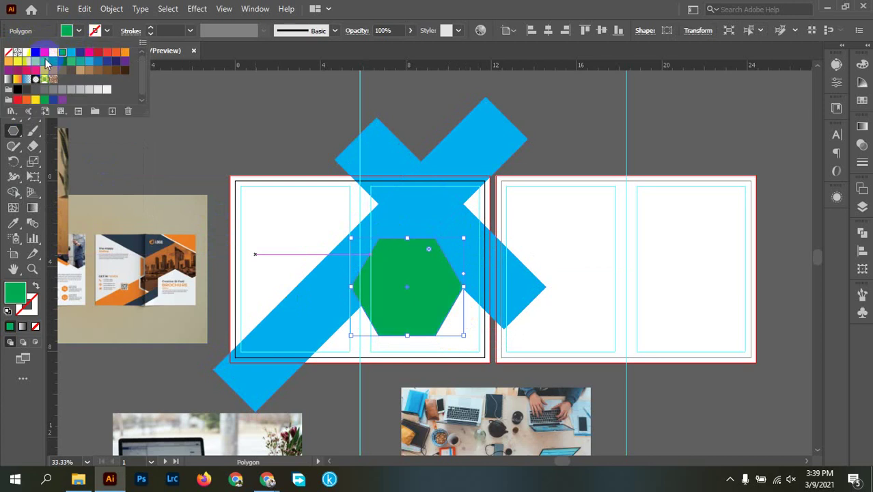
click(53, 54)
click(503, 132)
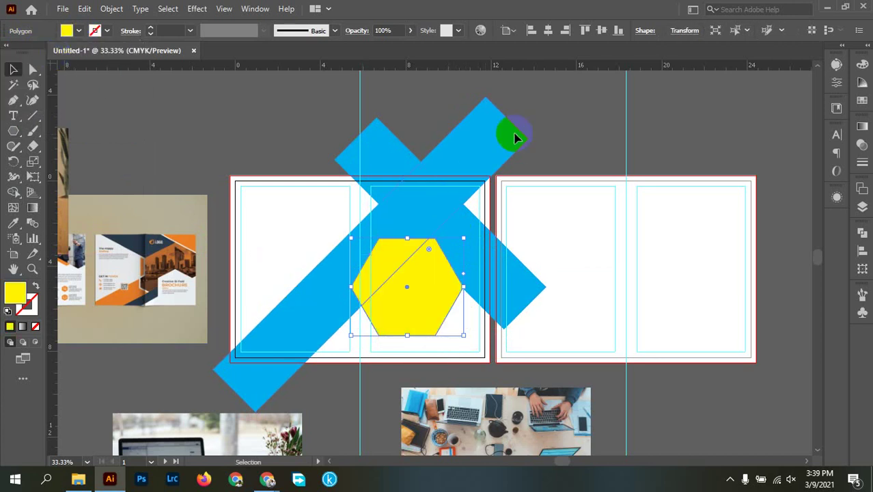
Rotate the yellow hexagon 90 degrees so a corner points up, and move it down and right within the front cover panel.
key(v)
click(585, 141)
click(425, 281)
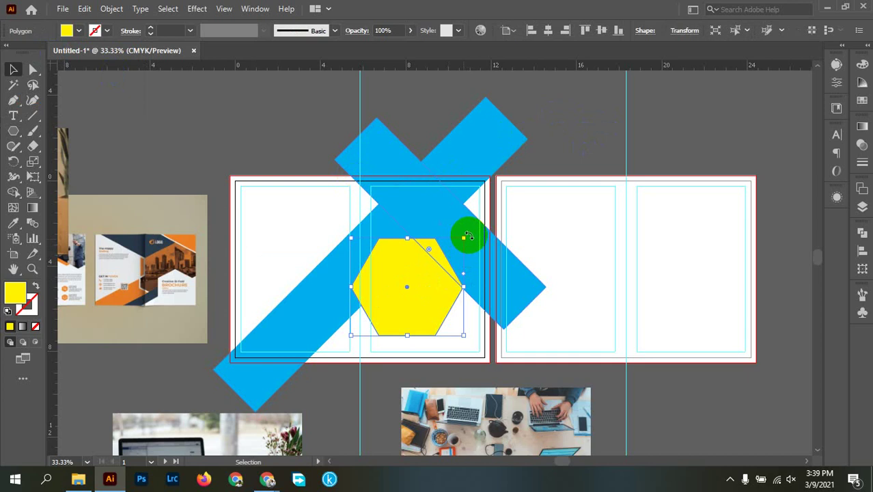
drag(466, 236, 355, 222)
click(598, 129)
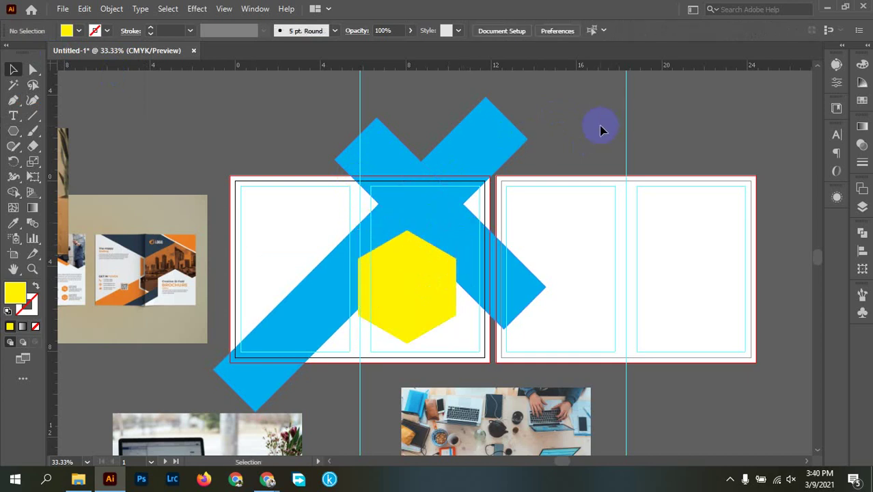
mouse_move(409, 302)
mouse_down()
mouse_move(415, 318)
mouse_move(424, 308)
mouse_up()
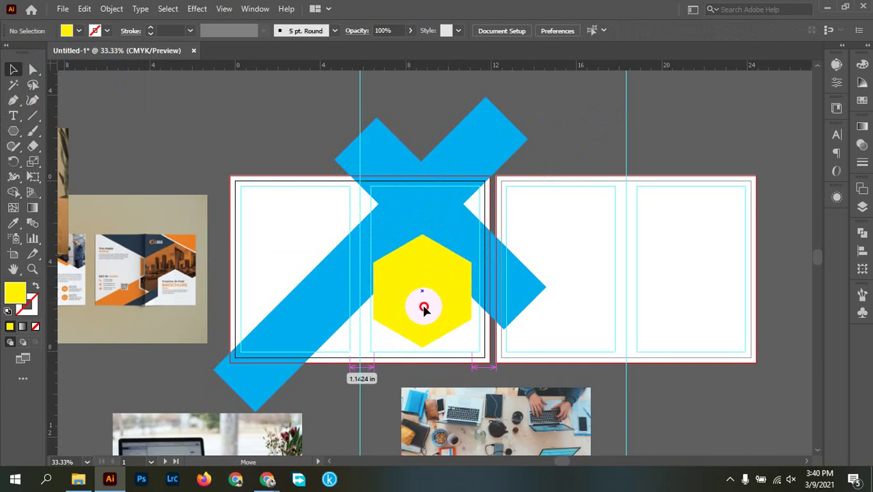
drag(424, 308, 421, 316)
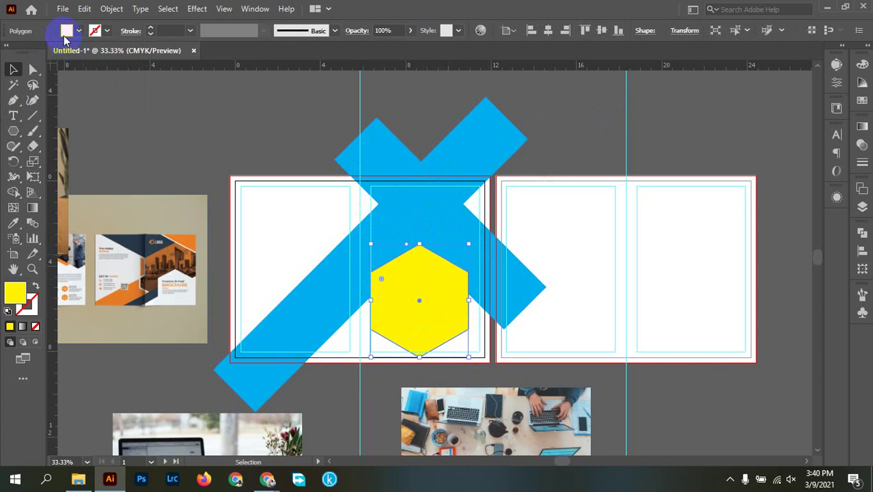
Change the hexagon's fill to white so it cuts a notch out of the blue bars.
click(67, 31)
click(28, 60)
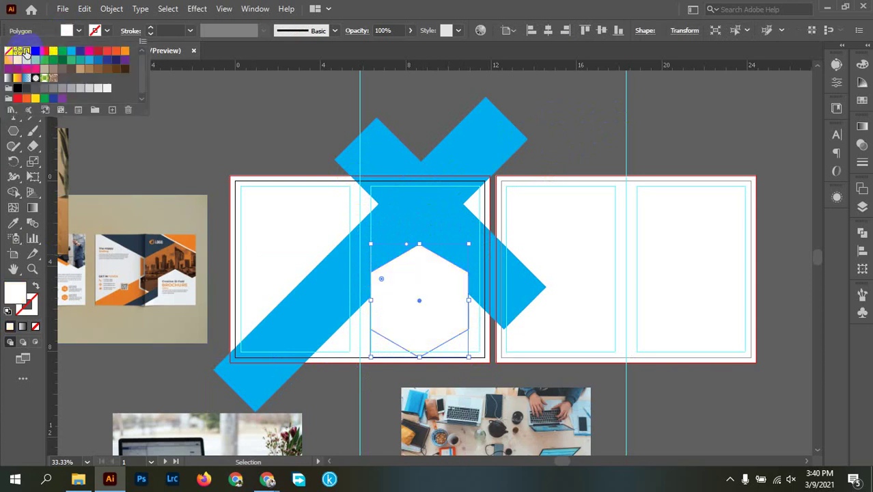
click(644, 148)
click(616, 134)
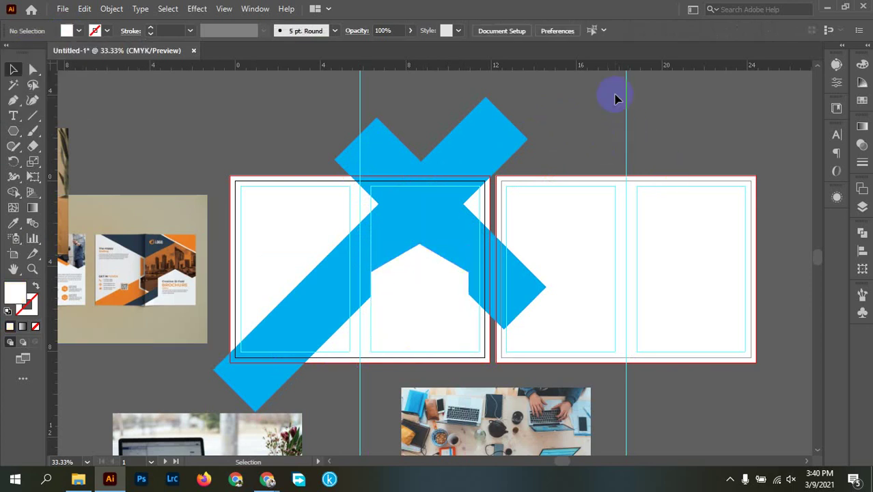
Rotate the blue bar that descends to the right by about 10 degrees to a shallower slope.
click(537, 308)
drag(555, 289, 538, 276)
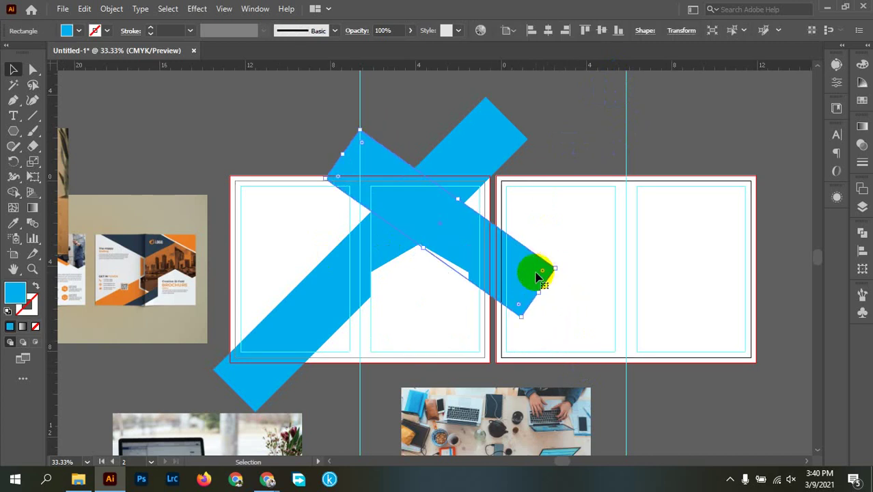
click(632, 134)
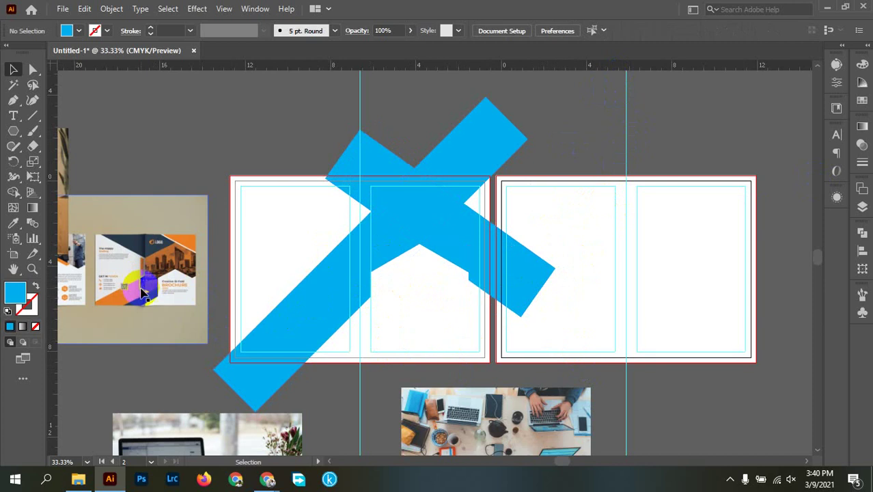
Move the white hexagon right and slightly up so its vertical side meets the first artboard's right trim edge.
click(415, 331)
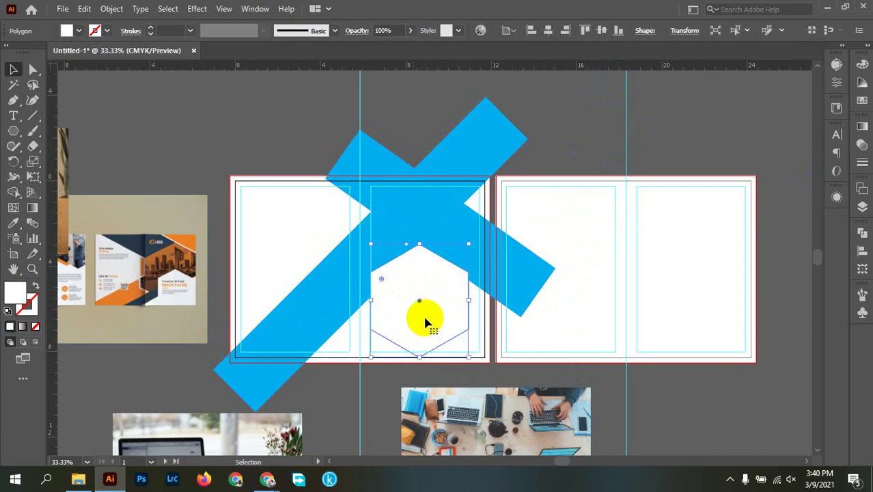
drag(427, 316, 444, 309)
click(577, 141)
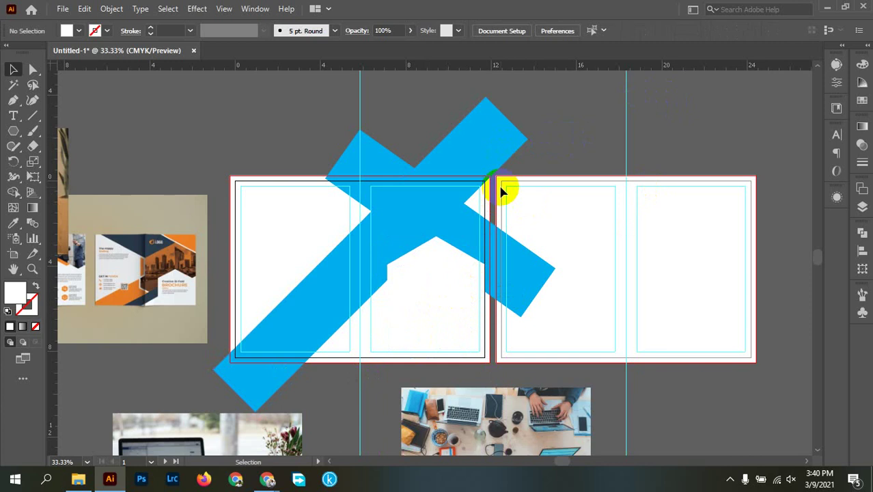
click(447, 305)
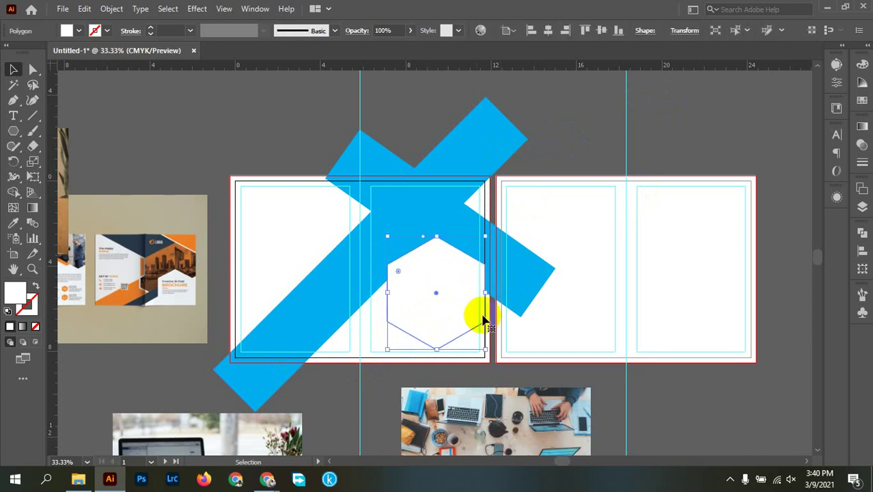
scroll(485, 322, up, 6)
drag(463, 290, 448, 282)
scroll(448, 281, down, 4)
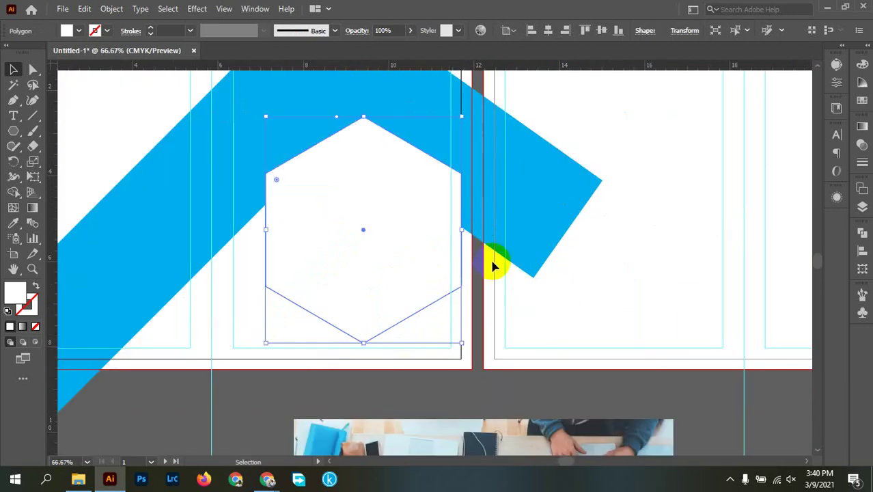
scroll(442, 268, down, 1)
click(552, 147)
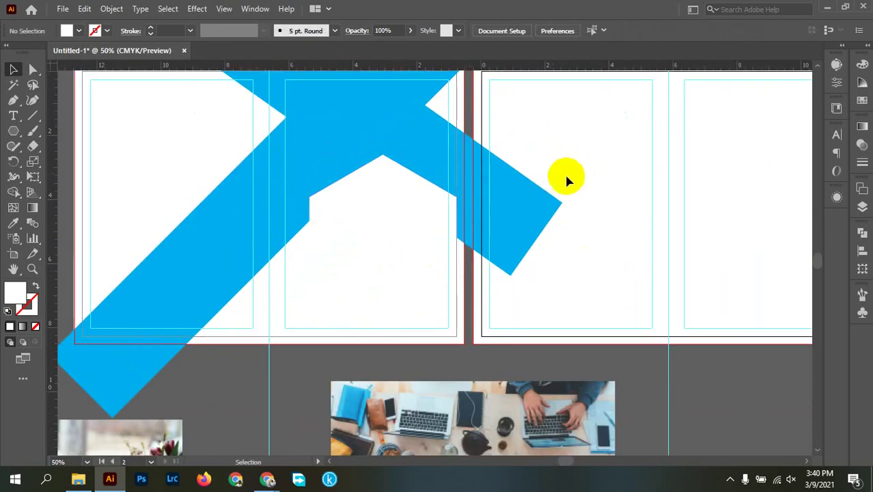
Duplicate the white hexagon onto the back cover panel and fill the copy red.
drag(566, 179, 737, 237)
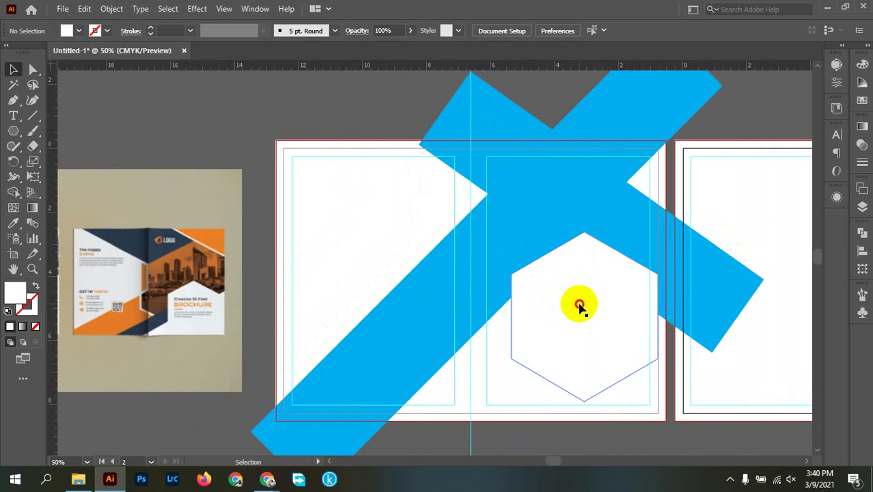
click(579, 308)
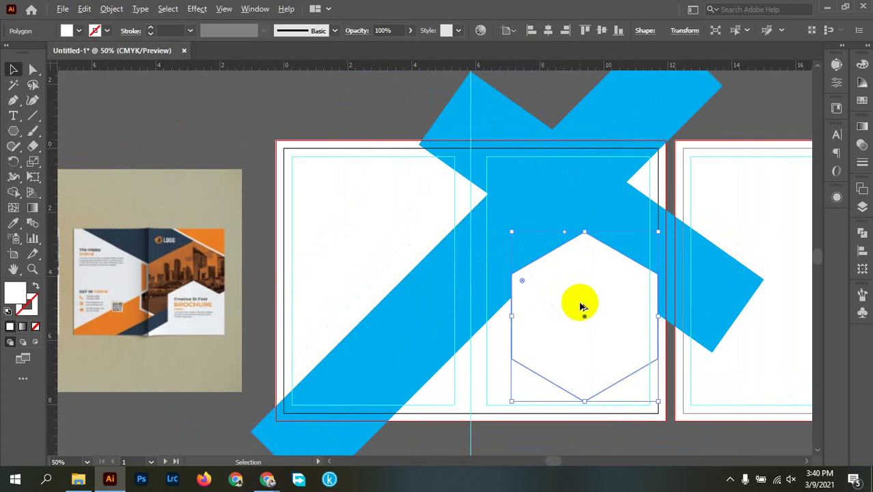
drag(580, 308, 384, 299)
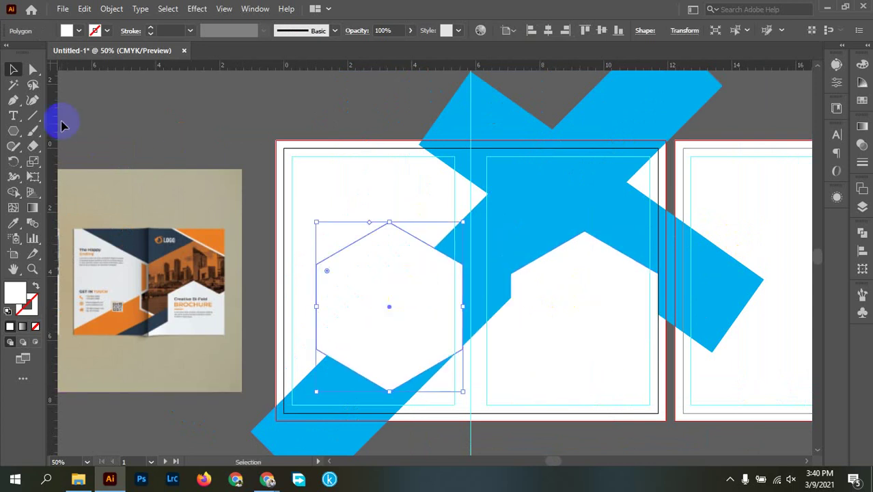
click(80, 31)
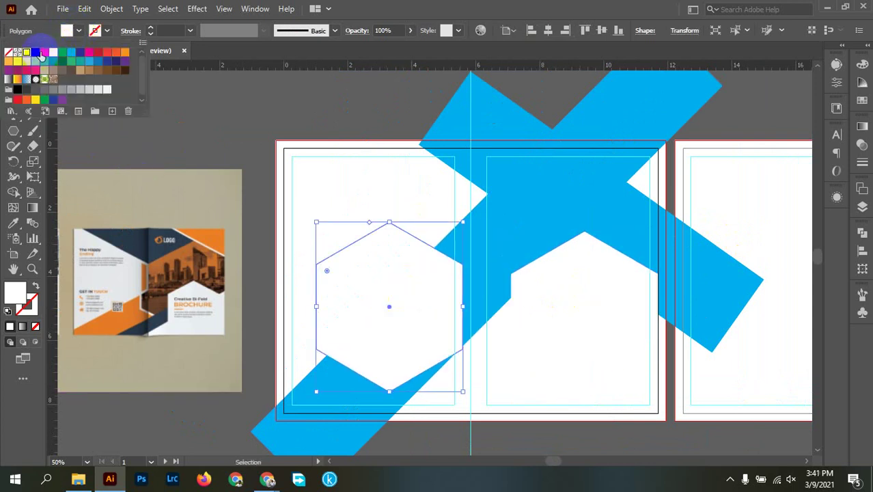
click(41, 55)
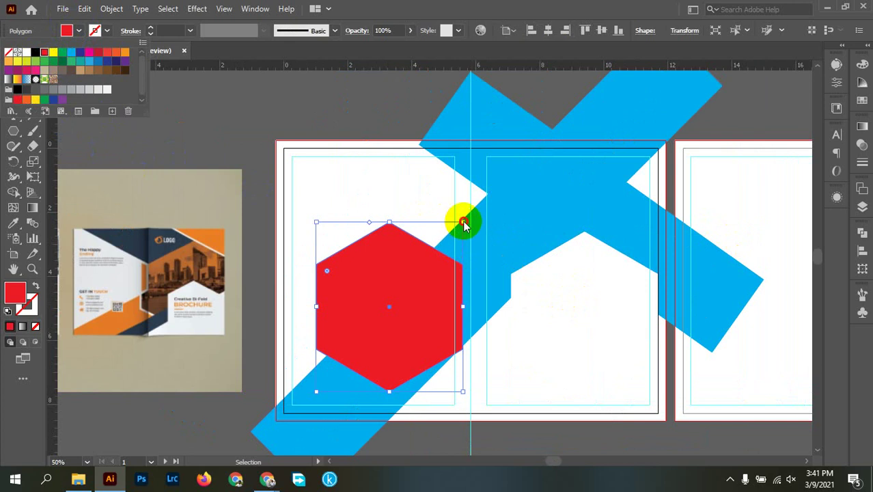
Shrink the red hexagon to about 1.9 in wide and align its right side with the white hexagon's upper-left corner.
drag(464, 224, 411, 321)
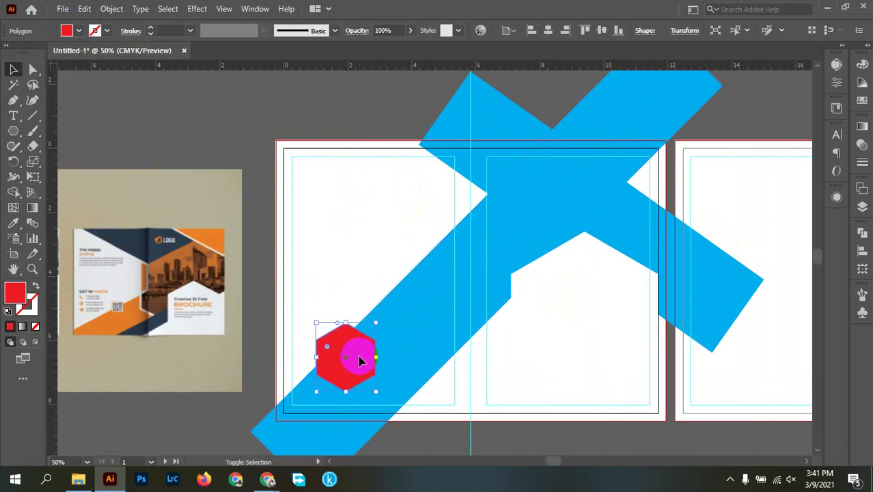
drag(355, 357, 486, 292)
scroll(486, 292, up, 4)
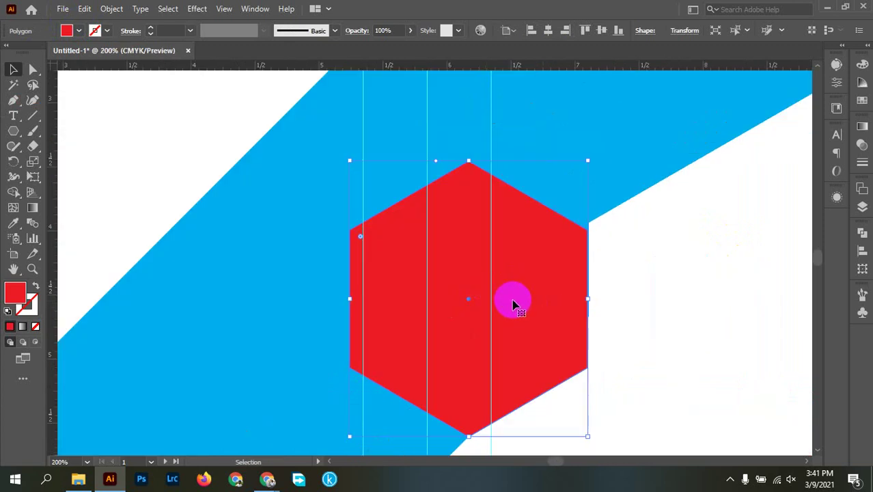
scroll(510, 298, up, 2)
drag(227, 311, 236, 292)
scroll(240, 273, up, 2)
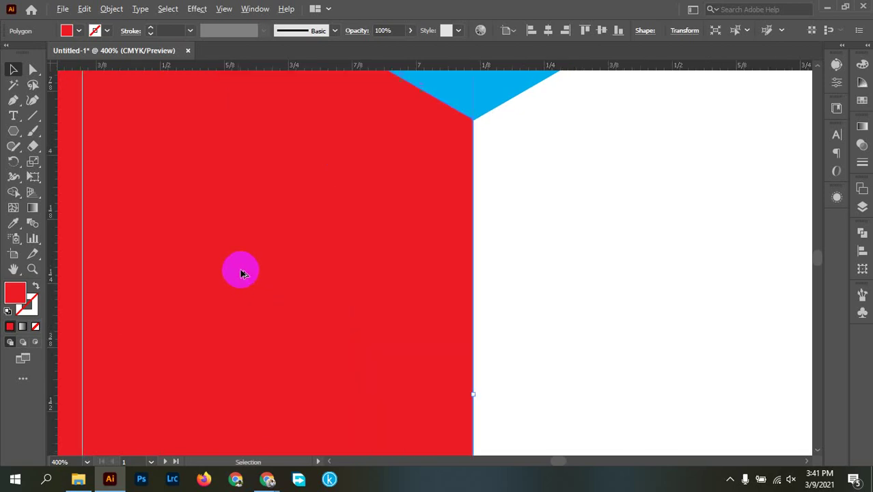
scroll(240, 273, up, 3)
drag(409, 198, 255, 422)
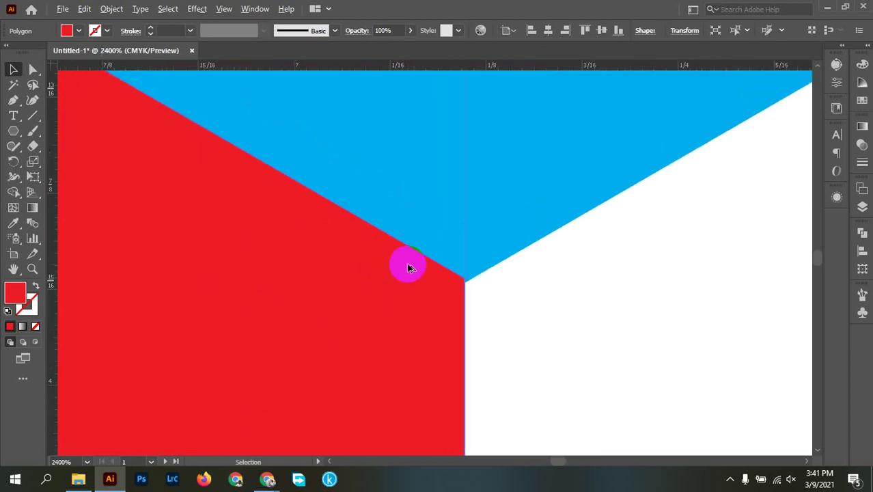
scroll(437, 290, up, 2)
mouse_move(482, 331)
mouse_down()
mouse_move(470, 353)
mouse_move(480, 346)
mouse_up()
scroll(459, 311, down, 15)
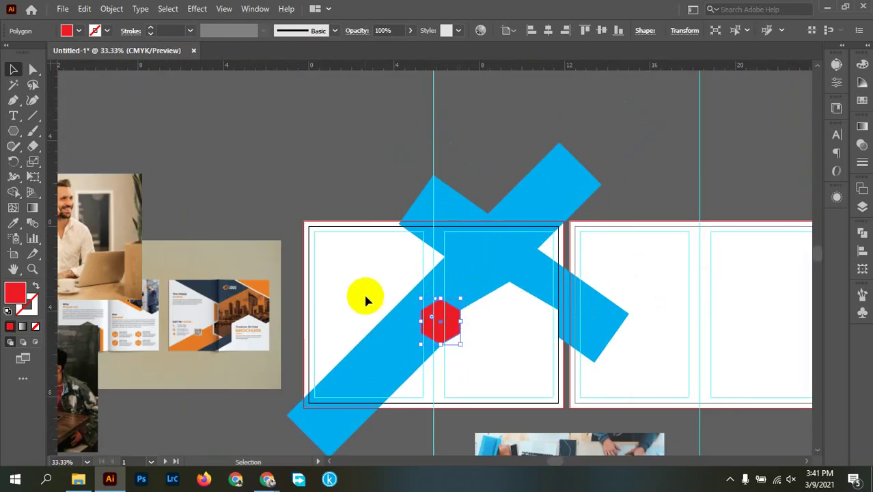
Turn the red hexagon into an unfilled shape with a red 5 pt outline.
click(510, 120)
scroll(442, 340, up, 1)
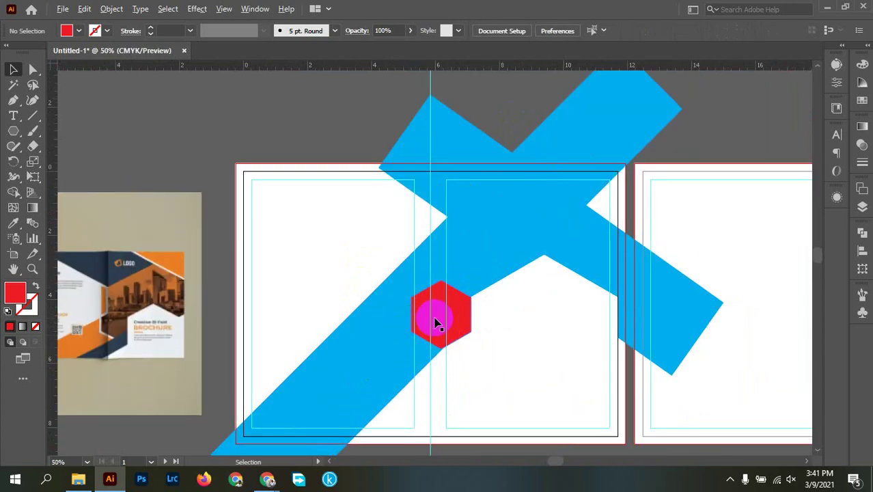
scroll(437, 320, up, 1)
drag(432, 325, 593, 302)
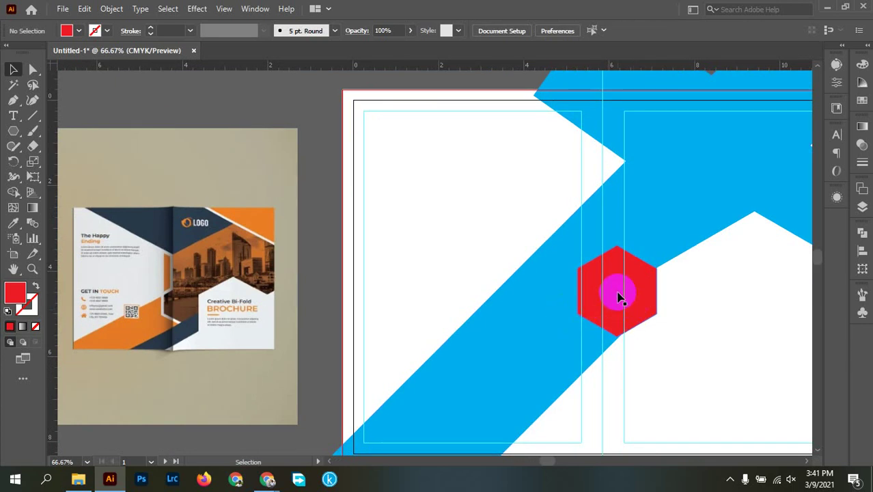
click(605, 270)
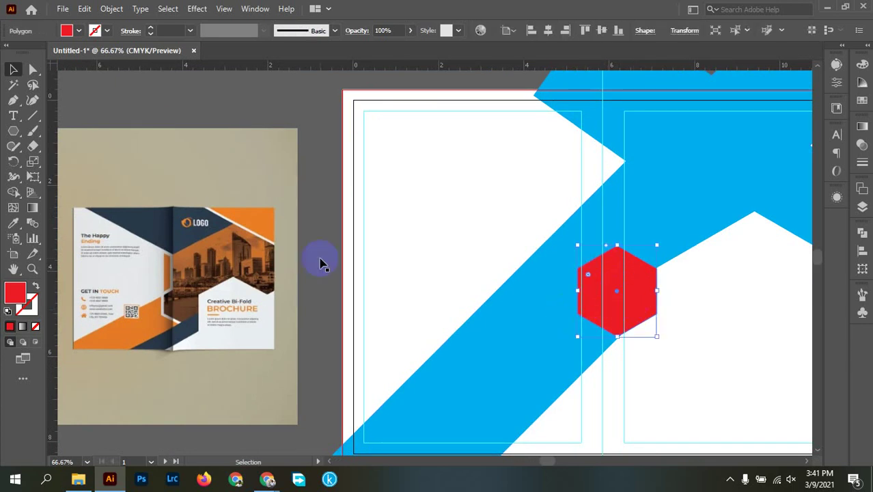
click(35, 286)
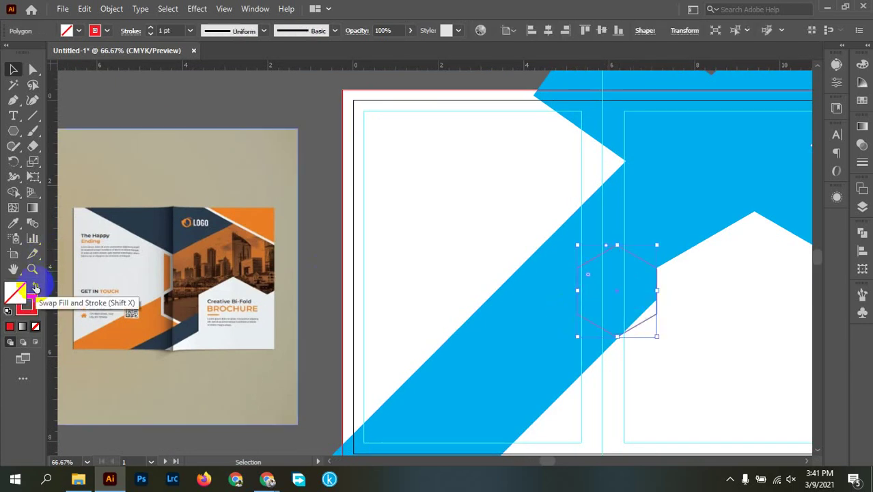
click(190, 36)
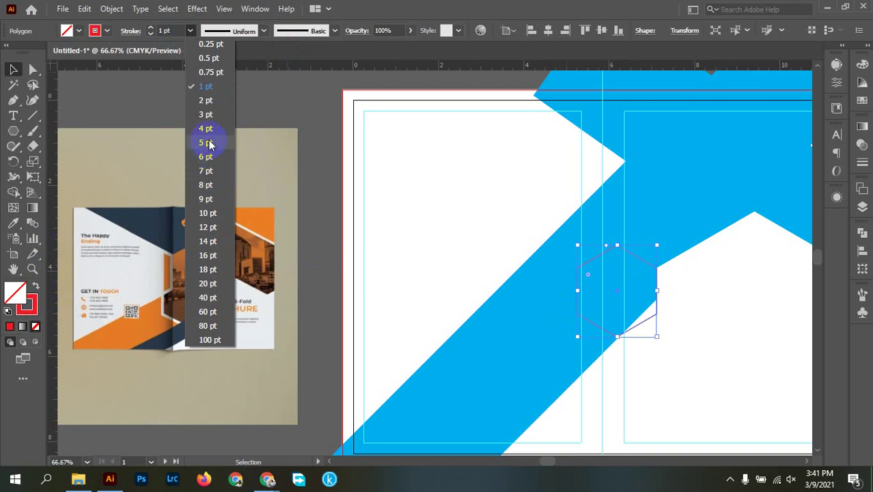
click(211, 145)
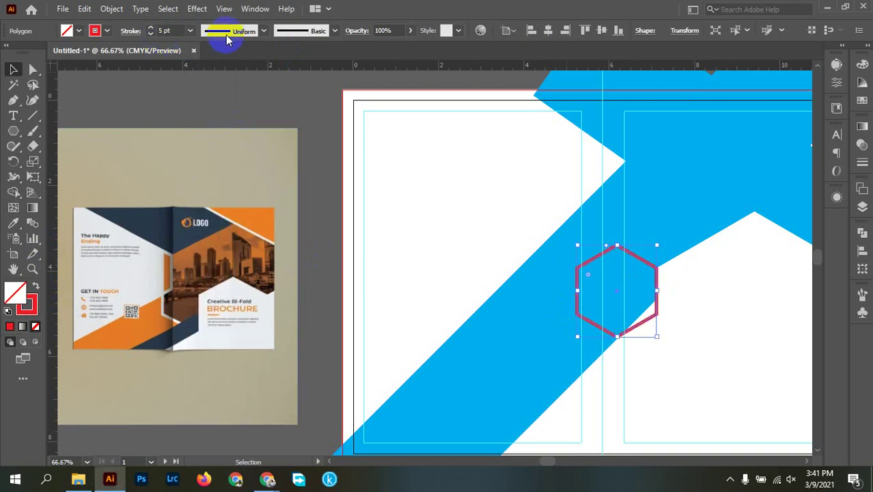
Change the small hexagon's outline from red to white.
click(97, 31)
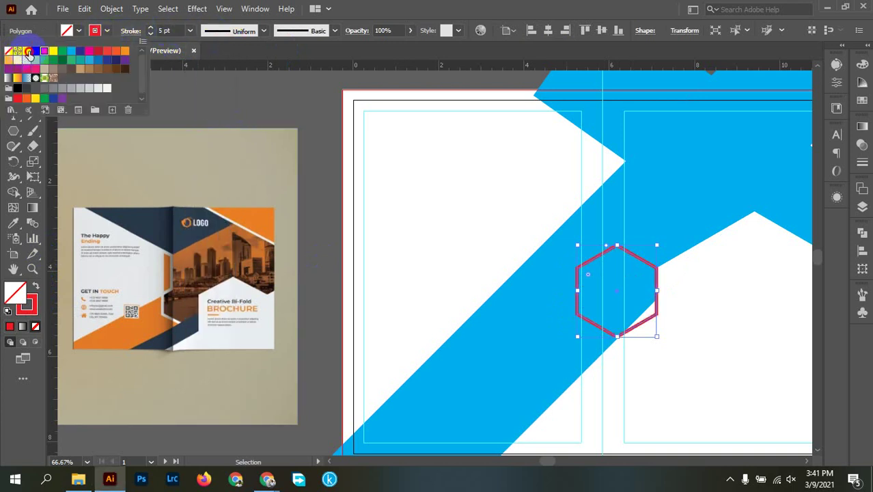
click(28, 52)
click(410, 142)
click(444, 167)
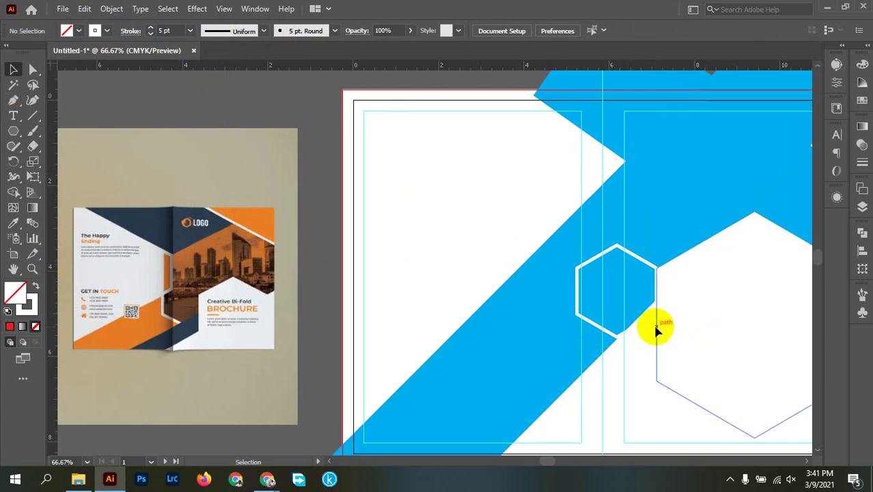
Move the white-outlined hexagon left so its top corner is centered on the first artboard's fold guide.
scroll(592, 308, up, 1)
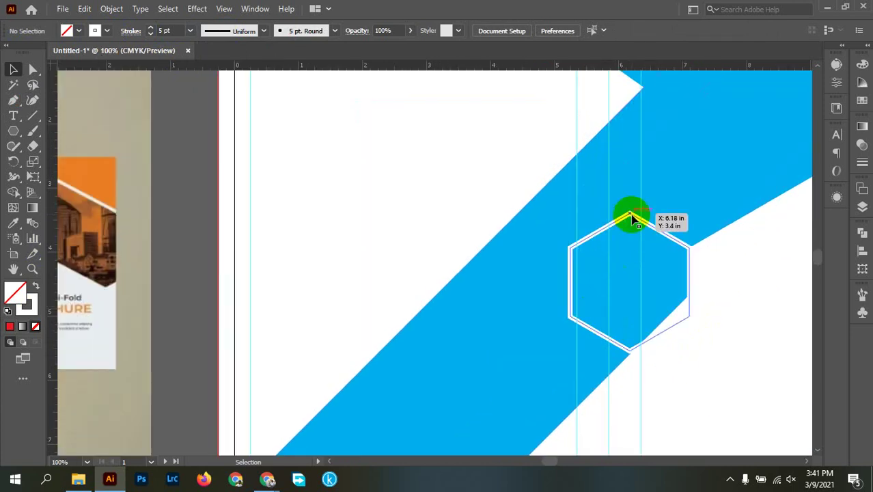
drag(631, 217, 608, 218)
scroll(546, 274, down, 1)
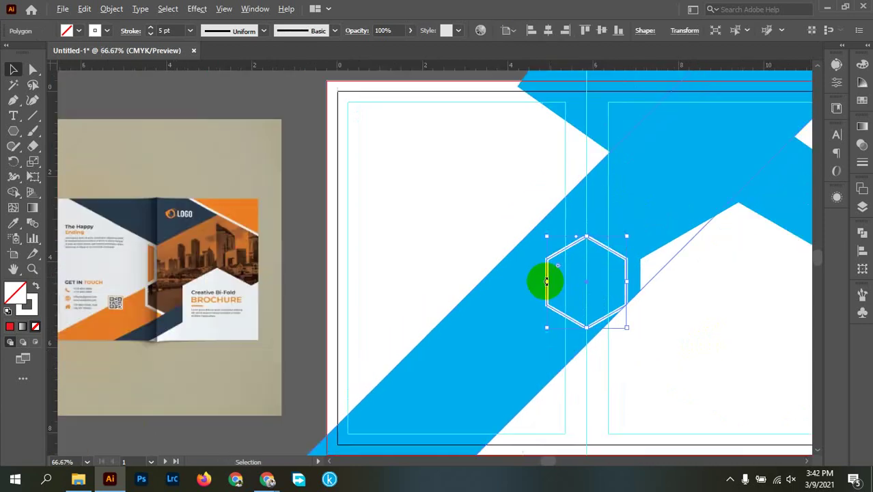
click(468, 194)
scroll(577, 267, down, 1)
scroll(606, 285, right, 3)
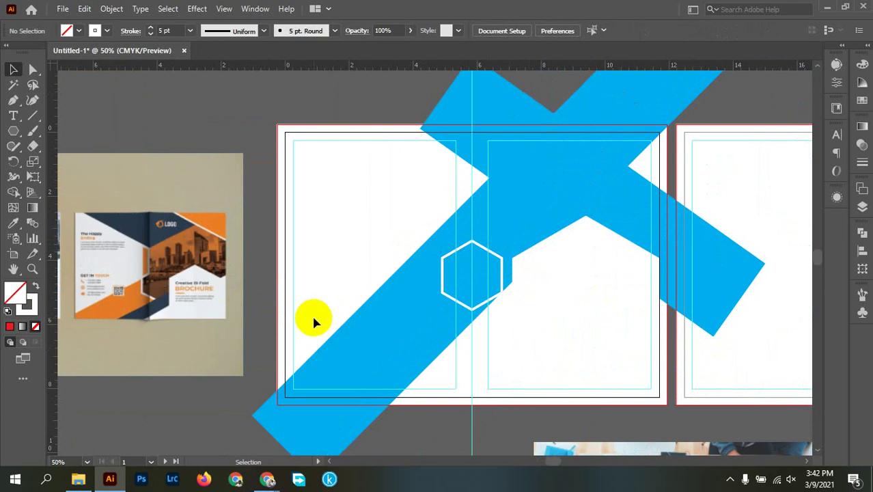
Narrow the rising diagonal bar from its upper edge to about 2.06 in thick.
click(495, 255)
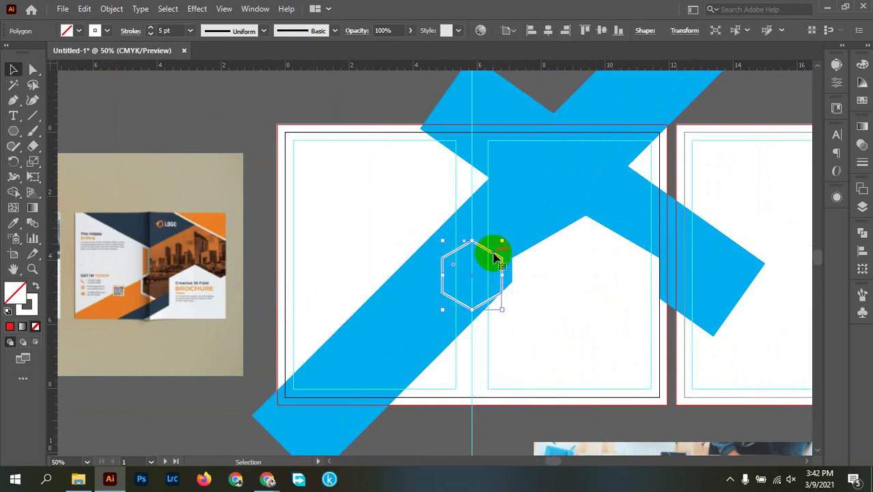
click(594, 180)
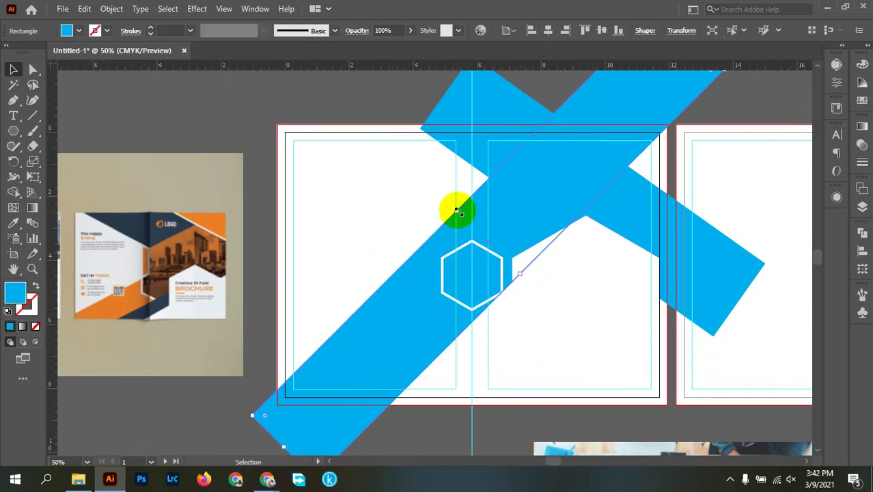
drag(454, 208, 479, 222)
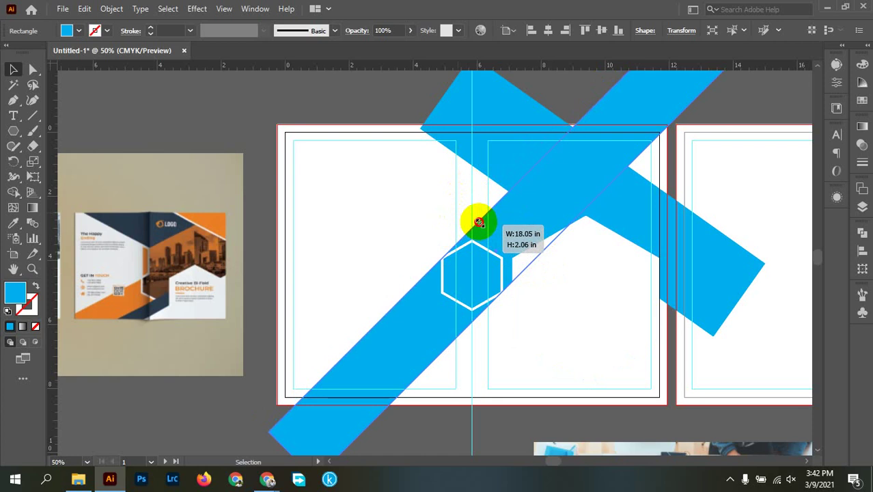
drag(478, 222, 478, 220)
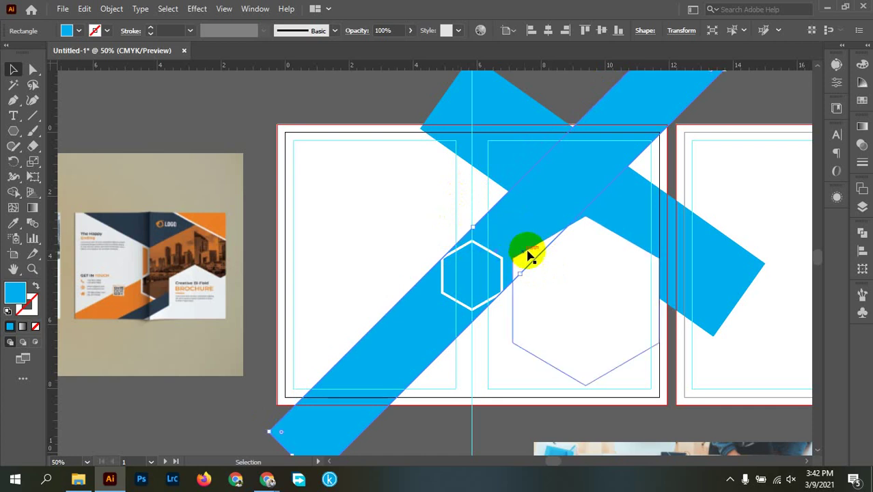
Rotate the rising bar to a shallower angle and move its upper edge onto the outlined hexagon's top corner.
drag(578, 210, 550, 309)
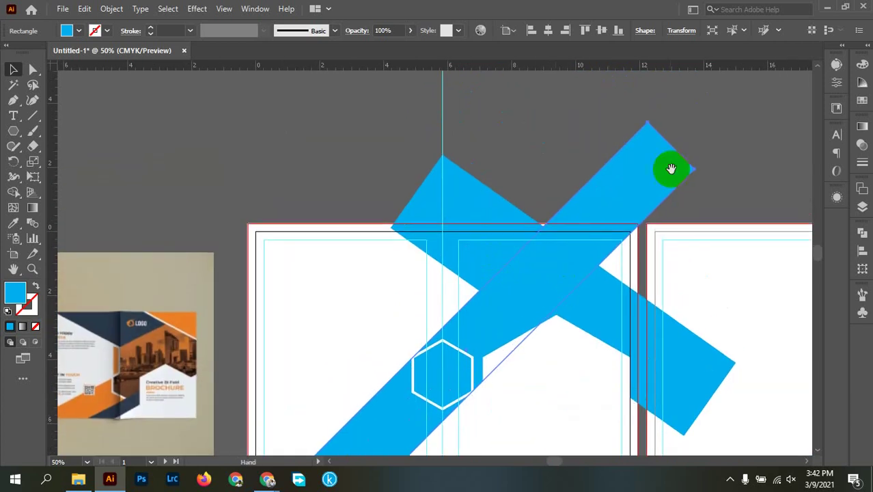
drag(699, 171, 712, 229)
scroll(429, 352, up, 2)
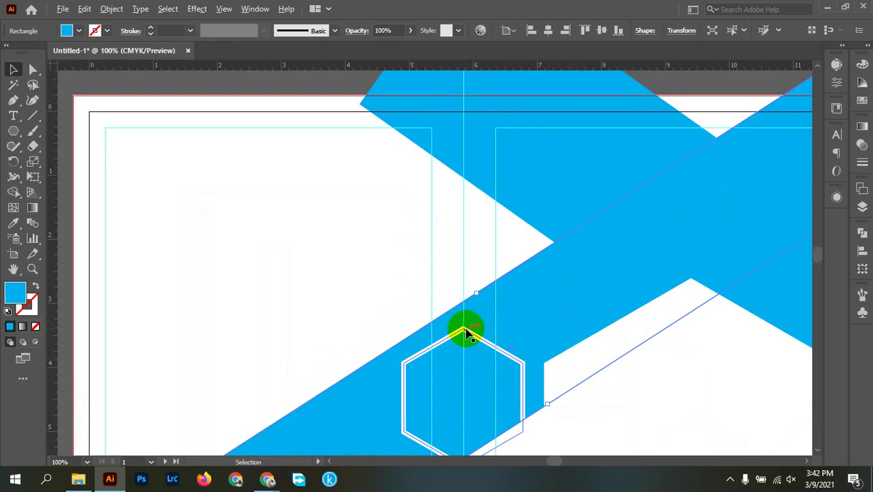
drag(517, 290, 530, 306)
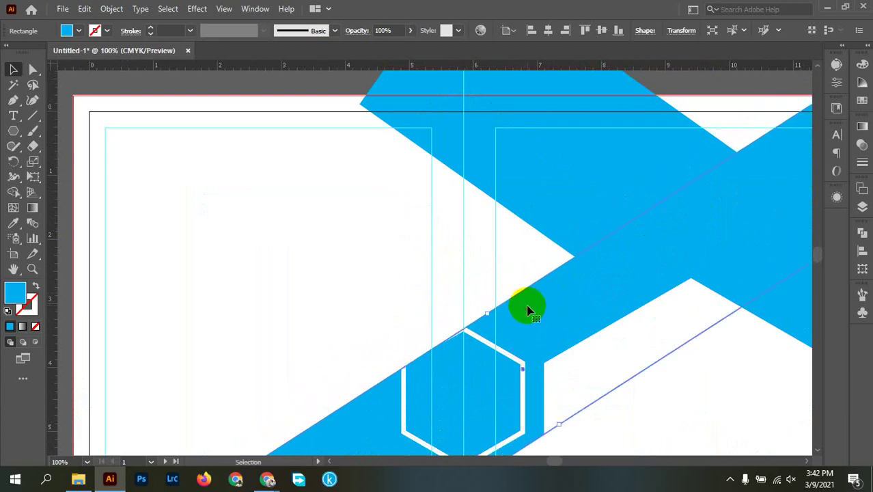
Fine-tune the rising bar's rotation and position so its upper edge runs along the outlined hexagon's upper-left side.
scroll(530, 306, down, 1)
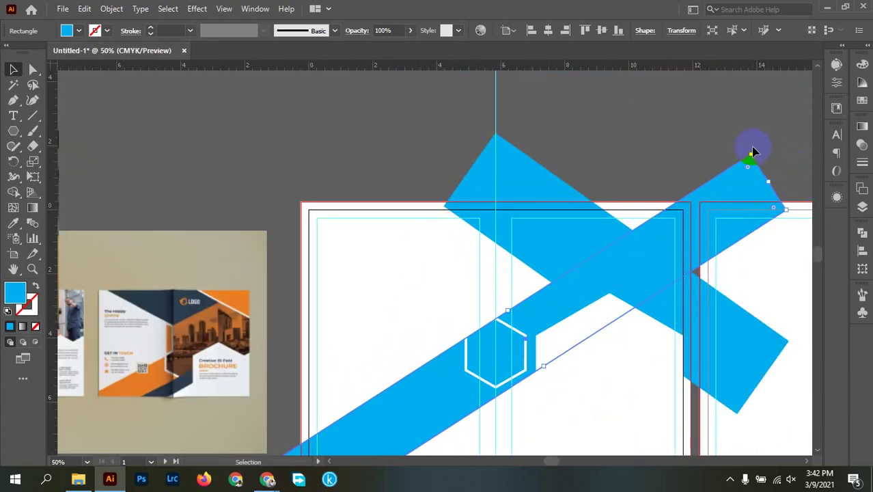
drag(755, 149, 763, 166)
scroll(448, 347, up, 3)
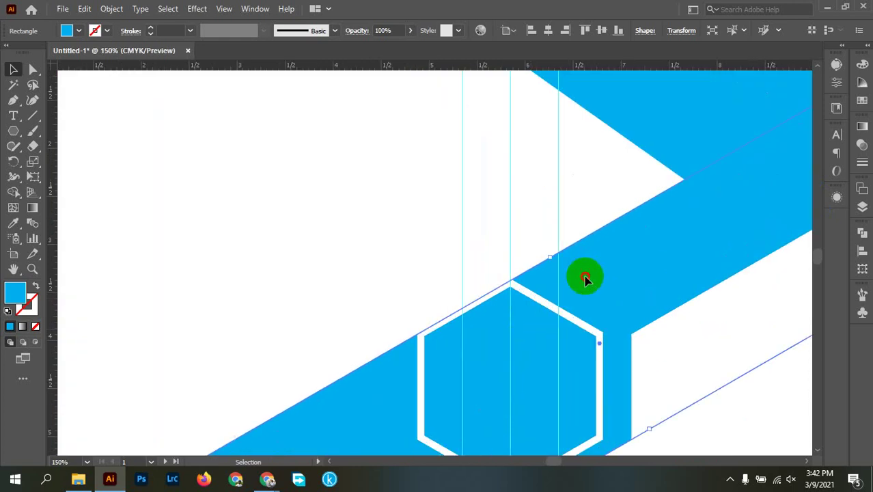
drag(584, 278, 588, 283)
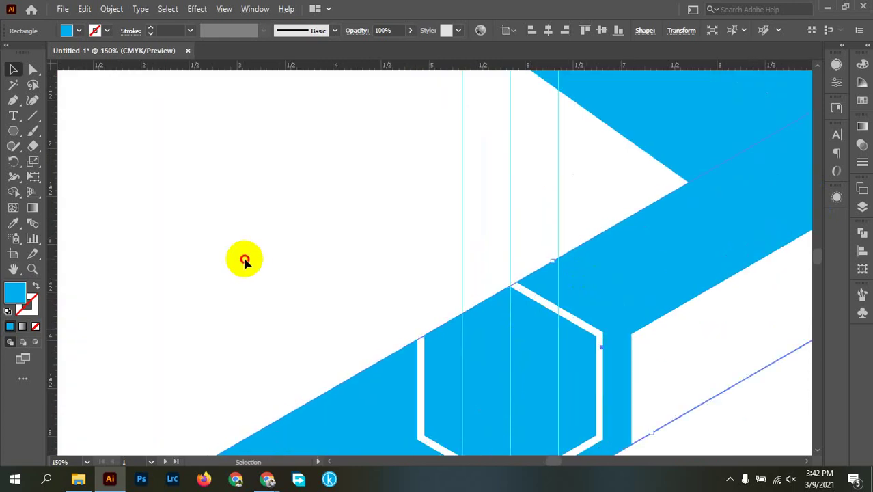
click(244, 258)
Widen the rising diagonal bar slightly by extending its lower edge below the outlined hexagon.
scroll(290, 265, down, 3)
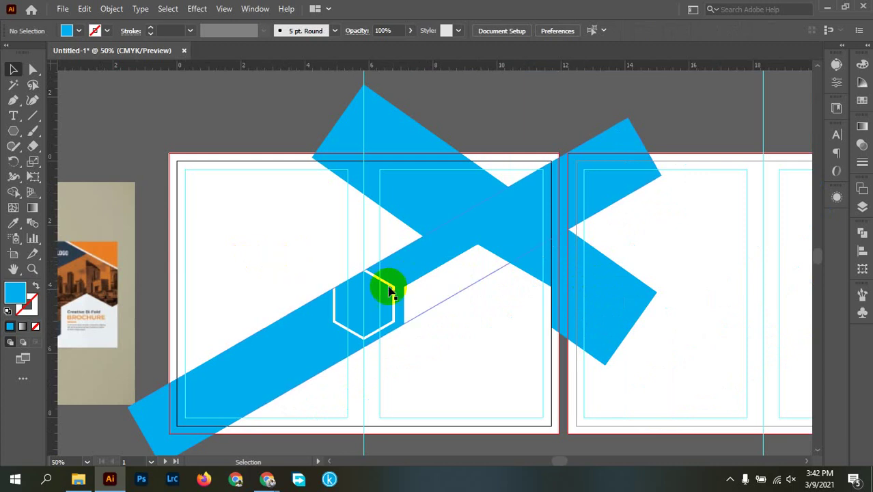
scroll(383, 288, up, 2)
drag(454, 242, 456, 243)
scroll(162, 205, down, 2)
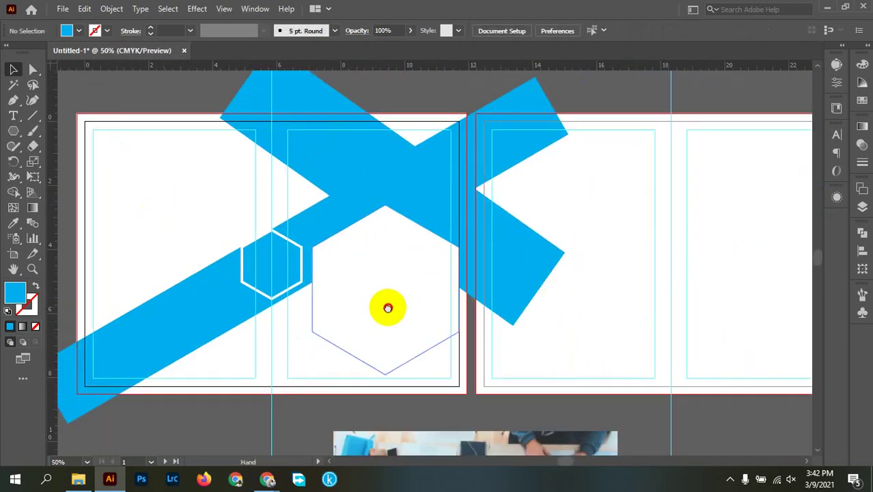
drag(387, 308, 580, 352)
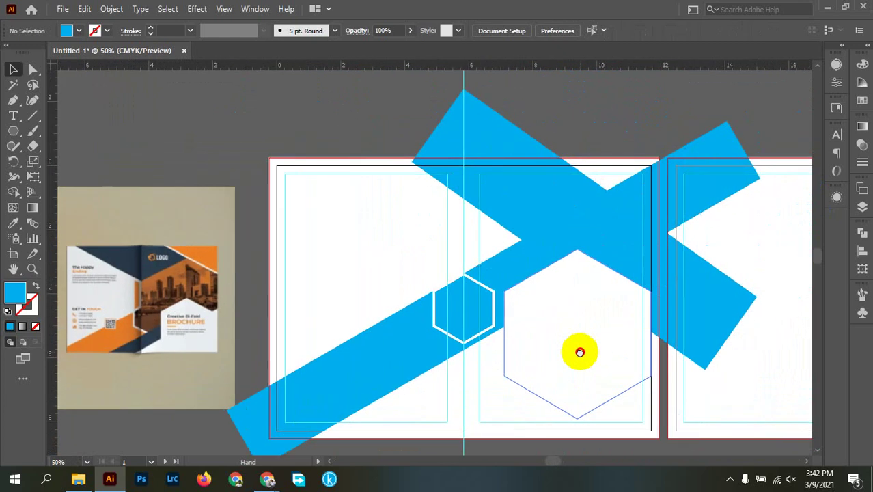
drag(663, 304, 615, 260)
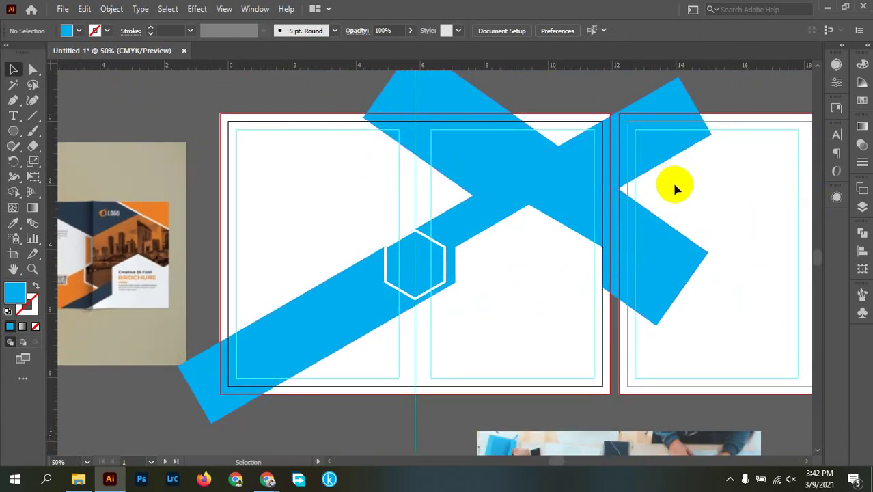
drag(674, 188, 638, 201)
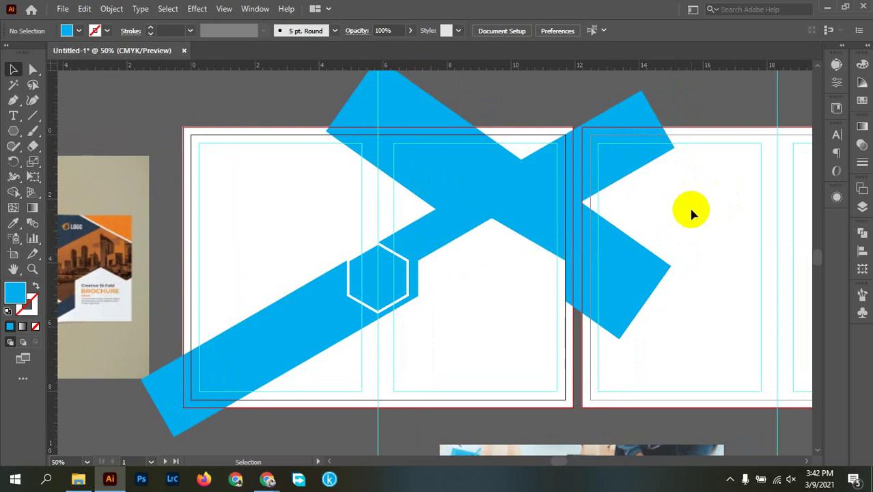
drag(588, 217, 494, 239)
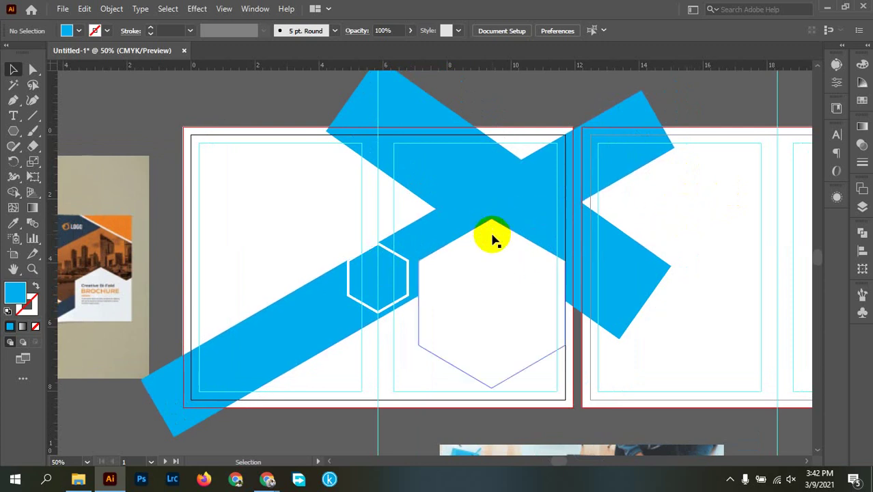
click(334, 326)
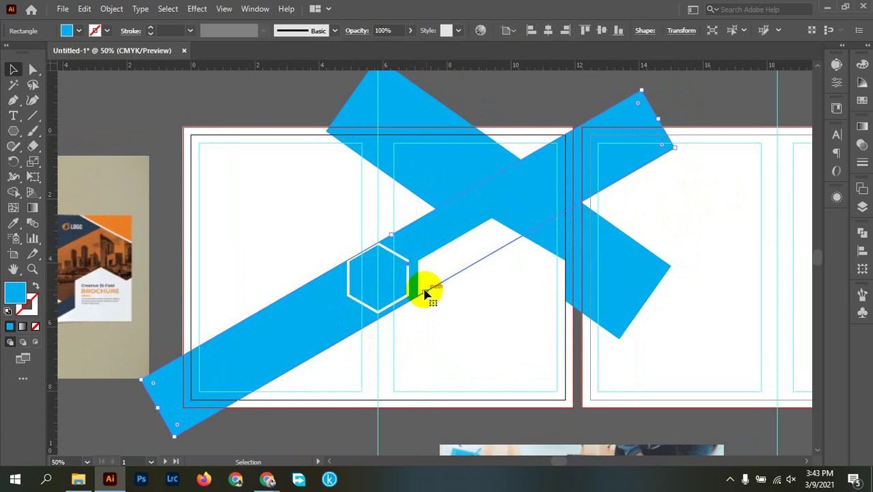
drag(424, 293, 513, 337)
Shrink the large white hexagon slightly and align its bottom corner and right side with the first artboard's trim edges.
click(512, 337)
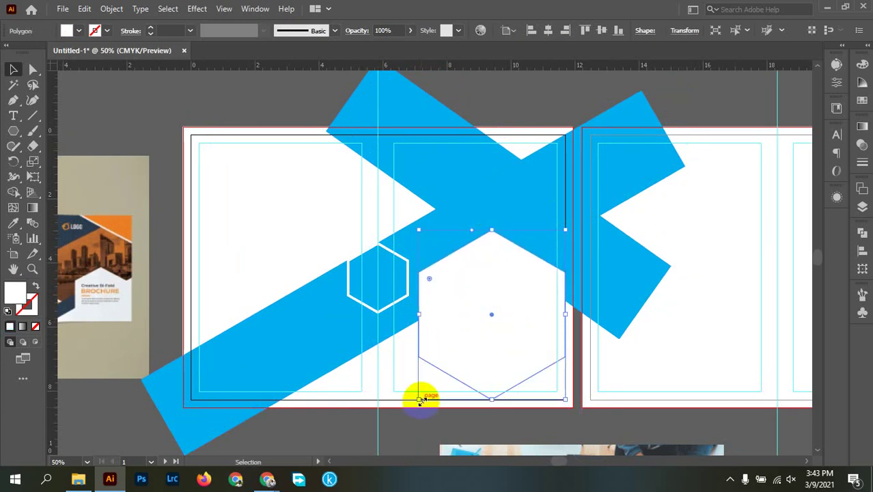
drag(420, 399, 429, 390)
mouse_move(471, 329)
mouse_down()
mouse_move(476, 350)
mouse_move(478, 342)
mouse_up()
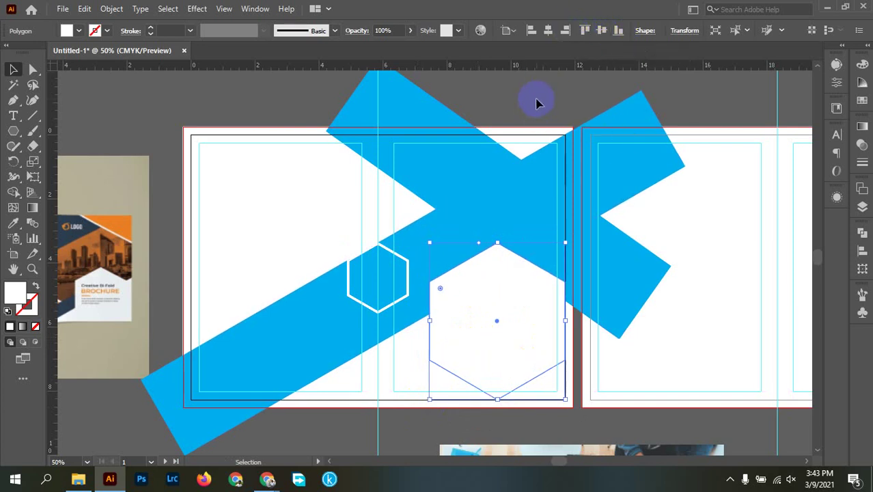
click(633, 195)
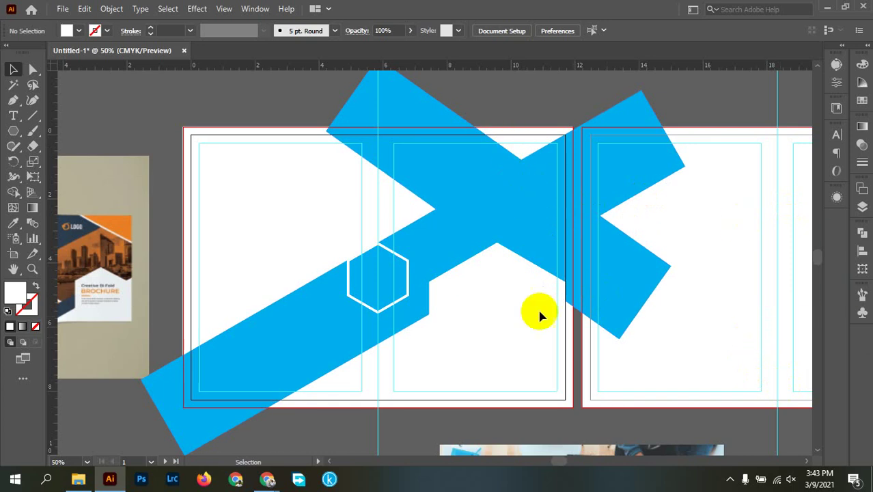
Delete the falling diagonal bar that crosses the rising bar on the first artboard.
scroll(277, 255, down, 1)
drag(237, 267, 301, 269)
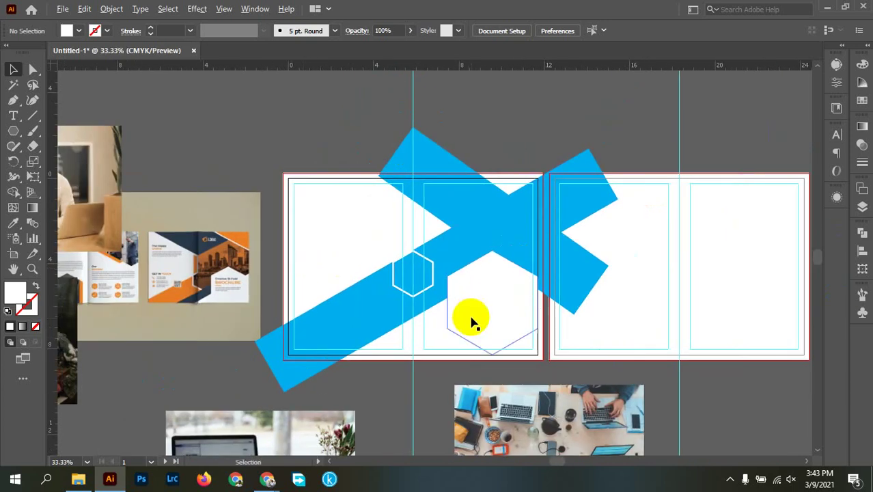
scroll(444, 308, up, 1)
scroll(445, 319, left, 3)
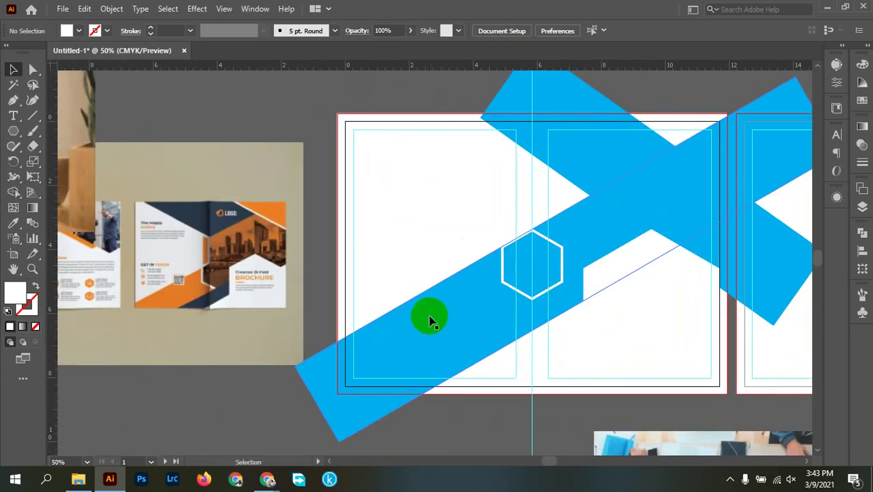
click(305, 316)
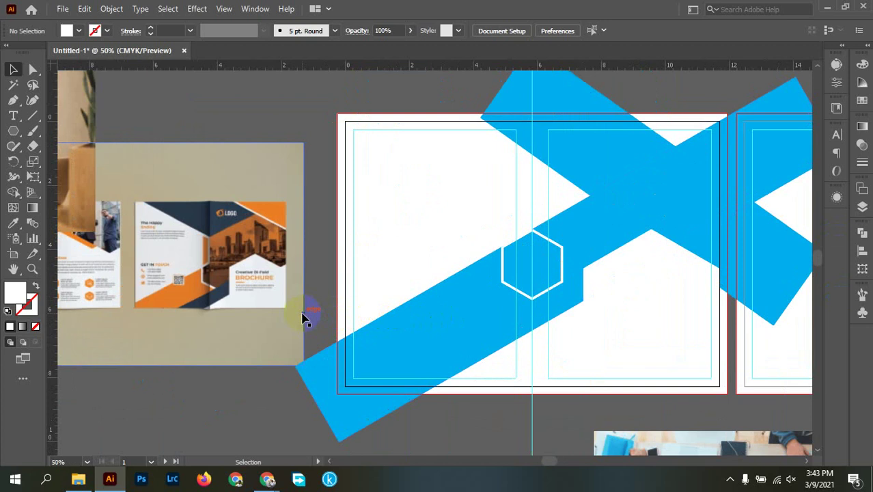
click(351, 283)
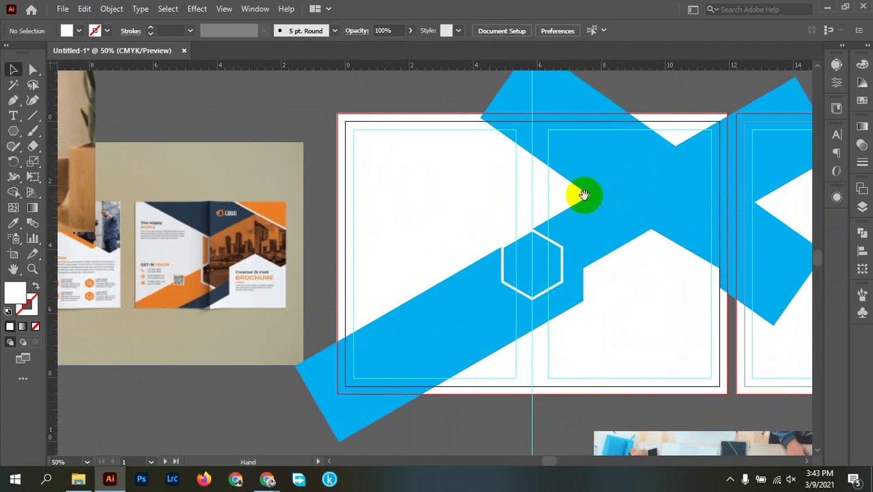
drag(579, 195, 460, 219)
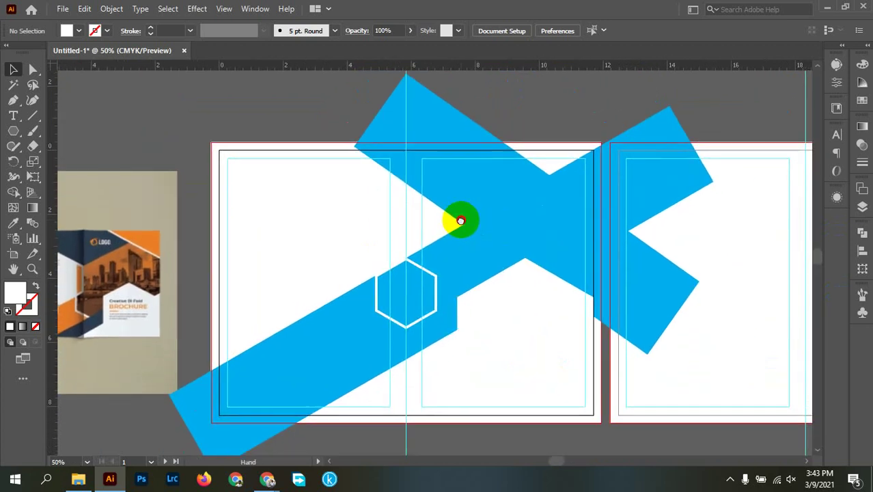
click(667, 291)
key(Delete)
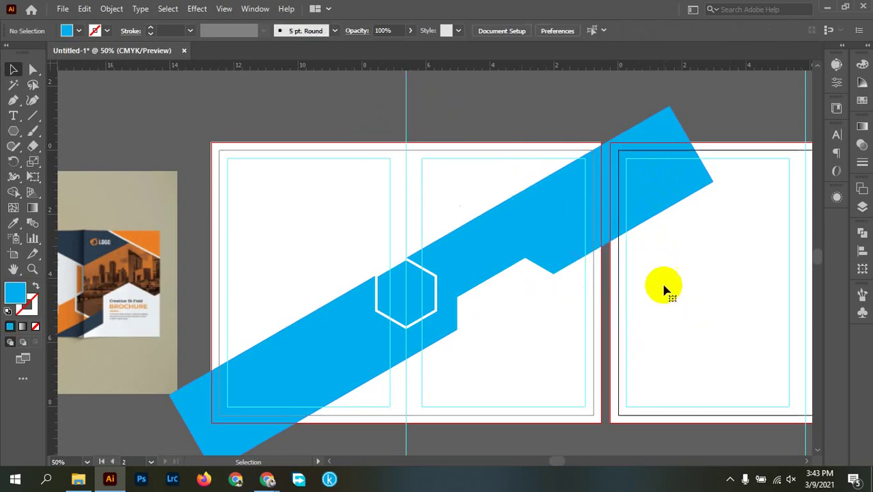
Make a reflected copy of the rising bar and move it about 2.78 in right and 2.12 in up, across the front cover.
click(656, 176)
right_click(657, 172)
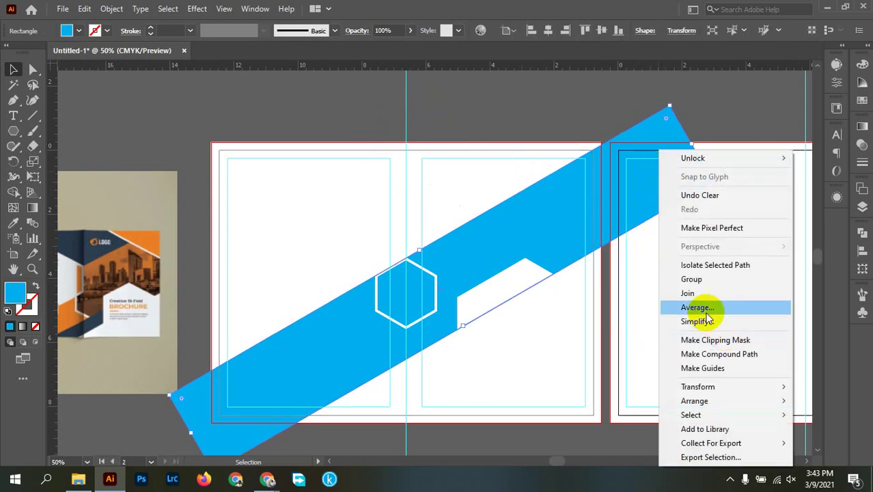
mouse_move(714, 386)
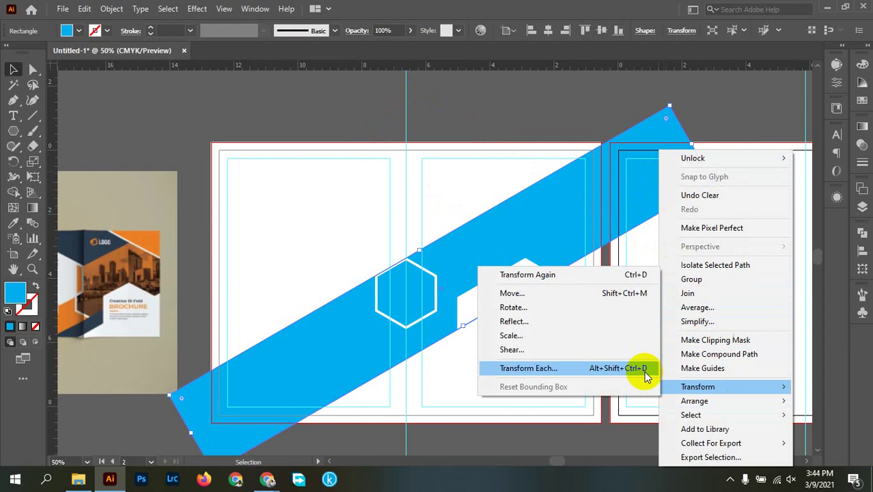
click(540, 323)
click(718, 338)
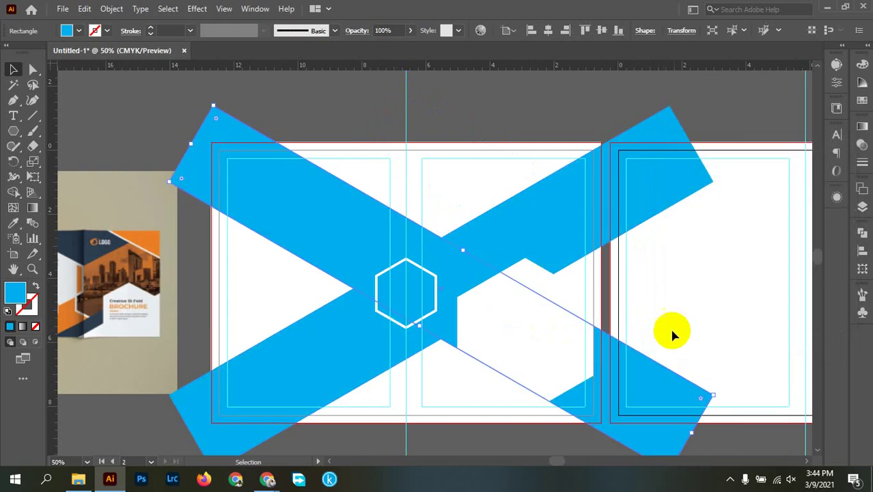
drag(658, 387, 748, 320)
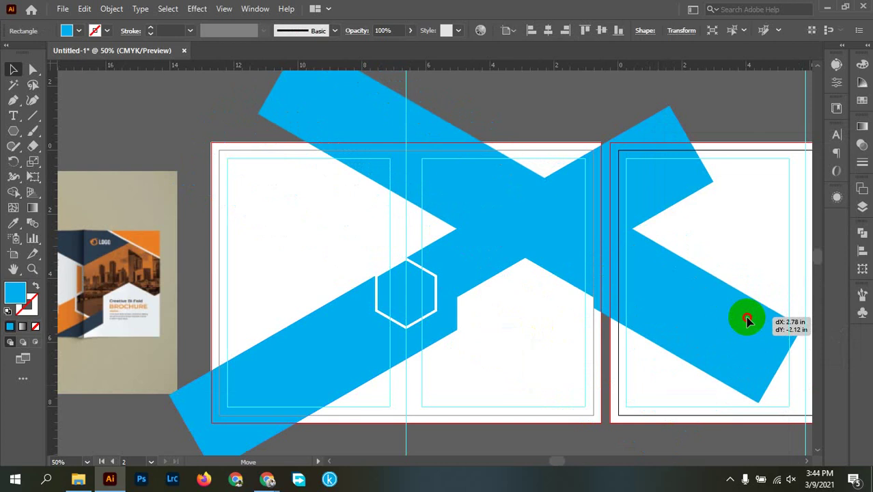
Drop the reflected bar copy in place across the front cover and expand the small outlined hexagon's stroke into a filled shape.
drag(748, 320, 748, 322)
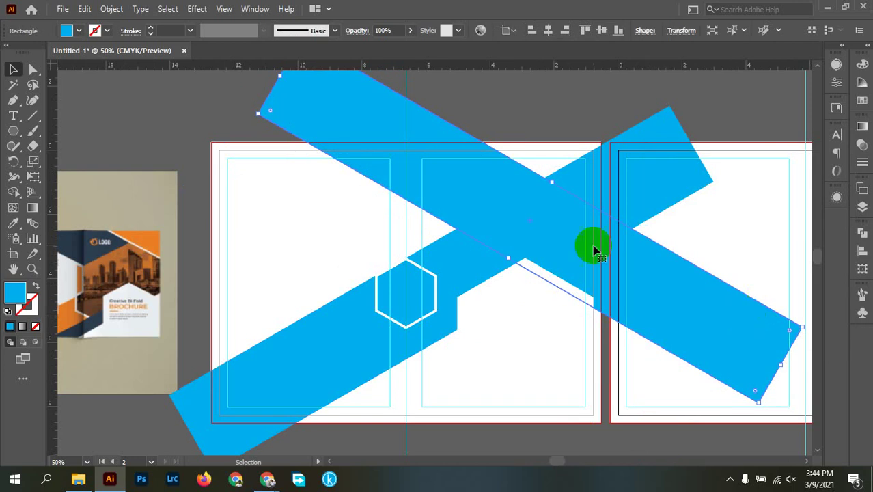
click(528, 109)
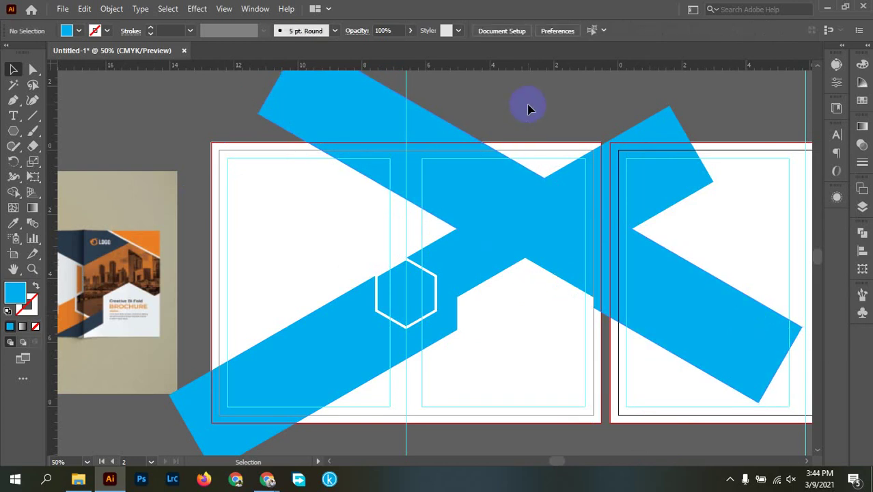
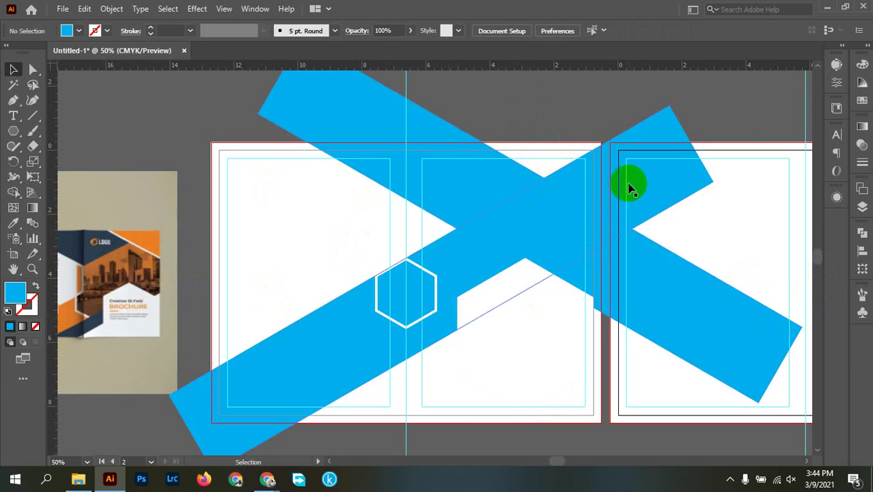
click(436, 287)
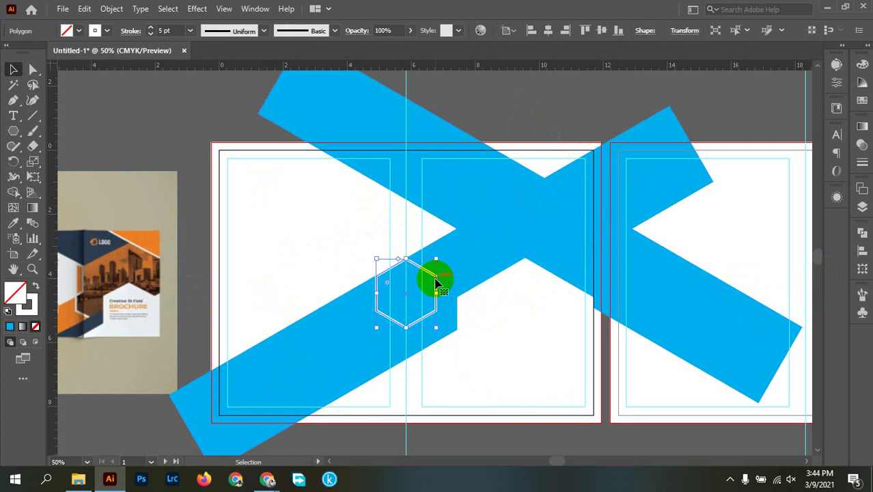
click(111, 9)
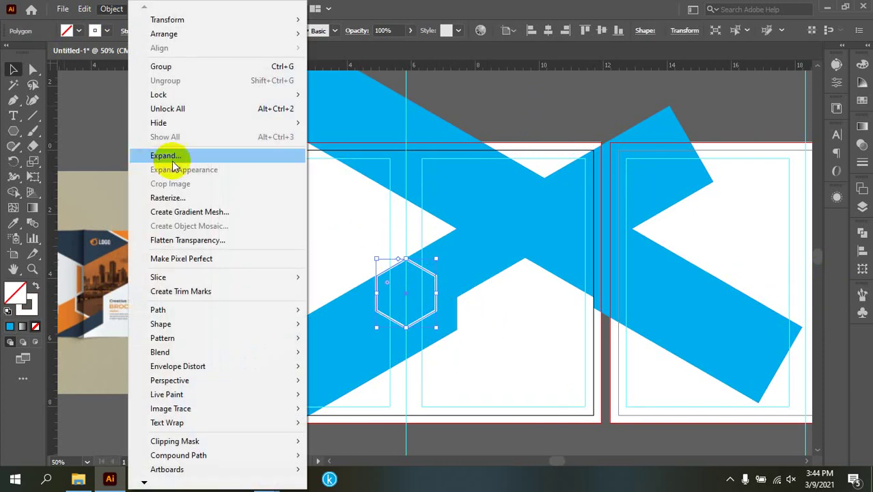
click(158, 156)
click(594, 406)
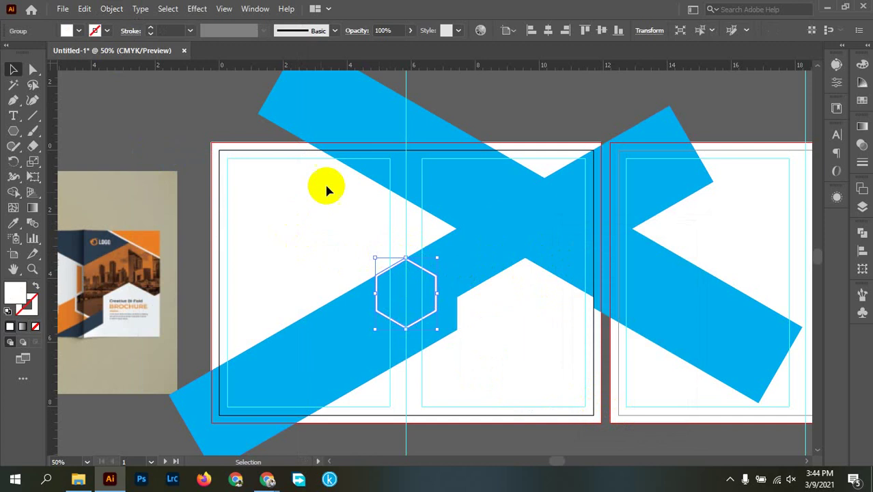
click(547, 99)
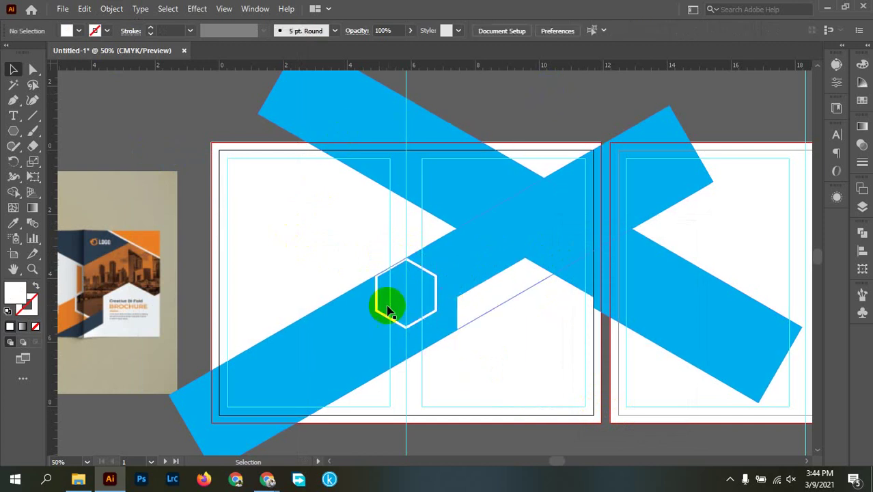
Examine how the small outlined hexagon's upper edges line up with the rising bar's upper edge.
click(455, 295)
scroll(432, 290, up, 5)
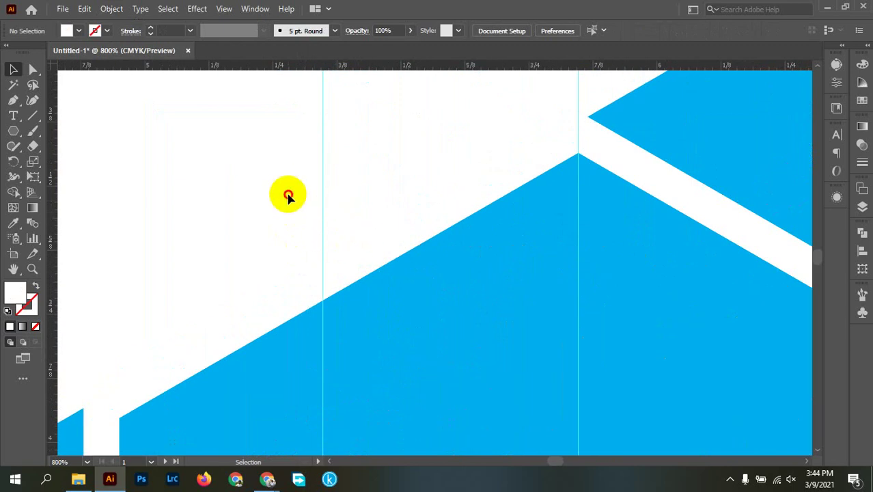
drag(288, 191, 366, 259)
scroll(278, 273, down, 2)
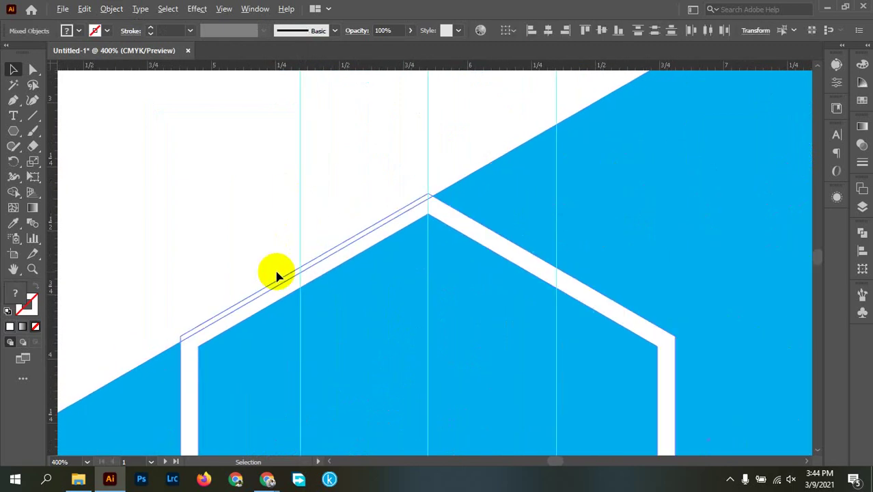
click(206, 246)
scroll(207, 244, down, 4)
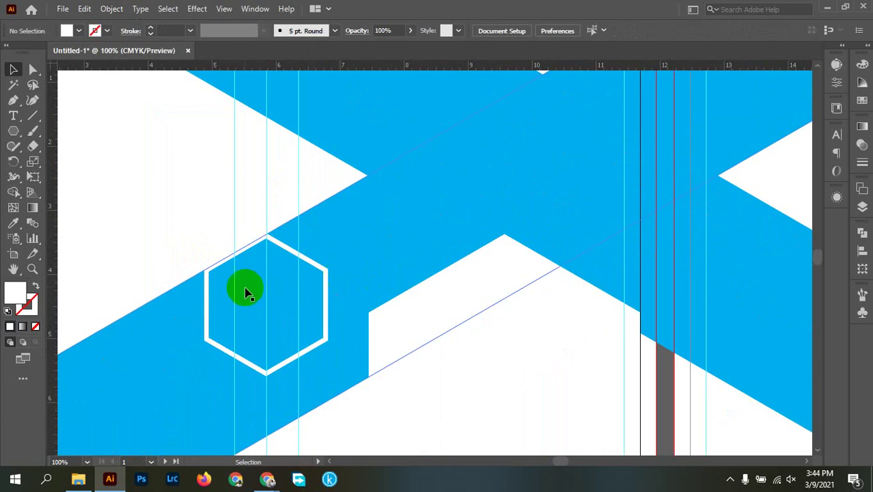
scroll(271, 293, down, 2)
scroll(508, 284, left, 3)
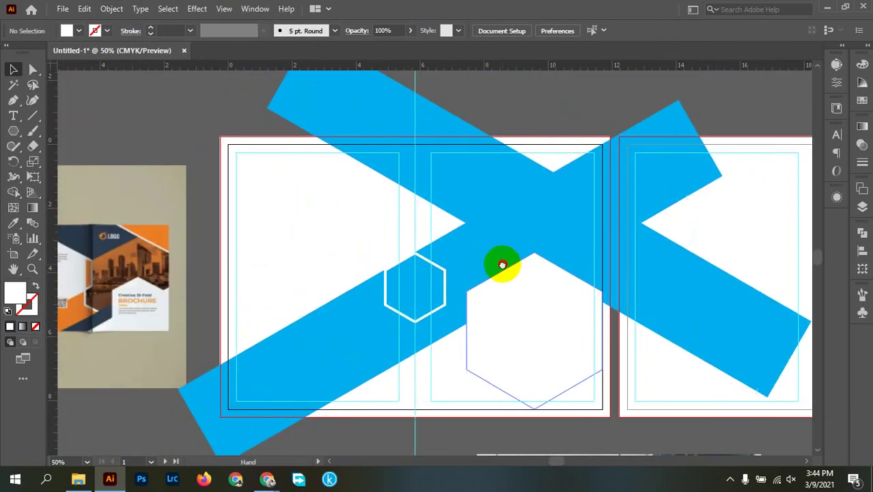
drag(580, 96, 359, 418)
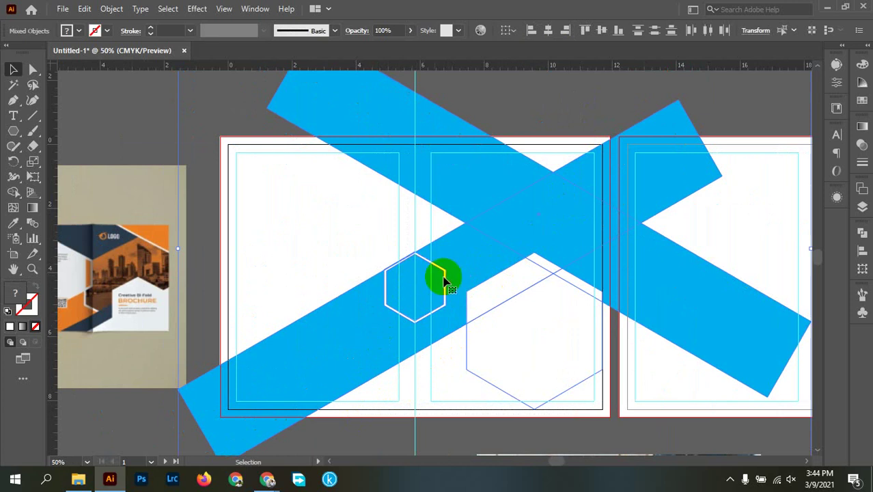
mouse_move(570, 205)
mouse_down()
mouse_move(574, 189)
mouse_move(600, 181)
mouse_move(607, 203)
mouse_up()
shift+click(262, 235)
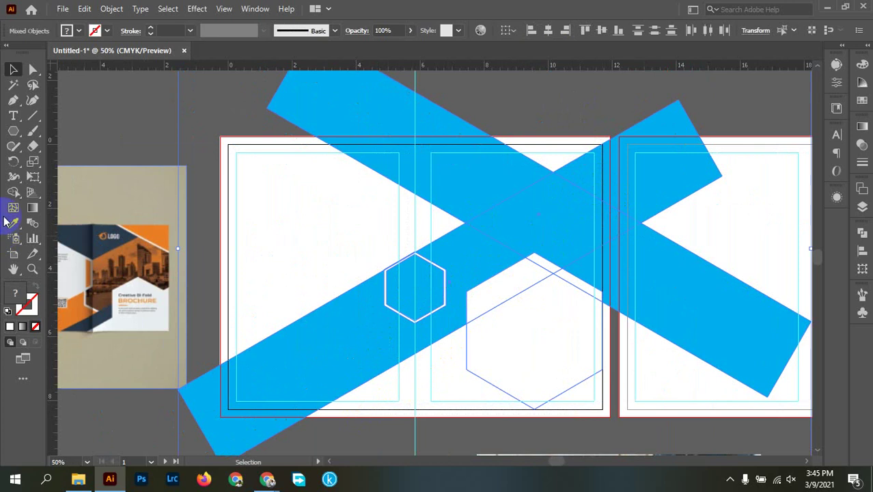
click(558, 158)
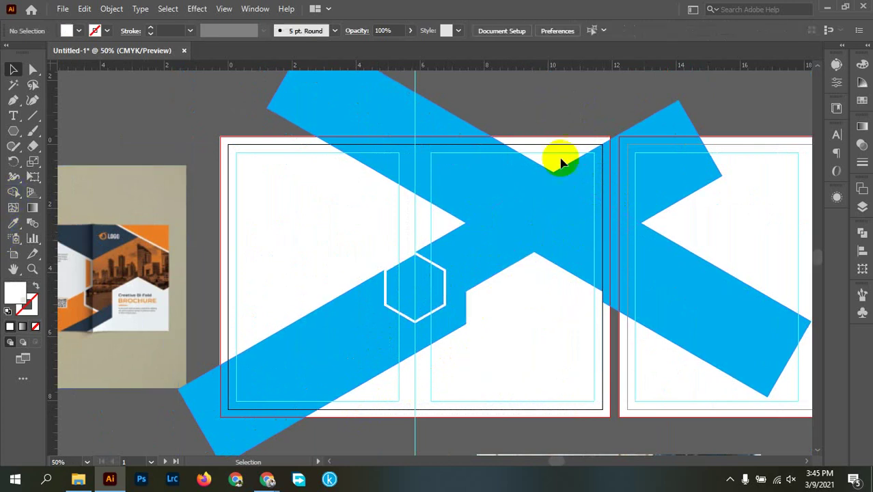
Fill the large white hexagon on the front cover with dark blue.
click(552, 354)
click(78, 30)
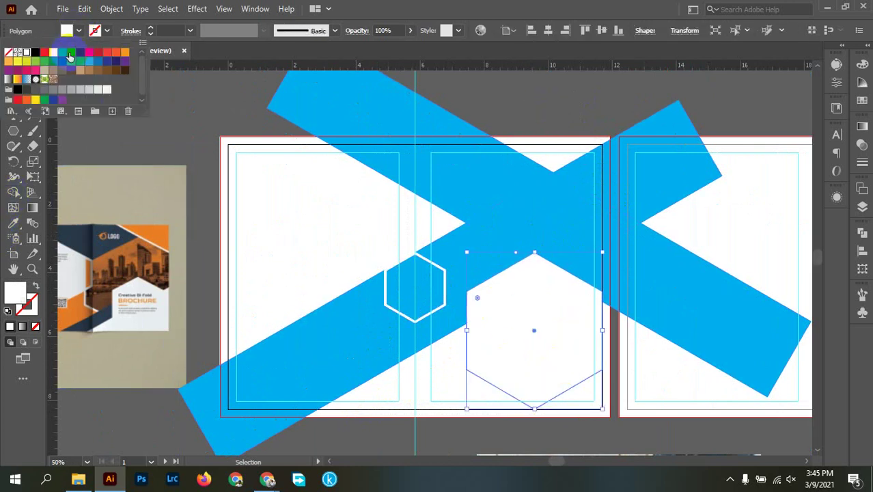
click(80, 52)
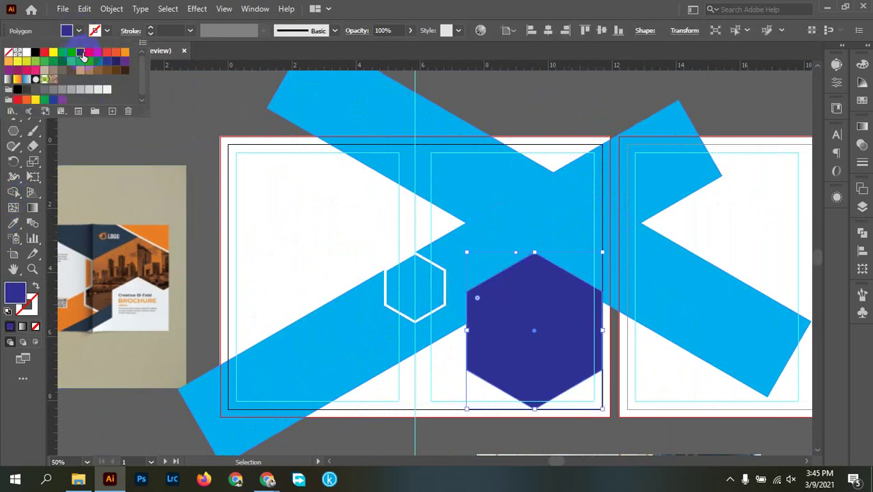
click(552, 95)
click(552, 95)
Use Shape Builder on the bars and hexagons to remove the rising bar's upper end beyond its crossing with the falling bar.
drag(556, 122, 412, 378)
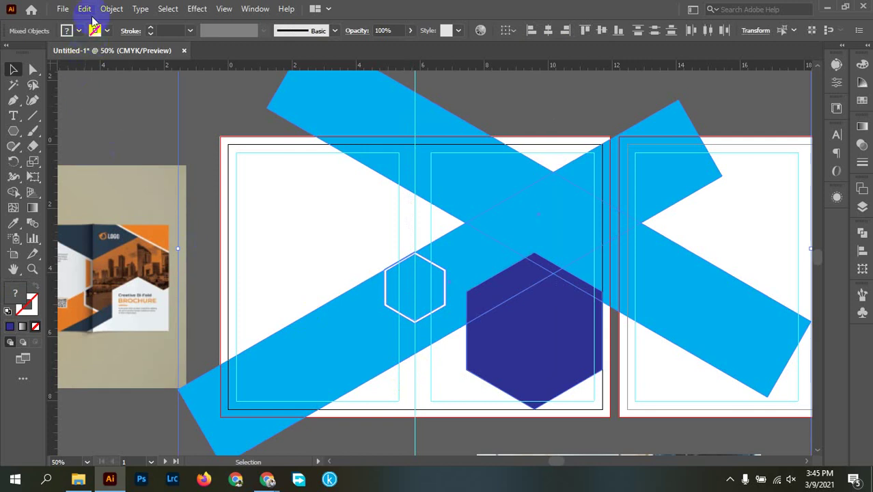
click(13, 192)
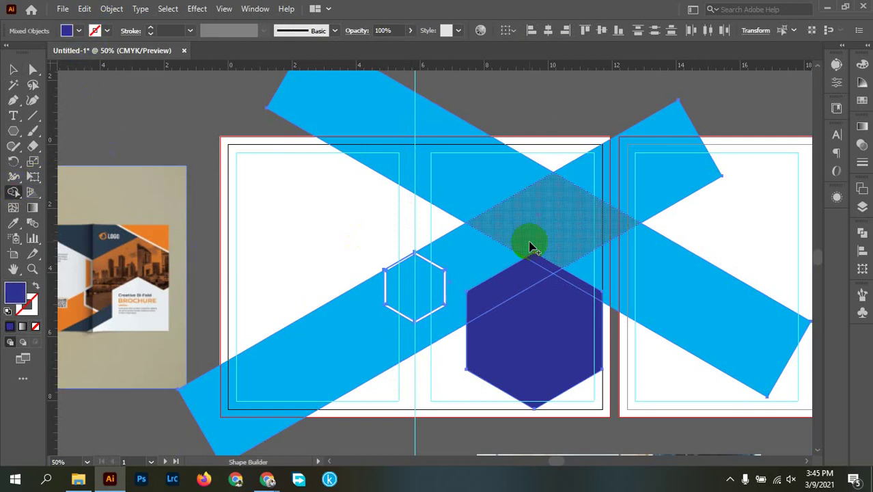
alt+click(647, 168)
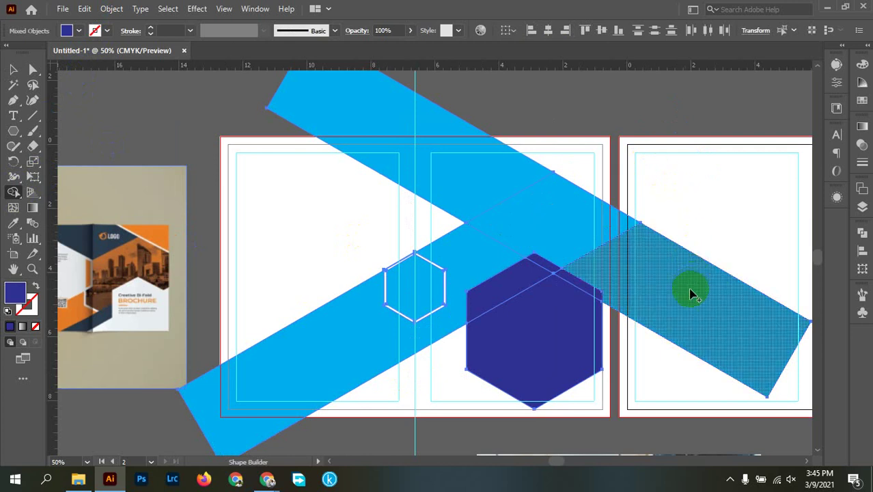
scroll(672, 306, up, 3)
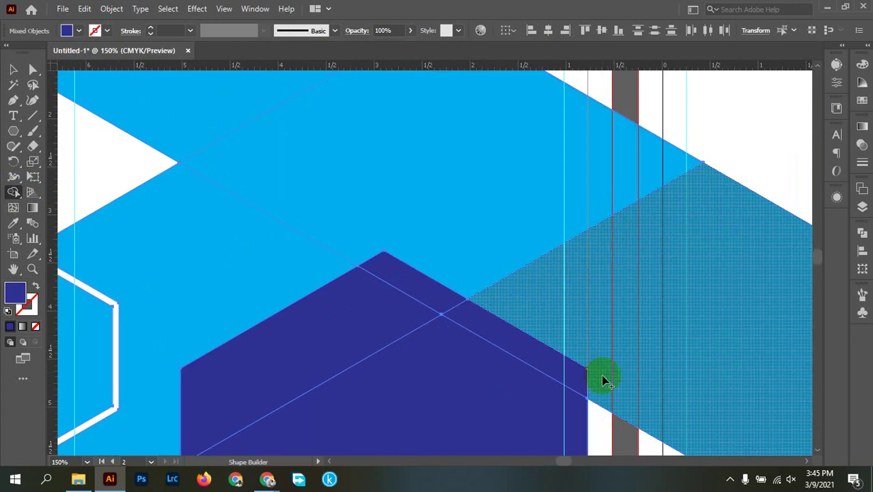
scroll(639, 256, down, 3)
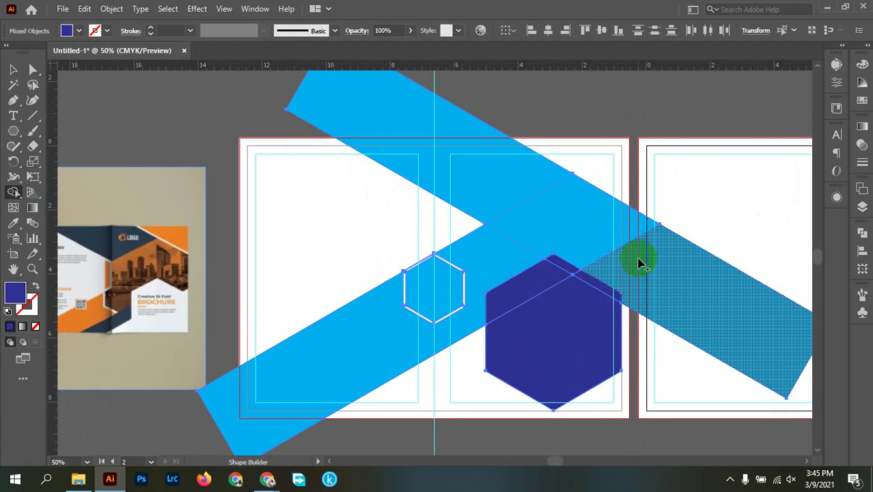
click(622, 273)
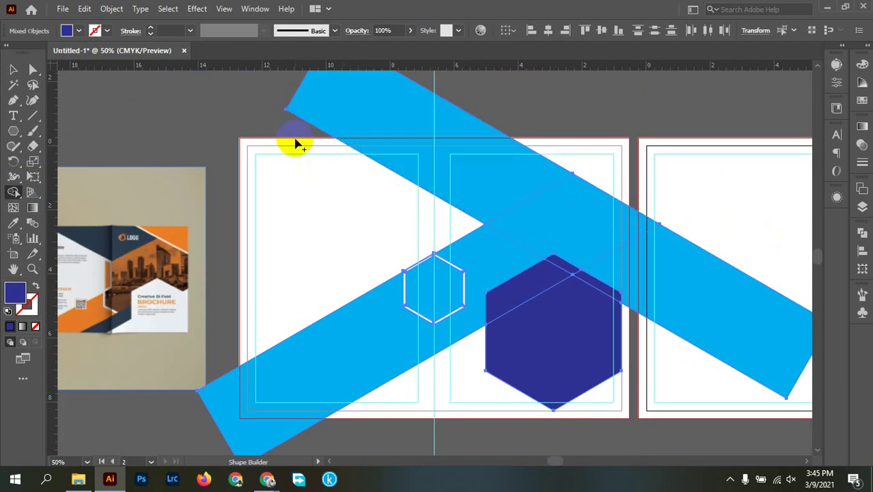
click(335, 145)
drag(335, 145, 554, 140)
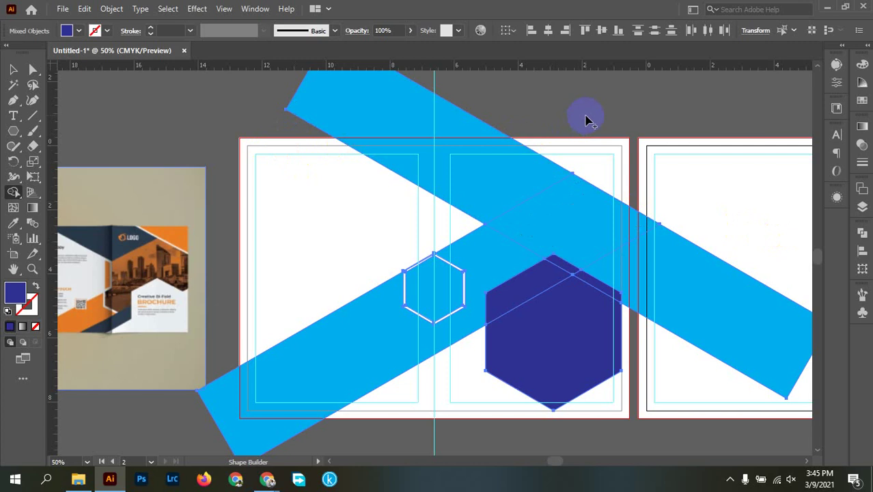
key(v)
click(575, 108)
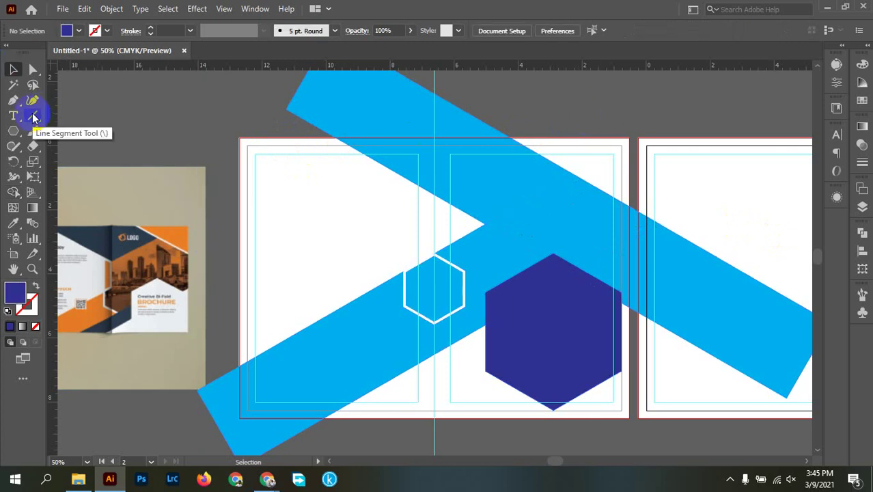
Draw an open Pen path along the first artboard's top bleed edge and down its right bleed edge to about Y 7.5 in.
click(13, 100)
click(267, 138)
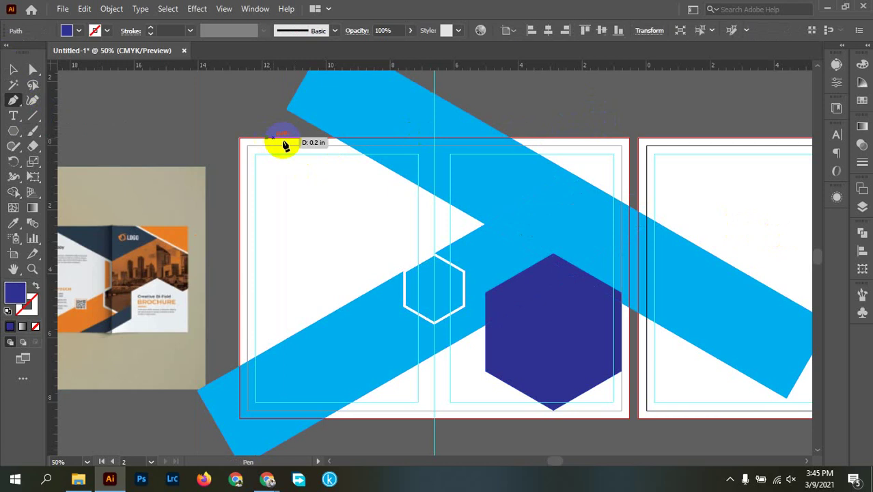
click(638, 139)
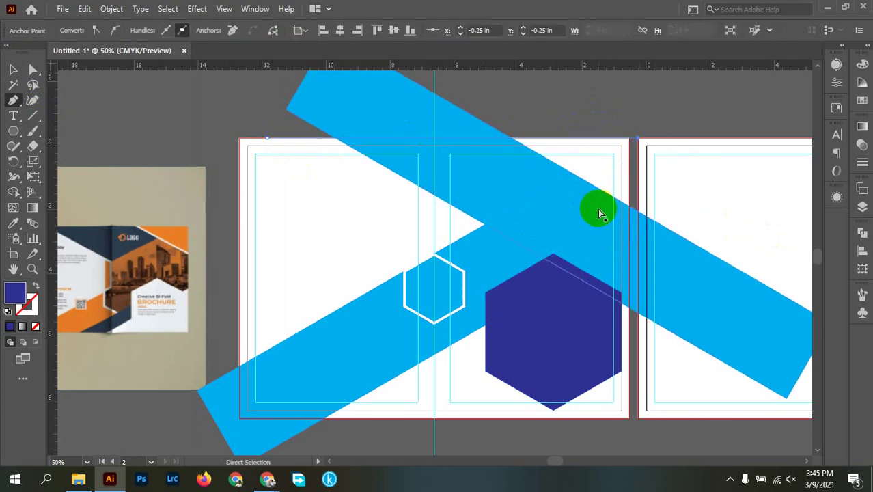
key(ctrl+z)
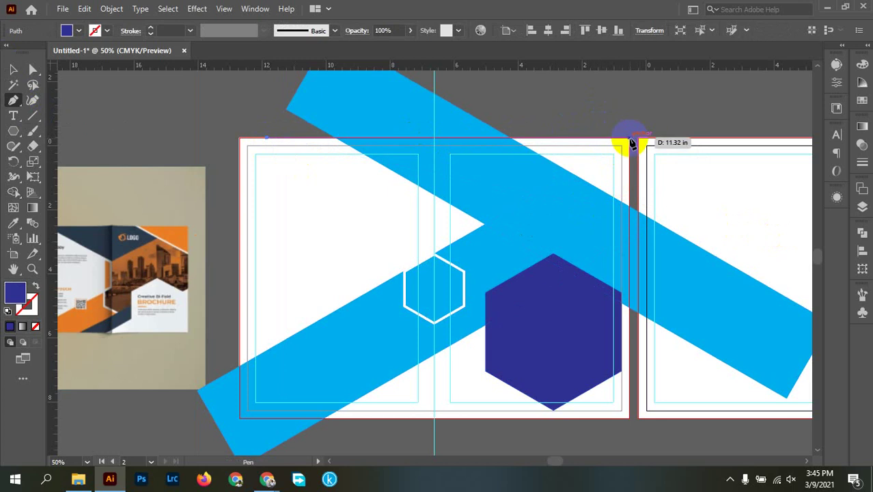
click(631, 141)
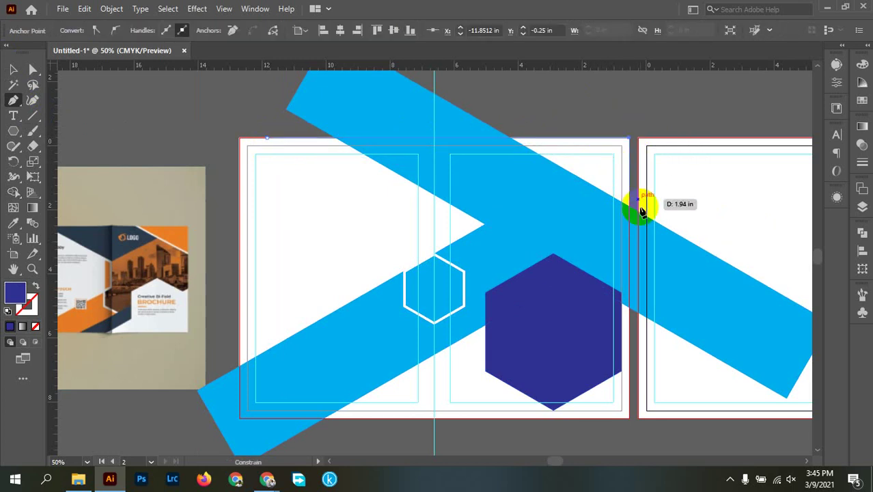
click(629, 387)
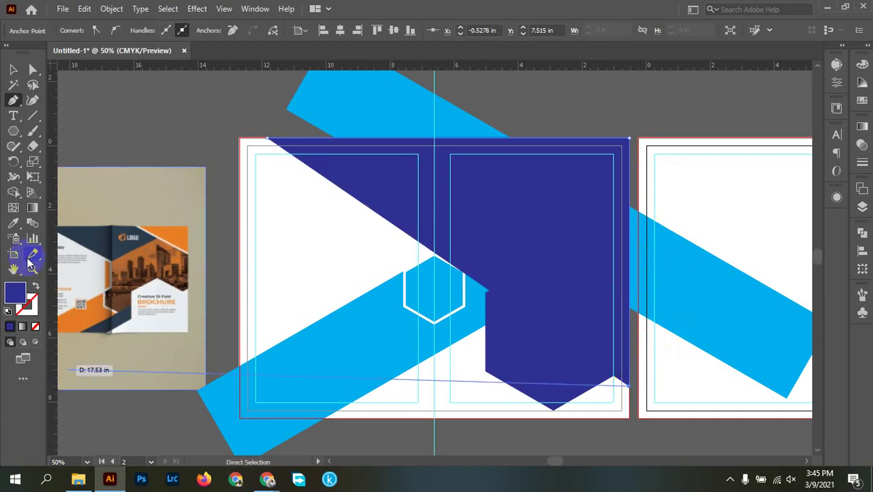
Swap the bleed-edge path's fill and stroke so it has a dark blue outline and no fill.
click(34, 289)
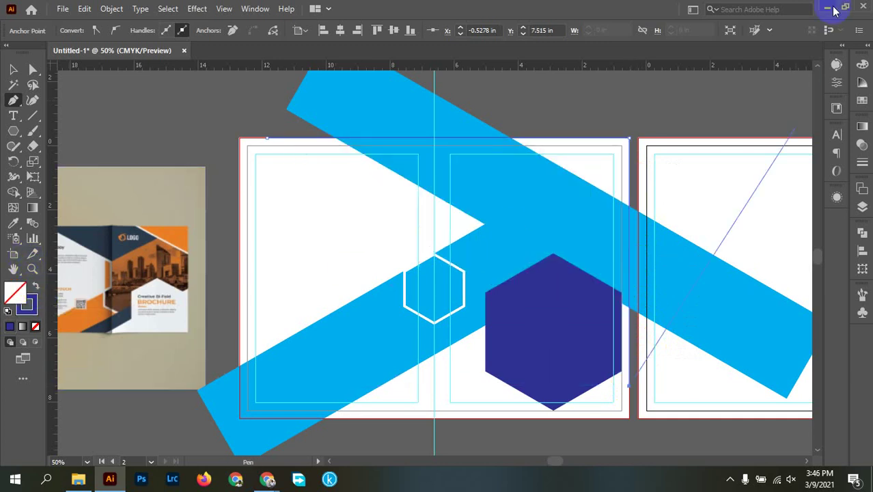
key(v)
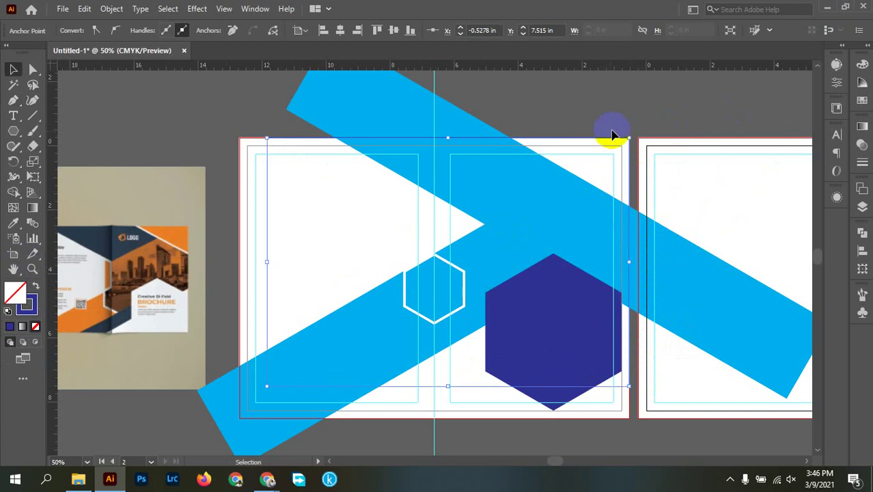
click(234, 84)
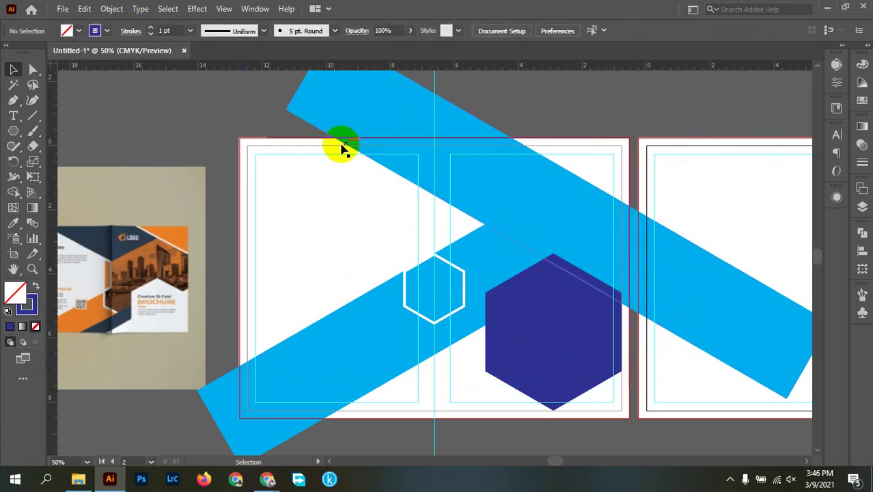
click(302, 138)
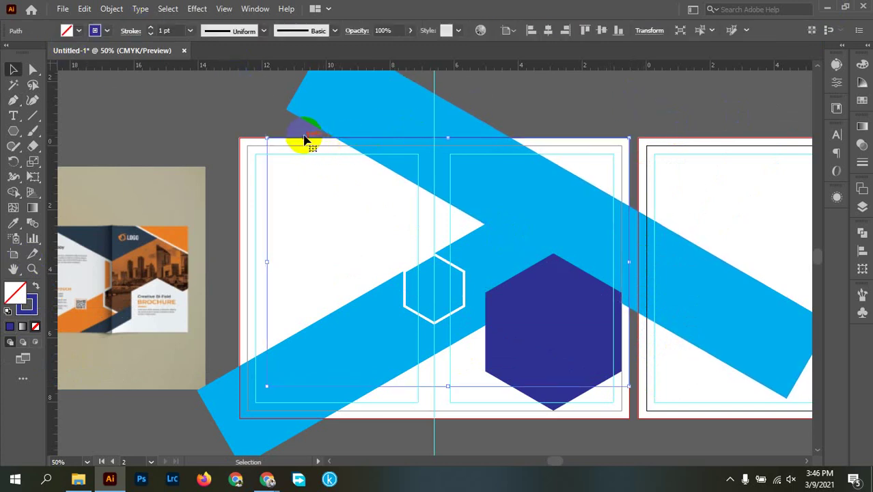
click(155, 30)
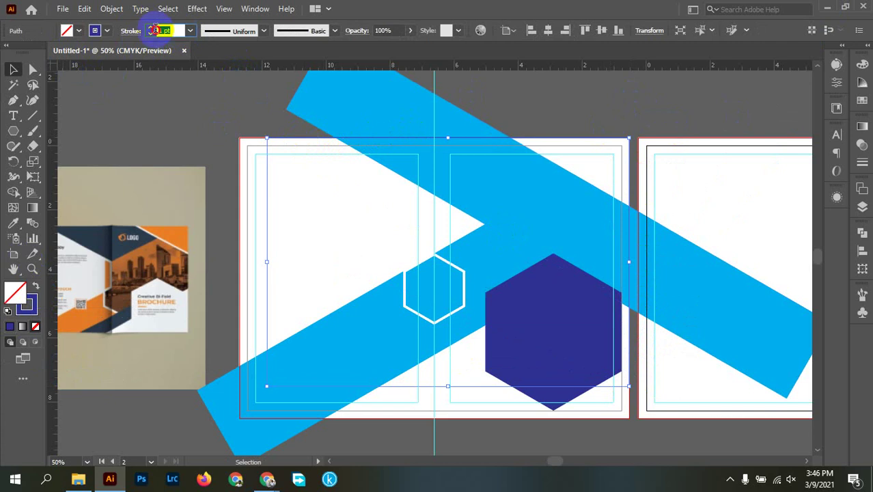
click(560, 117)
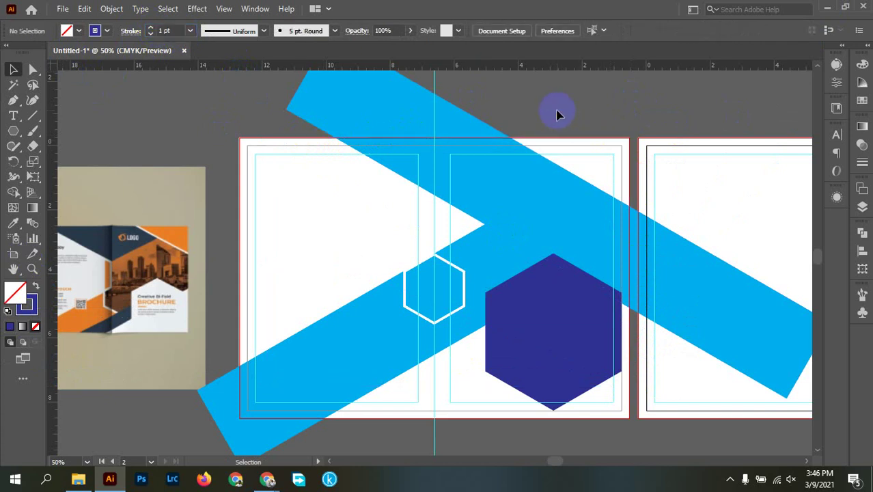
Use Shape Builder with the bleed-edge path to remove the falling bar's ends beyond the first artboard's top and right bleed edges.
drag(625, 148, 626, 105)
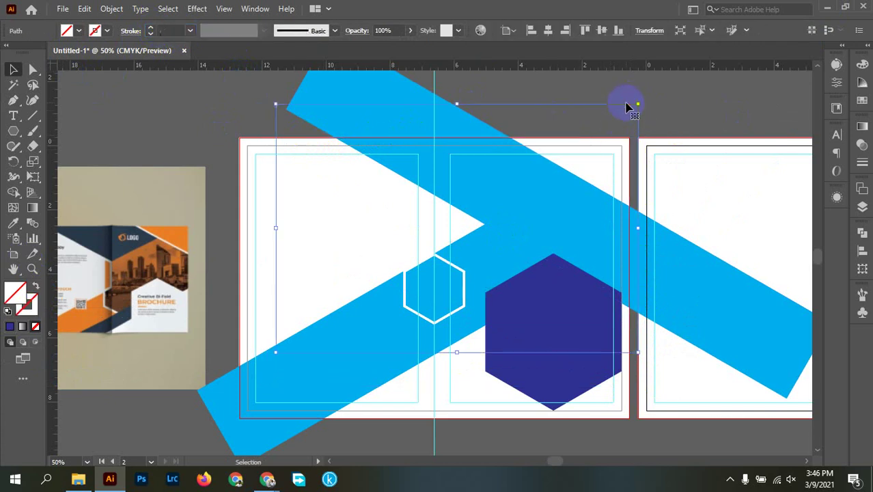
key(ctrl+z)
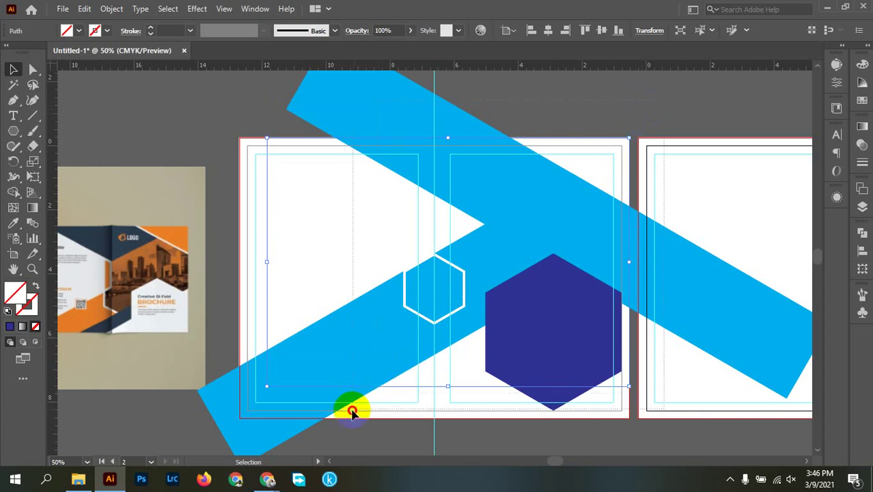
drag(323, 430, 449, 179)
key(ctrl+y)
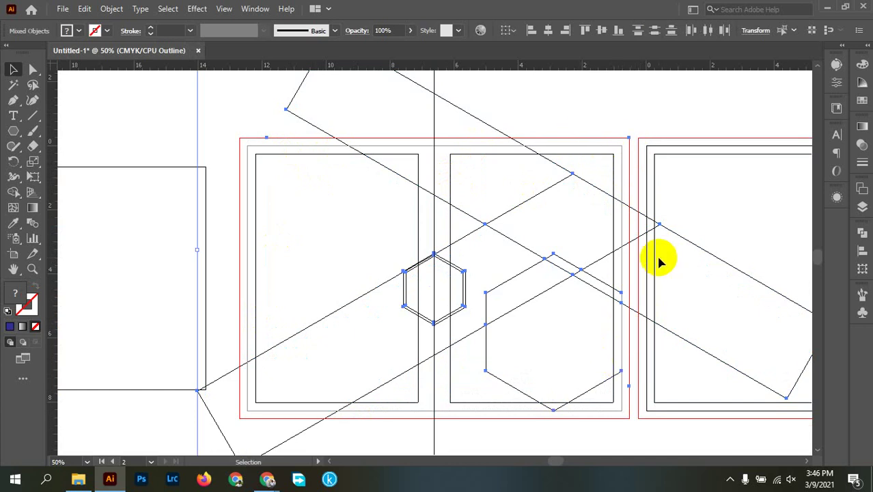
key(a)
key(ctrl+y)
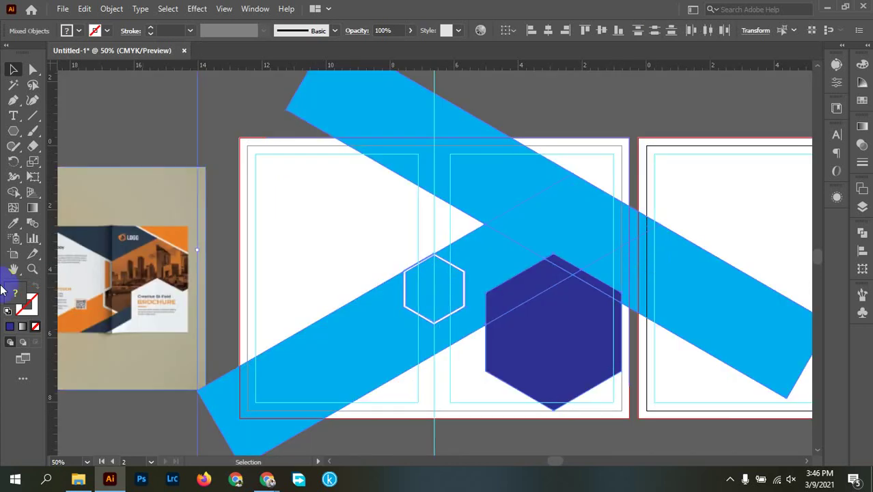
click(14, 193)
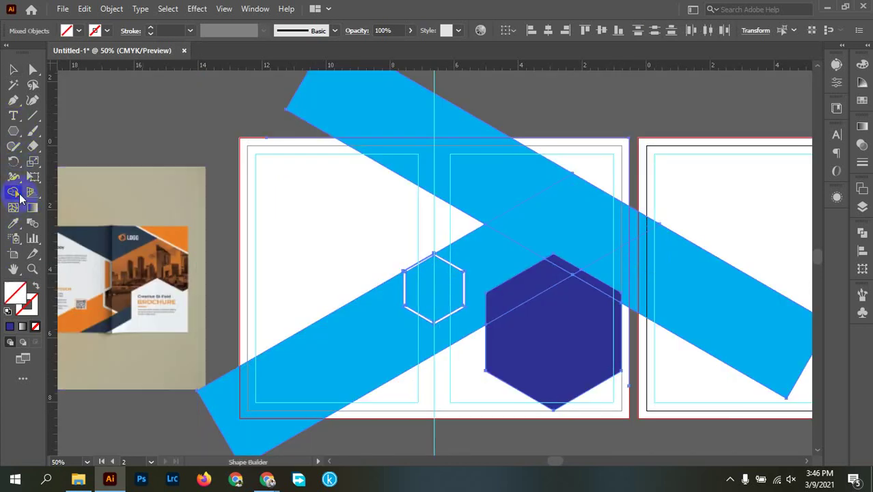
alt+click(387, 119)
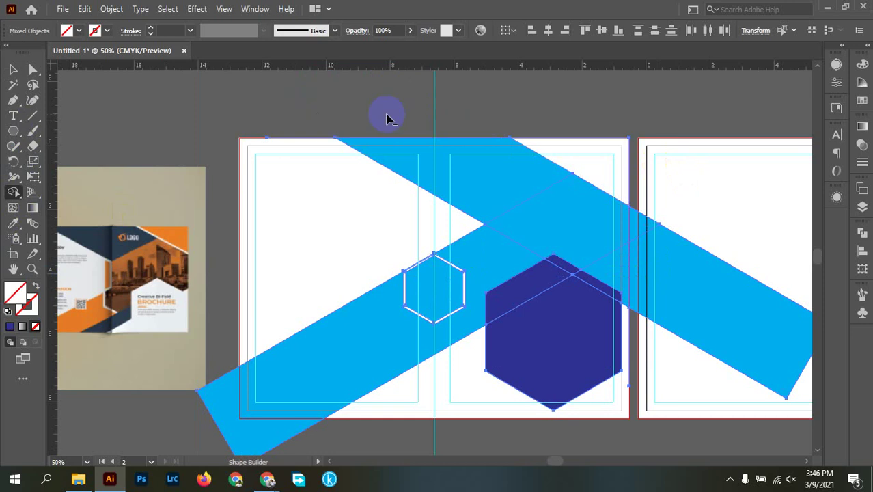
alt+click(769, 321)
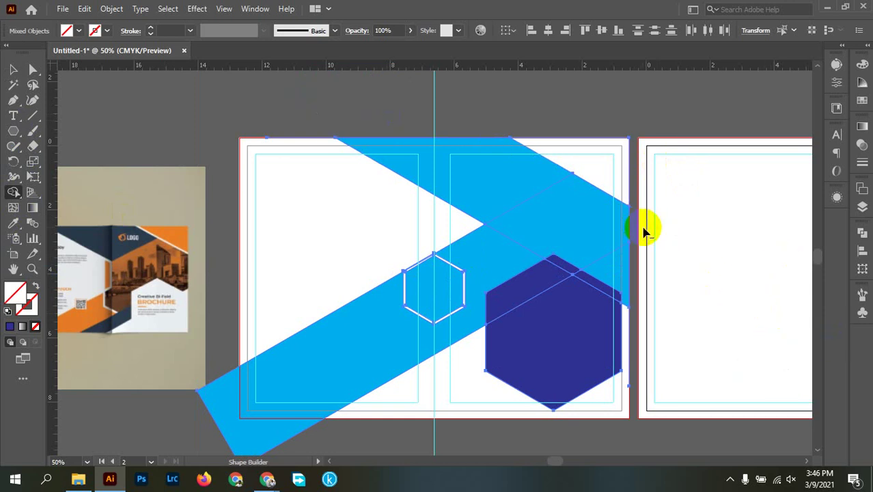
Remove the dark blue hexagon, its overlap with the rising bar and the leftover slivers along its upper right edge with Shape Builder.
alt+click(558, 330)
alt+click(533, 297)
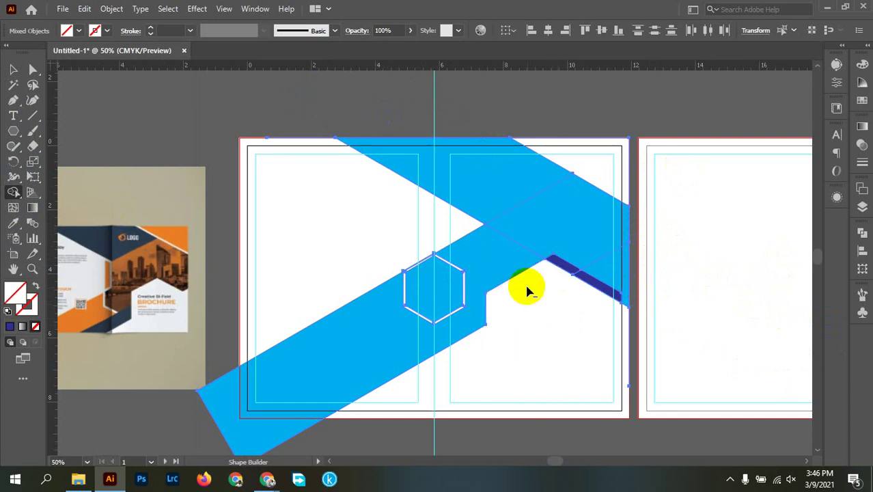
alt+click(571, 276)
alt+click(591, 288)
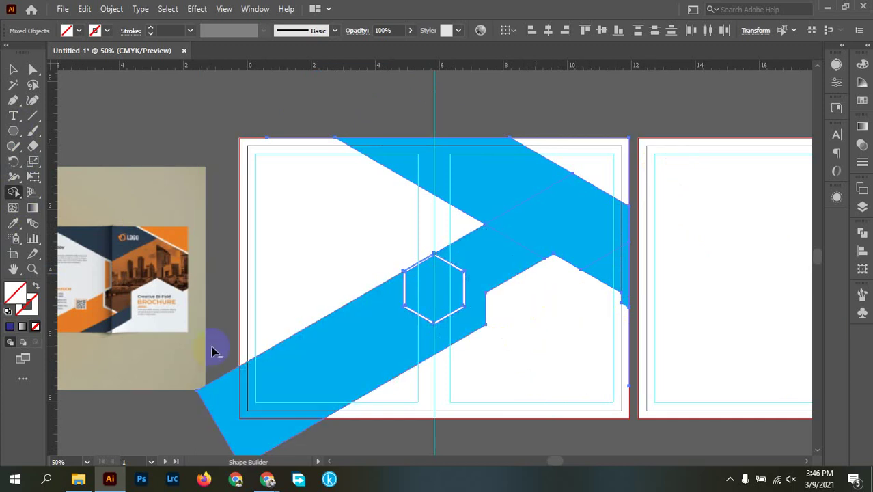
Try to merge the falling bar's segments on the front cover with Shape Builder.
drag(675, 281, 516, 181)
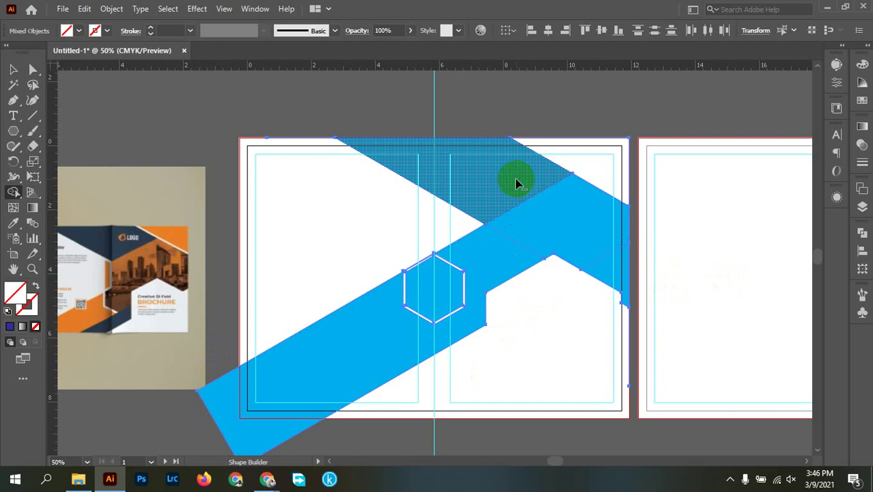
mouse_move(567, 192)
mouse_down()
mouse_move(590, 197)
mouse_move(619, 220)
mouse_move(601, 235)
mouse_move(615, 266)
mouse_move(589, 237)
mouse_move(627, 270)
mouse_move(619, 267)
mouse_move(714, 296)
mouse_up()
key(ctrl+z)
key(ctrl+z)
scroll(609, 268, up, 3)
drag(635, 273, 567, 216)
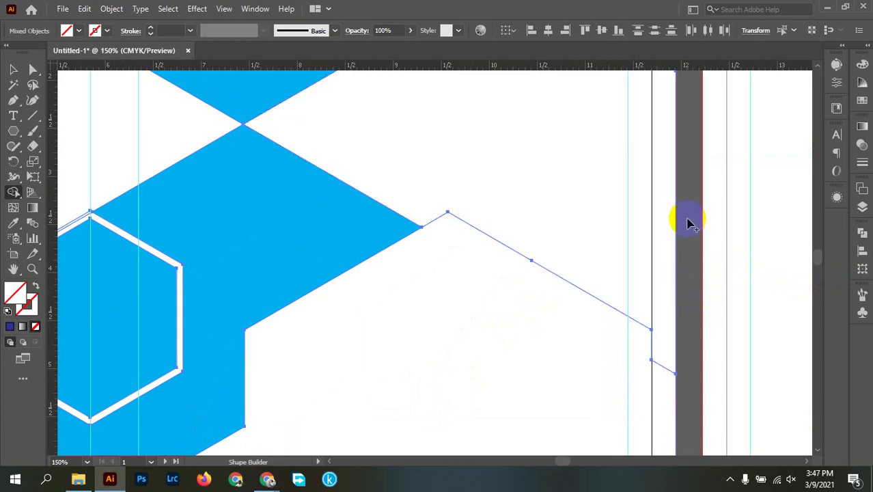
key(ctrl+z)
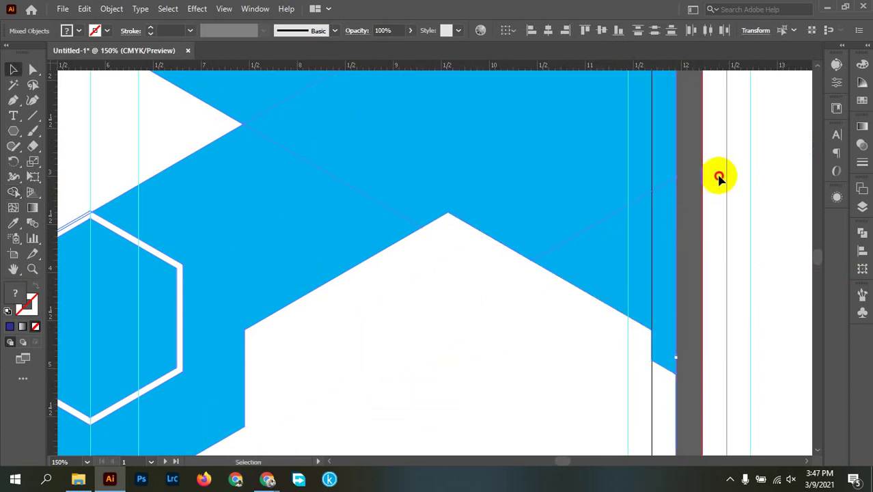
Examine the trimmed bars' path outlines around the hexagon cutout and the right bleed edge, checking them in outline view.
key(v)
click(700, 162)
click(653, 218)
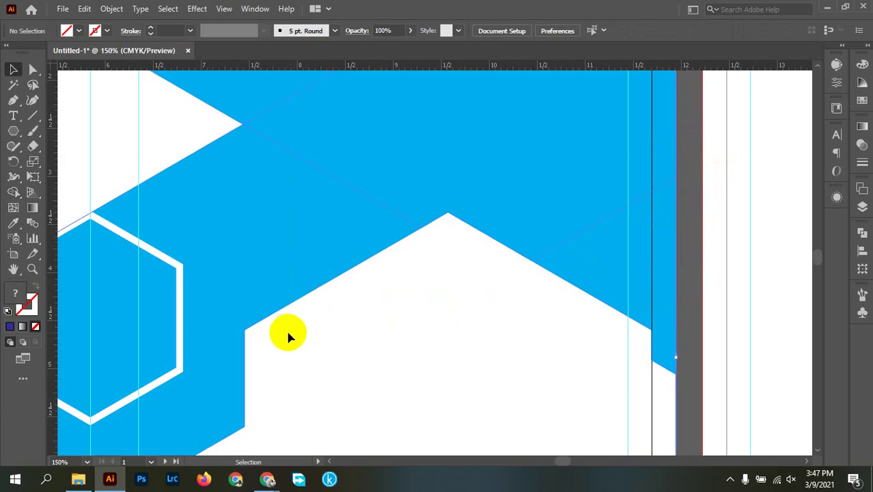
key(a)
key(ctrl+y)
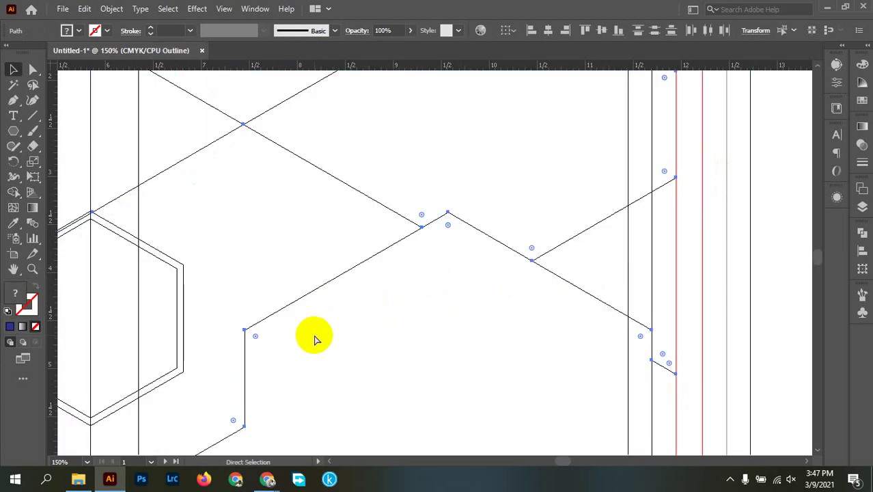
key(ctrl+y)
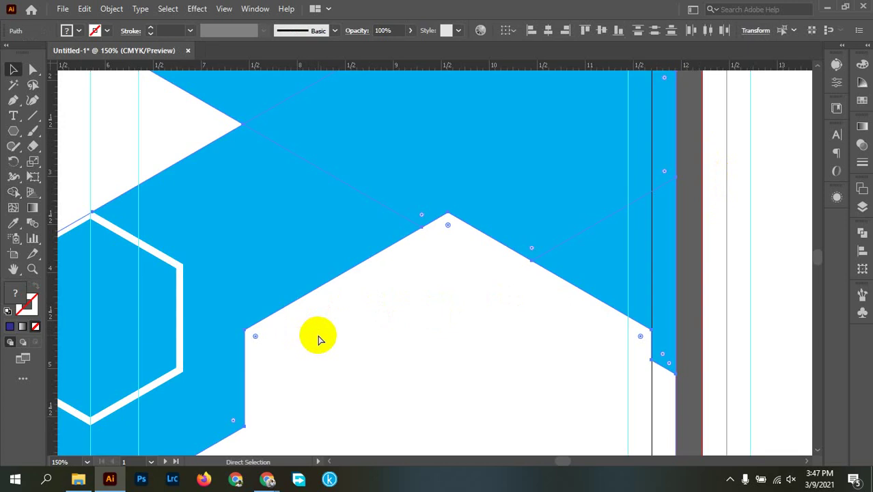
key(v)
click(665, 363)
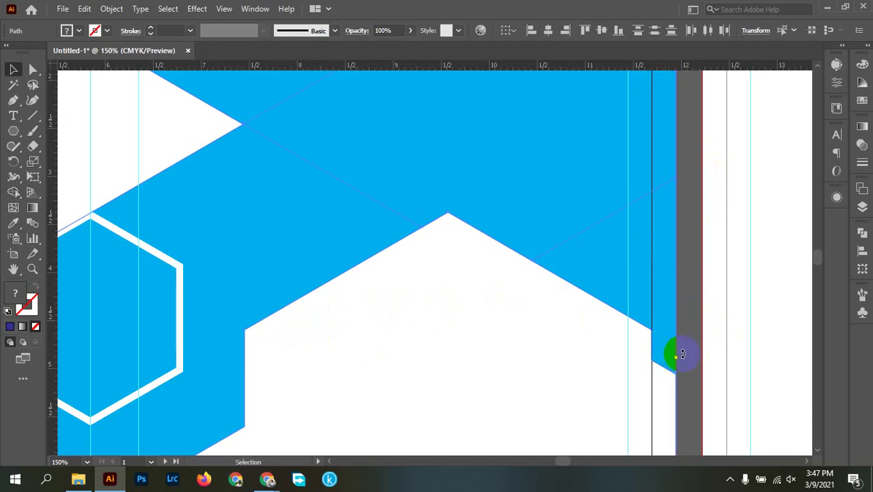
alt+scroll(691, 318, down, 1)
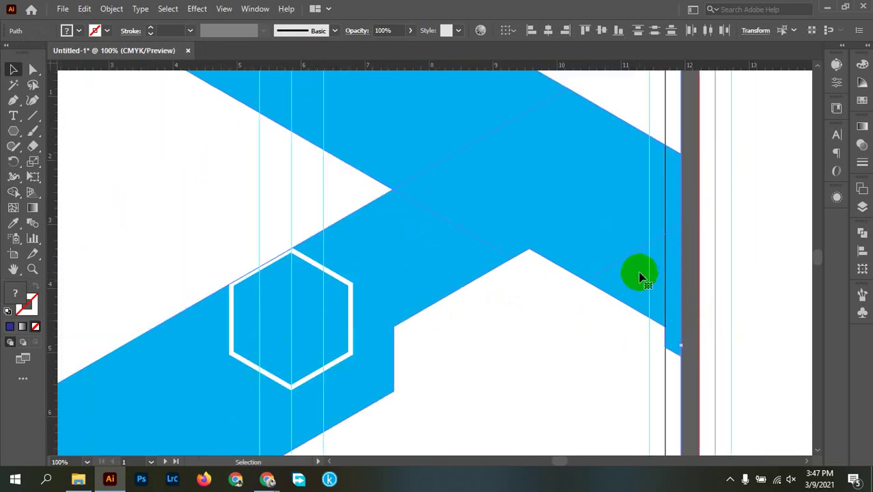
Merge the falling bar's segments between the bar crossing and the right bleed edge with Shape Builder, and set the fill to light blue.
click(13, 193)
mouse_move(556, 218)
alt+mouse_down()
mouse_move(602, 228)
mouse_move(639, 267)
alt+mouse_up()
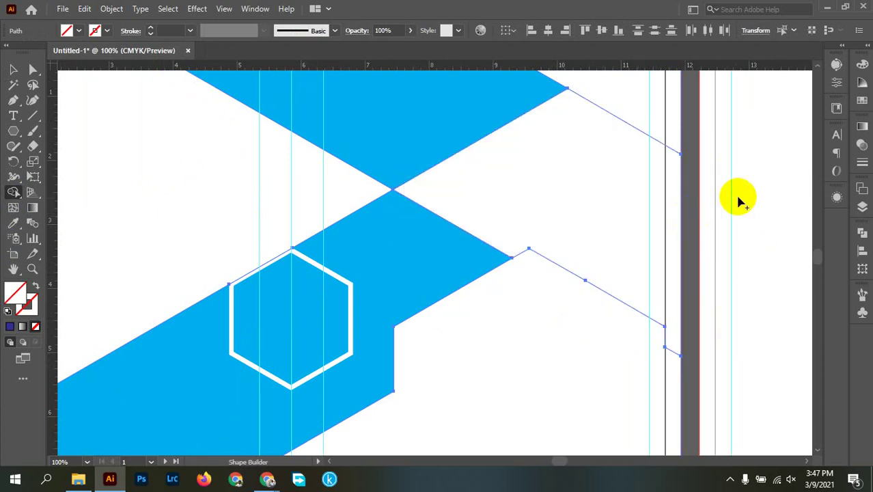
click(13, 70)
click(73, 31)
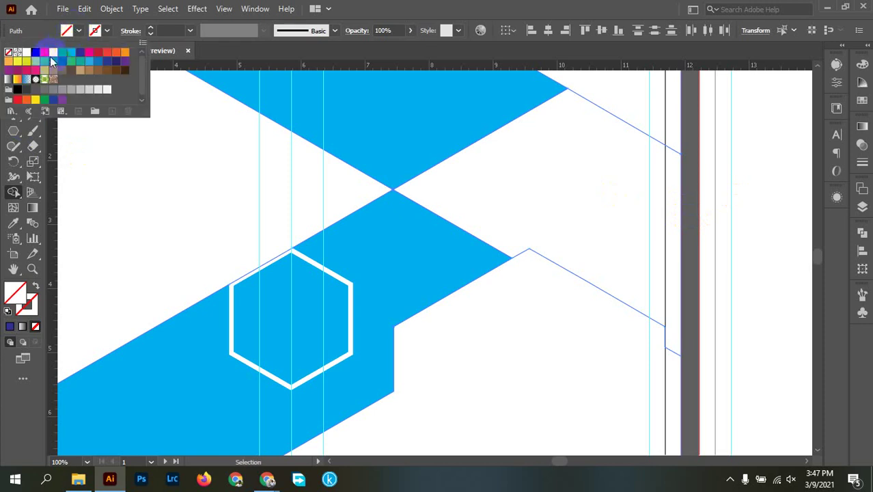
click(70, 53)
key(Escape)
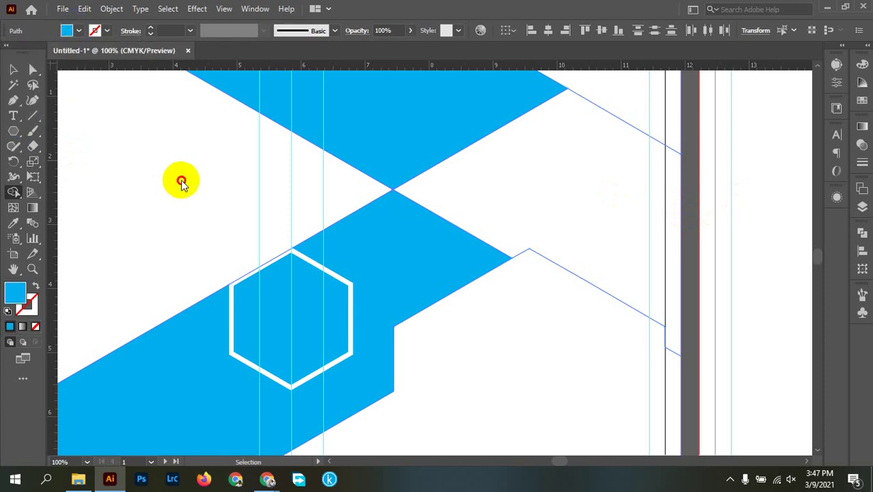
Fill the unfilled angled shape at the spread's right edge with cyan to match the adjoining bands.
key(shift+m)
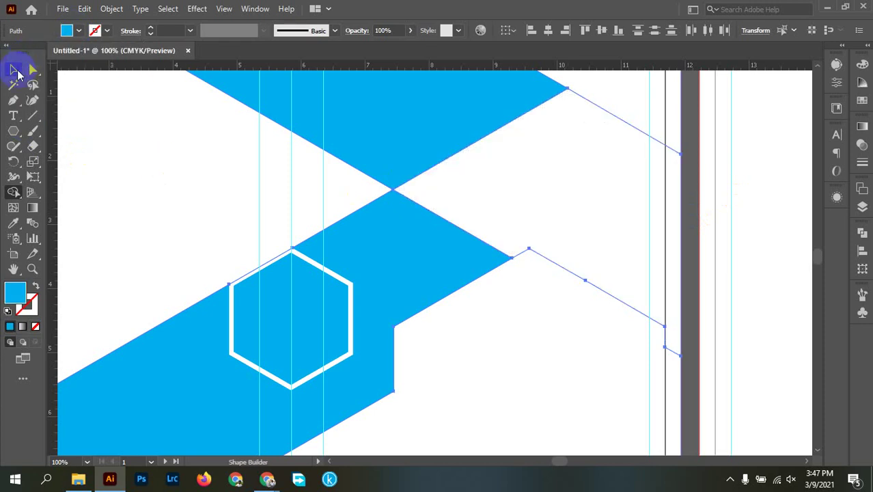
click(14, 69)
click(620, 253)
drag(620, 254, 596, 347)
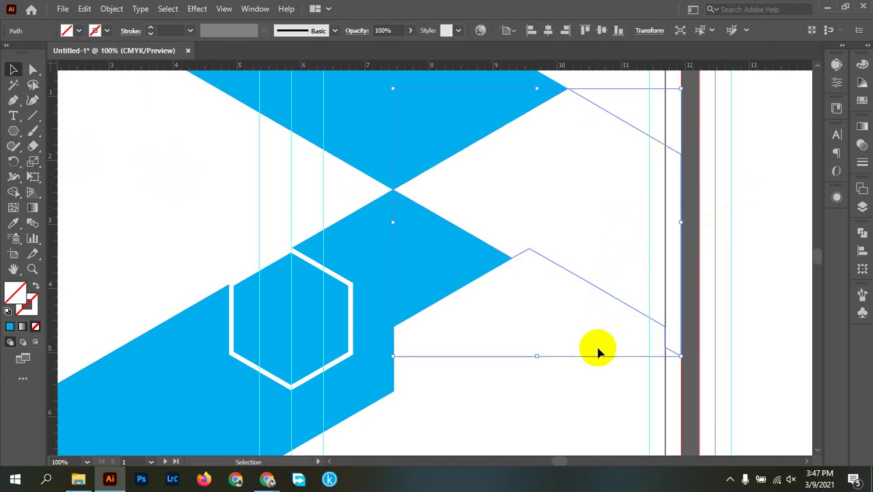
click(70, 31)
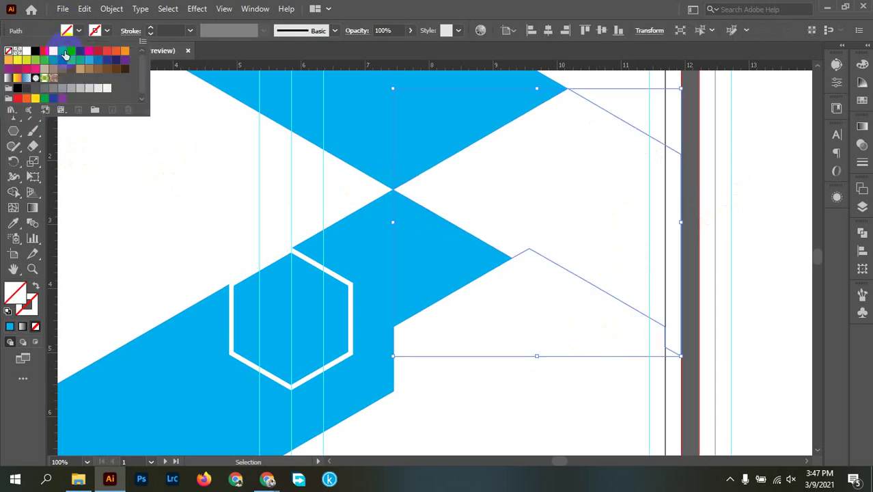
click(70, 51)
click(663, 108)
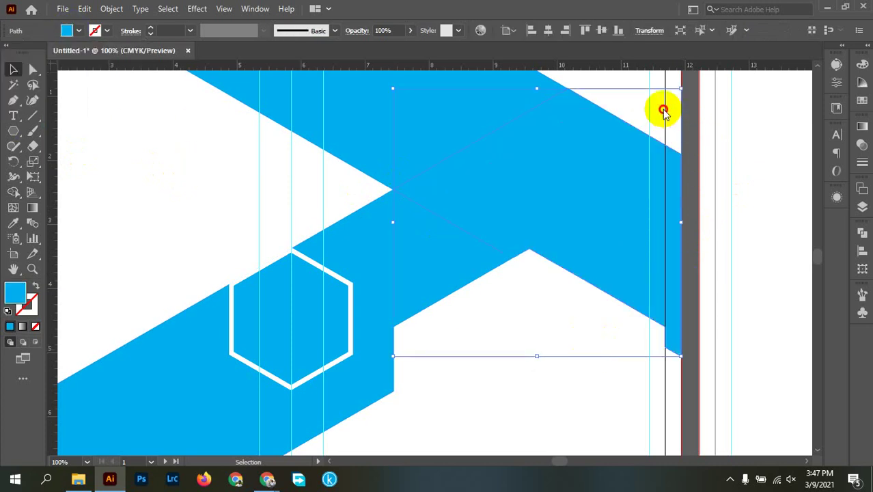
click(627, 110)
Examine the cyan bands around the hexagon and how they extend across the whole spread.
scroll(641, 248, up, 2)
scroll(624, 254, down, 1)
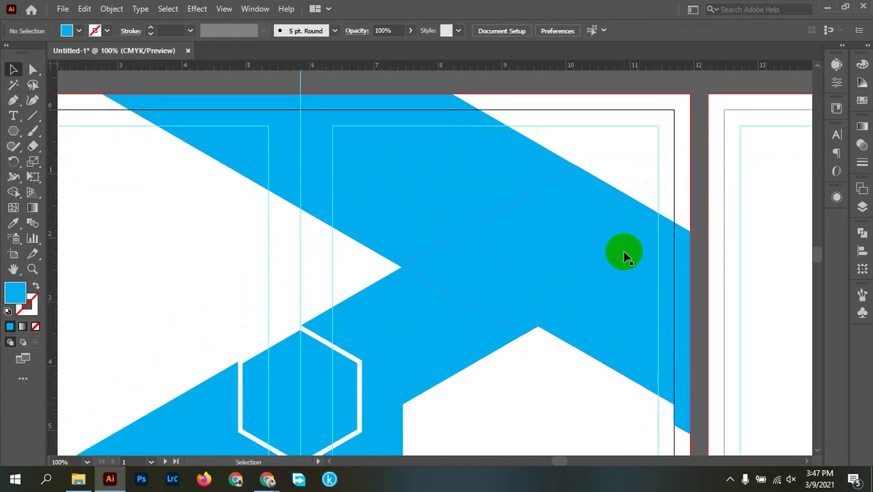
click(624, 255)
scroll(638, 296, down, 2)
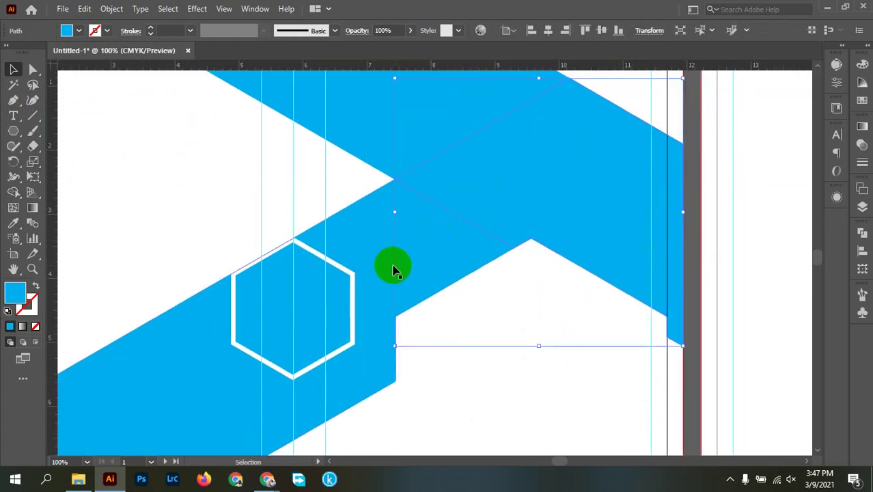
scroll(388, 294, down, 2)
scroll(387, 293, left, 2)
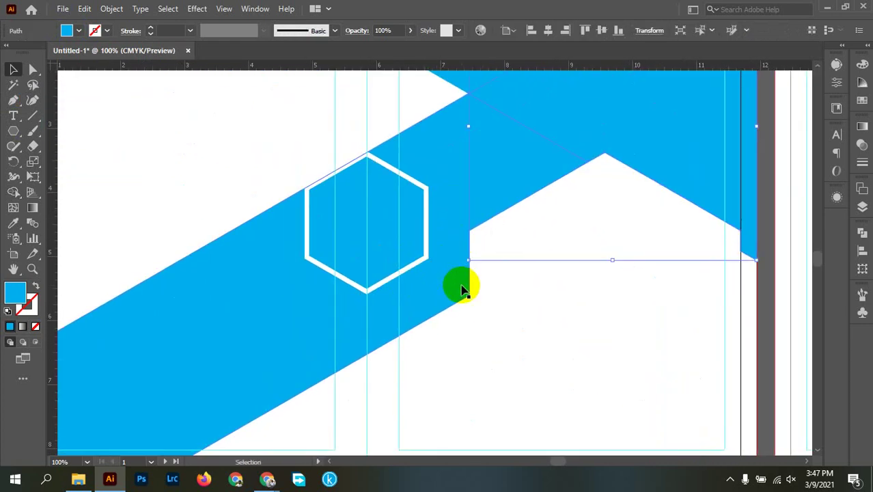
scroll(463, 287, down, 2)
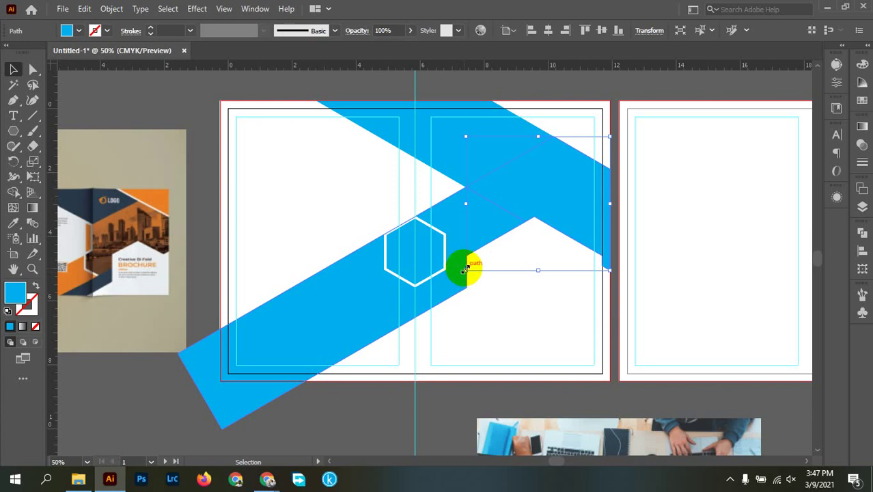
mouse_move(464, 268)
mouse_down()
mouse_move(457, 283)
mouse_move(413, 254)
mouse_move(409, 108)
mouse_move(425, 213)
mouse_move(456, 274)
mouse_up()
scroll(501, 357, up, 1)
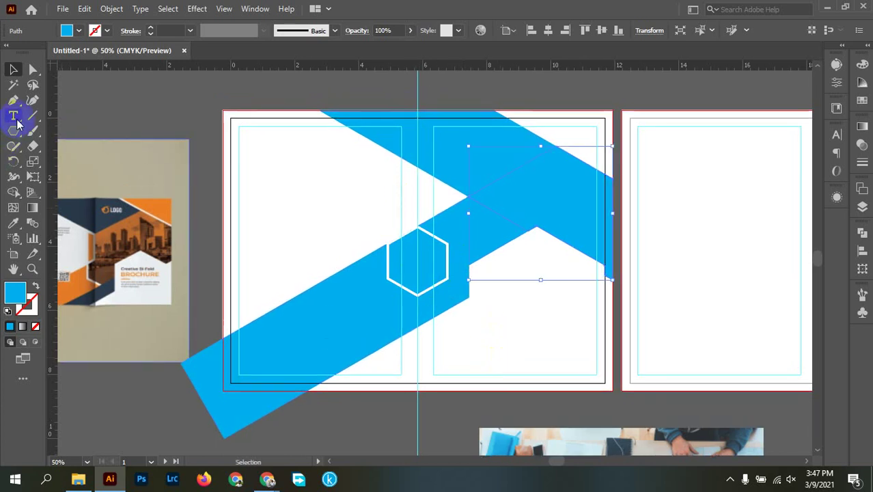
Draw a vertical Pen line about 10.9 in long on the spread's centre guide, from above the artboard to below it.
click(14, 101)
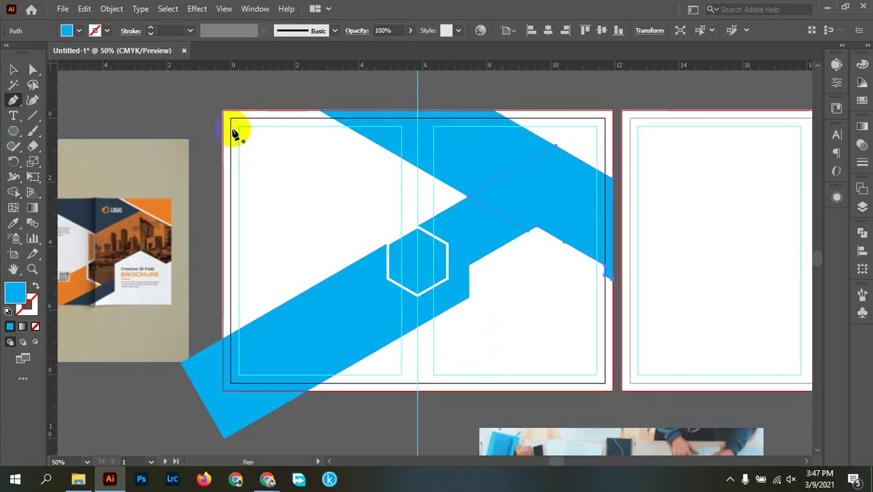
click(417, 86)
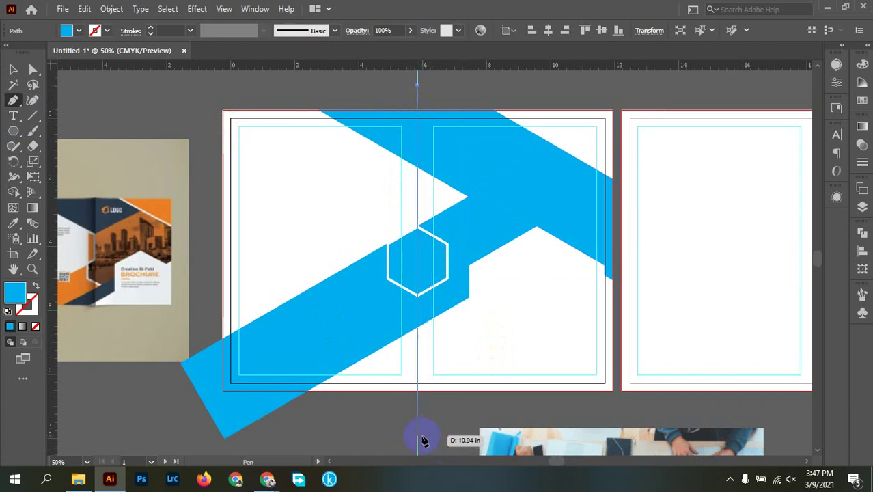
click(418, 432)
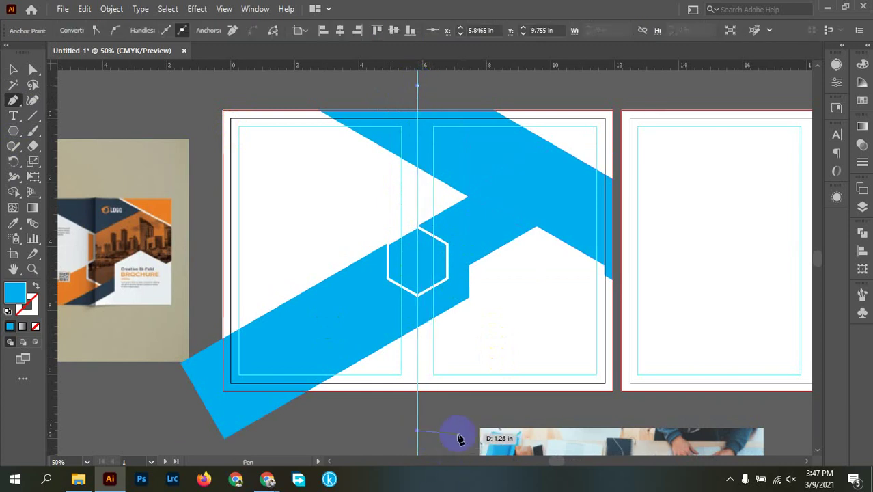
key(v)
click(451, 421)
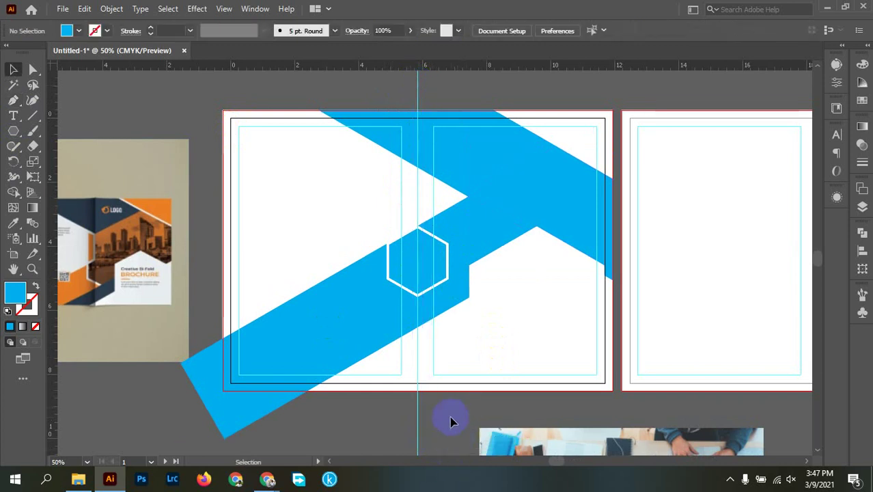
Set the fill of the vertical line on the centre guide to None.
click(417, 408)
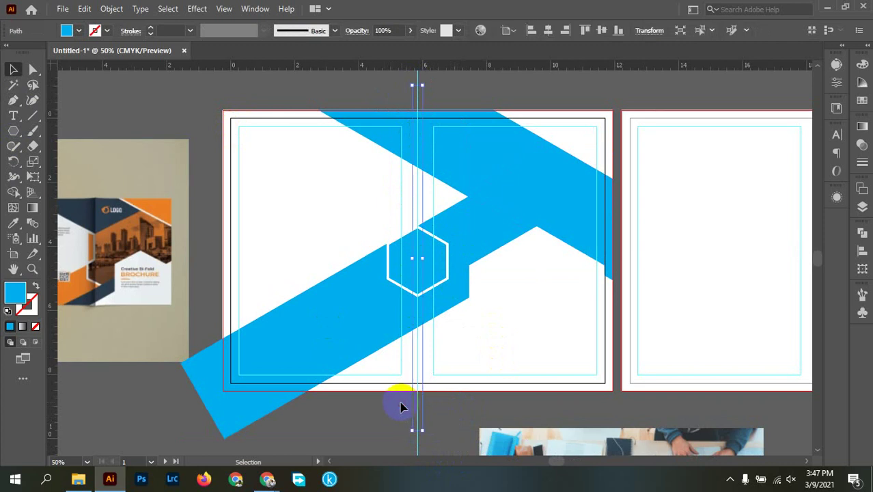
click(79, 31)
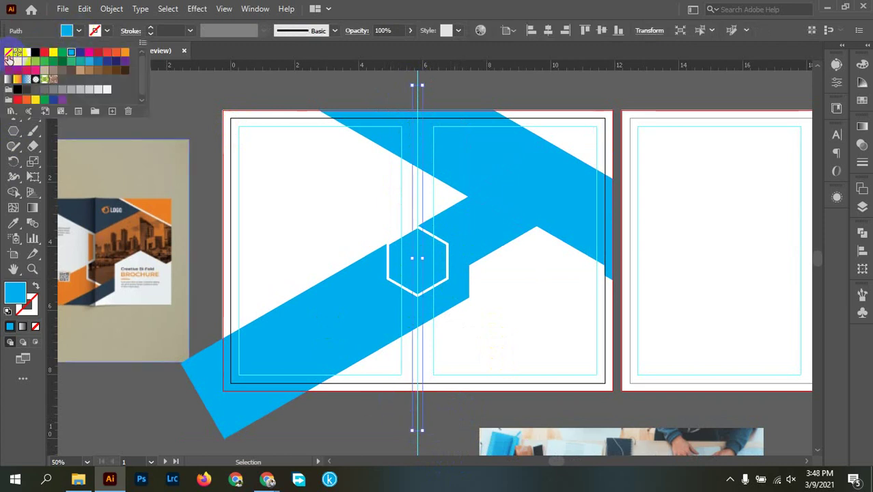
click(8, 53)
click(451, 82)
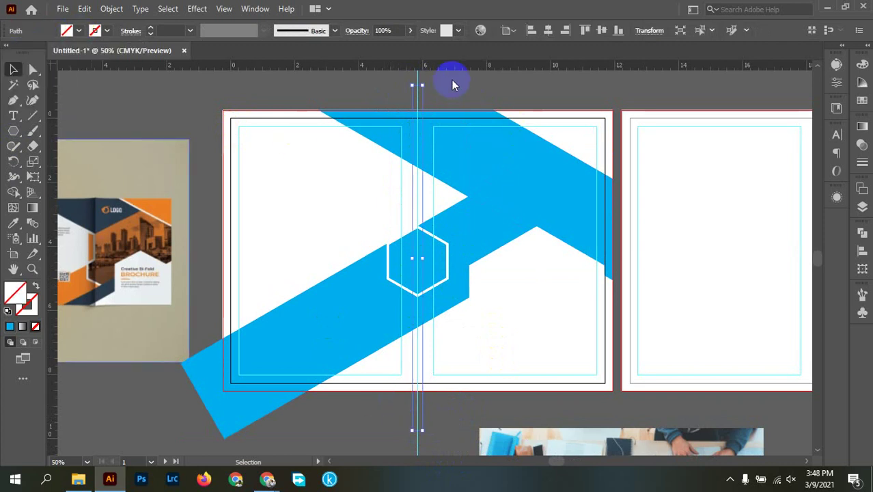
click(474, 79)
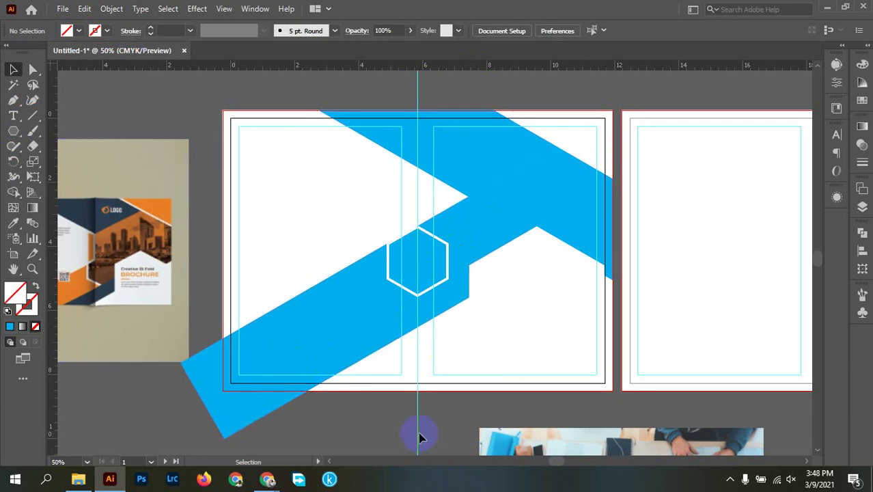
Try to place the vertical centre line at the spread's left bleed edge.
drag(418, 437, 421, 433)
click(418, 427)
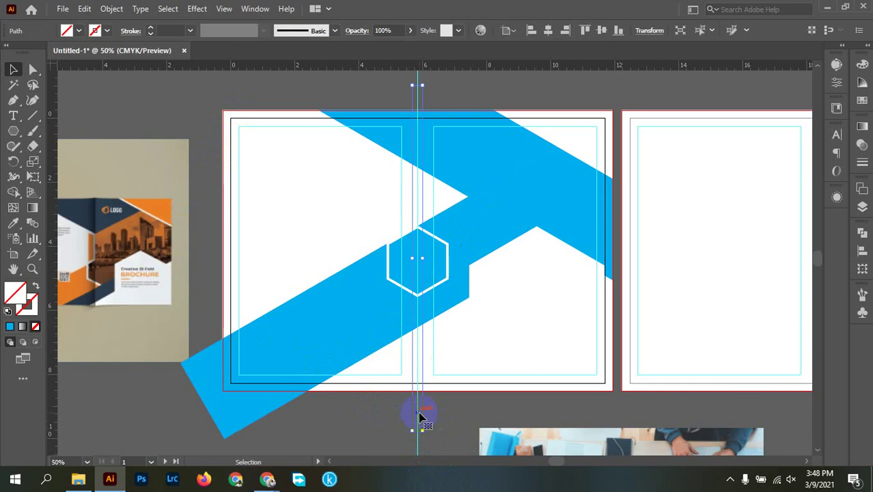
drag(420, 416, 221, 412)
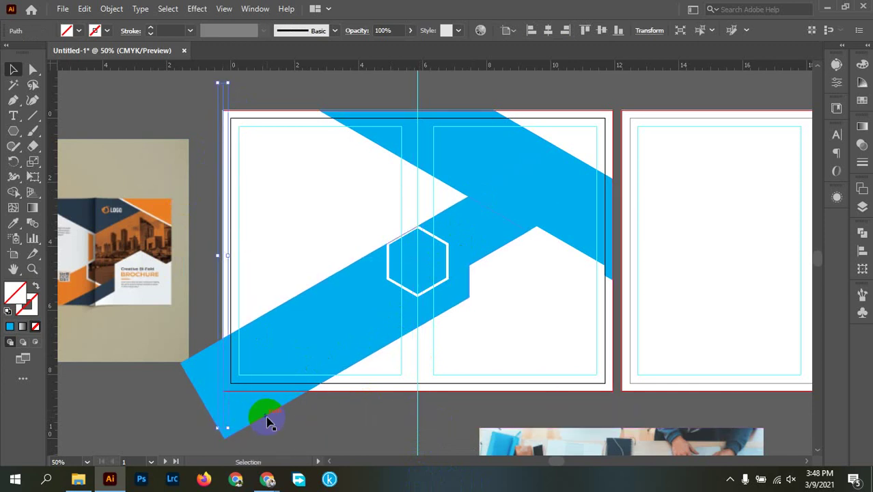
scroll(208, 140, up, 3)
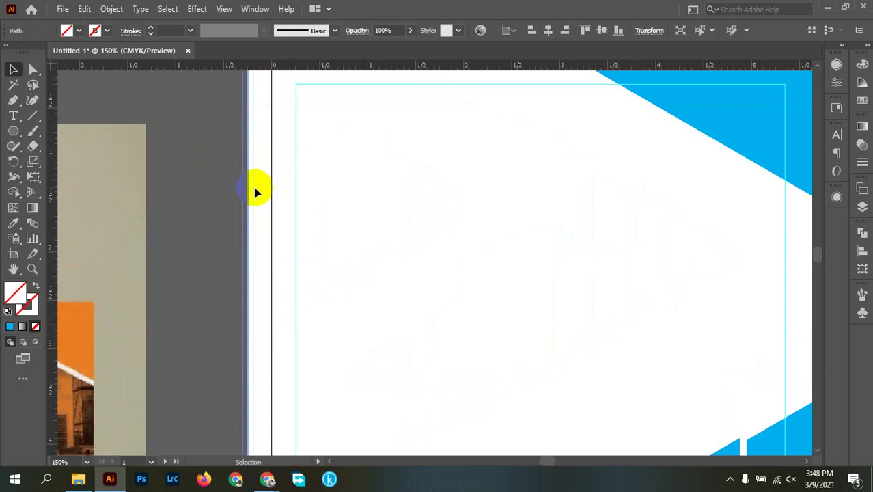
click(363, 249)
scroll(408, 263, down, 3)
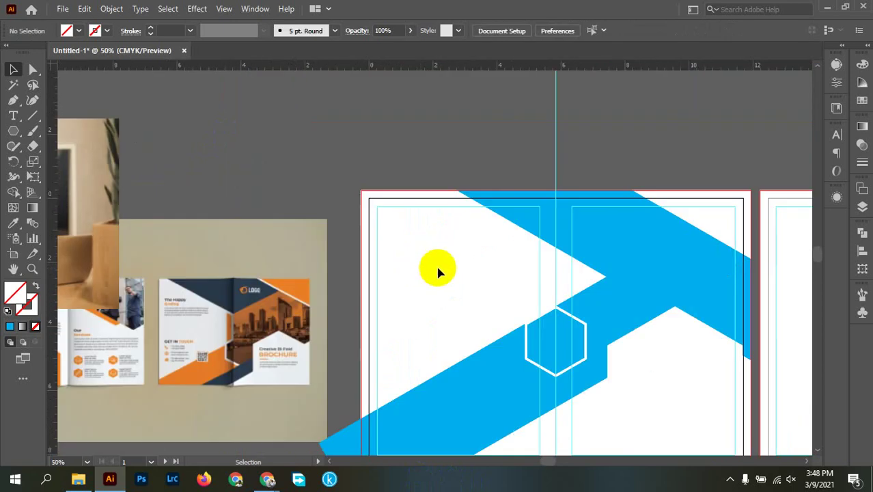
scroll(438, 272, down, 3)
drag(585, 414, 545, 353)
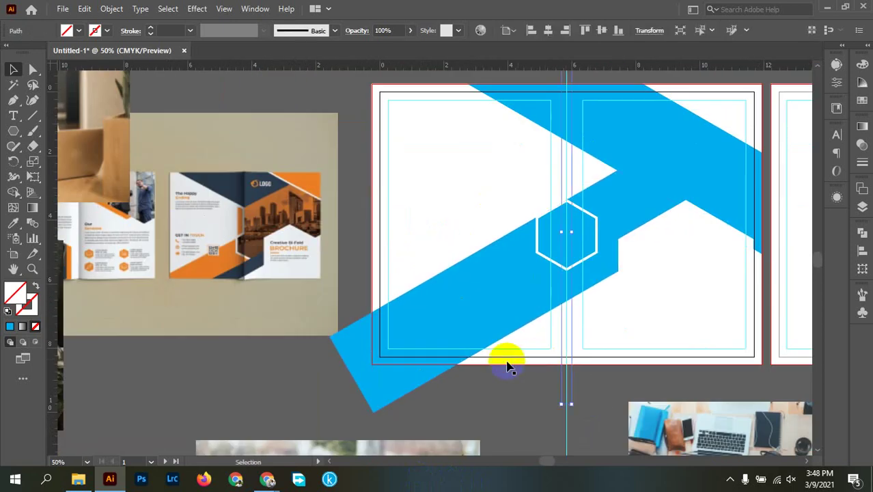
click(388, 213)
Draw an L-shaped Pen path about 5.08 in down the left bleed edge and 4.25 in along the bottom bleed edge.
key(p)
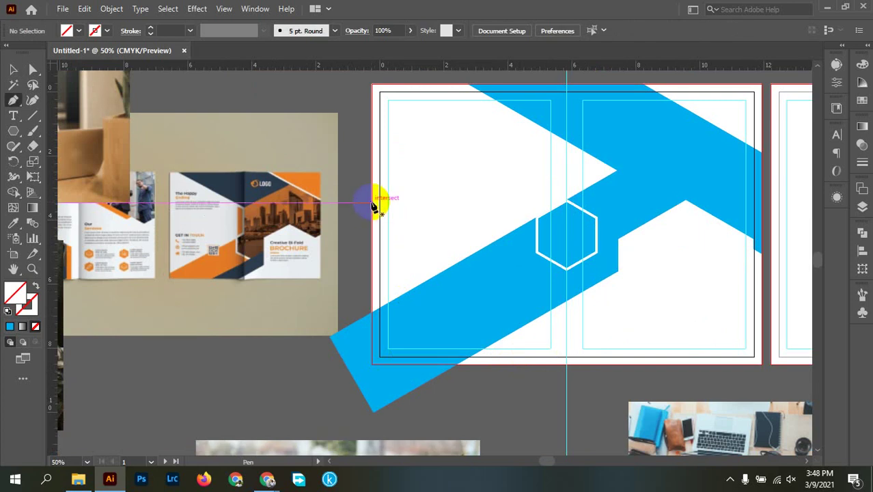
click(372, 203)
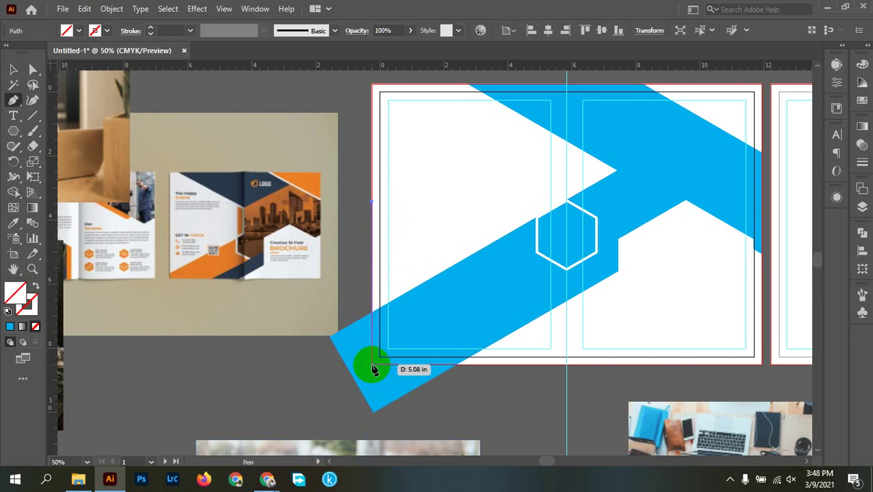
scroll(371, 369, up, 6)
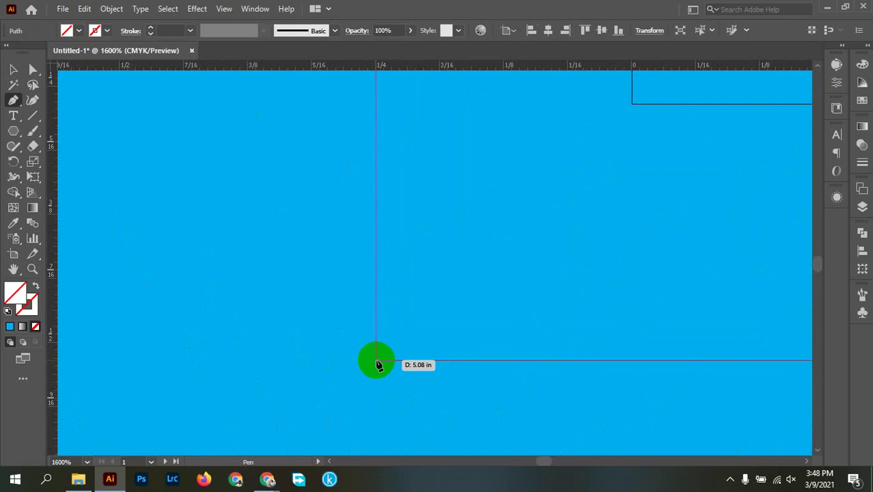
click(376, 360)
scroll(462, 378, down, 4)
drag(579, 373, 384, 332)
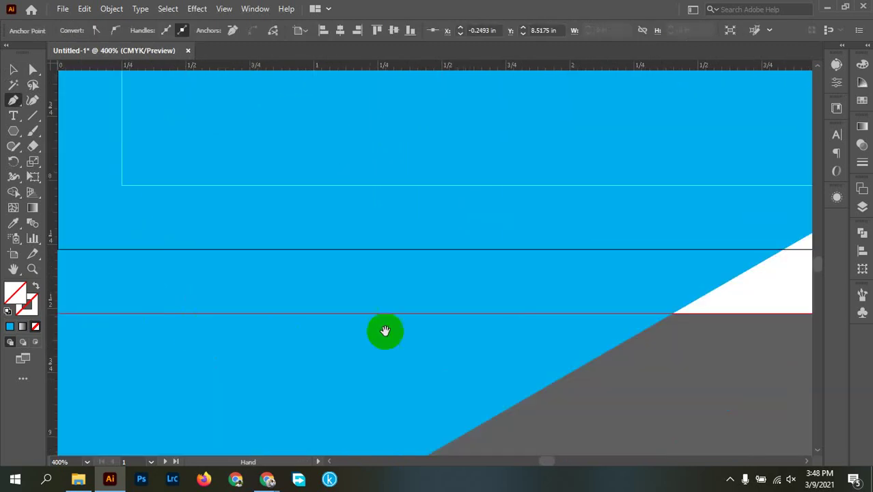
drag(562, 369, 468, 343)
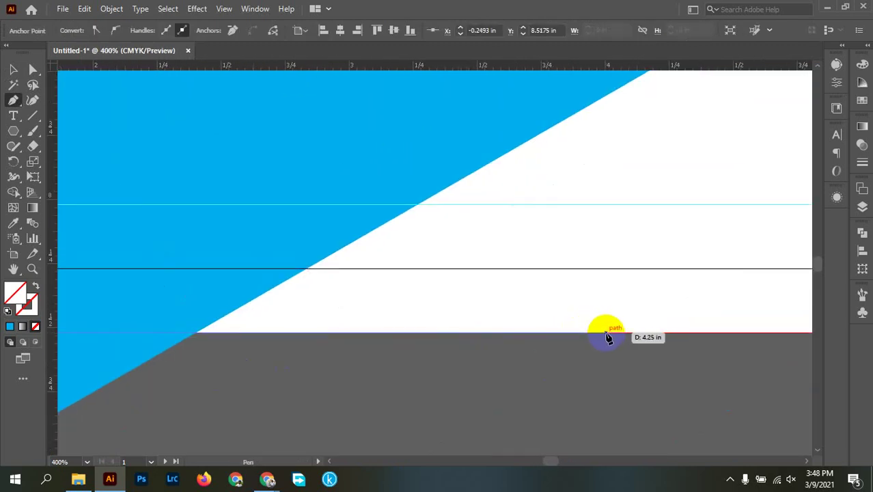
scroll(438, 334, down, 6)
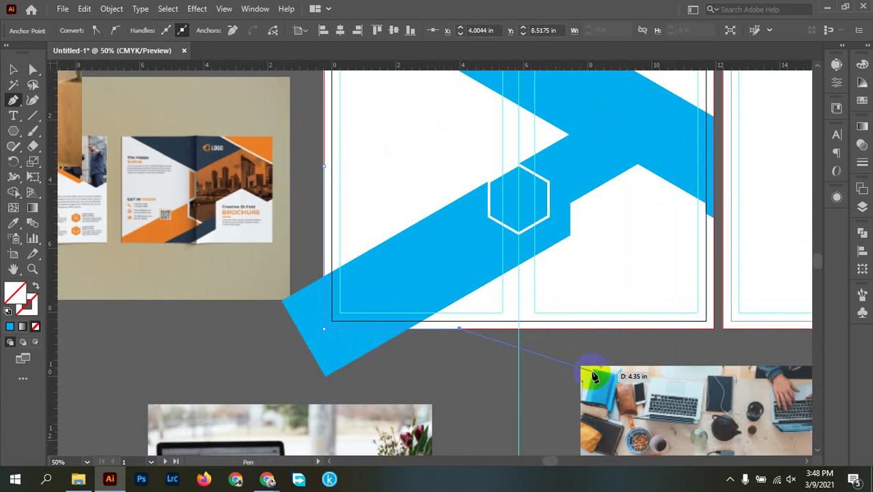
key(v)
click(472, 360)
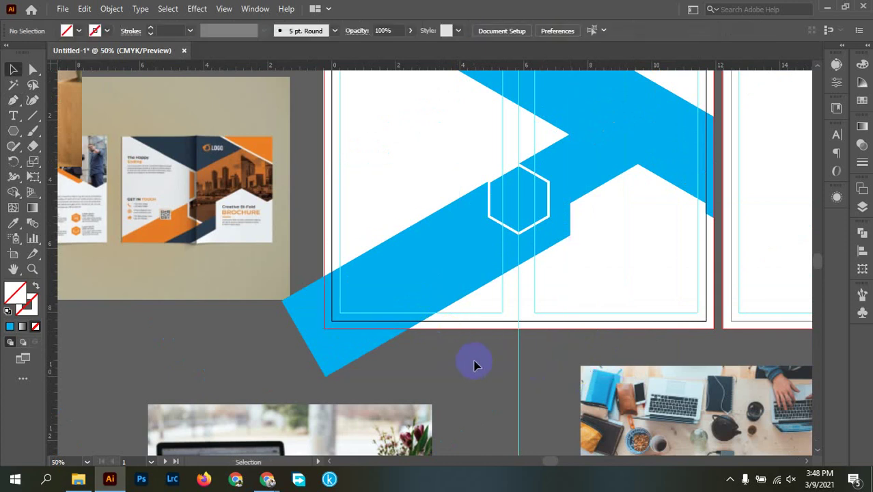
Select all the band, hexagon and dividing-line artwork on the first spread for splitting with Shape Builder.
drag(481, 365, 483, 349)
scroll(492, 347, down, 2)
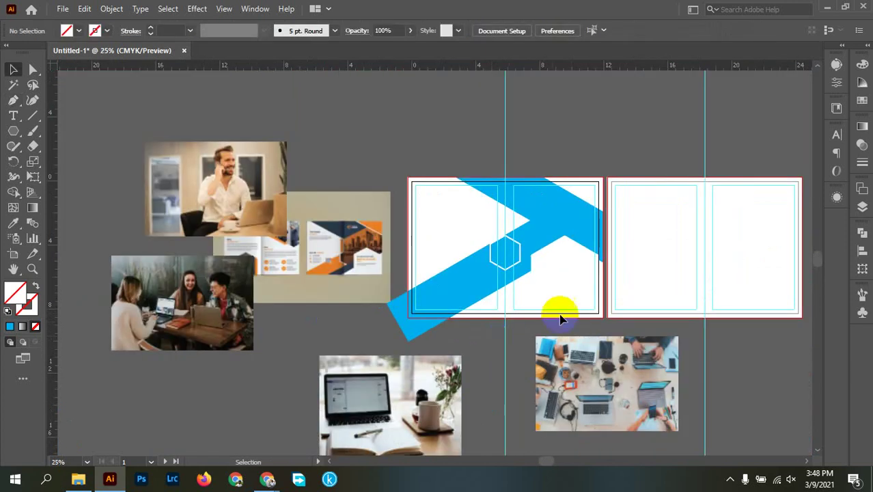
drag(560, 306, 547, 309)
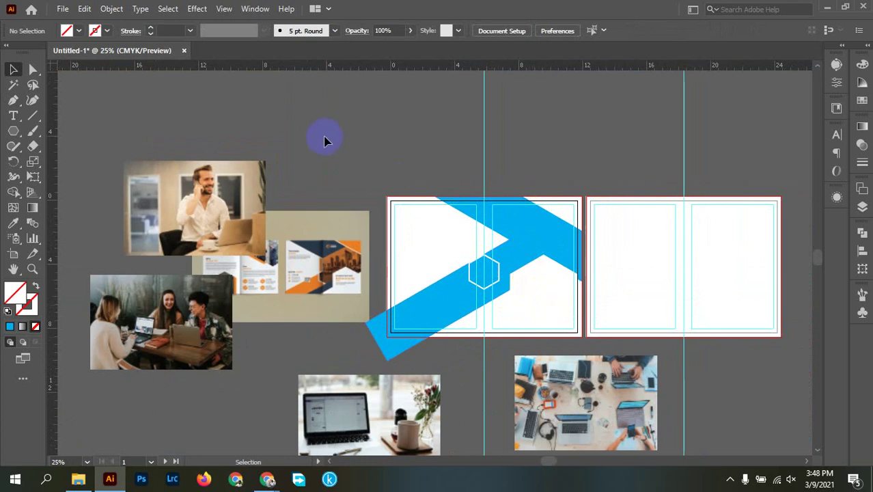
drag(376, 172, 595, 327)
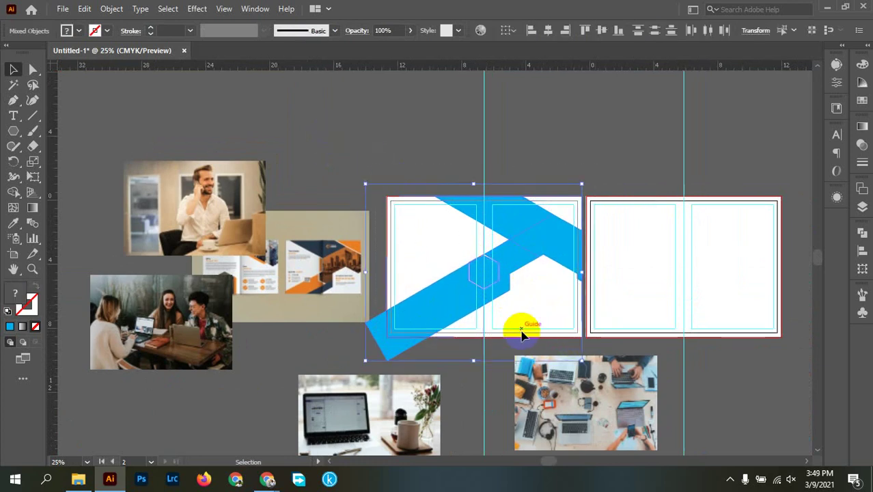
click(13, 193)
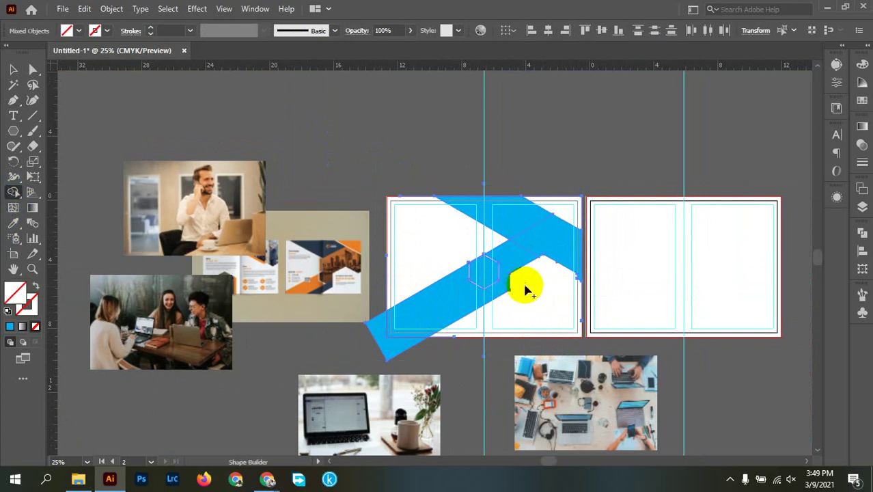
scroll(487, 215, up, 4)
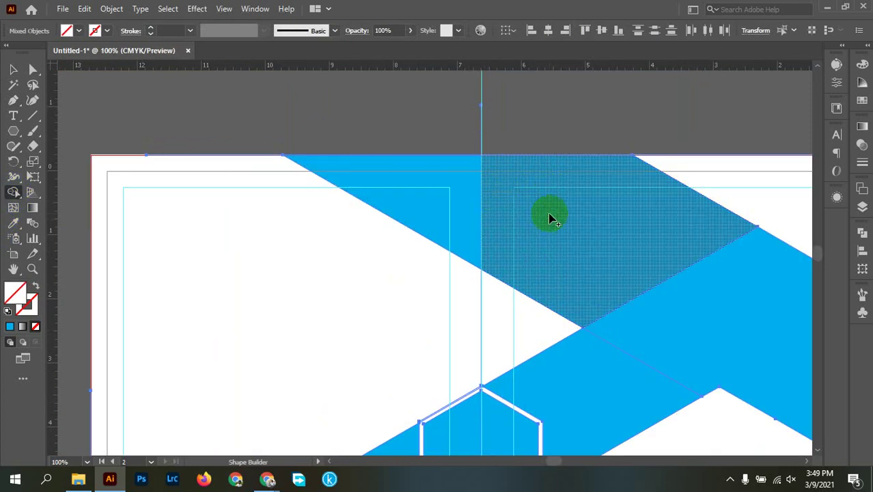
Try to merge the band regions right of the spread's centre line with Shape Builder, and undo the merge.
scroll(552, 219, down, 1)
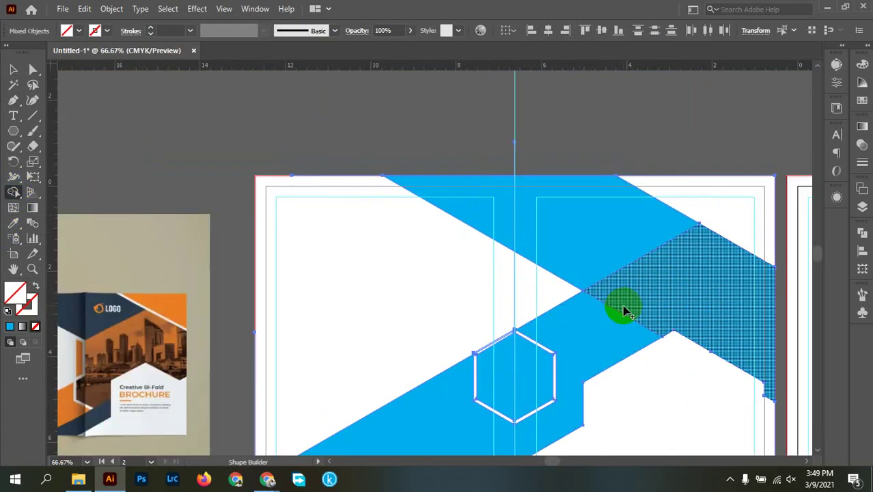
scroll(605, 357, down, 2)
scroll(606, 357, right, 1)
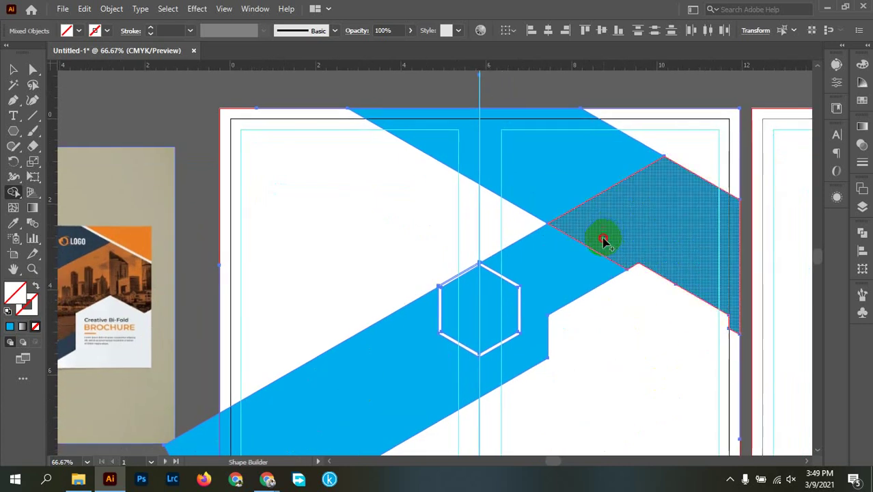
mouse_move(603, 241)
mouse_down()
mouse_move(568, 268)
mouse_move(584, 322)
mouse_up()
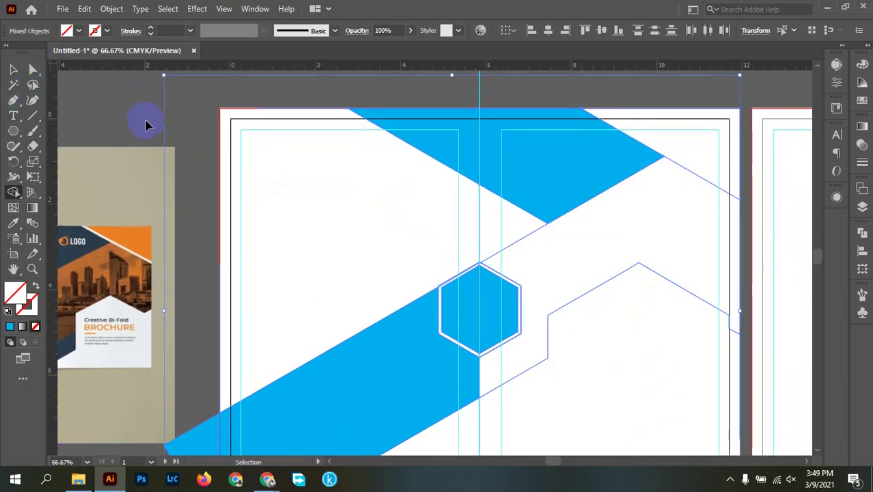
key(ctrl+z)
Remove the part of the diagonal band that overhangs the spread's lower-left bleed corner with Shape Builder.
key(space)
drag(662, 373, 620, 265)
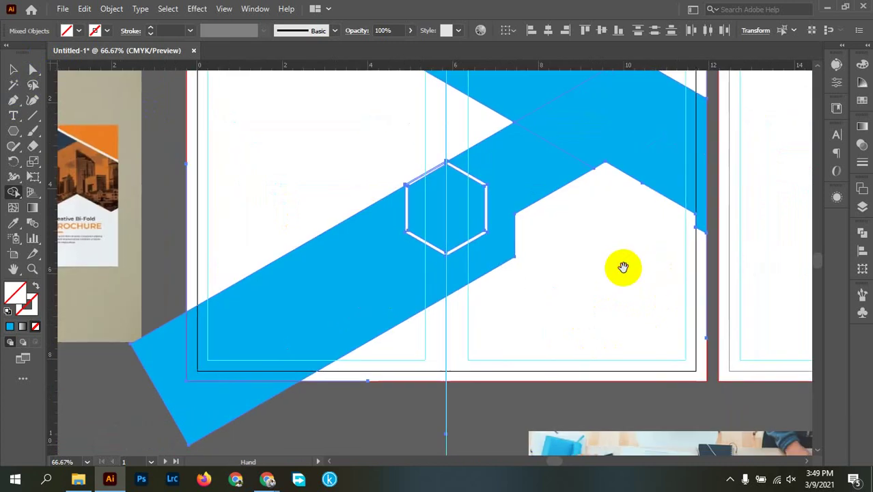
alt+click(169, 351)
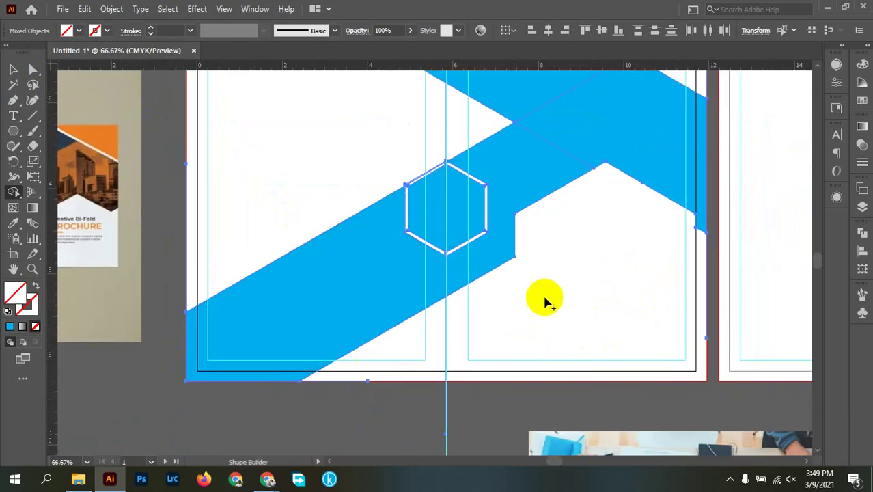
Merge the hexagon half and adjoining band regions right of the centre line into one shape with Shape Builder.
click(439, 200)
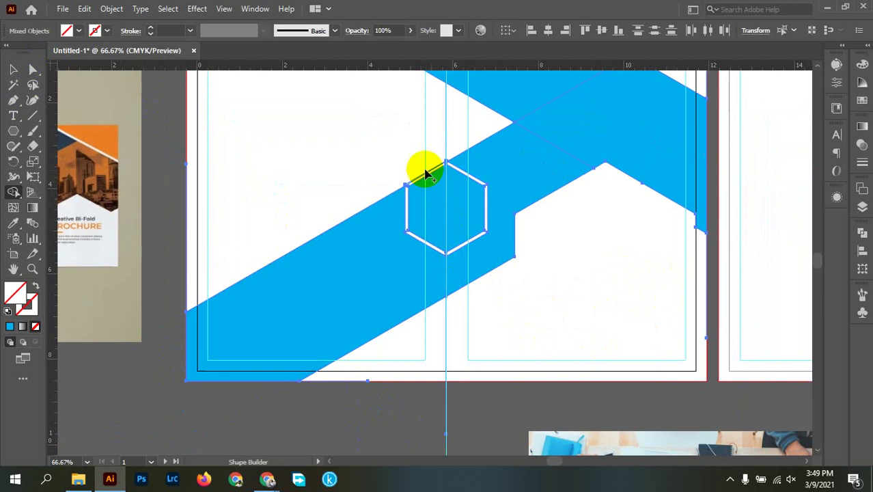
click(459, 185)
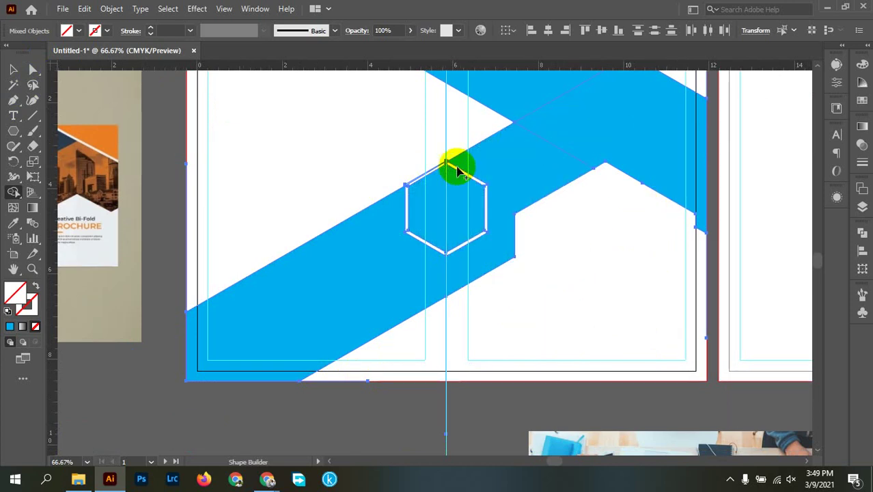
click(382, 230)
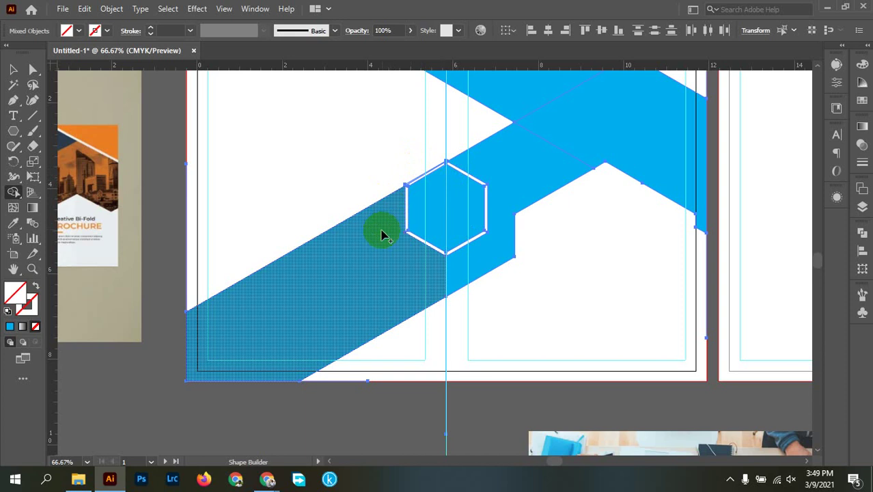
click(446, 226)
click(361, 205)
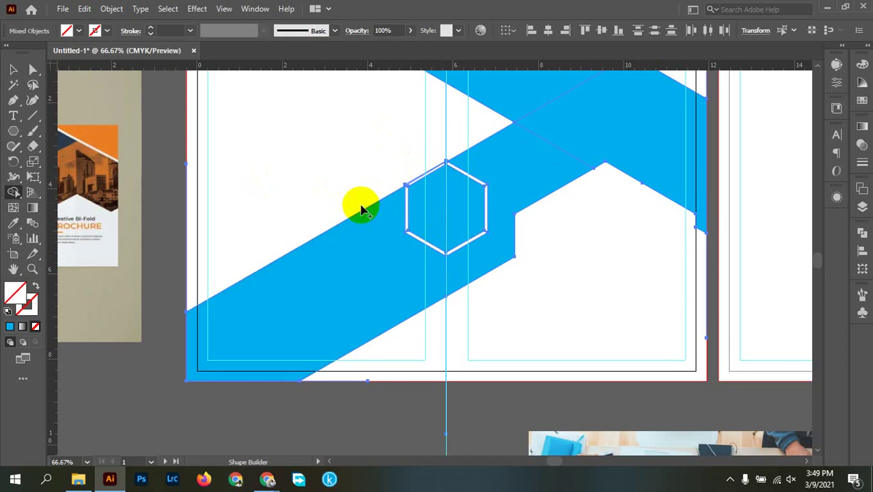
click(335, 220)
click(459, 215)
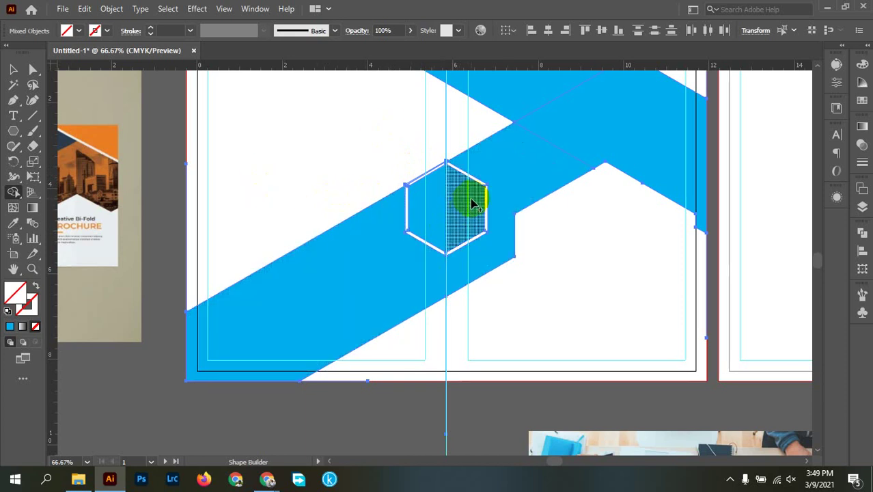
mouse_move(471, 179)
mouse_down()
mouse_move(489, 184)
mouse_move(572, 138)
mouse_up()
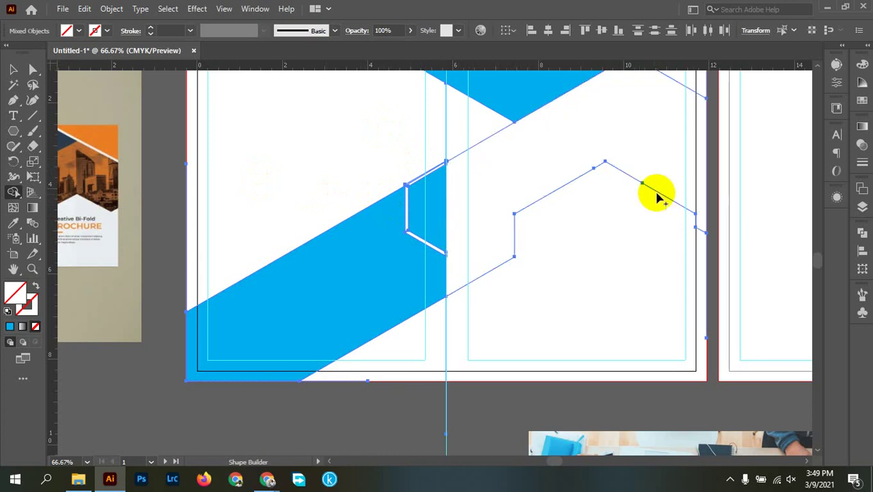
Fill the group holding the merged right-hand shape and the half-hexagon outline with the cyan-blue swatch.
click(12, 70)
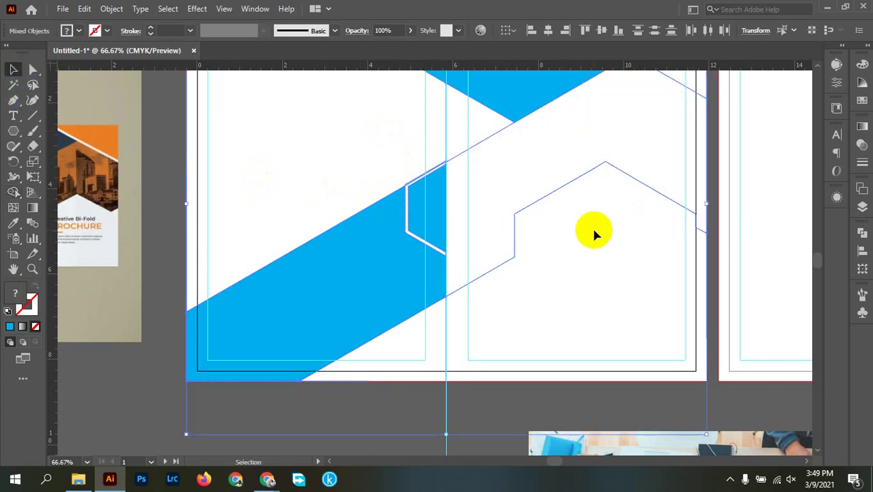
click(623, 228)
click(593, 143)
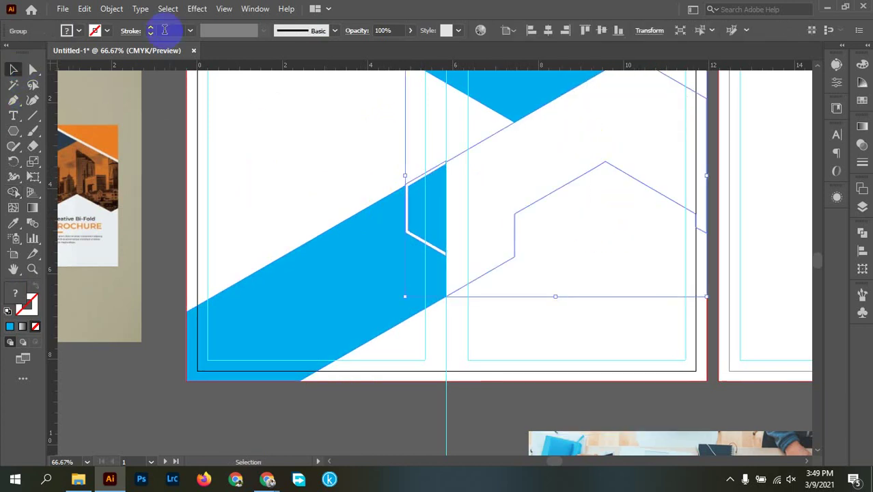
click(78, 30)
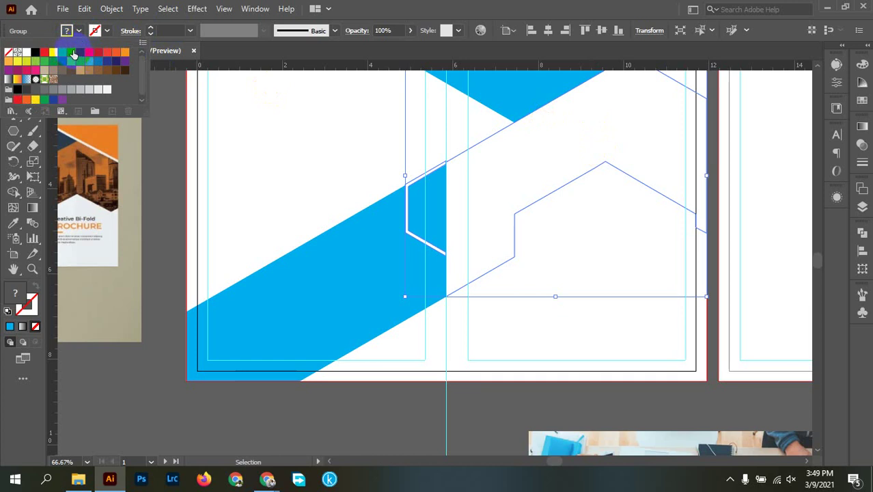
click(72, 53)
click(340, 131)
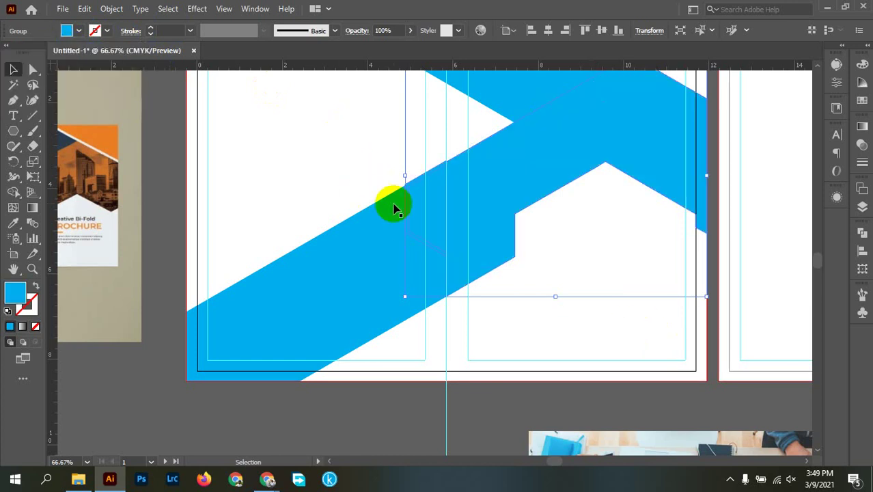
click(316, 130)
Ungroup the half-hexagon outline from the merged right-hand band shape.
click(408, 222)
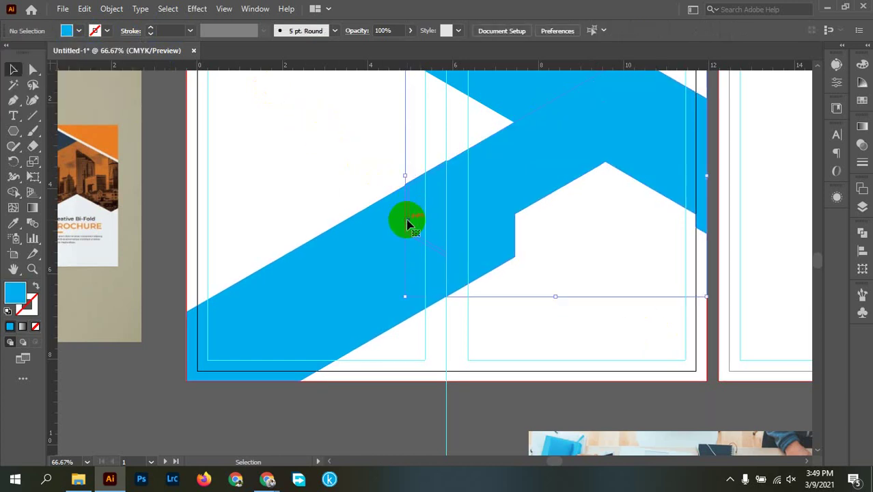
right_click(407, 222)
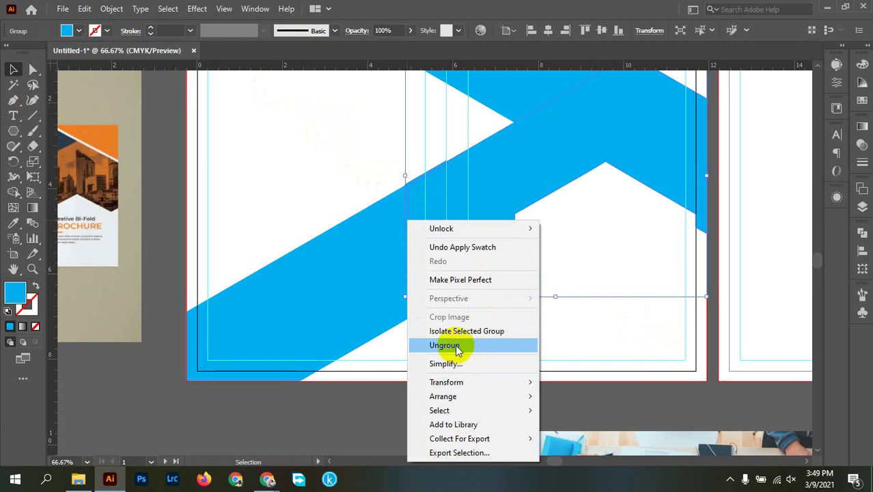
click(456, 346)
click(544, 241)
Fill the half-hexagon outline beside the spread's centre line with white.
click(419, 237)
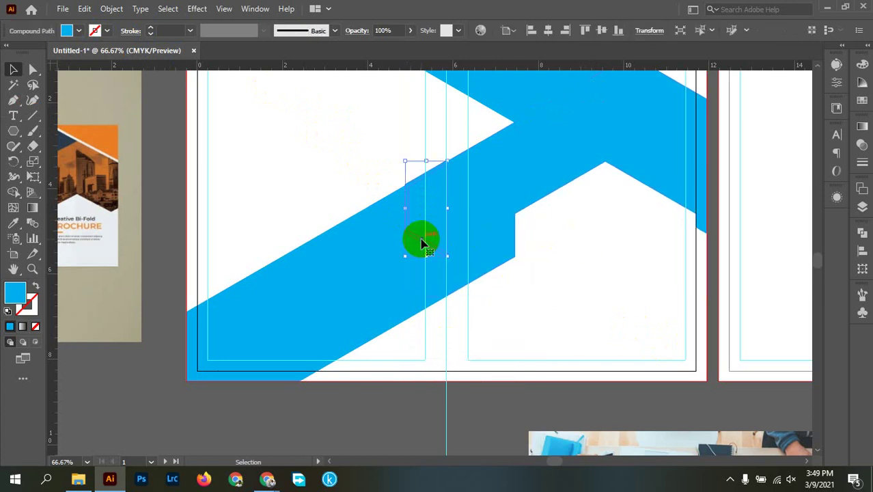
click(79, 31)
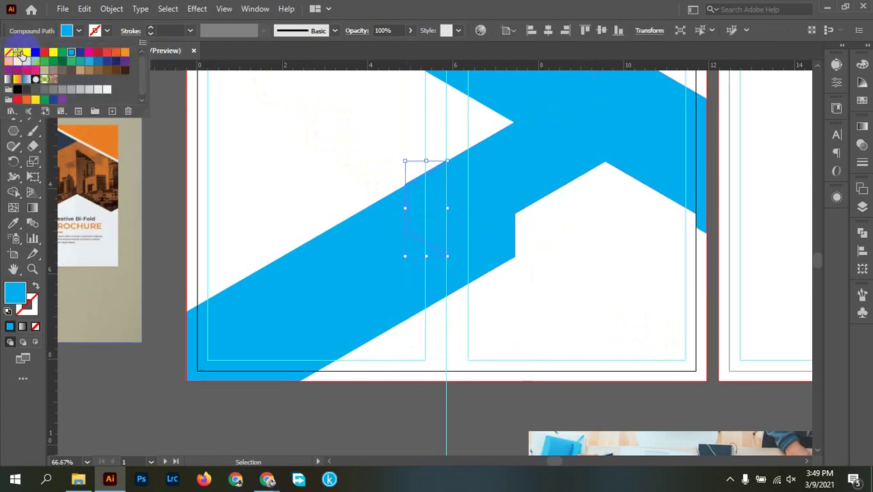
click(27, 60)
click(341, 160)
click(342, 160)
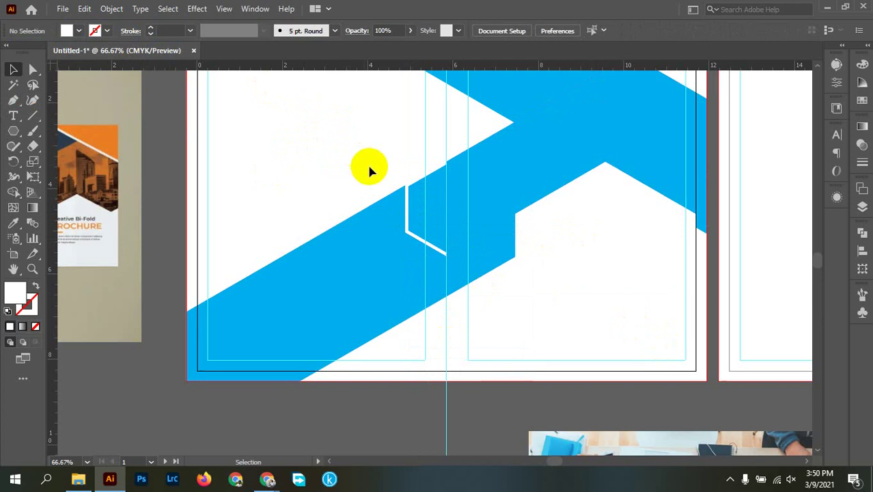
Stretch the top of the white half-hexagon outline slightly upward, beyond the diagonal band's upper edge.
click(421, 181)
scroll(422, 179, up, 2)
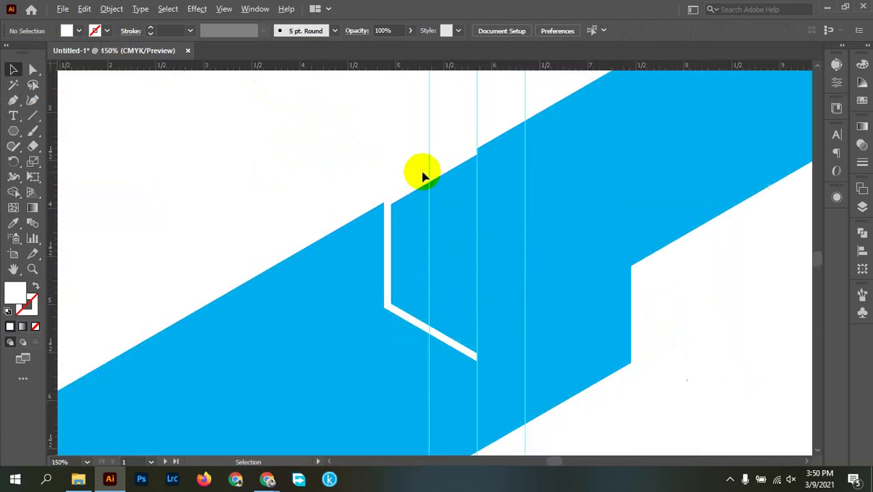
scroll(423, 167, up, 2)
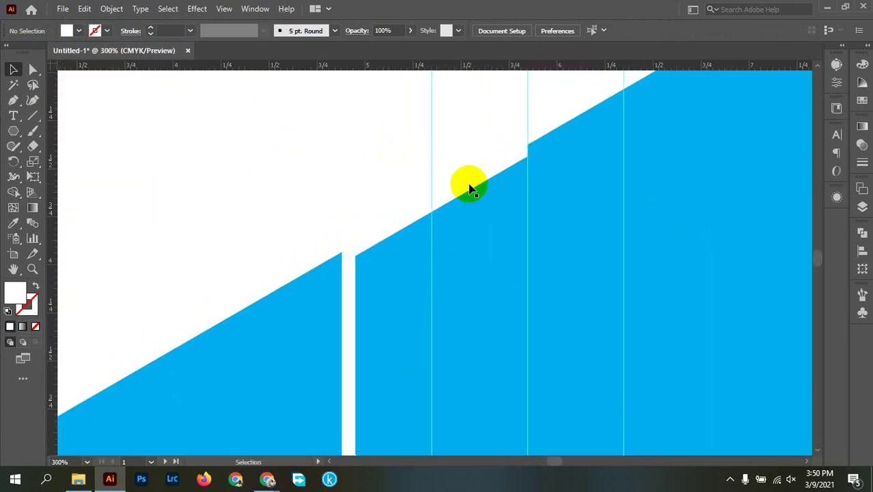
click(469, 185)
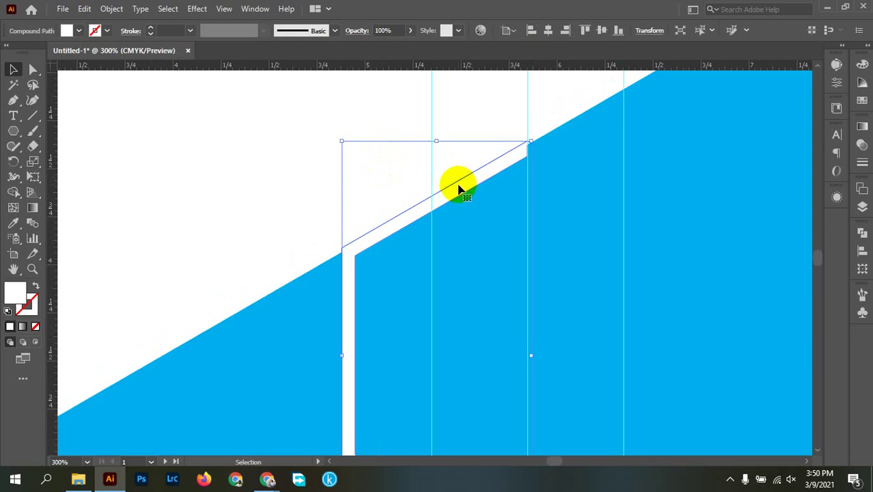
drag(434, 142, 430, 129)
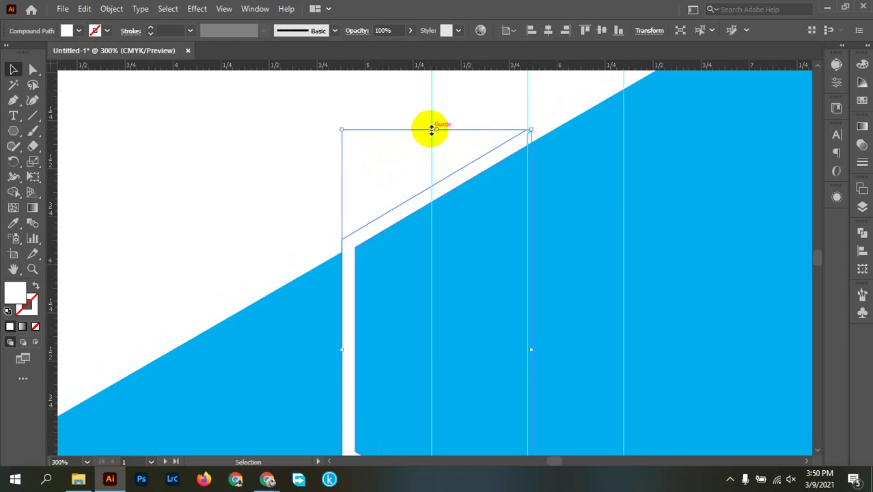
scroll(546, 136, up, 6)
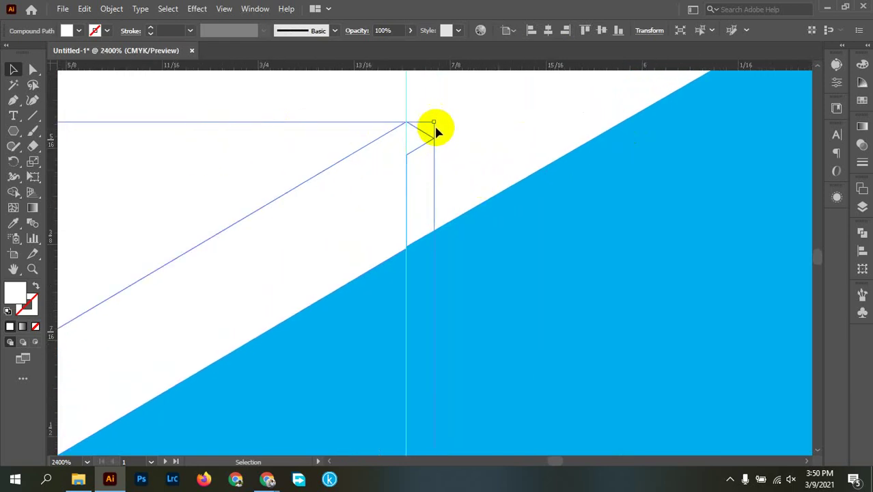
drag(436, 122, 436, 120)
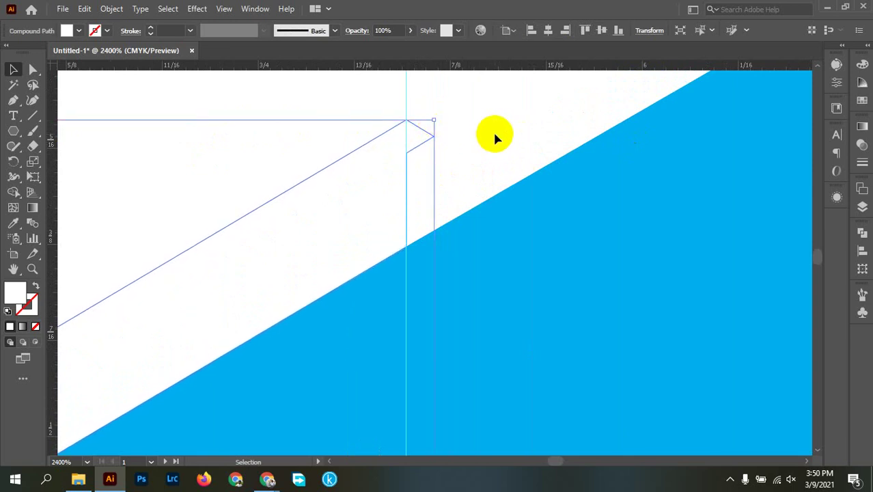
click(493, 131)
scroll(493, 131, down, 8)
scroll(495, 137, down, 1)
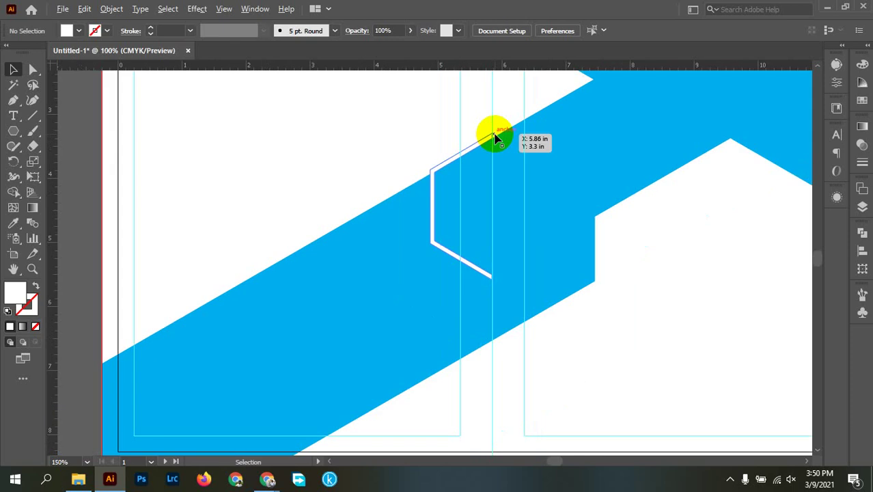
Undo the upward stretch and the white fill of the half-hexagon outline.
click(482, 274)
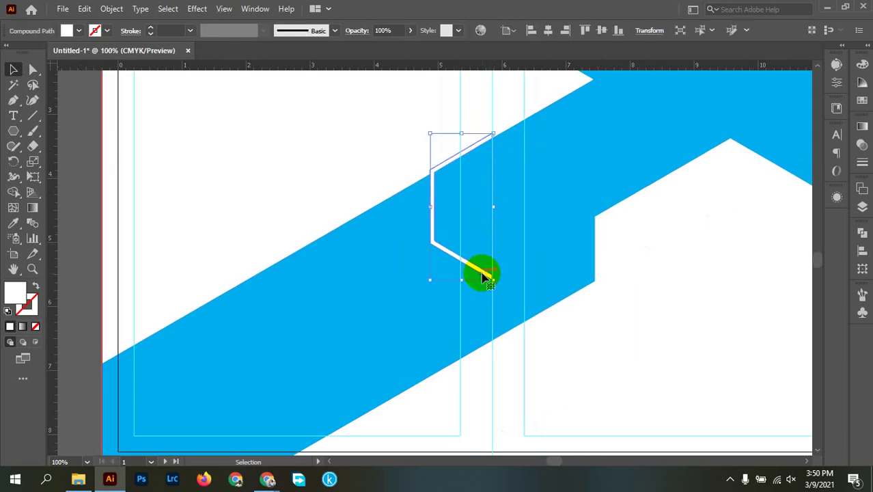
click(535, 286)
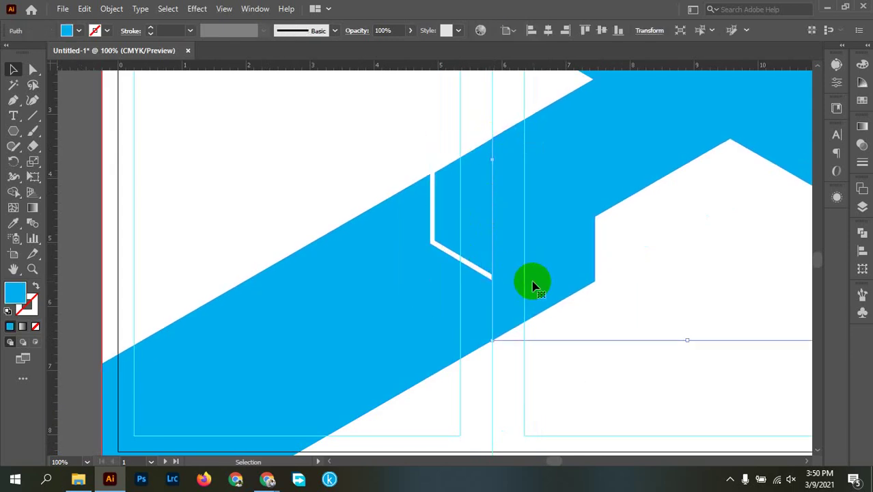
ctrl+click(481, 273)
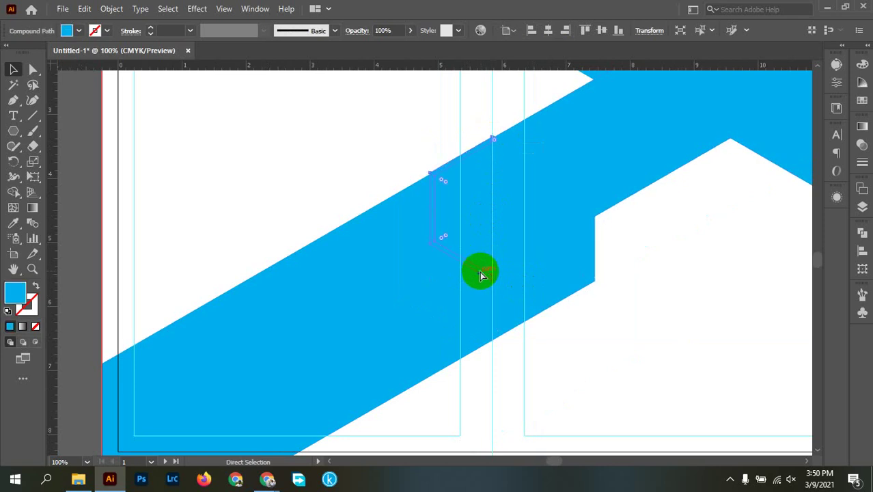
Examine the white hexagon outline where it meets the diagonal band's upper edge.
click(481, 273)
shift+click(480, 273)
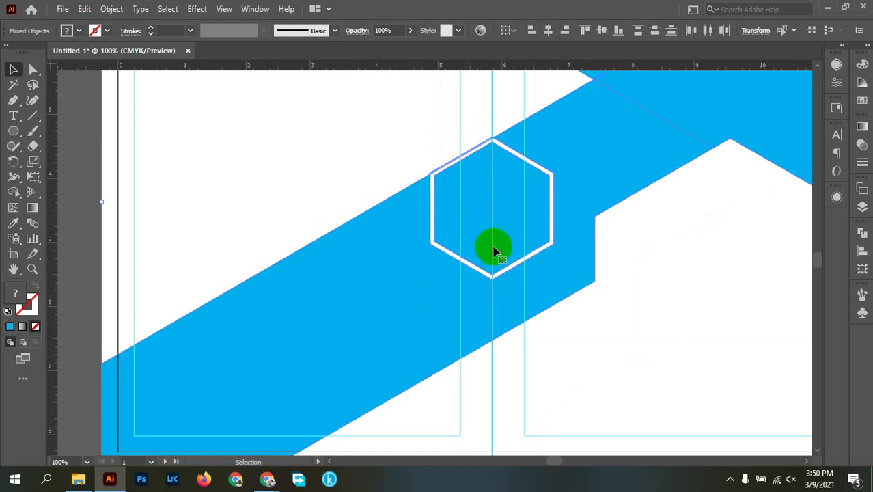
scroll(499, 148, up, 5)
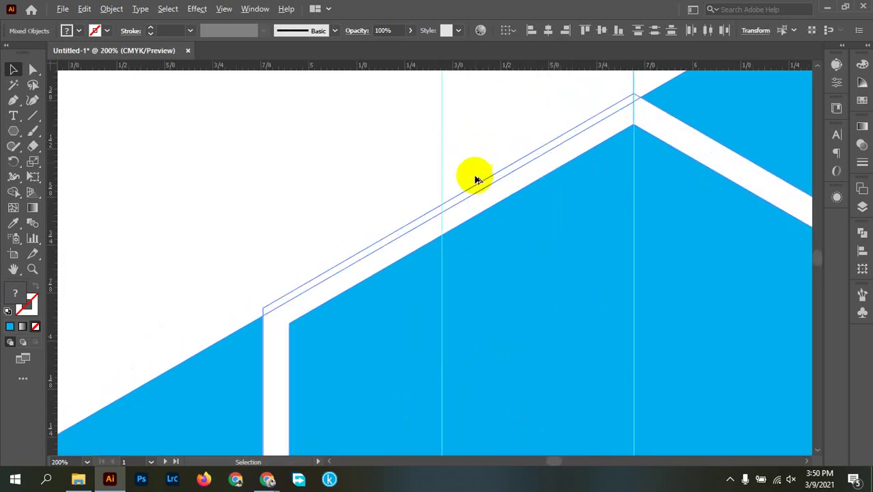
scroll(398, 233, up, 3)
scroll(376, 263, down, 3)
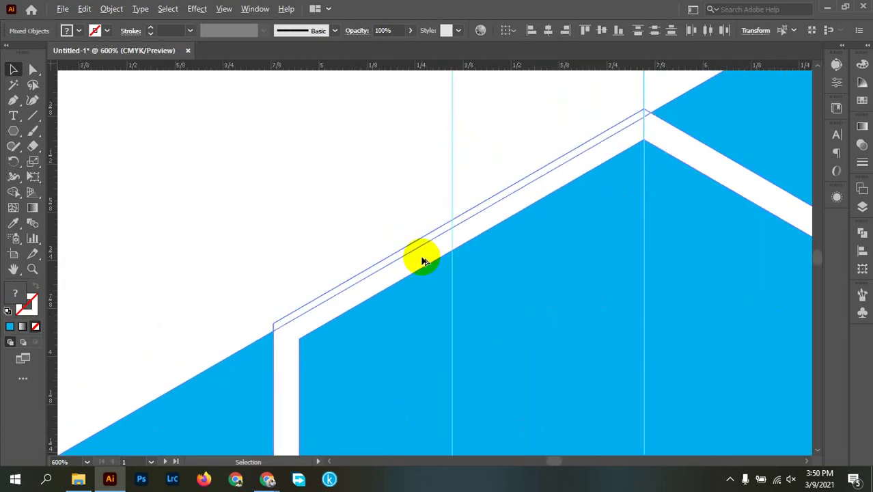
scroll(423, 261, down, 4)
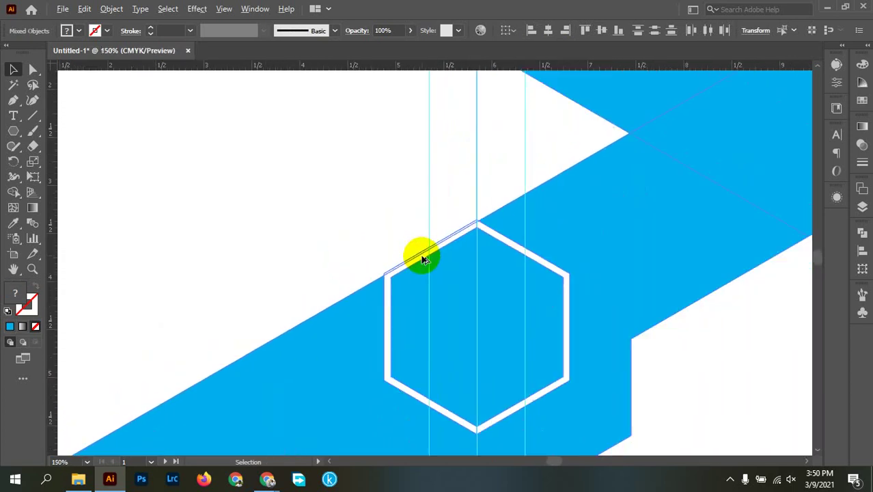
scroll(423, 260, down, 2)
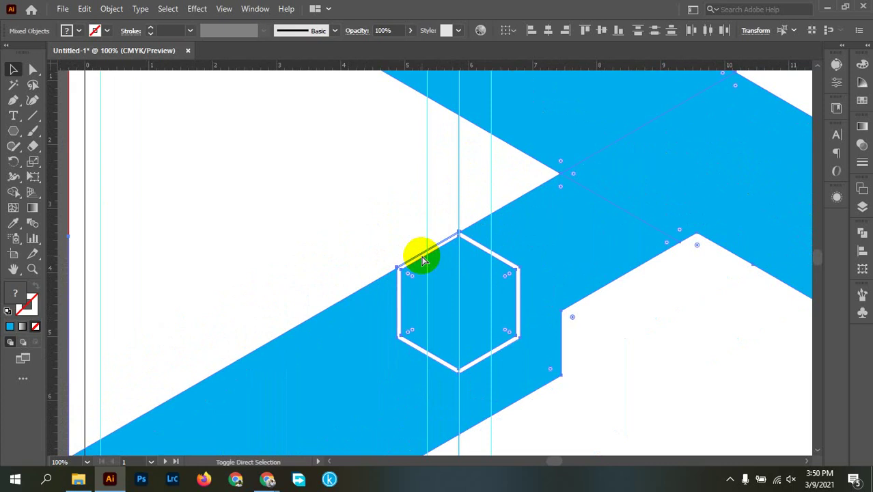
Restore the white fill and the upward stretch of the half-hexagon outline beside the spread's centre line.
key(ctrl+z)
key(ctrl+z)
key(ctrl+z)
key(ctrl+z)
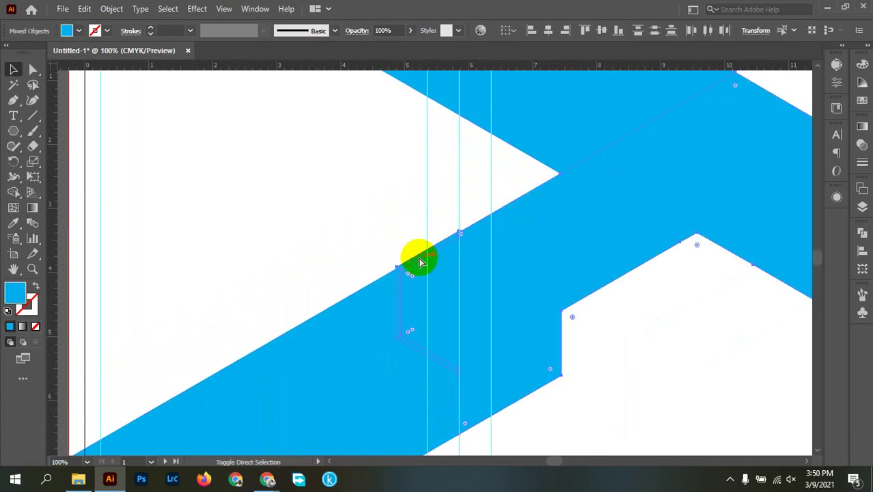
click(420, 261)
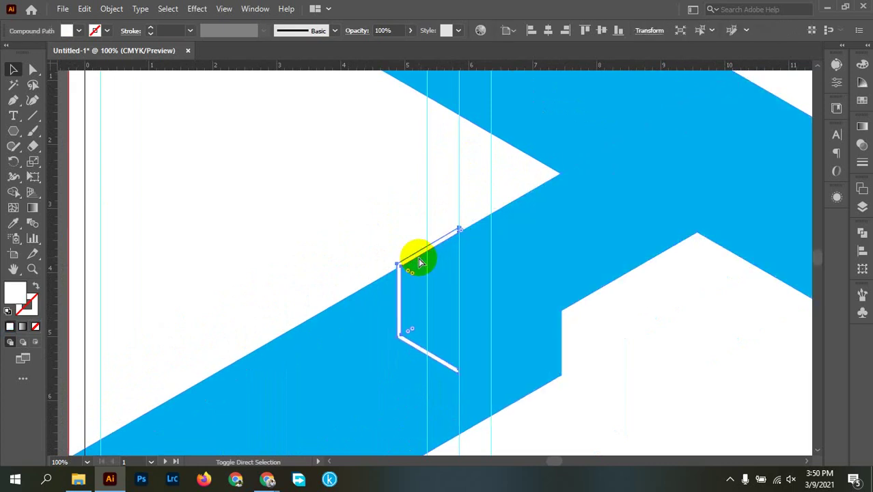
click(349, 238)
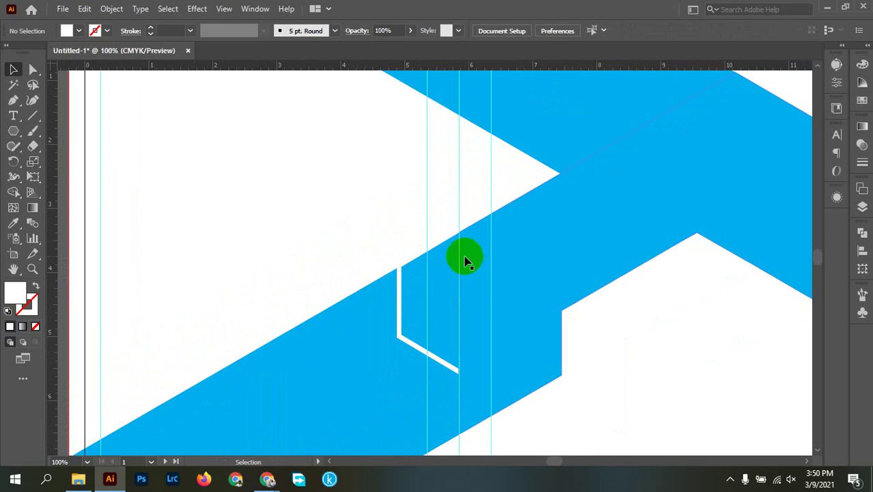
Examine the diagonal band's upper edge at the spread's centre line at high magnification for gaps or misalignment.
scroll(463, 256, up, 3)
scroll(457, 237, up, 6)
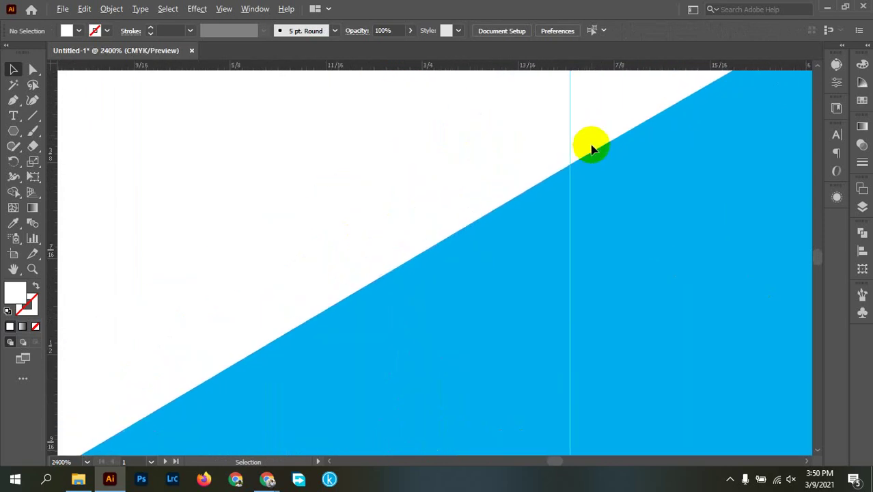
scroll(577, 150, down, 6)
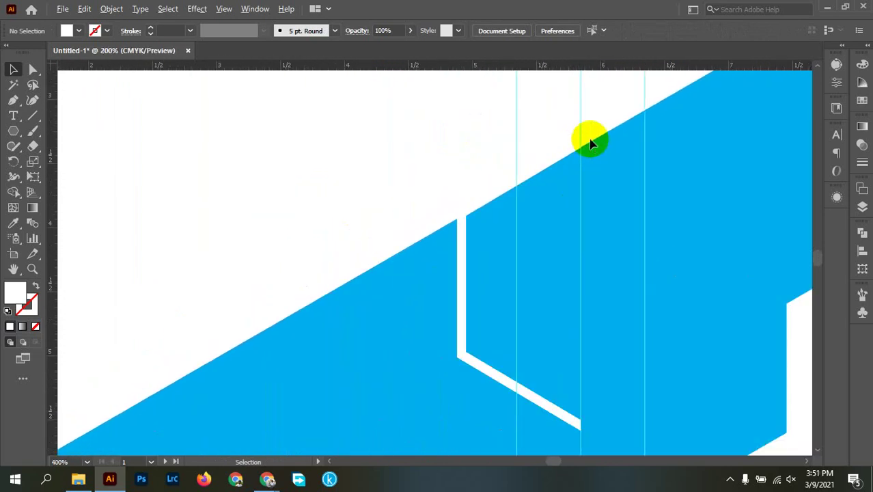
scroll(535, 167, down, 2)
scroll(545, 166, up, 4)
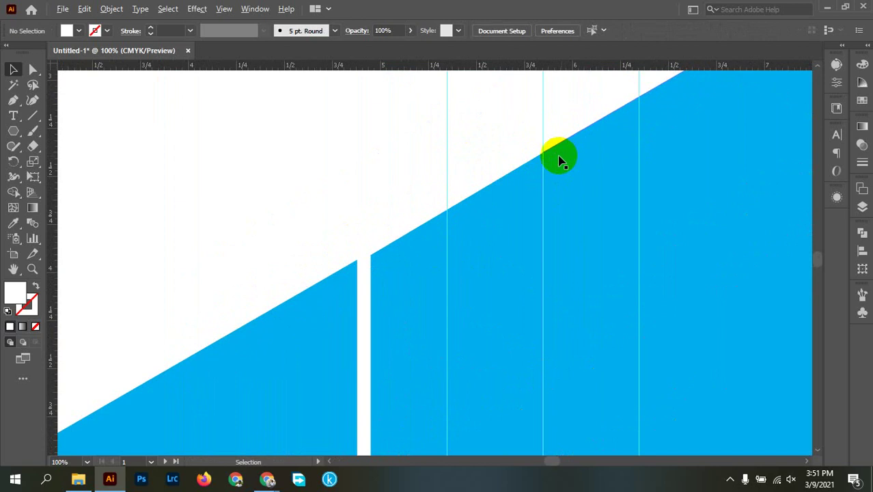
scroll(439, 169, up, 10)
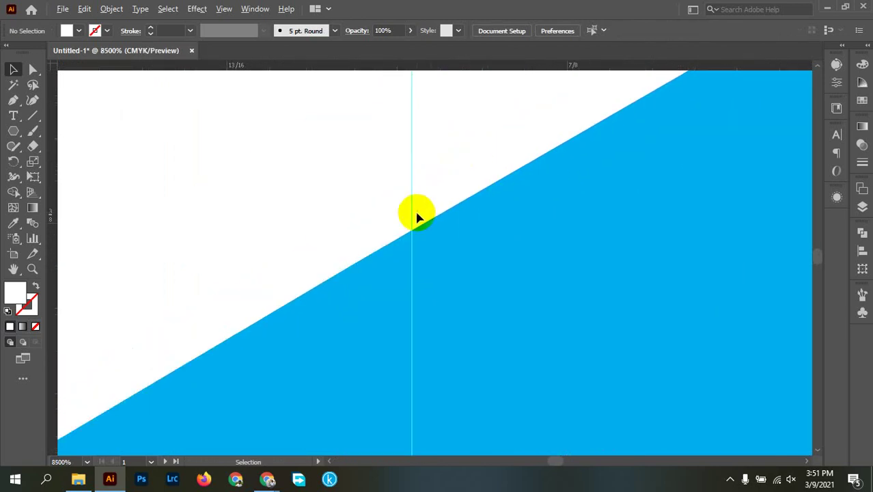
scroll(409, 224, down, 15)
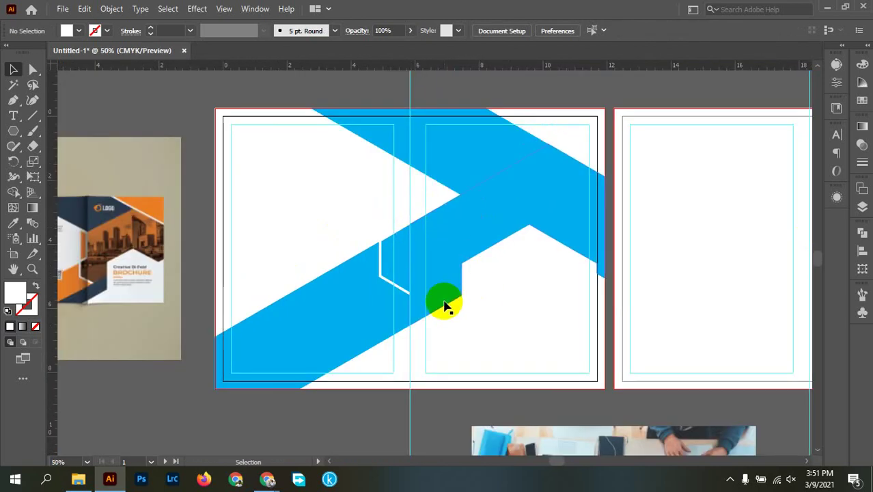
drag(511, 281, 503, 320)
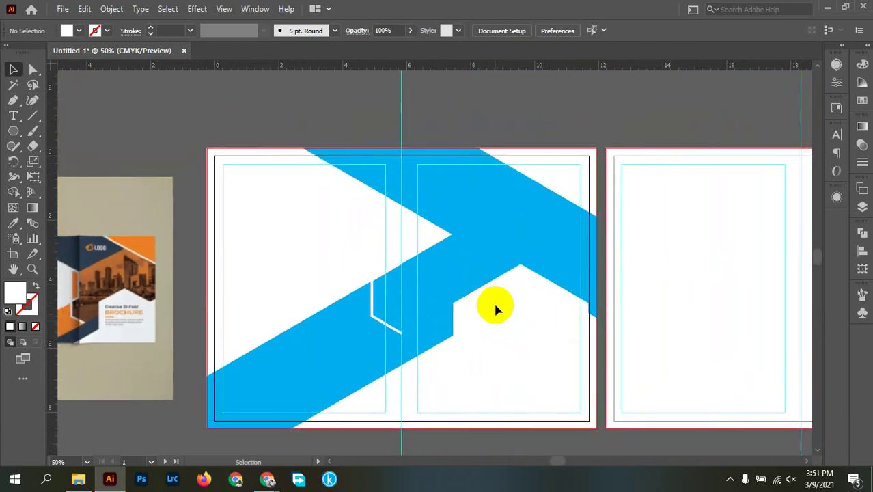
click(432, 289)
click(519, 255)
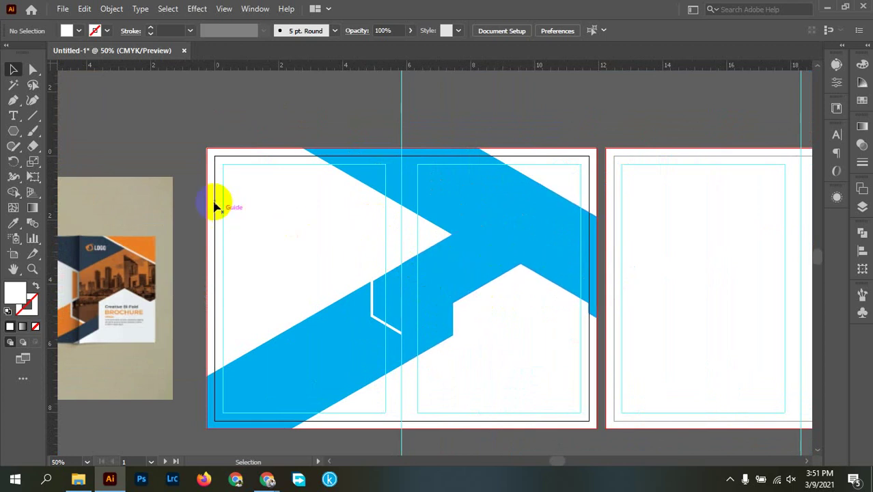
click(489, 238)
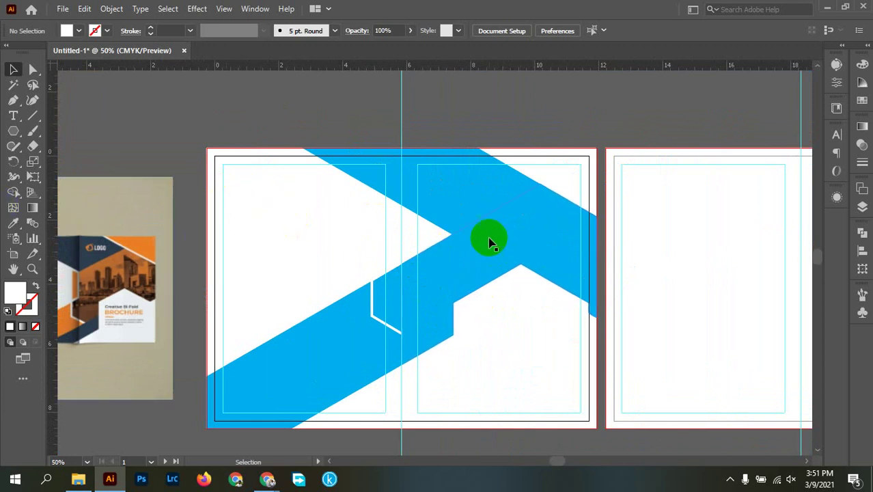
click(413, 200)
click(380, 323)
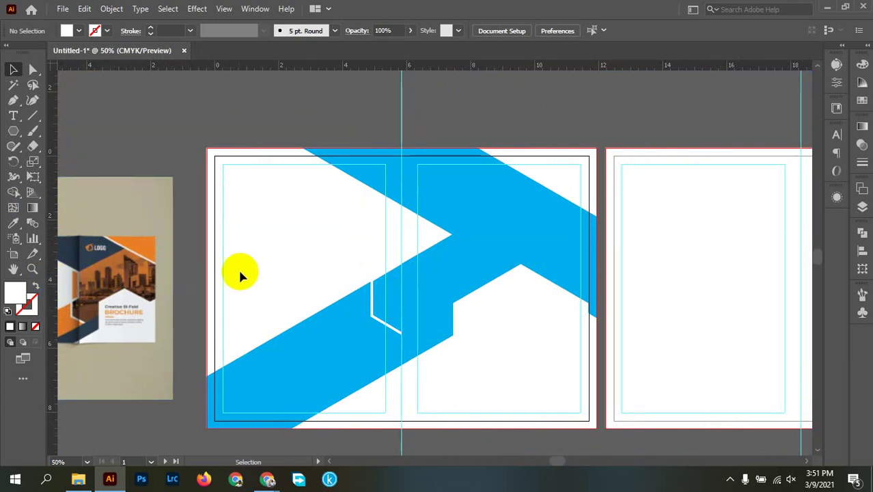
Fill the band piece at the top of the spread, above the diagonal band, with dark blue.
drag(284, 257, 372, 280)
click(496, 208)
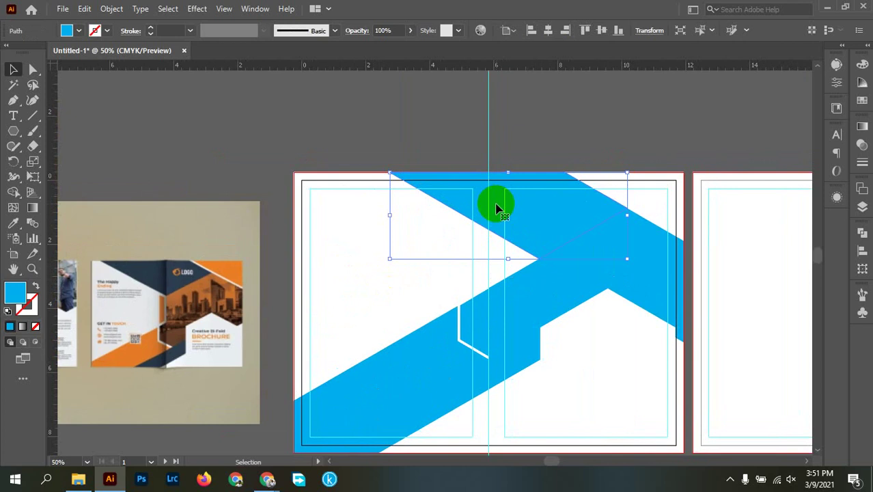
click(636, 267)
click(461, 189)
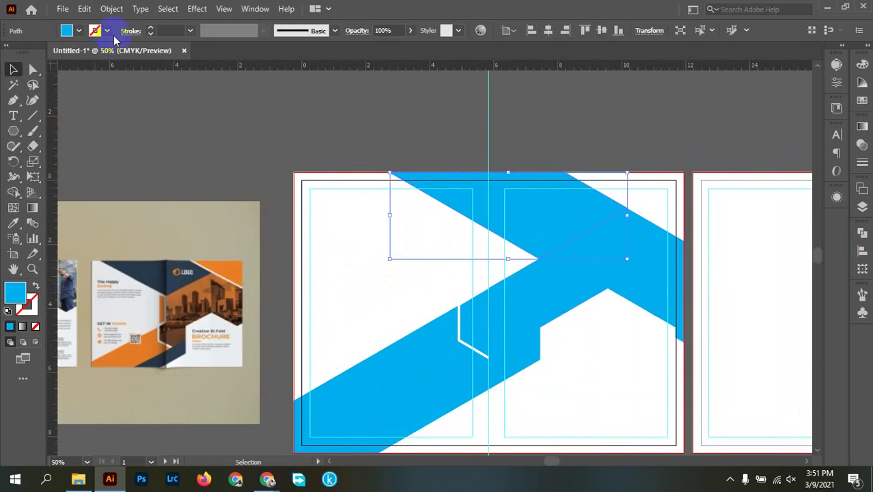
click(80, 31)
click(81, 52)
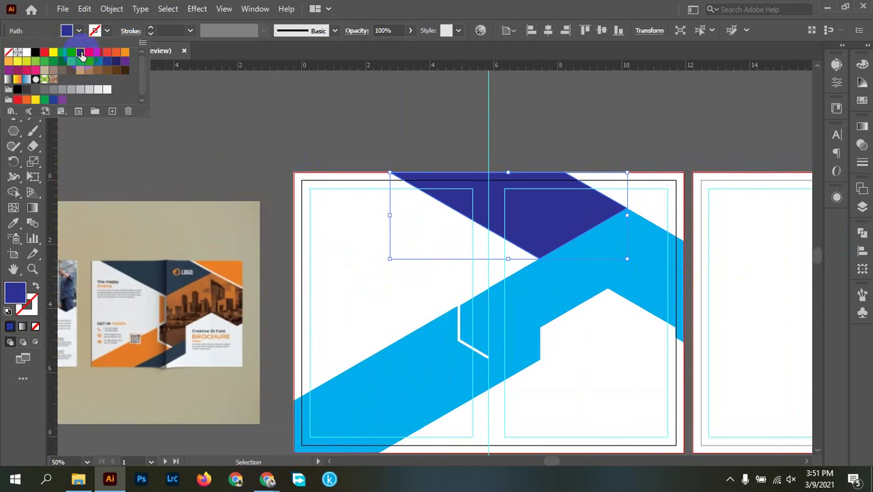
click(606, 142)
click(668, 205)
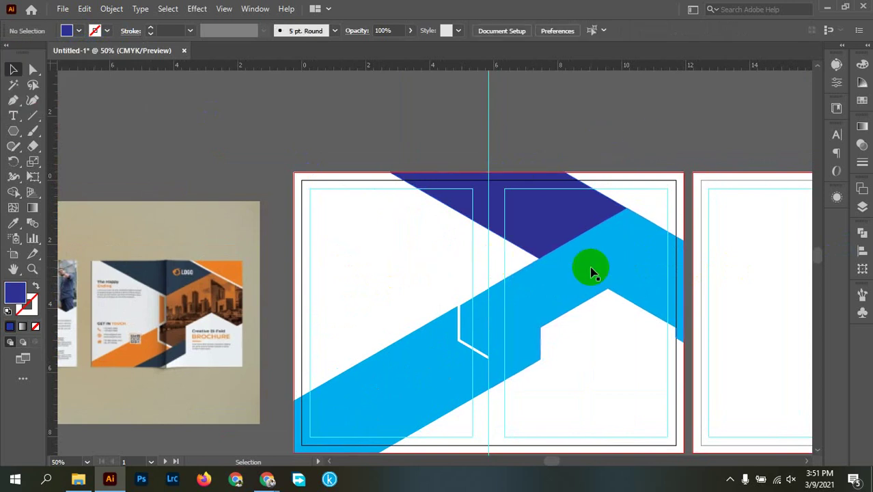
Move the right-hand light-blue band piece away from the centre line and undo the move.
click(517, 328)
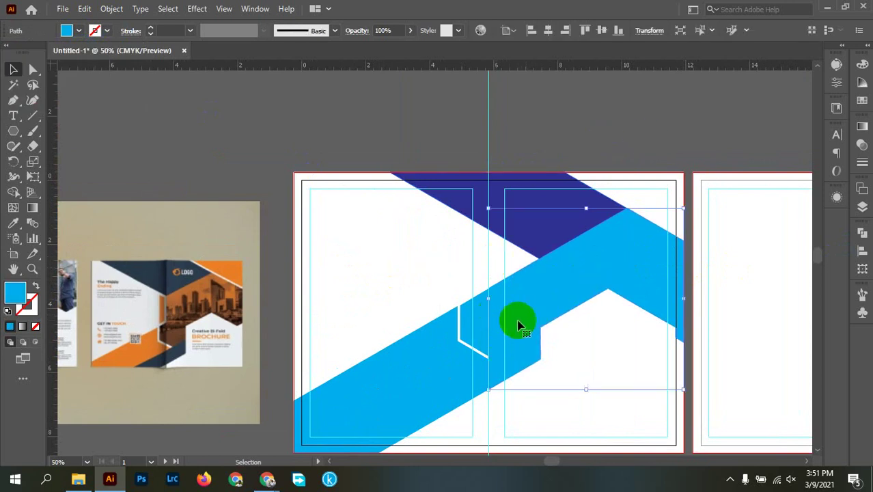
drag(510, 323, 569, 343)
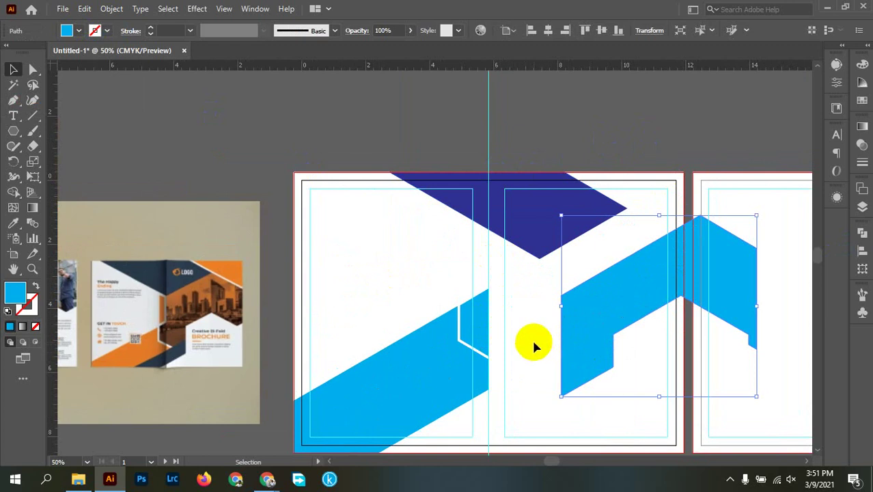
key(a)
key(ctrl+z)
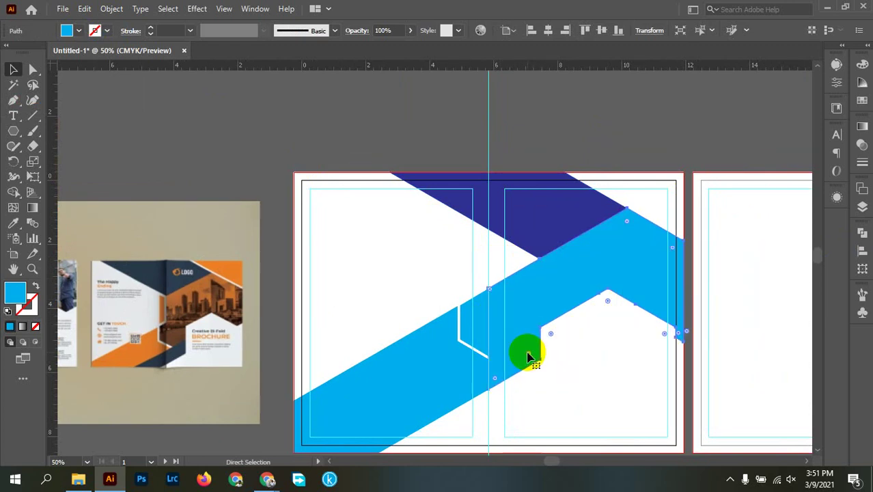
Move the left-hand and right-hand light-blue band pieces together to the right and undo the move.
key(v)
shift+click(472, 334)
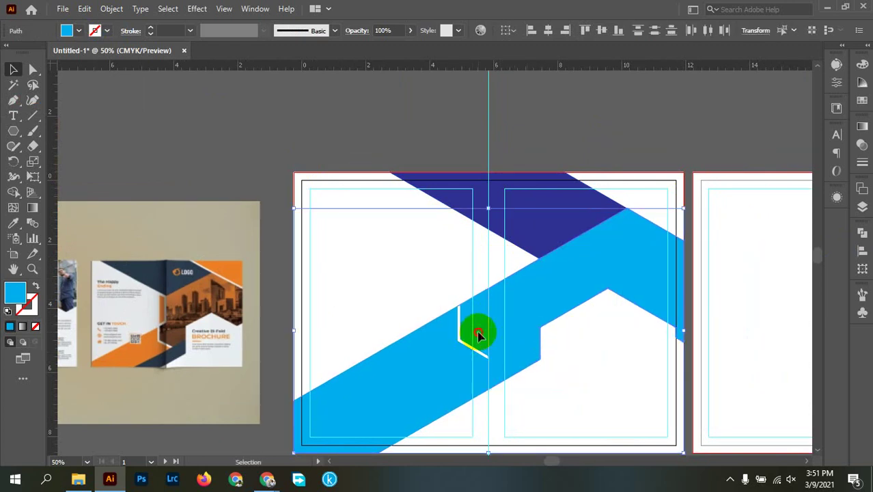
drag(478, 334, 551, 343)
key(a)
key(ctrl+z)
key(v)
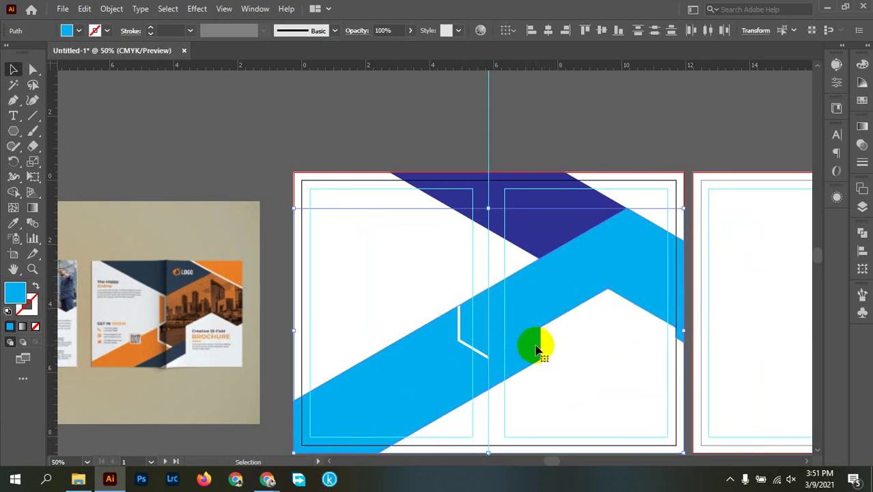
click(291, 137)
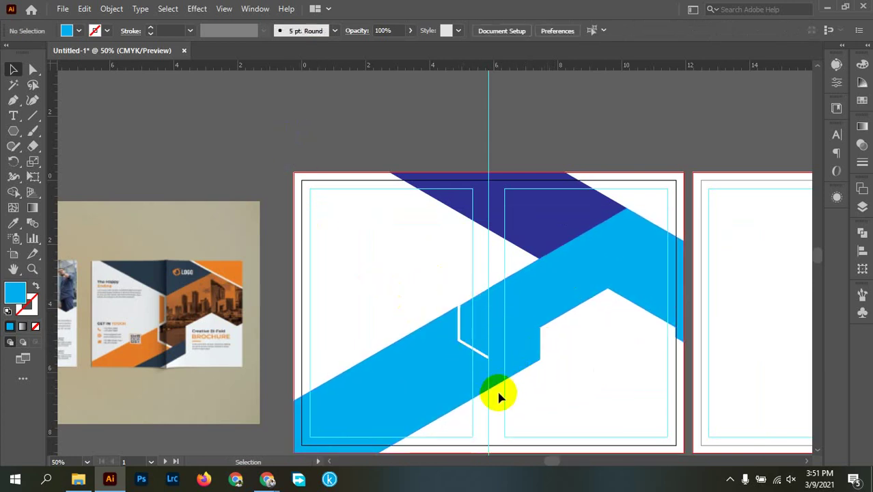
Delete the stray path without fill or stroke lying on the centre line above the diagonal band.
mouse_move(492, 393)
mouse_down()
mouse_move(489, 167)
mouse_move(535, 168)
mouse_up()
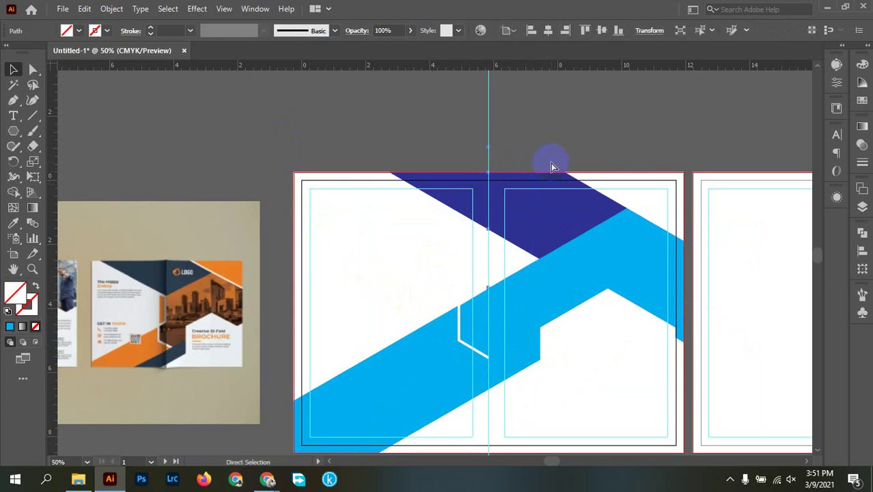
key(v)
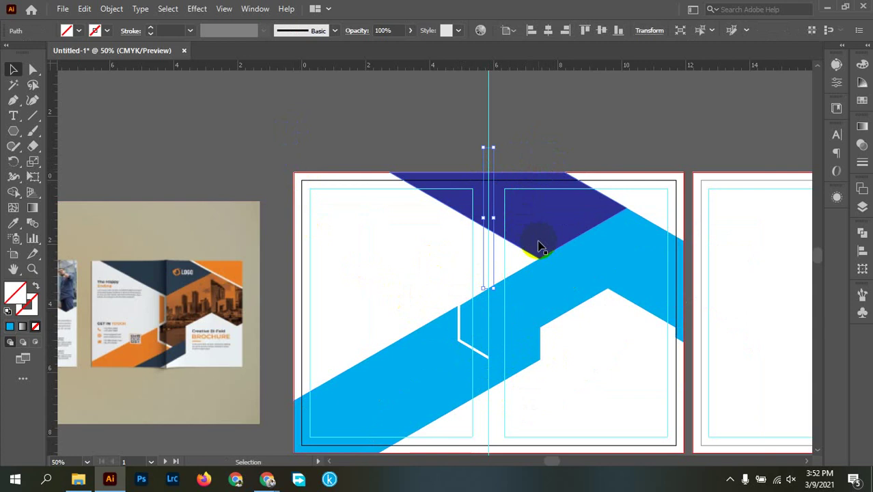
click(538, 247)
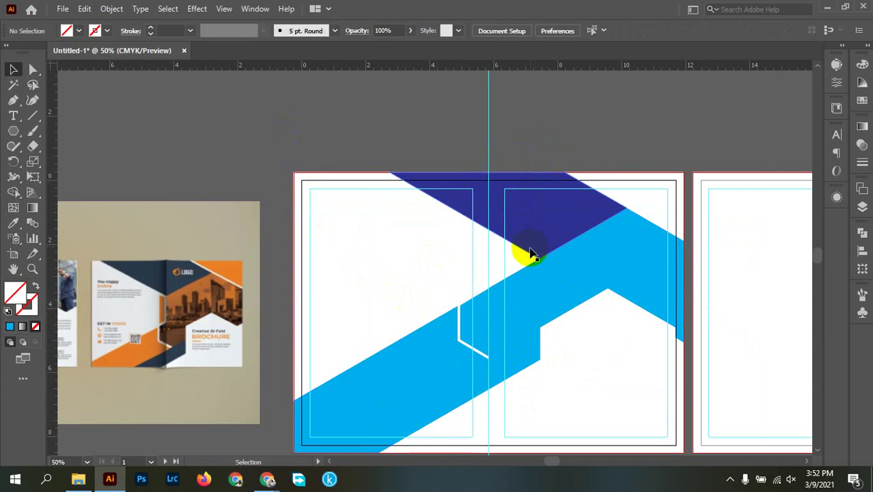
click(503, 424)
click(521, 419)
Test-move the right-hand light-blue band piece and undo it, inspecting the white outline's lower end at the centre line.
drag(493, 360, 553, 341)
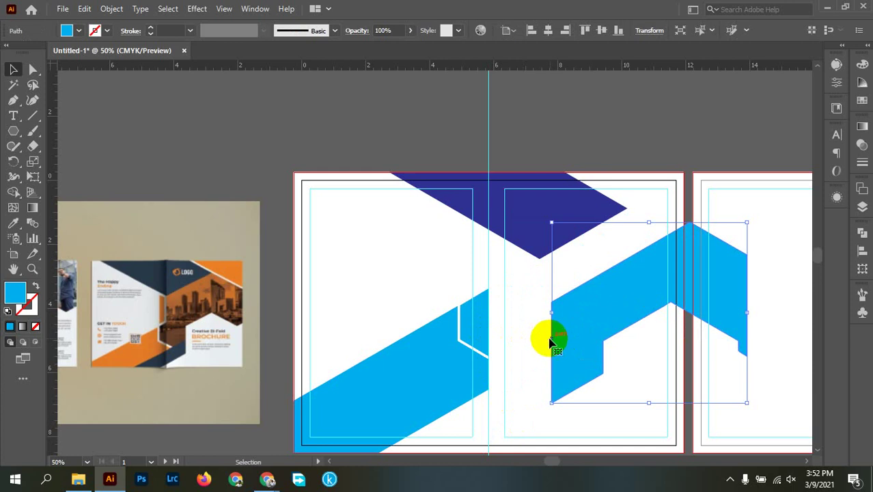
key(ctrl+z)
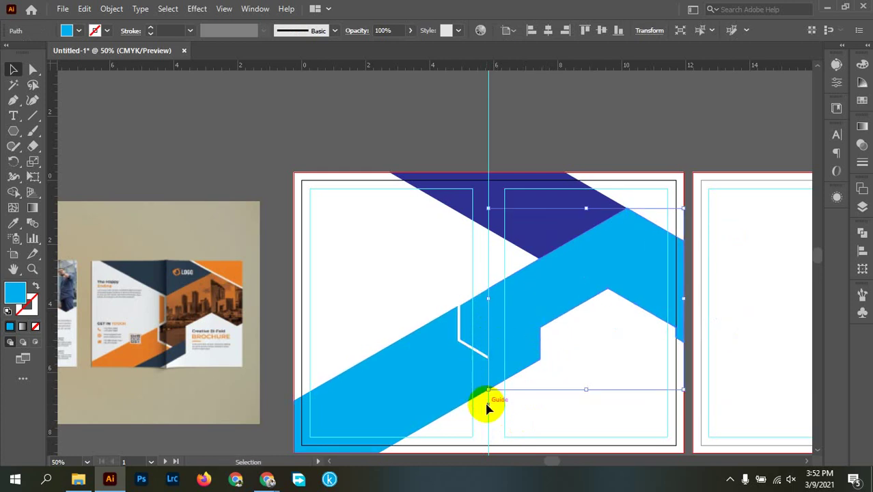
click(476, 375)
scroll(519, 384, up, 8)
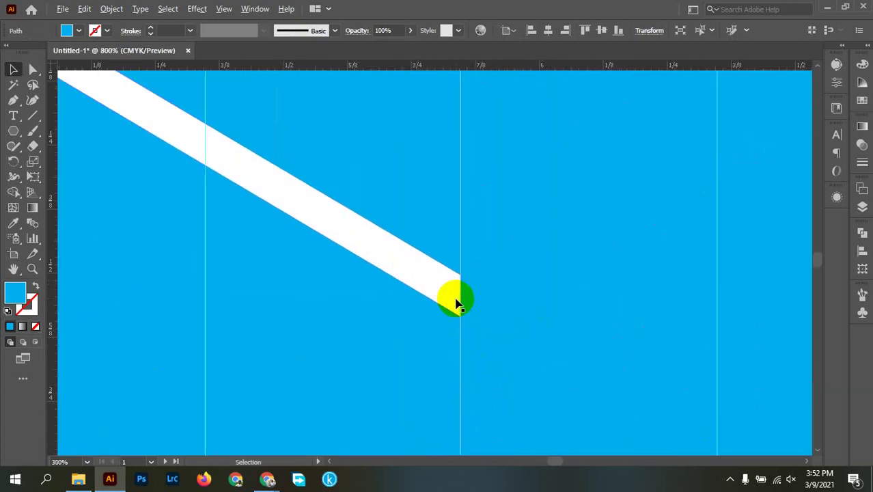
scroll(503, 306, down, 7)
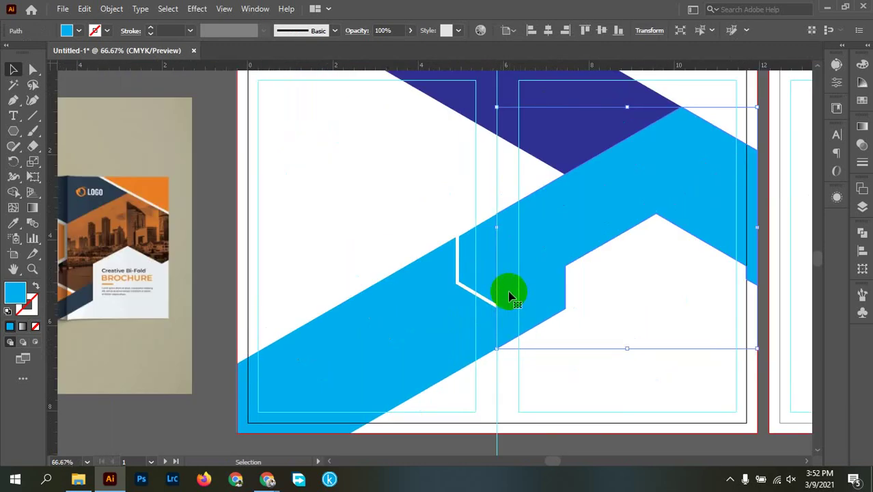
Nudge the right-hand light-blue band piece away from the centre line and undo the nudge.
drag(509, 294, 513, 293)
click(484, 273)
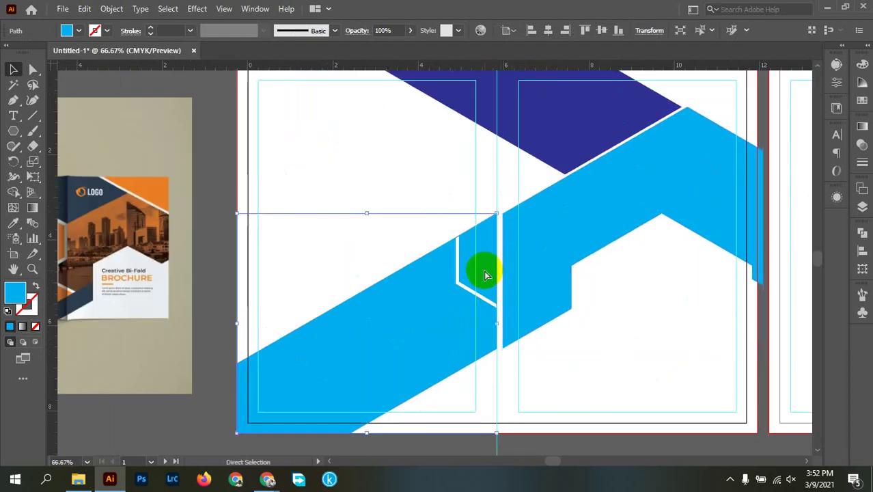
key(ctrl+z)
Open the Pathfinder options and test-move the white hexagon outline horizontally by about 0.01 in at its lower end.
drag(356, 202, 470, 286)
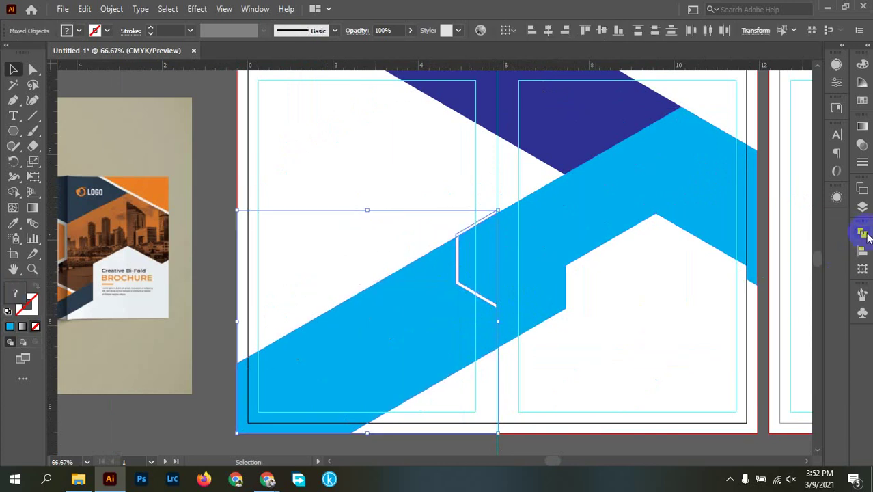
click(862, 234)
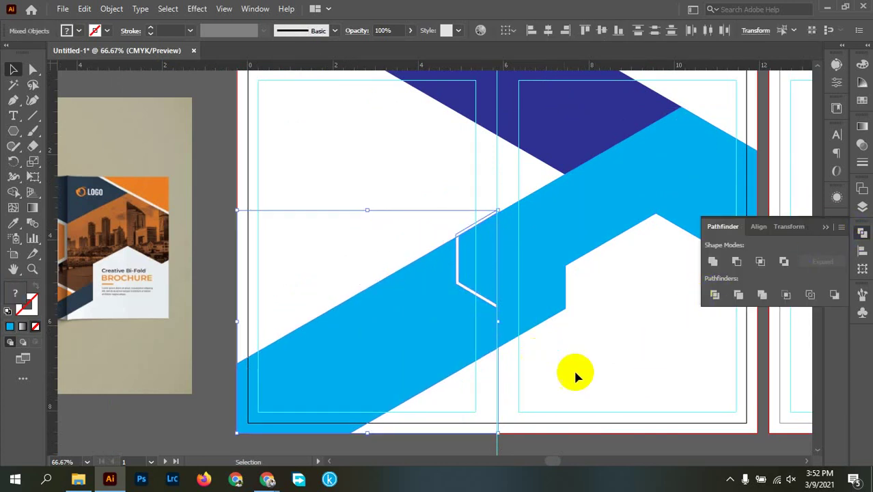
click(606, 348)
scroll(606, 345, up, 8)
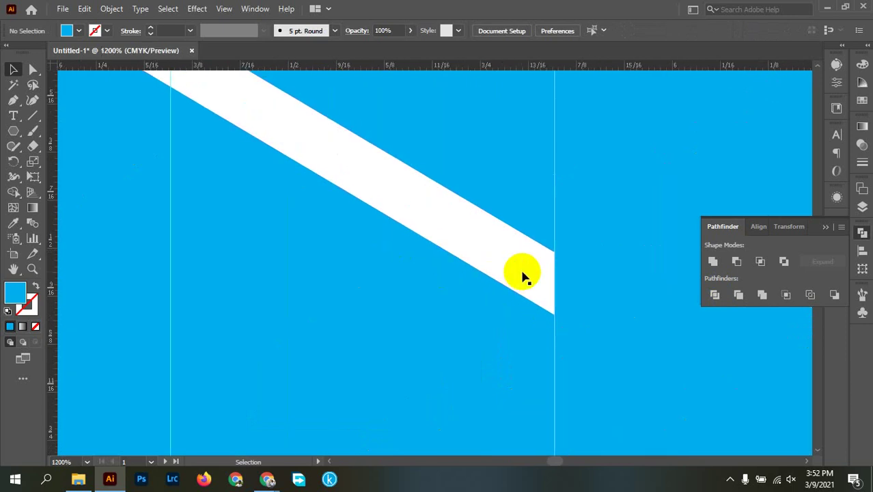
drag(526, 270, 529, 271)
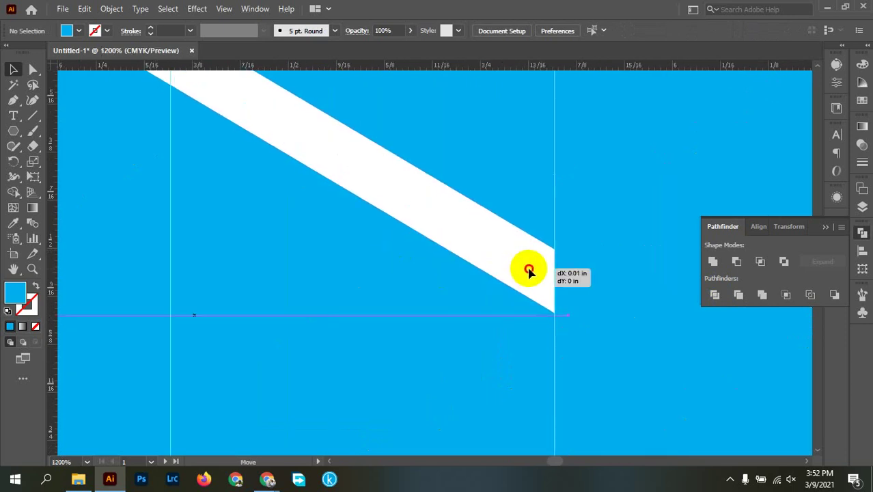
scroll(478, 271, down, 6)
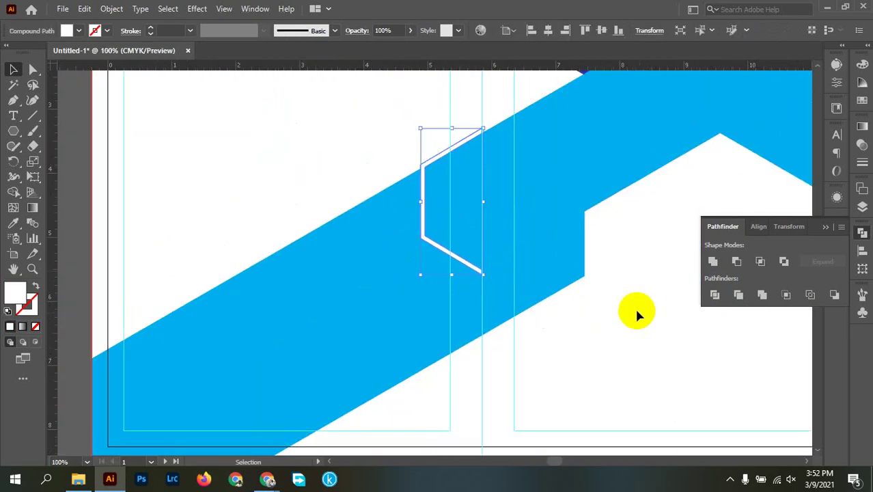
Divide the left-hand light-blue band with the white hexagon outline using Pathfinder, and ungroup the resulting pieces.
drag(635, 306, 584, 337)
drag(335, 249, 291, 183)
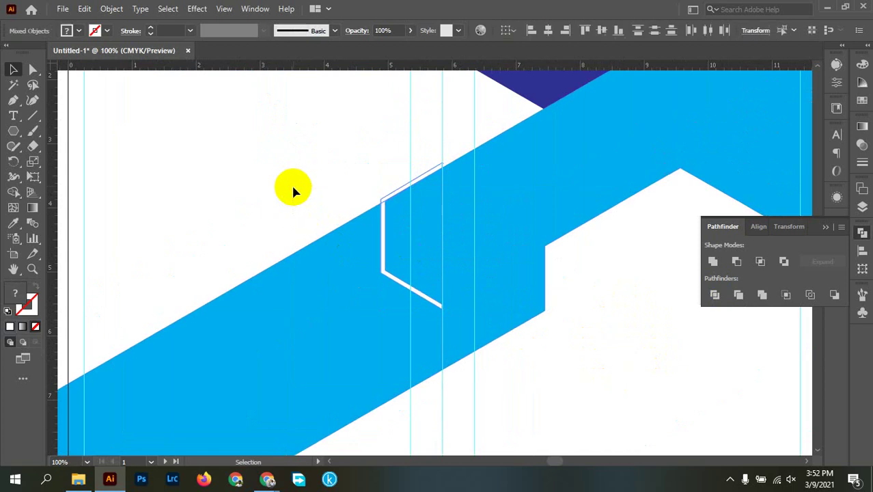
click(714, 295)
right_click(440, 230)
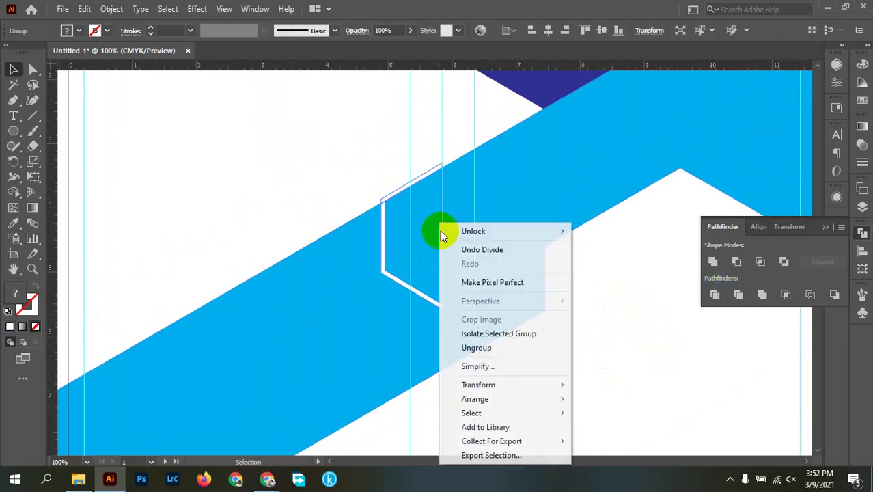
click(497, 349)
Unite the light-blue piece inside the outline with the right-hand band and fill the combined shape red.
mouse_move(434, 244)
mouse_down()
mouse_move(436, 232)
mouse_move(486, 227)
mouse_move(417, 220)
mouse_move(420, 237)
mouse_up()
key(a)
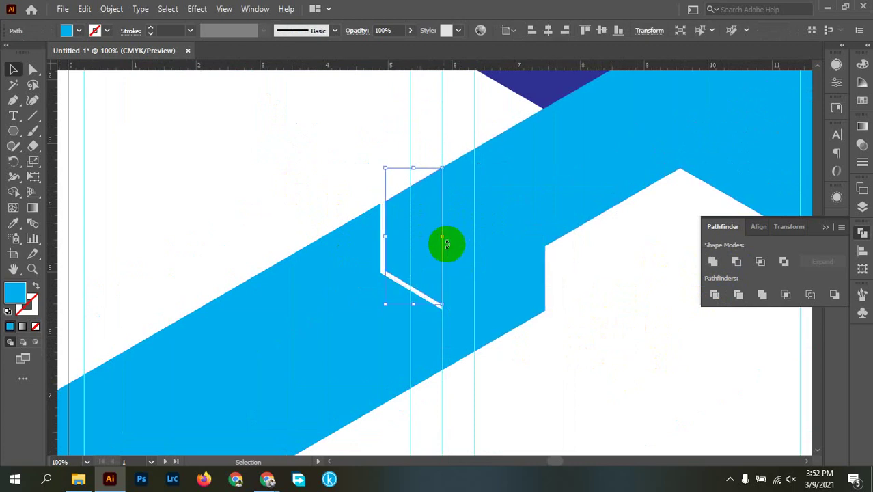
click(496, 250)
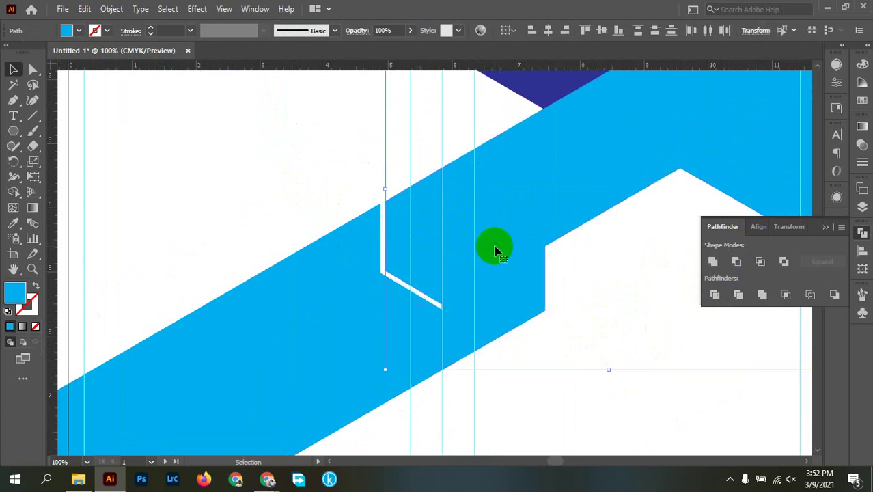
click(735, 265)
click(79, 32)
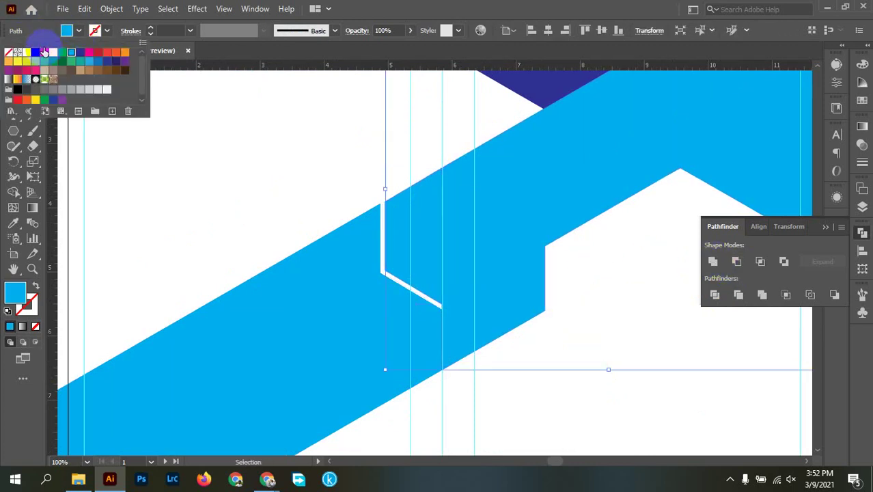
click(45, 54)
click(631, 306)
Test-move the red band onto the second artboard and the light-blue band off the first artboard to the lower left.
scroll(632, 306, down, 3)
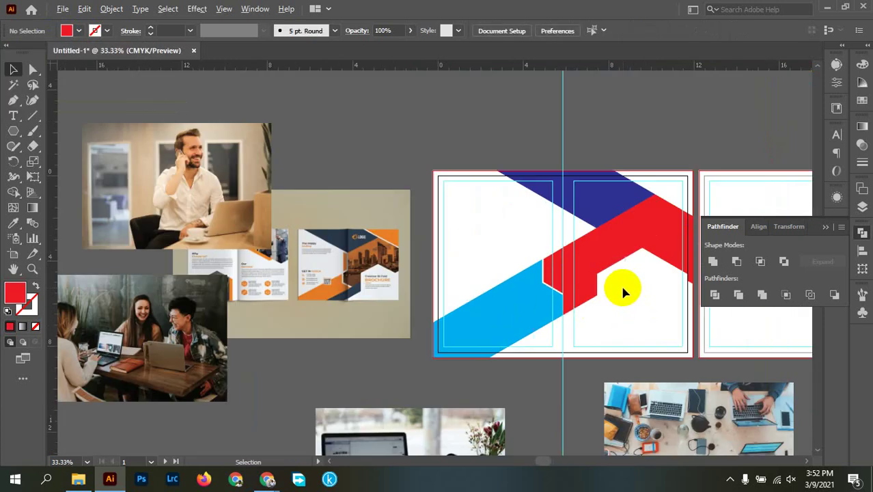
scroll(625, 290, down, 1)
scroll(627, 301, up, 1)
drag(629, 302, 483, 313)
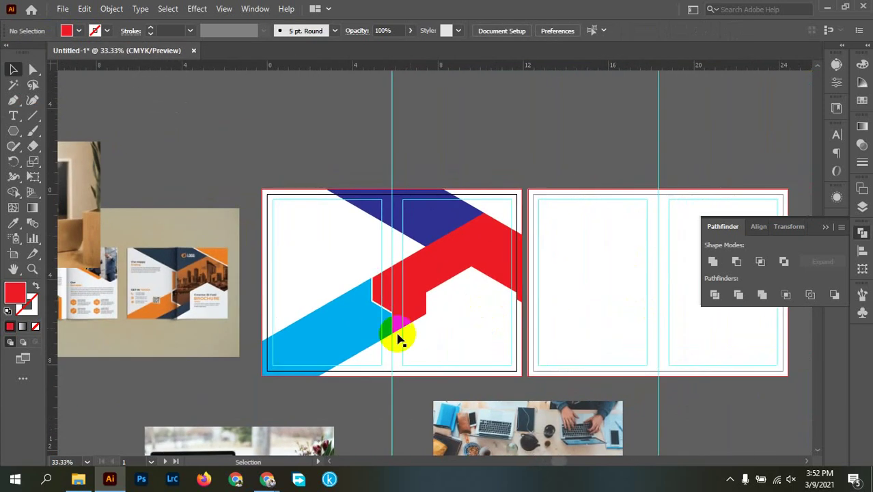
drag(419, 300, 565, 302)
drag(366, 328, 273, 376)
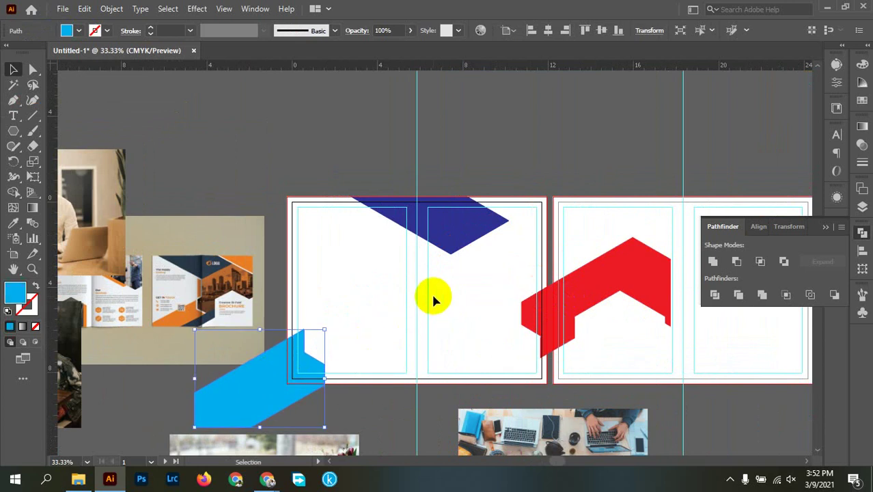
Fill the leftover half-hexagon outline paths with green and examine their upper end at the centre line.
drag(393, 280, 426, 337)
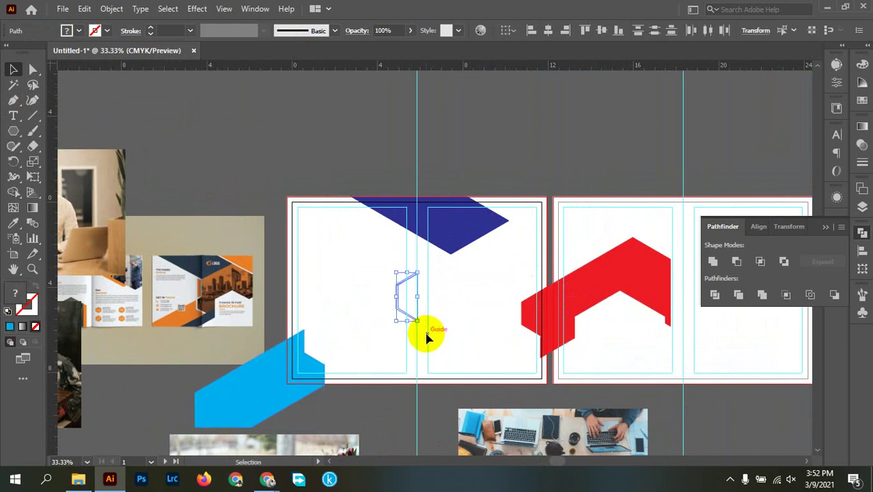
click(80, 31)
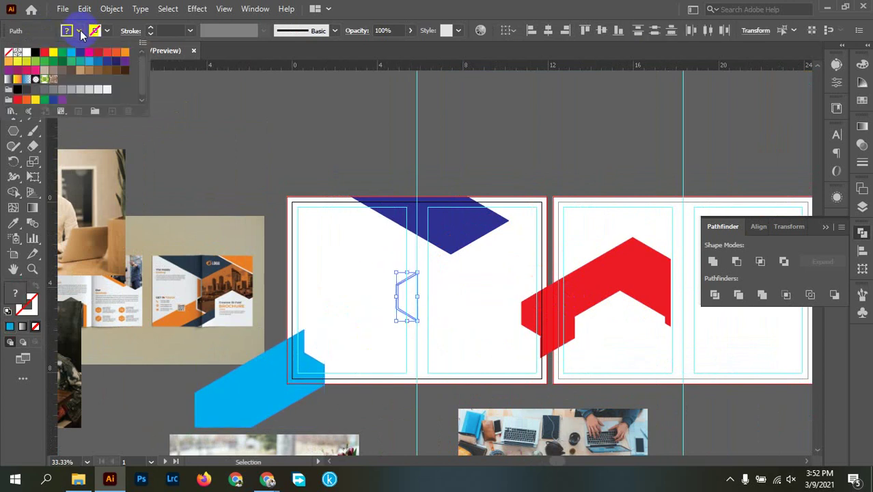
click(61, 56)
click(454, 308)
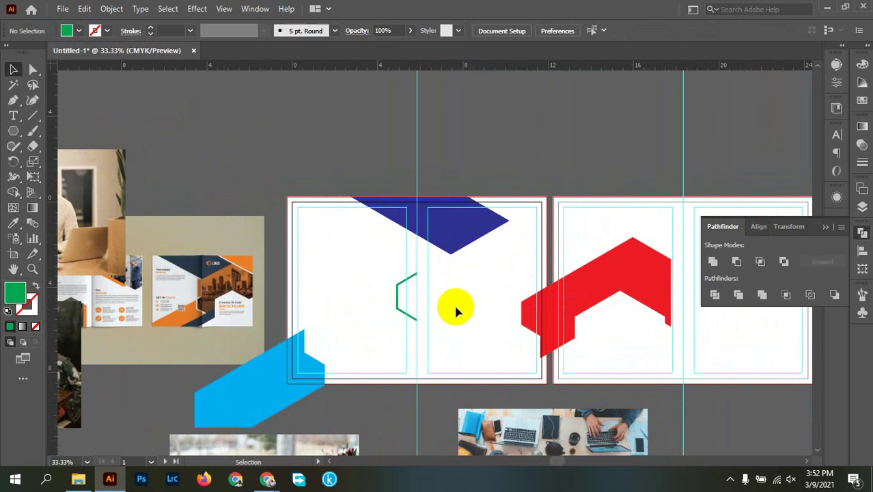
scroll(423, 290, up, 4)
scroll(384, 277, up, 3)
scroll(389, 191, up, 6)
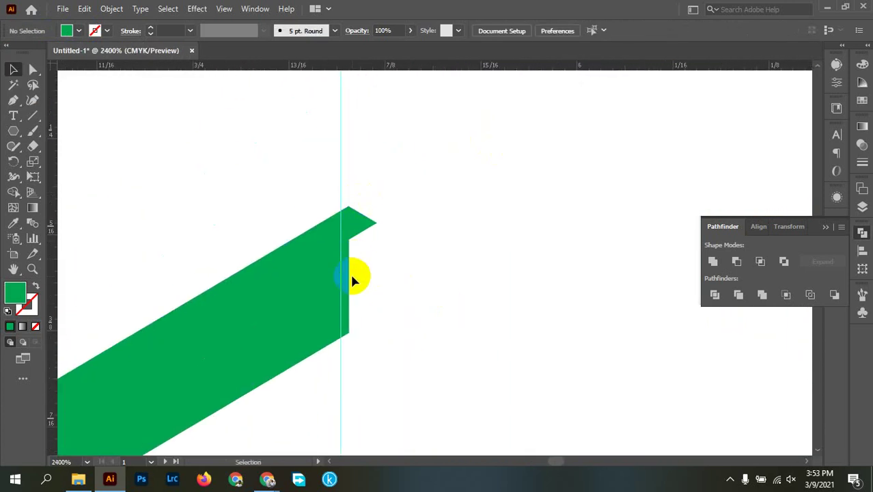
scroll(370, 220, down, 1)
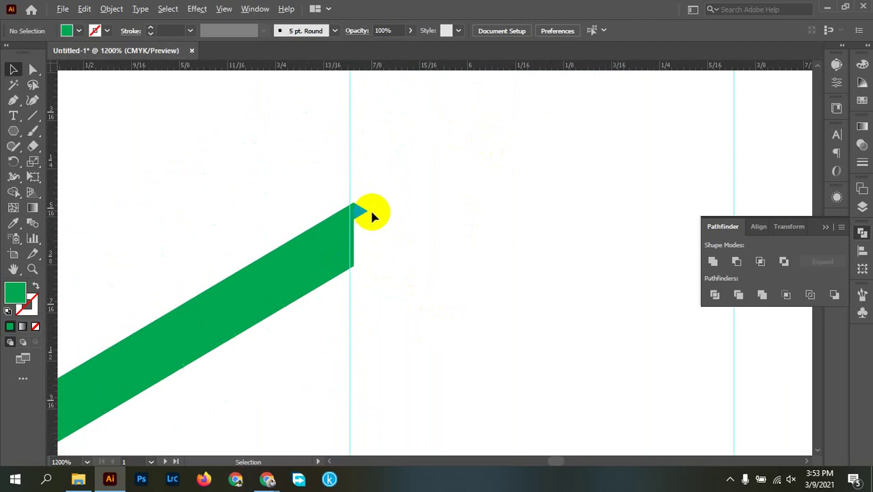
scroll(460, 254, down, 5)
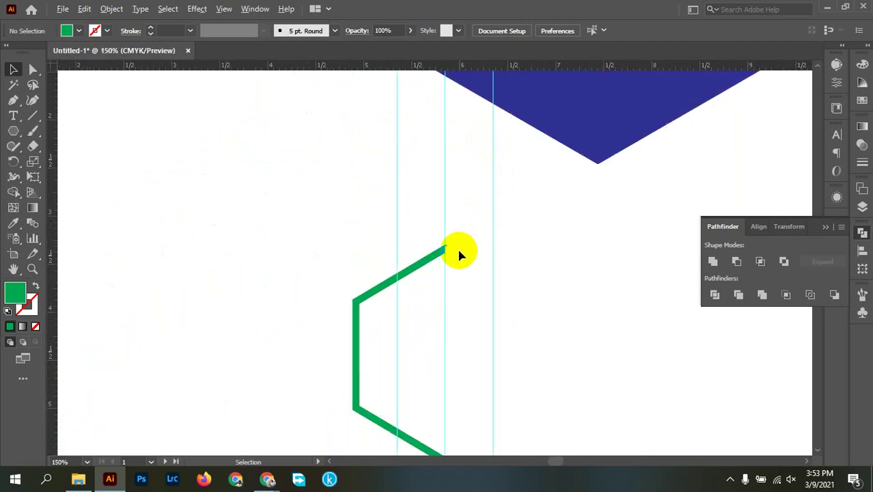
Undo the green fill and the moves of the light-blue and red bands.
key(ctrl+z)
key(ctrl+z)
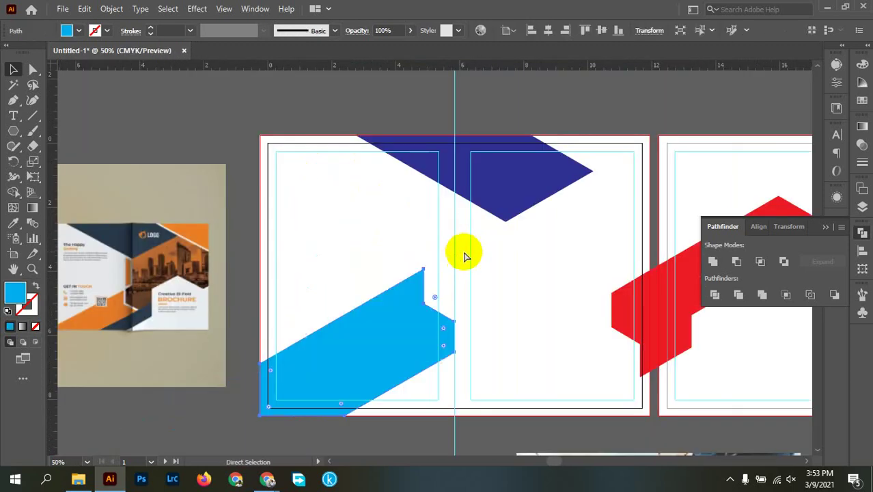
key(ctrl+z)
key(v)
click(555, 320)
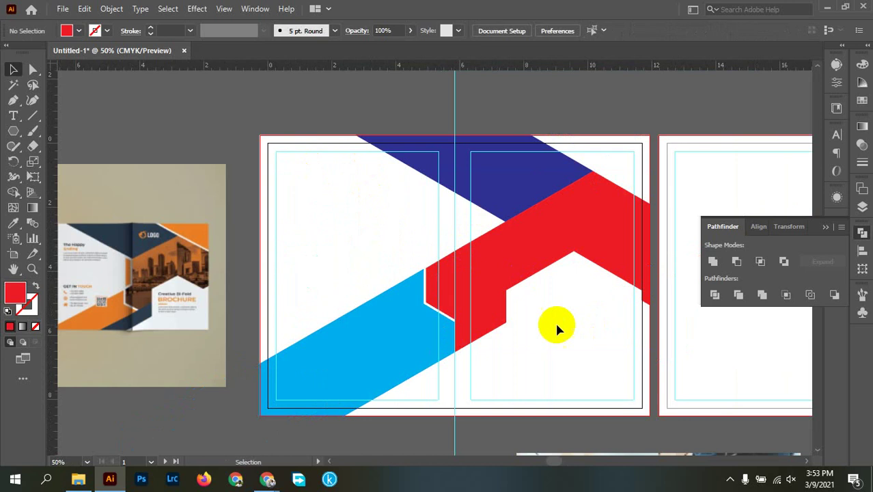
Fill the white outline piece between the light-blue and red bands with green.
scroll(430, 295, up, 4)
click(430, 294)
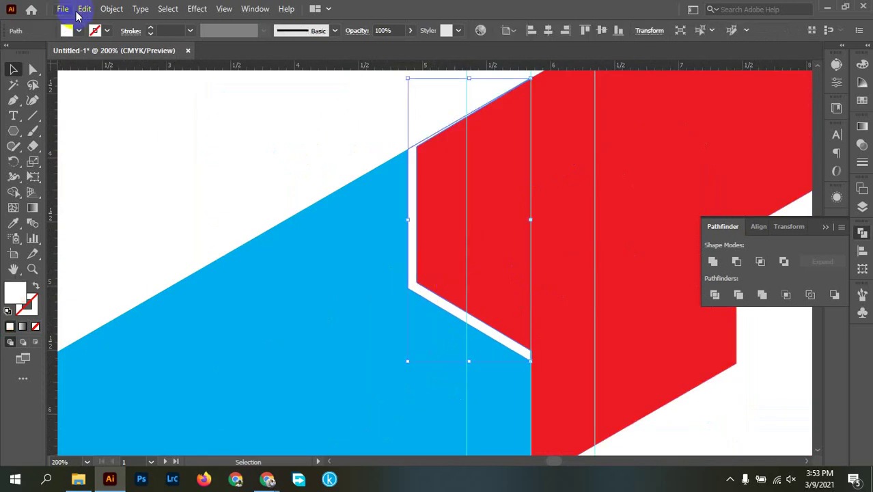
click(66, 31)
click(62, 52)
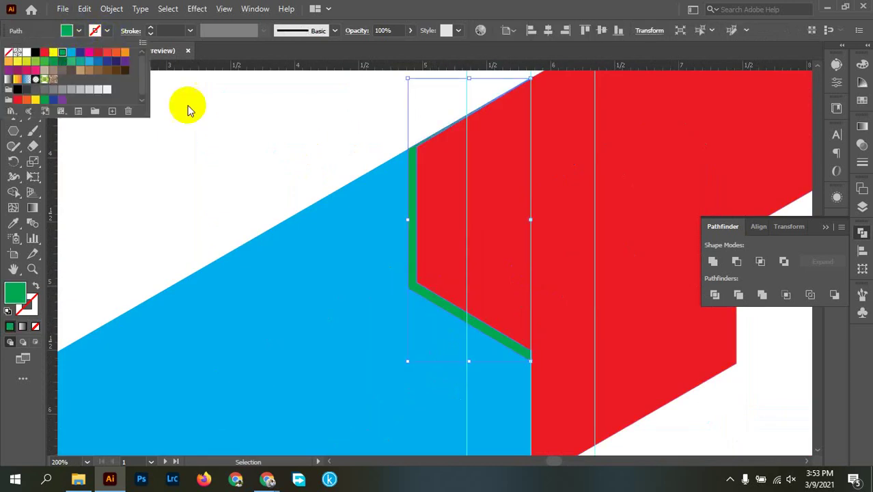
click(328, 159)
ctrl+click(432, 171)
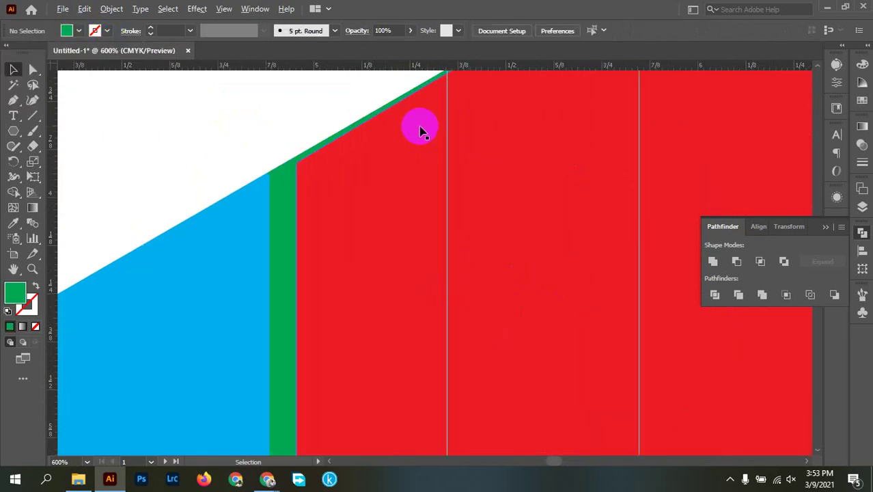
ctrl+click(419, 127)
drag(152, 198, 204, 305)
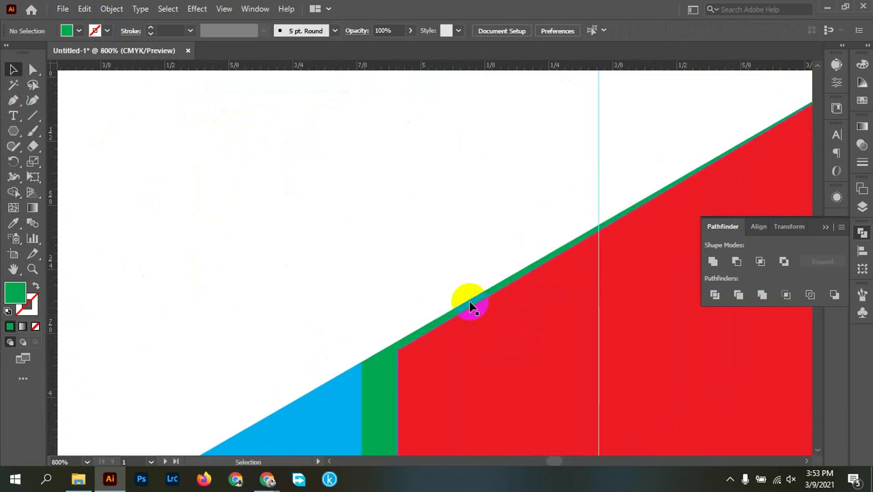
Test-move the white sliver above the red band's slanted edge and the green outline piece slightly upward.
key(ctrl+minus)
key(ctrl+minus)
drag(386, 288, 380, 268)
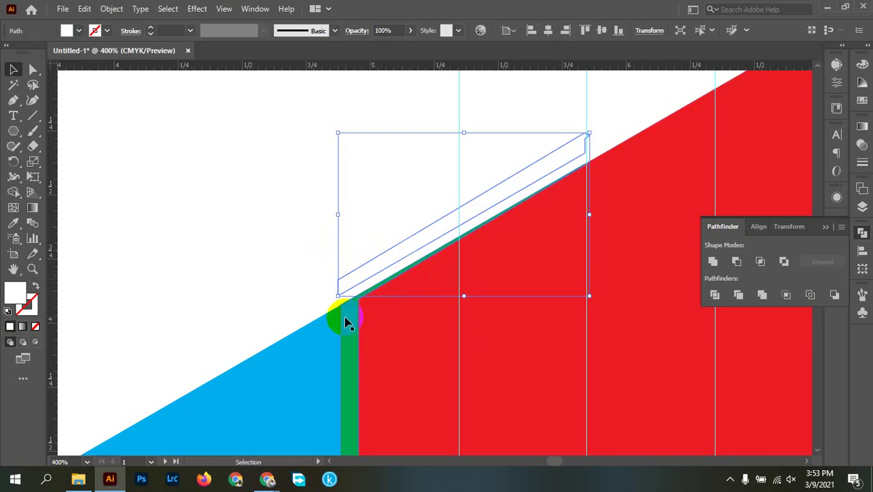
drag(346, 323, 347, 313)
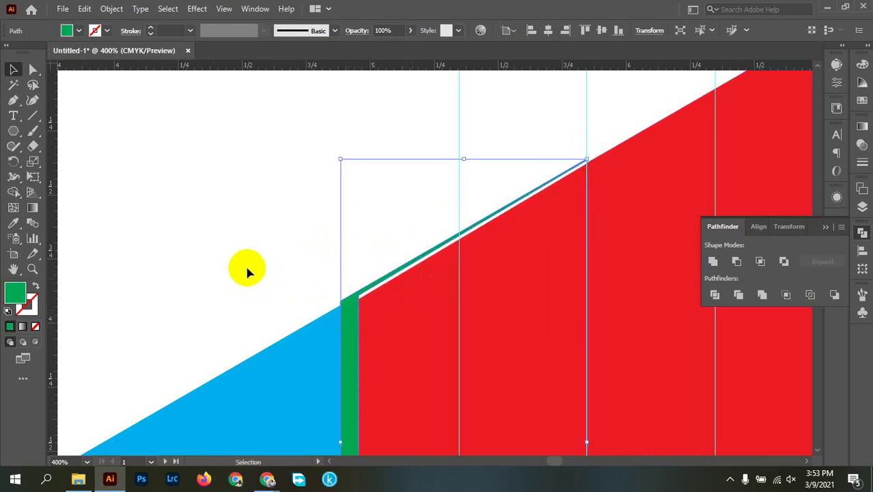
Undo the test moves, the green and red fills, and the uniting and dividing of the bands, keeping the outline white.
key(ctrl+1)
key(a)
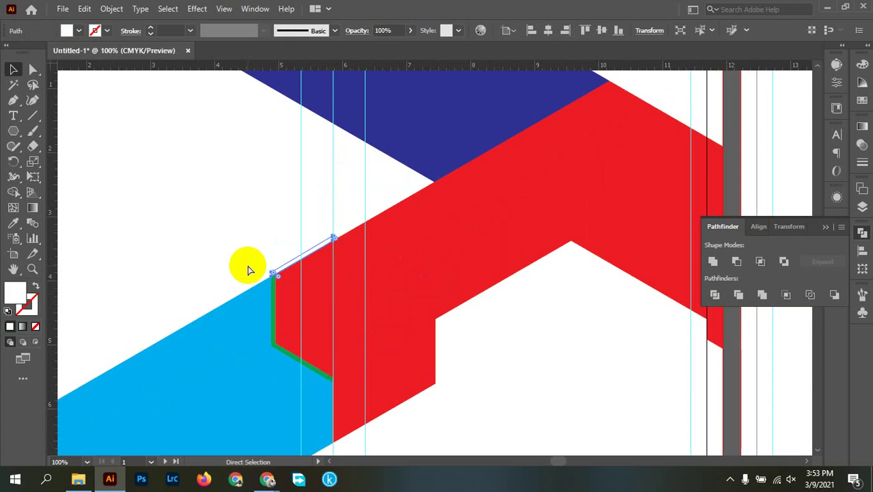
key(ctrl+j)
click(248, 270)
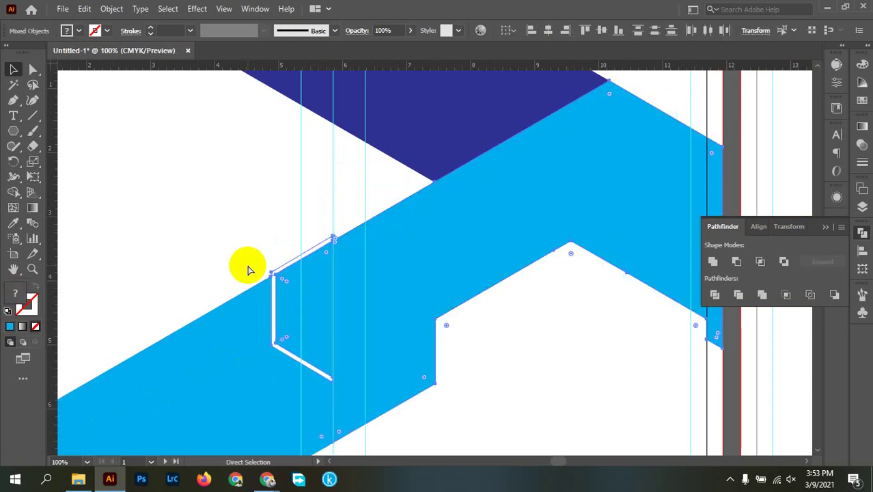
click(288, 274)
key(ctrl+j)
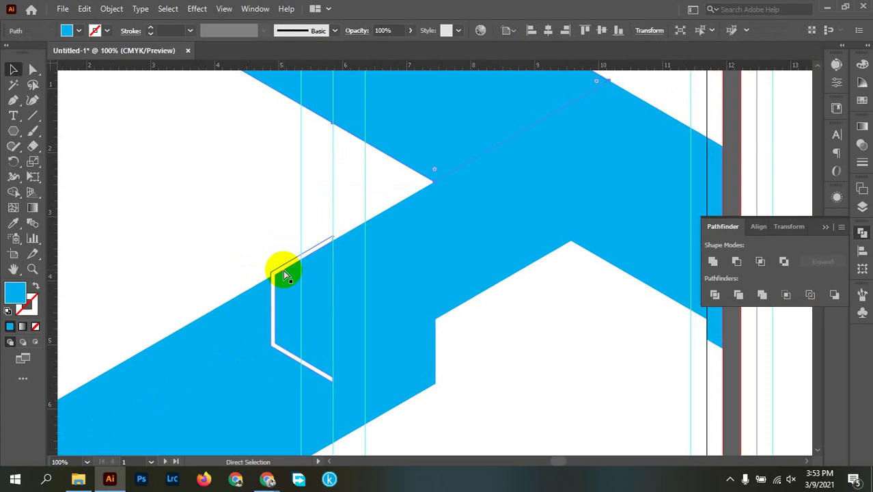
click(283, 270)
key(ctrl+j)
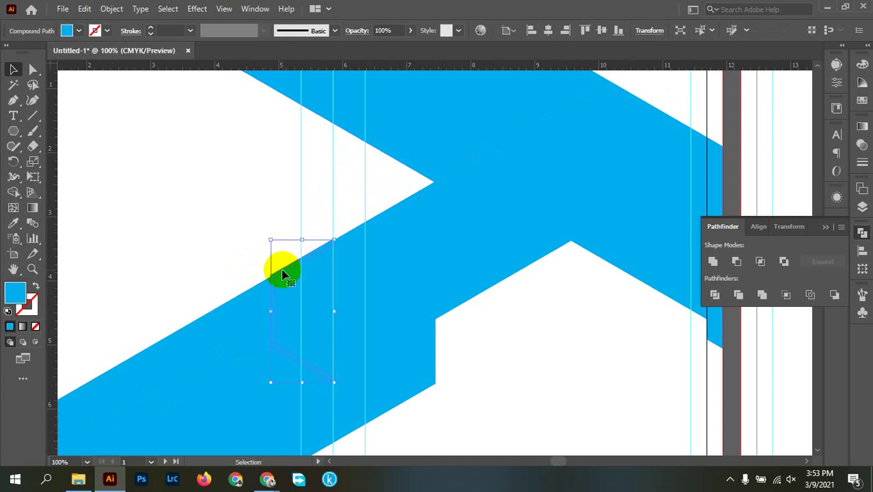
key(ctrl+z)
Move the white half-hexagon outline so its inner slanted edge sits flush against the blue band's upper edge.
key(ctrl+shift+a)
scroll(336, 250, up, 3)
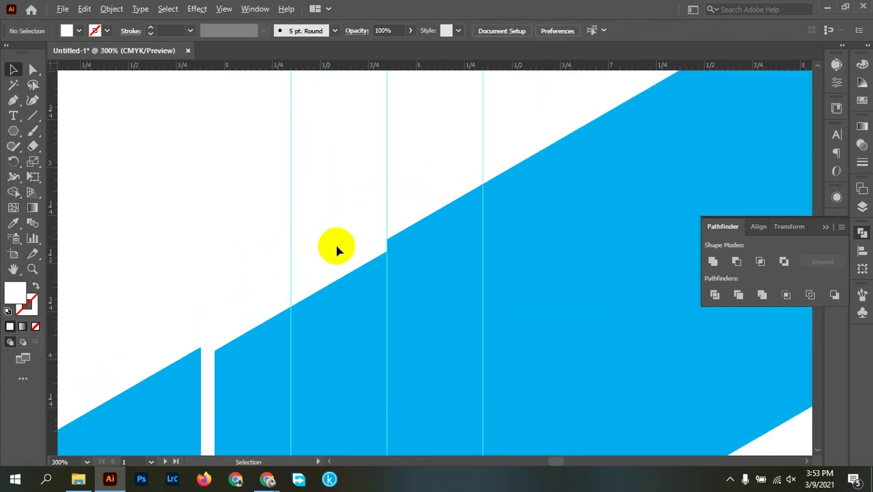
scroll(337, 251, up, 3)
drag(454, 267, 408, 230)
drag(298, 222, 446, 140)
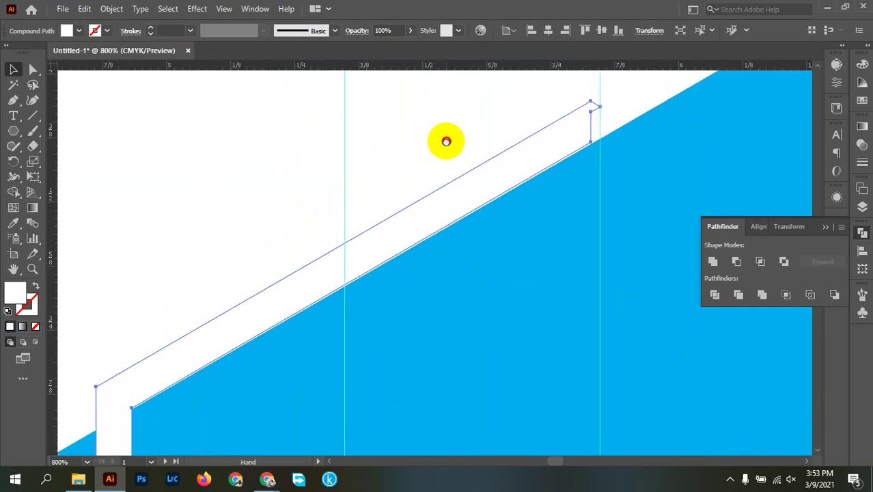
scroll(516, 171, up, 3)
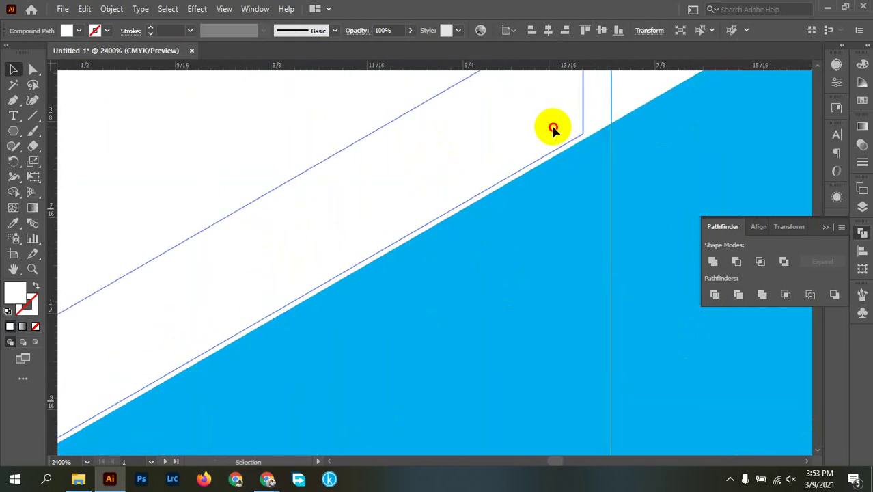
drag(554, 129, 539, 130)
Fill the white half-hexagon outline with dark green.
scroll(447, 152, down, 3)
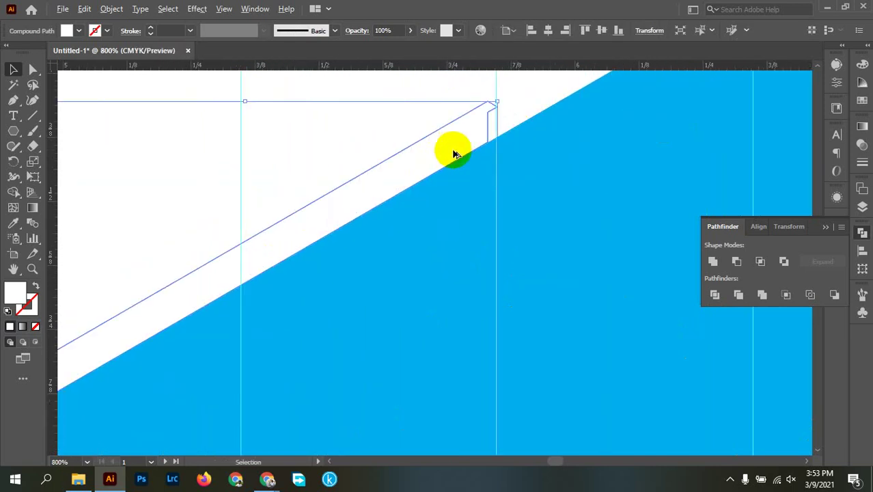
scroll(454, 153, down, 1)
scroll(454, 153, down, 1)
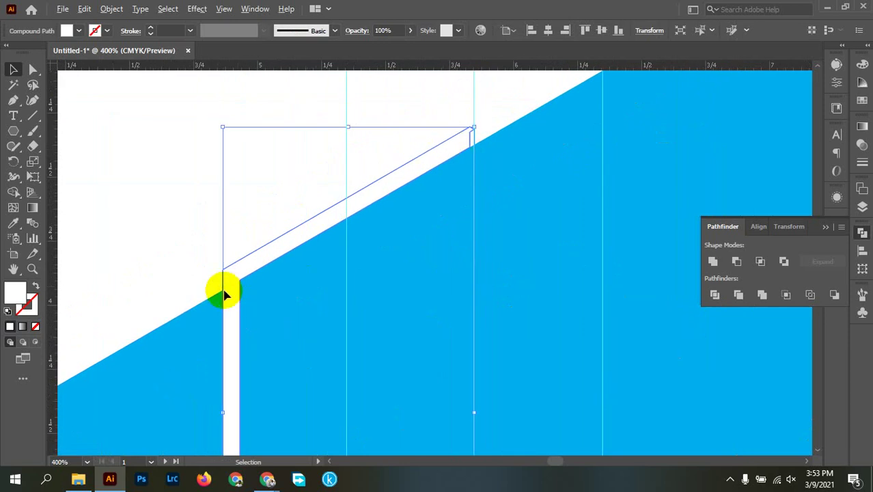
scroll(222, 293, up, 3)
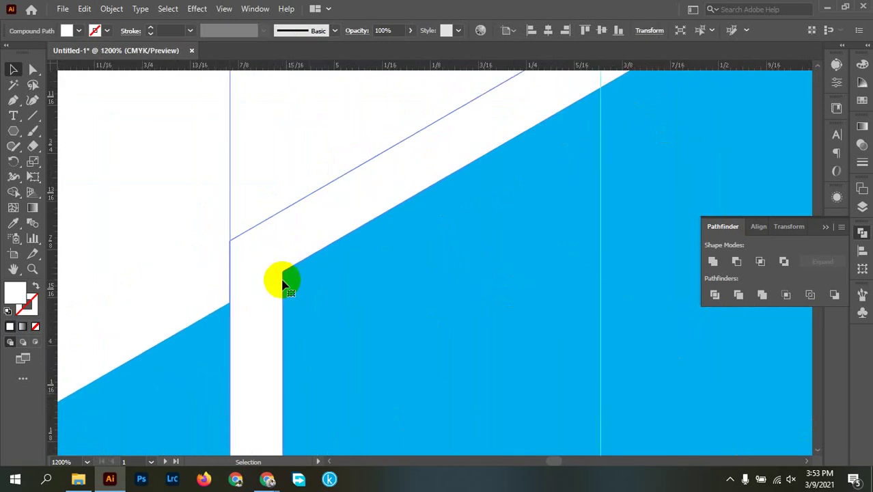
scroll(208, 258, down, 2)
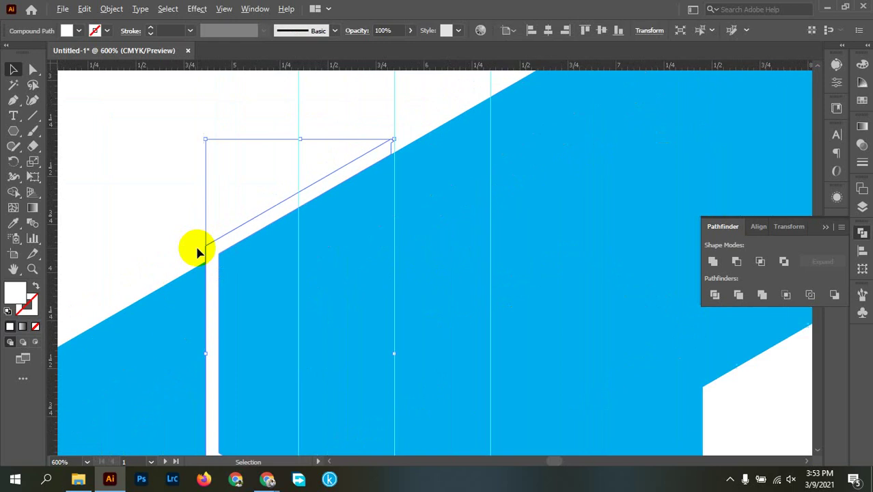
click(79, 31)
click(67, 63)
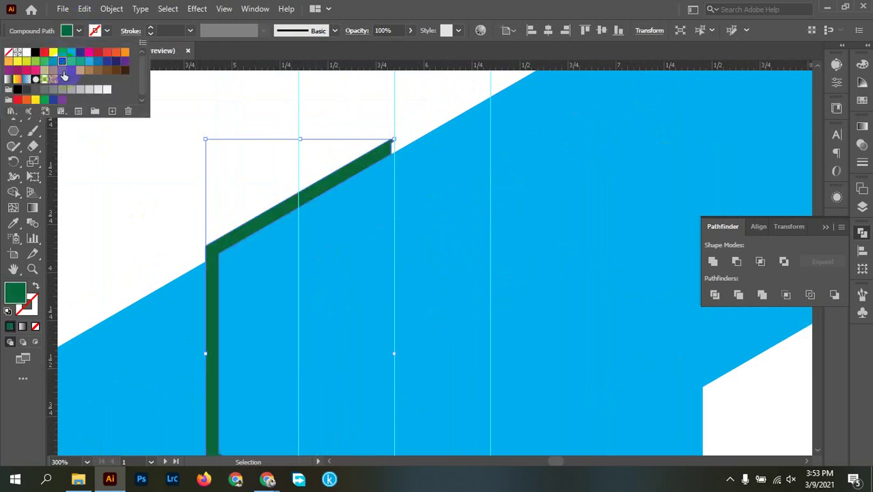
click(151, 206)
scroll(156, 206, down, 2)
scroll(563, 343, left, 3)
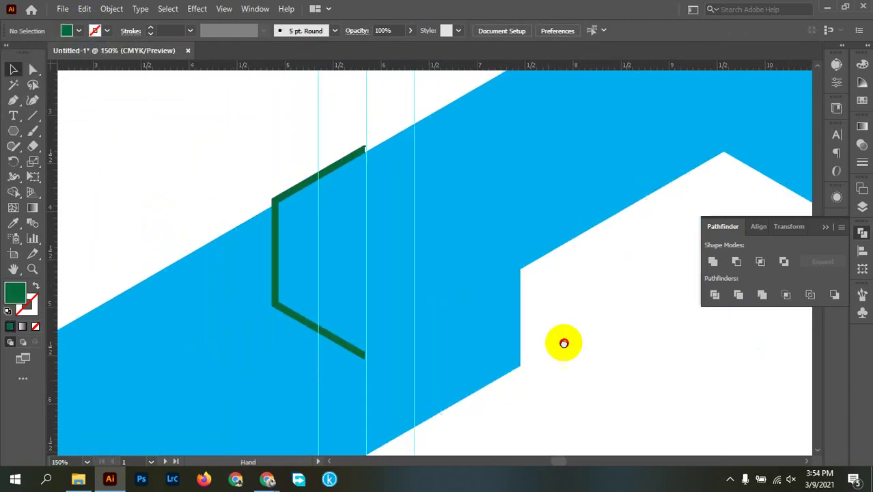
Move the green outline 0.02 in horizontally so its lower end meets the vertical centre guide.
scroll(386, 357, up, 4)
scroll(386, 358, up, 2)
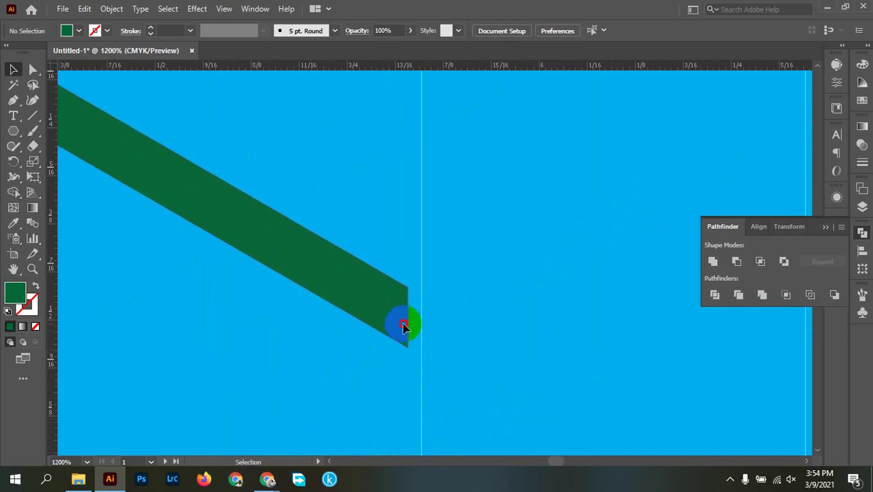
drag(405, 325, 419, 327)
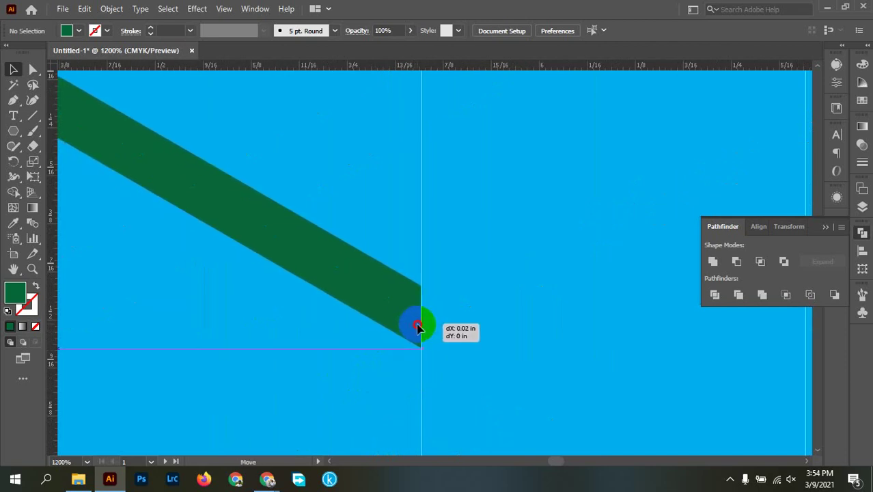
scroll(409, 324, down, 7)
scroll(393, 377, up, 11)
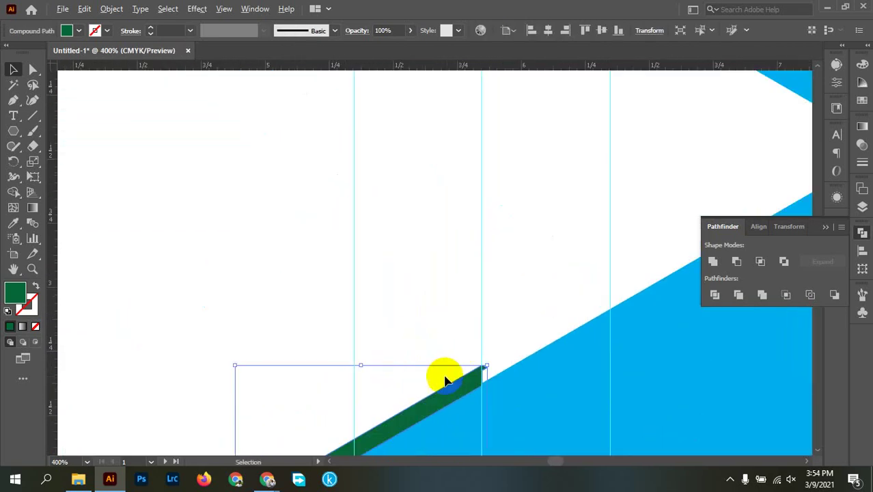
Shift the green outline slightly upward until its upper arm's inner edge lines up with the blue band's slanted edge.
drag(615, 402, 404, 263)
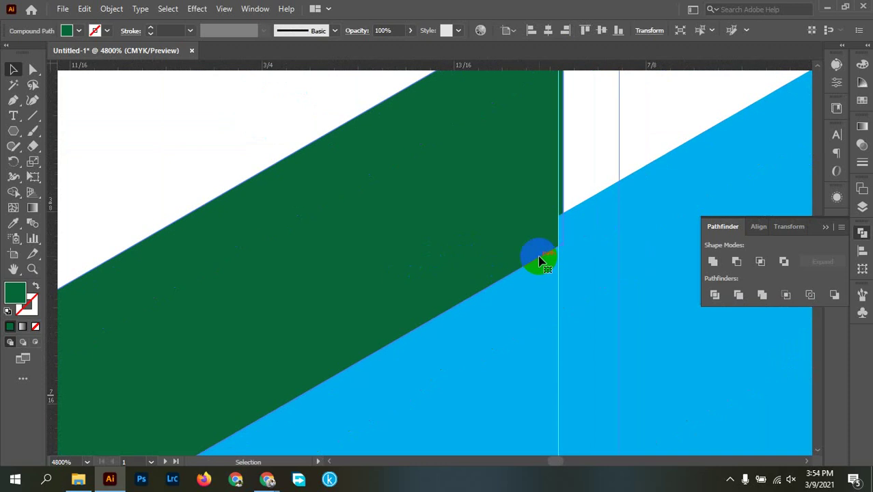
drag(516, 249, 515, 218)
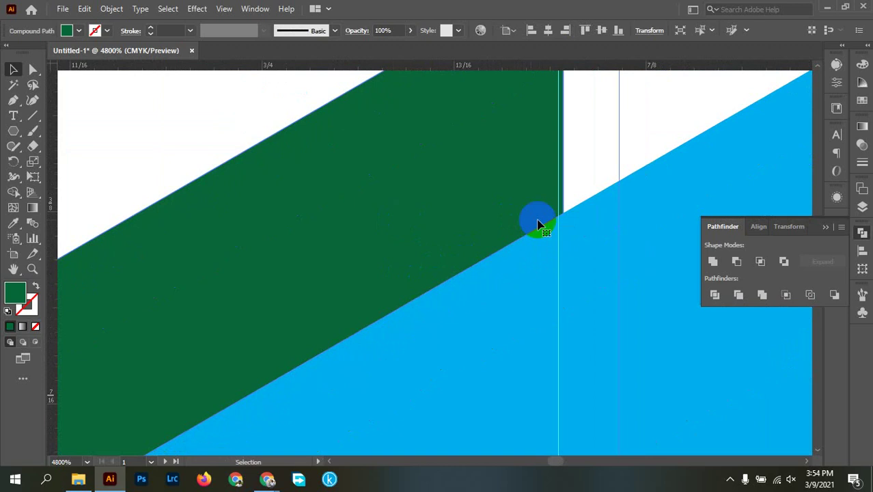
scroll(571, 220, up, 3)
scroll(664, 189, down, 5)
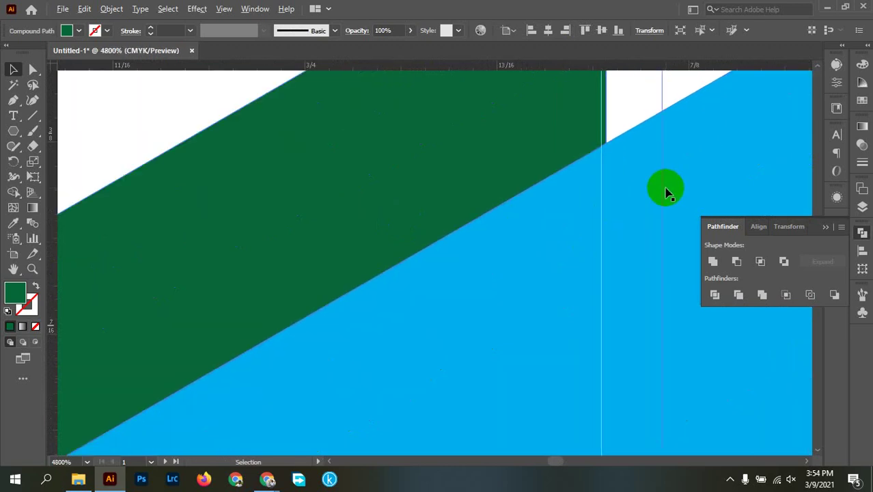
scroll(664, 191, up, 1)
scroll(361, 353, up, 4)
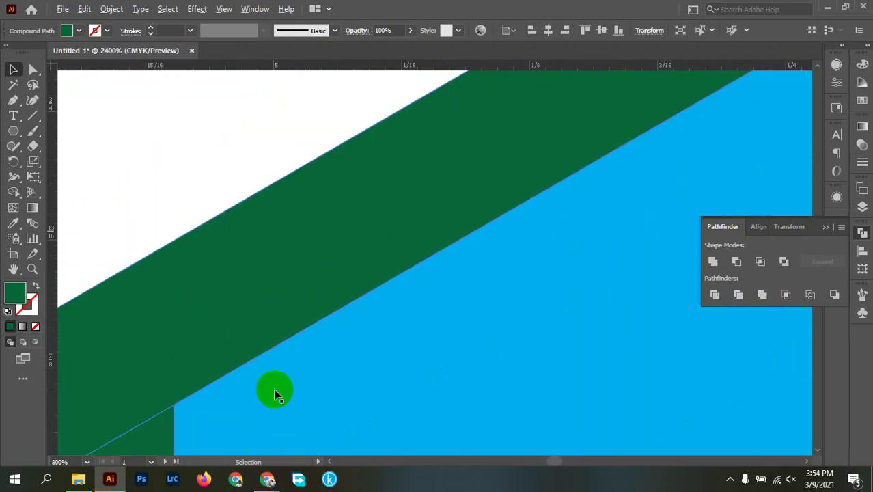
scroll(276, 394, down, 3)
scroll(275, 395, down, 5)
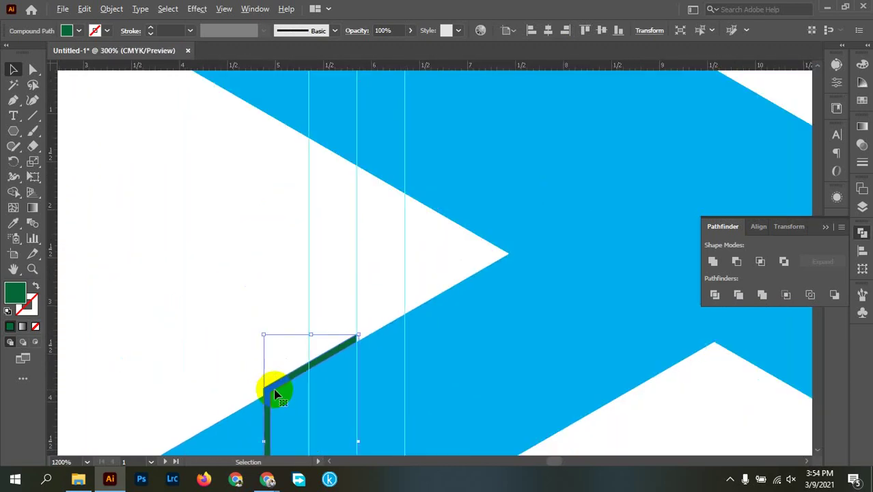
drag(443, 284, 464, 203)
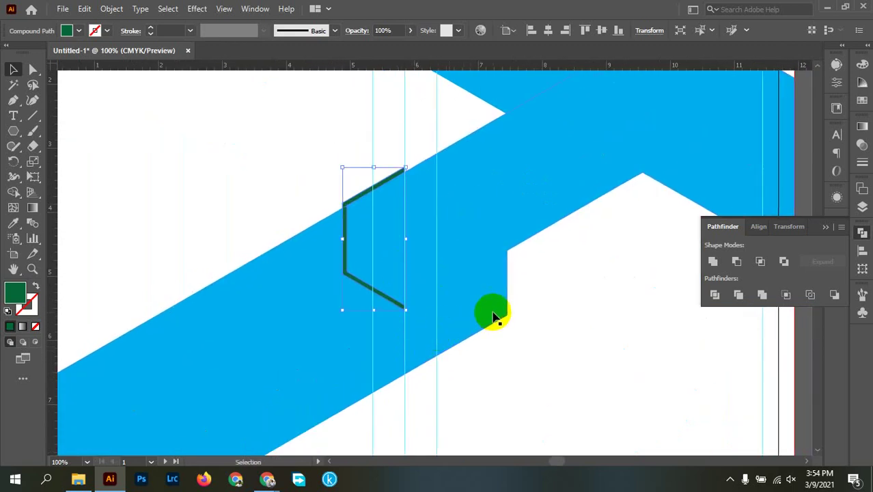
Divide the lower-left blue band and the green outline, ungroup the pieces, and test-move the enclosed blue piece, undoing that move.
mouse_move(497, 318)
mouse_down()
mouse_move(520, 311)
mouse_move(502, 311)
mouse_up()
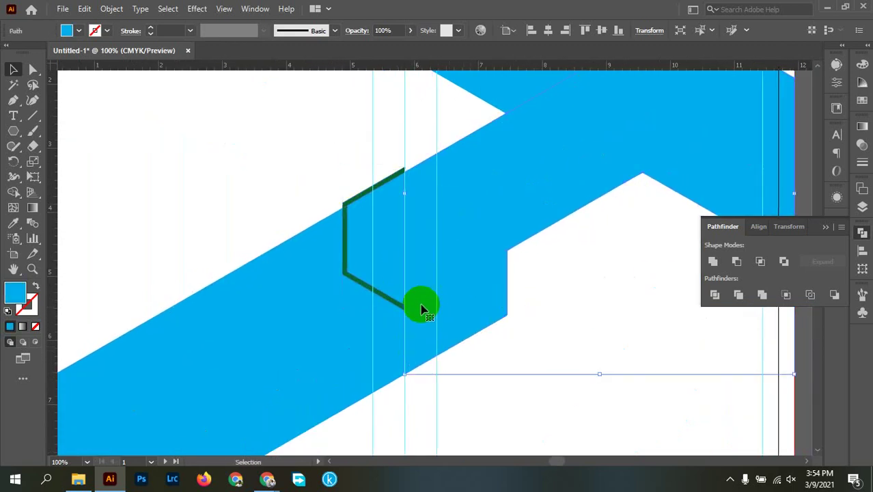
scroll(540, 331, down, 1)
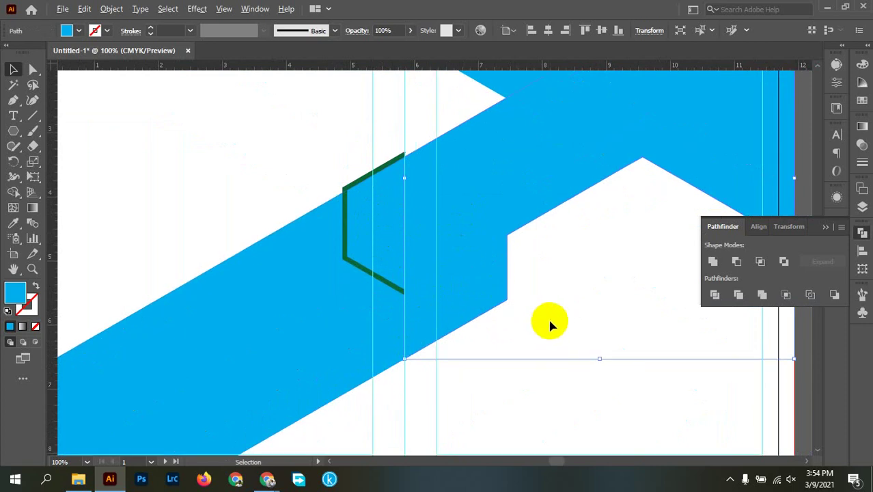
scroll(548, 322, down, 1)
click(426, 265)
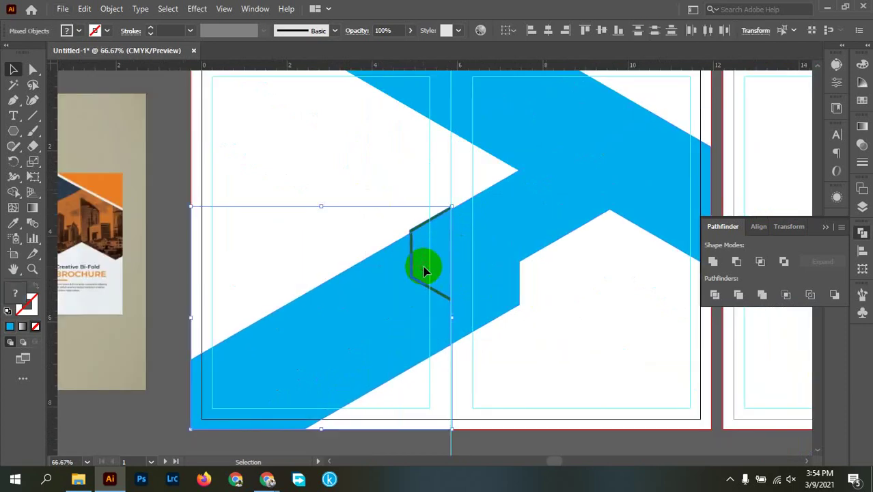
click(715, 294)
right_click(455, 254)
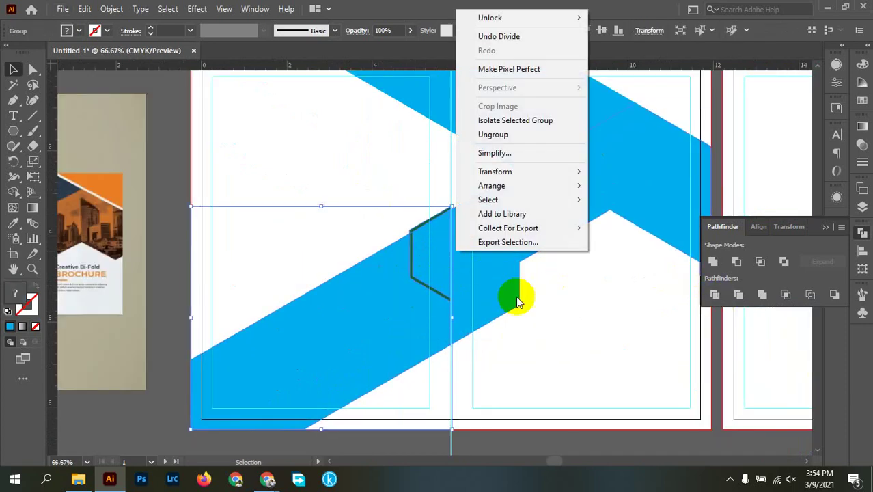
click(507, 136)
drag(421, 275, 555, 316)
key(ctrl+z)
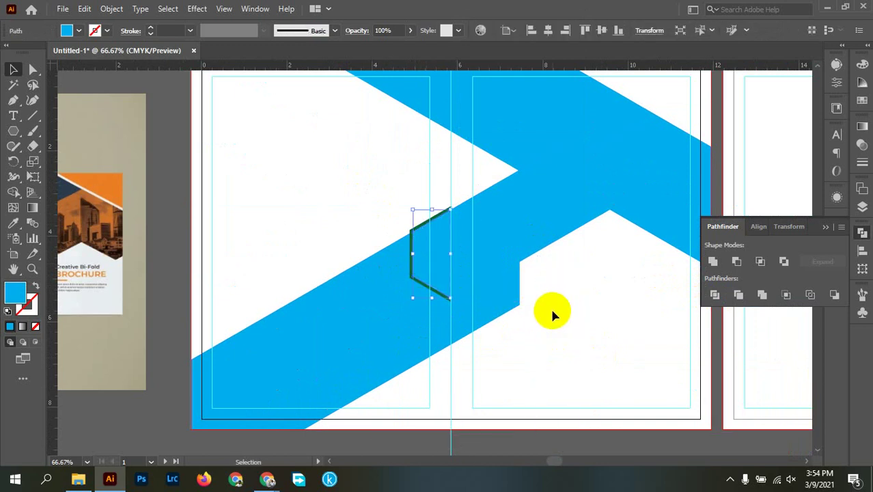
Unite the blue piece enclosed by the green outline with the band around the central hexagon and fill it yellow.
click(498, 232)
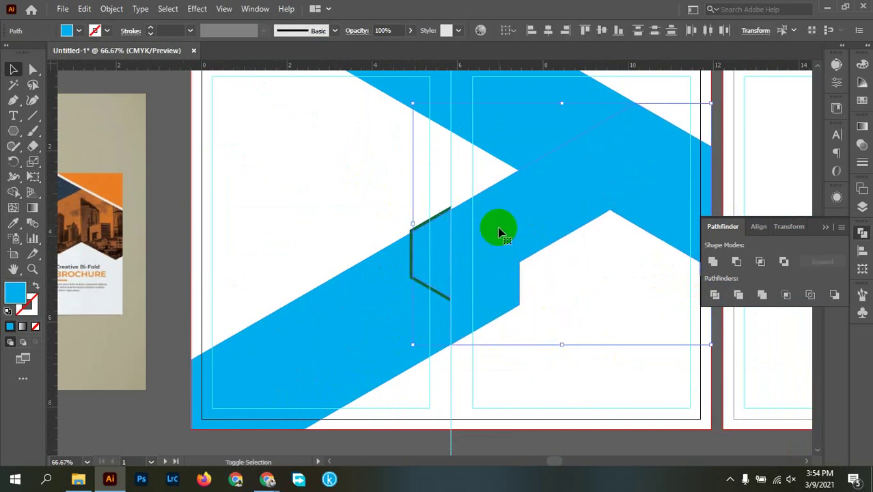
click(713, 262)
click(79, 34)
click(49, 55)
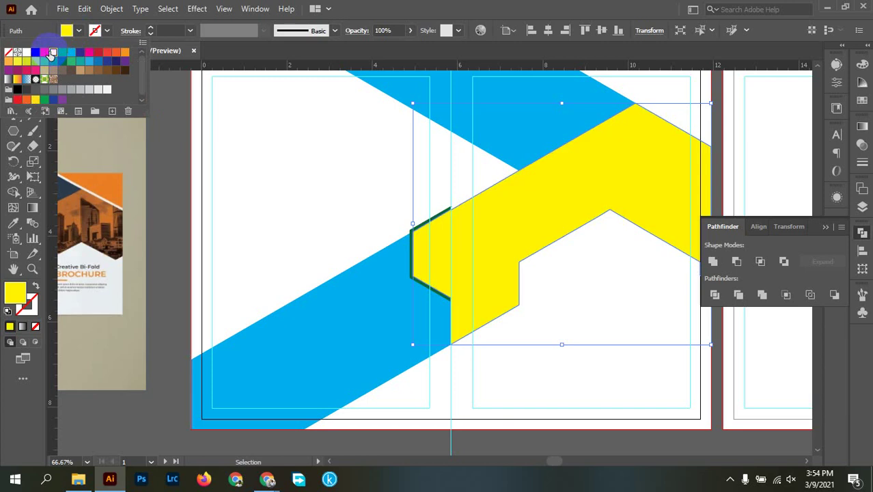
click(607, 291)
Test-move the green outline's upper slanted strip away from the yellow band and undo the move.
drag(594, 255, 559, 289)
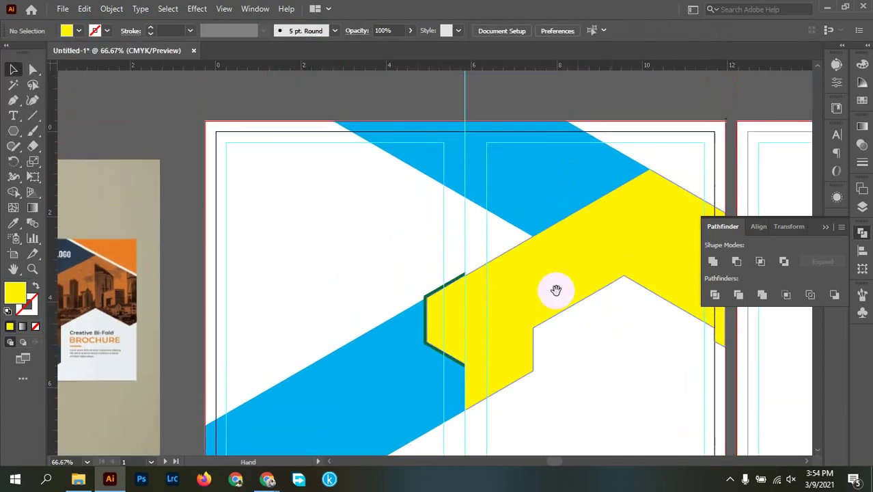
click(497, 170)
click(388, 283)
scroll(476, 295, up, 3)
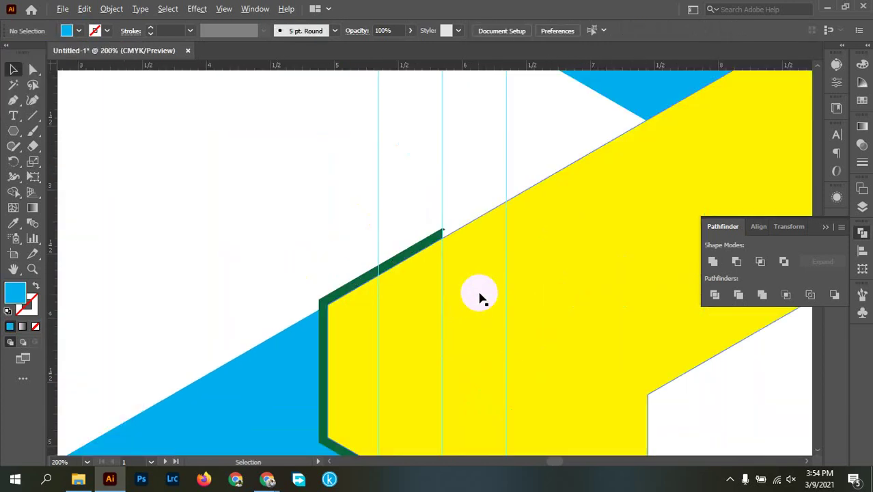
scroll(364, 269, up, 3)
scroll(410, 263, up, 2)
scroll(594, 194, down, 2)
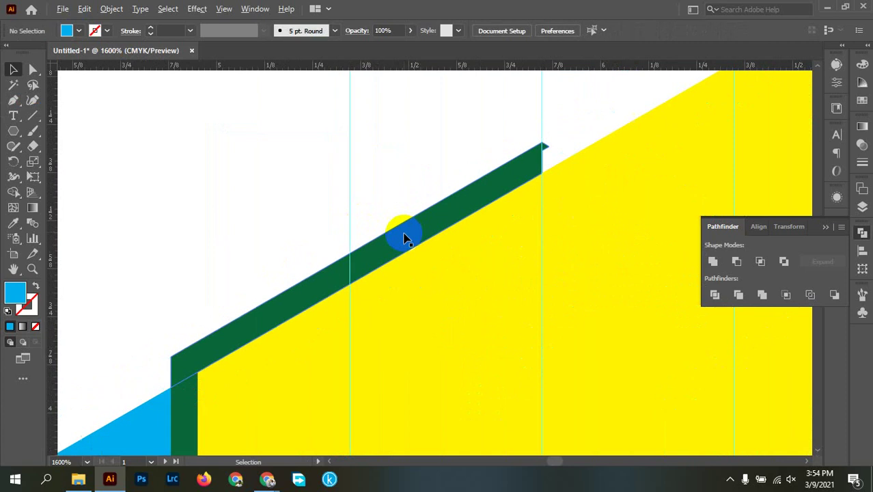
drag(330, 273, 332, 237)
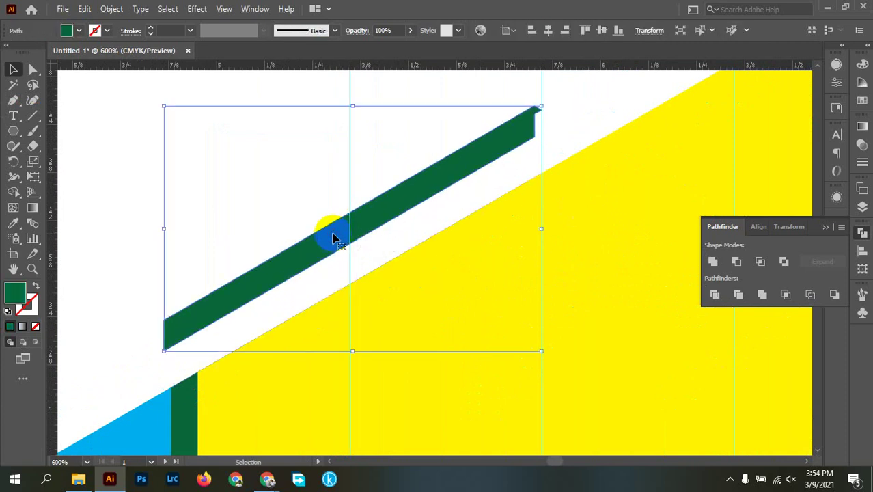
key(ctrl+z)
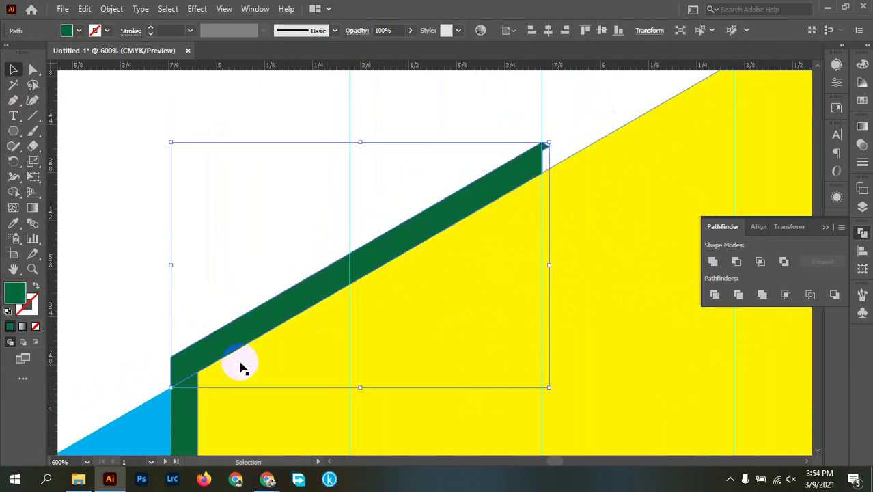
Unite the upper slanted green strip with the rest of the outline and test-move the united piece, undoing that move.
shift+click(186, 409)
click(712, 261)
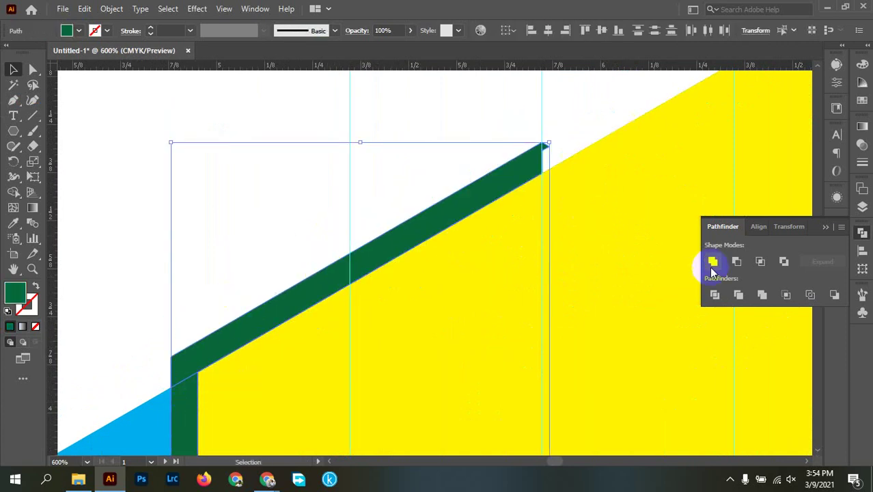
alt+scroll(507, 221, down, 4)
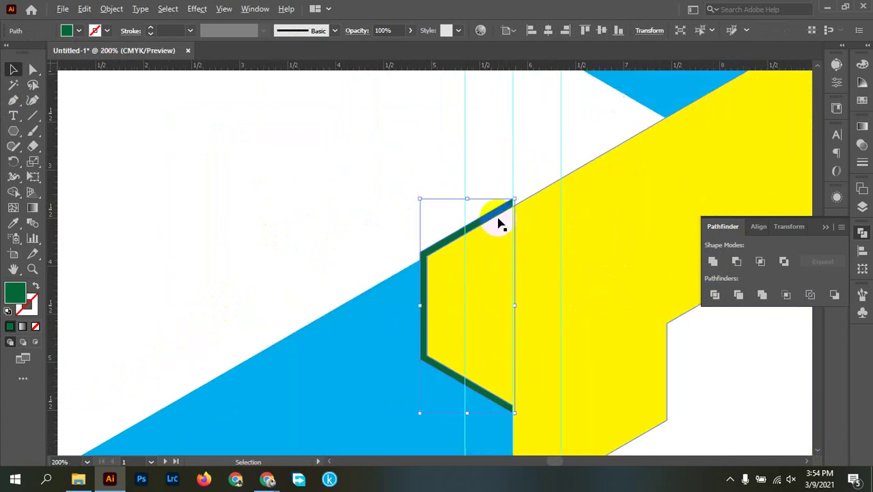
drag(481, 398, 375, 298)
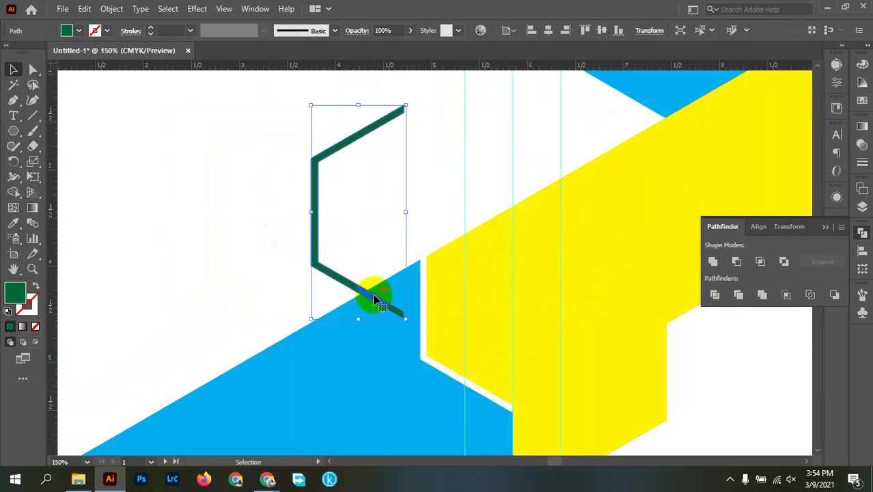
key(ctrl+z)
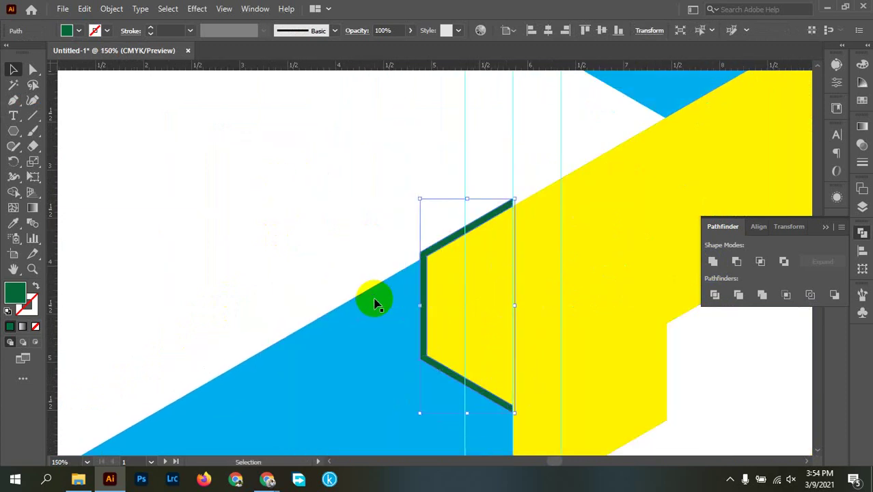
Draw a vertical Pen line about 0.12 in long on the centre guide, crossing the upper slanted end of the green outline.
click(335, 181)
alt+scroll(513, 198, up, 3)
alt+scroll(514, 198, up, 4)
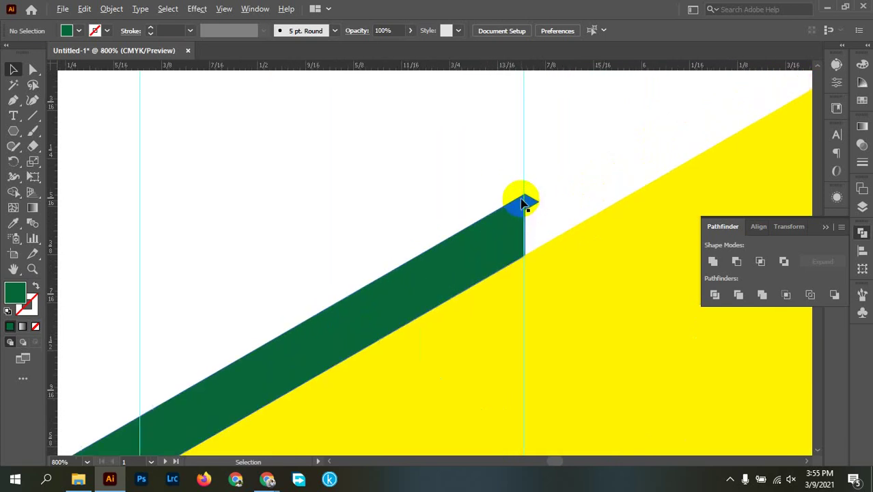
alt+scroll(530, 231, up, 3)
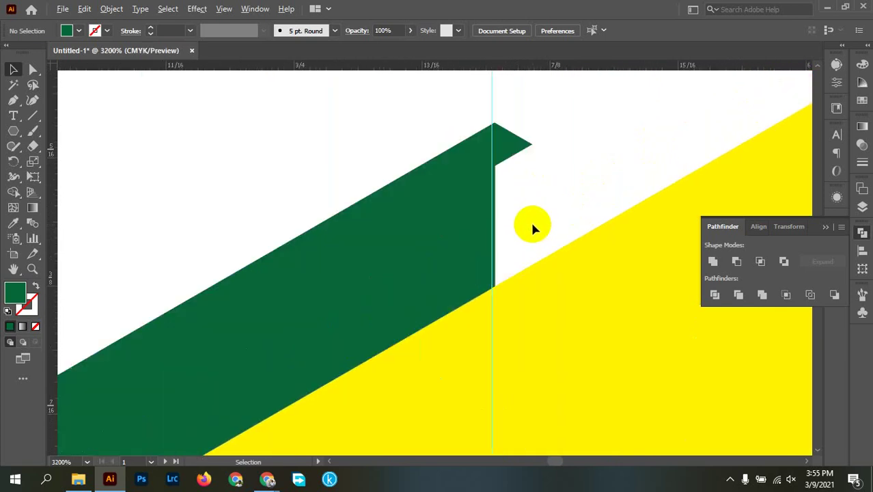
click(14, 102)
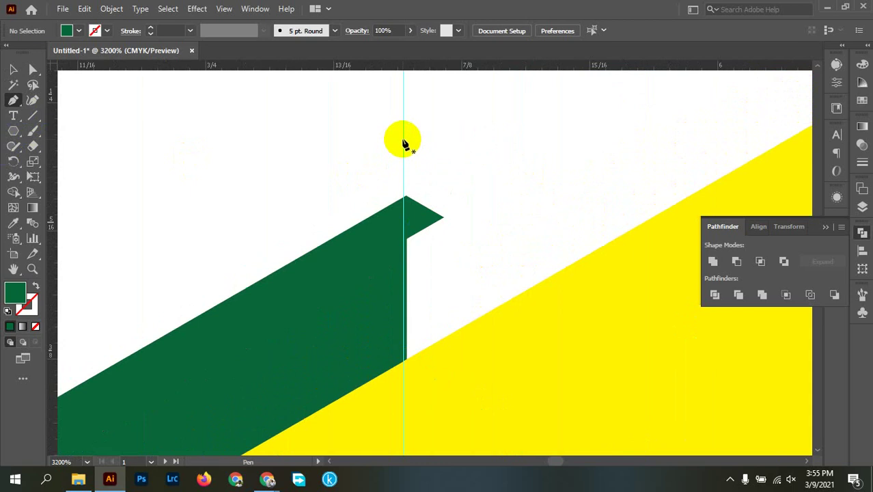
click(403, 140)
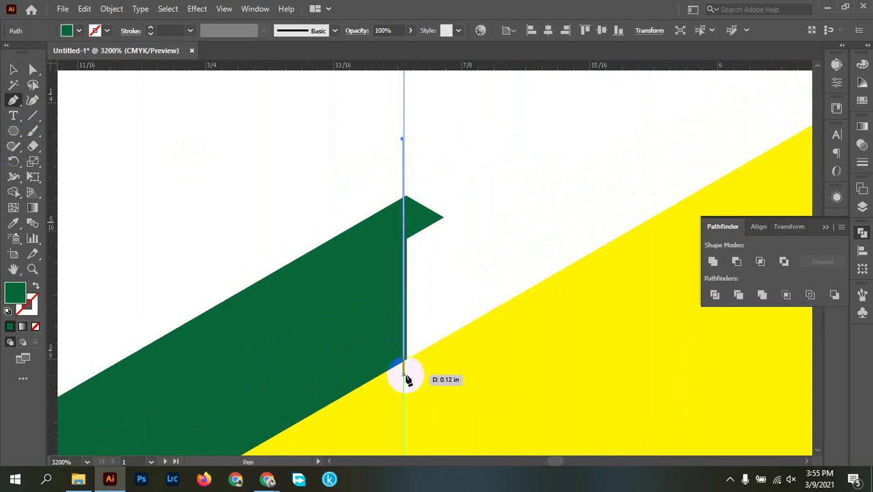
key(ctrl+z)
click(405, 369)
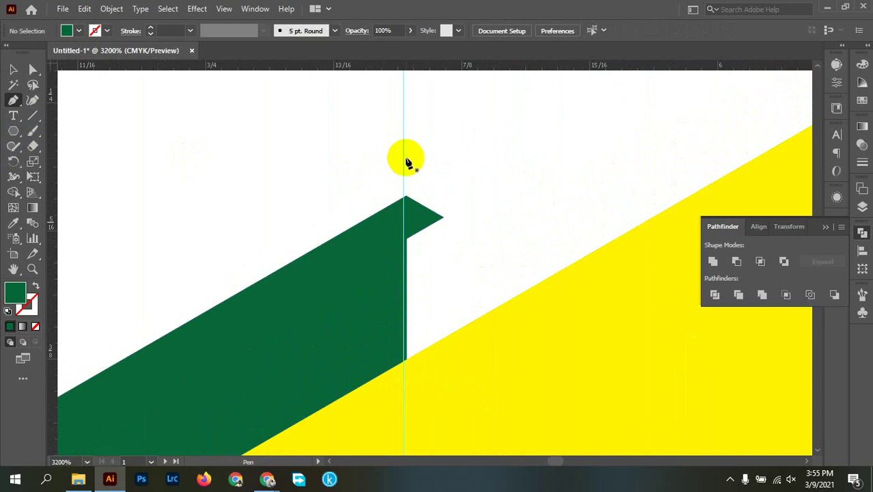
click(404, 155)
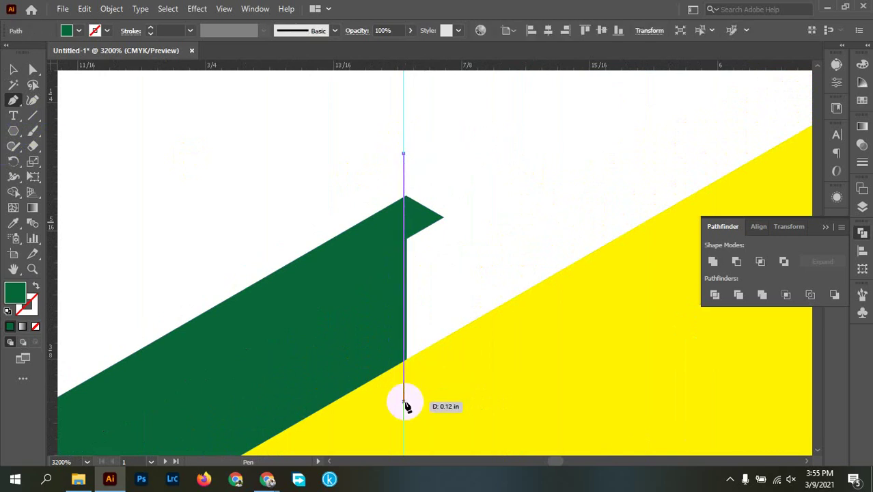
click(404, 401)
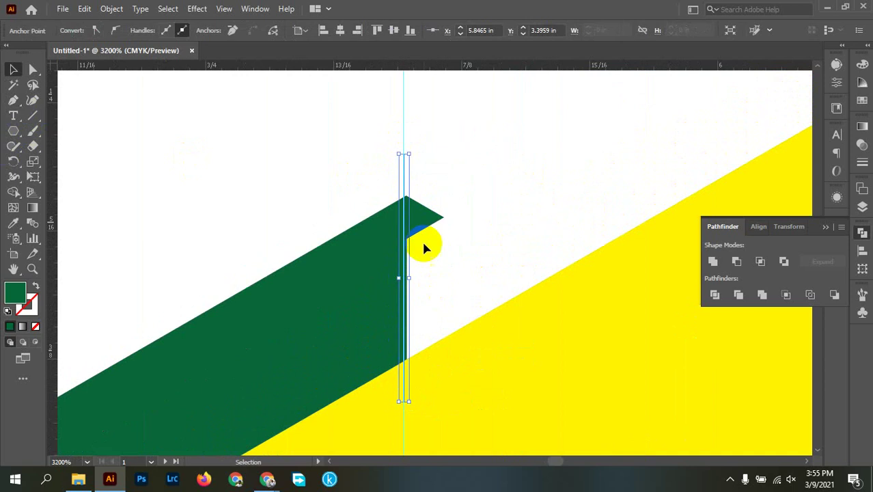
Divide the green outline with the vertical line, ungroup the pieces, and delete the flag-shaped sliver extending past the centre guide.
key(v)
drag(441, 168, 367, 254)
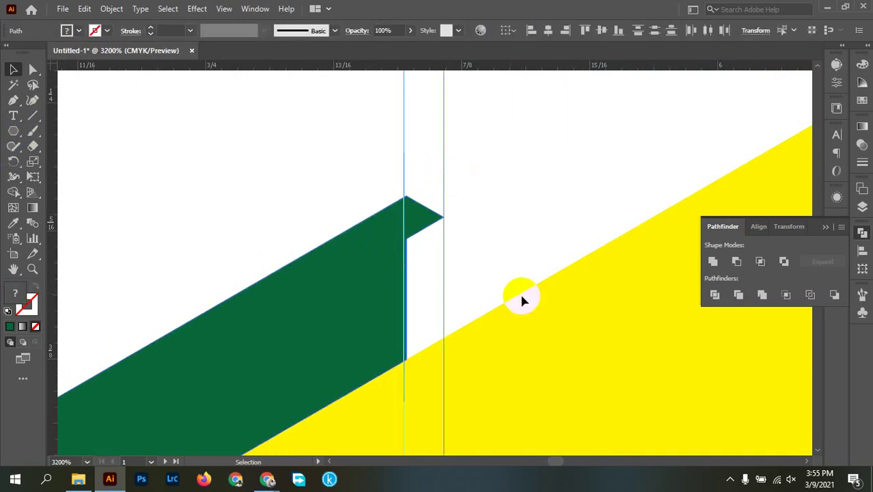
click(714, 295)
right_click(444, 215)
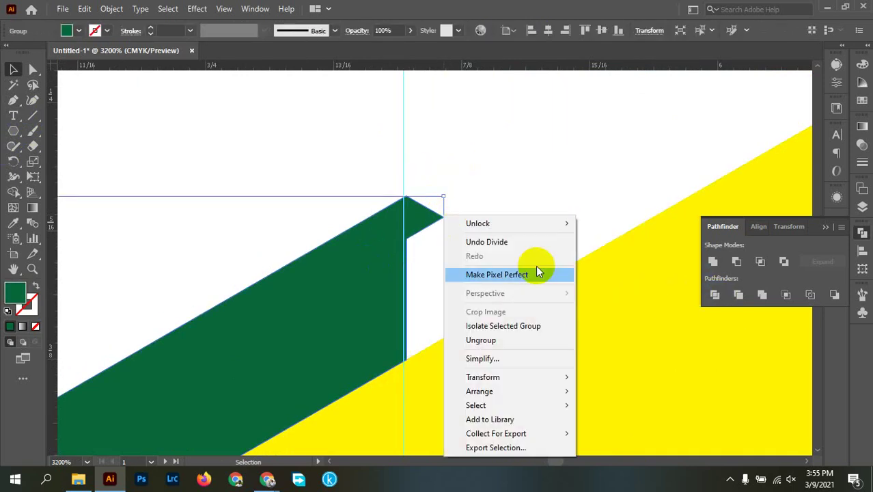
click(508, 339)
click(493, 189)
drag(424, 222, 526, 194)
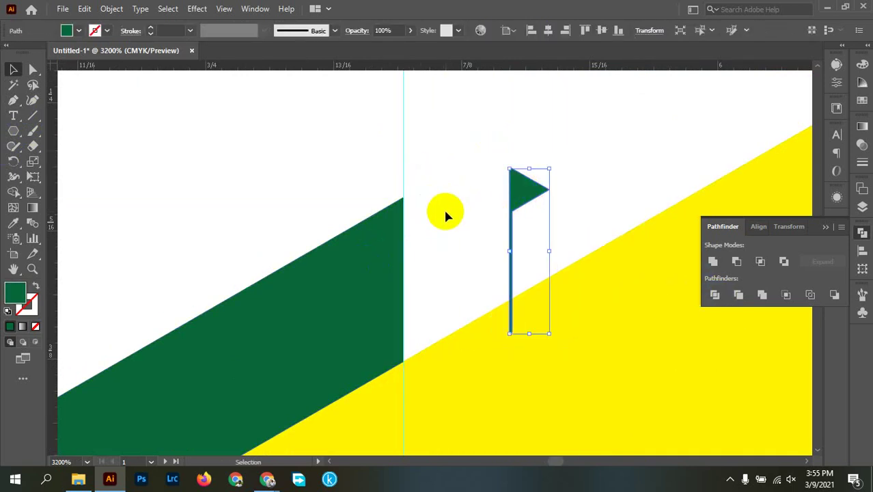
key(Delete)
Switch to outline view, test-move the trimmed green outline away from the centre guide, and undo the move.
drag(444, 146, 372, 184)
key(ctrl+y)
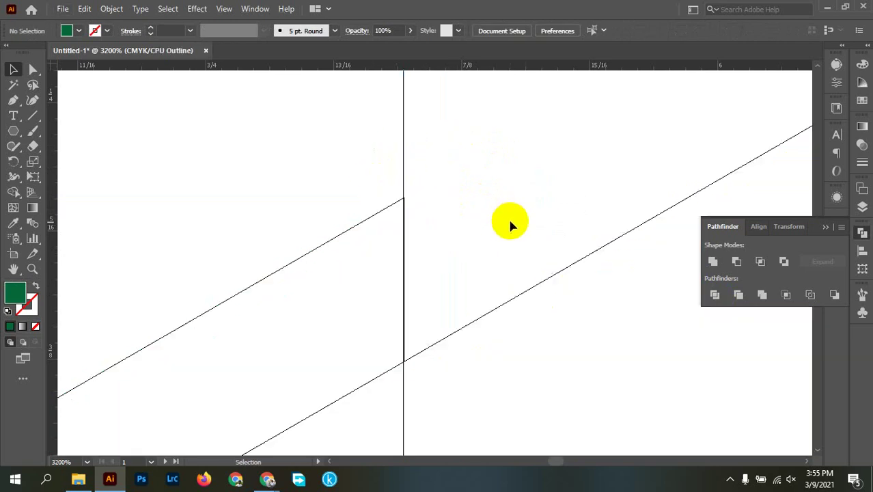
click(402, 288)
click(416, 255)
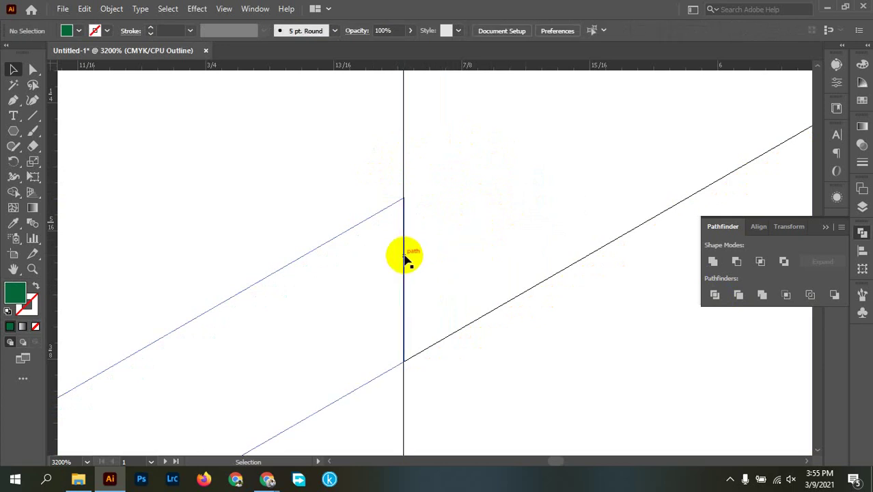
drag(404, 257, 450, 256)
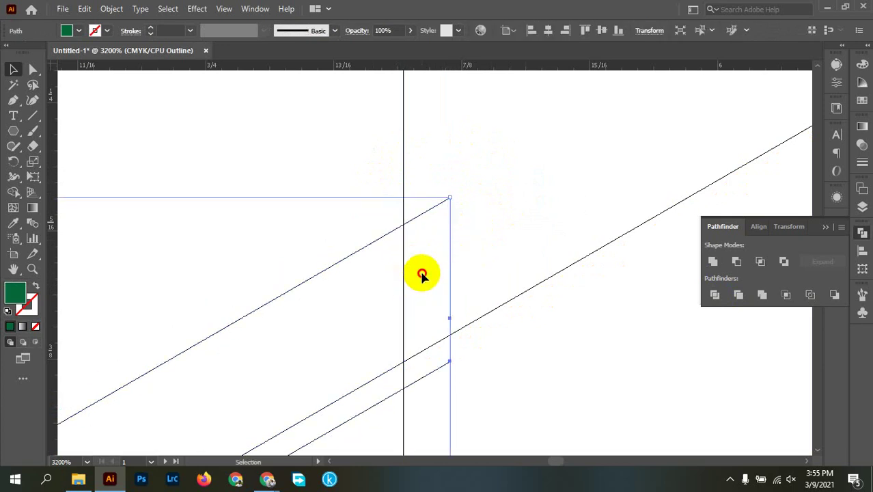
click(378, 288)
key(ctrl+z)
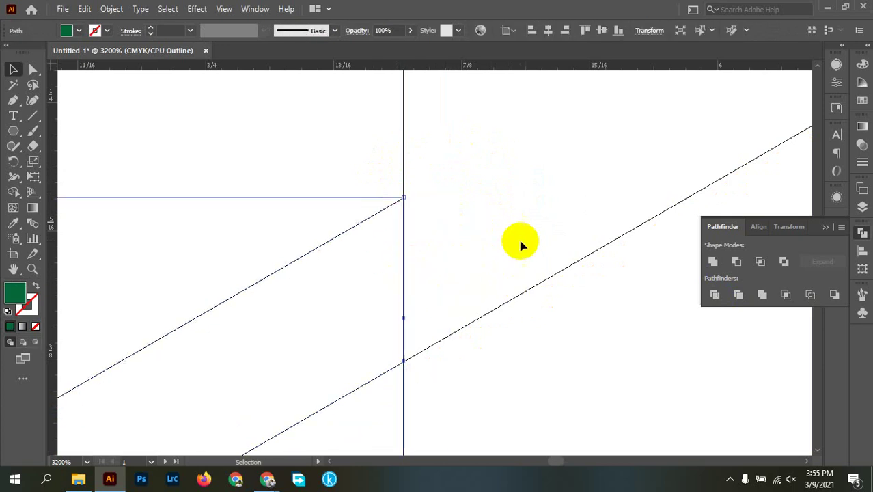
click(506, 227)
Examine the green outline and the cover's band paths in outline view, and return to the colour preview.
scroll(499, 228, down, 6)
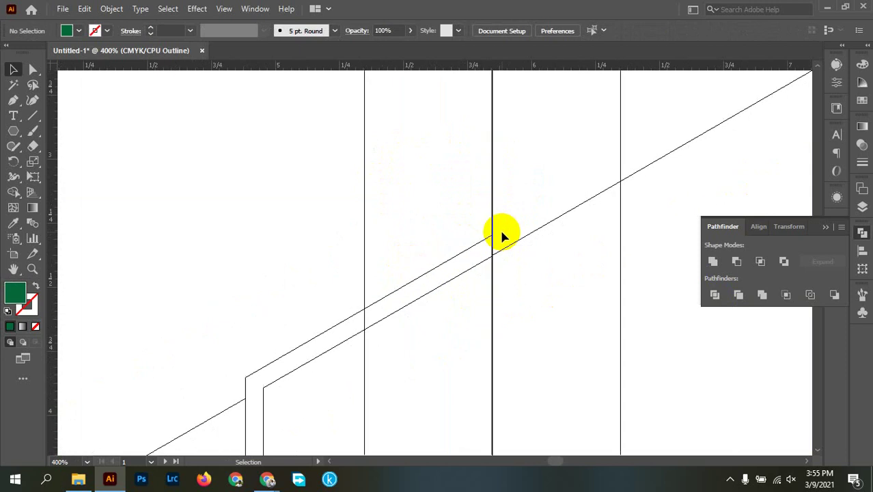
drag(537, 325, 521, 189)
scroll(506, 273, down, 3)
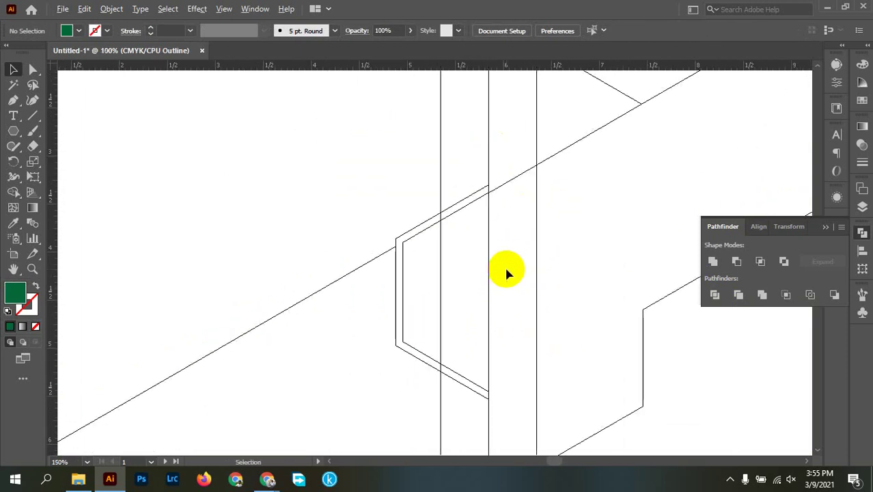
scroll(506, 273, down, 1)
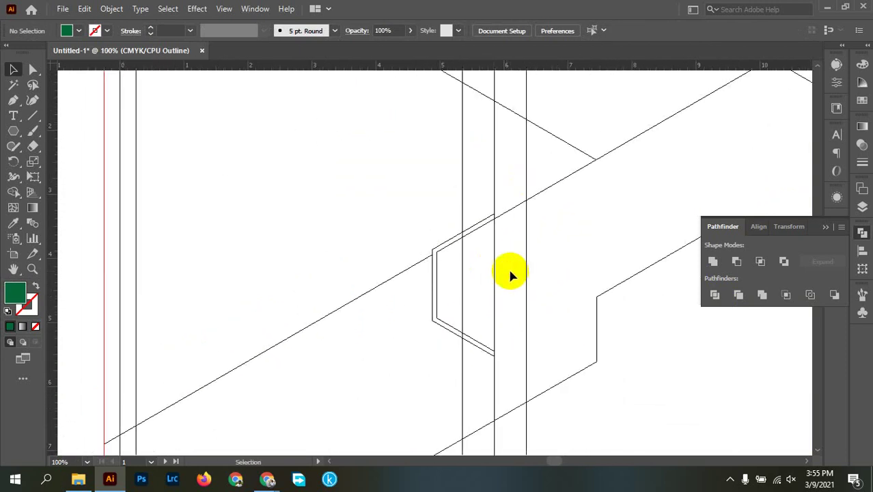
scroll(532, 269, down, 2)
drag(567, 254, 433, 296)
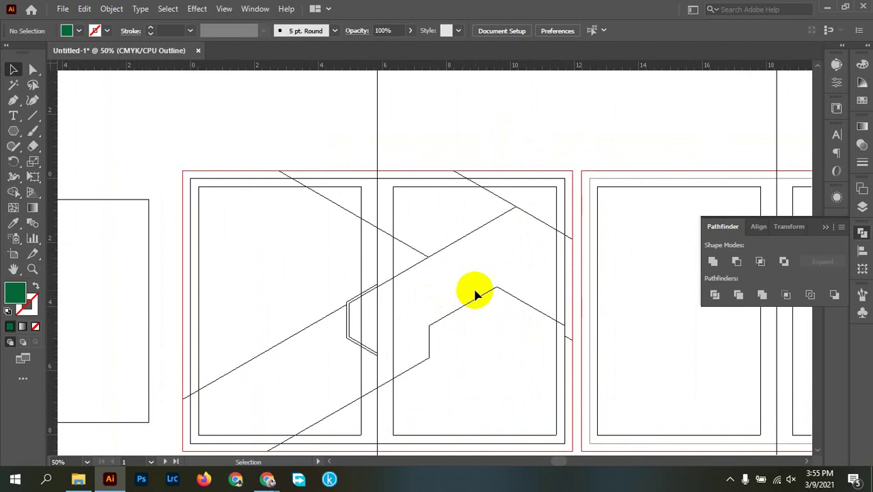
key(ctrl+y)
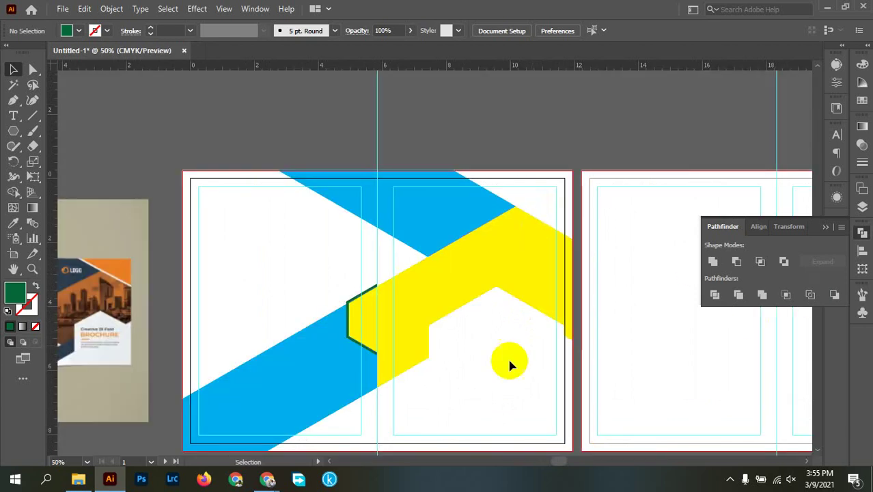
Draw a slanted Pen edge about 3.94 in long from the upper bleed edge to the right bleed edge, parallel to the blue and yellow bands.
drag(528, 356, 460, 380)
scroll(473, 226, up, 3)
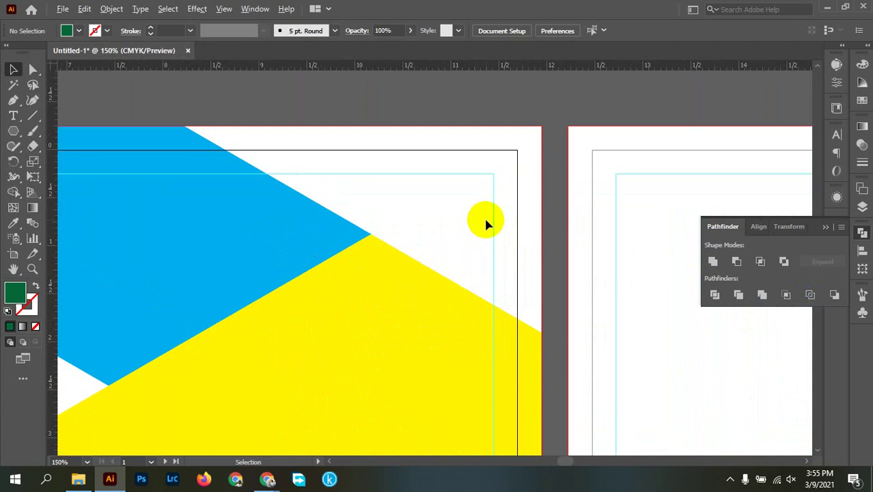
drag(484, 216, 526, 279)
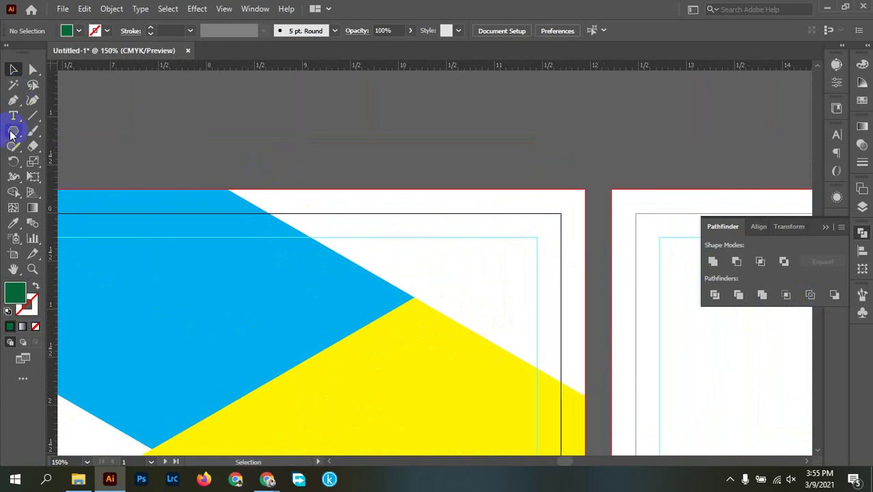
click(13, 101)
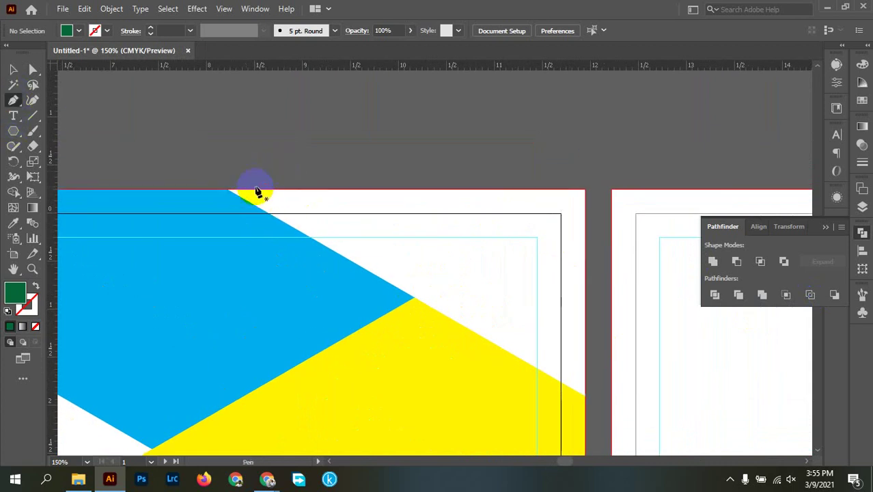
click(257, 189)
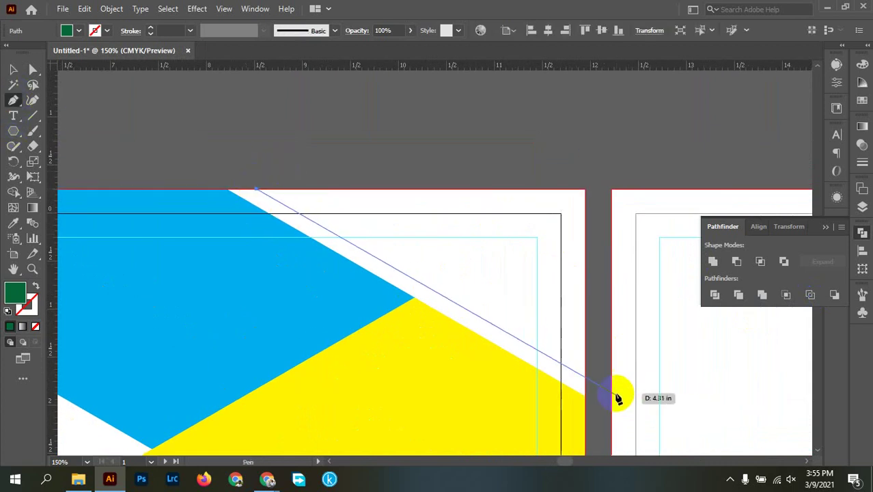
scroll(586, 390, up, 1)
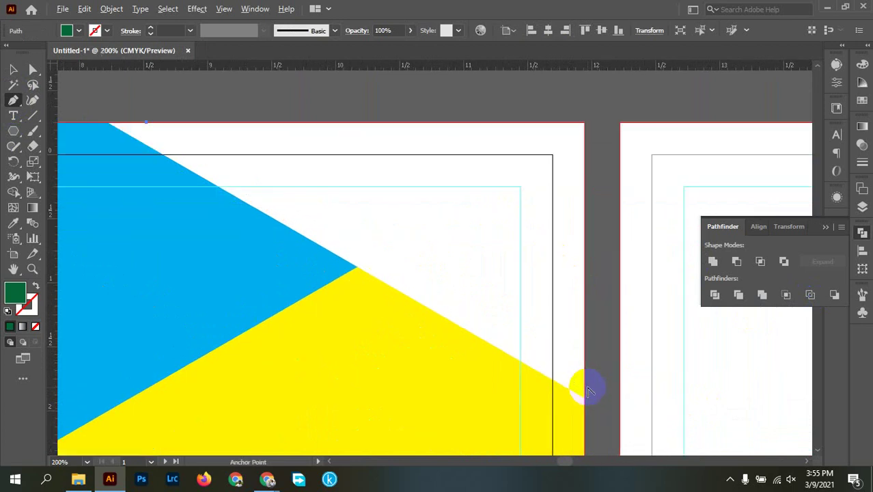
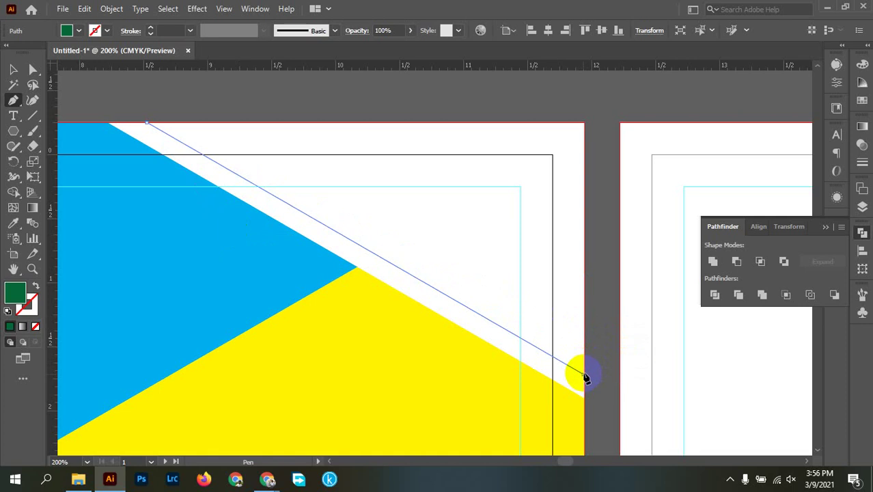
click(585, 377)
ctrl+click(587, 377)
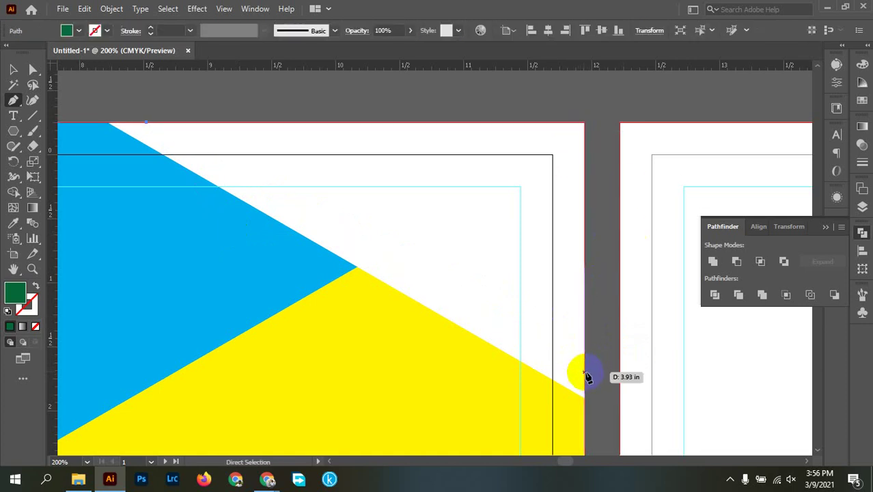
scroll(586, 375, up, 1)
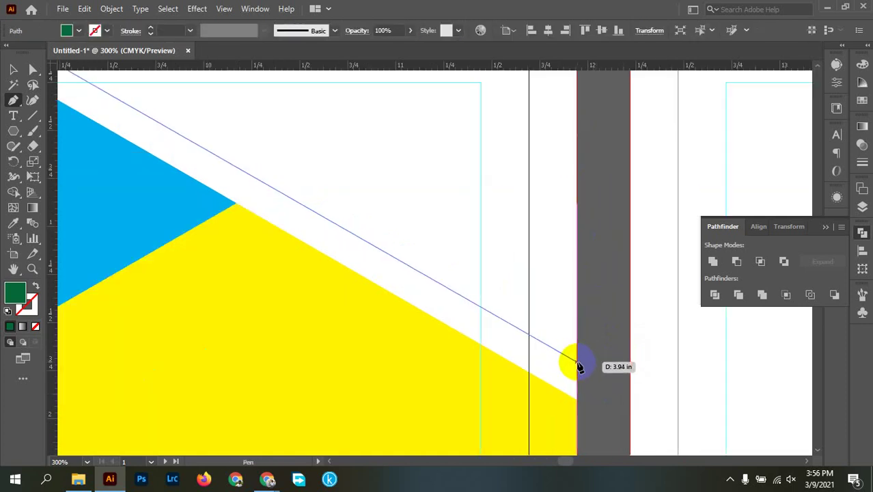
click(577, 363)
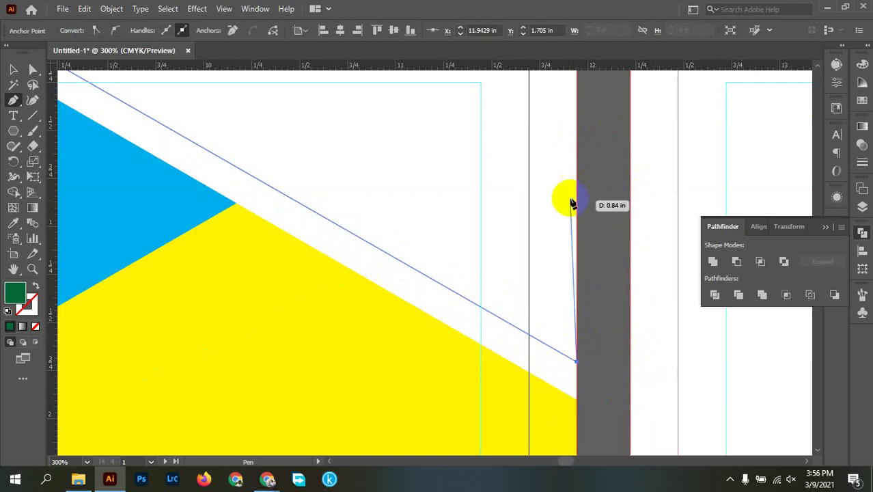
Complete the green triangle by continuing the path to the cover's upper-right bleed corner and closing it at its starting point.
scroll(583, 240, down, 3)
scroll(584, 239, up, 3)
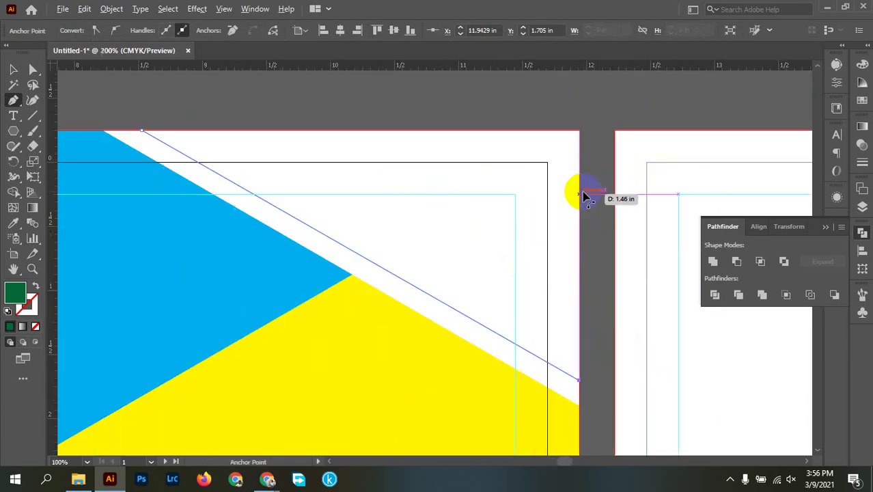
drag(691, 235, 579, 238)
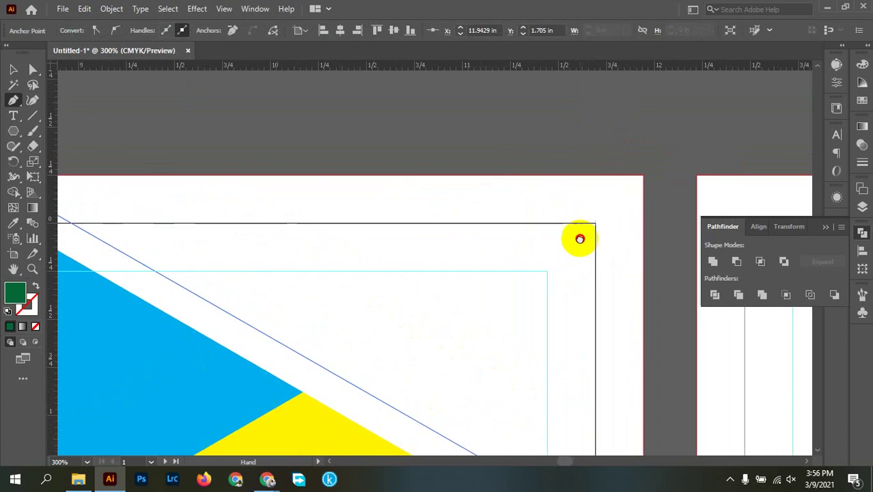
click(647, 179)
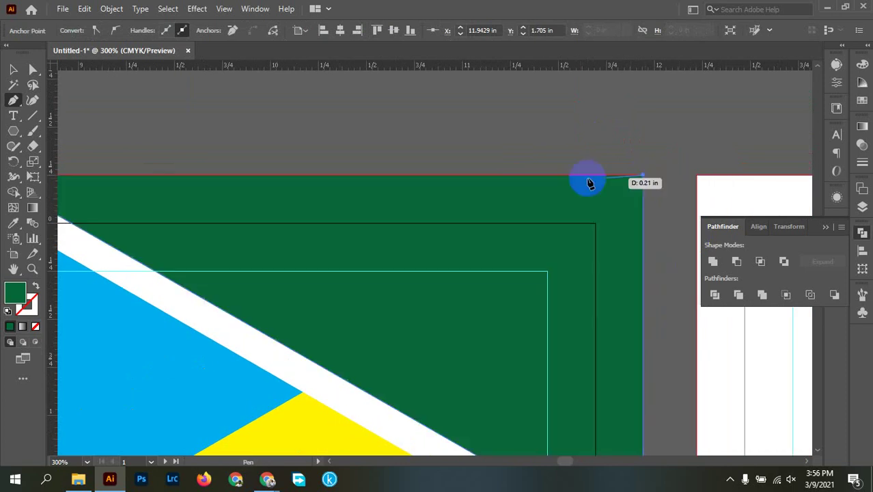
scroll(355, 219, left, 5)
scroll(356, 219, up, 1)
click(308, 226)
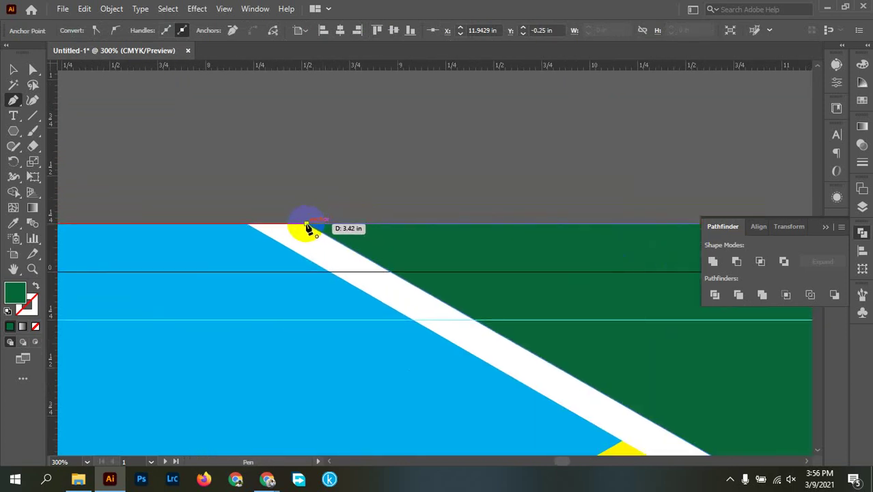
scroll(492, 156, down, 5)
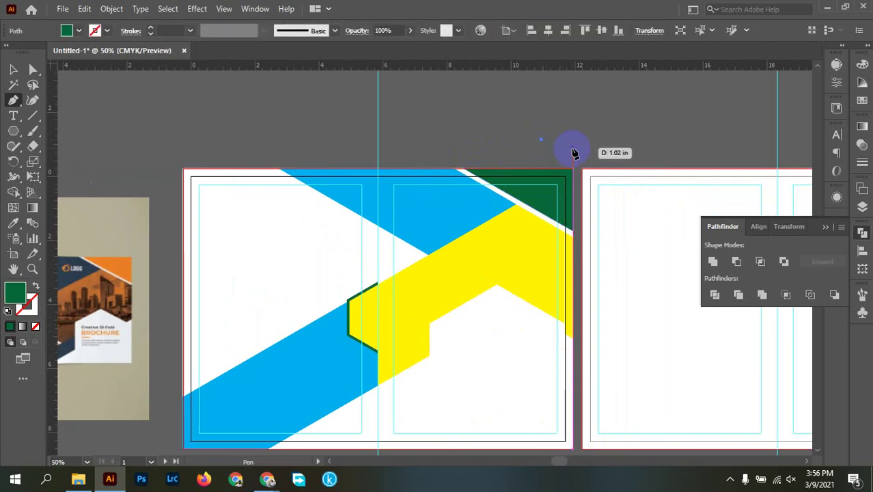
key(v)
click(586, 132)
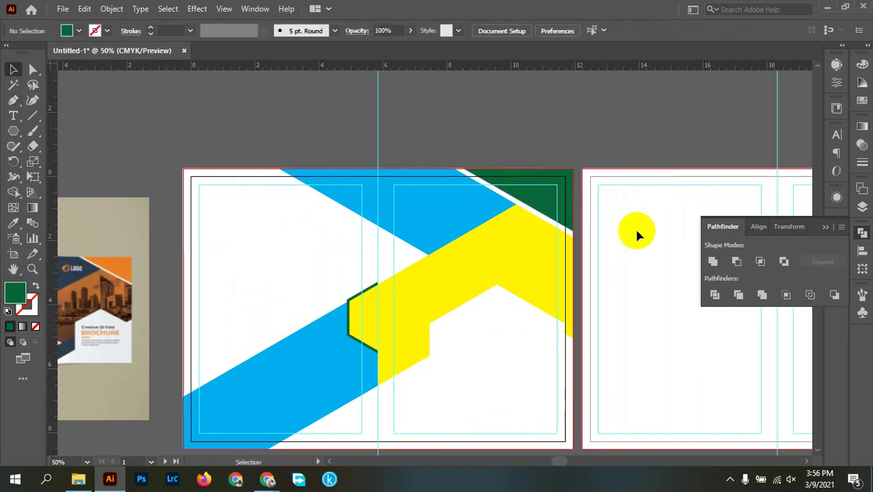
click(470, 172)
click(592, 243)
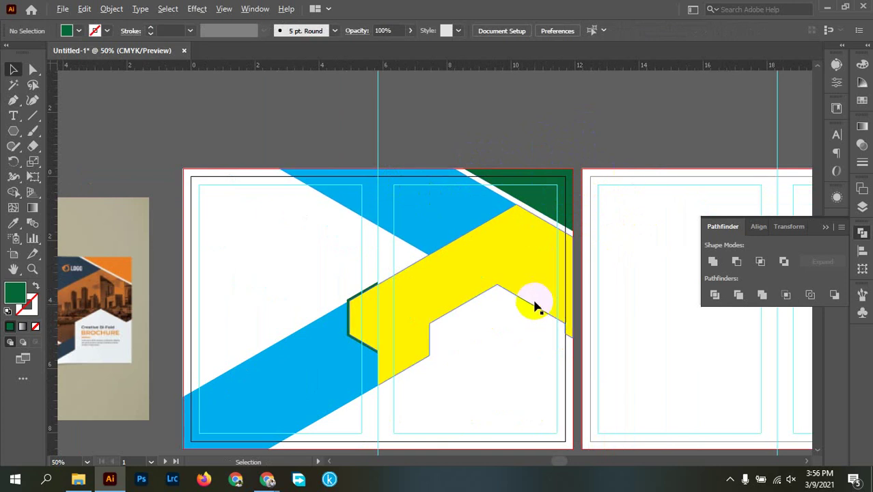
Examine the cover's green triangle and yellow band, and the stock photos placed below the artboards.
scroll(535, 306, down, 1)
drag(477, 337, 417, 334)
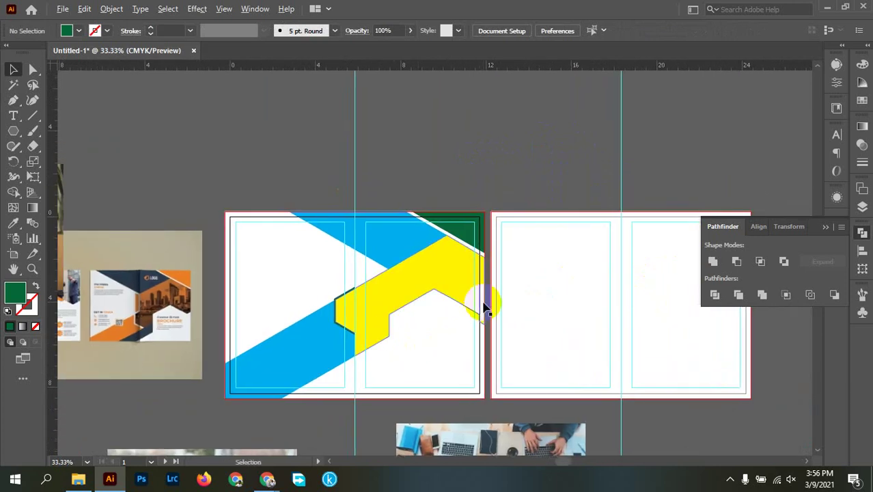
scroll(484, 302, up, 1)
scroll(623, 269, left, 3)
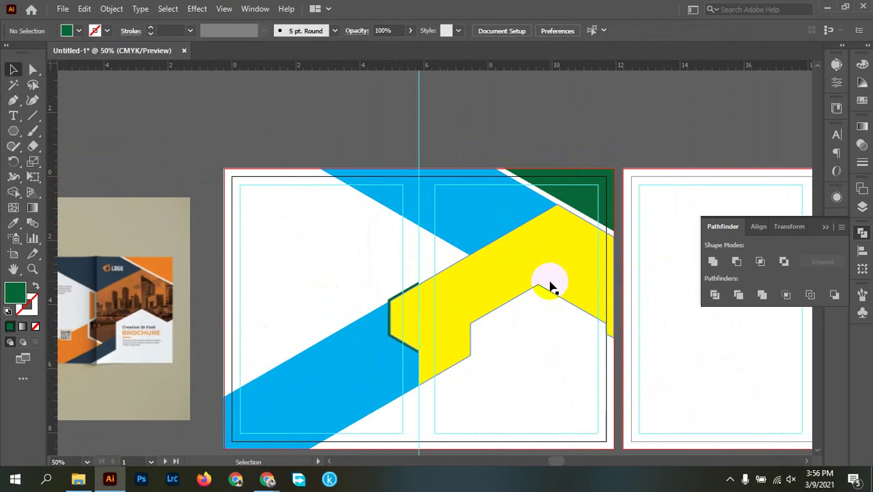
mouse_move(552, 285)
mouse_down()
mouse_move(525, 321)
mouse_move(565, 328)
mouse_up()
drag(570, 371, 530, 310)
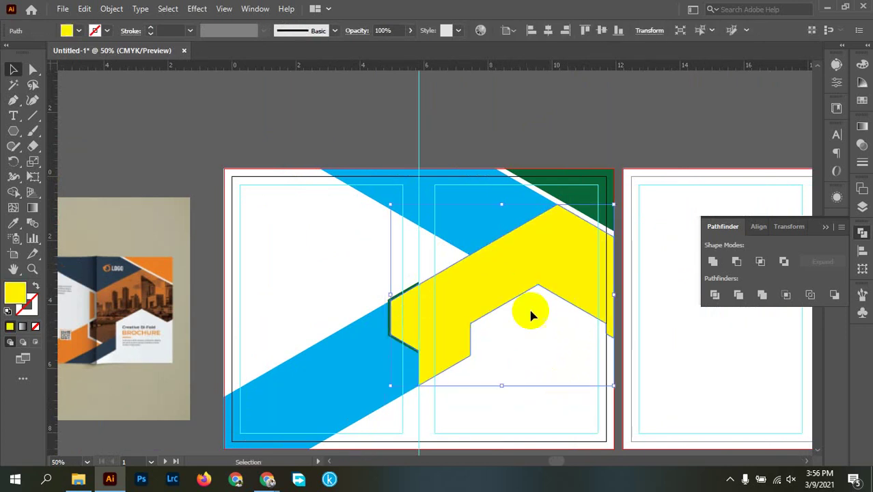
scroll(546, 383, down, 2)
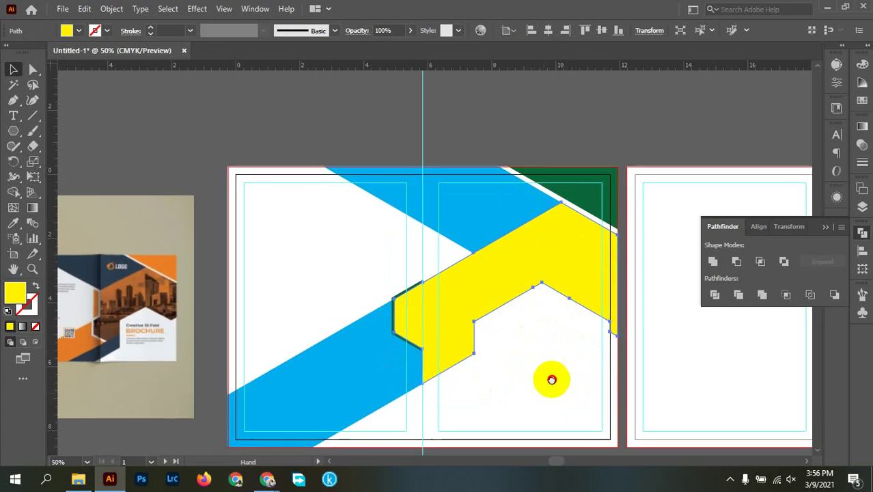
scroll(550, 342, left, 1)
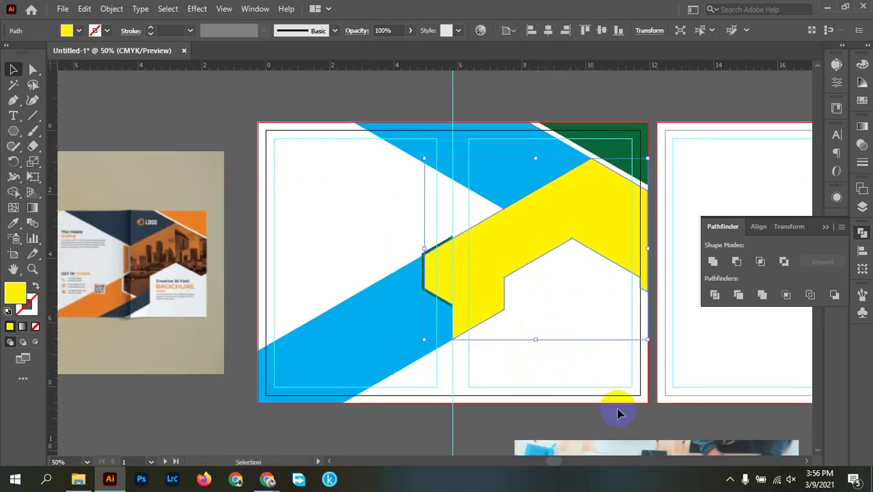
click(575, 399)
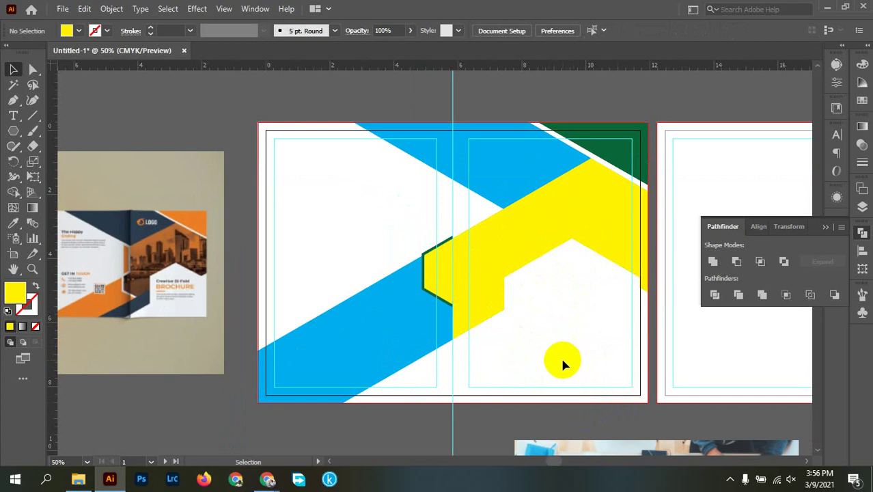
drag(562, 364, 494, 204)
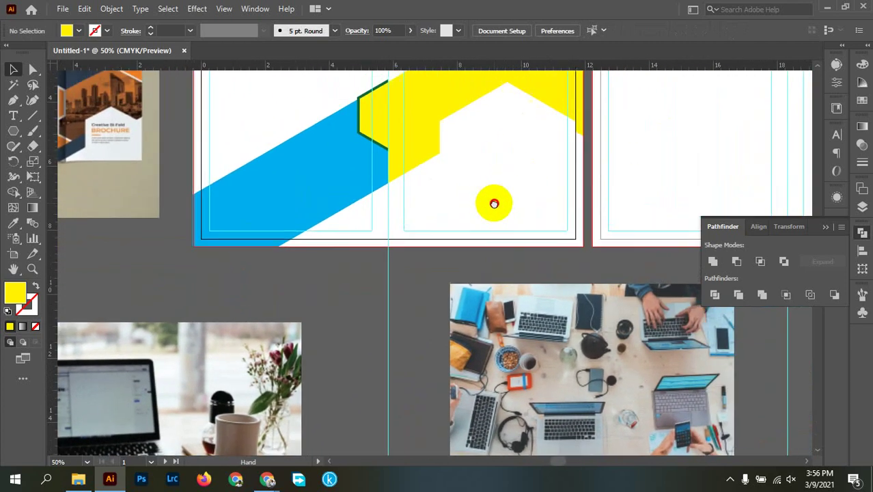
scroll(649, 379, down, 1)
scroll(493, 420, up, 2)
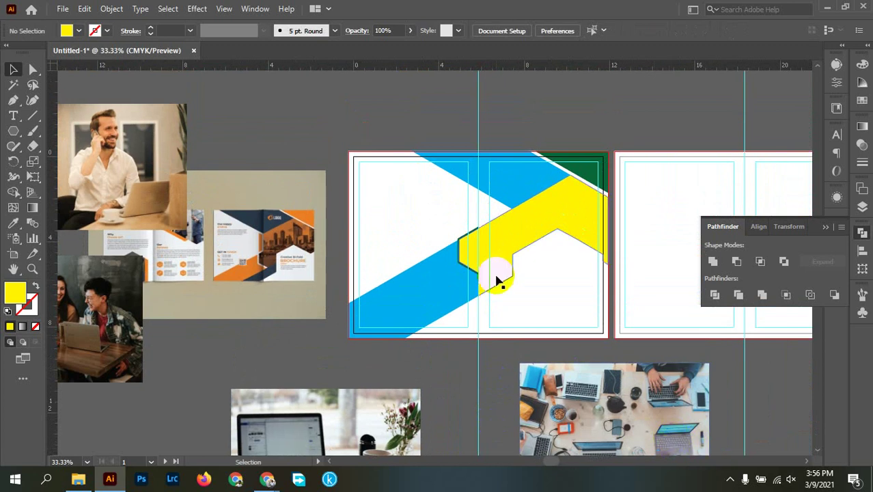
Locate the two stacked yellow band paths in Layer 1 and tell them apart by toggling their visibility and locks.
click(570, 227)
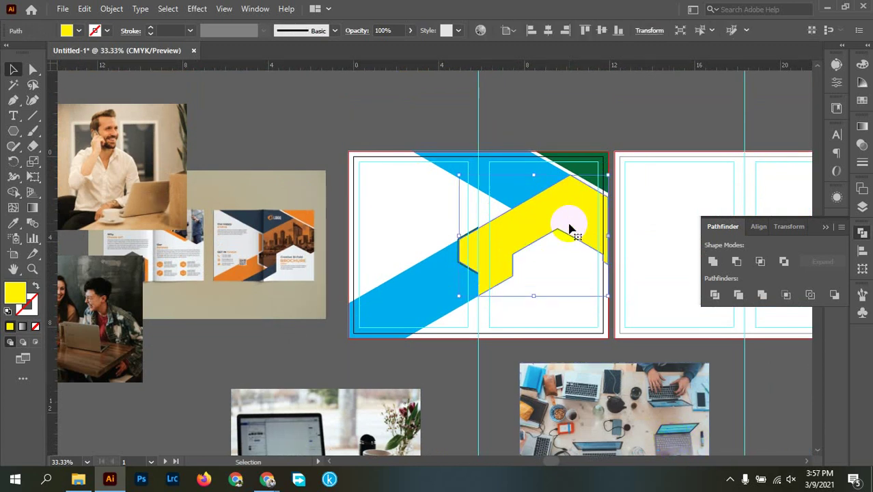
key(a)
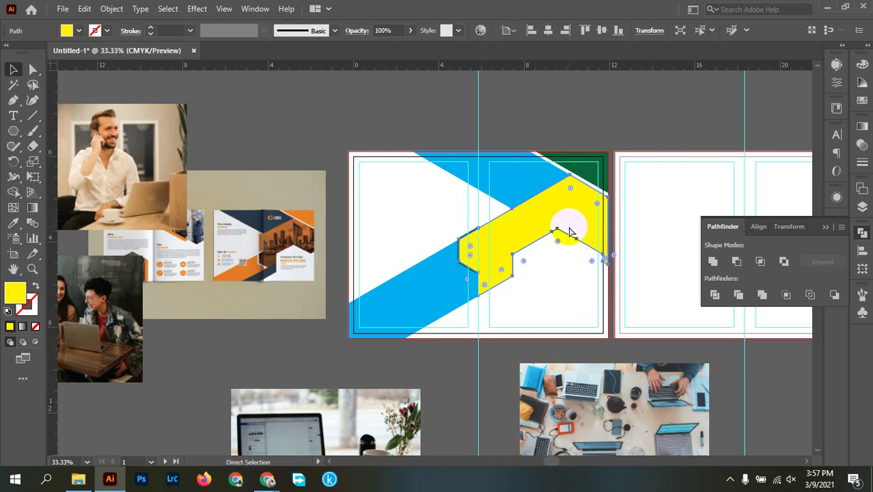
key(v)
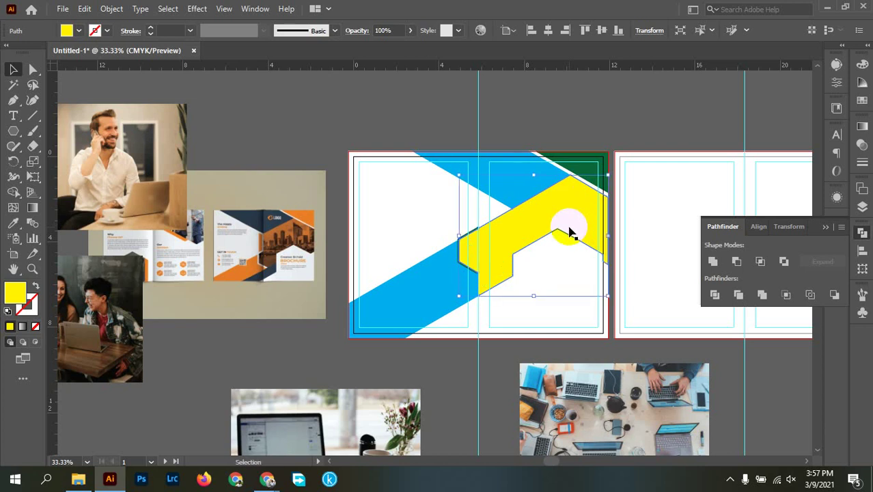
click(862, 205)
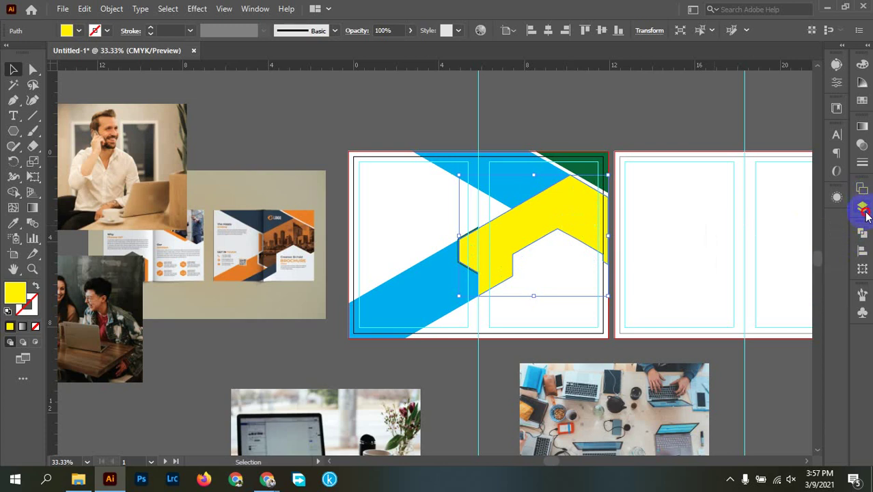
click(736, 203)
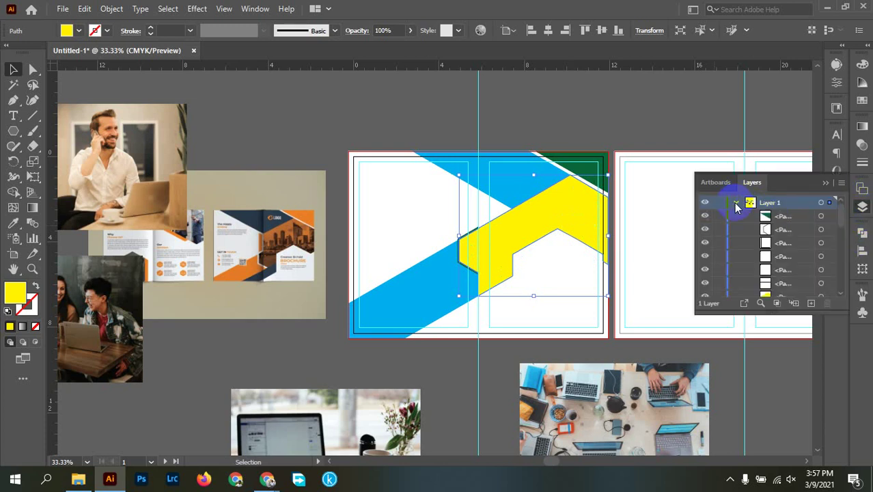
scroll(797, 258, down, 3)
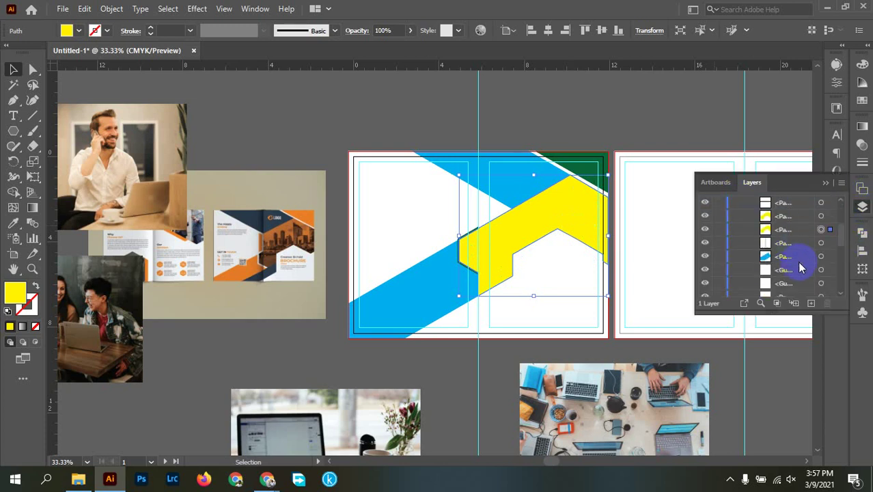
click(704, 230)
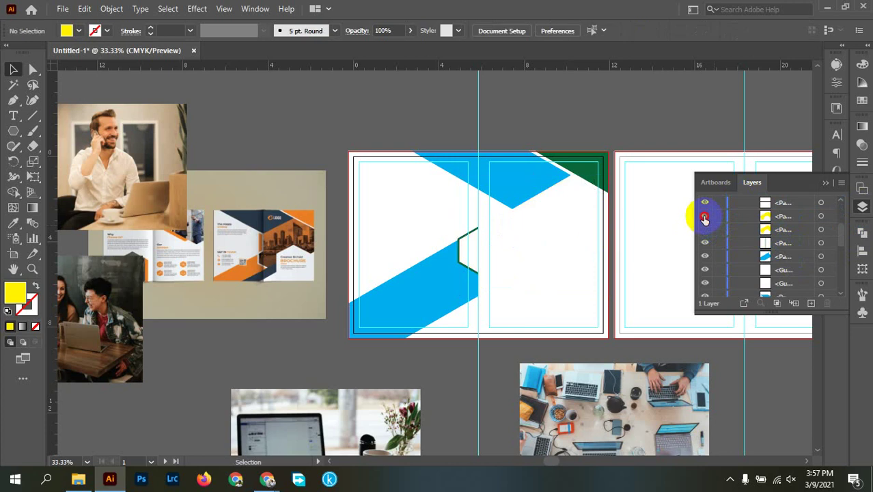
click(705, 217)
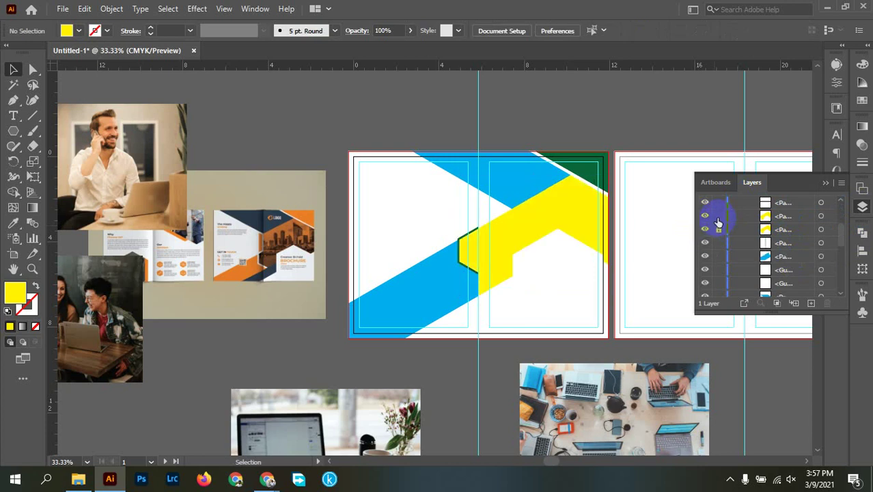
click(718, 218)
click(718, 229)
click(718, 216)
Reduce the upper yellow band copy's opacity to 44%, and lock and hide that copy.
click(526, 220)
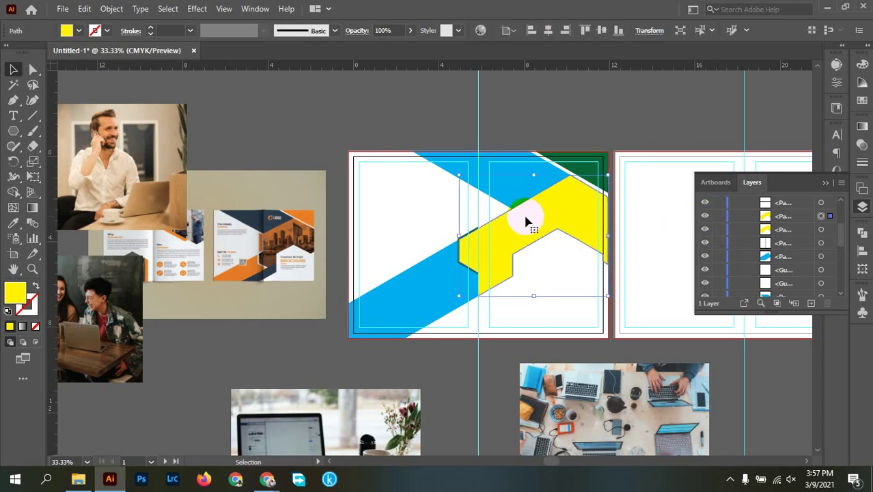
click(409, 31)
drag(408, 48, 384, 49)
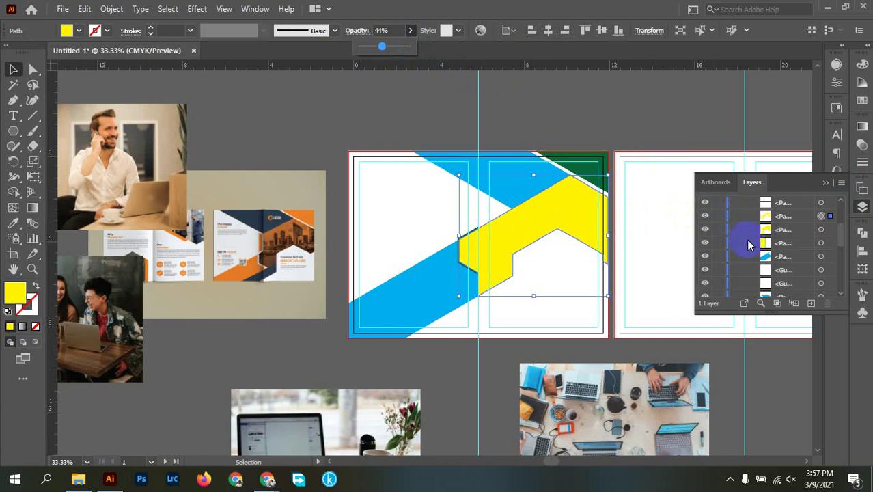
click(718, 216)
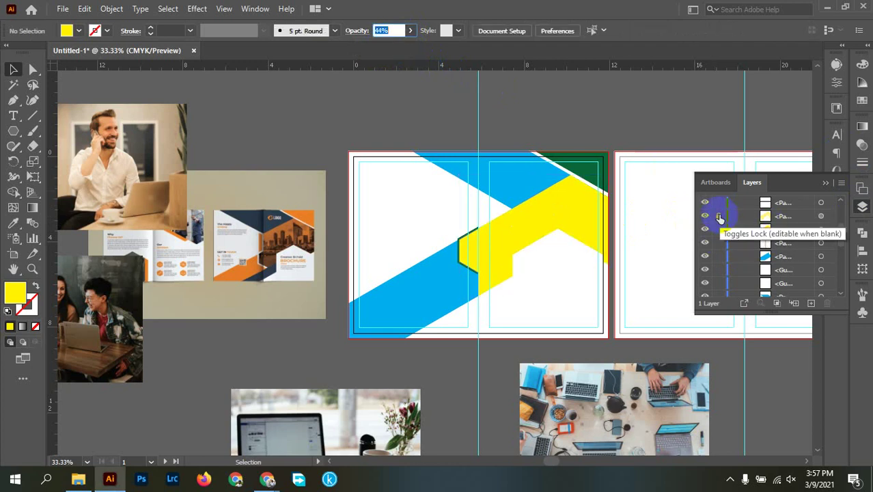
click(705, 215)
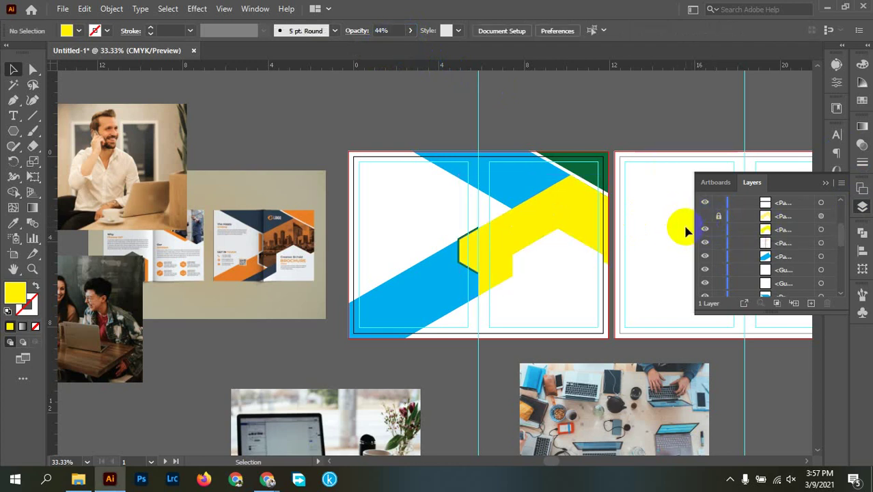
click(863, 206)
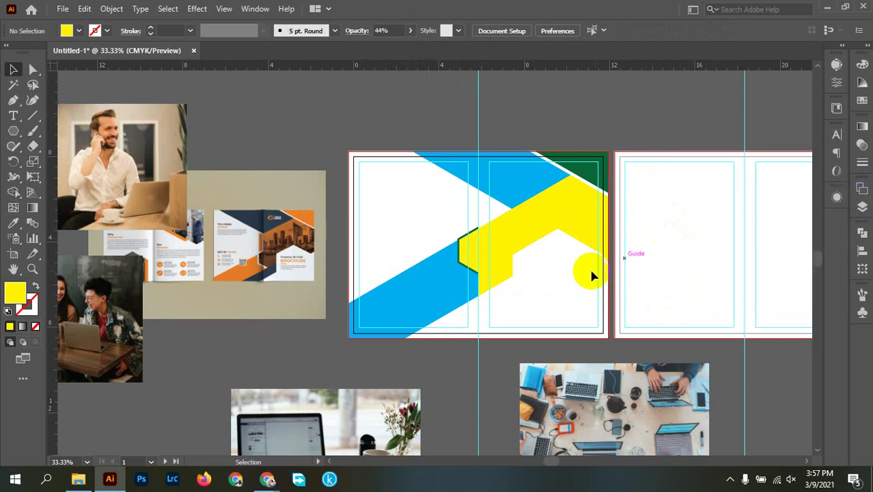
Set the opacity of the remaining visible yellow band to 64%.
scroll(557, 237, up, 2)
scroll(596, 278, down, 1)
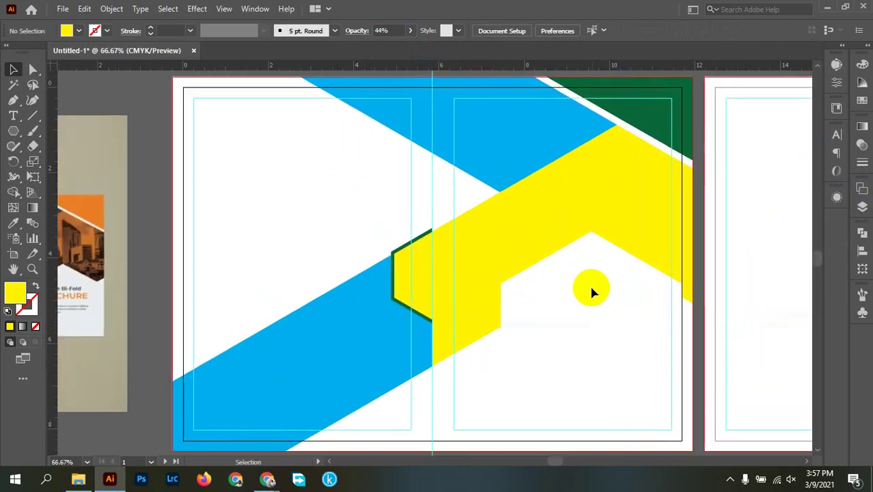
scroll(603, 277, down, 2)
click(604, 260)
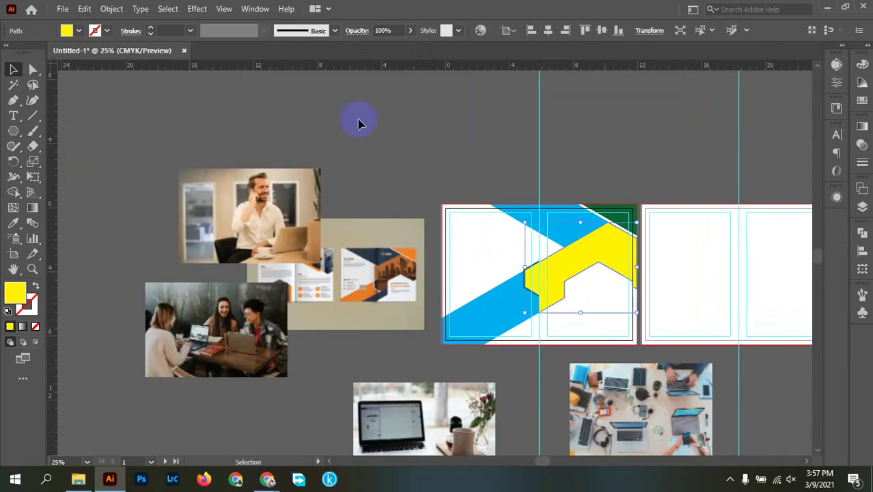
click(412, 31)
drag(405, 45, 390, 45)
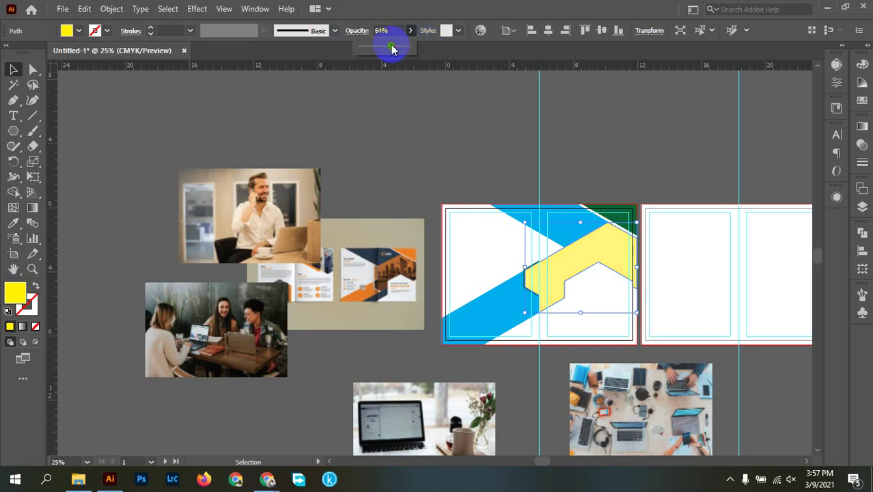
click(671, 176)
Move the overhead photo of the desk with laptops onto the cover, behind the translucent yellow band.
scroll(702, 258, down, 1)
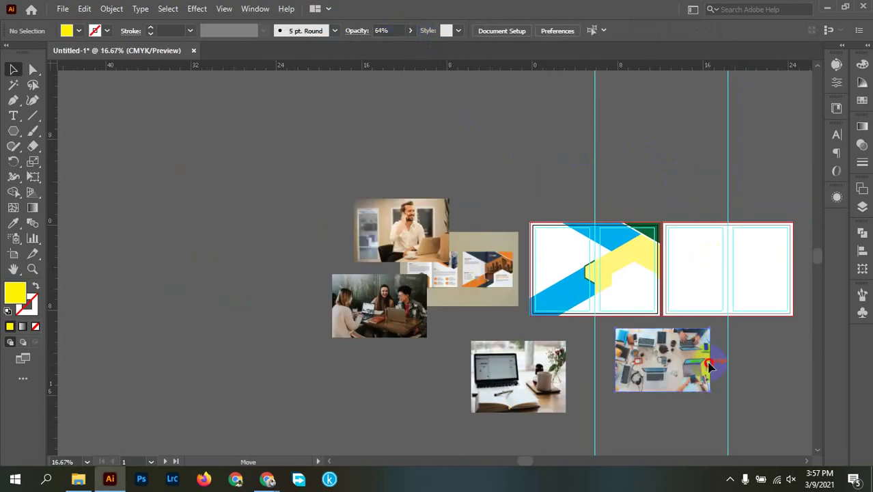
drag(700, 345, 672, 277)
scroll(671, 277, up, 3)
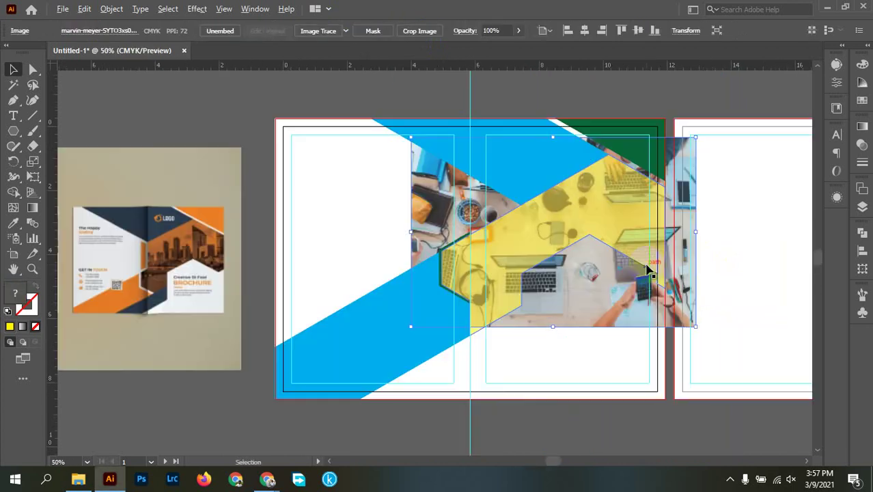
scroll(708, 315, up, 1)
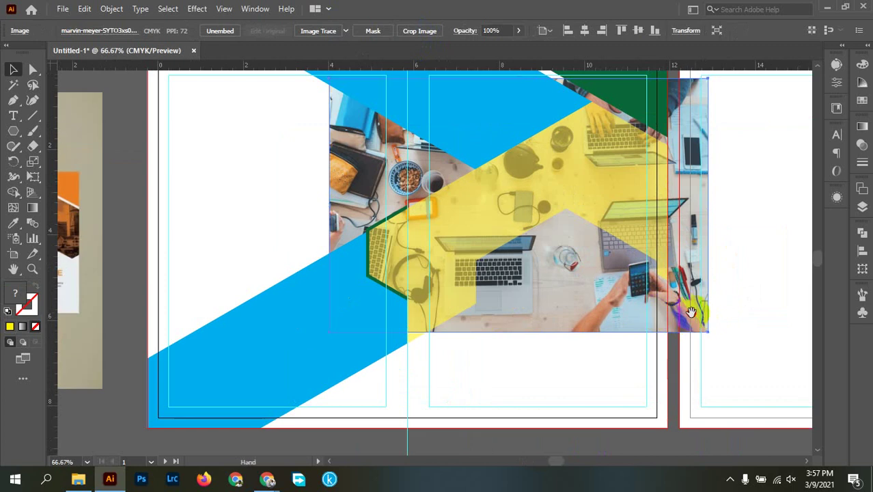
drag(659, 312, 634, 333)
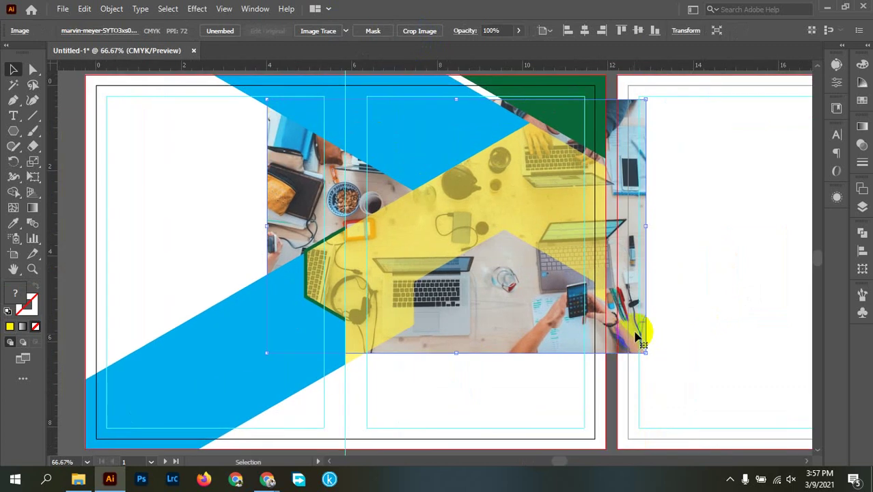
Scale the desk photo to about 8.62 by 5.75 in and position it so it fully covers the yellow band's area.
mouse_move(643, 337)
mouse_down()
mouse_move(649, 341)
mouse_move(628, 342)
mouse_up()
mouse_move(618, 197)
mouse_down()
mouse_move(615, 211)
mouse_move(614, 200)
mouse_up()
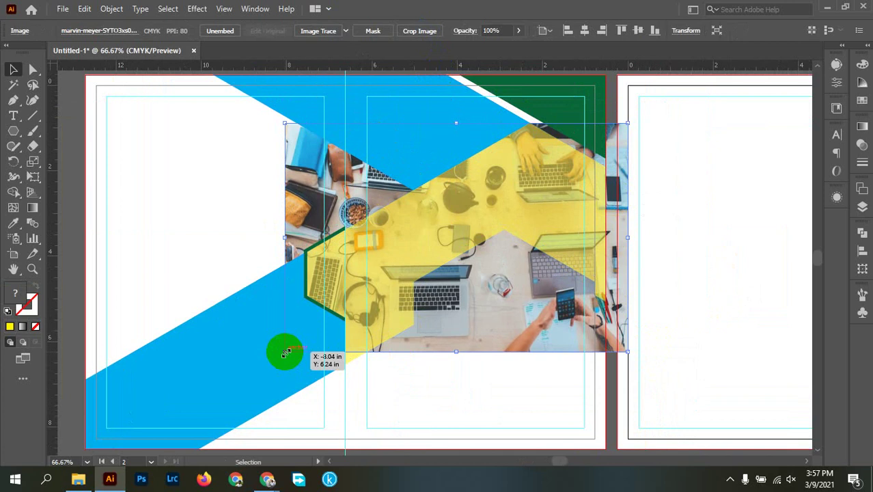
drag(286, 352, 260, 380)
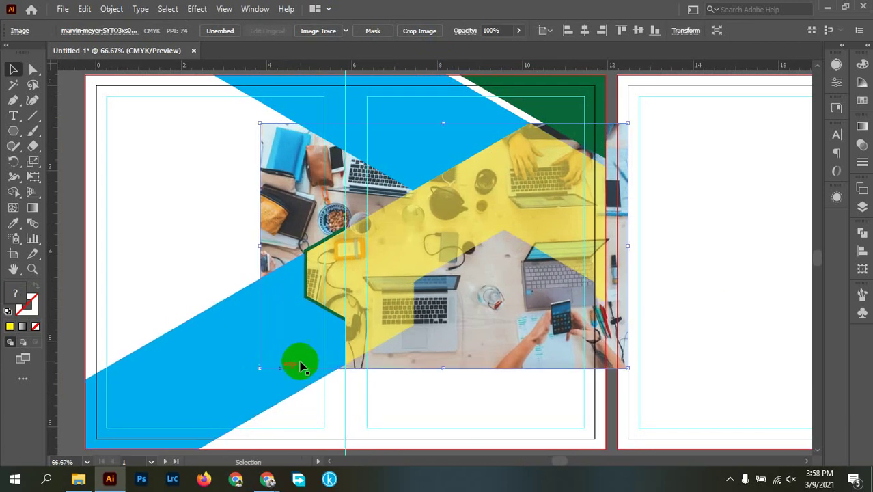
drag(613, 142, 610, 138)
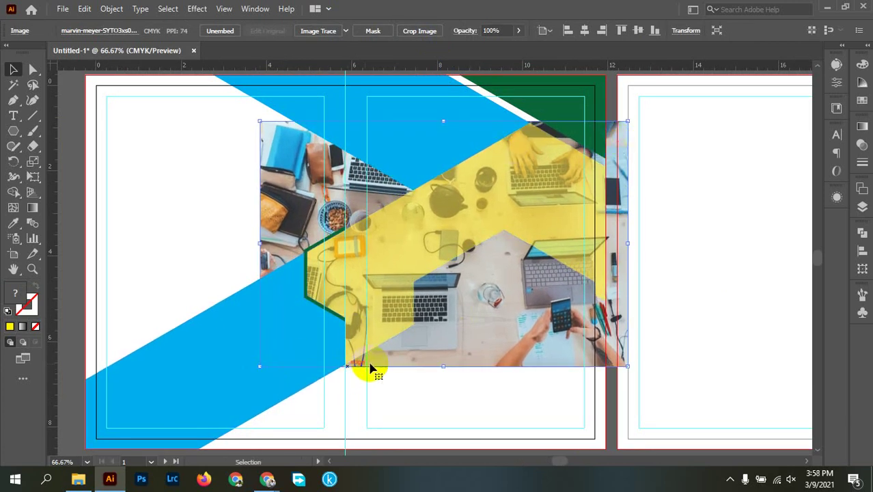
Clip the desk photo to the yellow band's outline with a clipping mask.
click(665, 172)
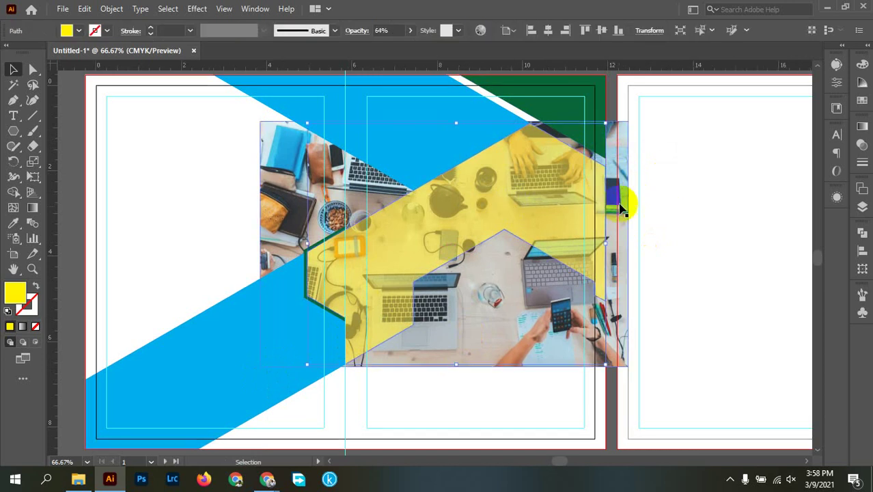
right_click(297, 182)
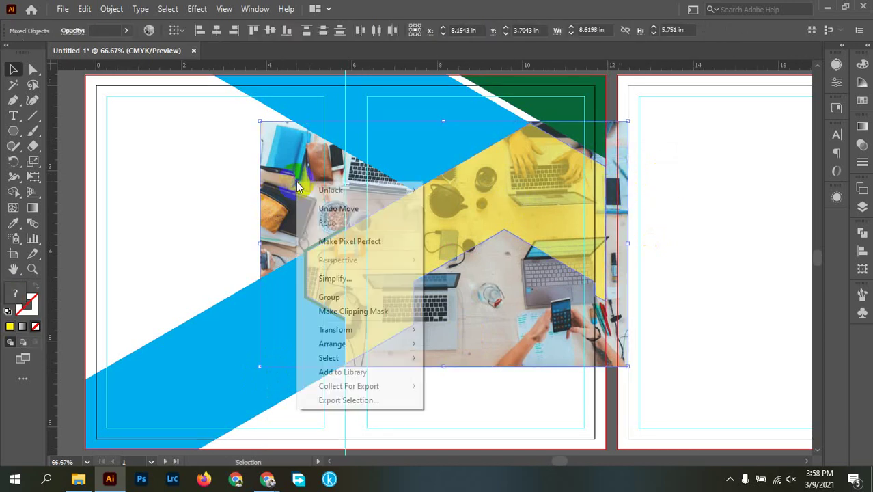
click(362, 311)
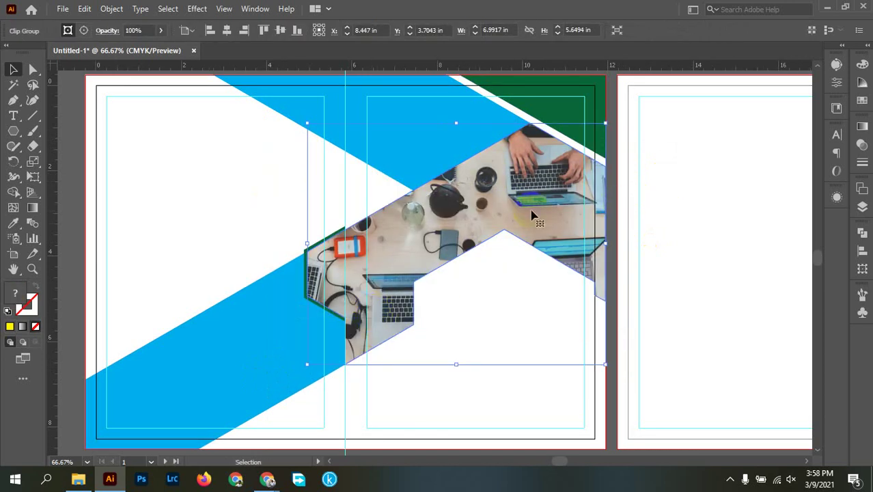
click(519, 333)
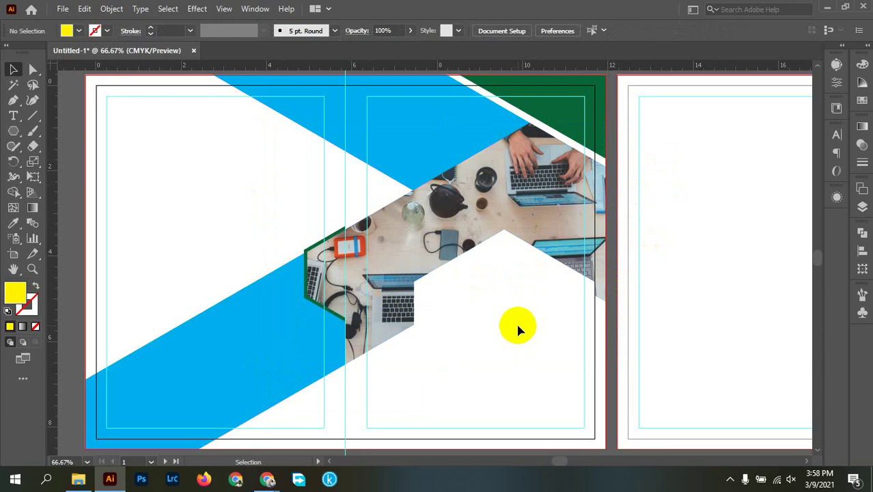
Show the hidden yellow band above the clipped desk photo and unlock it.
click(863, 191)
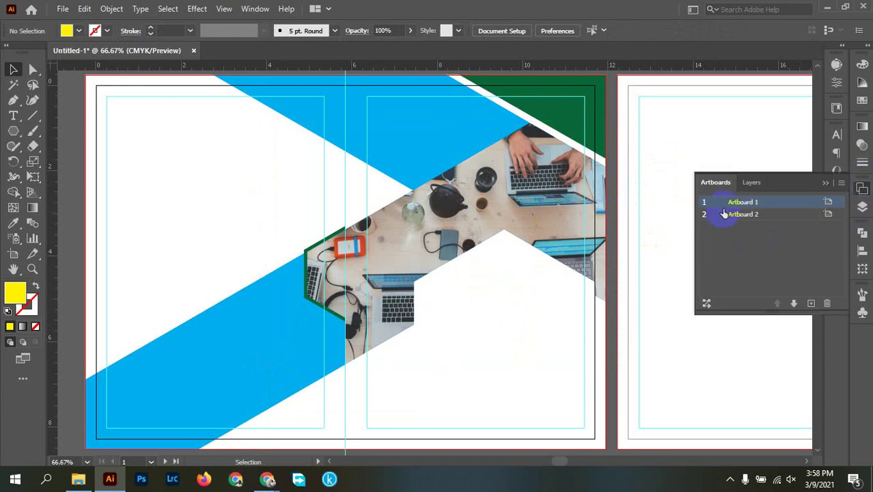
click(865, 206)
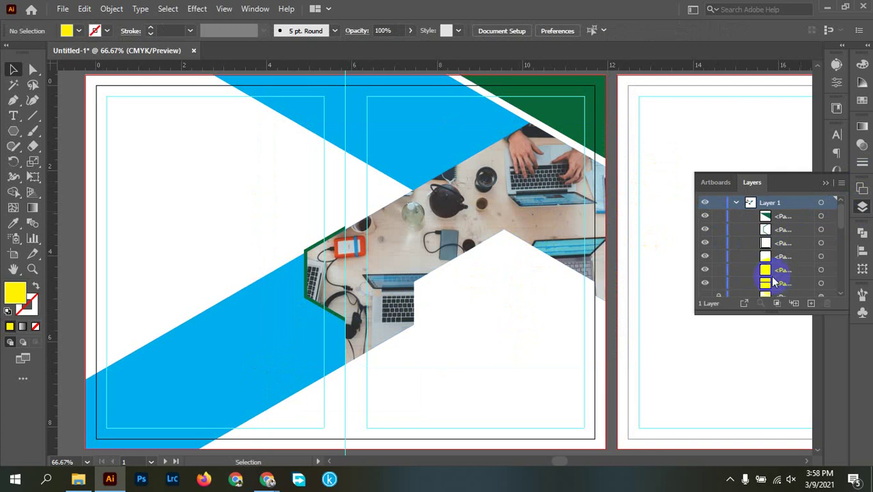
scroll(758, 277, down, 2)
click(704, 257)
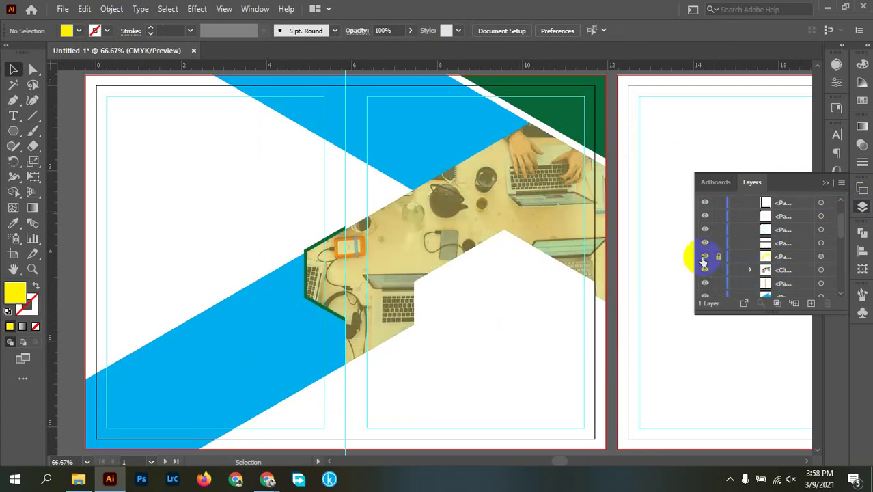
click(718, 258)
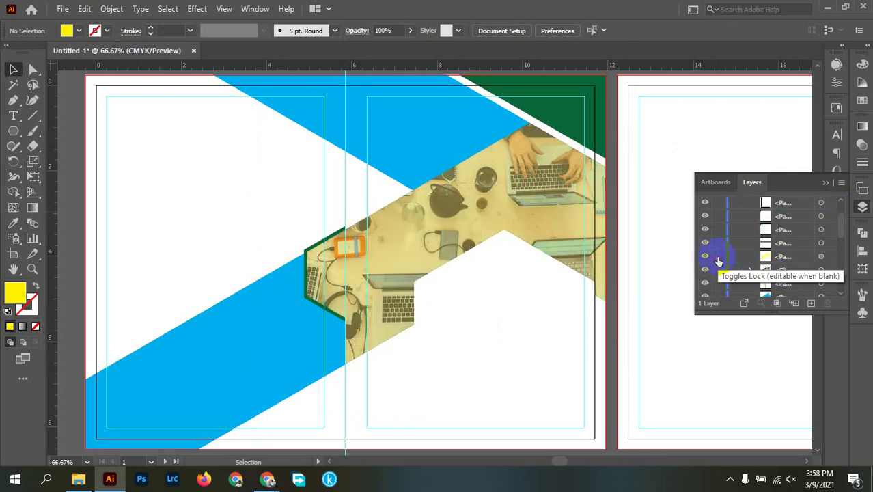
Set the yellow band overlay's opacity to 75%.
click(525, 188)
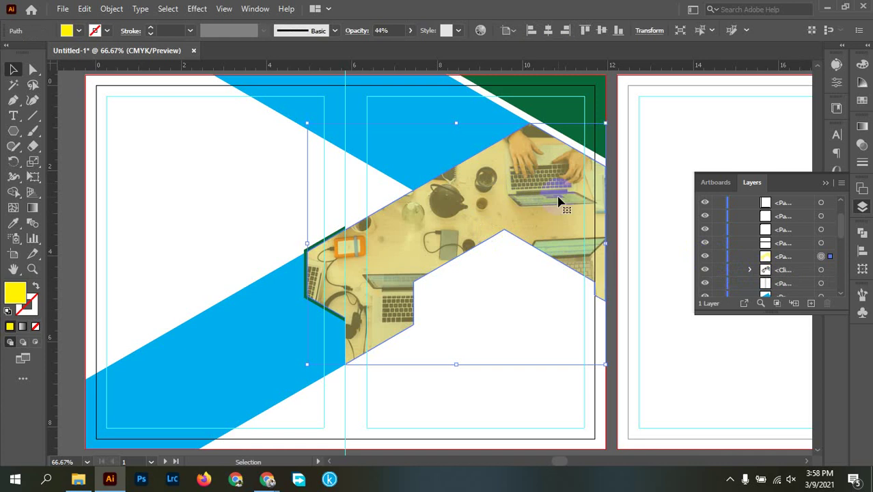
click(411, 30)
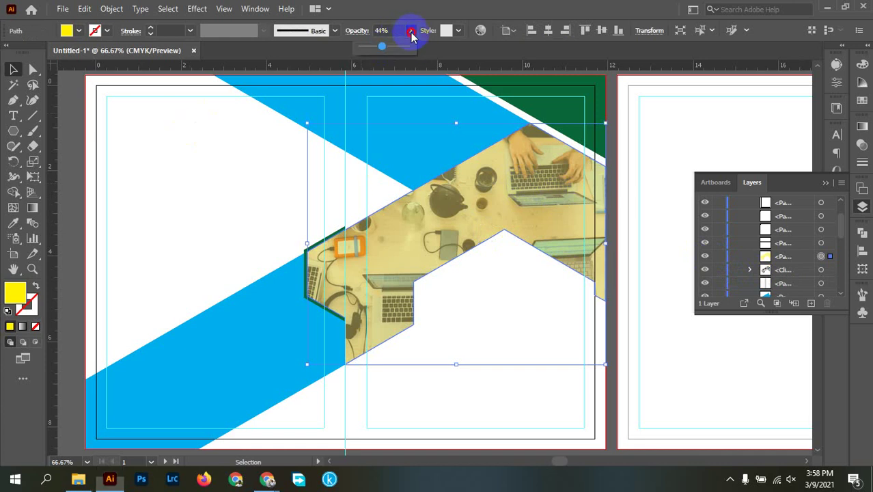
drag(396, 46, 398, 47)
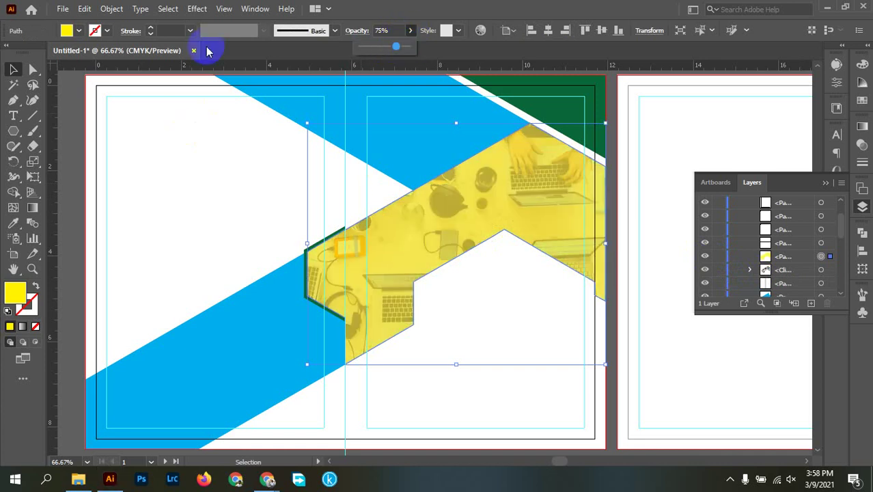
Try several fill colours on the band overlay, including dark blue, red, light orange (C=0 M=35 Y=85 K=0) and black.
click(79, 30)
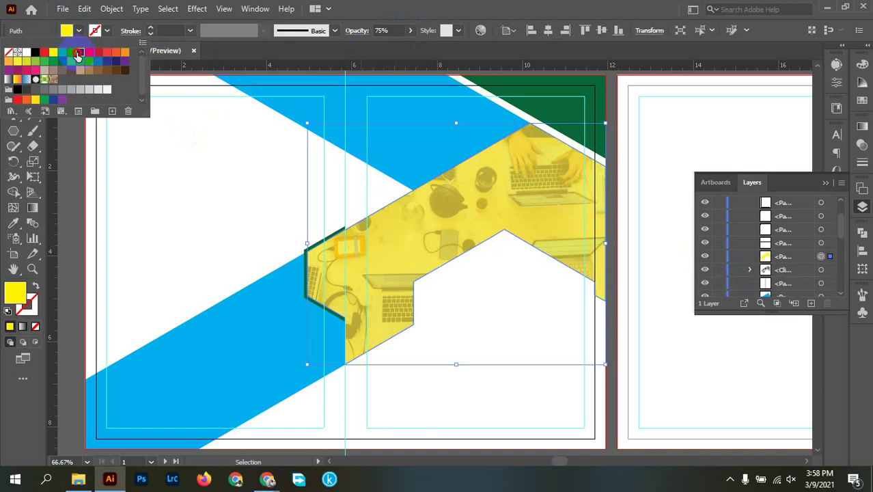
click(79, 54)
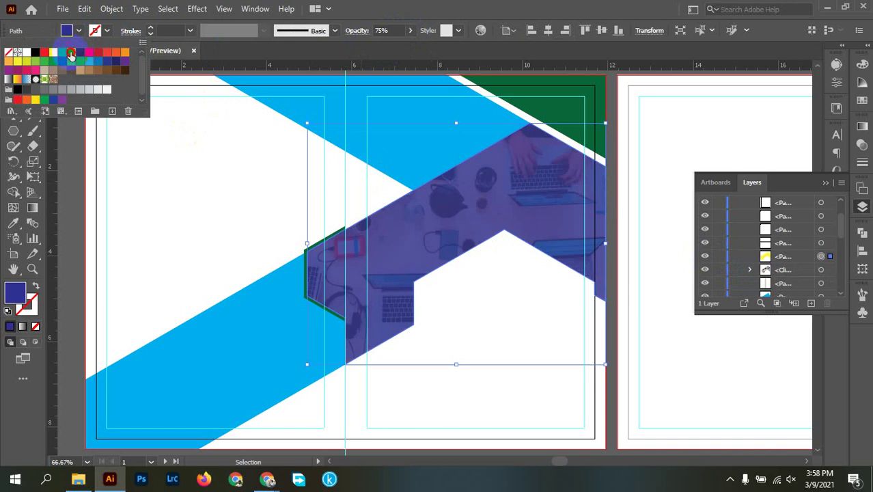
click(71, 51)
click(124, 52)
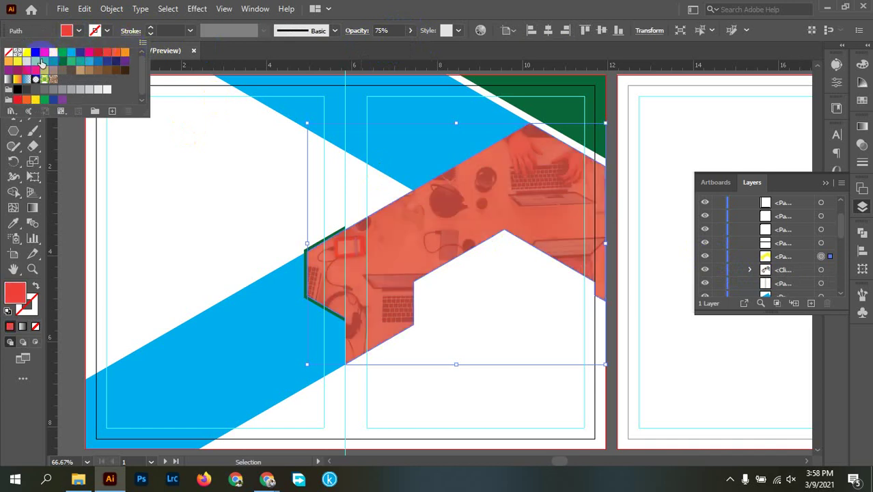
click(7, 63)
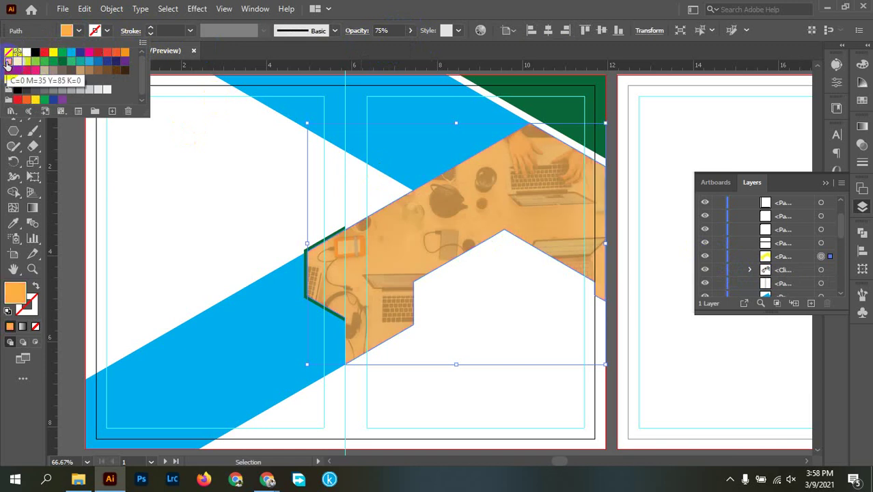
click(34, 53)
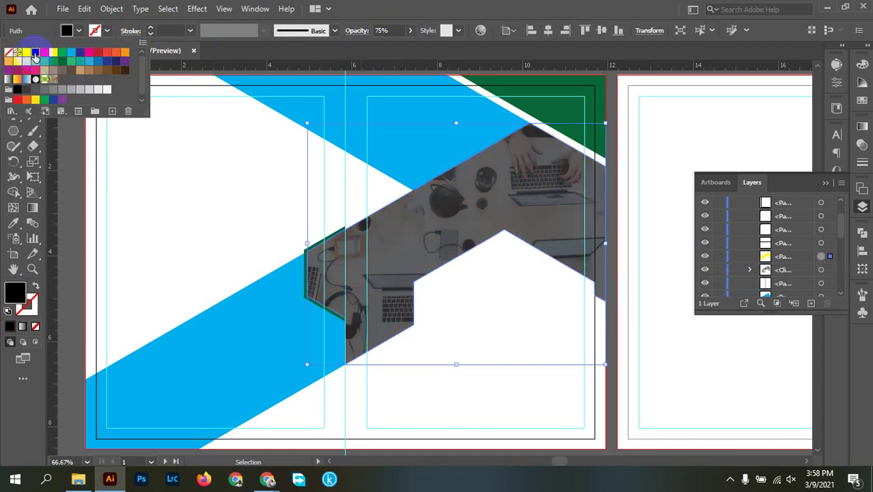
click(199, 200)
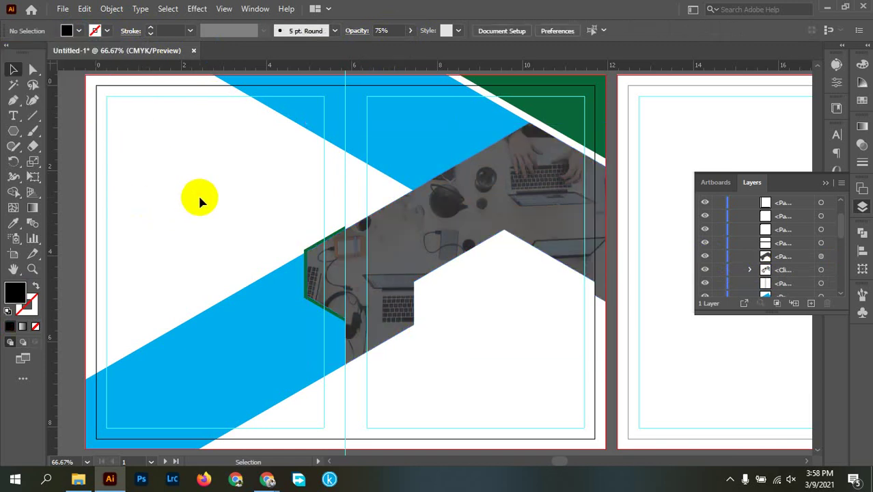
Change the fill of the band overlay covering the desk photo to orange.
scroll(209, 197, down, 1)
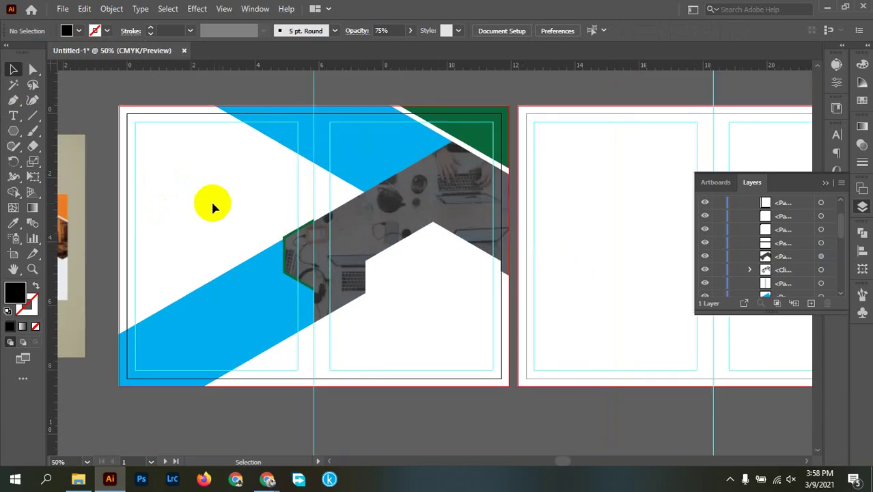
drag(211, 199, 302, 219)
scroll(341, 243, up, 1)
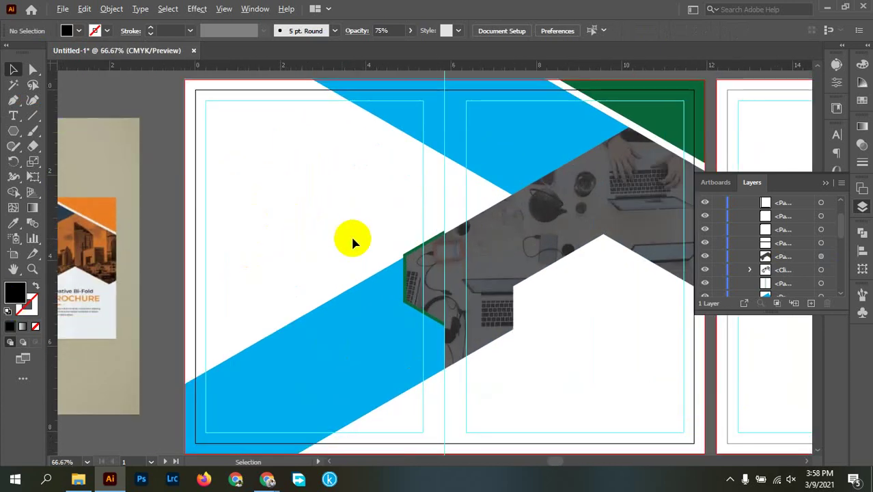
drag(353, 243, 243, 253)
scroll(429, 253, up, 1)
drag(250, 298, 482, 331)
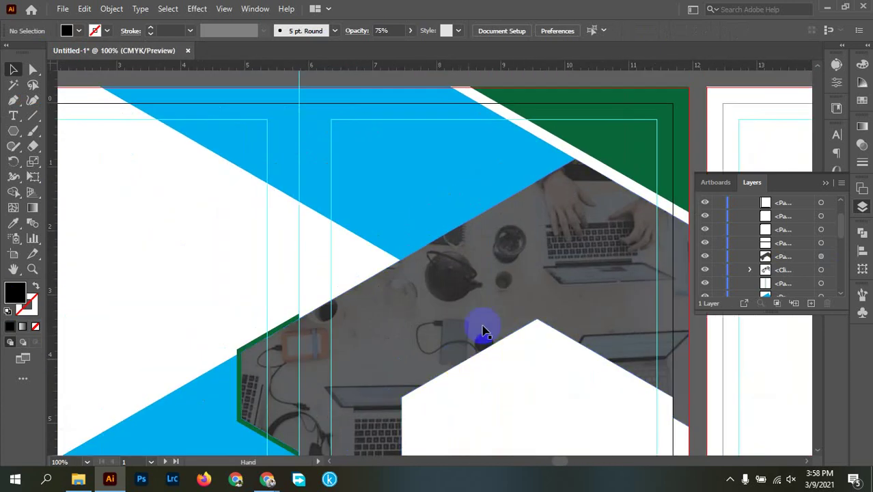
click(549, 267)
click(78, 30)
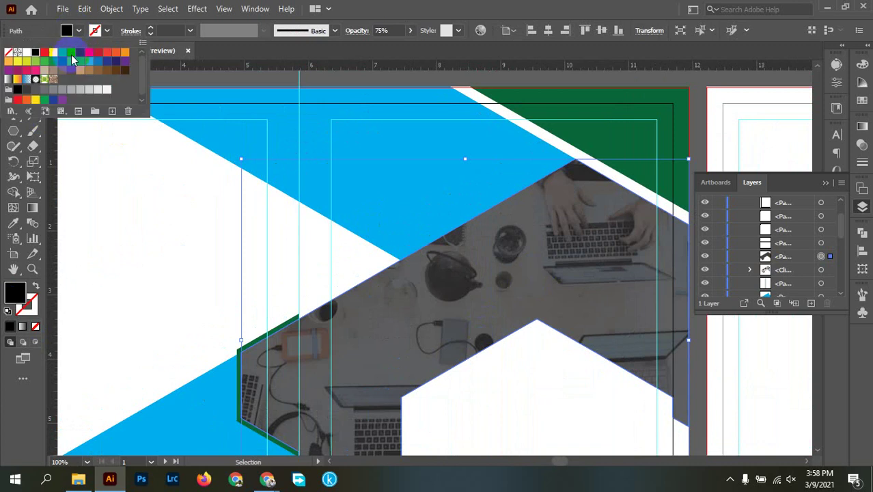
click(28, 101)
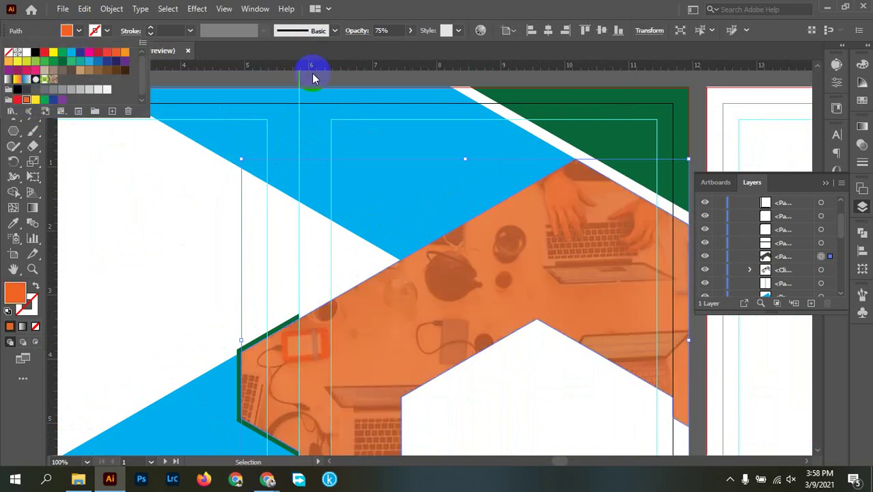
Set the opacity of the orange band overlay to 50%.
click(401, 30)
click(410, 30)
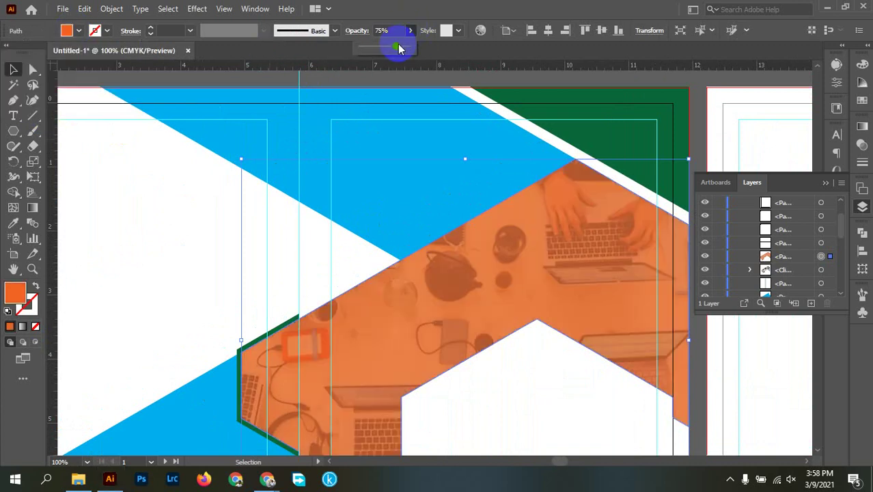
mouse_move(398, 45)
mouse_down()
mouse_move(376, 49)
mouse_move(390, 39)
mouse_up()
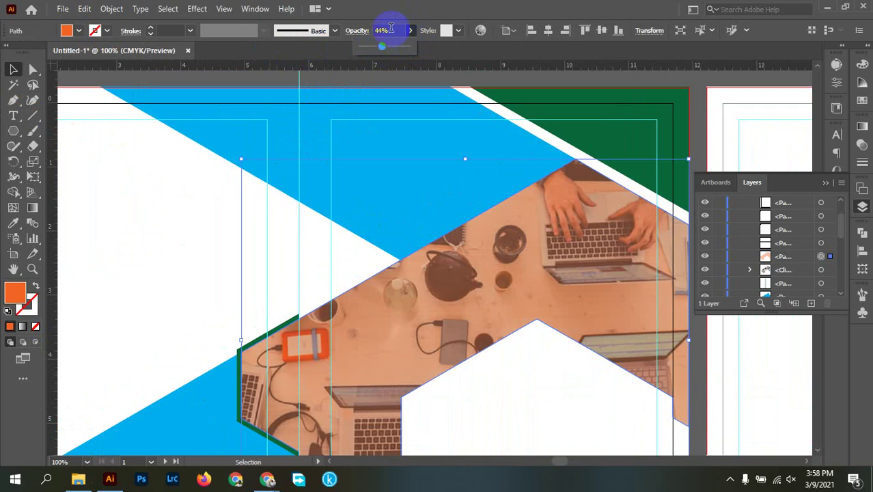
click(388, 30)
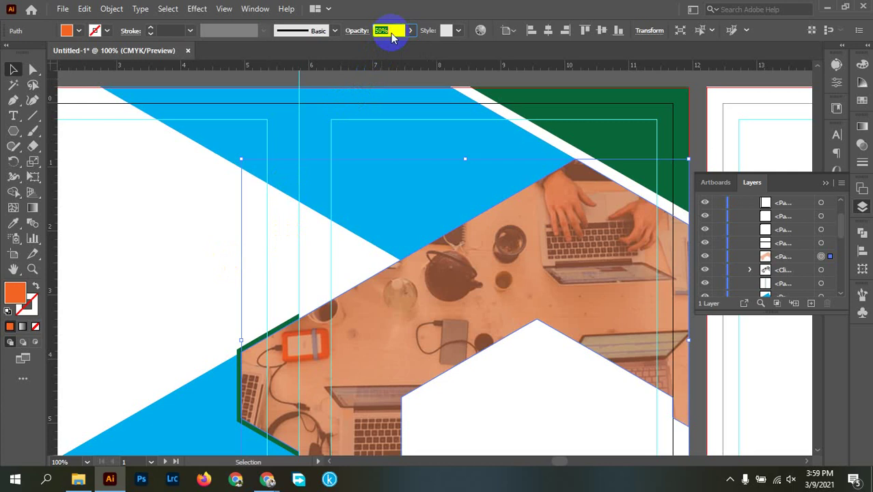
click(174, 214)
Replace the band overlay's solid fill with the default white-to-black linear gradient.
scroll(179, 225, down, 2)
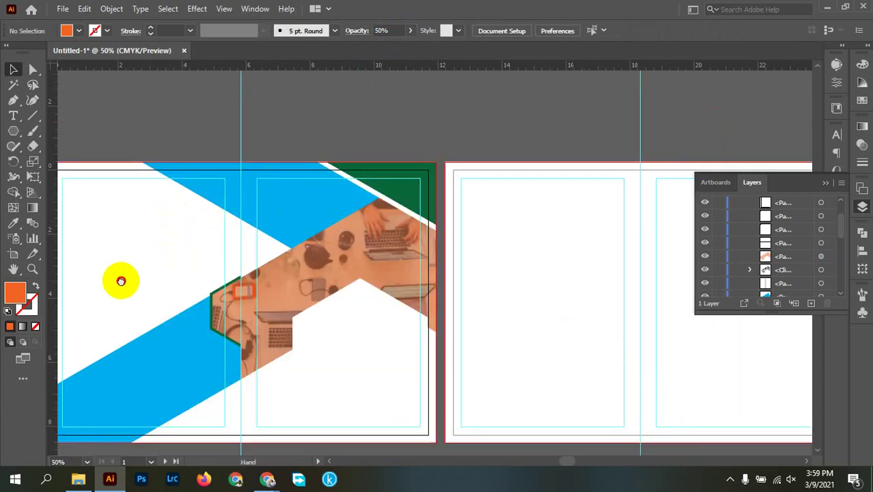
drag(121, 280, 246, 280)
scroll(539, 340, up, 1)
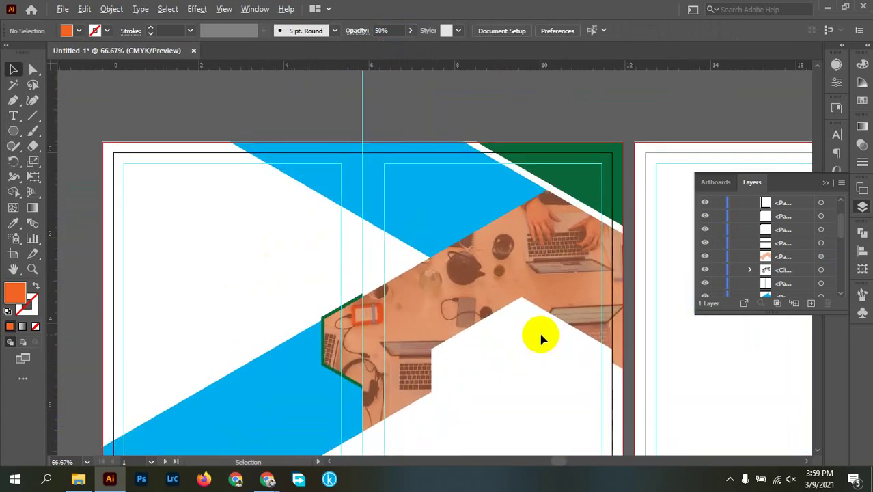
scroll(481, 316, down, 2)
click(543, 226)
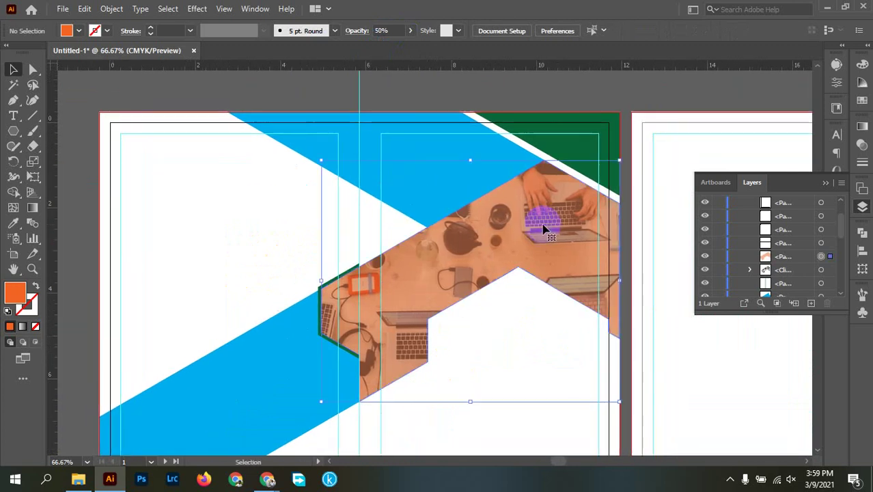
click(862, 139)
click(762, 230)
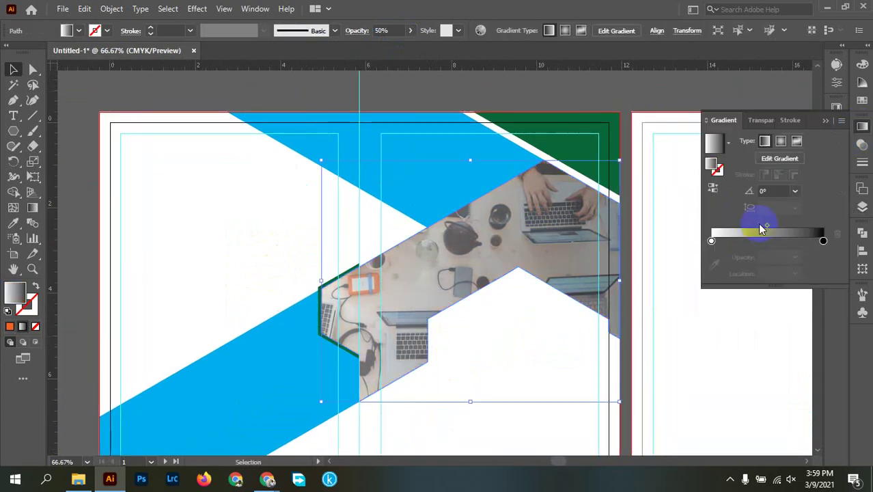
Set the starting colour stop of the overlay's gradient to the CMYK Red swatch.
click(711, 241)
double_click(712, 241)
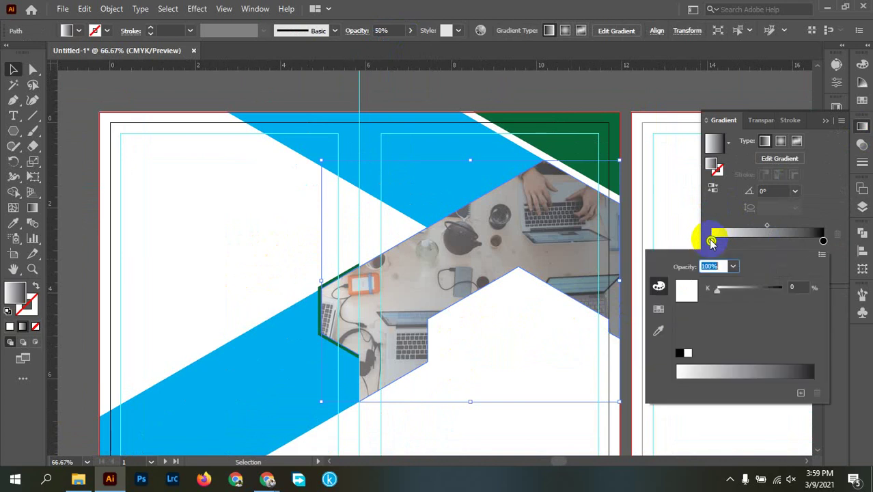
click(658, 308)
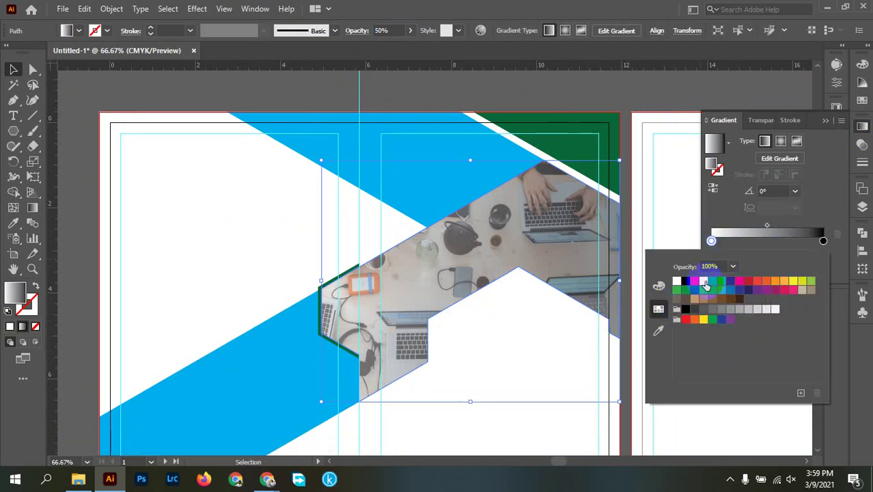
click(694, 281)
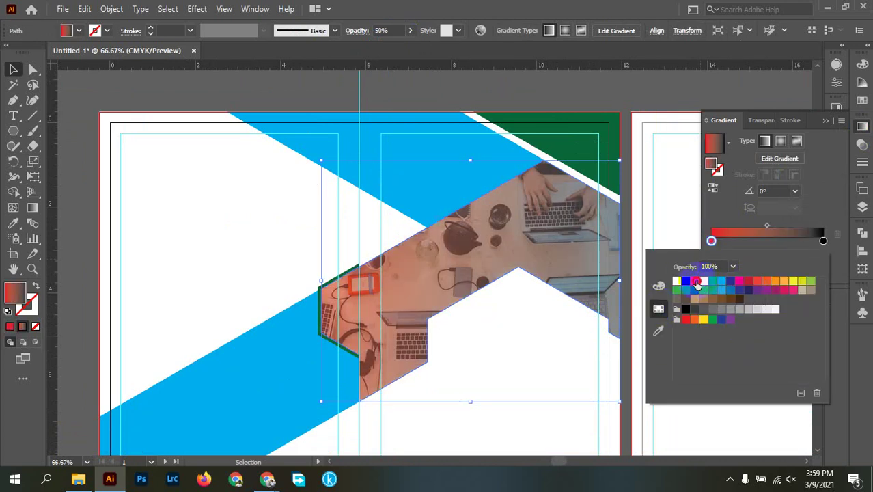
Set the ending colour stop of the overlay's gradient to the dark navy swatch.
click(824, 242)
double_click(823, 240)
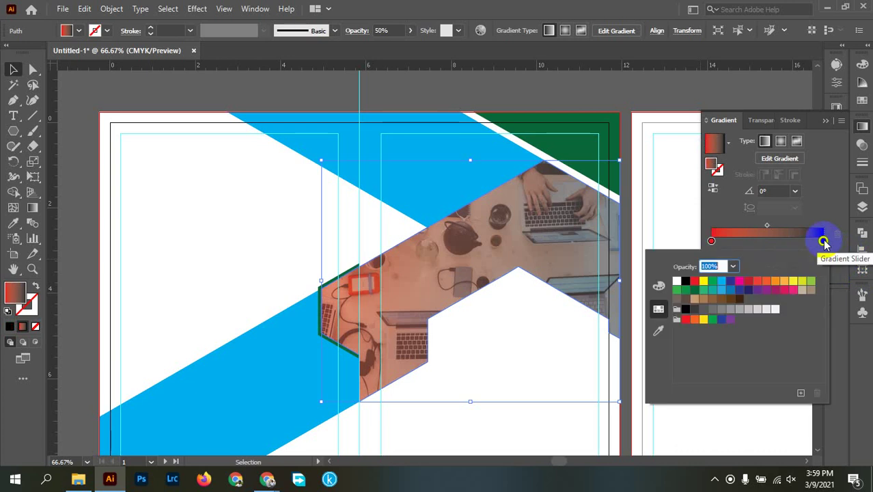
click(748, 293)
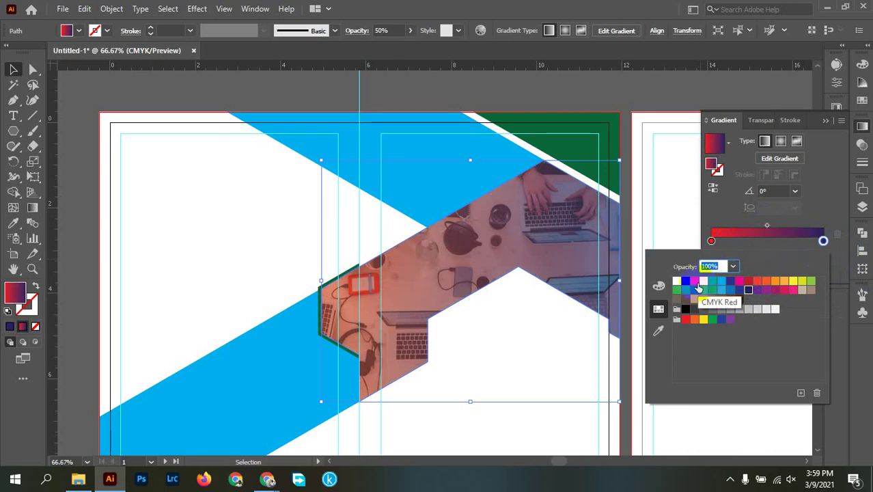
click(695, 283)
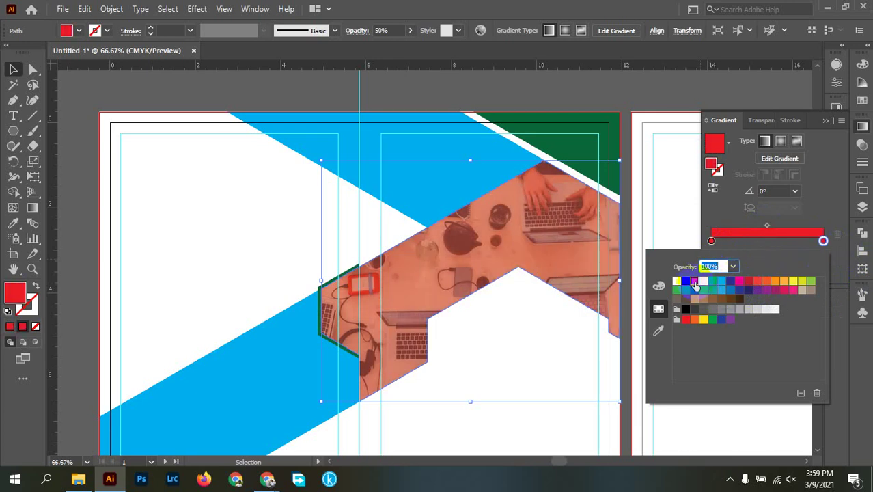
click(749, 293)
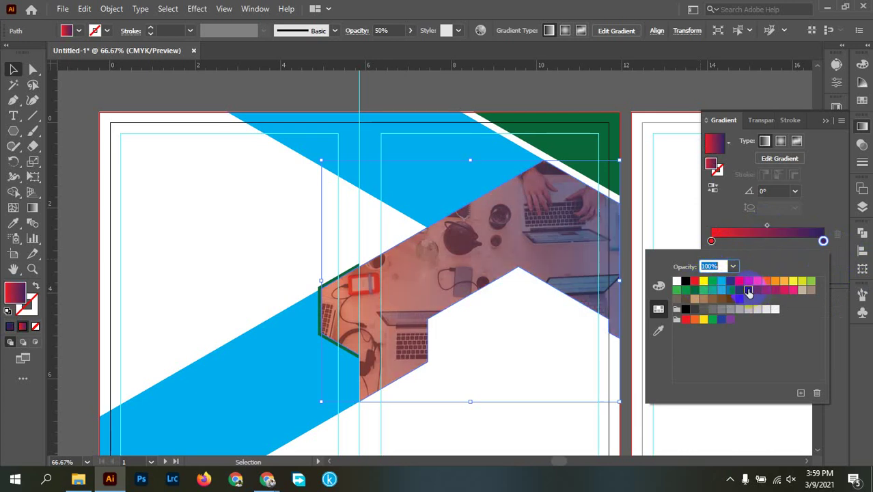
Darken the gradient's red stop by setting its black (K) value to 28%.
double_click(711, 241)
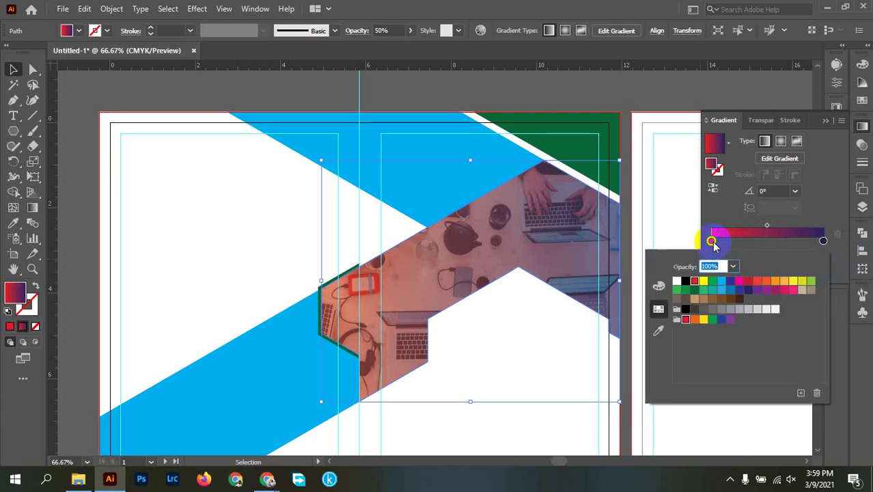
click(658, 285)
mouse_move(722, 336)
mouse_down()
mouse_move(752, 334)
mouse_move(736, 337)
mouse_up()
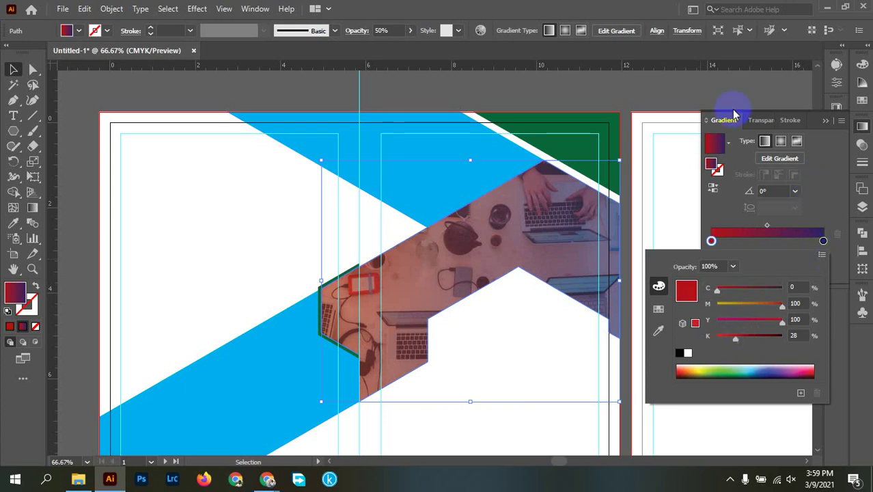
click(699, 101)
click(862, 127)
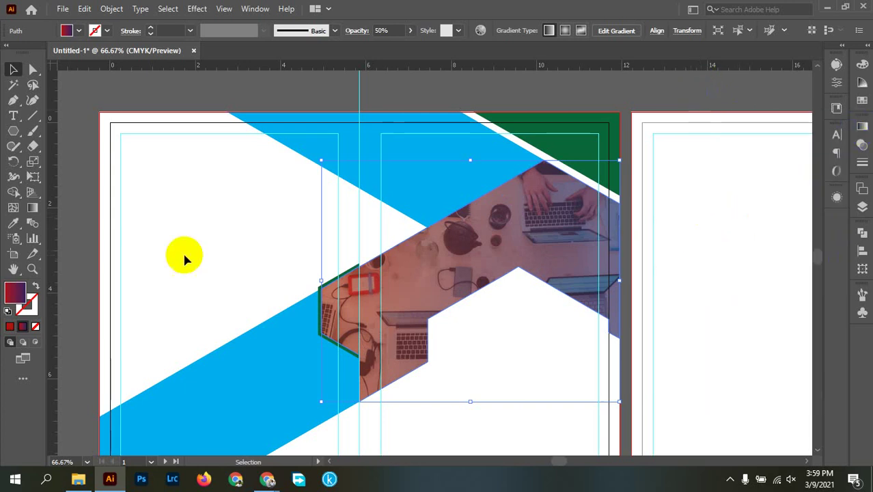
Shift the midpoint of the photo overlay's gradient slightly towards its navy end.
click(33, 207)
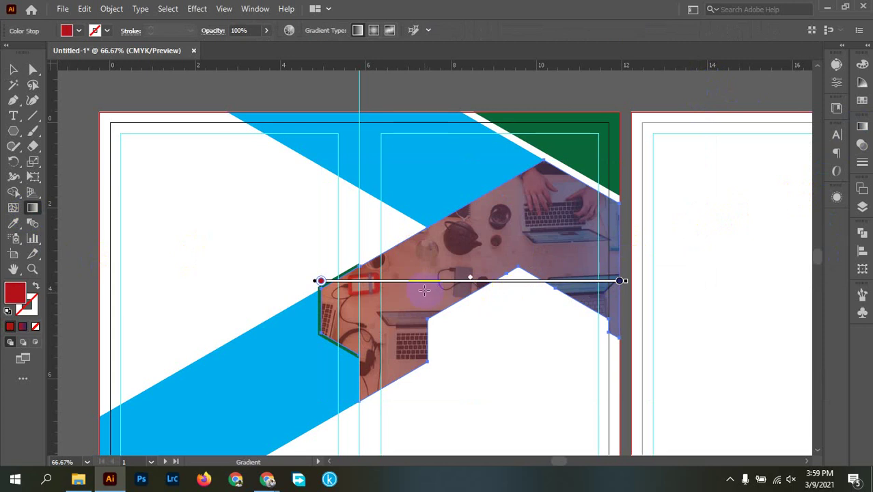
click(493, 285)
mouse_move(493, 282)
mouse_down()
mouse_move(552, 280)
mouse_move(468, 280)
mouse_move(480, 283)
mouse_up()
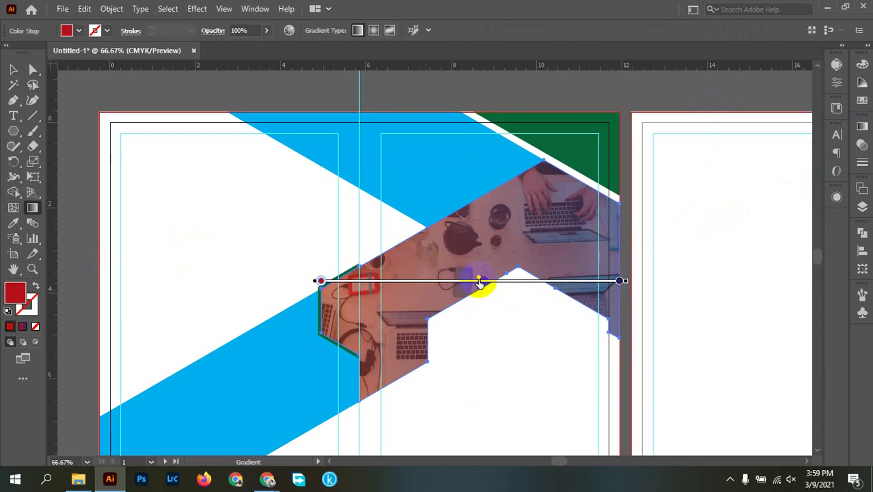
click(15, 69)
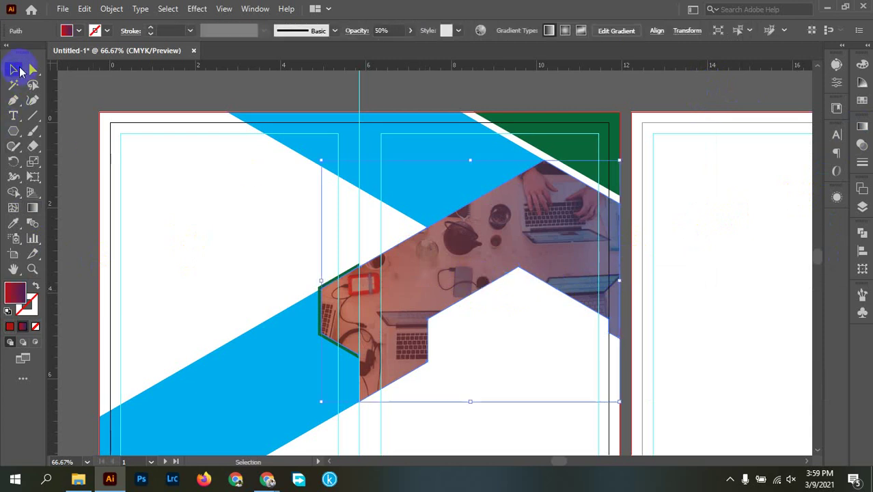
click(685, 98)
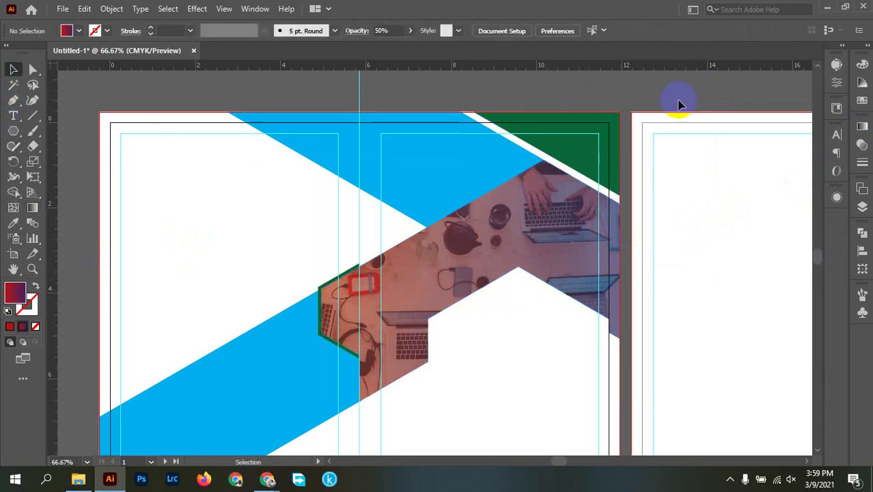
Copy the photo overlay's gradient onto the green corner triangle and set the triangle's opacity to 100%.
drag(665, 104, 638, 152)
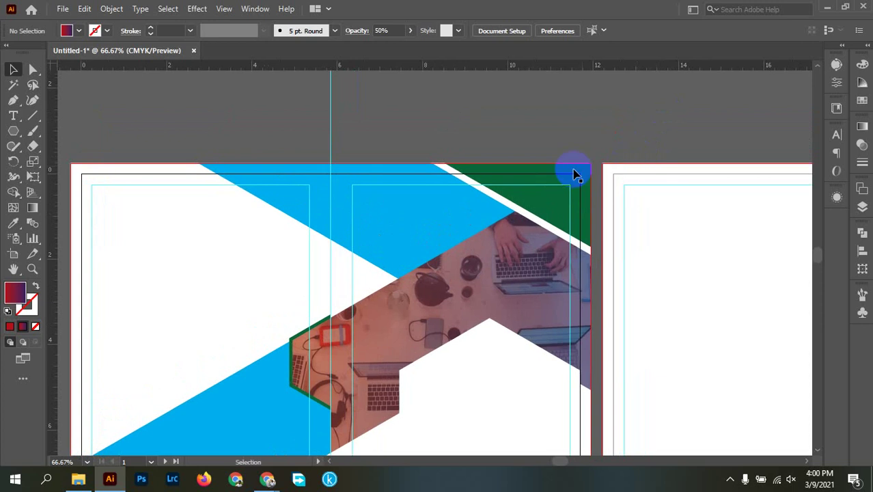
click(534, 185)
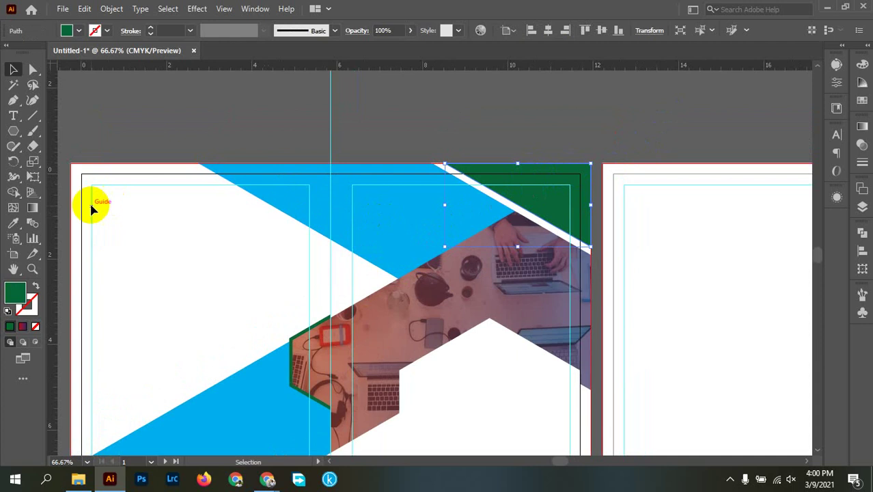
key(i)
click(576, 277)
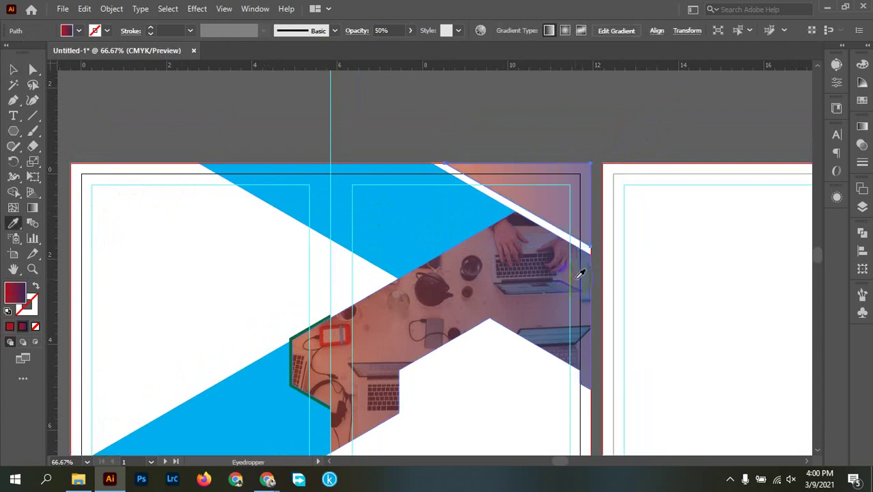
key(v)
click(410, 30)
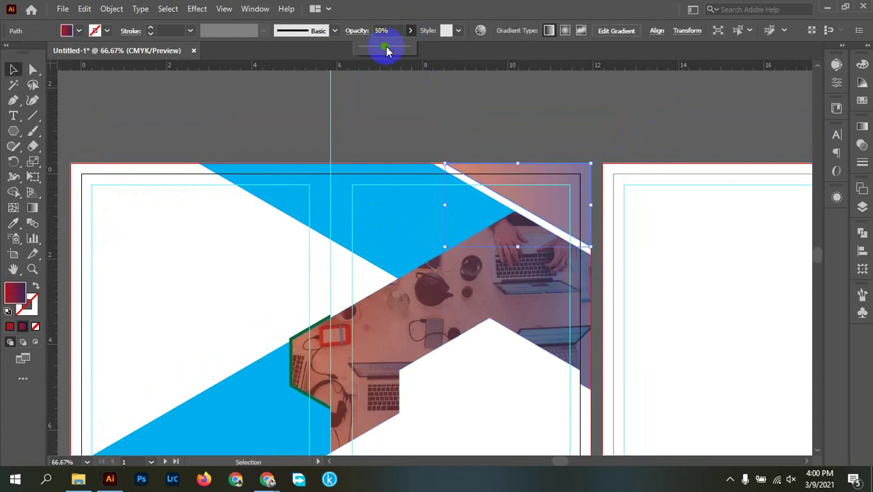
drag(383, 46, 574, 66)
click(618, 134)
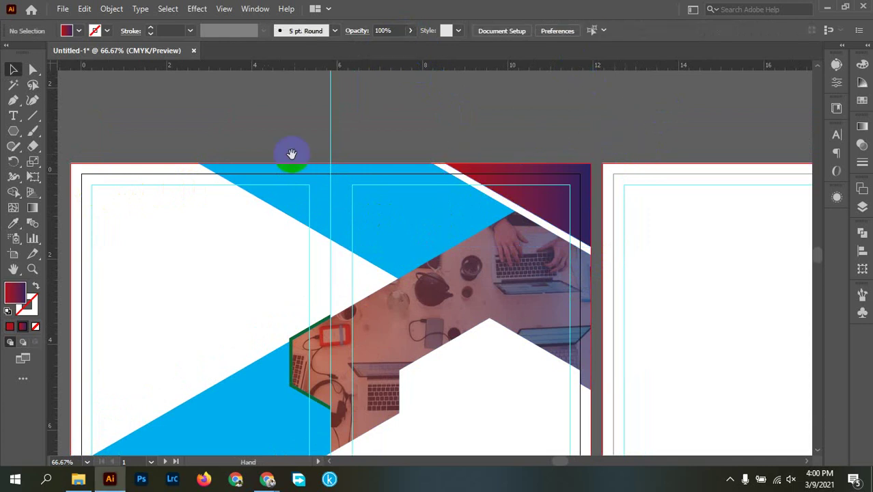
Recolour the blue shape along the cover's upper edge to dark navy, hex 021242.
drag(288, 152, 461, 97)
click(547, 158)
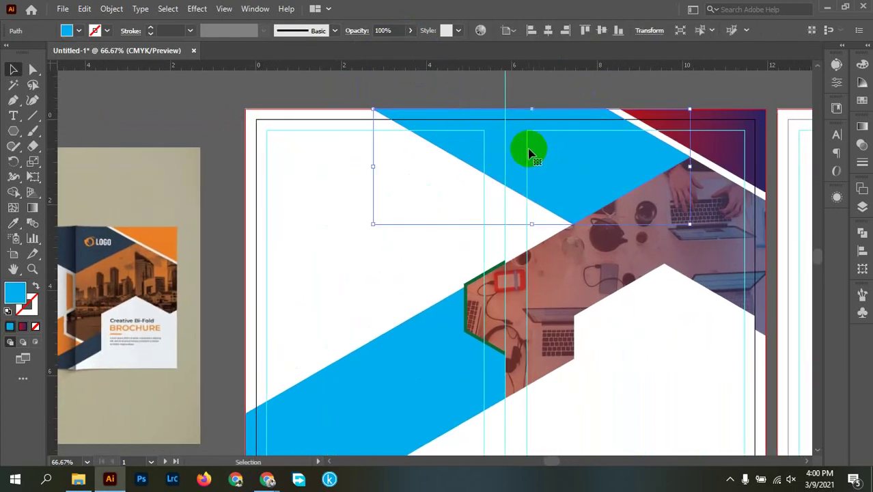
click(79, 31)
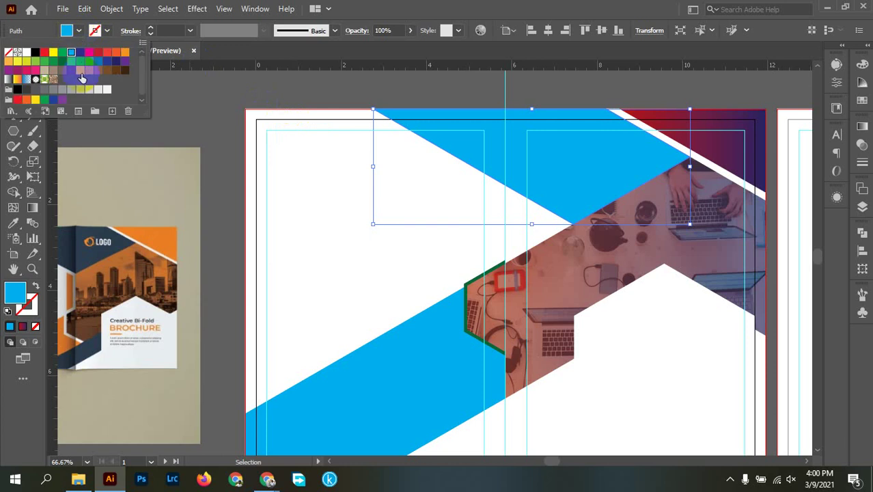
click(114, 62)
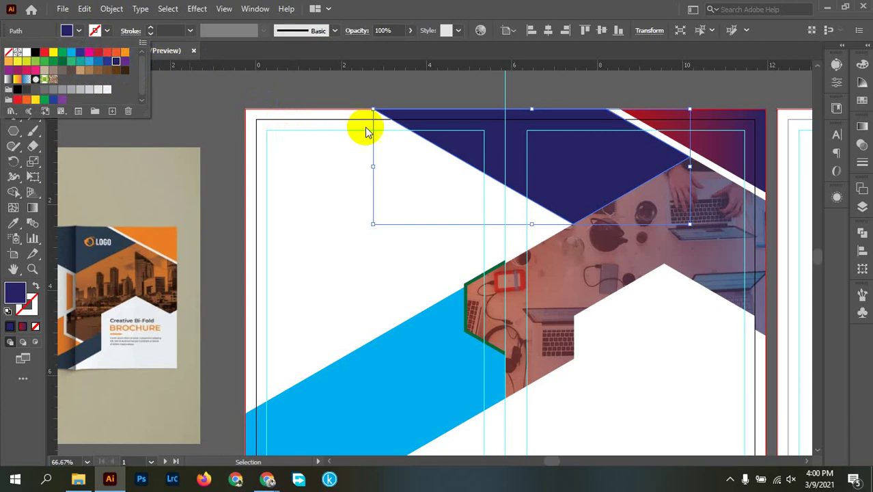
click(276, 154)
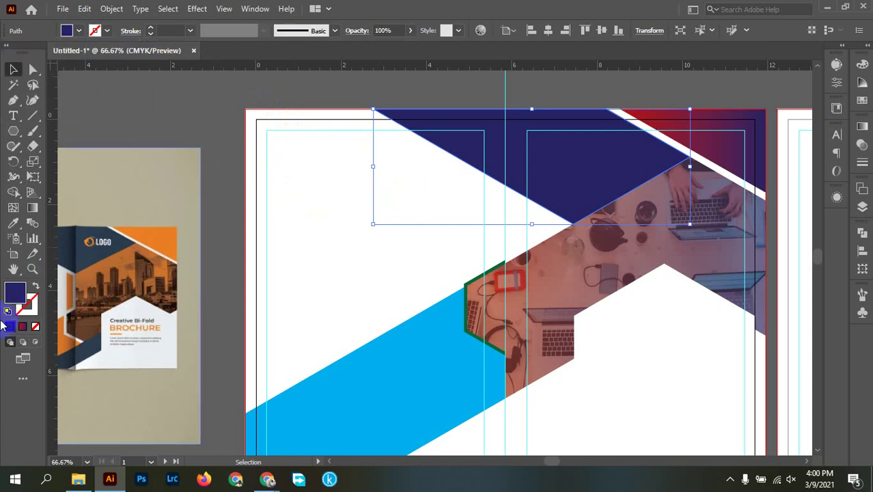
double_click(17, 299)
mouse_move(601, 274)
mouse_down()
mouse_move(604, 244)
mouse_move(623, 214)
mouse_move(633, 237)
mouse_move(640, 224)
mouse_move(647, 177)
mouse_up()
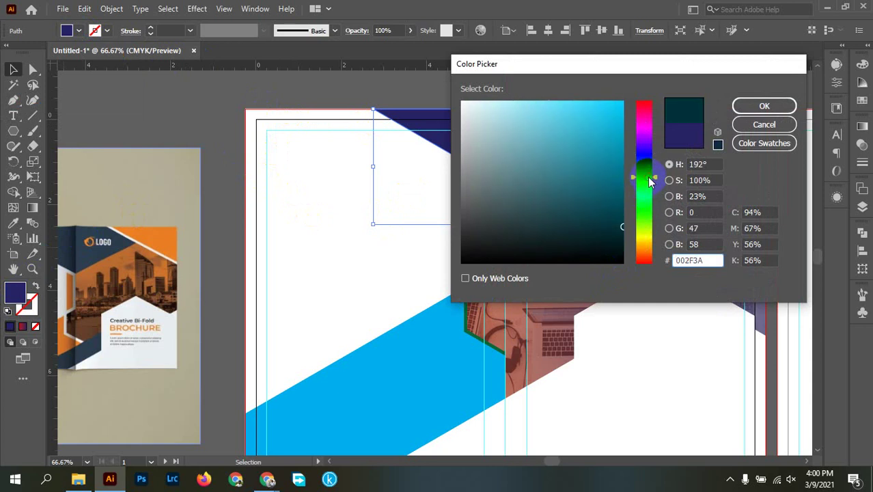
click(620, 220)
drag(640, 207, 645, 161)
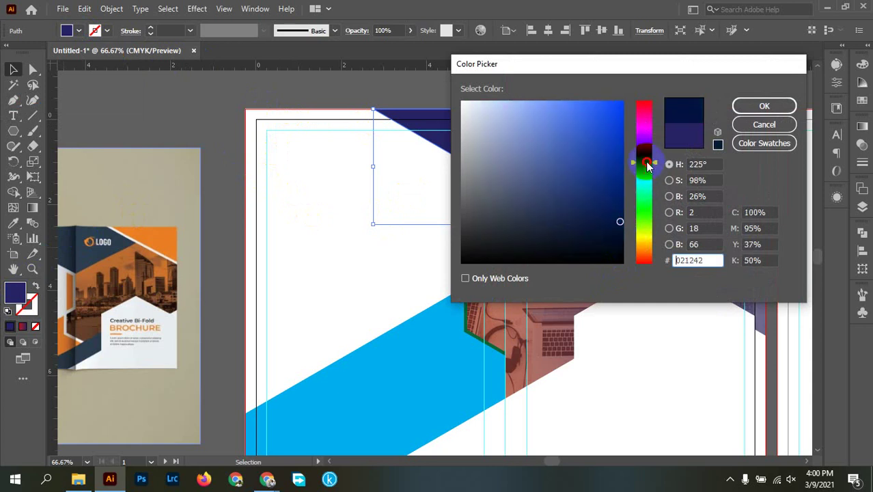
click(765, 107)
click(419, 84)
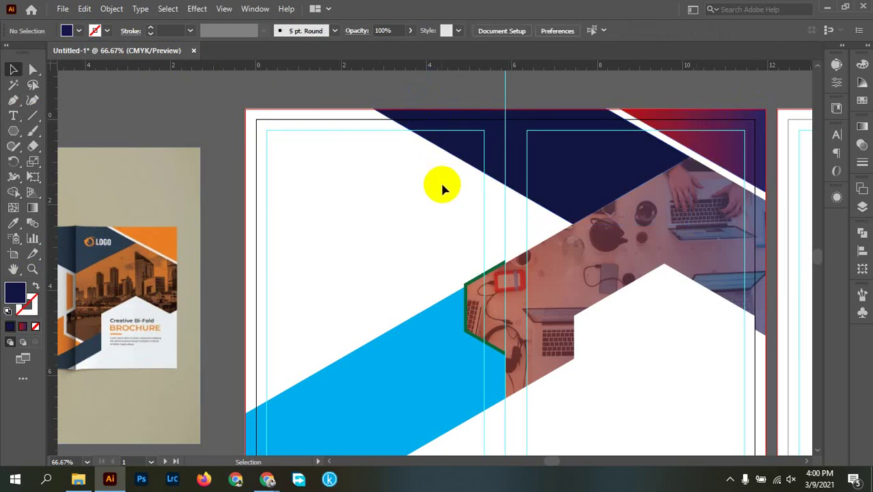
Draw a straight Pen line about 7.25 in long from the green border's lower end diagonally past the page's lower-left corner.
scroll(439, 180, down, 1)
drag(401, 210, 429, 186)
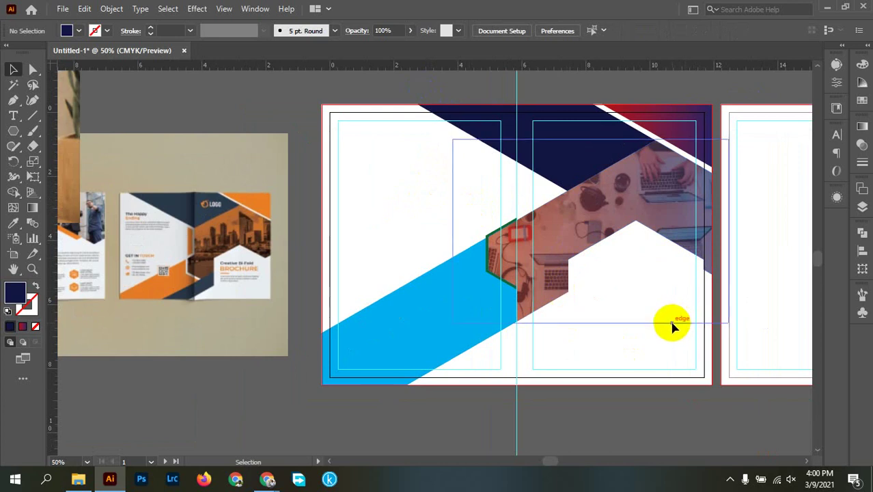
scroll(523, 389, up, 1)
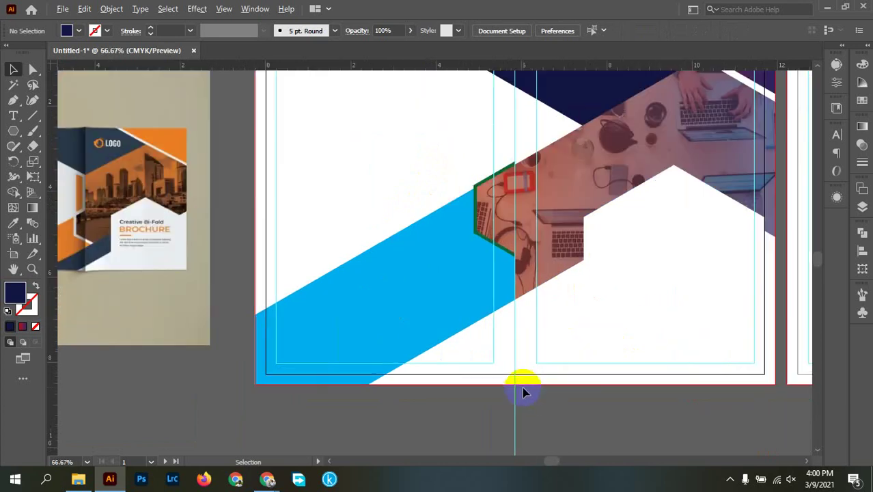
drag(500, 390, 499, 382)
scroll(500, 355, up, 1)
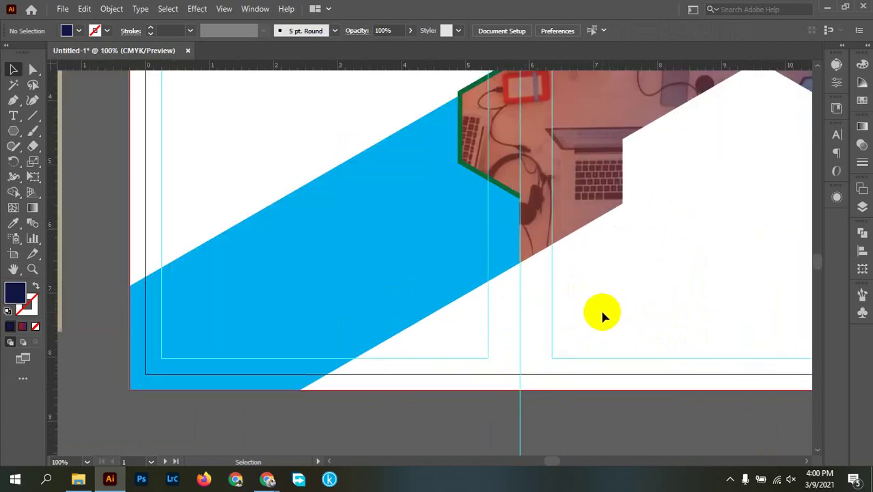
click(14, 102)
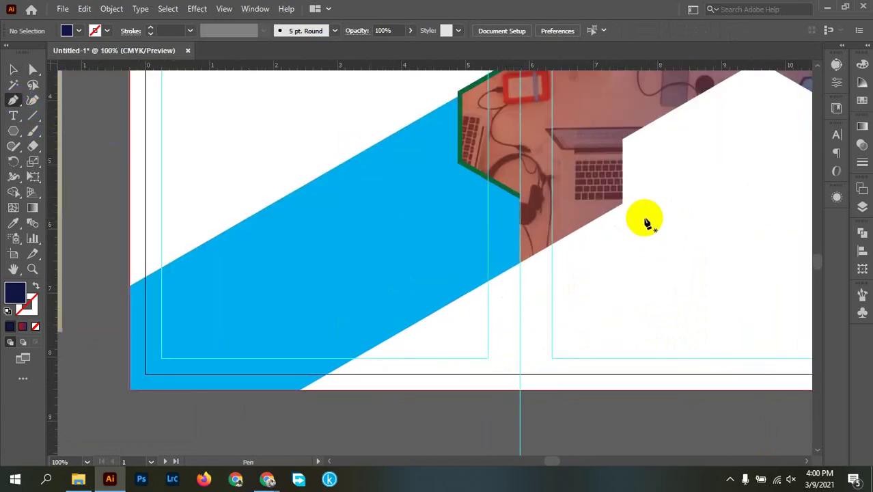
click(519, 203)
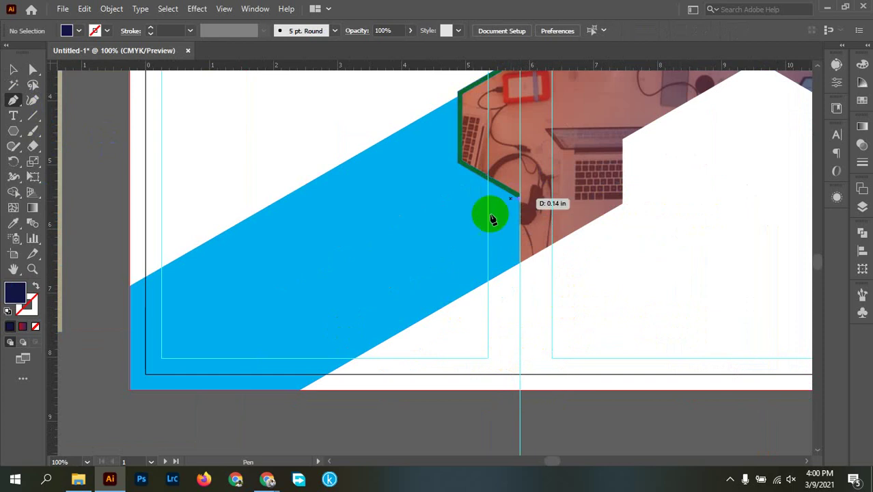
scroll(363, 333, left, 5)
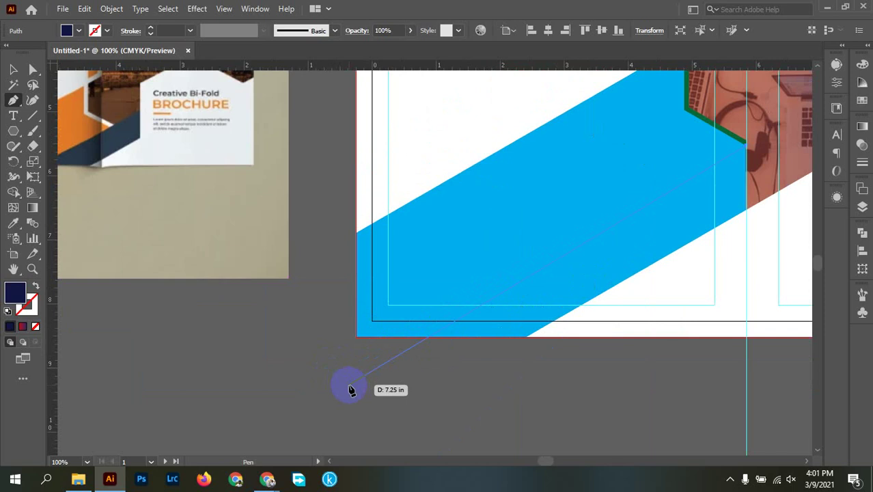
click(349, 390)
key(v)
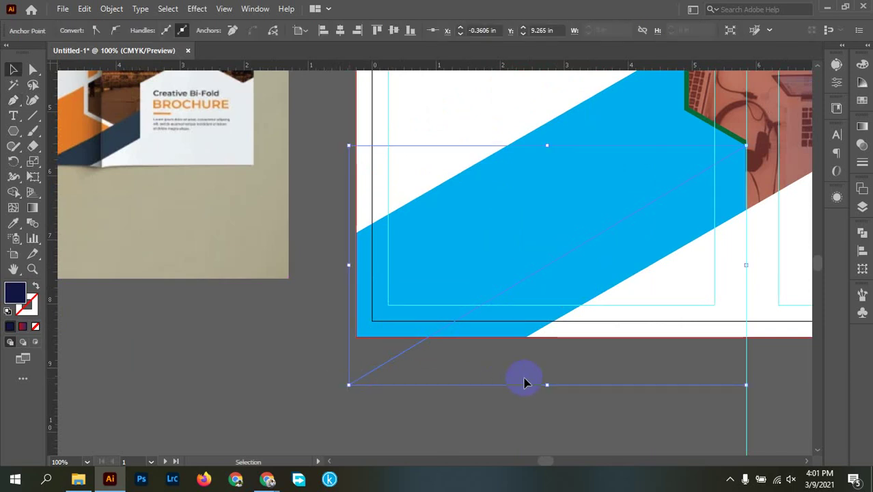
Nudge the diagonal line so that it runs through the green border's lower corner at the fold guide.
scroll(756, 175, up, 2)
scroll(767, 256, up, 10)
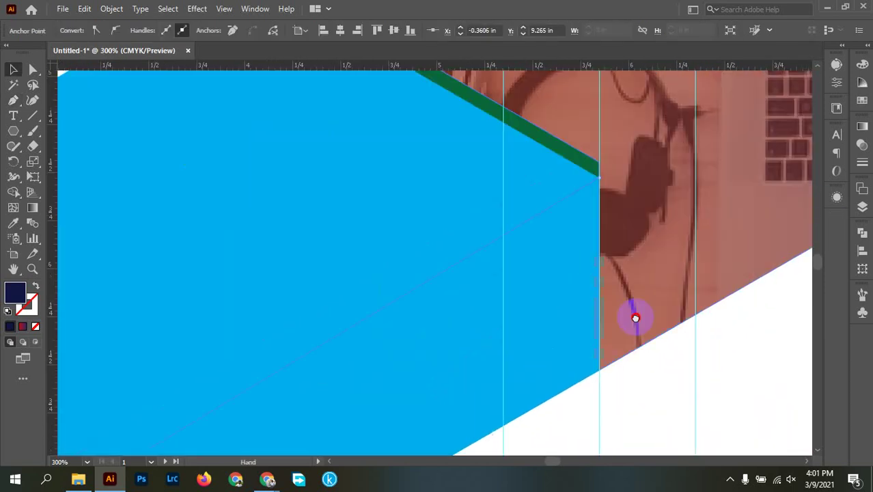
drag(490, 263, 484, 243)
scroll(506, 303, down, 3)
scroll(536, 260, up, 7)
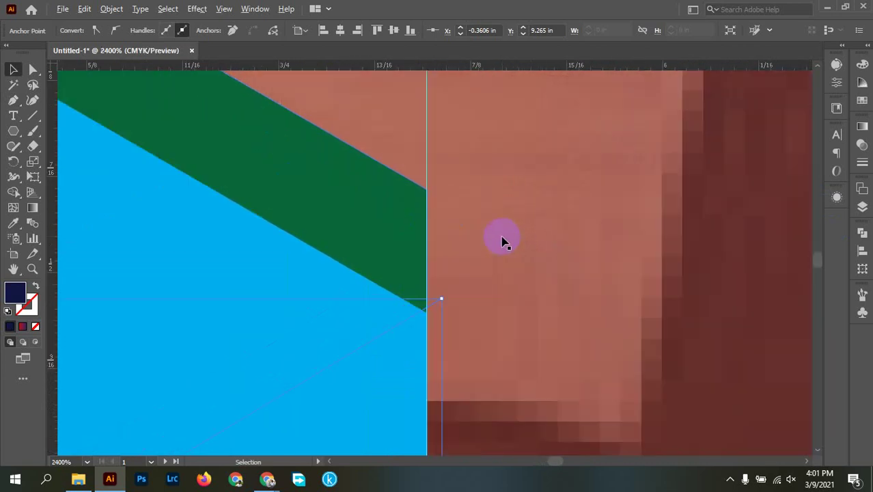
scroll(452, 308, up, 3)
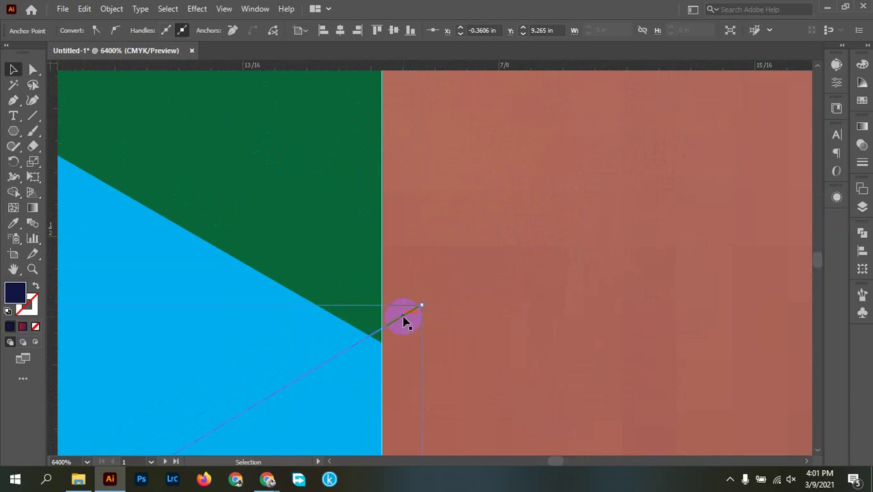
drag(404, 319, 410, 327)
scroll(437, 329, down, 5)
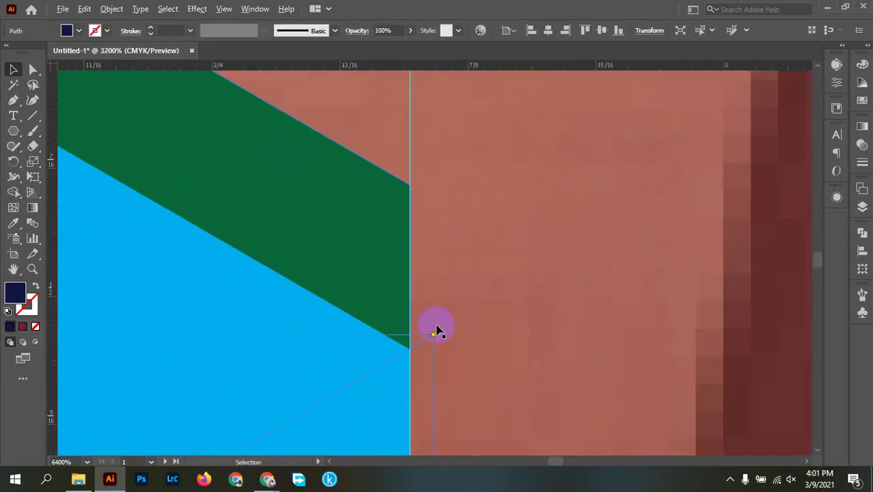
scroll(510, 354, down, 1)
scroll(663, 170, up, 2)
click(502, 308)
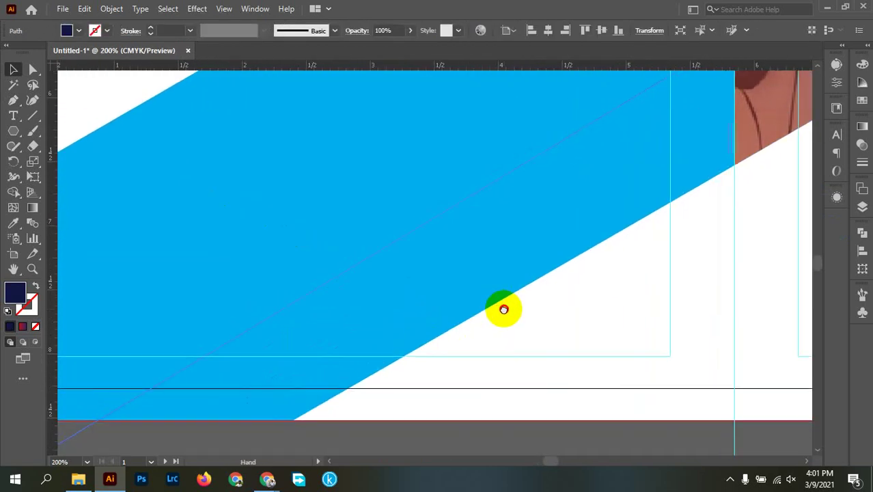
scroll(500, 309, down, 1)
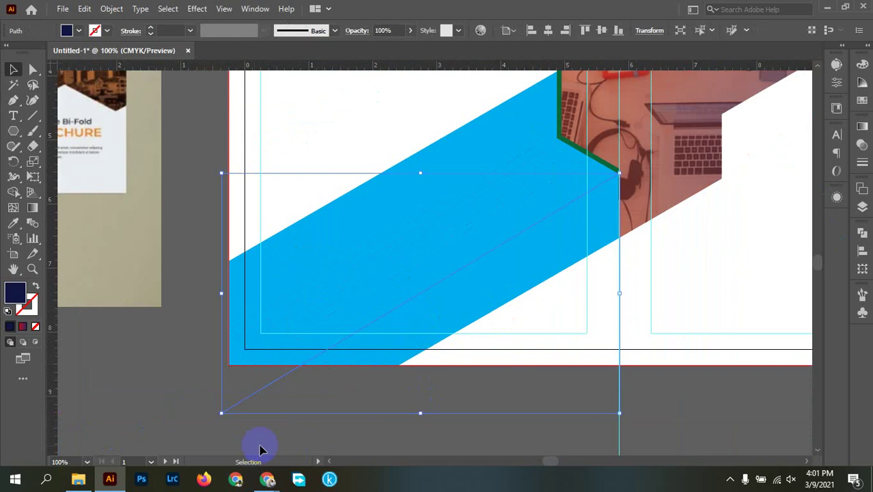
Set the diagonal line's fill to None and deselect it.
click(217, 437)
drag(250, 419, 300, 429)
click(68, 30)
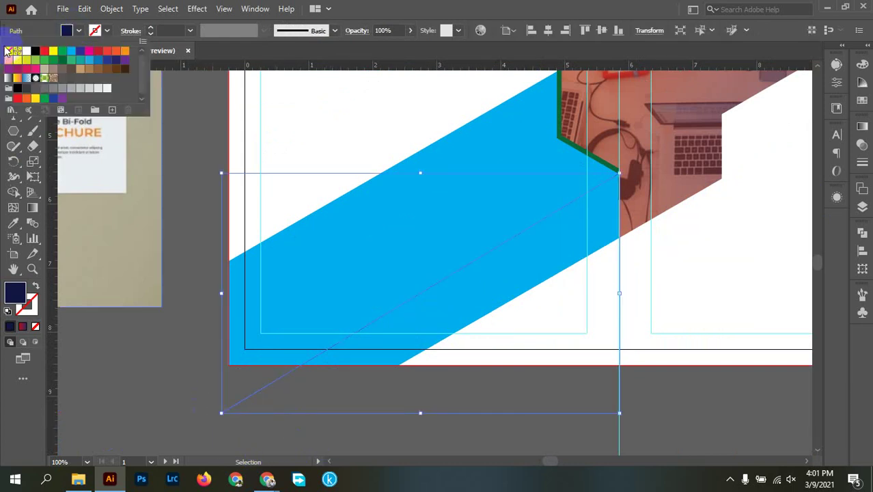
click(6, 52)
click(493, 410)
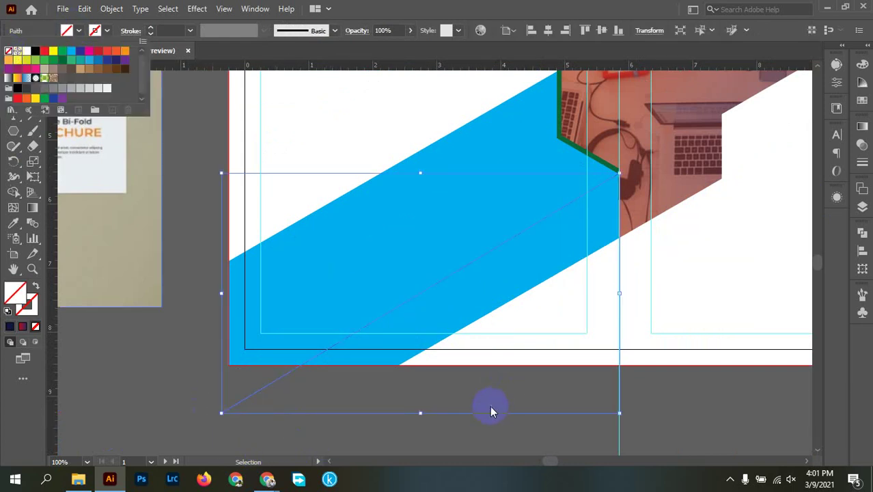
click(536, 410)
click(332, 387)
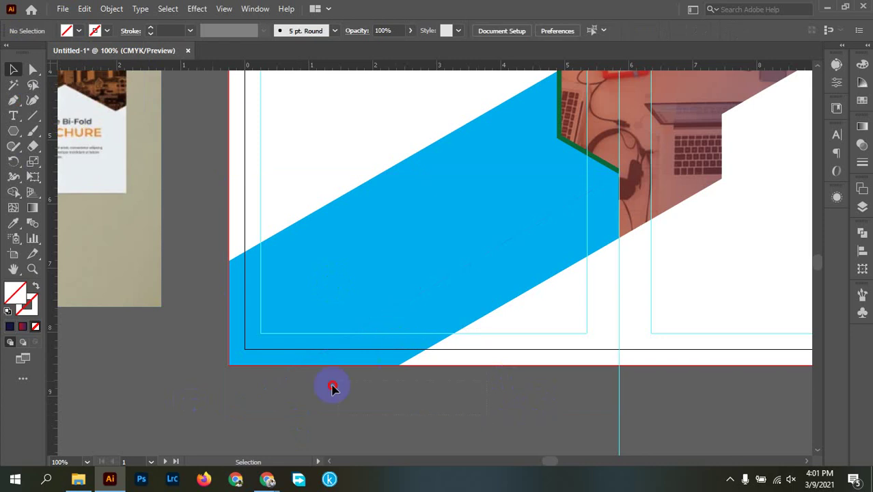
Divide the cyan band along the diagonal line with Pathfinder Divide and ungroup the resulting pieces.
click(245, 405)
shift+click(470, 299)
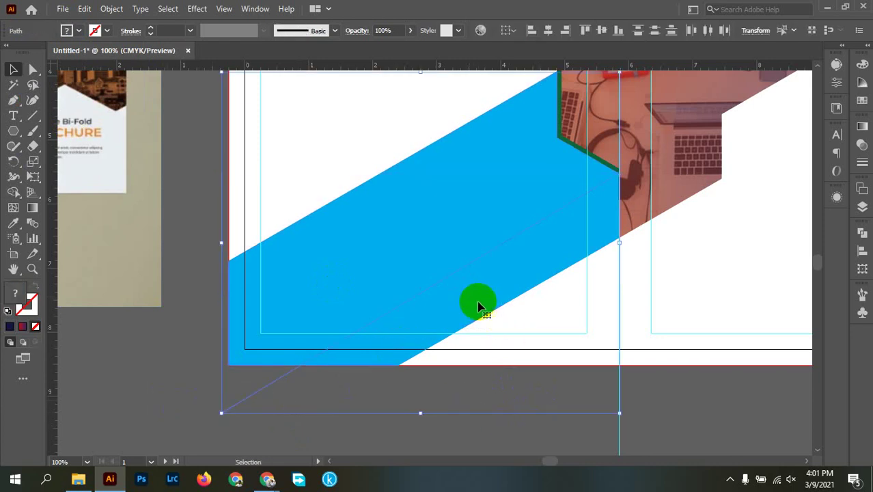
click(862, 234)
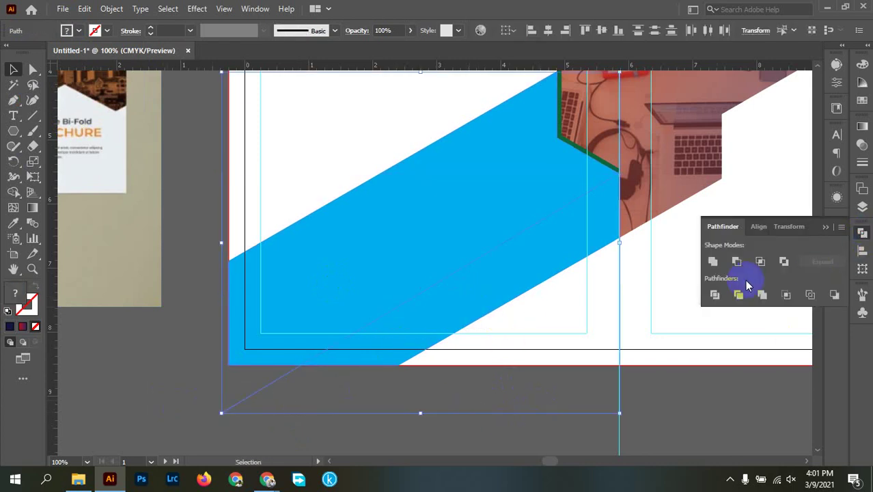
click(715, 295)
right_click(452, 245)
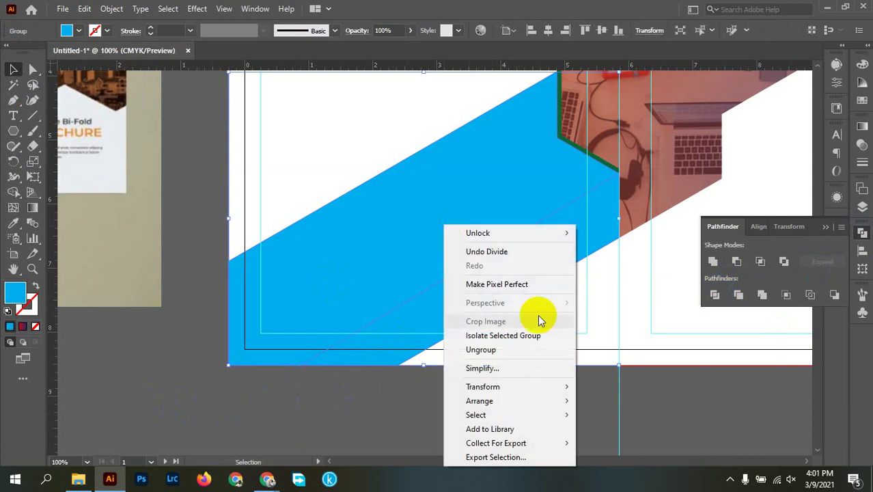
click(480, 349)
click(402, 387)
Apply the red-to-navy gradient of the cover's upper-right triangle to the lower strip of the divided band.
click(518, 289)
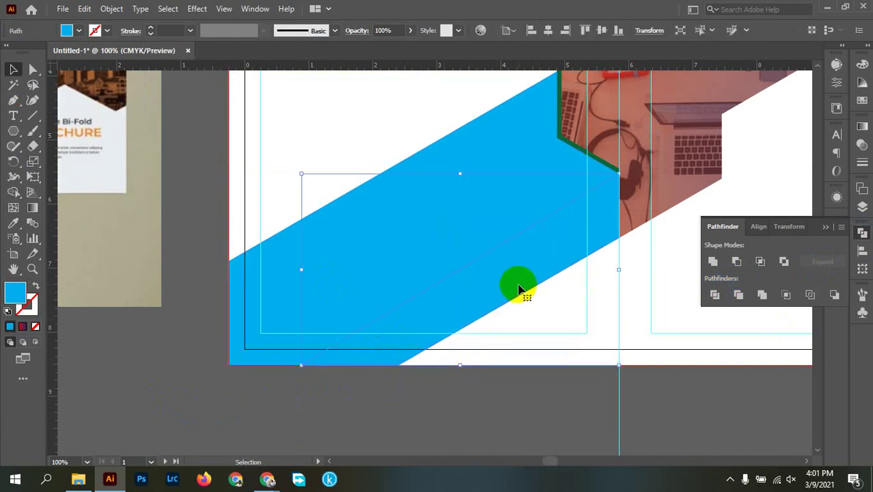
scroll(516, 286, down, 2)
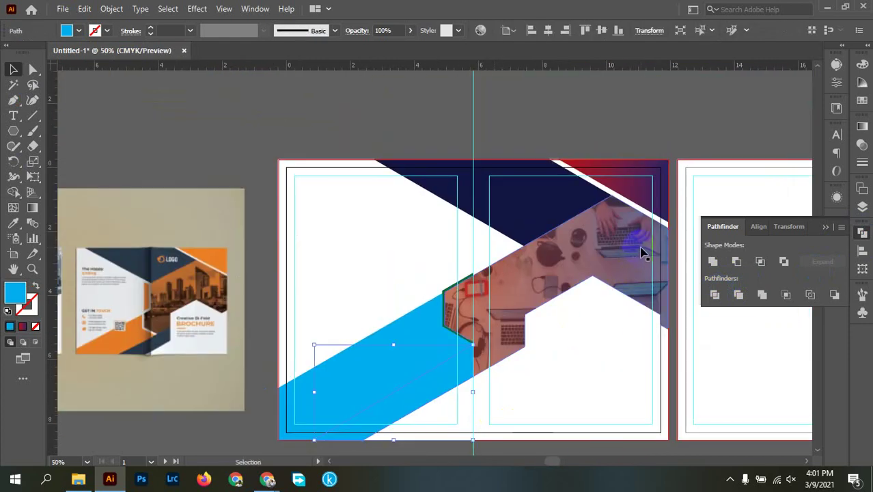
key(i)
click(659, 188)
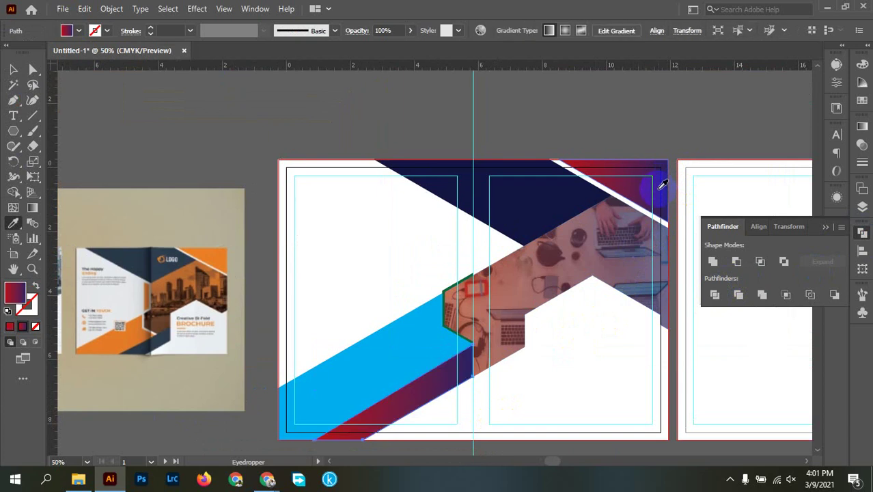
key(v)
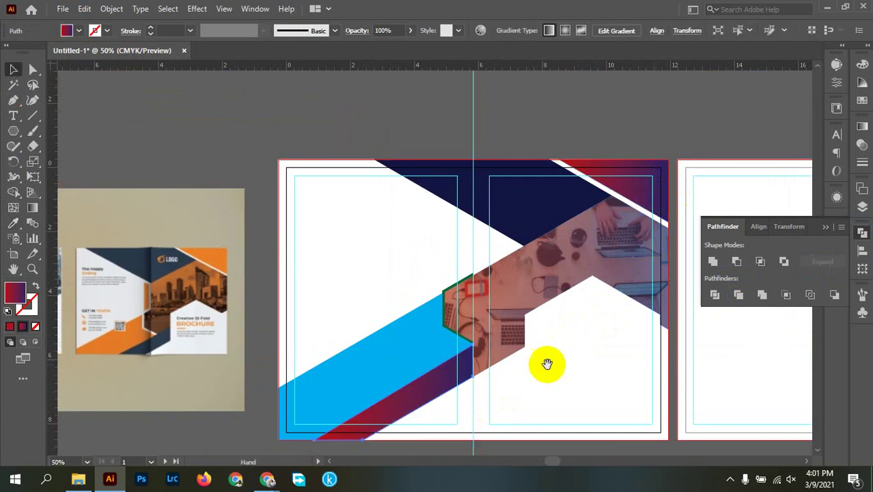
Set the upper-right triangle's gradient angle to 45° and redraw the gradient diagonally toward the page corner with the Gradient tool.
drag(546, 365, 571, 341)
click(686, 159)
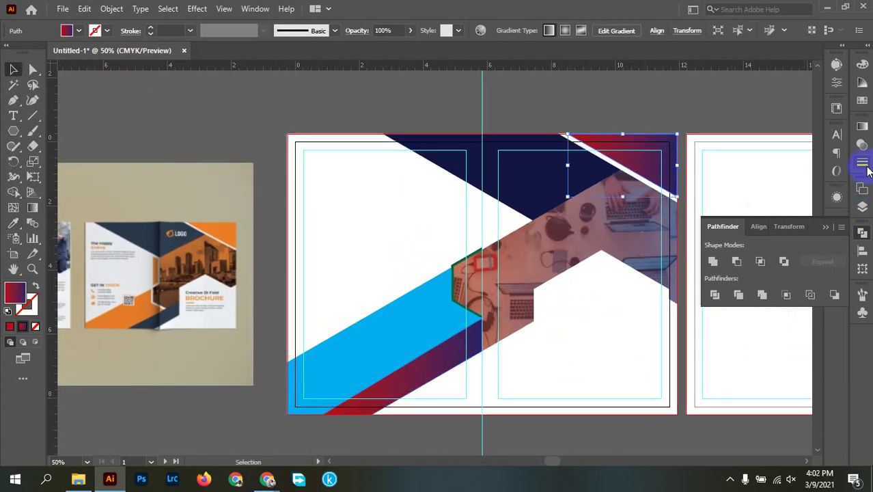
click(862, 126)
click(795, 192)
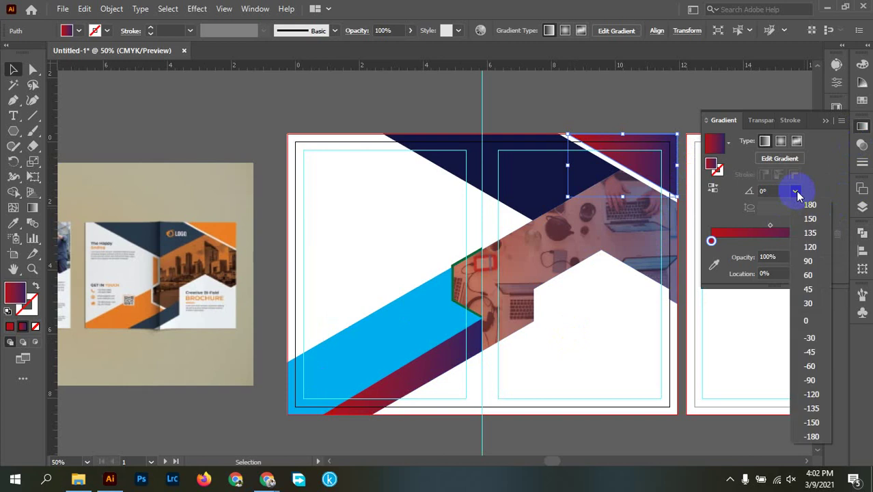
click(807, 285)
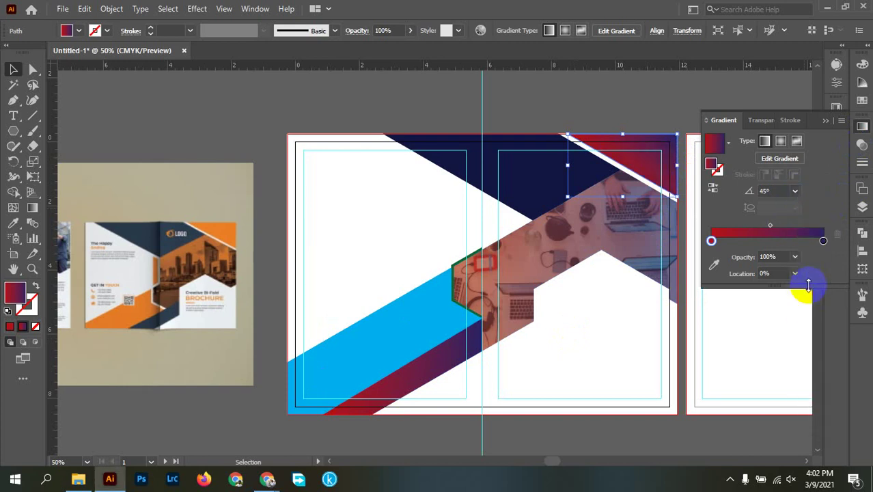
click(33, 208)
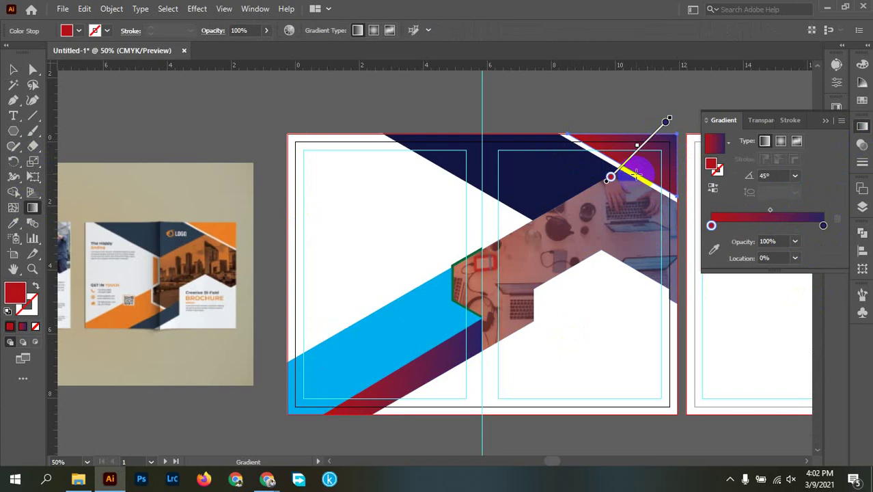
mouse_move(625, 163)
mouse_down()
mouse_move(637, 169)
mouse_move(672, 137)
mouse_move(665, 128)
mouse_move(646, 170)
mouse_move(632, 164)
mouse_move(660, 144)
mouse_move(649, 140)
mouse_move(678, 139)
mouse_move(663, 129)
mouse_up()
key(v)
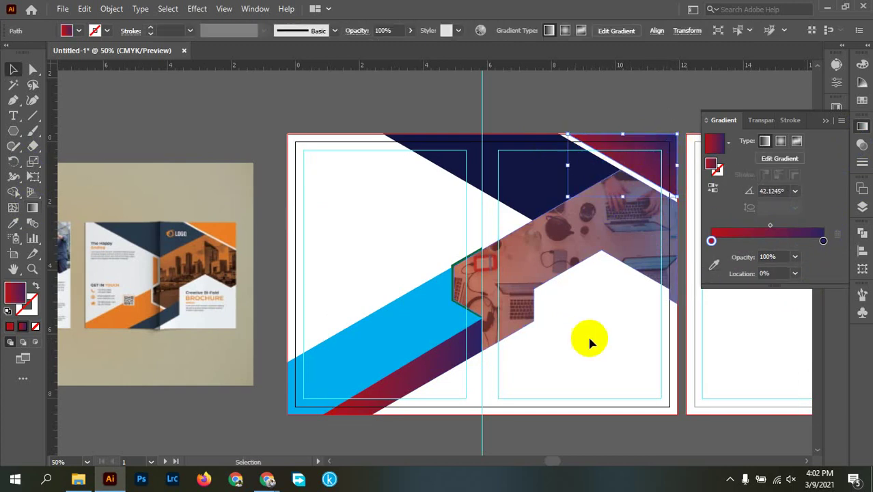
Reverse the gradient on the lower diagonal strip so it runs from navy to red.
drag(556, 351, 640, 249)
click(493, 286)
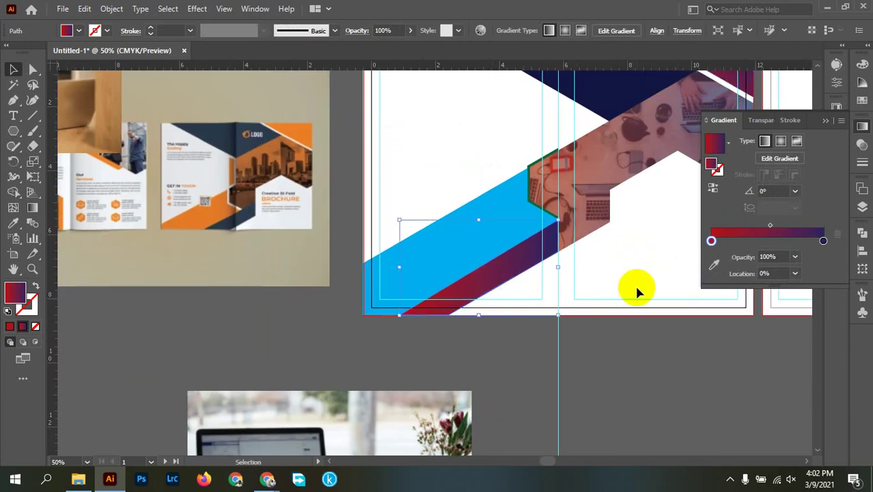
drag(635, 289, 515, 340)
click(713, 188)
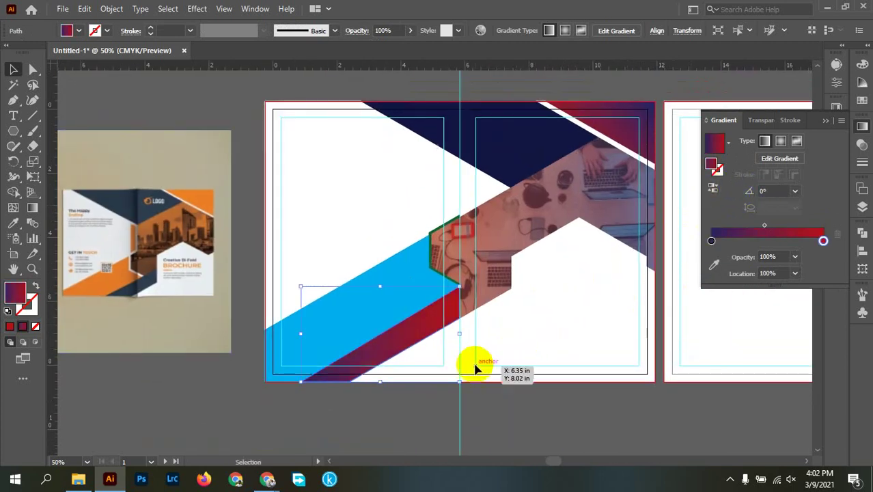
click(593, 326)
Fill the cyan diagonal band with the dark navy sampled from the large shape at the top of the cover.
drag(557, 302, 581, 319)
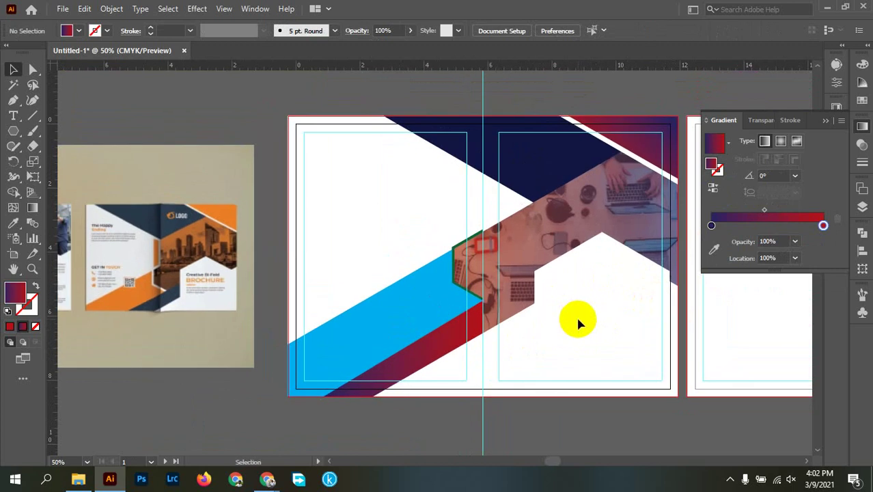
drag(571, 312, 564, 315)
click(421, 321)
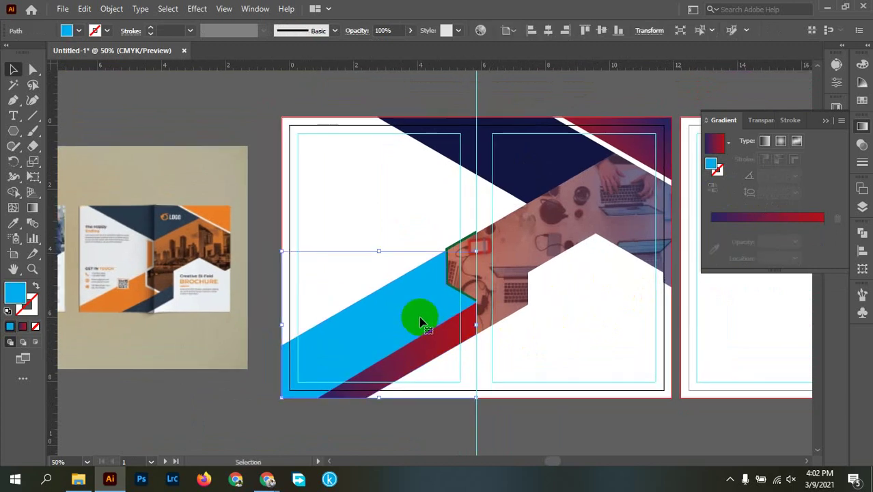
key(i)
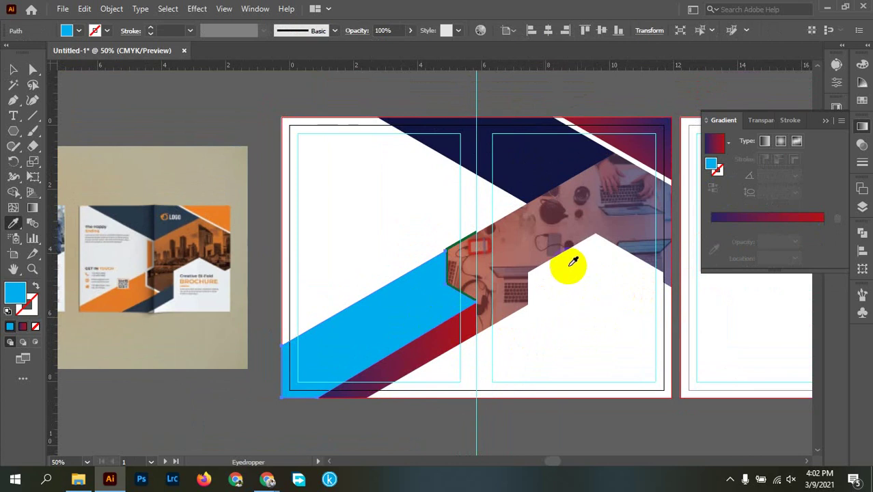
click(527, 153)
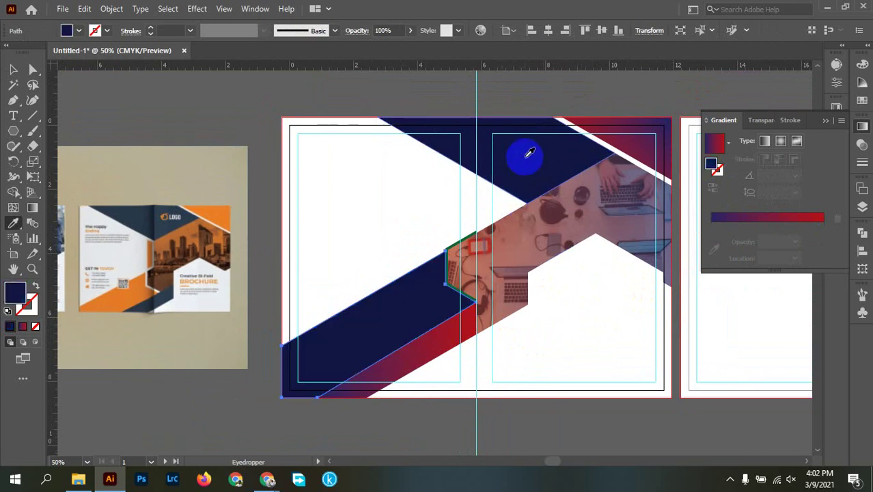
Change the upper diagonal band's fill to the orange swatch and deselect it.
click(67, 30)
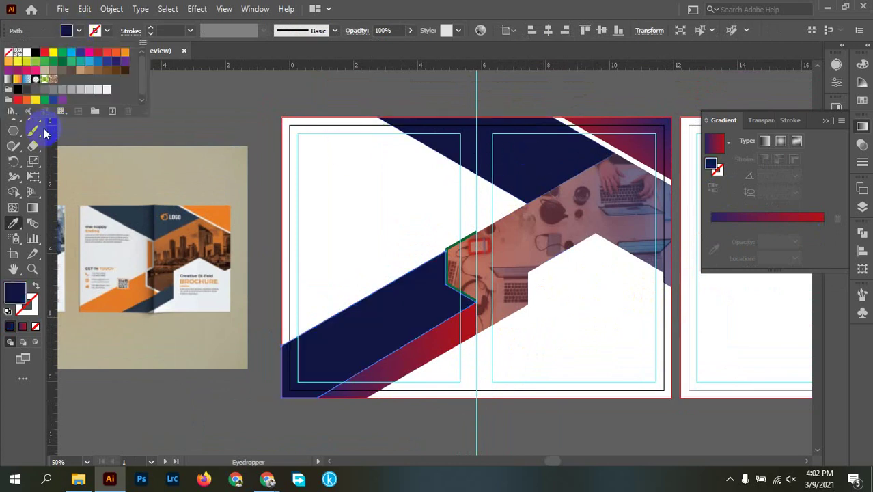
click(26, 99)
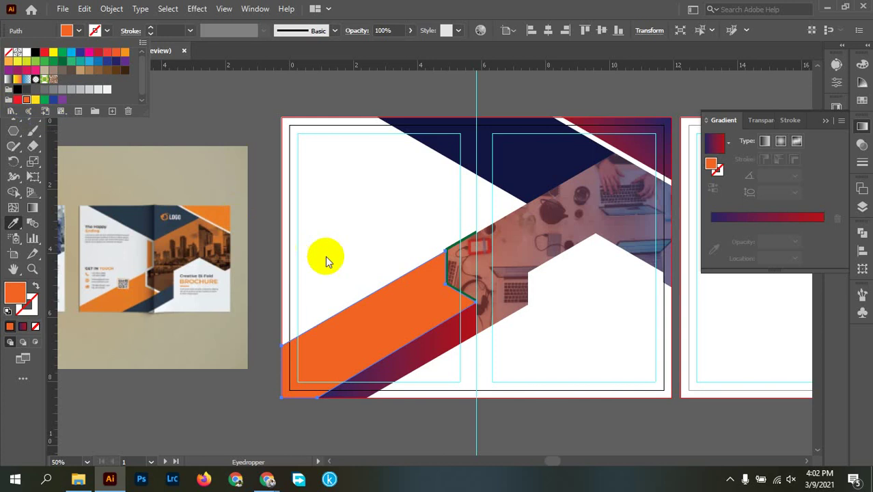
key(Escape)
key(v)
click(333, 233)
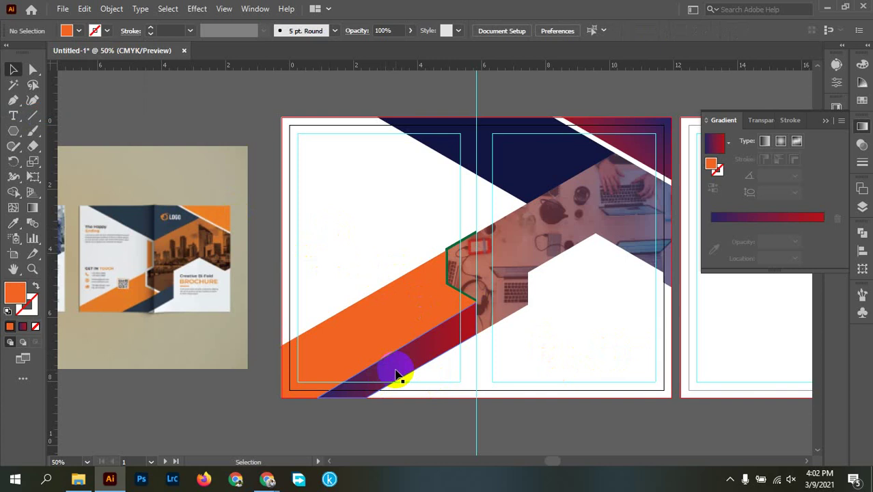
Change the green angular border along the photo's edge to a white fill.
alt+scroll(467, 226, up, 3)
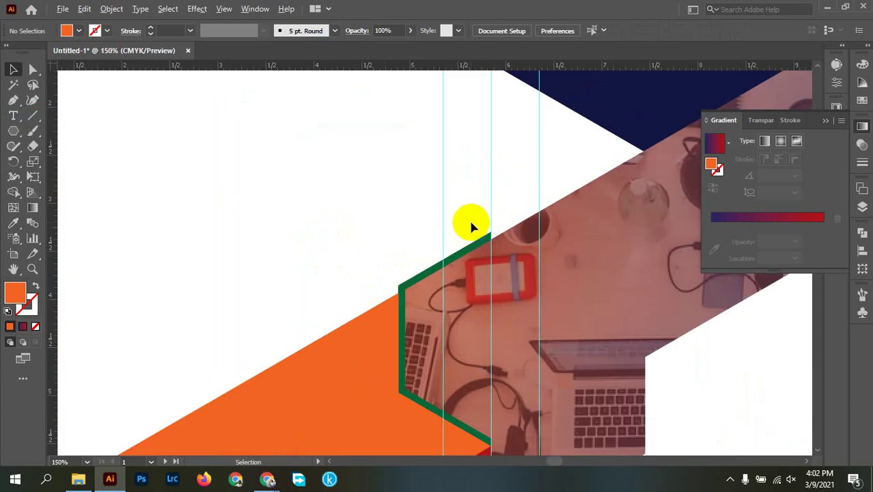
click(453, 266)
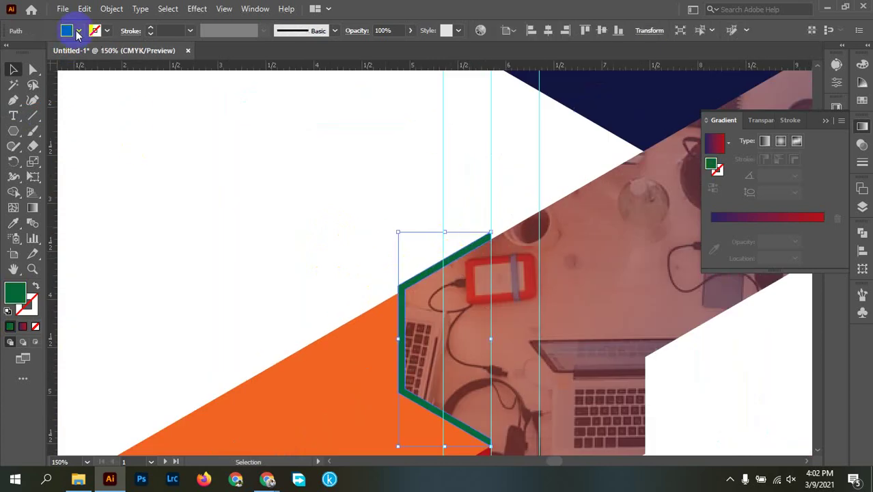
click(66, 30)
click(53, 52)
click(296, 229)
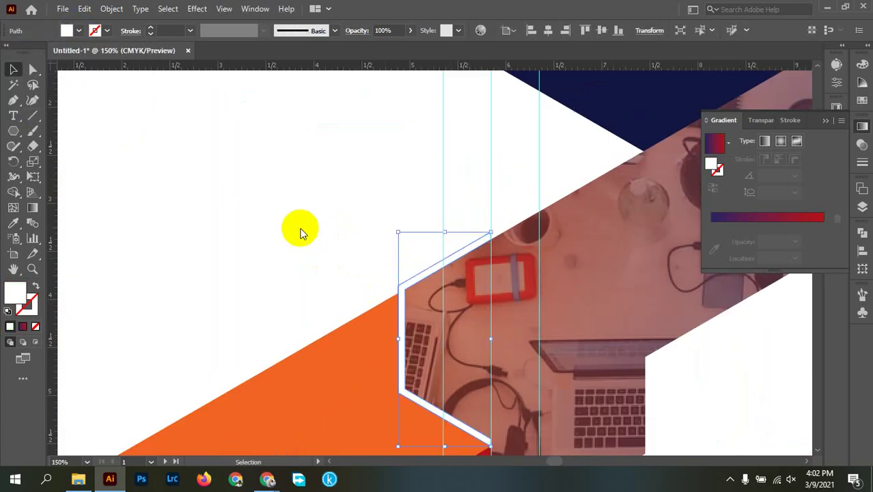
click(308, 243)
Replace the lower diagonal strip's gradient with the dark navy sampled from the shape at the top of the cover.
scroll(317, 248, down, 2)
scroll(604, 335, down, 2)
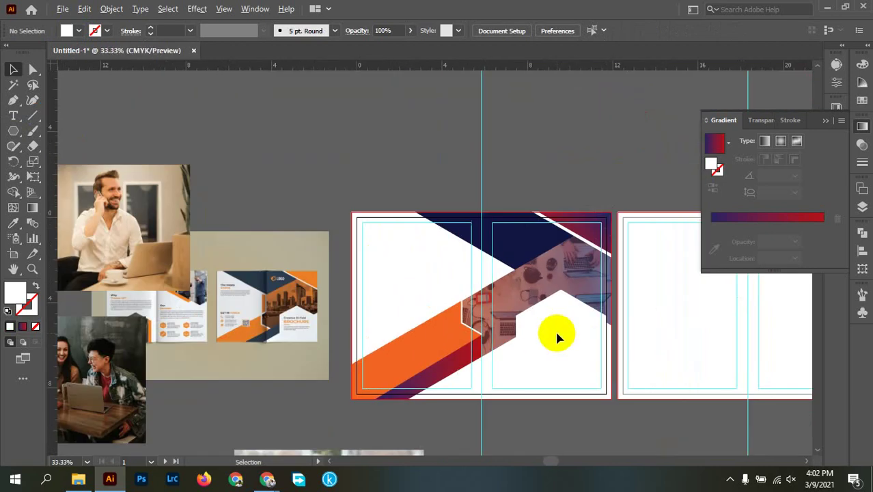
drag(558, 350, 513, 356)
scroll(513, 355, up, 1)
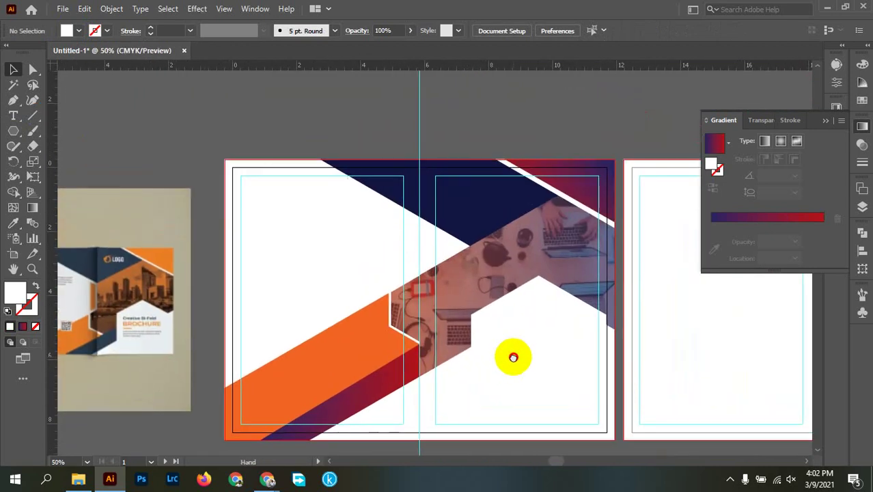
click(394, 387)
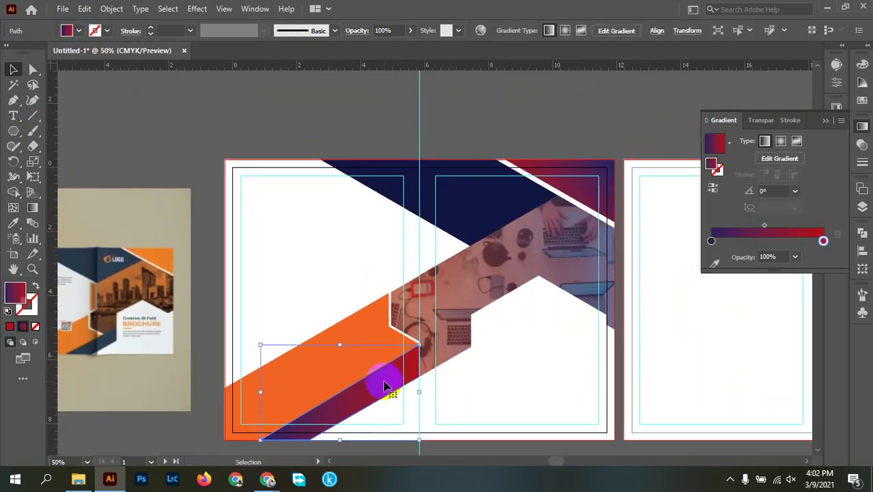
key(i)
click(470, 212)
key(v)
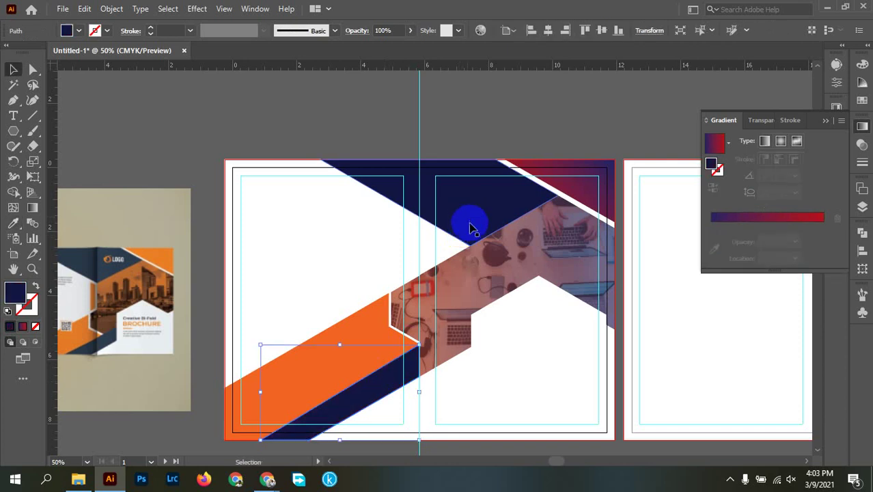
click(546, 371)
drag(503, 363, 482, 353)
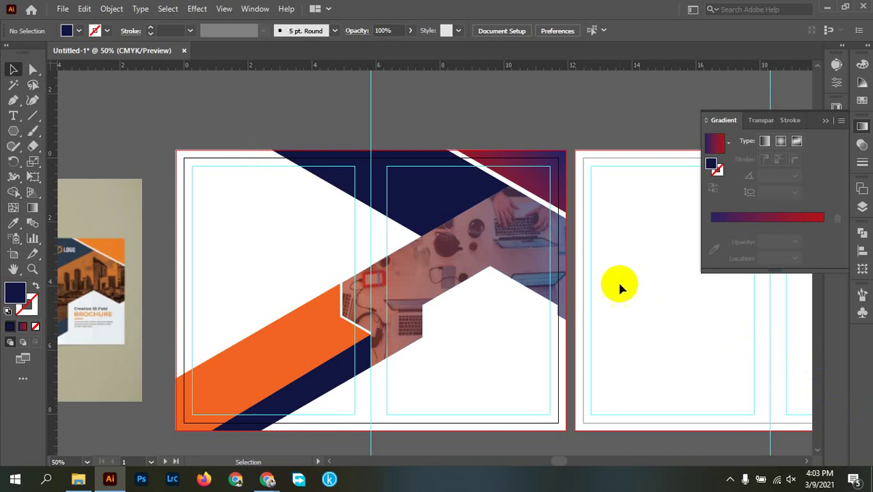
drag(451, 113, 528, 111)
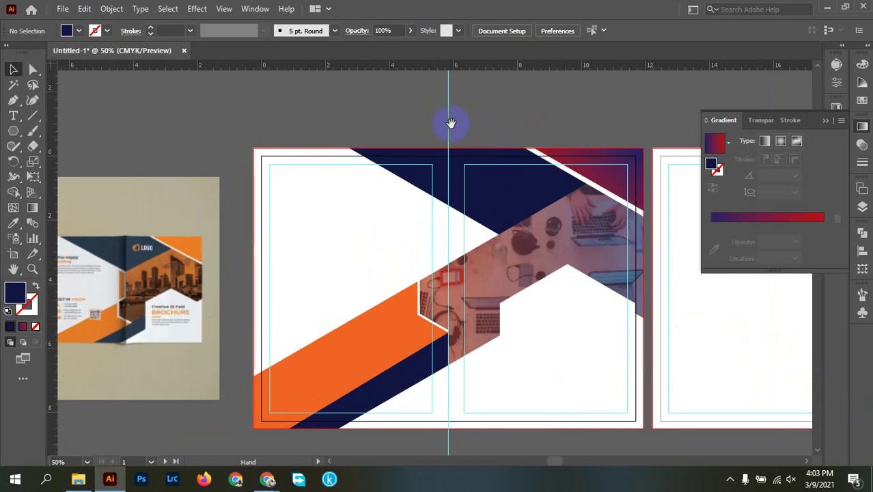
drag(449, 122, 458, 160)
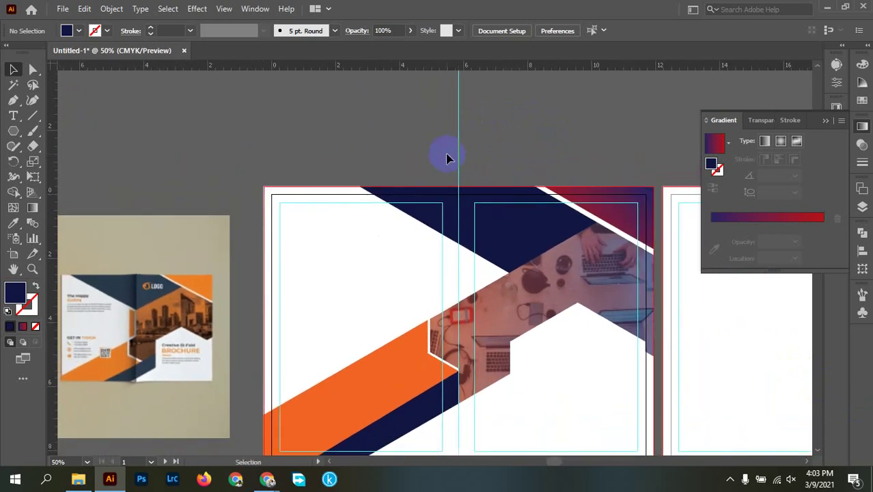
drag(336, 165, 380, 164)
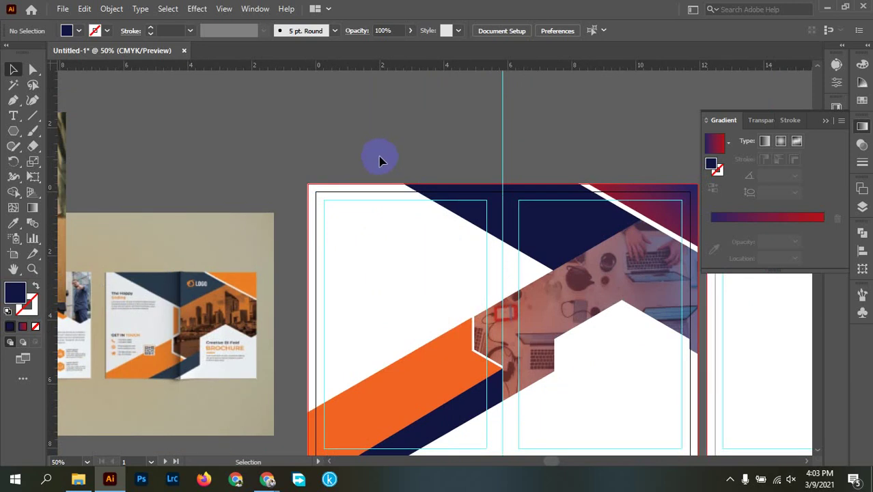
scroll(380, 160, down, 1)
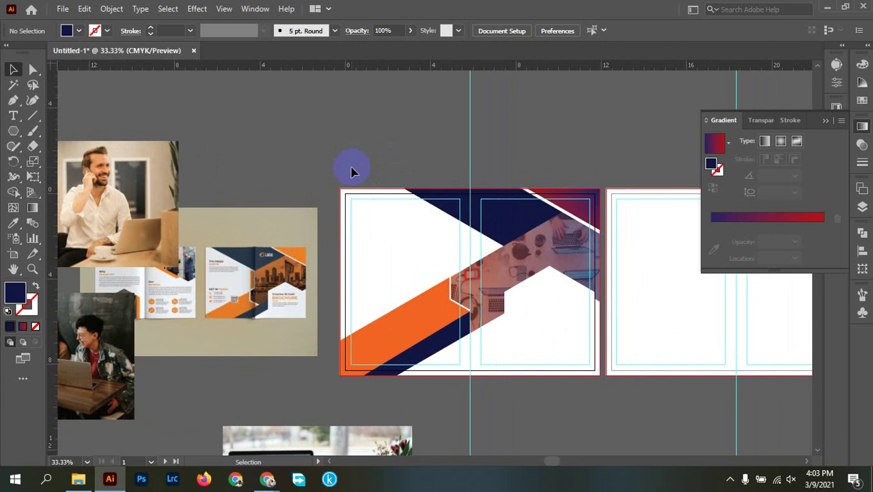
scroll(462, 252, up, 2)
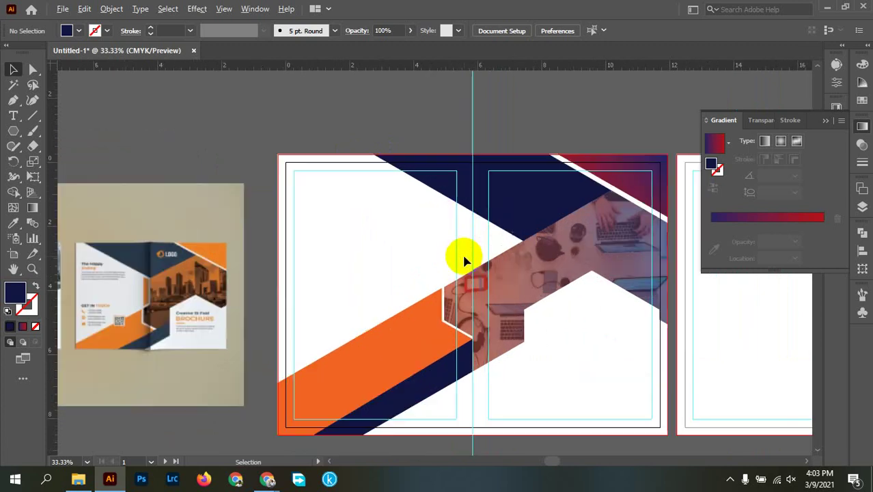
scroll(462, 254, down, 1)
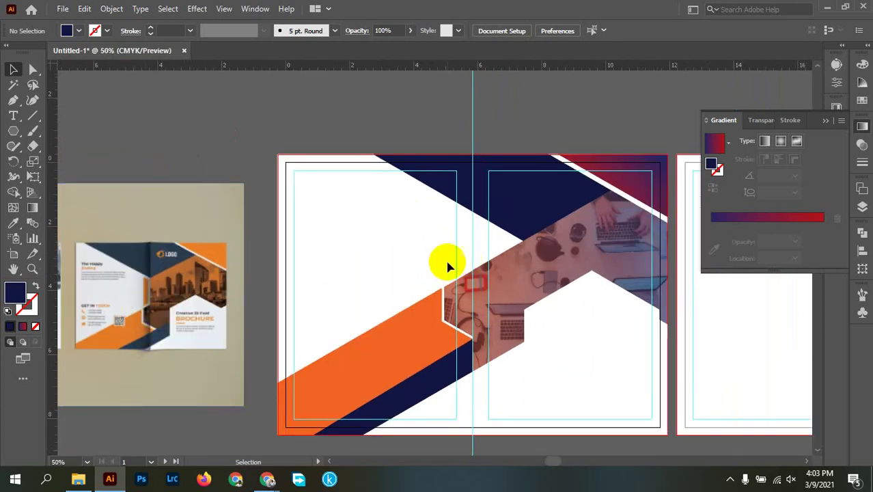
Draw a navy triangle with the Pen tool in the white notch, vertical side on the margin guide and slanted sides about 2.03 in long.
scroll(481, 246, up, 3)
scroll(424, 258, down, 1)
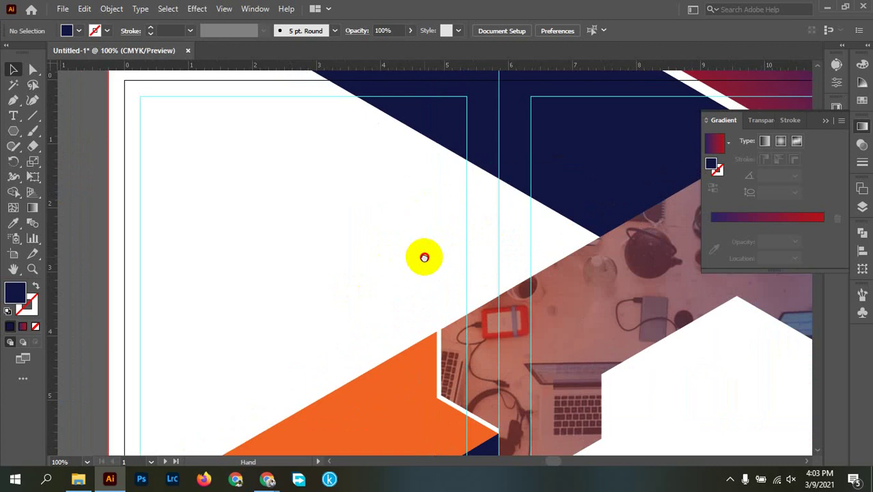
scroll(503, 242, up, 2)
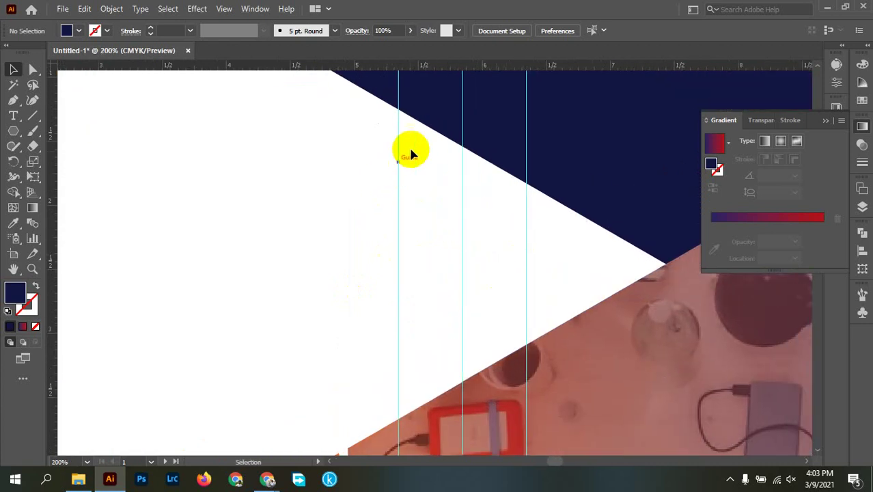
key(p)
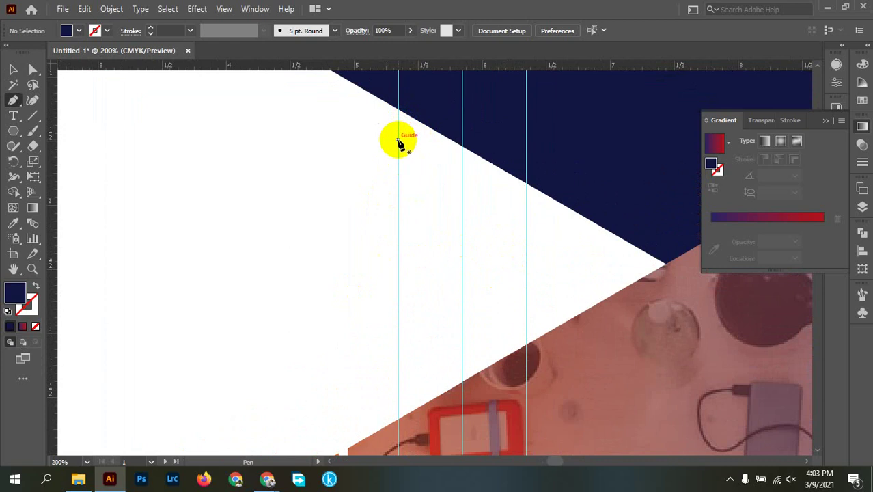
click(398, 140)
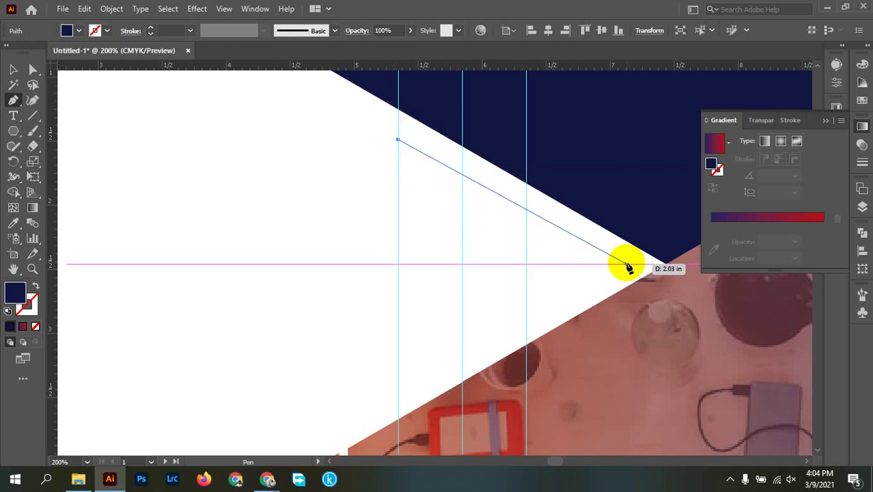
click(625, 264)
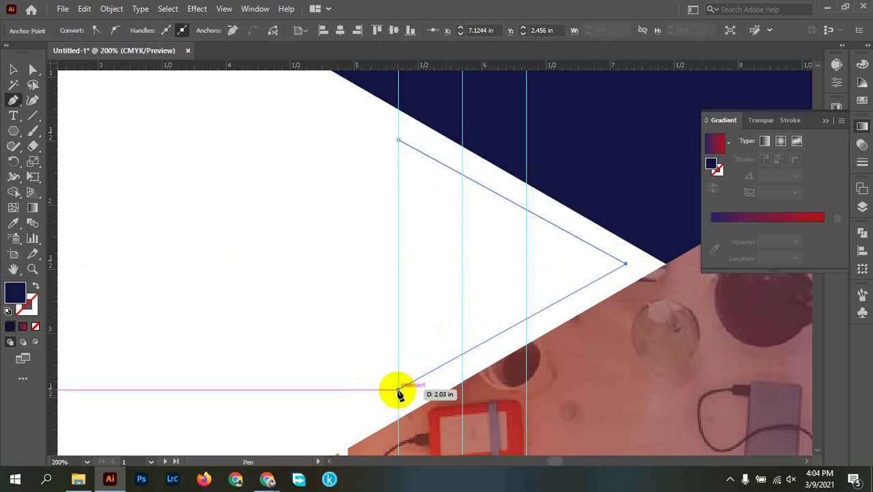
click(399, 390)
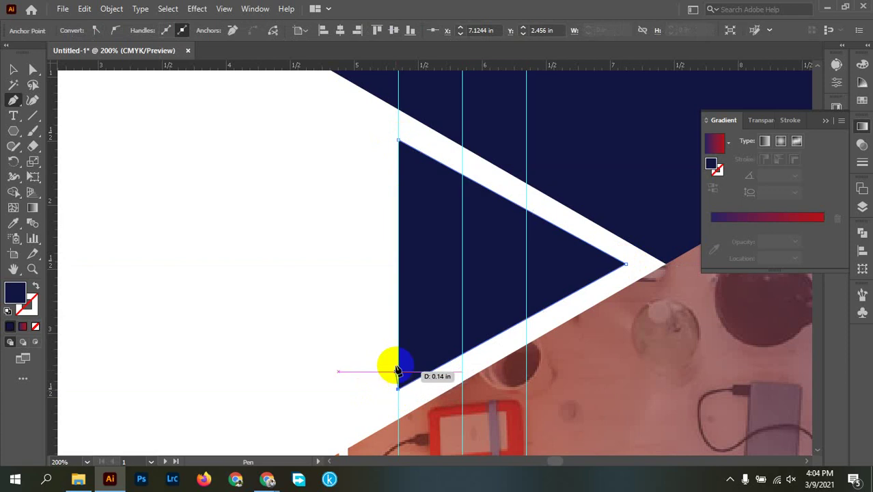
click(400, 142)
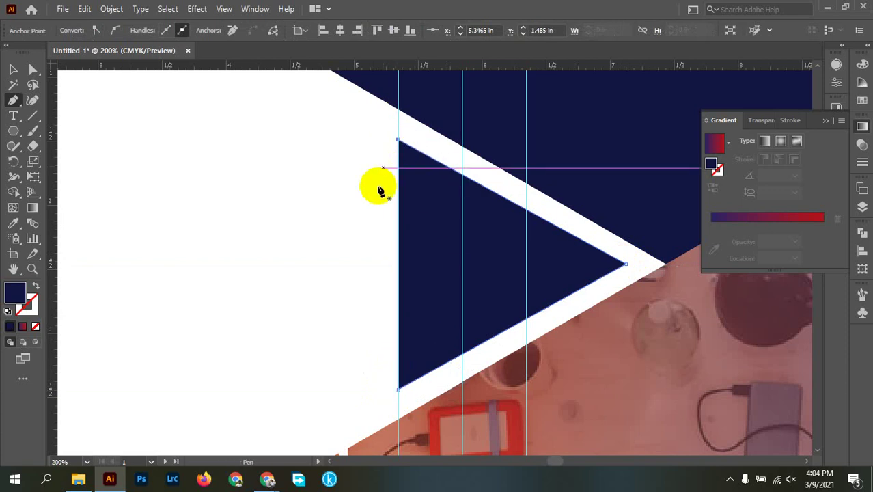
key(v)
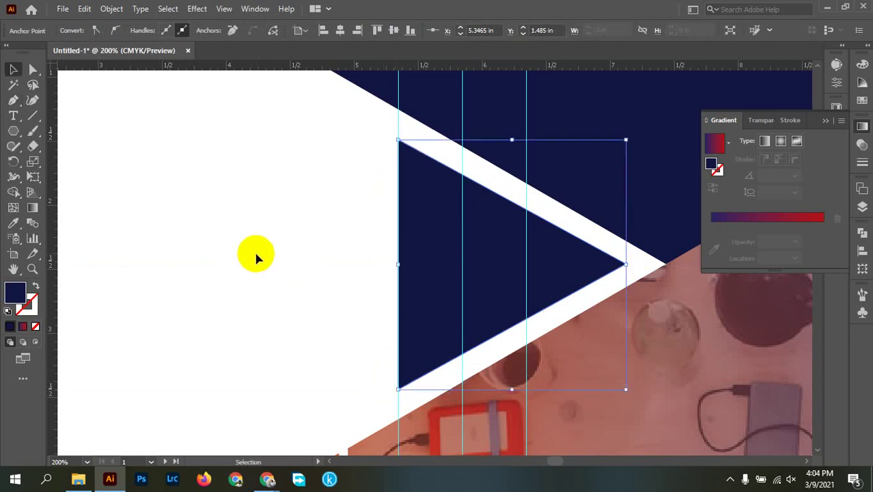
click(291, 183)
scroll(293, 188, down, 3)
scroll(296, 188, down, 2)
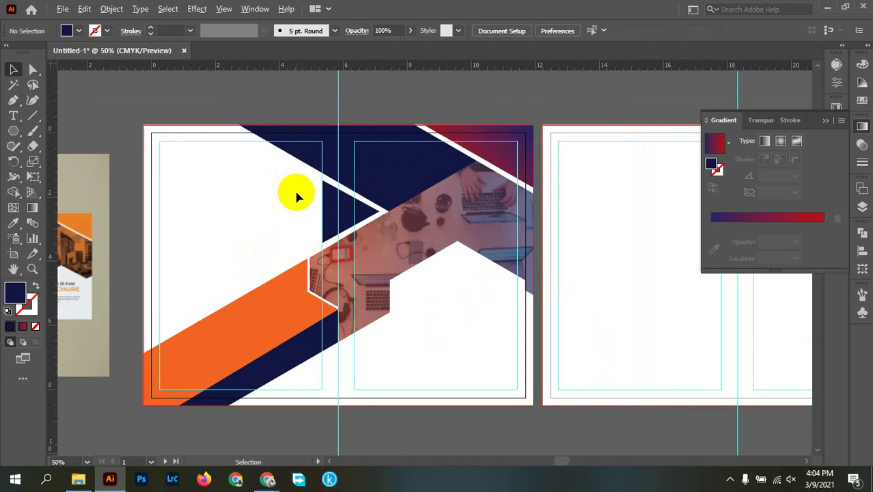
Move the businessman photo above the brochure reference image and the meeting photo below it, uncovering the reference.
drag(288, 196, 360, 234)
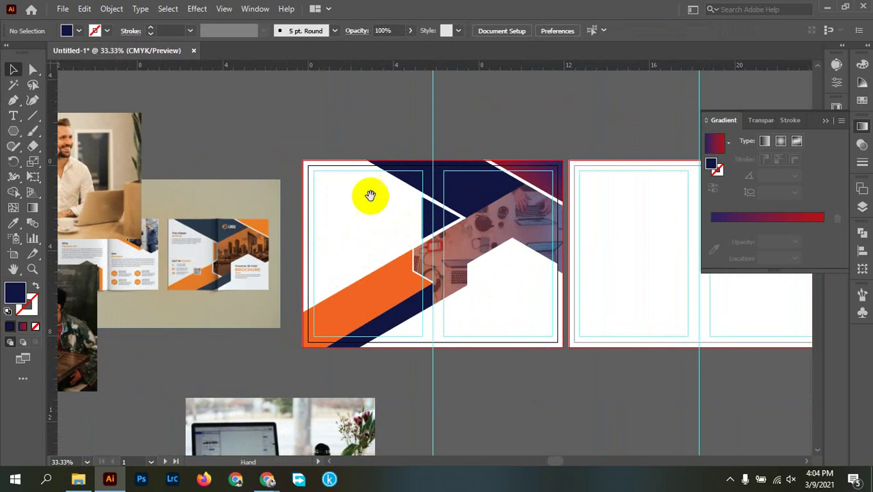
drag(526, 206, 335, 238)
scroll(512, 269, left, 3)
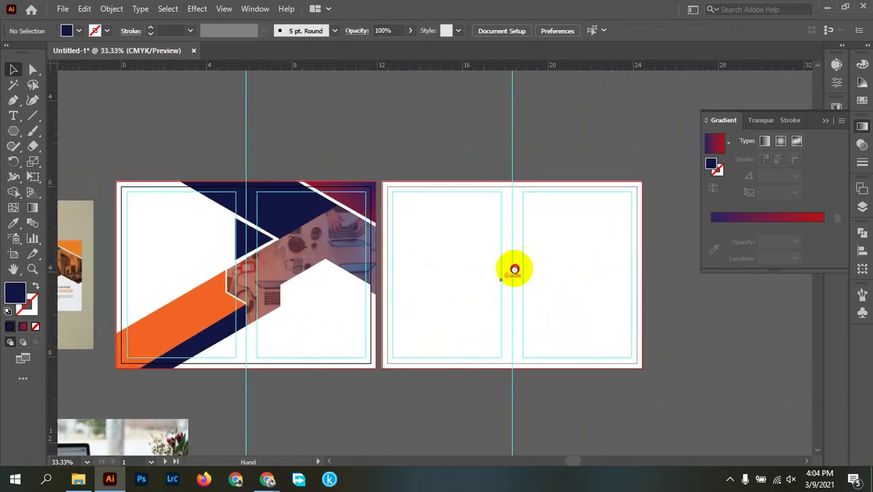
scroll(559, 246, down, 1)
scroll(547, 263, left, 4)
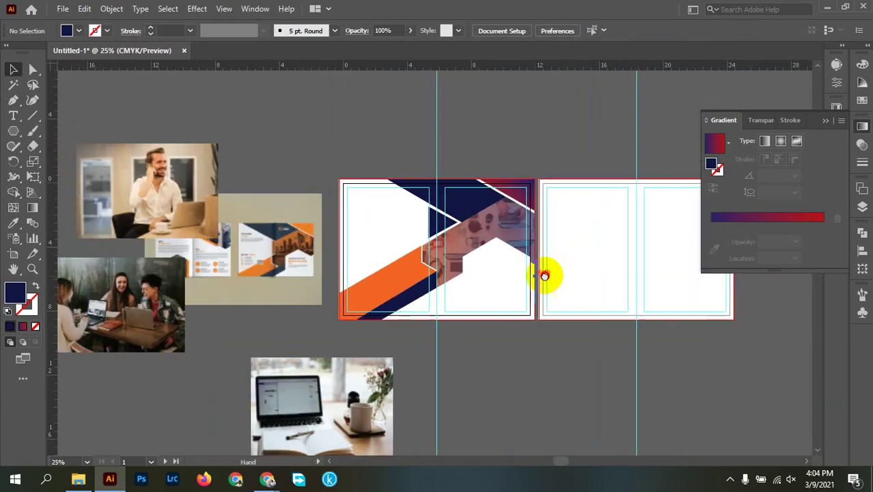
drag(625, 360, 541, 356)
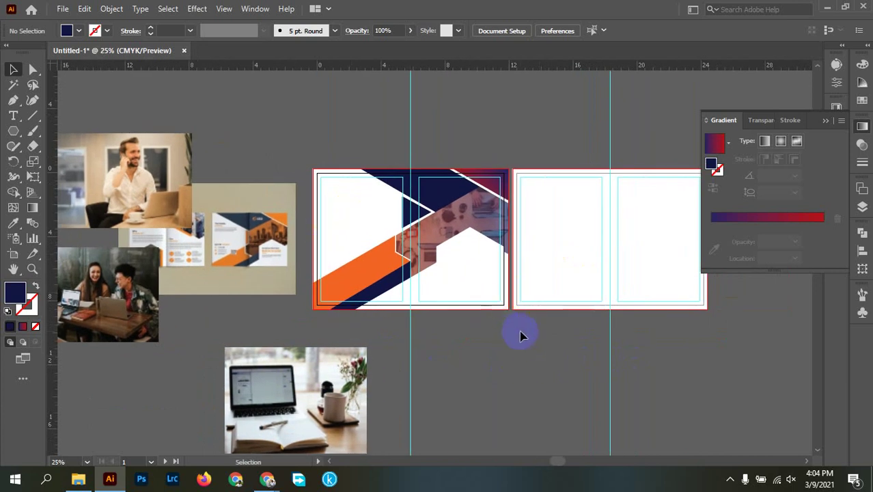
drag(133, 201, 148, 154)
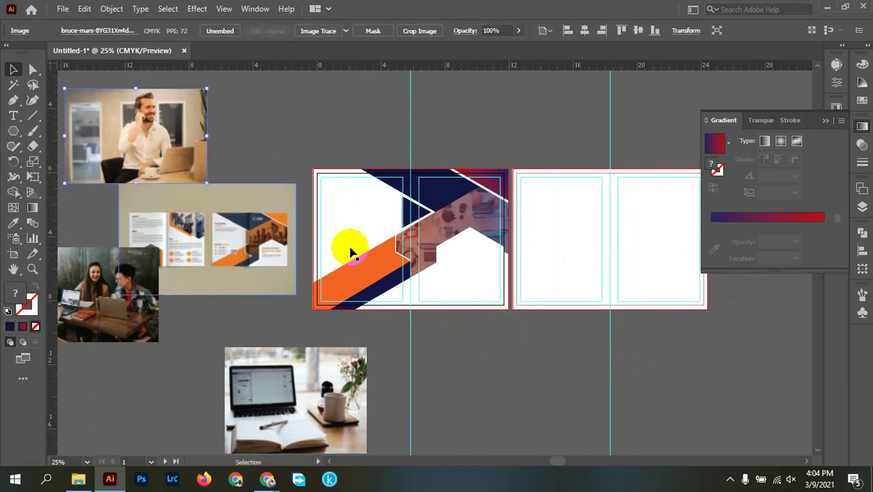
drag(594, 302, 472, 311)
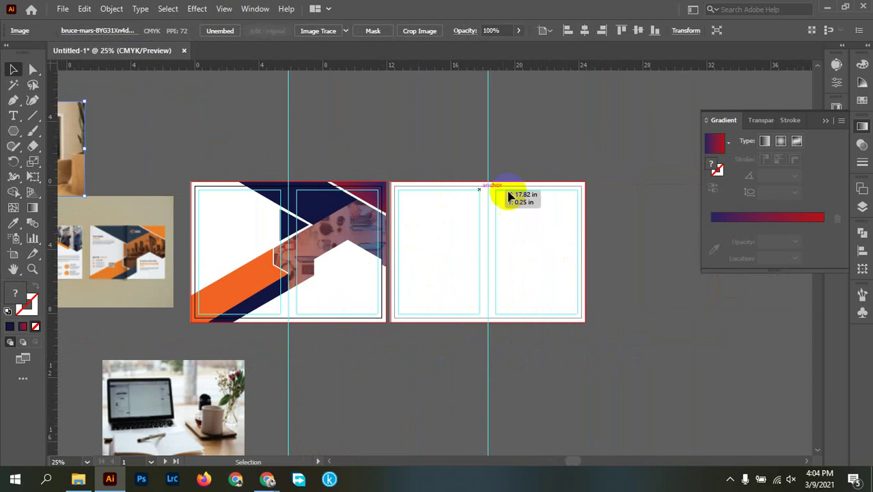
click(523, 239)
drag(462, 279, 591, 239)
drag(109, 259, 109, 338)
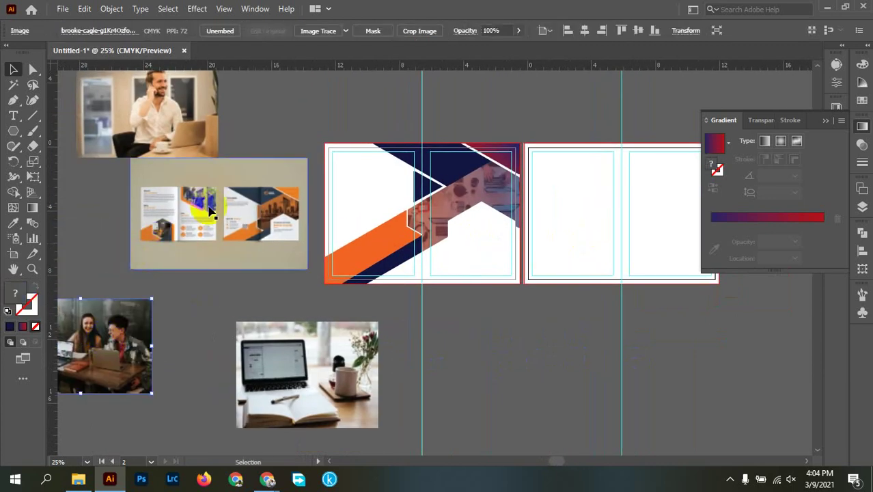
Gather the meeting and businessman photos beside the laptop photo, below the reference image, and collapse the Gradient settings.
scroll(563, 254, right, 5)
scroll(563, 254, up, 2)
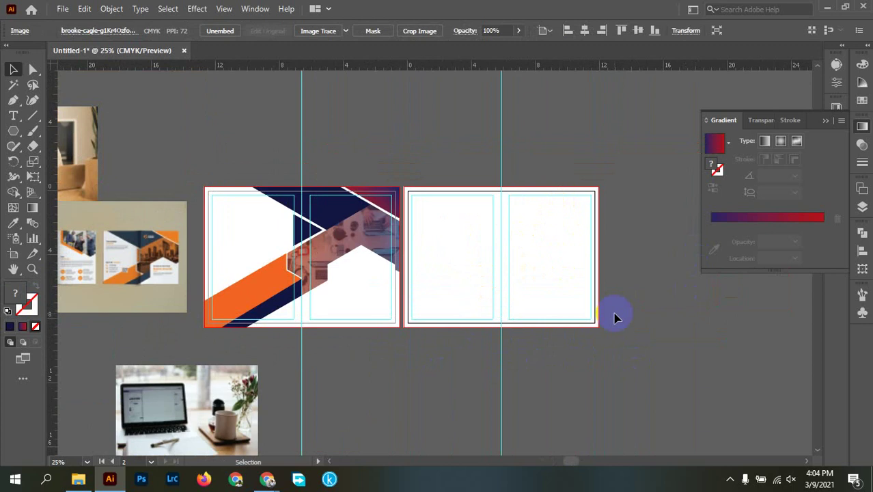
drag(347, 370, 672, 242)
drag(263, 296, 372, 335)
drag(492, 323, 382, 418)
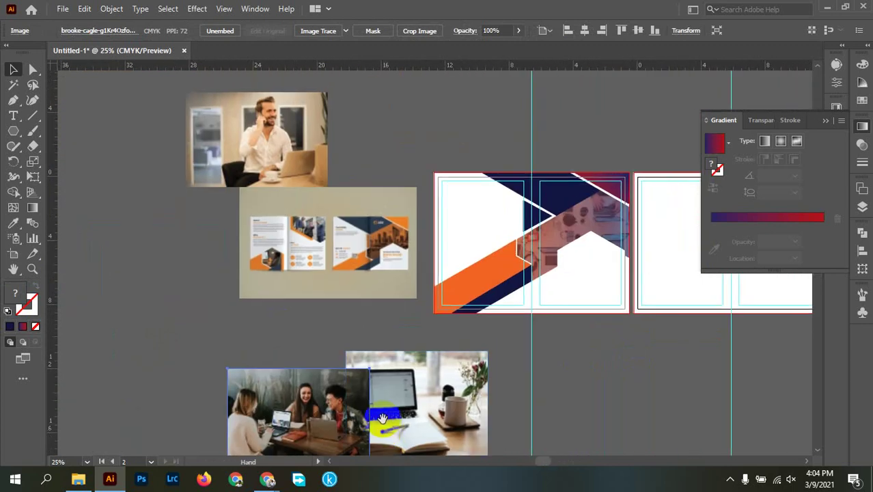
drag(215, 137, 78, 377)
drag(444, 383, 407, 351)
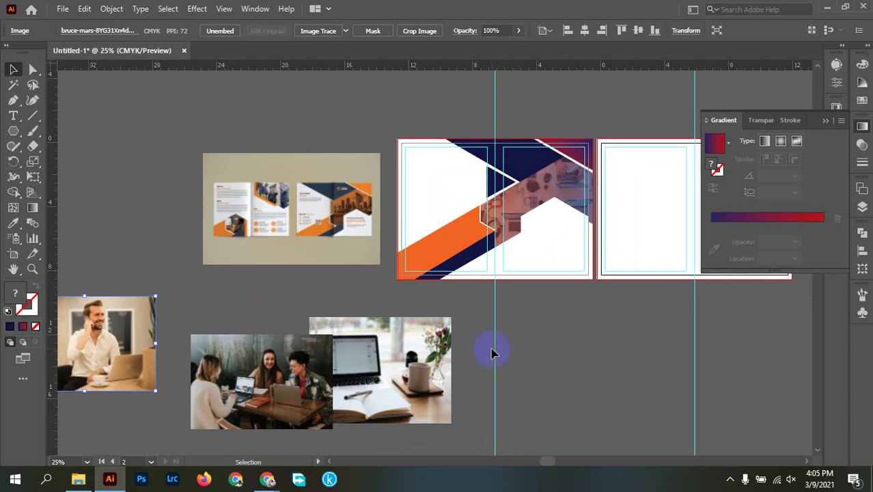
drag(575, 298, 403, 331)
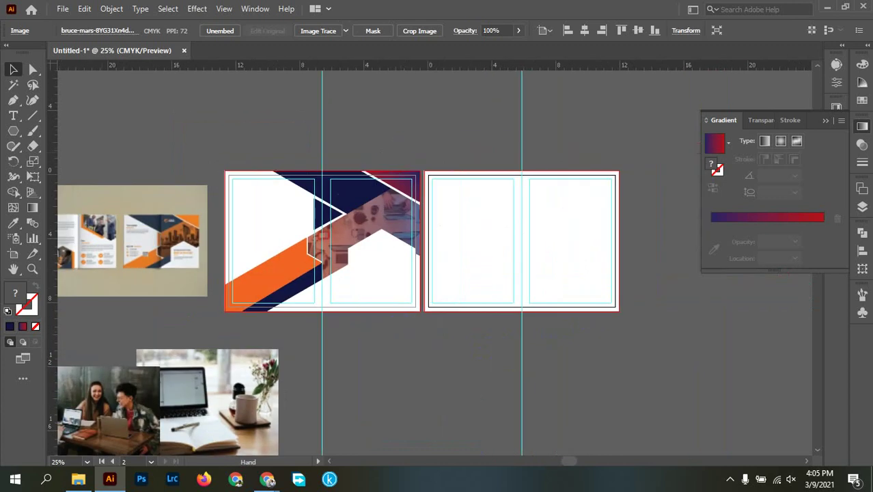
click(862, 126)
scroll(572, 216, up, 1)
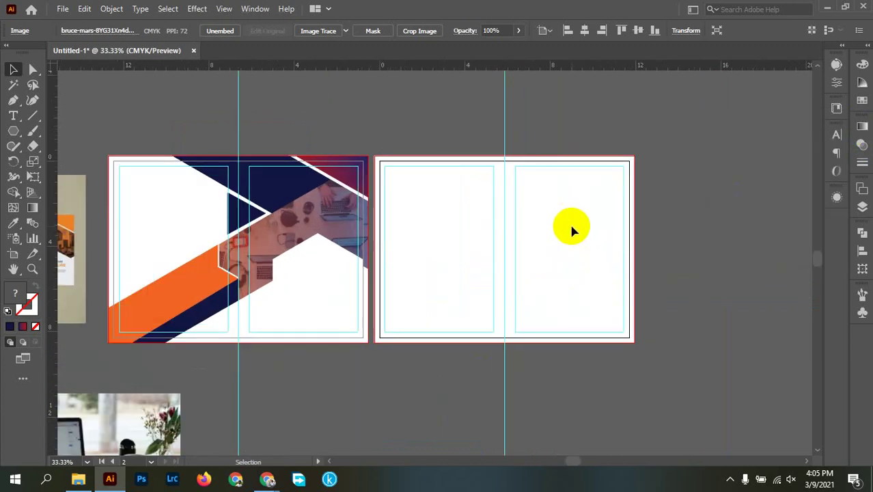
key(m)
drag(616, 263, 633, 276)
key(Delete)
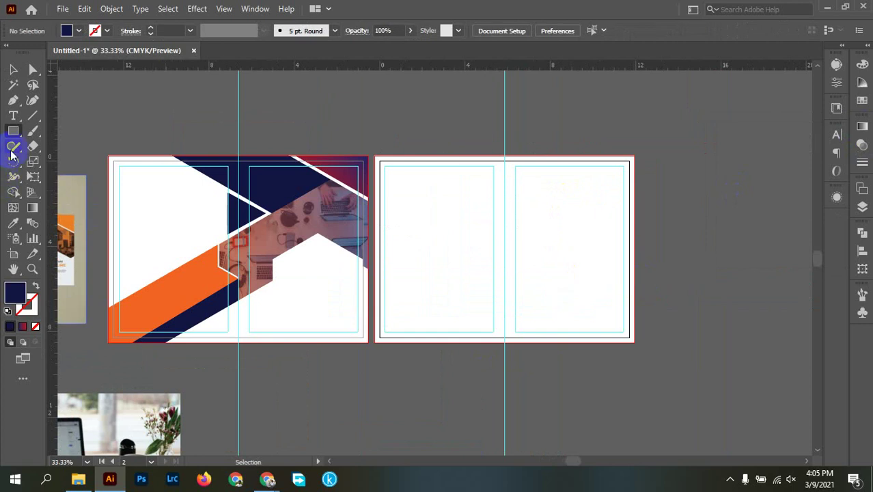
Draw a navy hexagon with the Polygon tool and place it over the upper outer corner of the second artboard.
drag(13, 132, 87, 178)
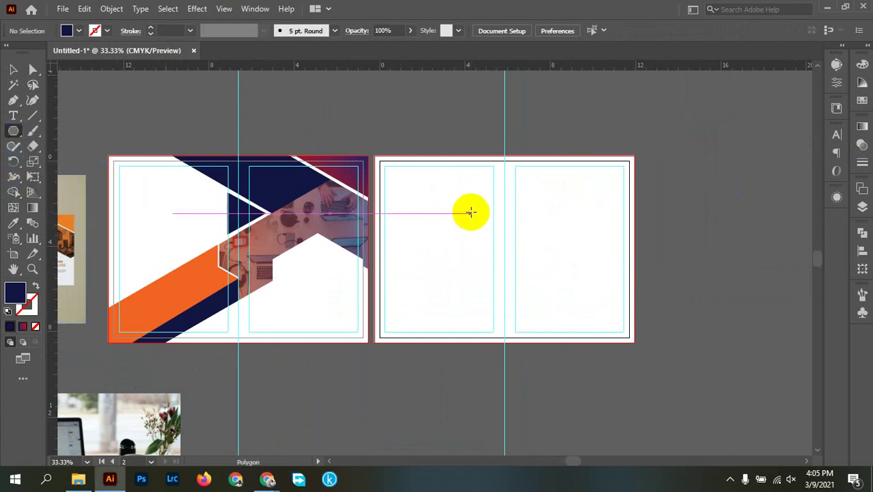
mouse_move(524, 198)
mouse_down()
mouse_move(609, 260)
mouse_move(550, 230)
mouse_move(580, 257)
mouse_up()
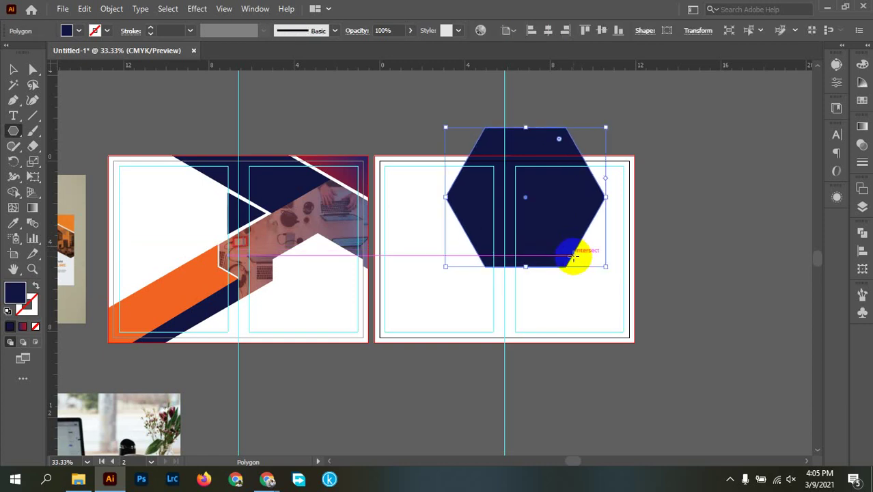
key(v)
drag(555, 220, 641, 206)
key(space)
drag(545, 244, 580, 245)
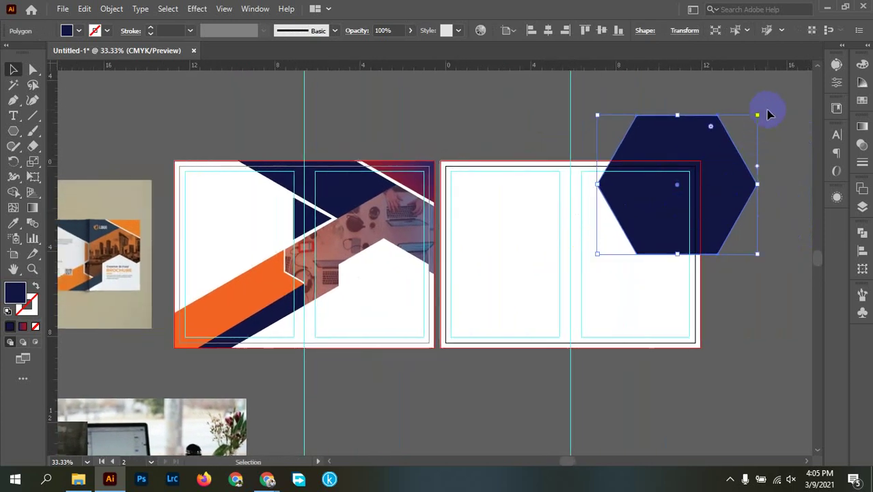
Rotate the hexagon so a corner points down, hang it over the top of the second artboard's outer page and compare with the reference.
drag(762, 113, 643, 112)
drag(709, 206, 666, 186)
scroll(668, 186, up, 3)
scroll(663, 179, down, 1)
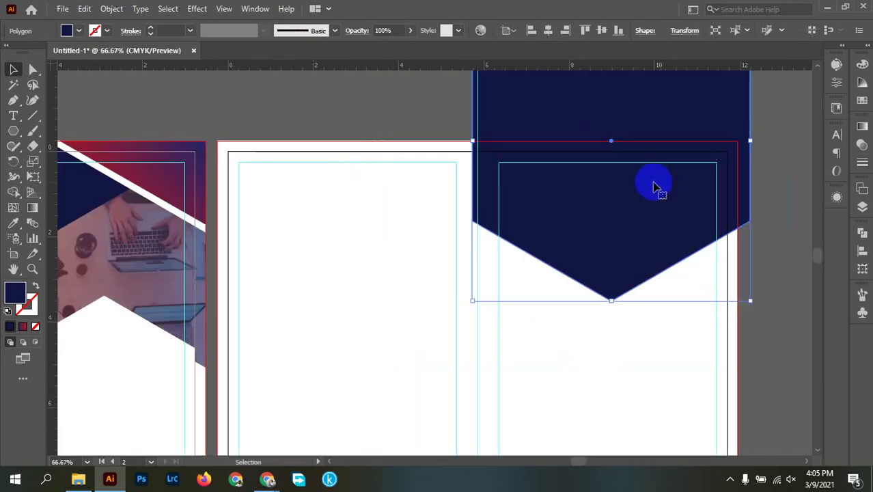
key(space)
drag(560, 223, 843, 195)
drag(272, 232, 809, 227)
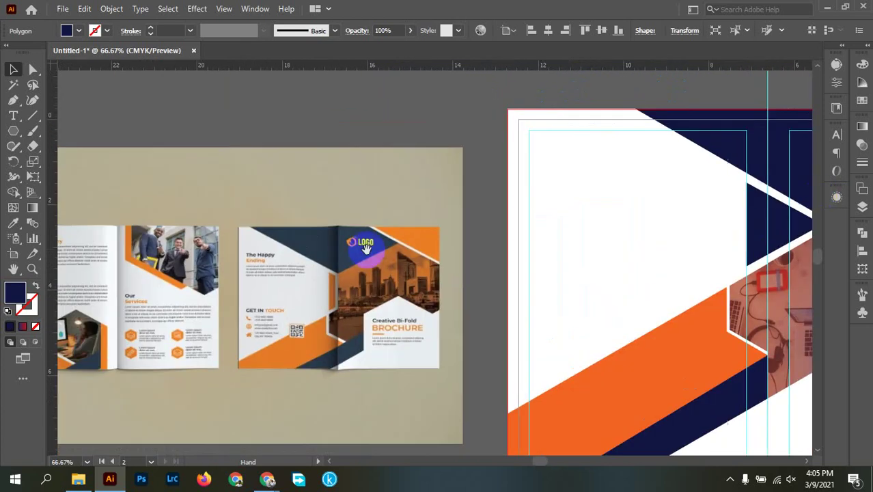
drag(341, 249, 6, 257)
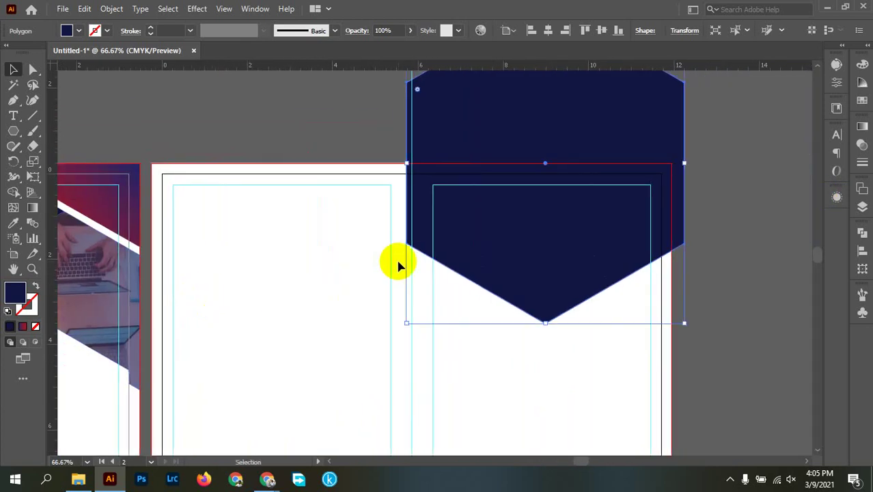
Move the hexagon slightly down and align its vertical edge with the second artboard's centre fold guide.
click(563, 217)
drag(563, 217, 516, 280)
click(715, 273)
scroll(508, 278, up, 2)
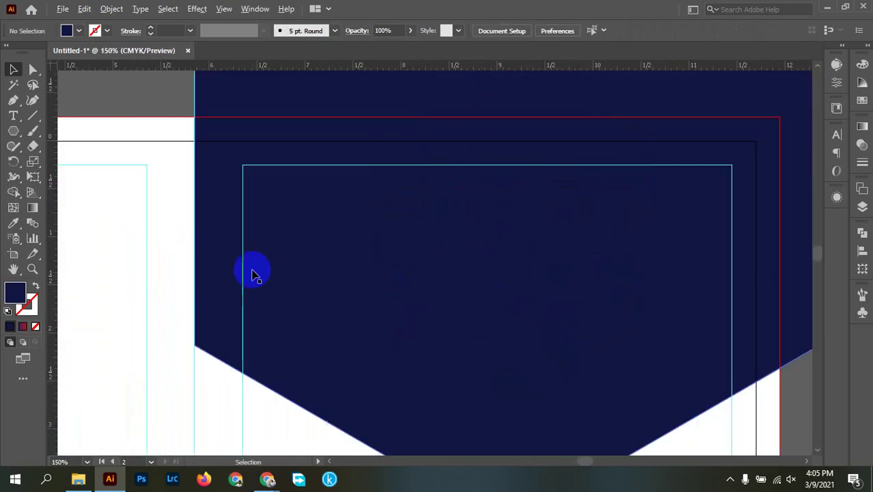
scroll(394, 259, down, 3)
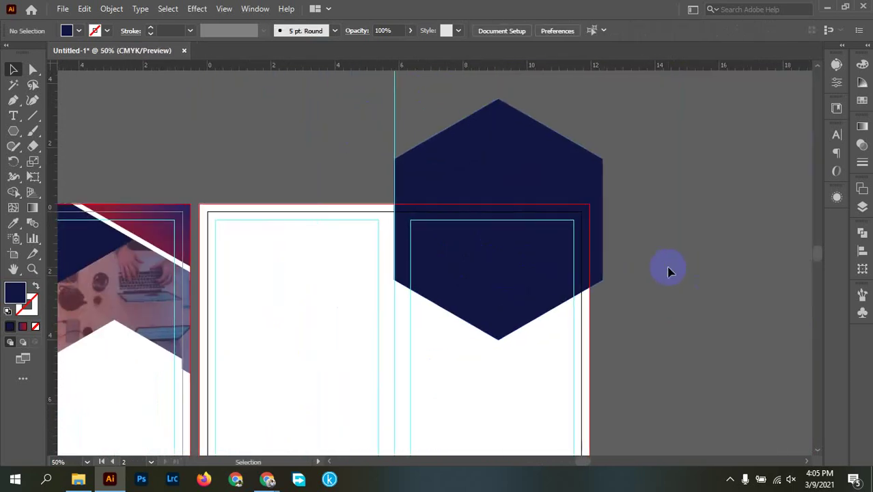
scroll(669, 272, down, 1)
drag(574, 262, 726, 224)
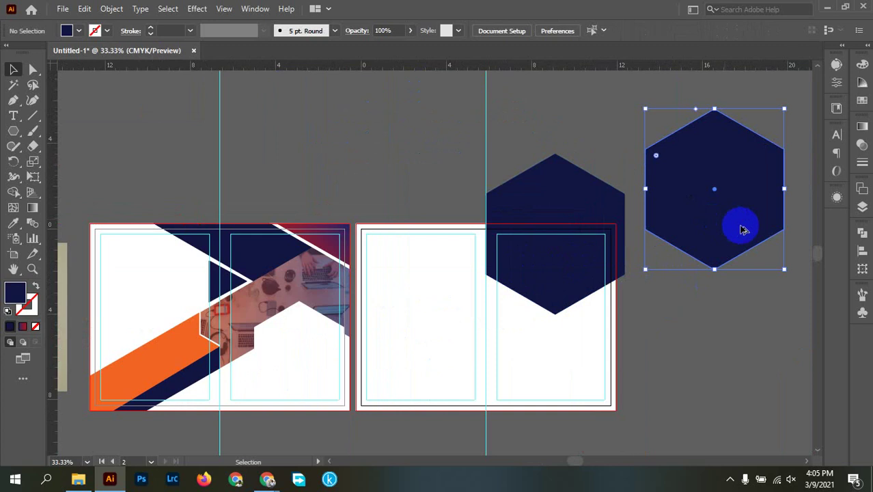
key(Delete)
Copy the navy hexagon and paste the duplicate in place on the second artboard.
click(526, 201)
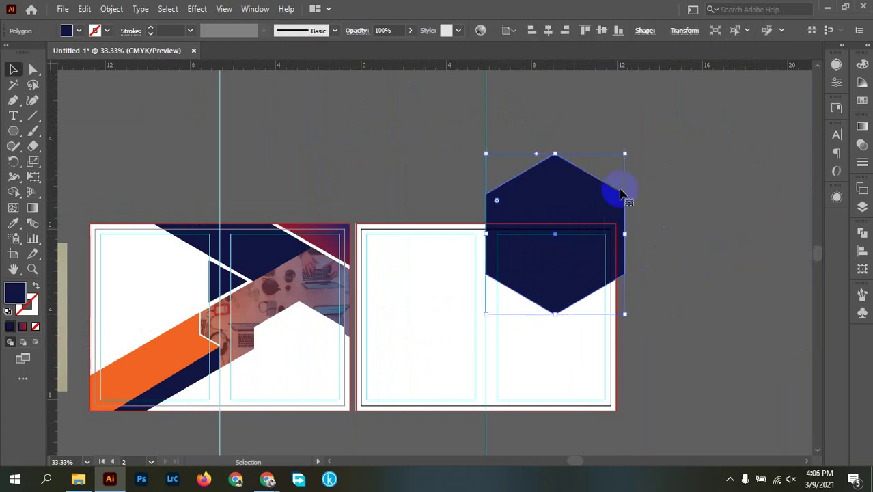
click(80, 10)
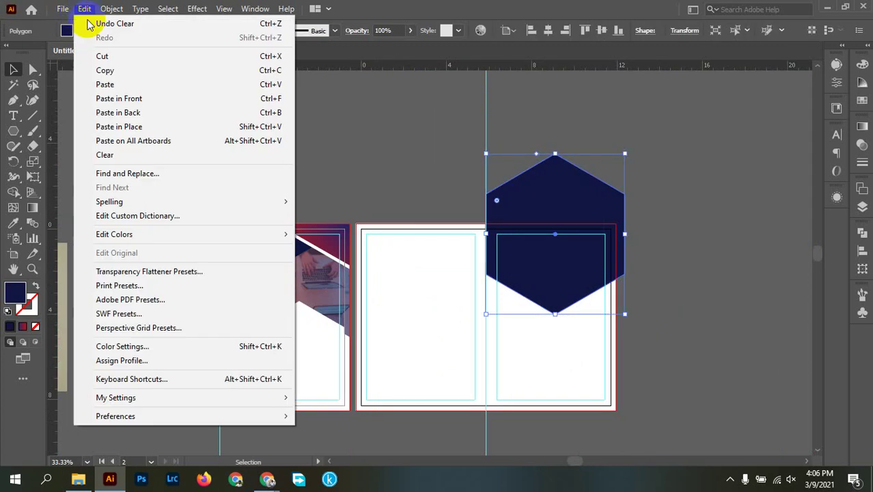
click(109, 79)
click(84, 8)
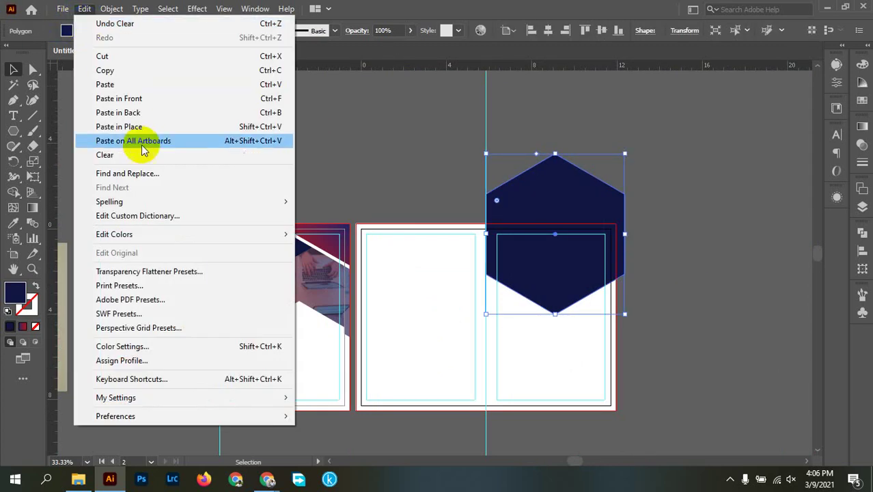
click(215, 125)
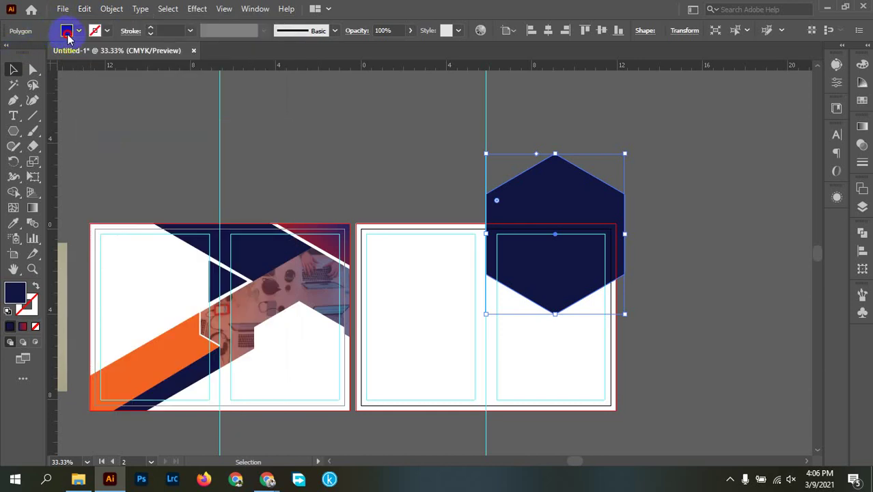
Fill the duplicate hexagon over the second artboard's right-hand page with red, then lock and hide it.
click(66, 30)
click(42, 52)
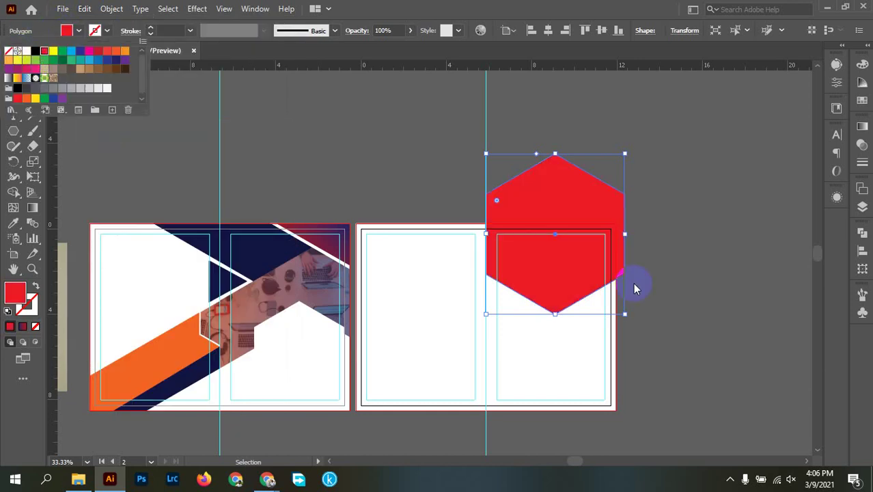
click(862, 208)
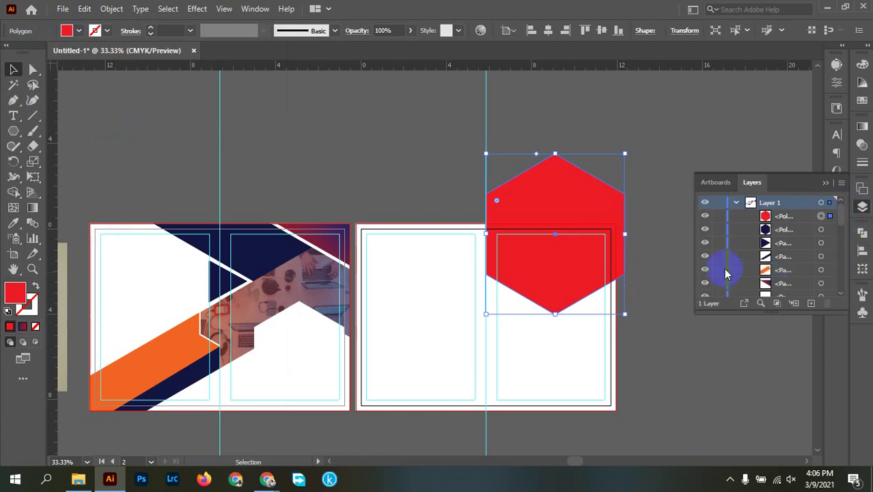
click(702, 220)
click(704, 219)
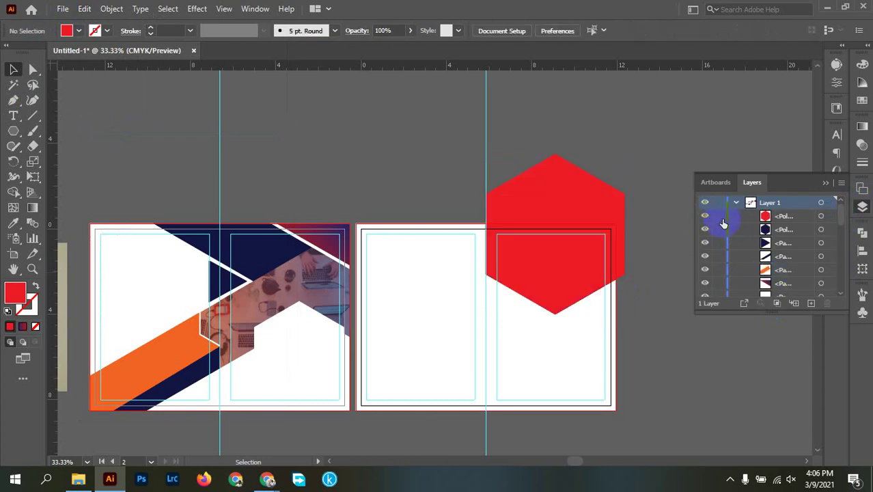
click(704, 216)
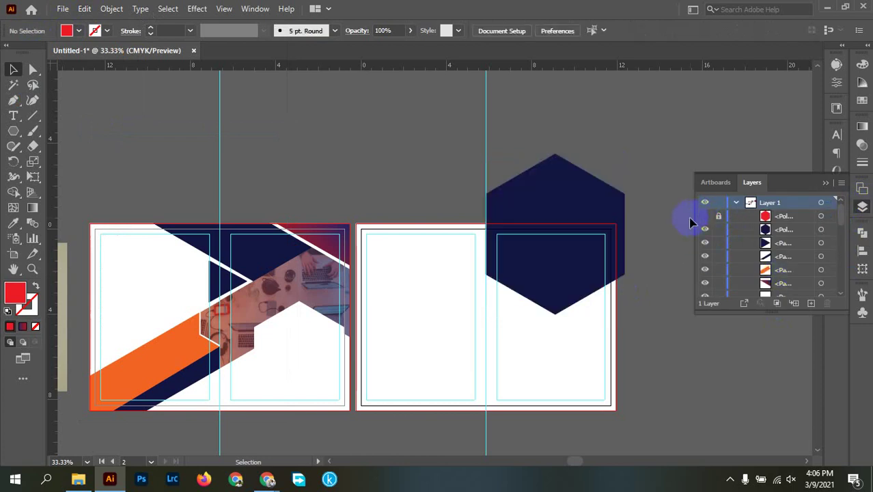
click(862, 202)
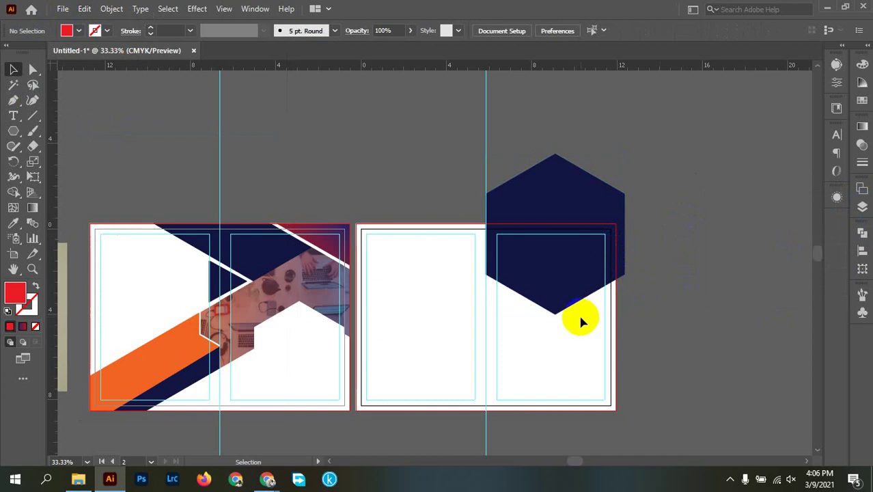
Duplicate the navy hexagon and hang the copy over the bottom edge of the second artboard's left-hand page.
drag(461, 350, 562, 327)
click(676, 196)
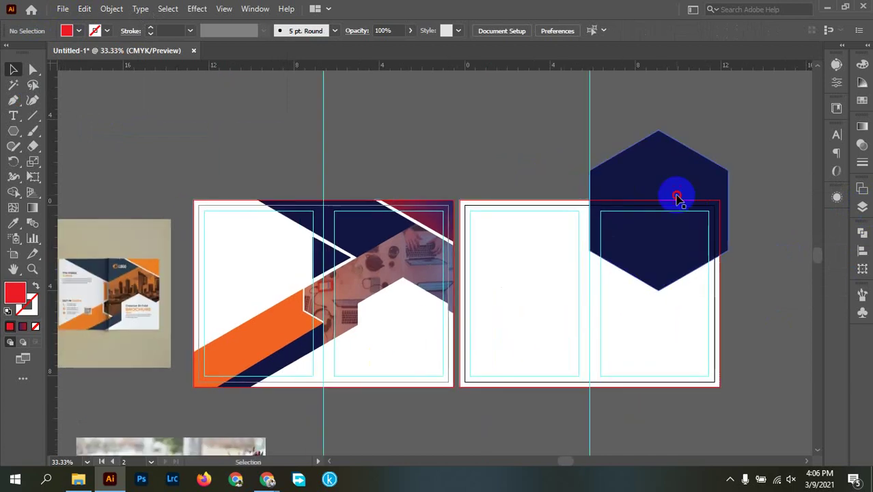
drag(677, 204, 561, 382)
scroll(559, 382, up, 1)
drag(672, 367, 698, 306)
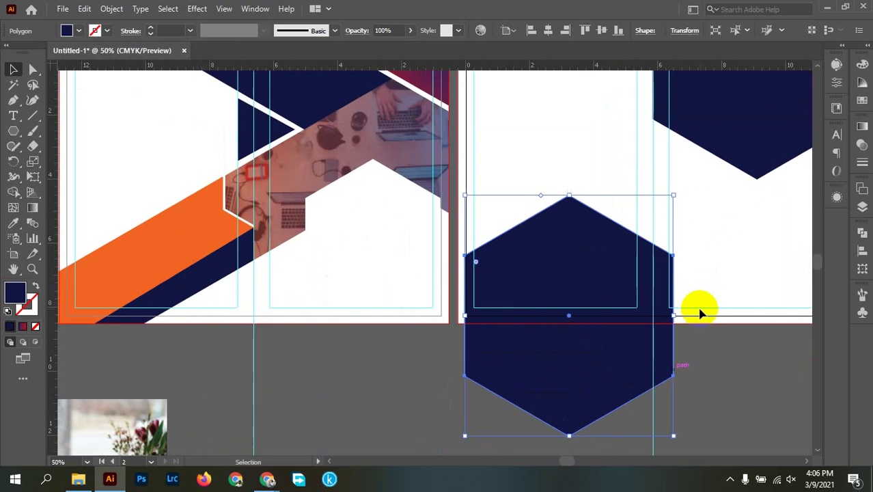
Align the lower hexagon's outer vertical edge with the second artboard's outer bleed line.
drag(605, 306, 665, 331)
scroll(626, 341, up, 2)
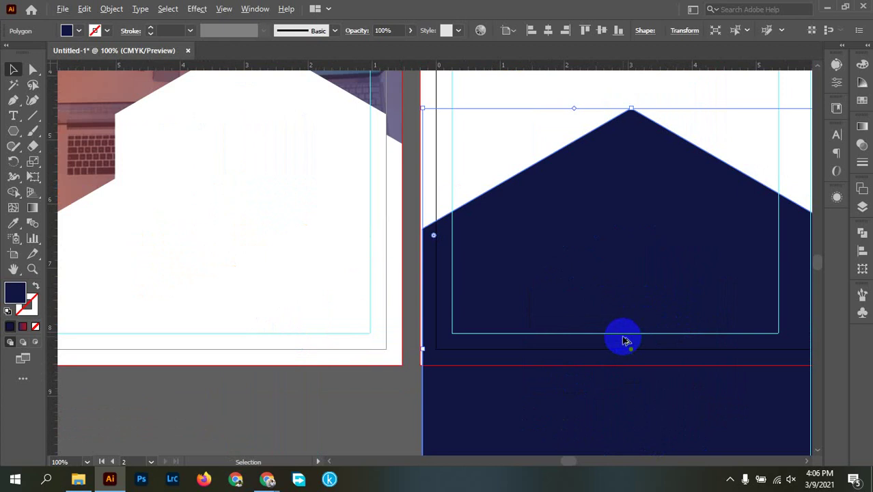
drag(498, 325, 500, 325)
scroll(521, 321, down, 2)
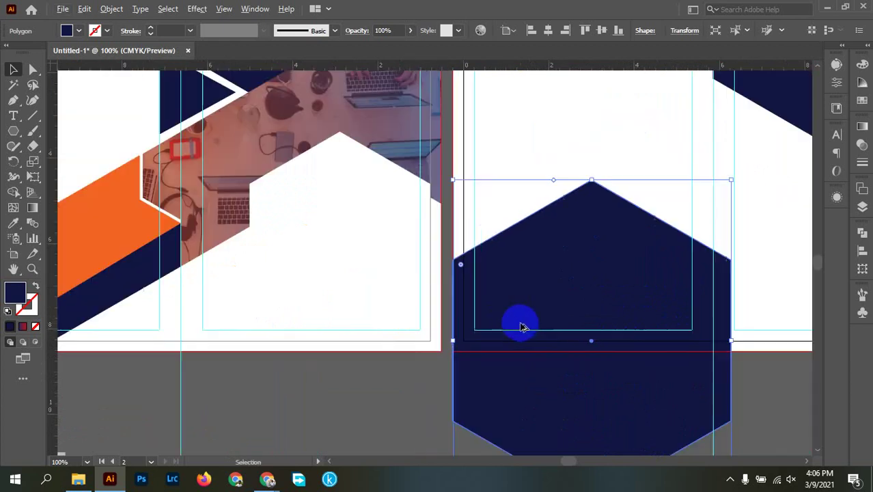
drag(611, 323, 523, 308)
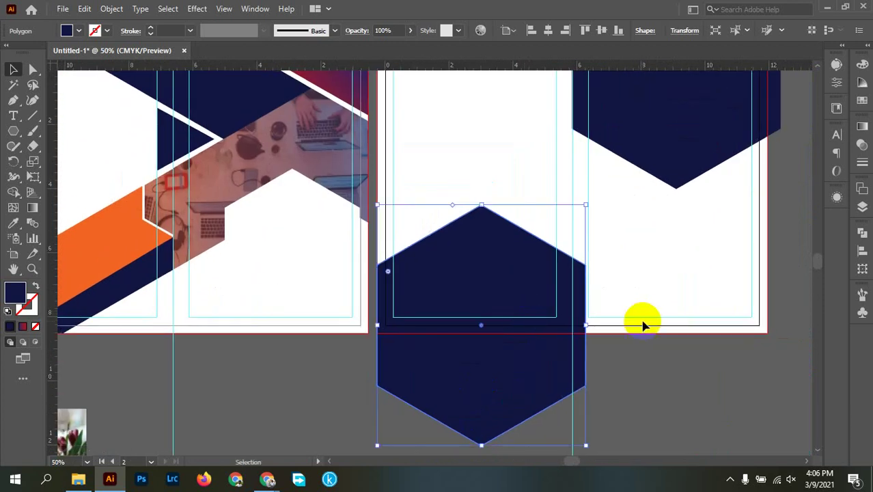
click(663, 370)
click(530, 377)
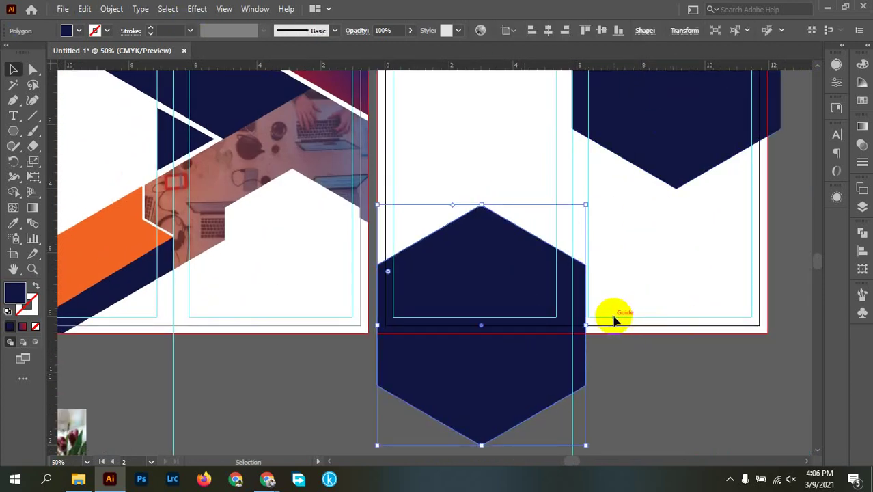
Shift the lower hexagon sideways until its inner vertical edge meets the second artboard's centre fold guide.
scroll(614, 318, up, 2)
scroll(612, 319, up, 1)
scroll(613, 296, down, 3)
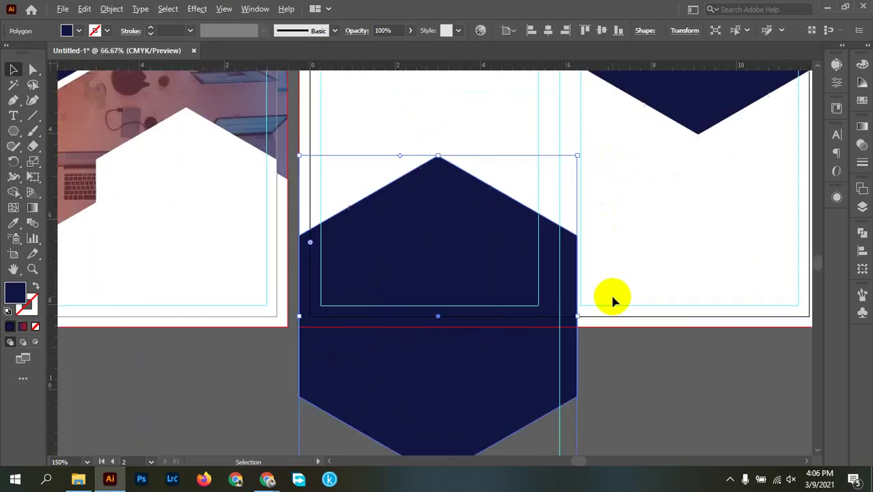
drag(633, 283, 601, 281)
scroll(470, 415, up, 1)
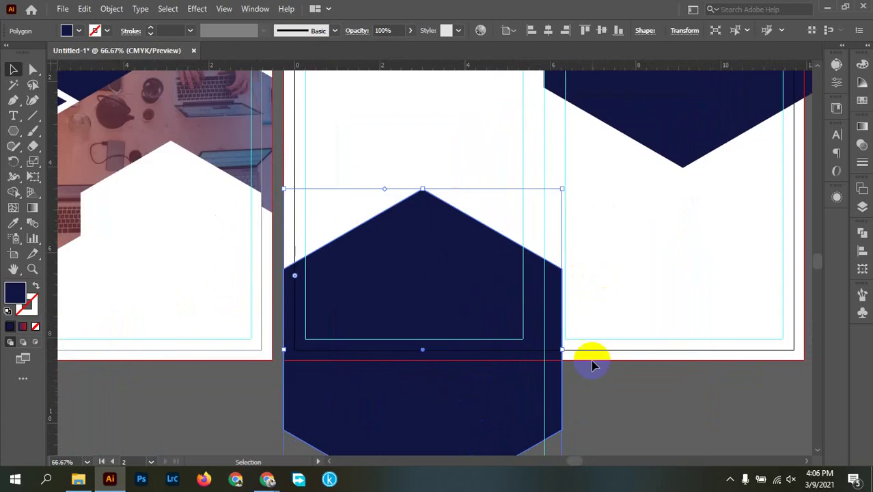
drag(475, 376, 455, 379)
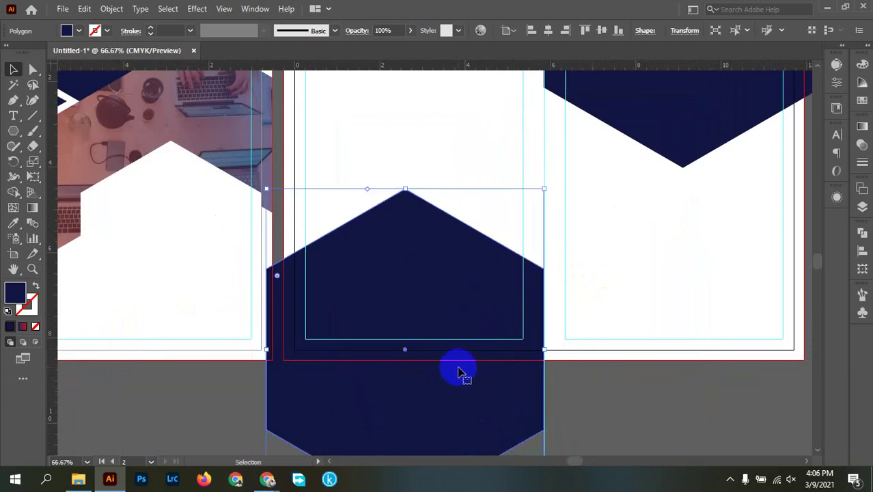
Copy the lower hexagon, paste the duplicate in place and fill it with green.
drag(431, 288, 557, 296)
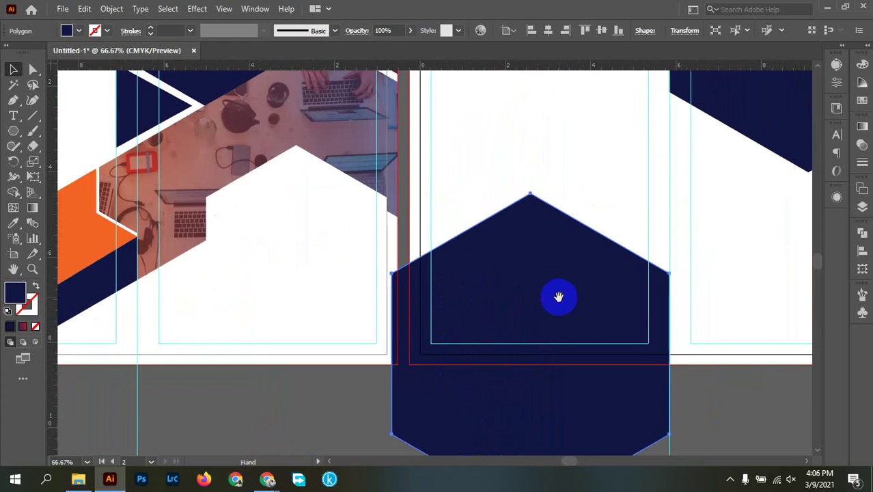
click(466, 173)
click(507, 249)
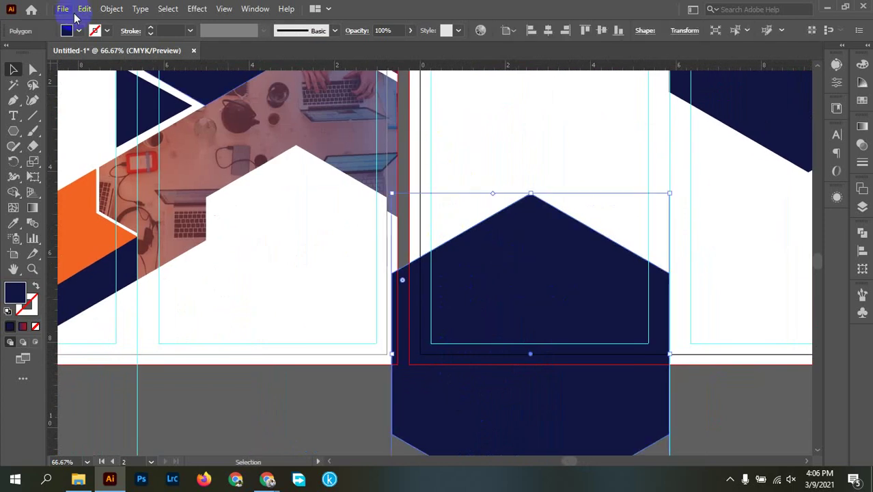
click(84, 8)
click(103, 71)
click(82, 9)
click(121, 128)
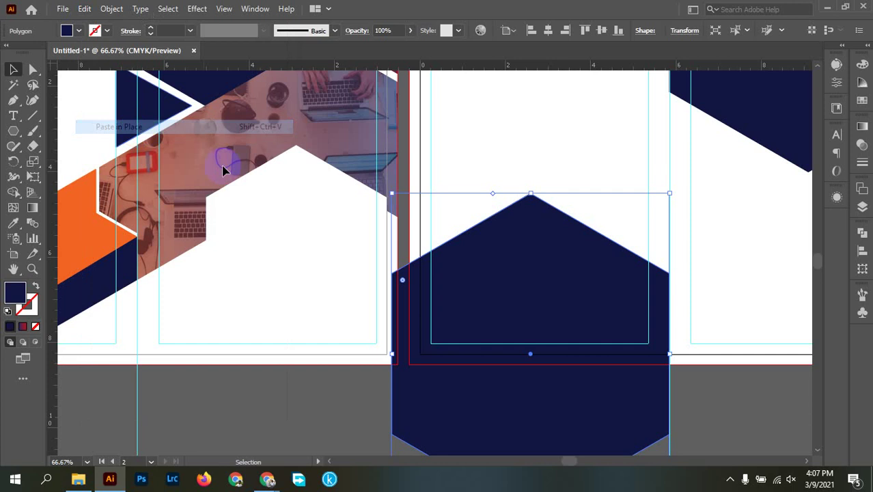
click(79, 31)
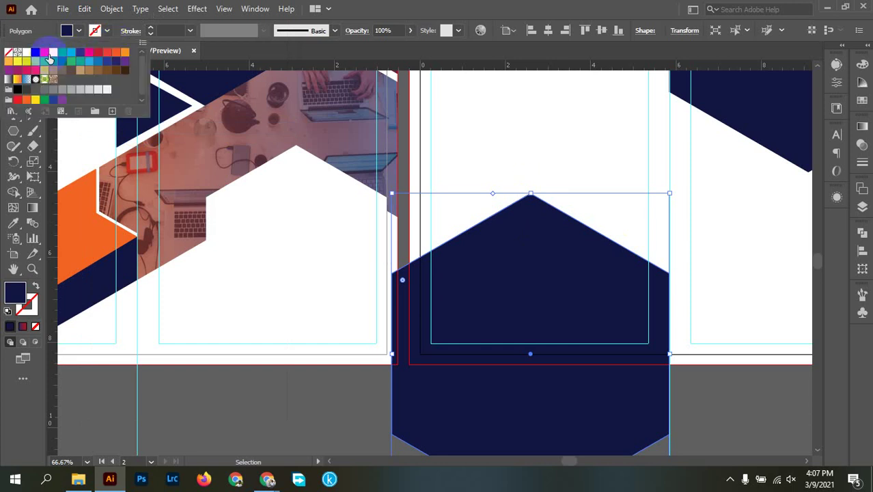
click(62, 53)
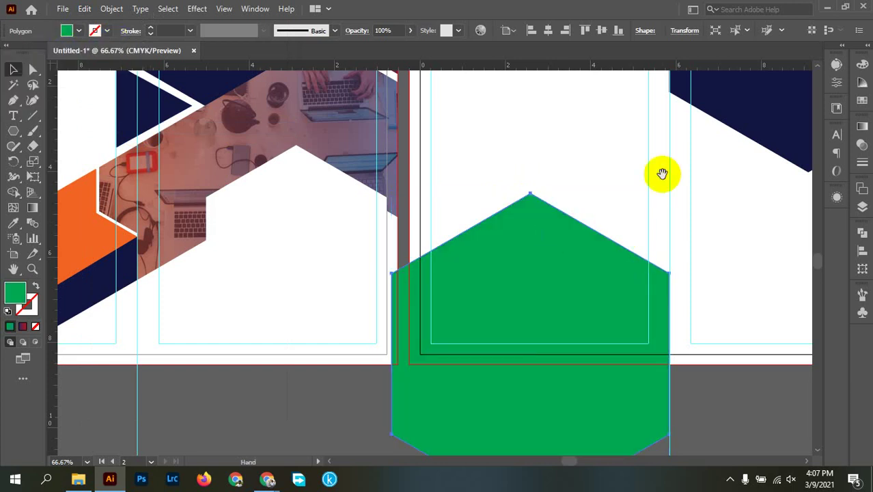
Lock and hide the green duplicate hexagon.
drag(663, 176, 649, 194)
click(864, 210)
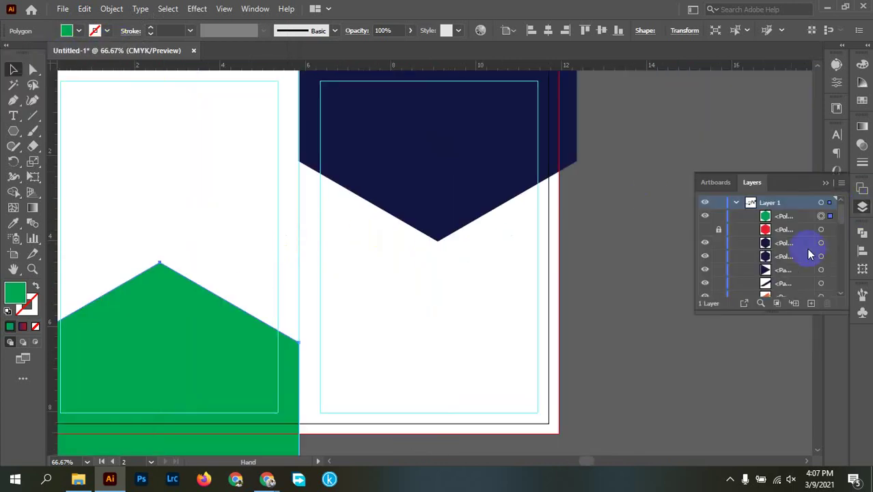
click(718, 216)
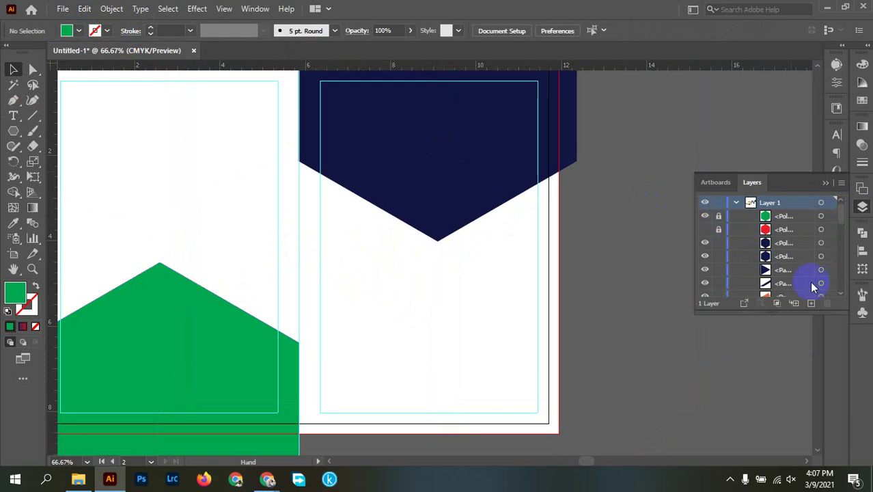
click(705, 216)
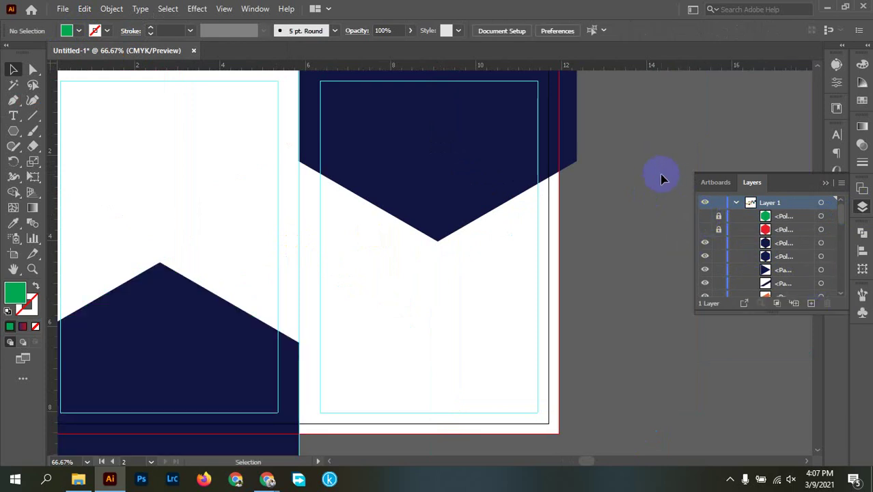
click(862, 207)
alt+scroll(632, 245, down, 2)
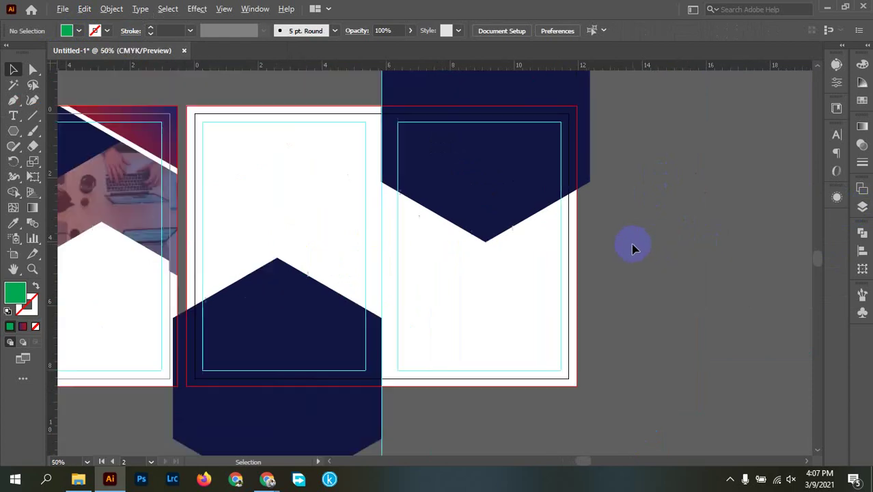
Unlock and show the green duplicate hexagon, then delete it.
drag(631, 243, 695, 292)
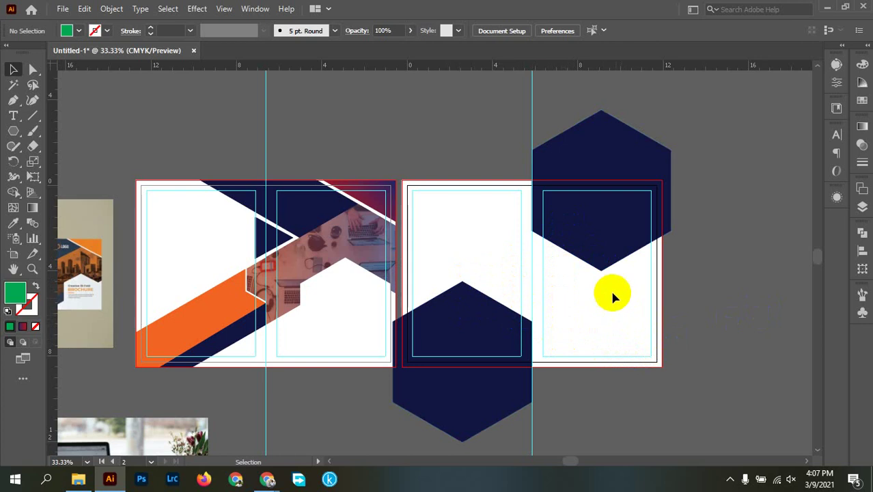
scroll(613, 295, up, 1)
click(861, 208)
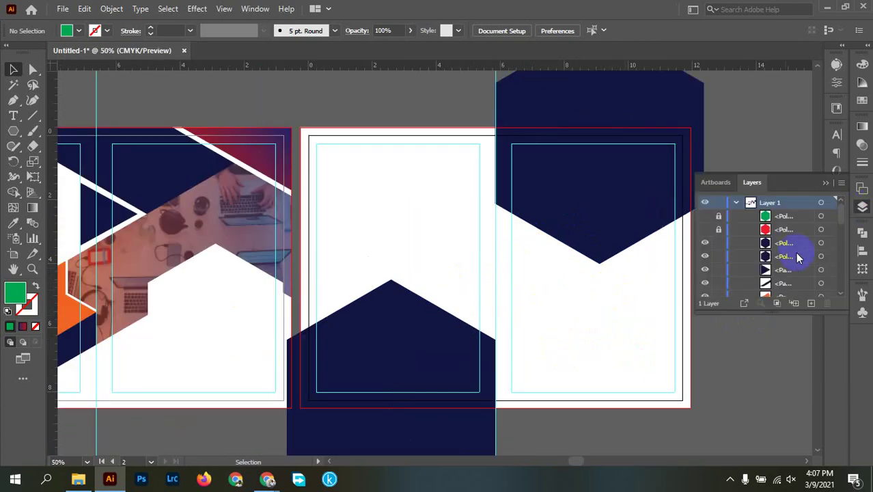
click(765, 217)
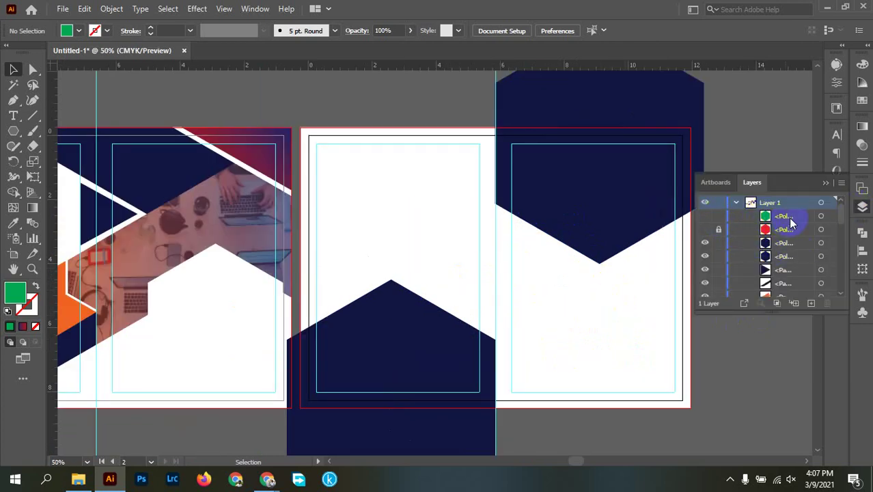
click(705, 217)
click(424, 357)
key(Delete)
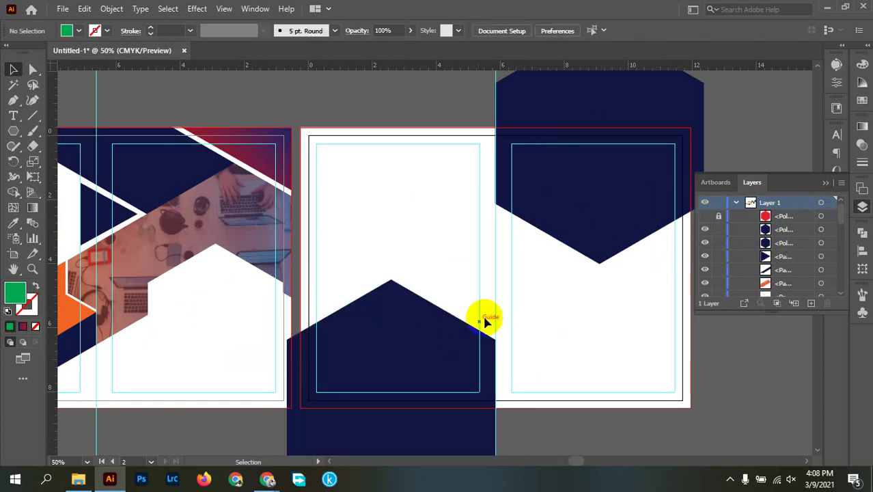
Unlock and show the red duplicate hexagon over the right-hand page, then delete it.
scroll(524, 265, up, 2)
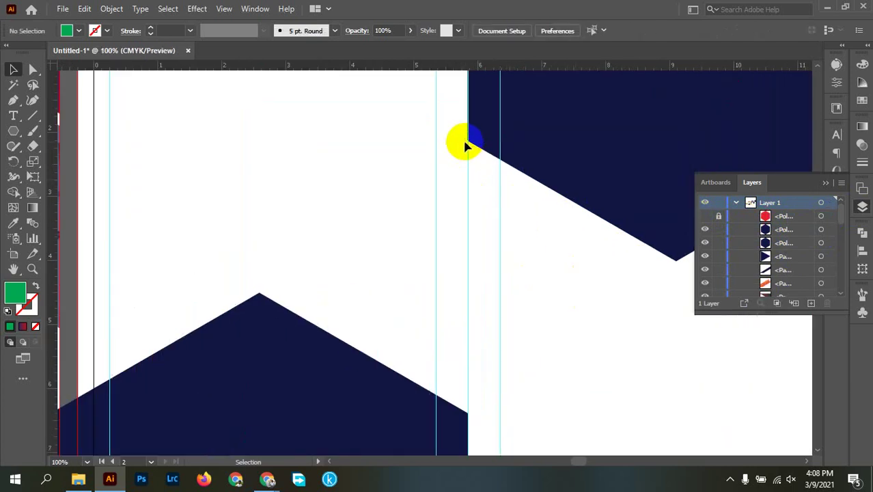
scroll(461, 405, down, 1)
click(862, 207)
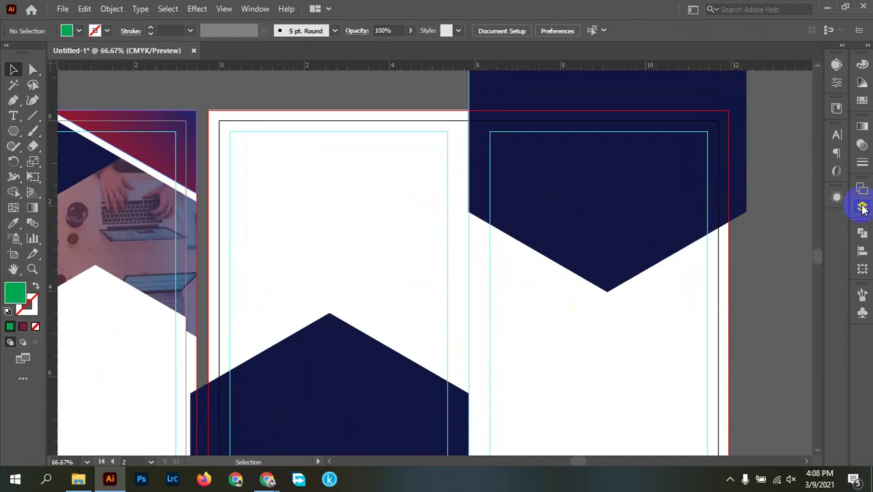
click(862, 207)
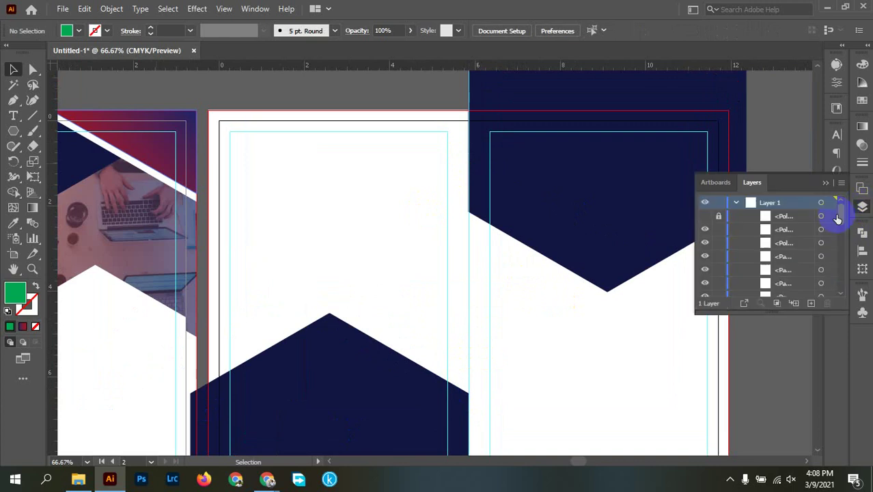
click(706, 217)
click(555, 215)
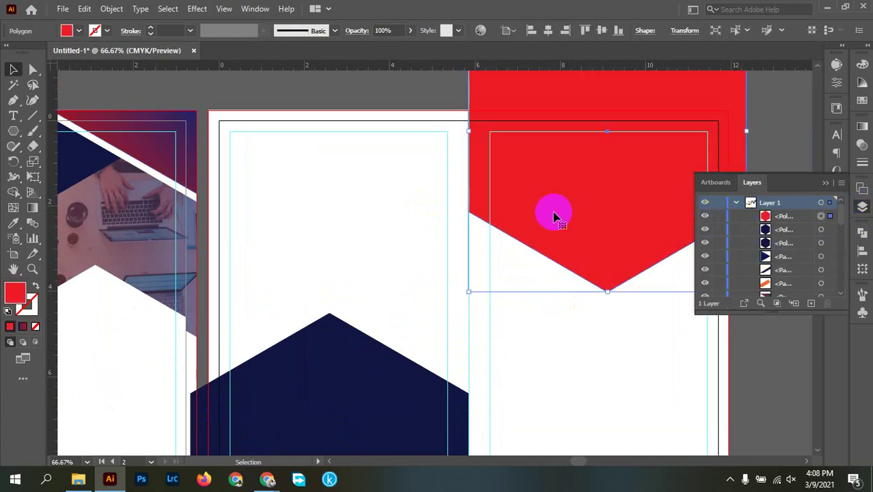
key(Delete)
click(861, 209)
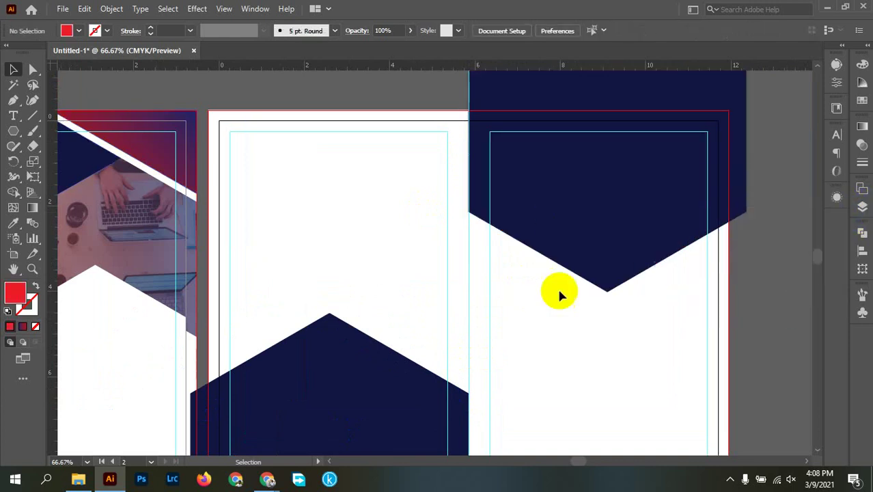
Move the lower hexagon down 0.25 in to centre it on the bottom bleed edge, and shift the upper hexagon slightly up.
scroll(574, 300, down, 1)
scroll(552, 317, down, 2)
scroll(552, 316, up, 2)
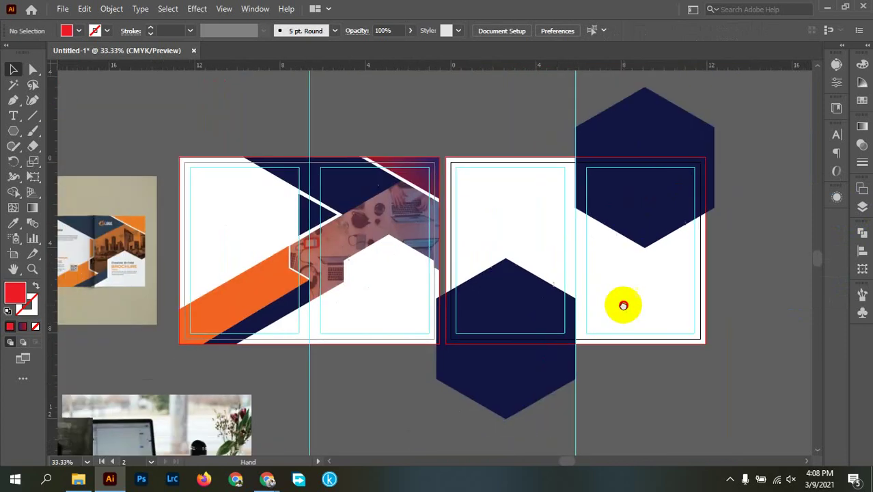
drag(539, 293, 540, 303)
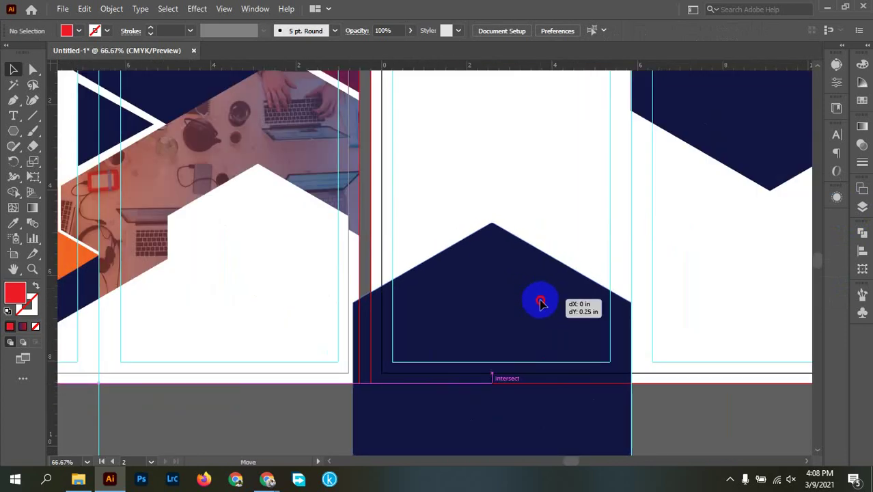
drag(667, 258, 627, 299)
drag(750, 180, 750, 170)
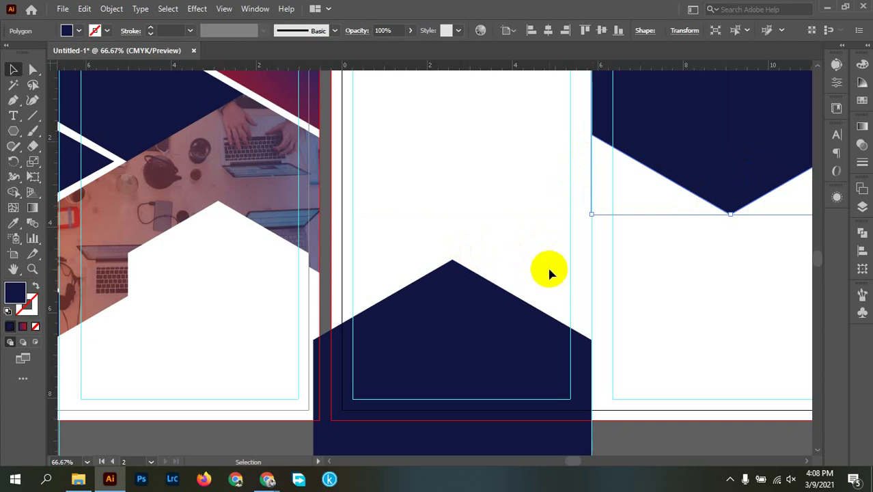
Try to raise the lower navy hexagon on the inside spread and reshape it by its corner points.
scroll(547, 266, down, 3)
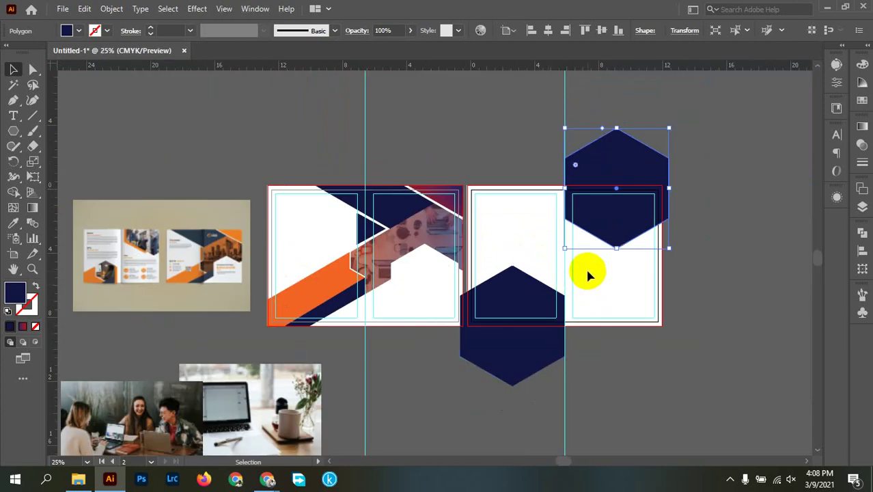
click(506, 312)
click(623, 201)
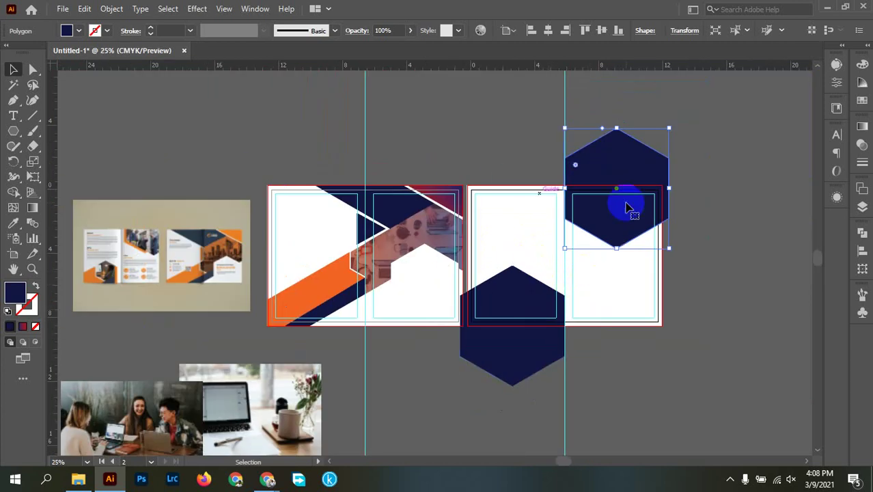
click(531, 329)
drag(518, 326, 515, 285)
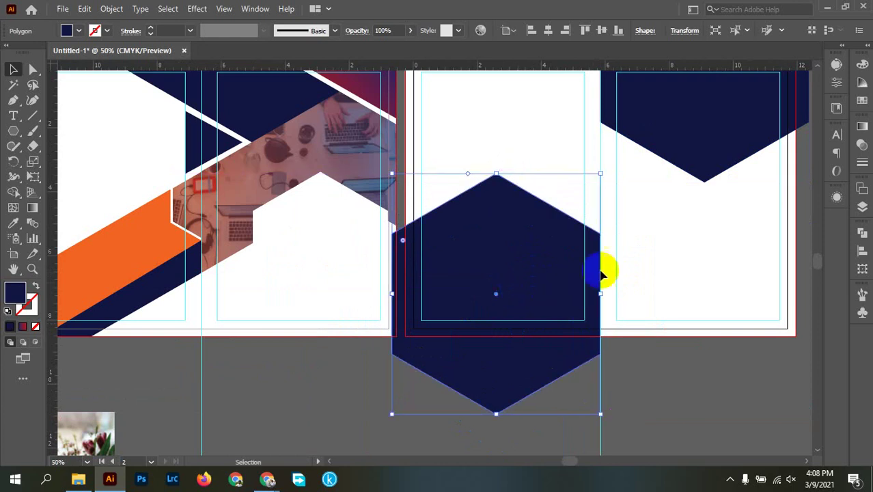
scroll(545, 253, down, 1)
drag(534, 232, 532, 254)
scroll(581, 249, up, 1)
drag(604, 244, 537, 302)
scroll(530, 282, up, 1)
click(603, 235)
drag(603, 236, 563, 284)
Undo the latest edits and position shifts of the lower and upper navy hexagons, leaving nothing selected.
key(ctrl+z)
key(ctrl+z)
key(ctrl+z)
key(ctrl+z)
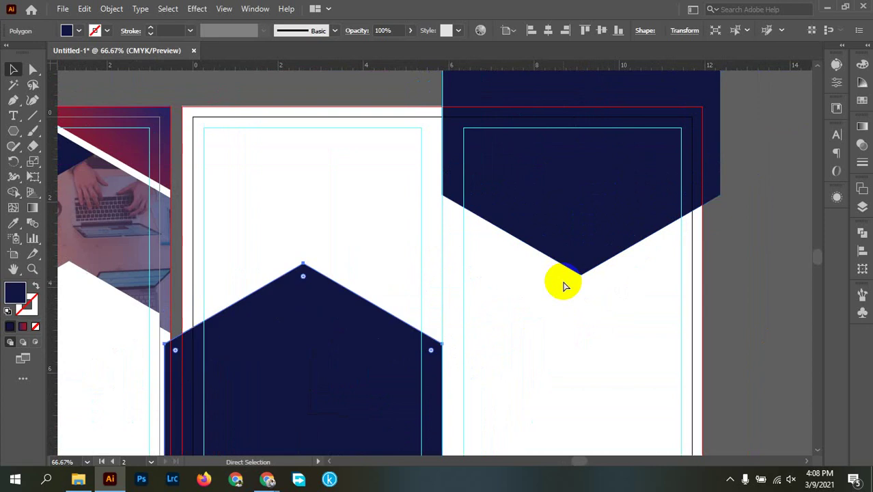
key(ctrl+z)
key(ctrl+z)
key(ctrl+z)
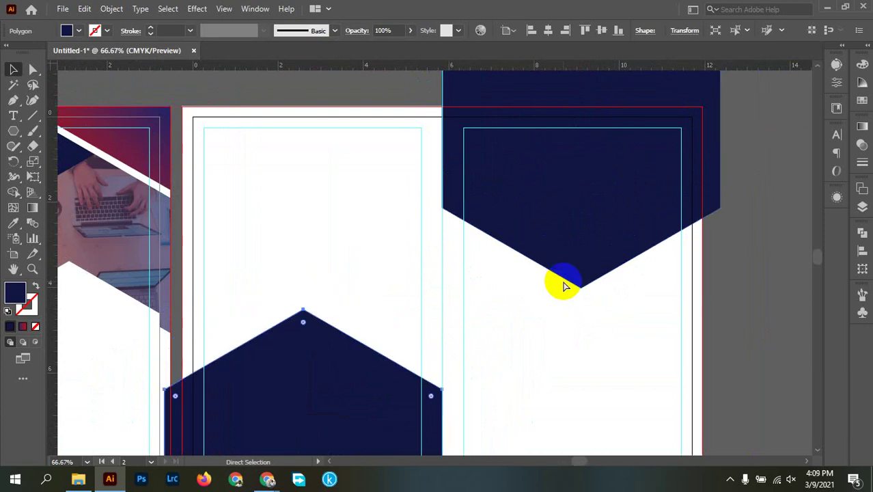
key(ctrl+z)
key(ctrl+z)
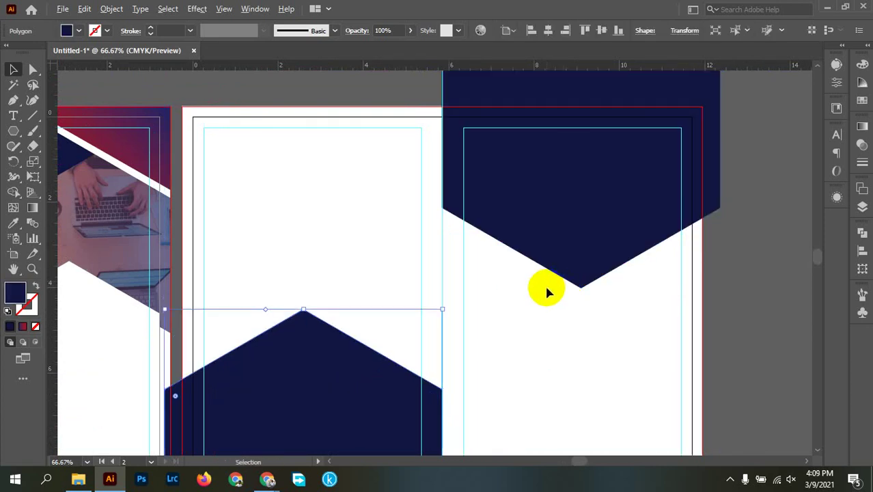
scroll(546, 288, down, 1)
drag(499, 303, 533, 312)
click(618, 373)
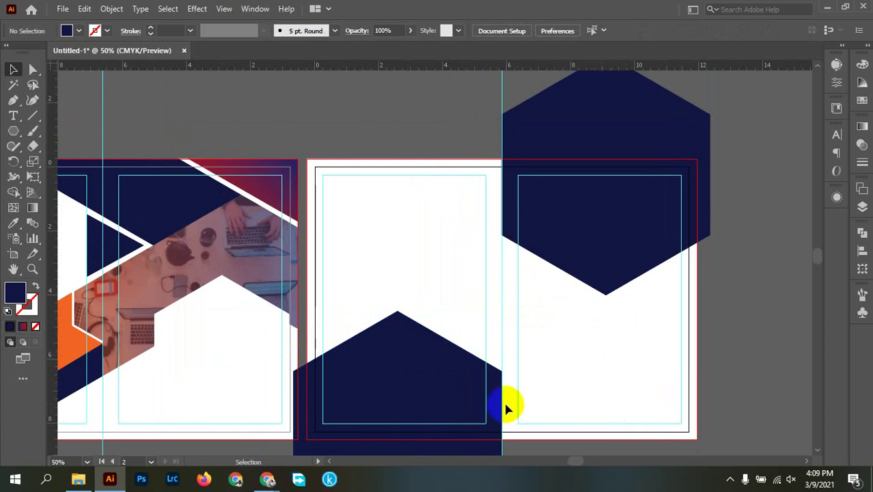
Draw a closed four-sided shape with the Pen tool, joining the facing corners of the lower and upper hexagons across the fold.
click(452, 403)
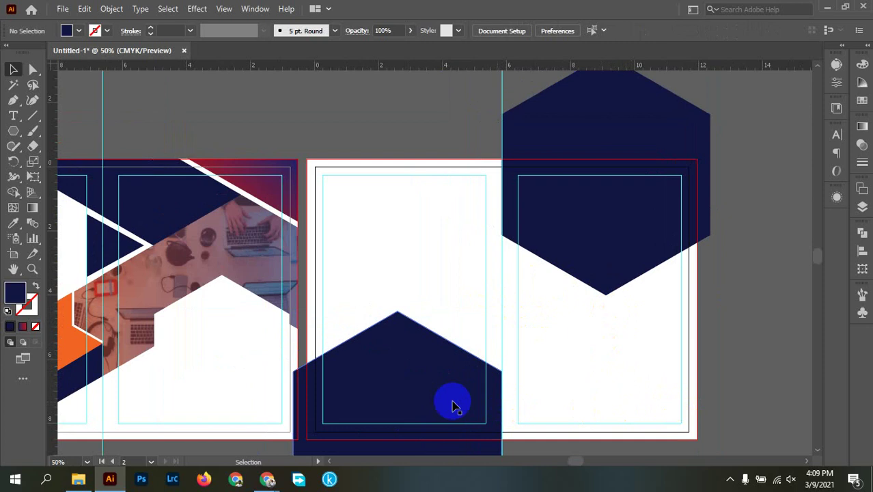
click(13, 100)
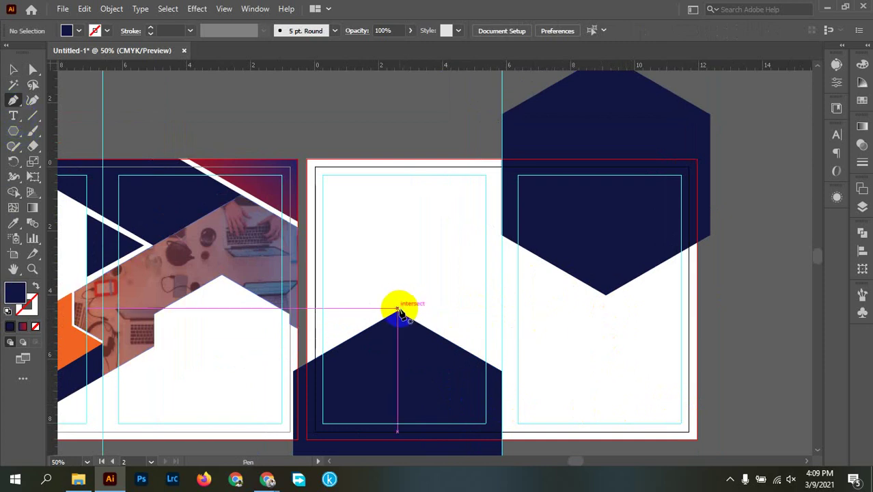
click(398, 311)
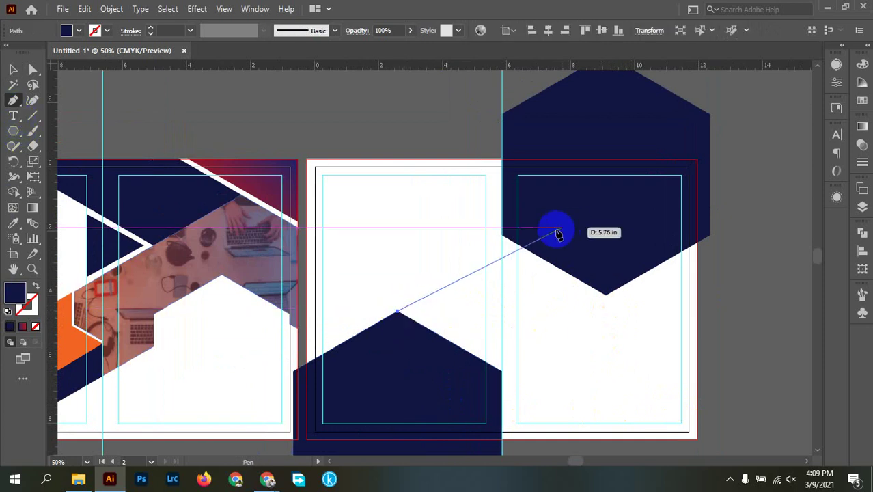
click(500, 237)
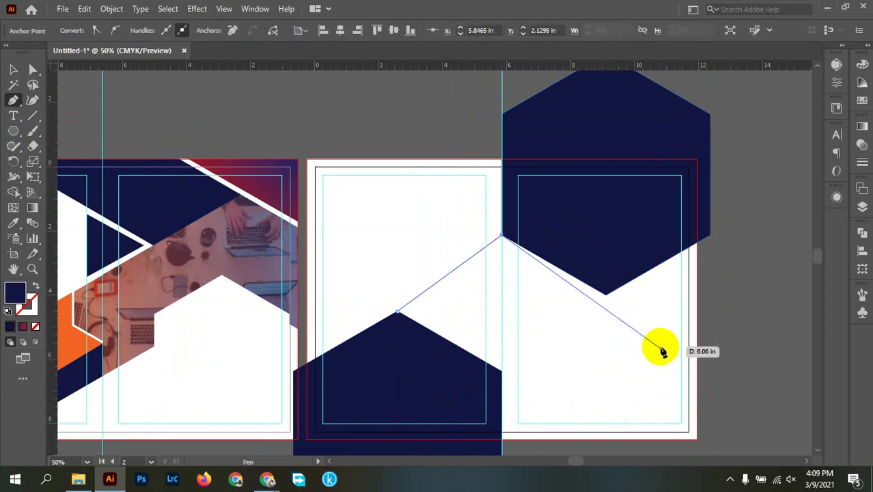
click(606, 296)
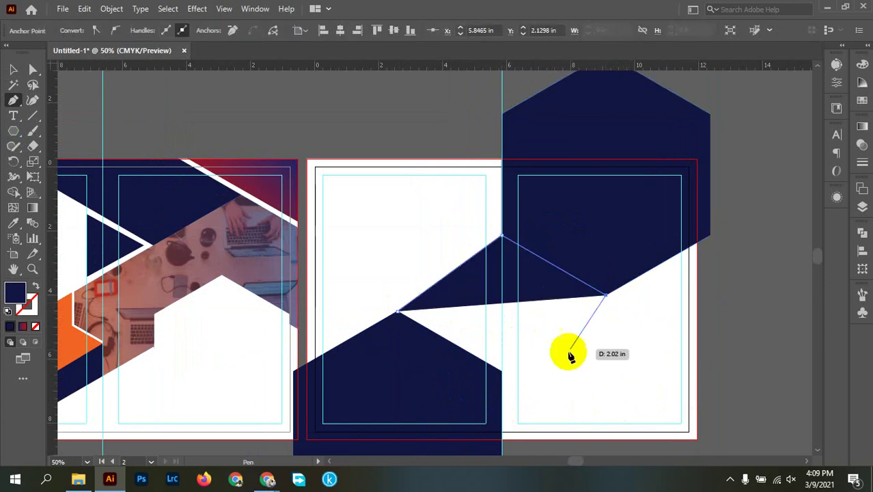
click(502, 373)
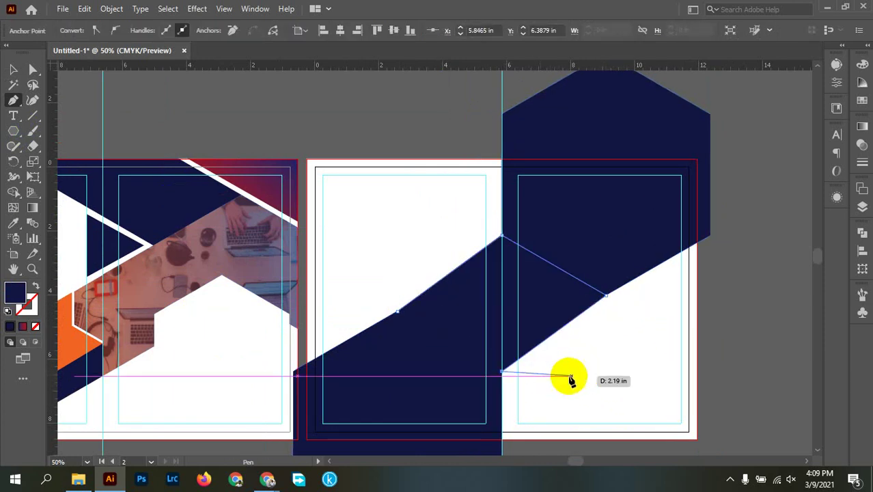
click(396, 313)
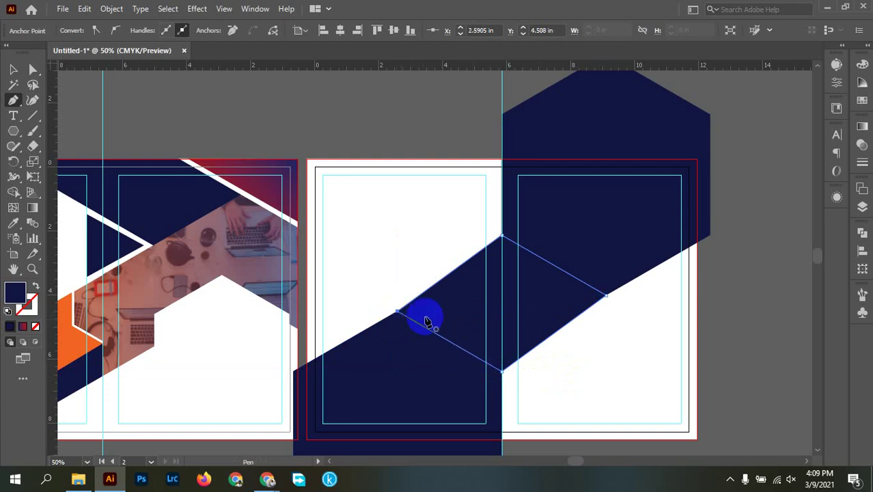
Fill the new four-sided shape between the two hexagons with cyan.
click(13, 69)
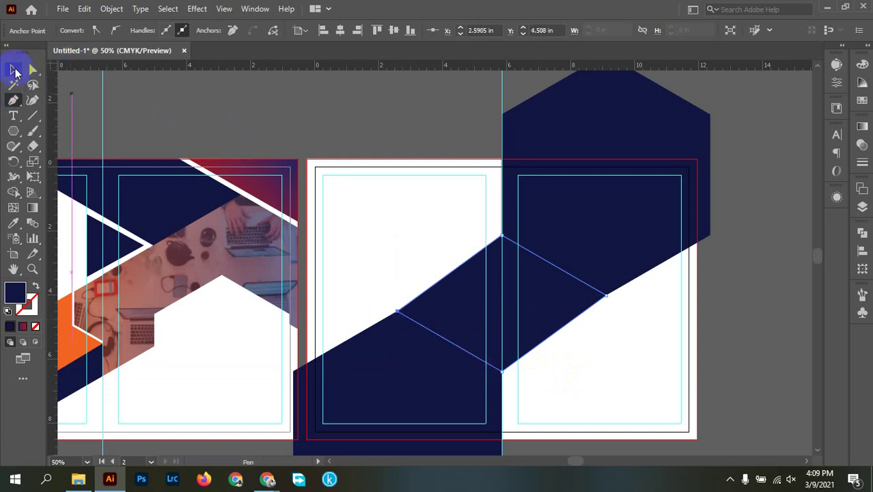
click(284, 137)
click(580, 308)
click(67, 30)
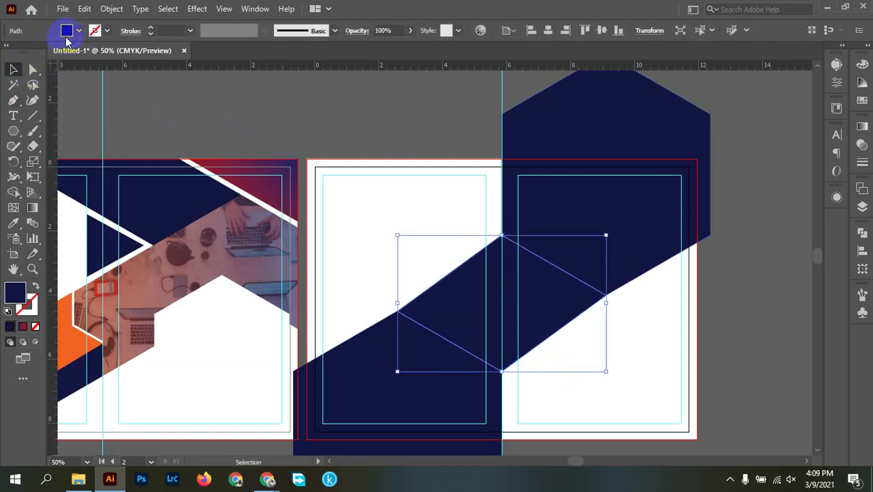
click(75, 57)
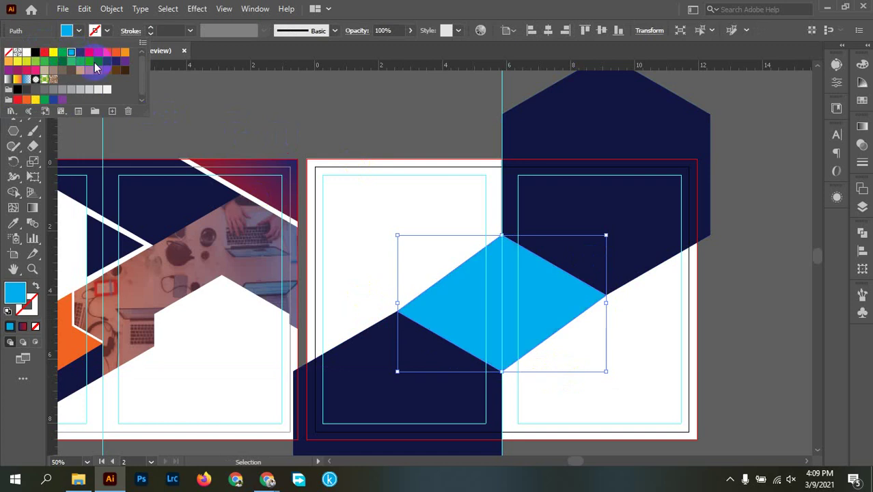
click(731, 386)
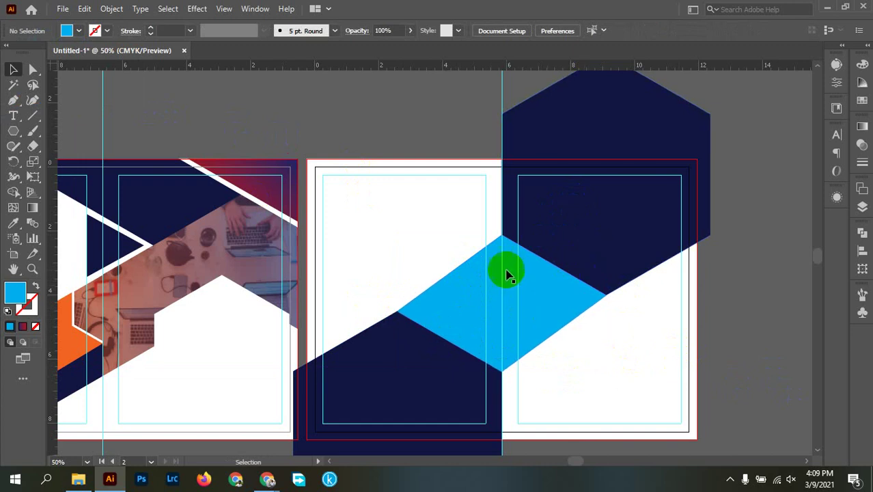
click(515, 303)
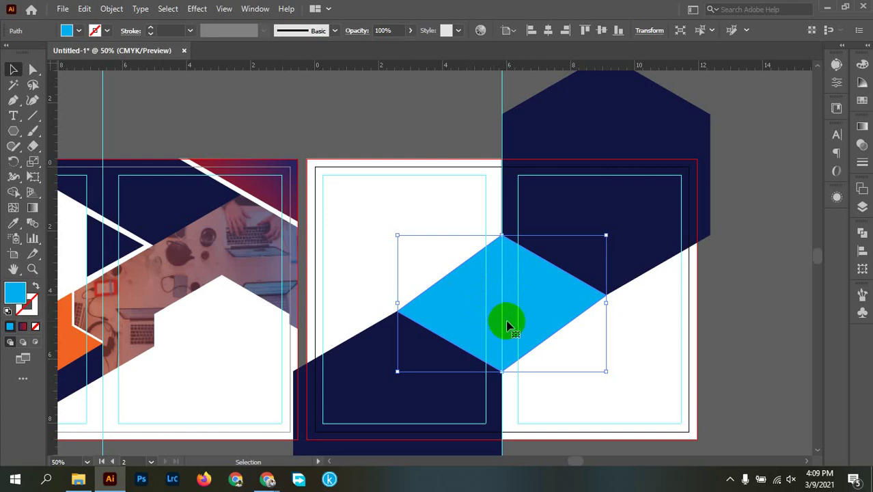
click(642, 339)
scroll(620, 336, down, 2)
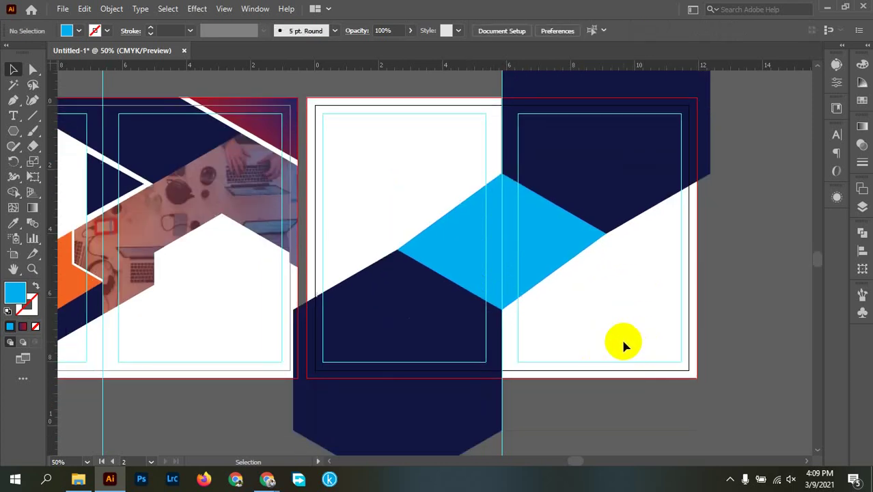
Duplicate the upper navy hexagon in place and fill the copy with red.
click(633, 181)
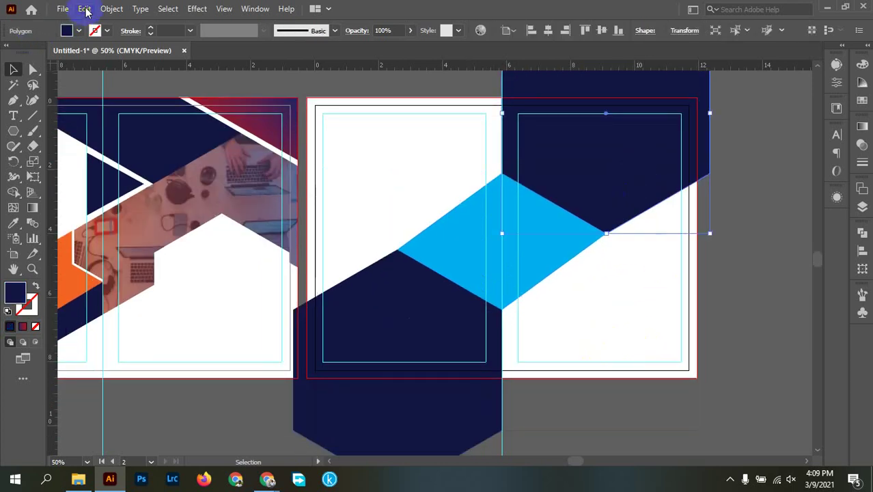
click(85, 10)
click(76, 7)
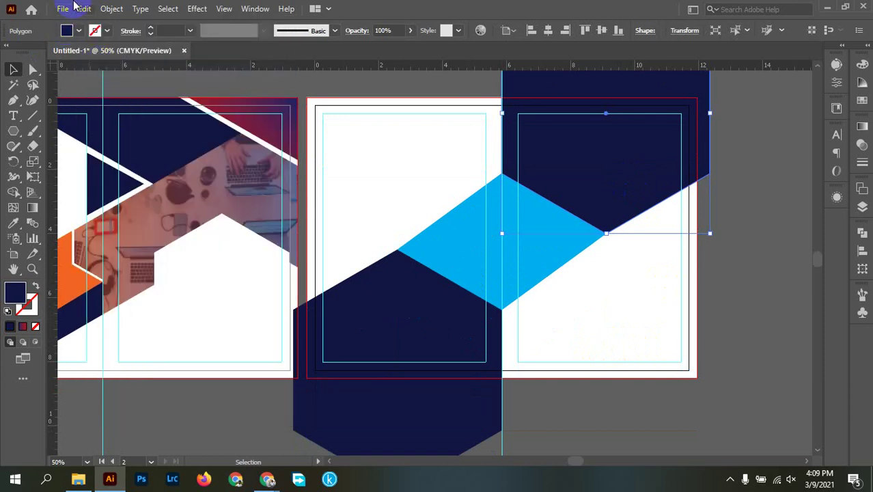
click(79, 8)
click(137, 128)
click(95, 30)
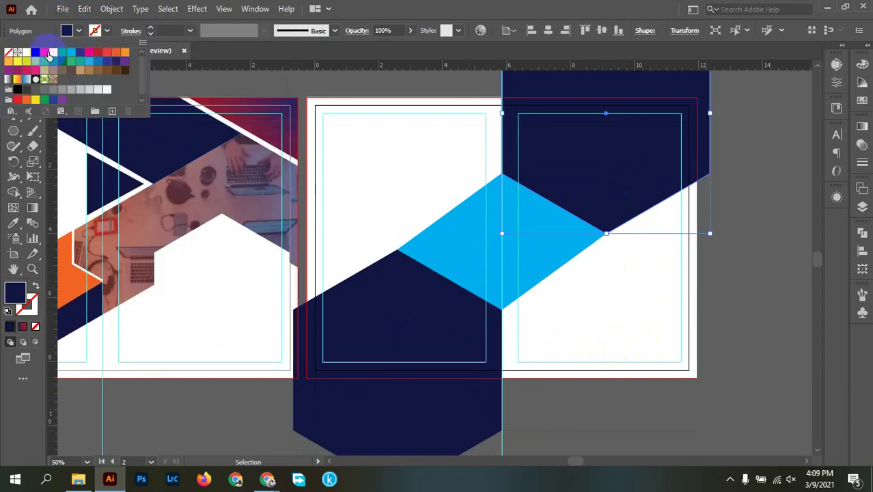
click(47, 53)
Duplicate the lower navy hexagon in place and fill that copy with red.
click(387, 328)
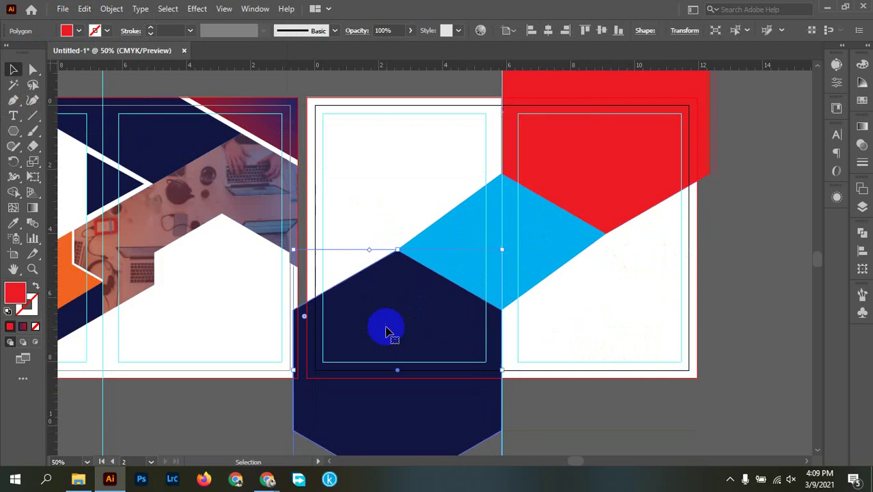
click(84, 13)
click(109, 72)
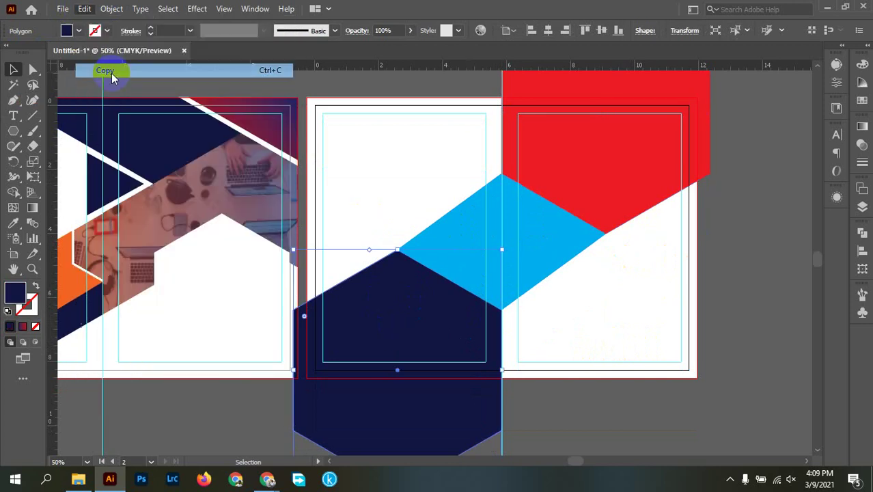
click(84, 12)
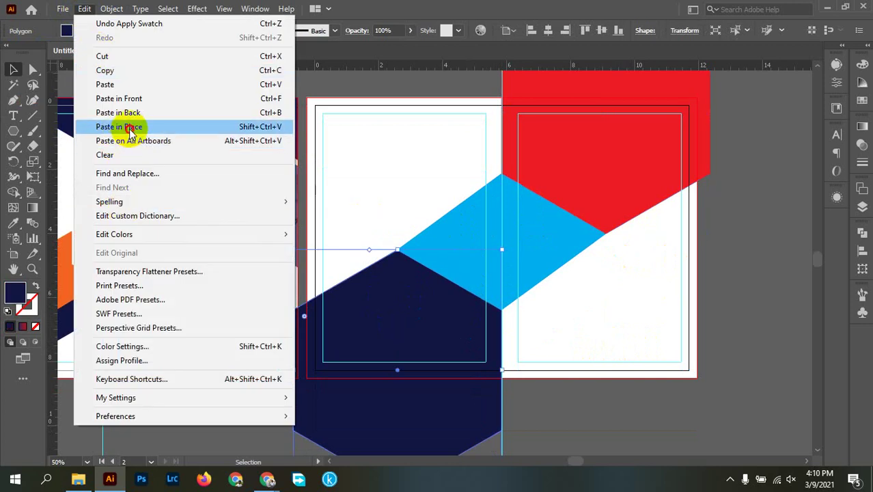
click(126, 123)
click(68, 31)
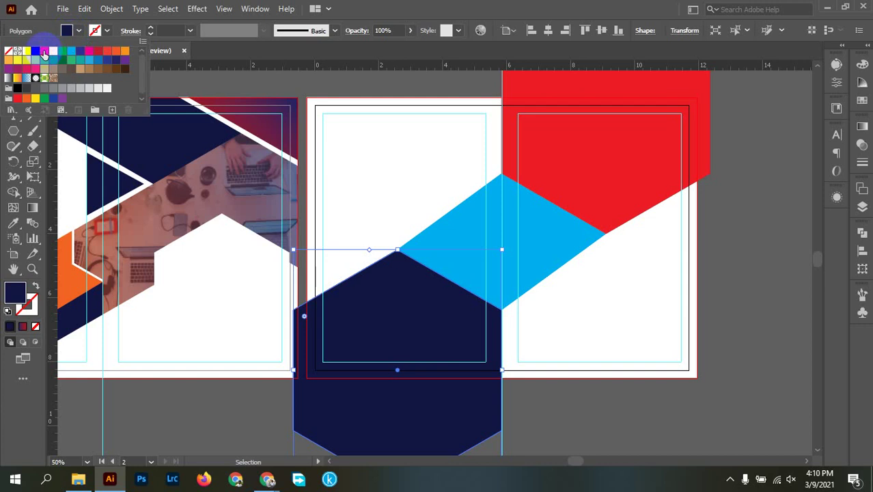
click(47, 53)
click(761, 252)
click(760, 251)
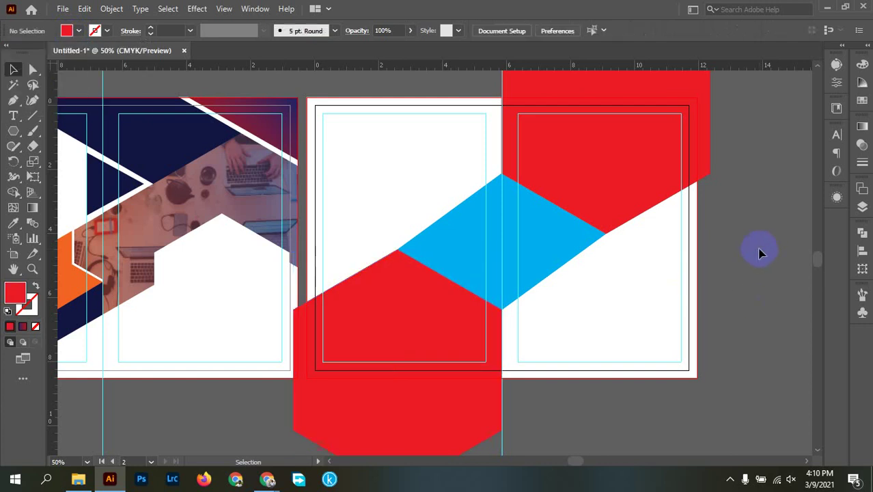
Lock and hide both red duplicate hexagons, keeping the navy originals and the cyan shape visible.
click(610, 176)
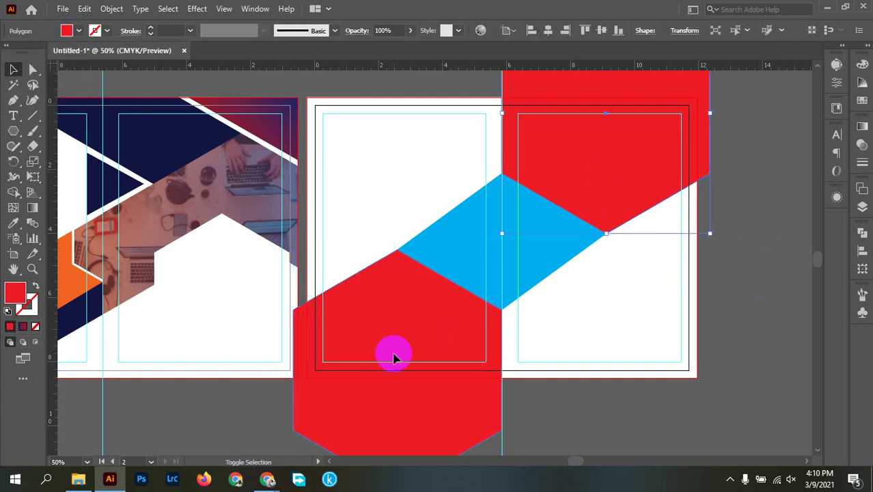
shift+click(393, 356)
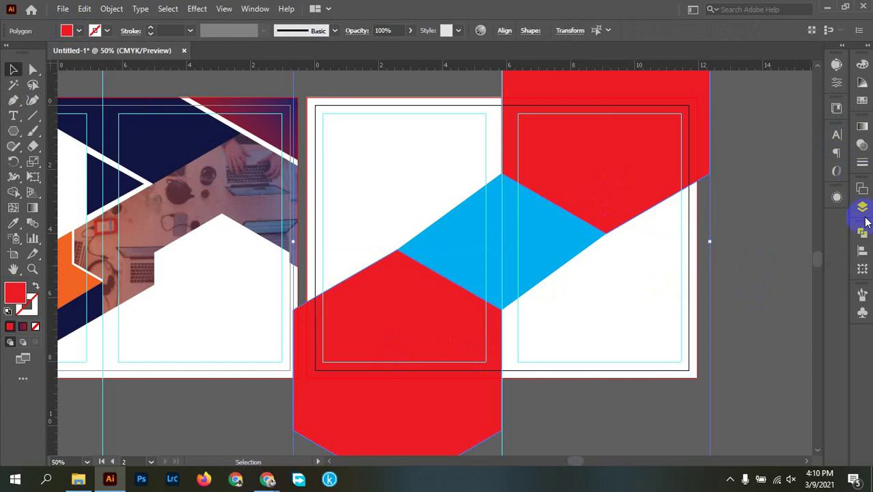
click(863, 211)
click(719, 226)
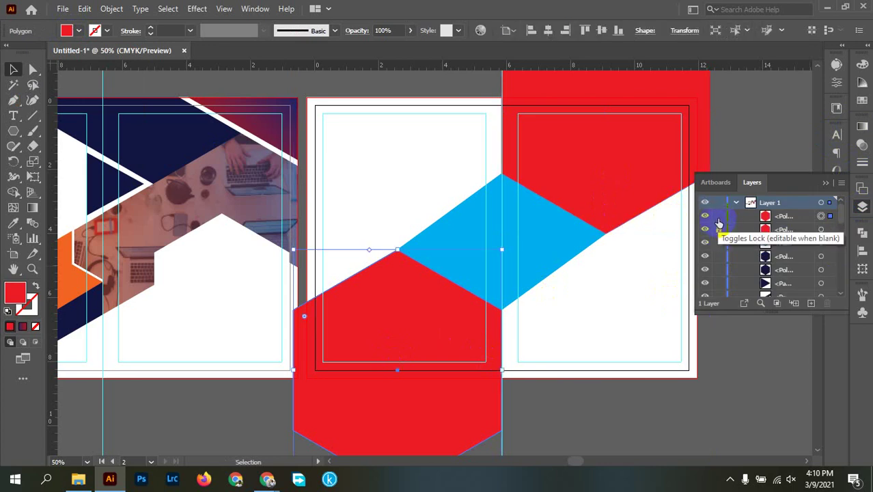
click(719, 229)
click(705, 230)
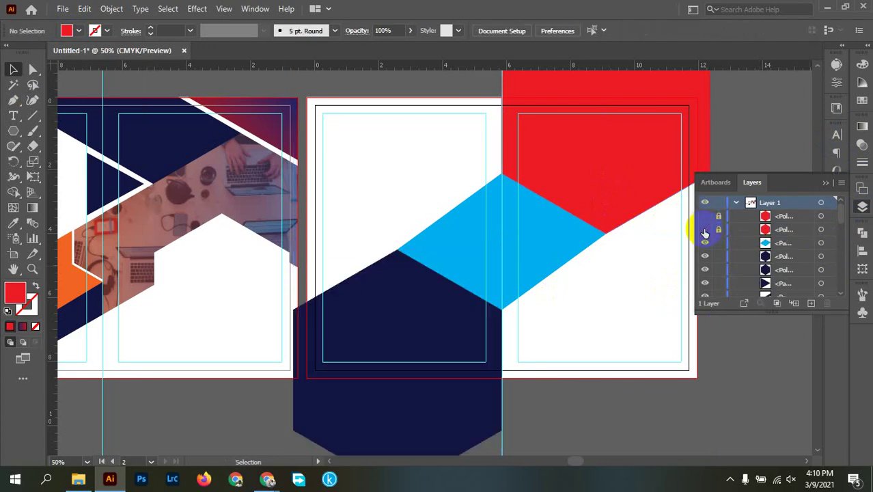
click(862, 208)
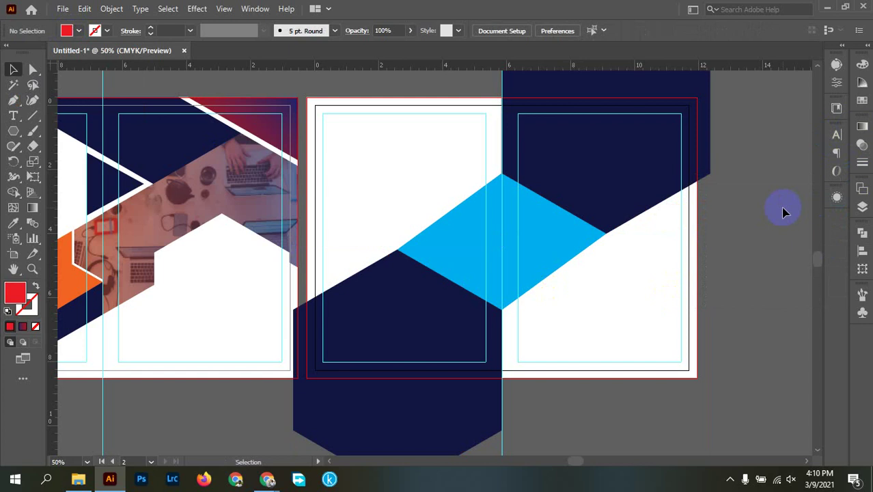
click(860, 209)
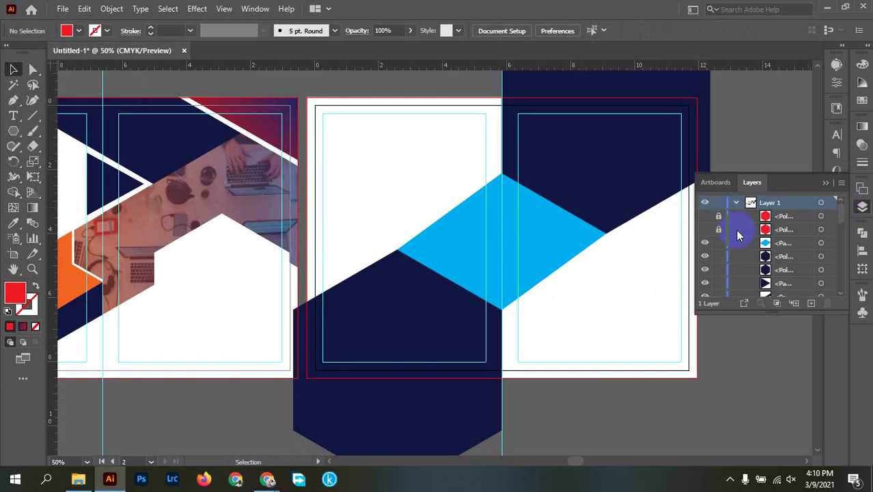
click(698, 231)
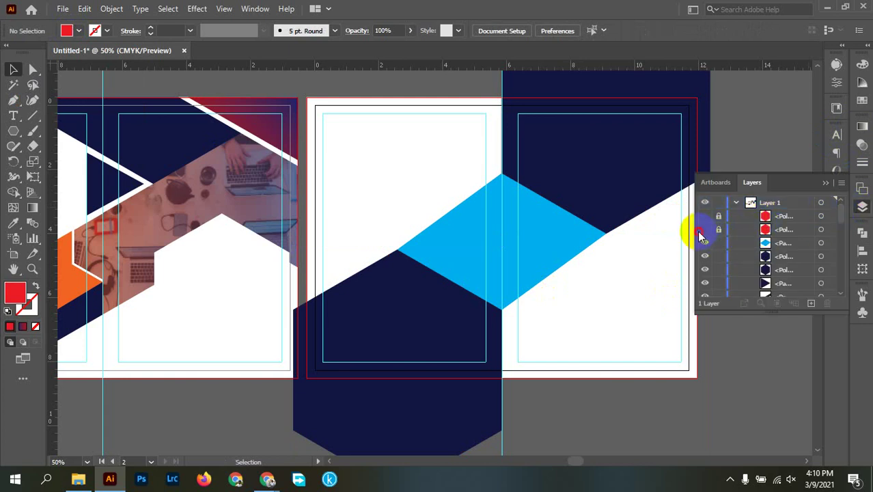
Show and unlock the two red duplicate hexagons on the inside spread.
click(705, 216)
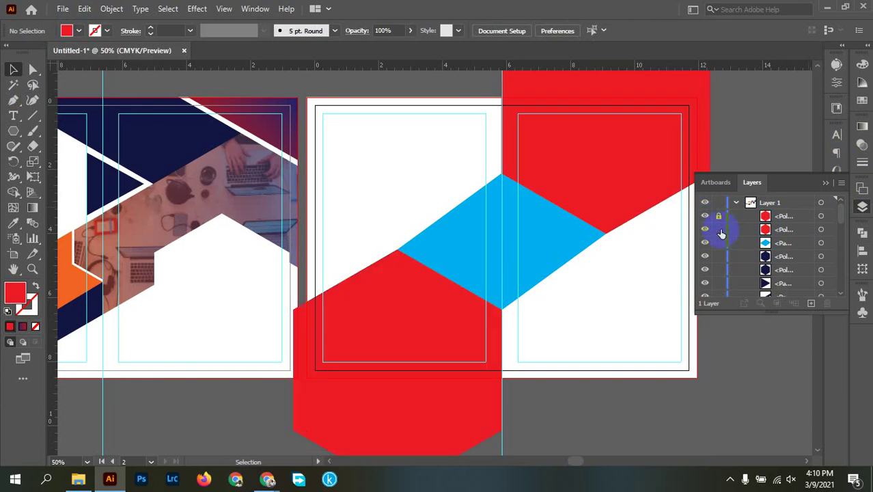
click(862, 207)
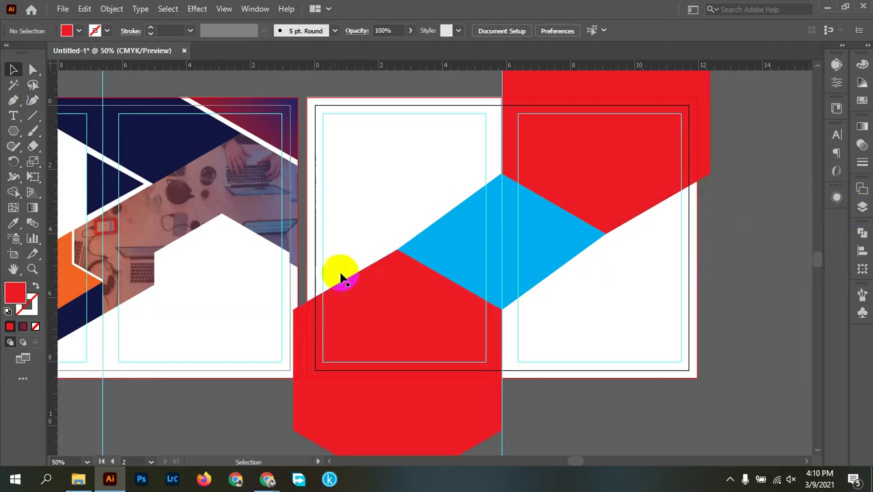
Examine how far the outside spread's artwork extends relative to its bleed edges.
scroll(482, 282, down, 1)
scroll(370, 283, up, 3)
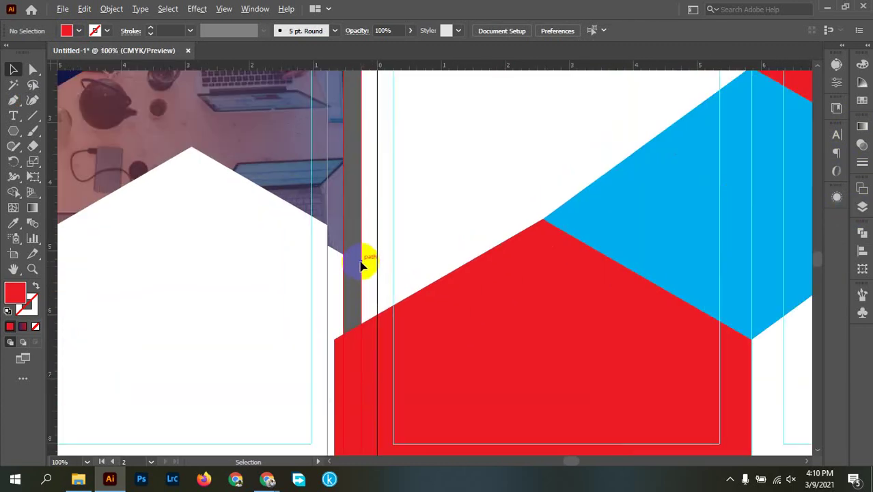
scroll(478, 247, down, 4)
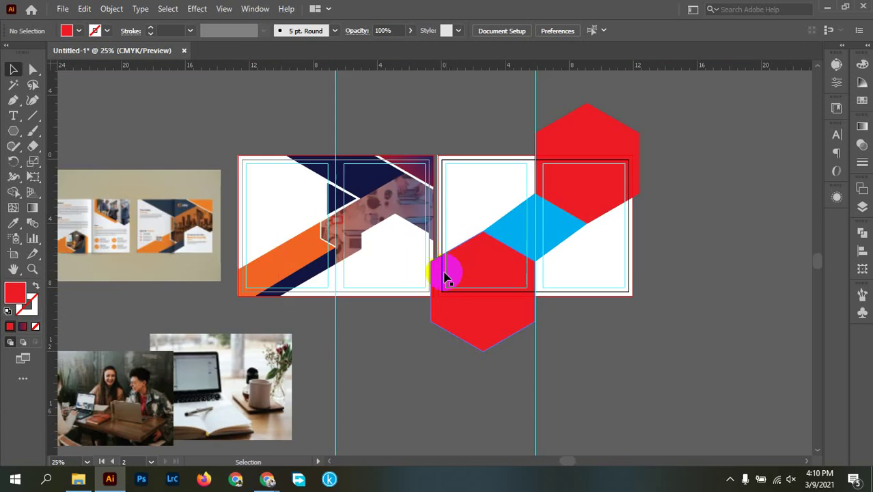
drag(444, 272, 574, 323)
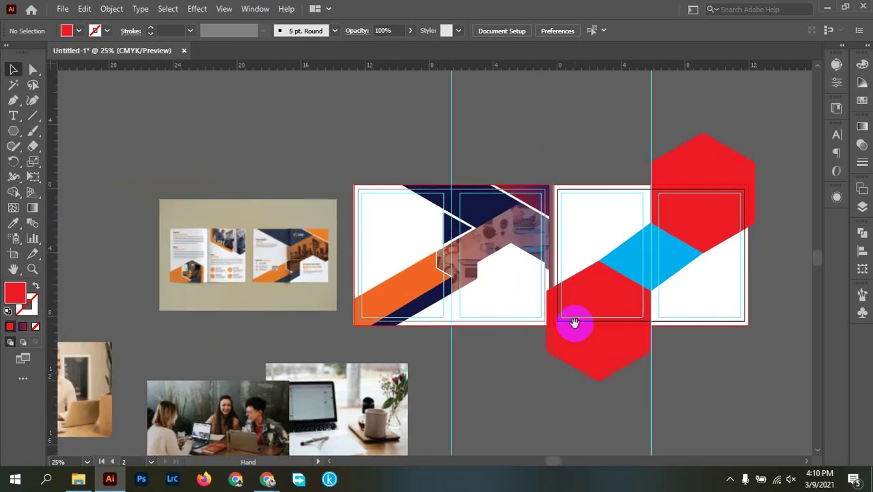
drag(346, 176, 525, 347)
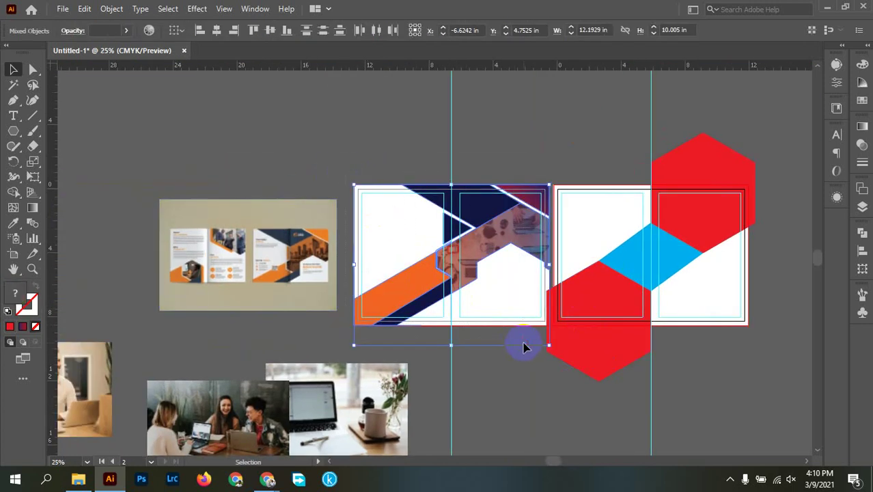
click(495, 374)
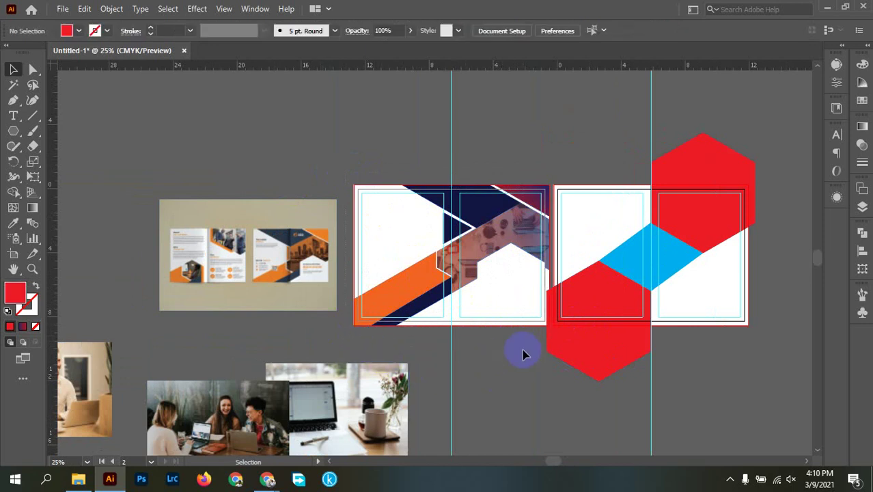
Inspect both spreads in outline view, comparing the outside spread's trimmed shapes with the hexagon overhanging the inside spread.
key(ctrl+y)
scroll(530, 331, up, 3)
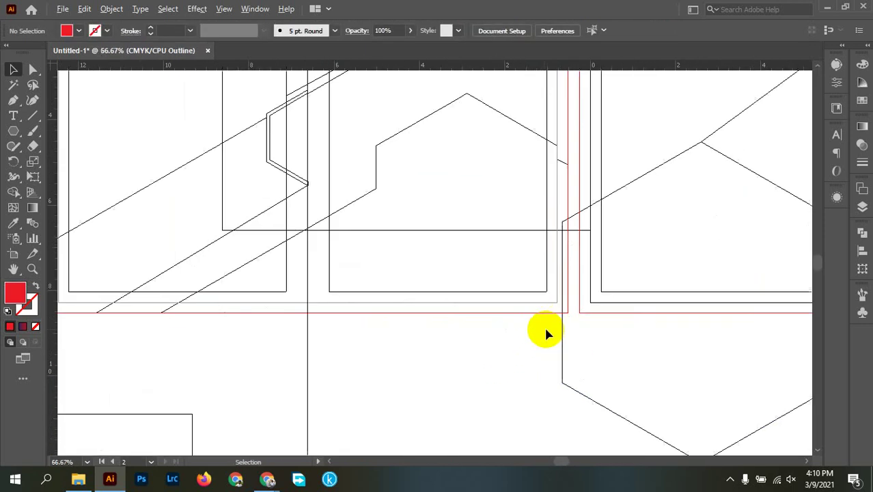
scroll(616, 187, up, 2)
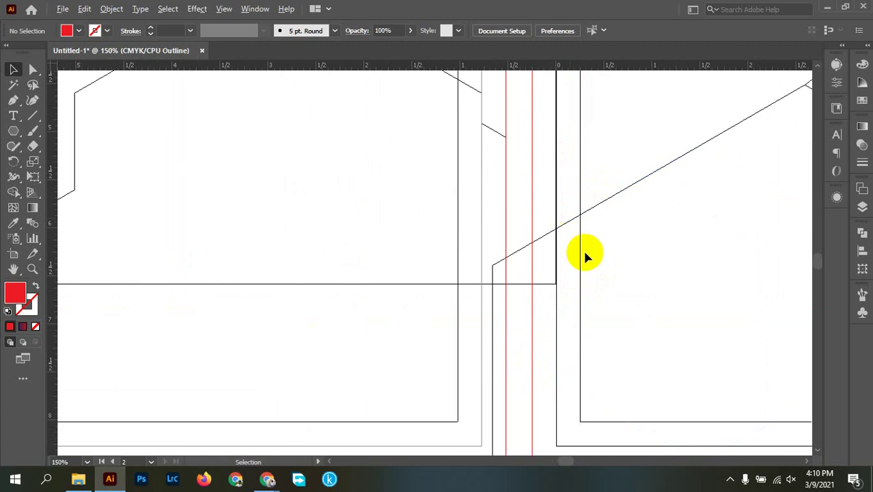
scroll(423, 213, down, 4)
scroll(412, 199, down, 1)
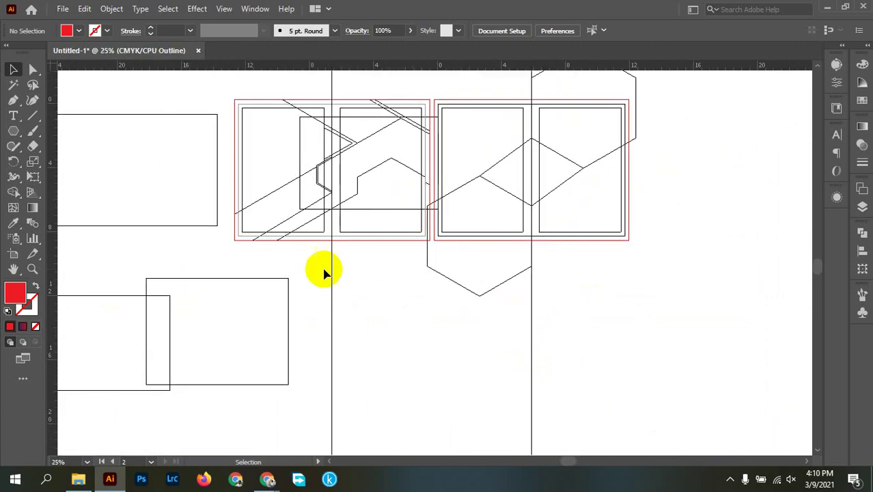
drag(284, 259, 396, 371)
scroll(517, 333, up, 2)
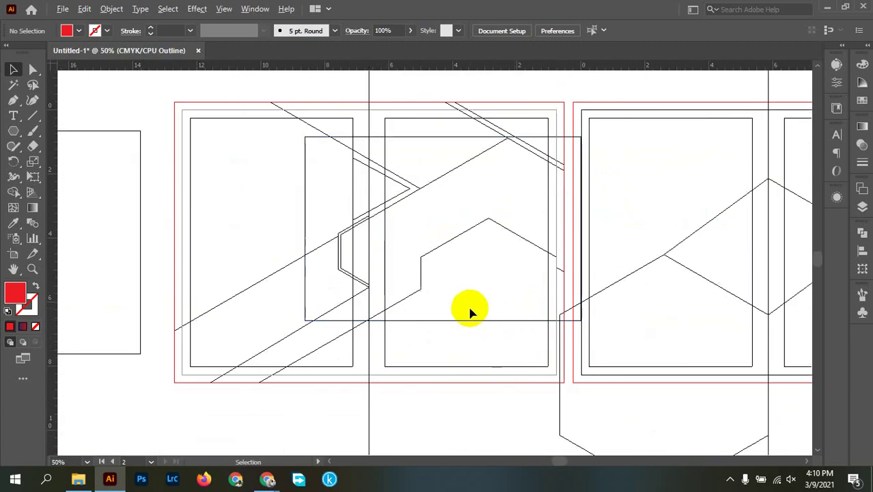
scroll(583, 196, up, 1)
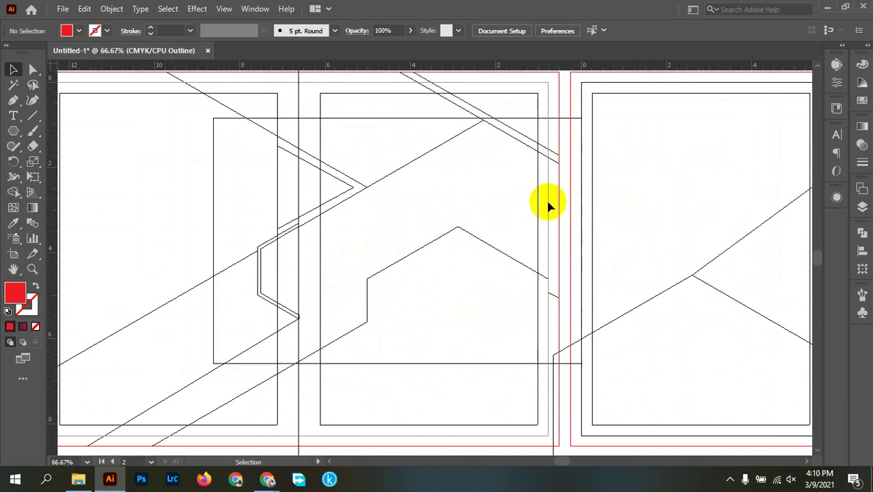
scroll(566, 297, down, 2)
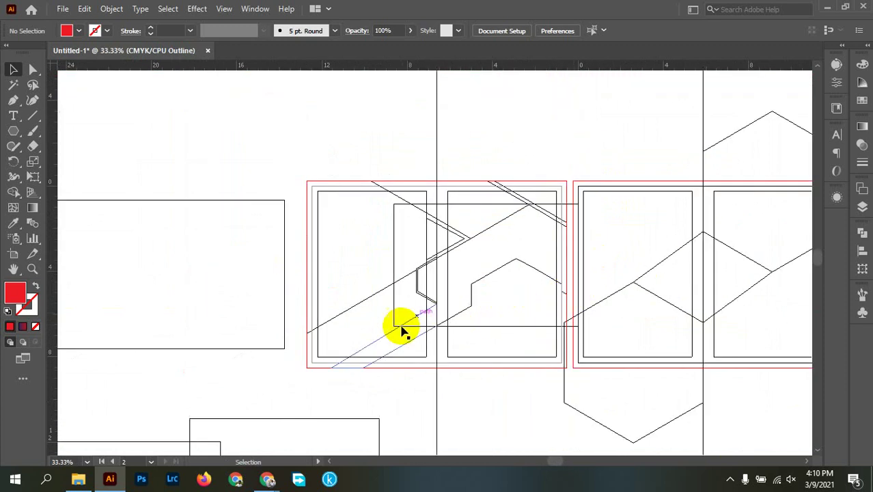
drag(292, 163, 556, 355)
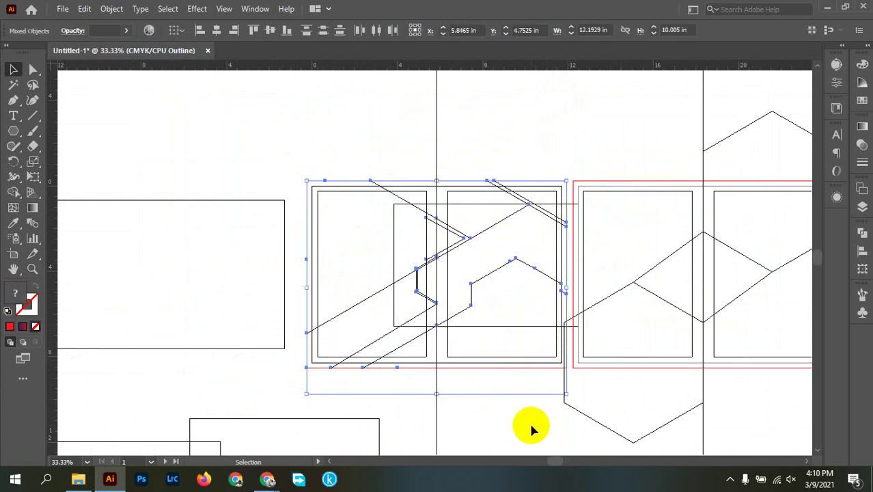
click(575, 398)
scroll(572, 389, up, 3)
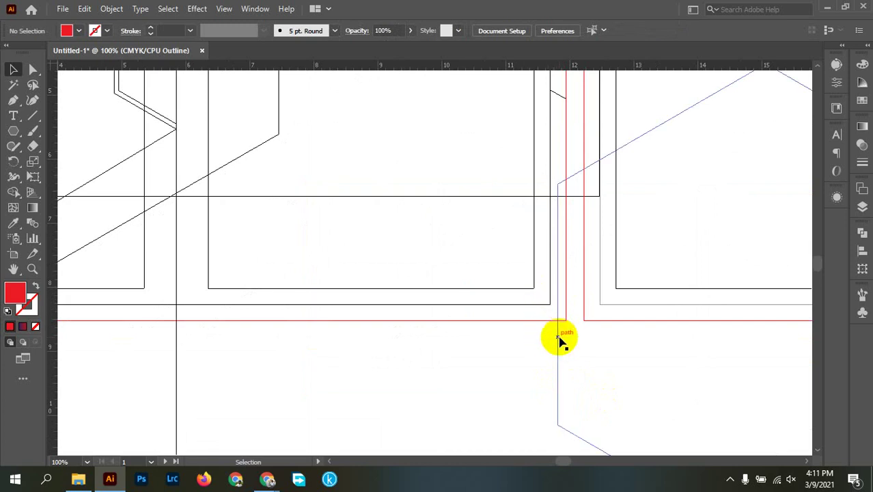
key(ctrl+y)
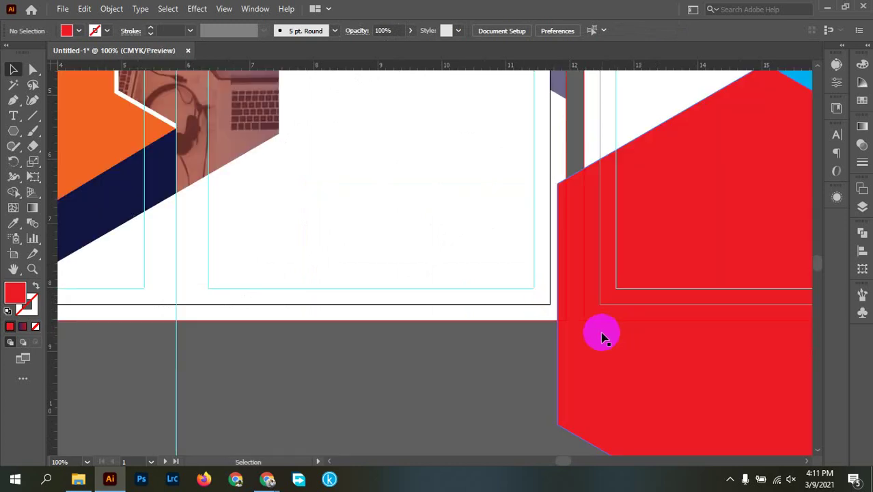
Examine the outside spread's photo, navy and orange shapes and their anchor points along the bleed edges.
scroll(508, 326, down, 2)
drag(424, 316, 520, 374)
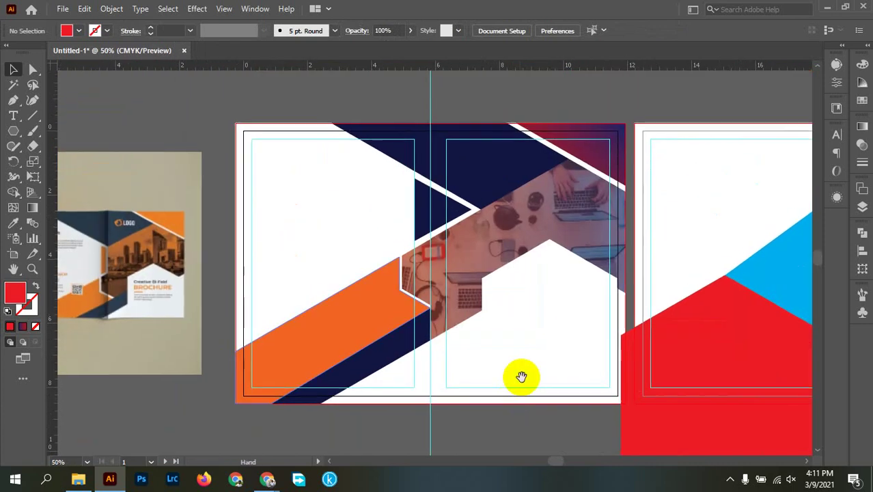
click(564, 195)
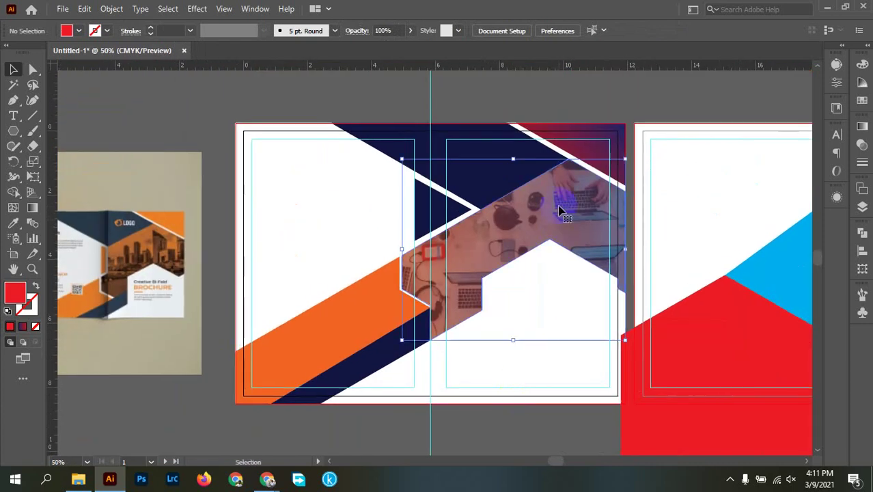
shift+click(509, 164)
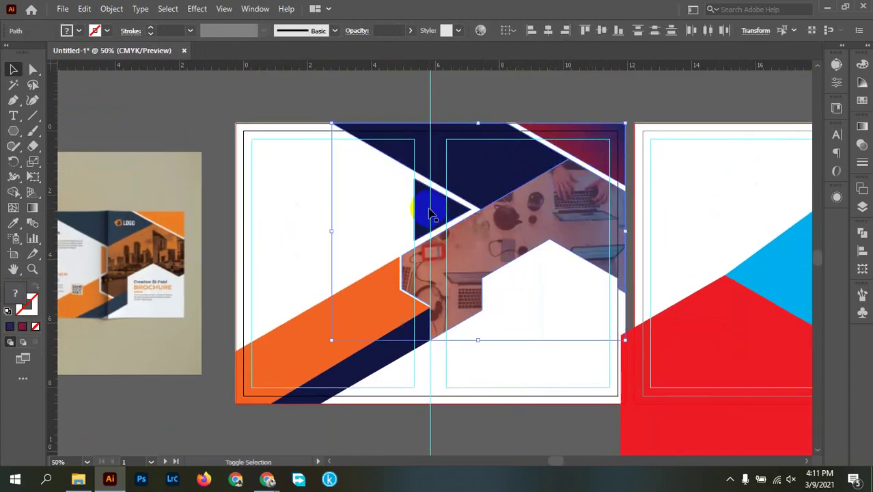
shift+click(390, 292)
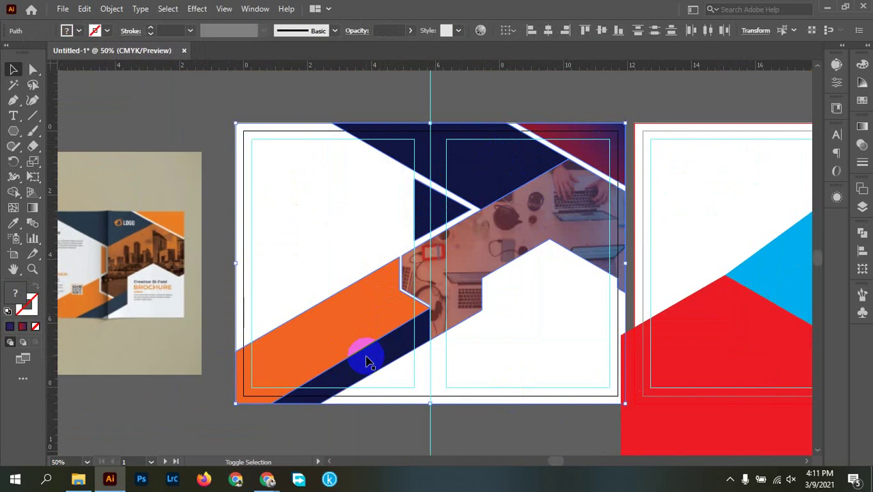
key(a)
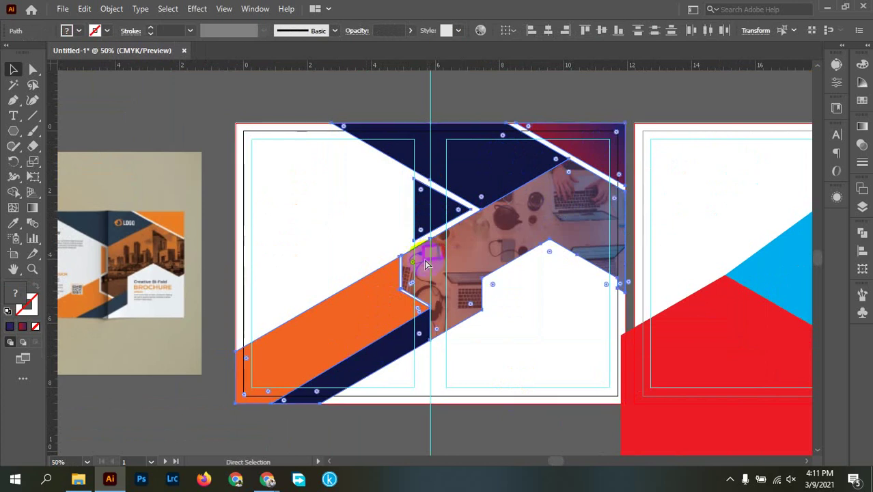
click(412, 245)
key(v)
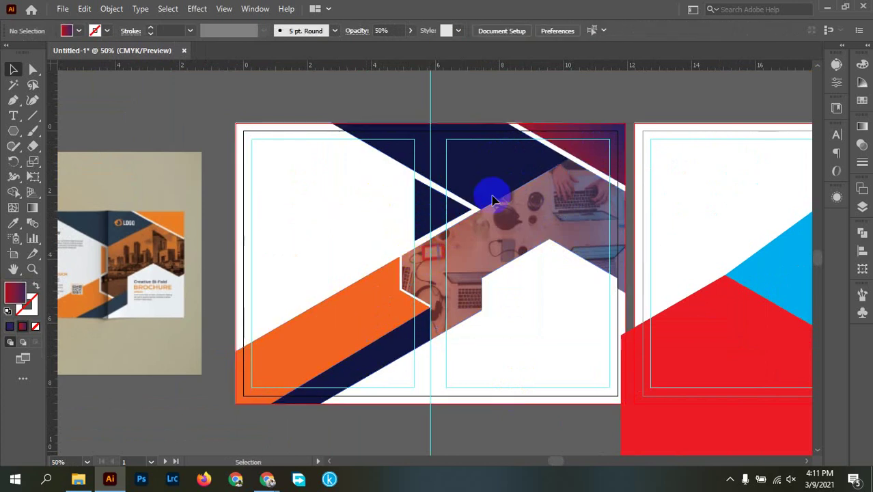
click(590, 185)
key(a)
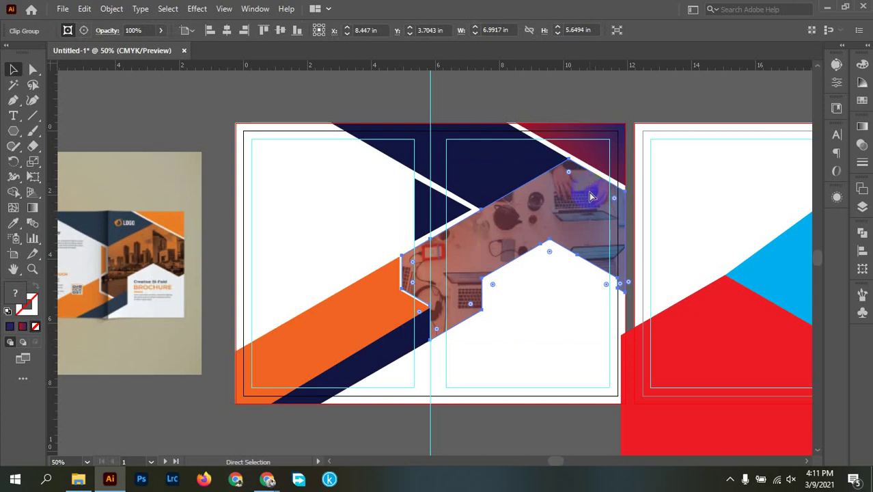
key(ctrl+shift+a)
drag(536, 198, 577, 265)
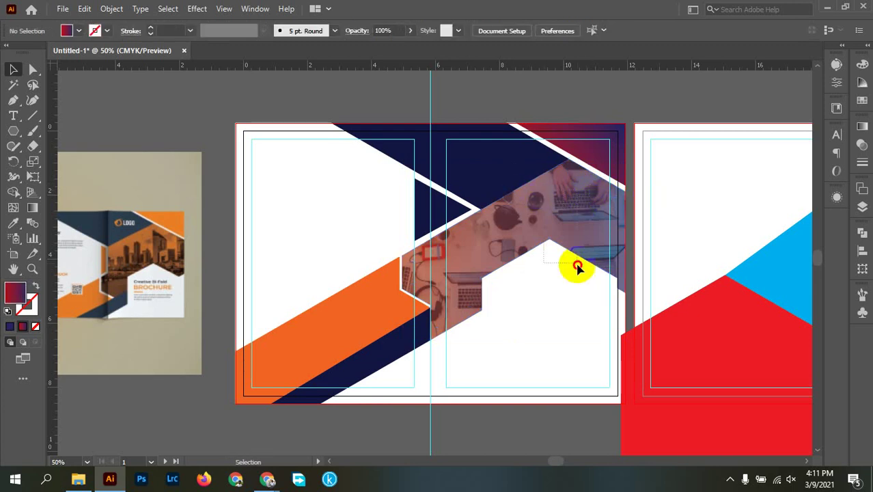
drag(226, 122, 611, 432)
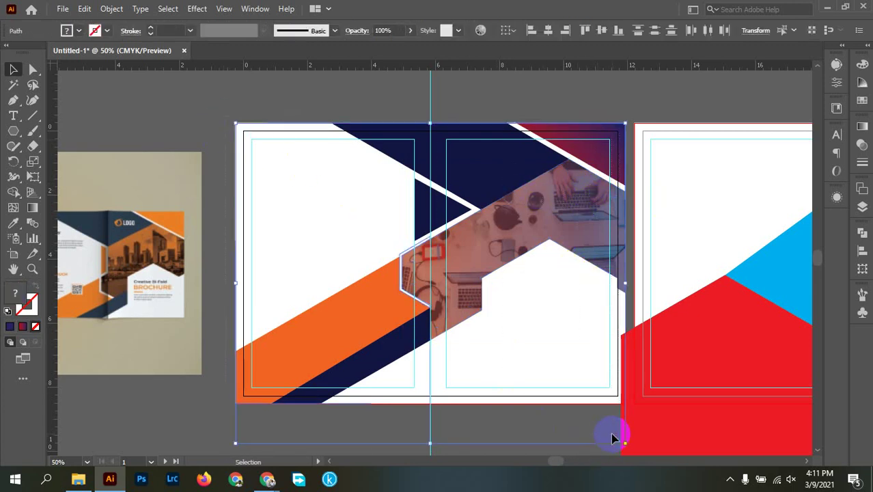
click(558, 431)
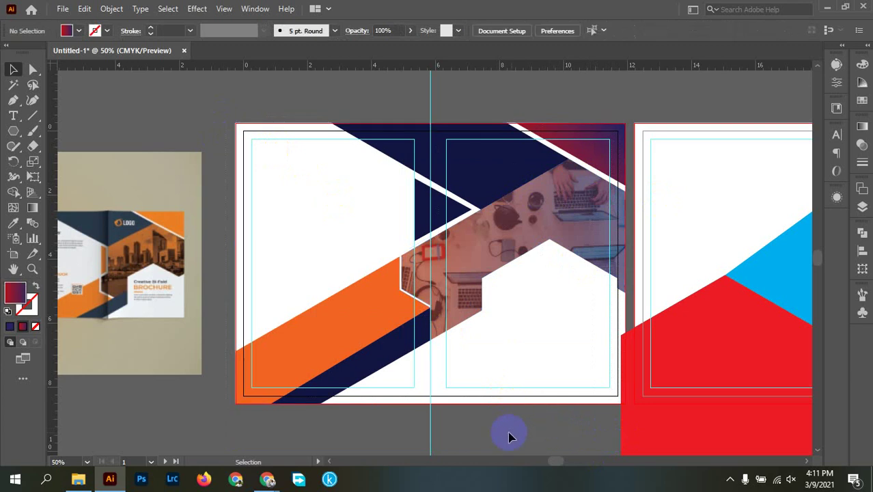
scroll(483, 384, up, 1)
scroll(483, 384, right, 3)
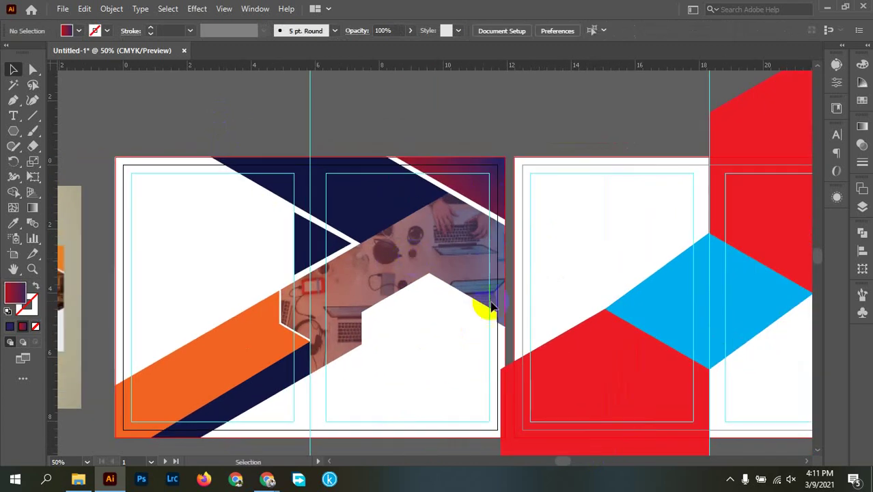
scroll(478, 252, down, 2)
scroll(478, 253, right, 3)
scroll(546, 212, left, 2)
scroll(642, 184, down, 2)
scroll(642, 185, right, 2)
scroll(636, 184, left, 4)
scroll(635, 185, up, 1)
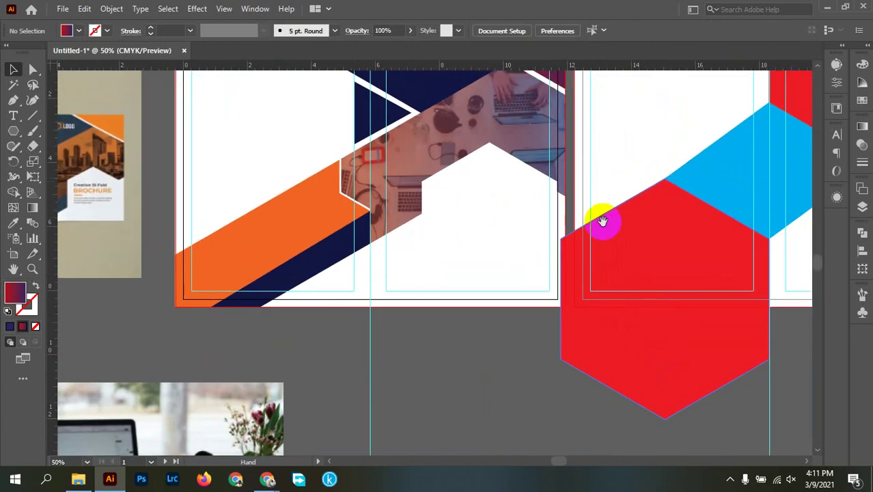
Draw a dark navy rectangle (C 100, M 100, Y 25, K 25) without stroke over the whole inside spread, out to its bleed edges.
drag(603, 220, 451, 354)
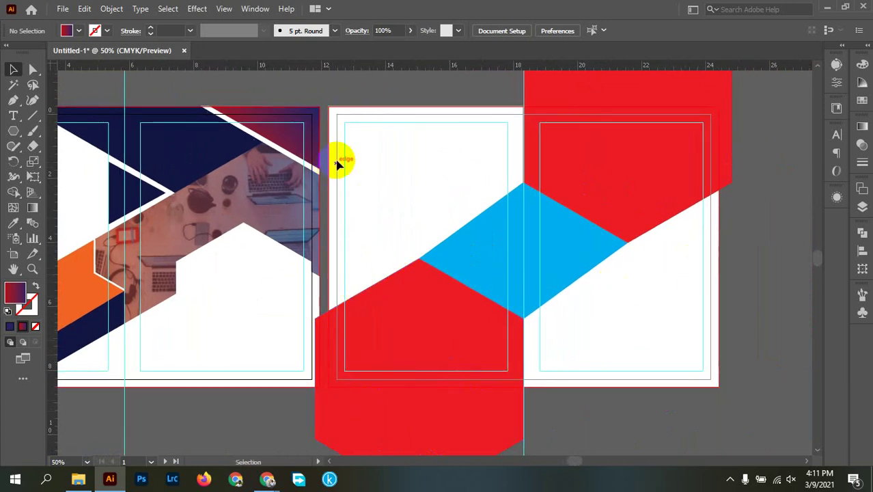
click(390, 166)
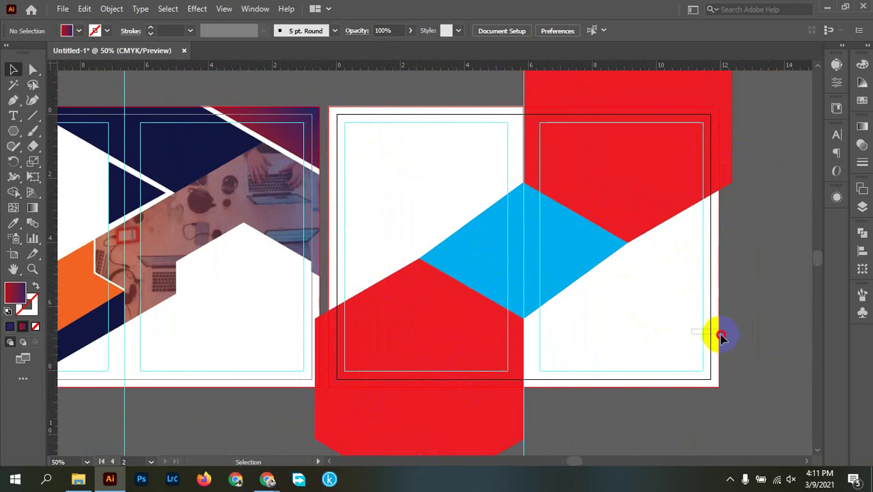
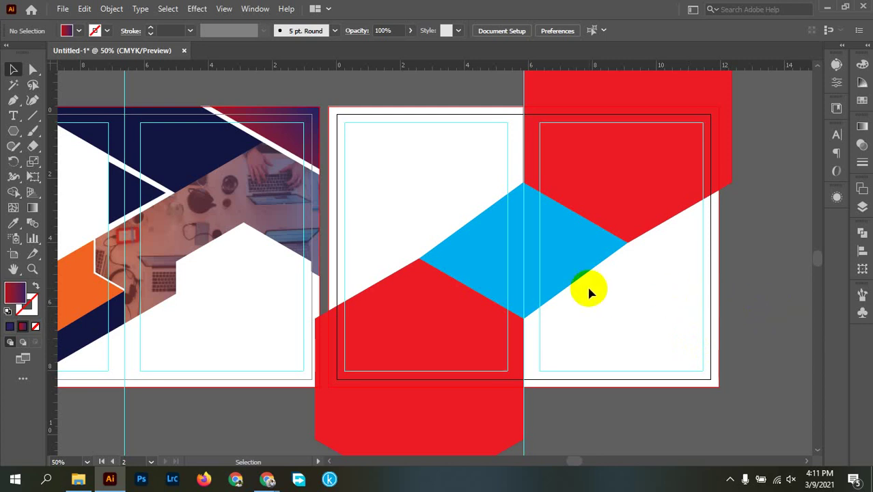
key(F6)
key(m)
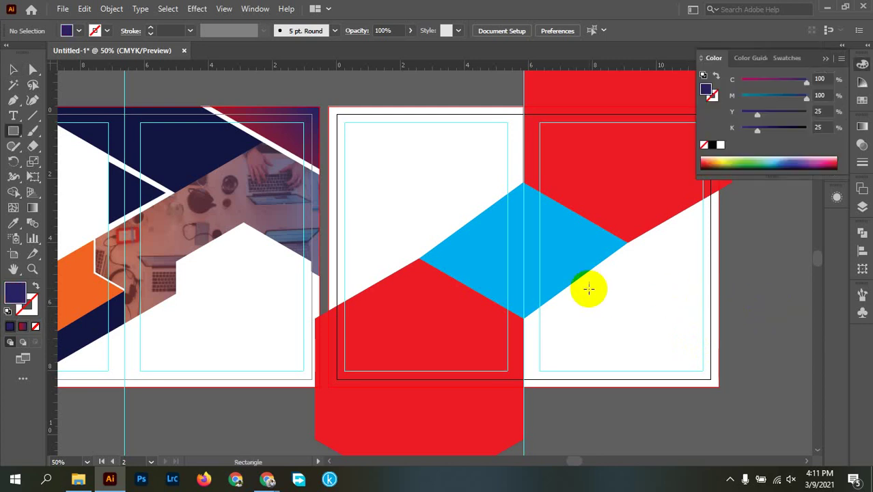
click(862, 65)
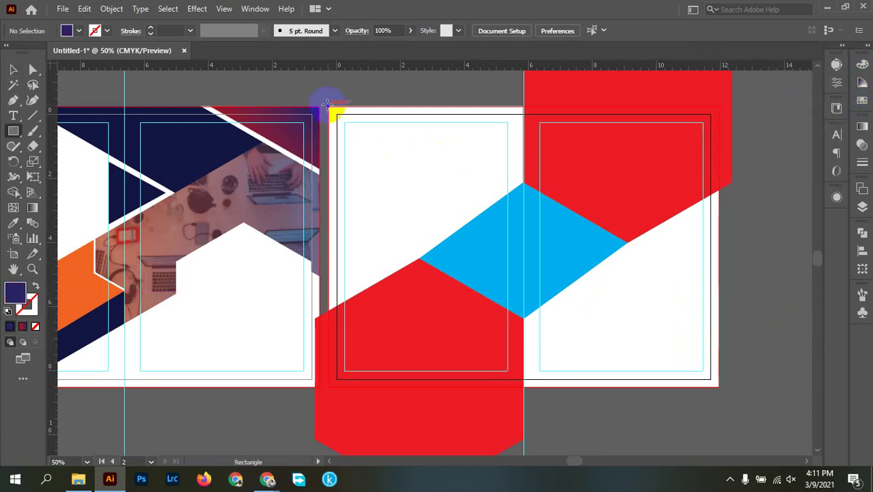
drag(329, 104, 719, 387)
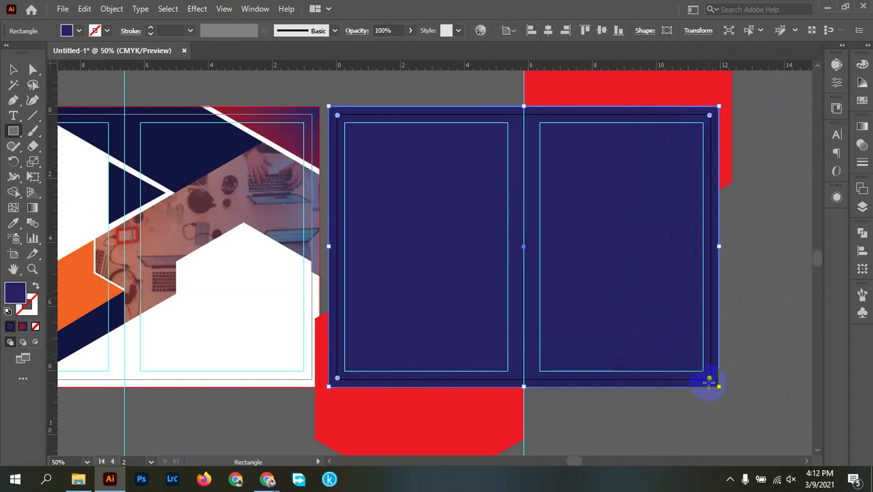
key(v)
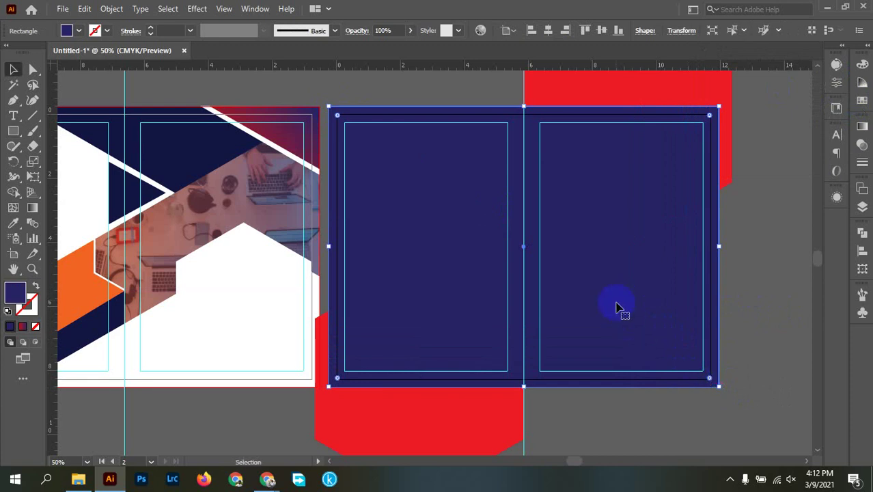
Send the navy rectangle covering the inside spread to the back of the stacking order.
right_click(603, 271)
mouse_move(662, 402)
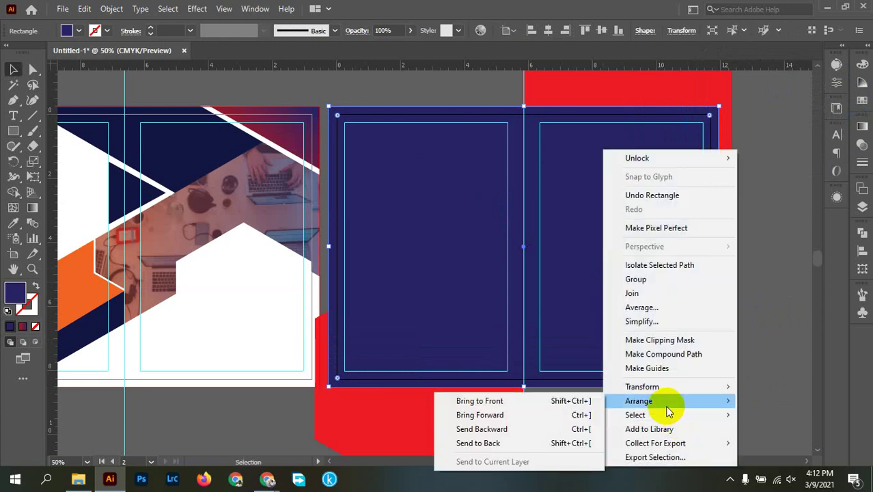
click(471, 442)
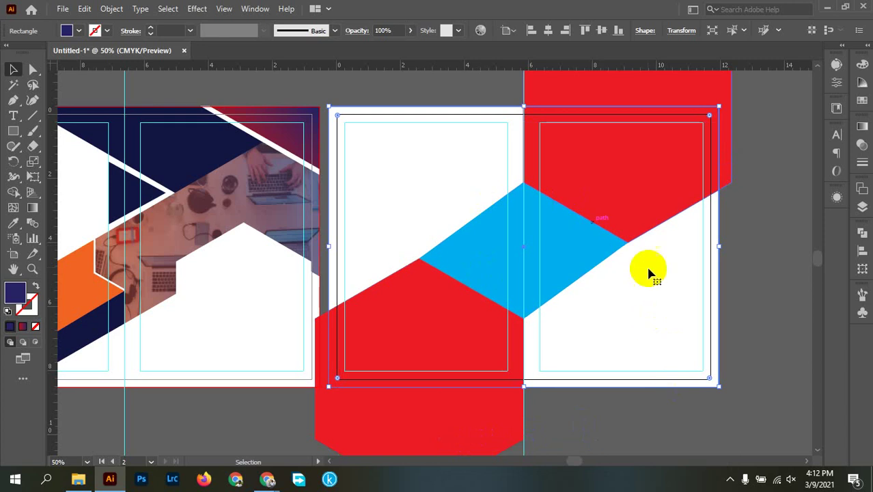
Trim the hexagon parts overhanging the inside spread's bleed with the Shape Builder, using the spread-sized rectangle as the boundary.
drag(756, 133, 395, 434)
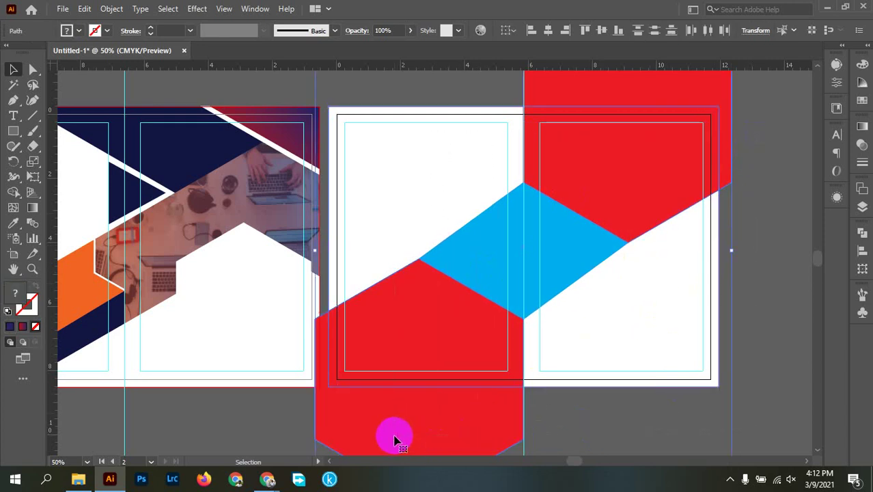
click(13, 192)
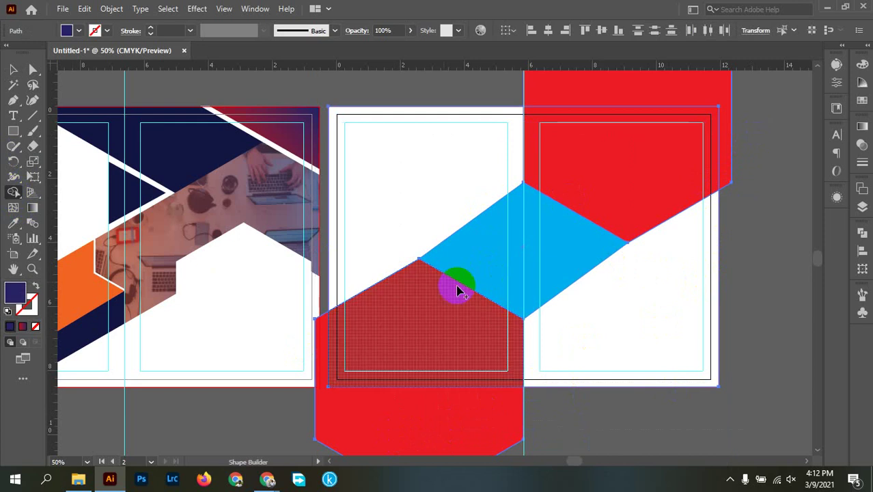
alt+click(321, 372)
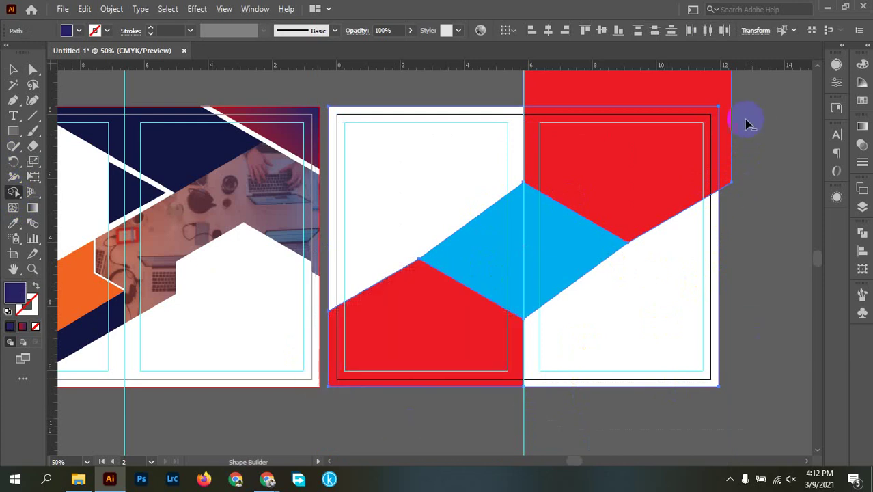
drag(747, 123, 722, 131)
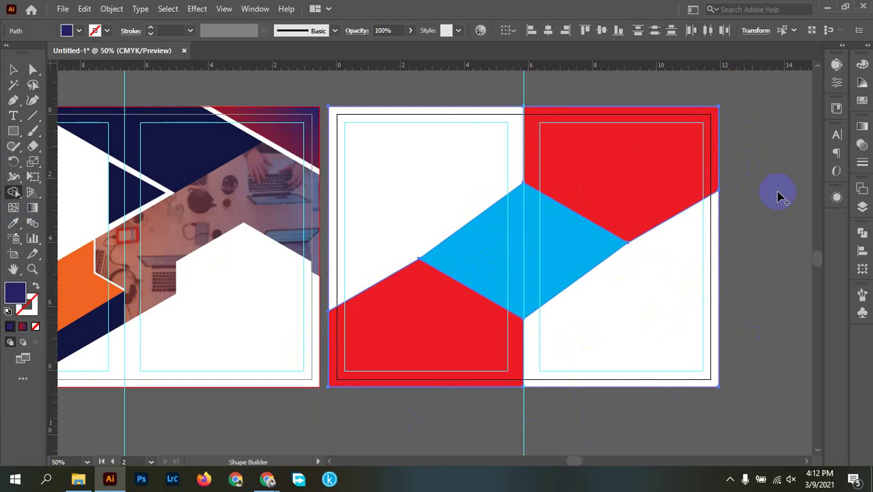
key(v)
click(788, 255)
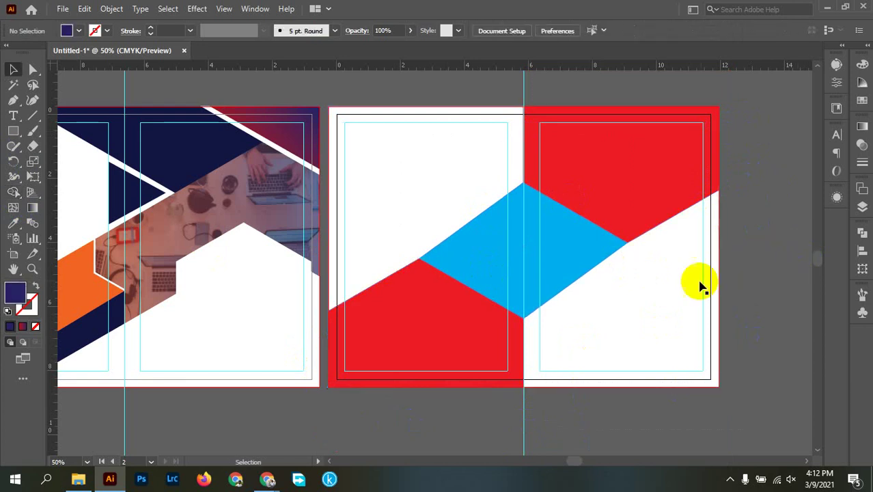
Move the leftover navy rectangle off the inside spread and delete it.
drag(687, 284, 635, 175)
scroll(733, 366, down, 3)
key(space)
drag(718, 182, 629, 208)
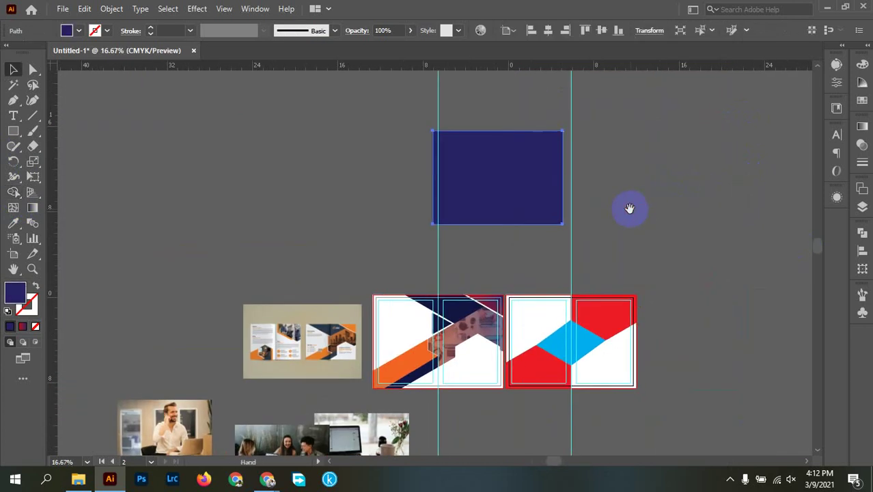
drag(528, 206, 596, 198)
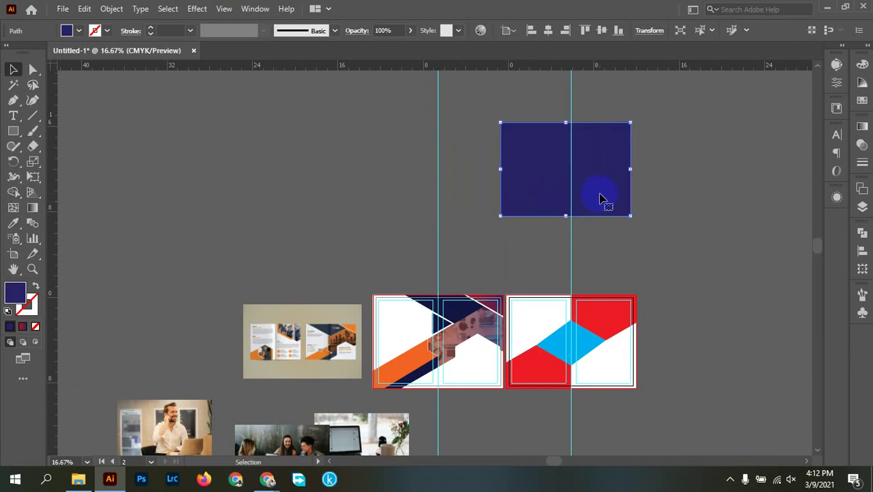
key(Delete)
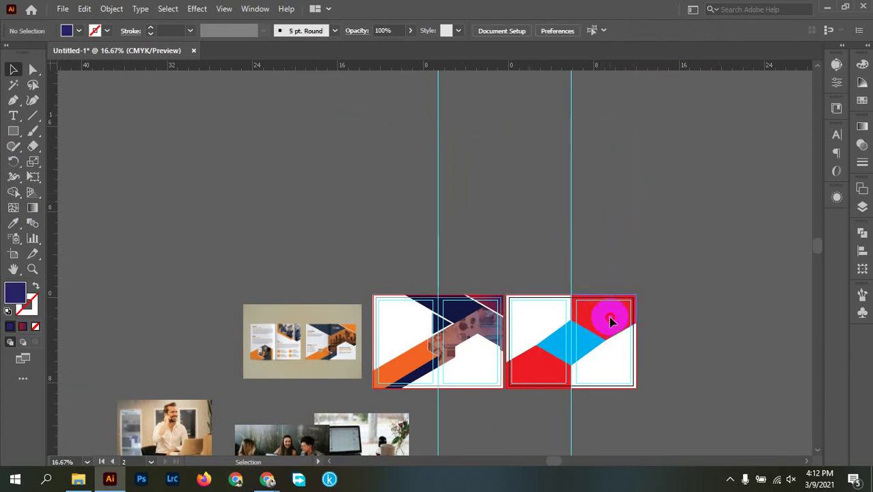
Pull the upper red hexagon and the navy shape beneath it off the inside spread, and undo both moves.
drag(610, 318, 670, 310)
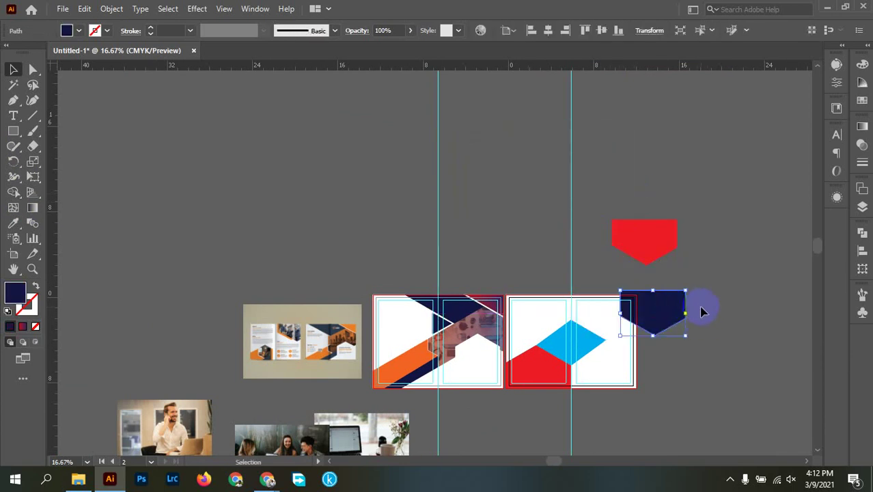
key(ctrl+z)
key(ctrl+z)
click(650, 335)
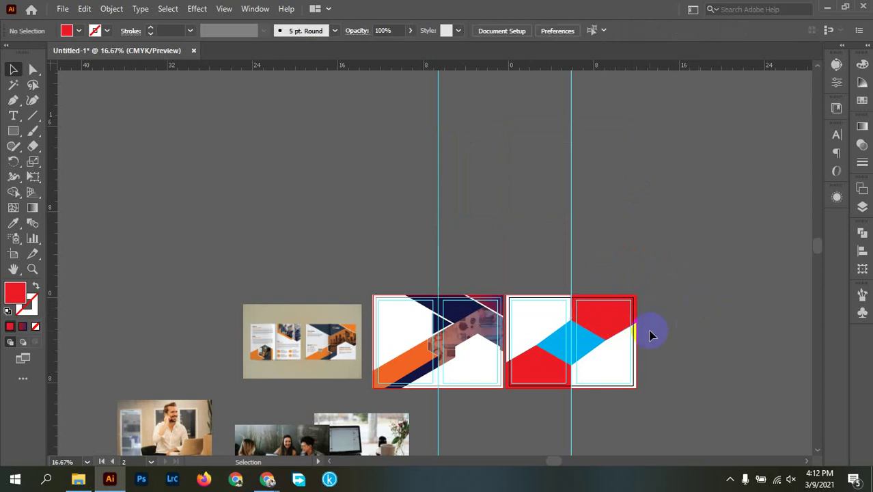
scroll(651, 335, up, 2)
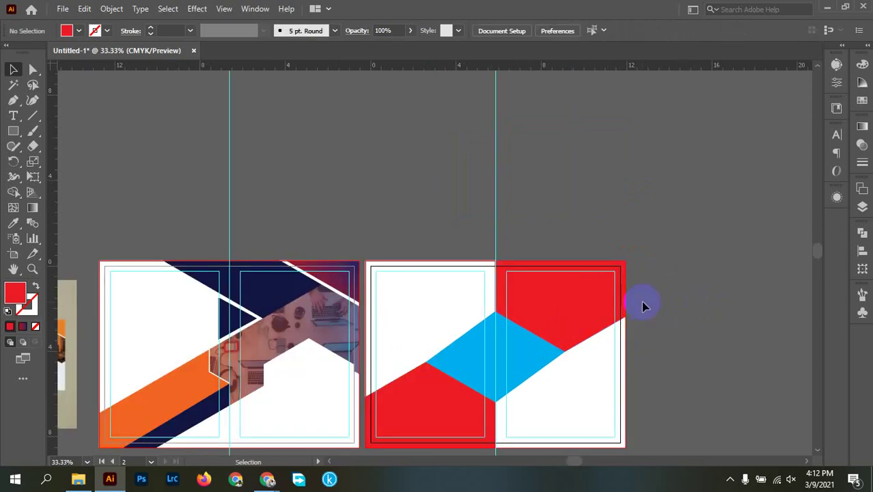
scroll(629, 292, up, 3)
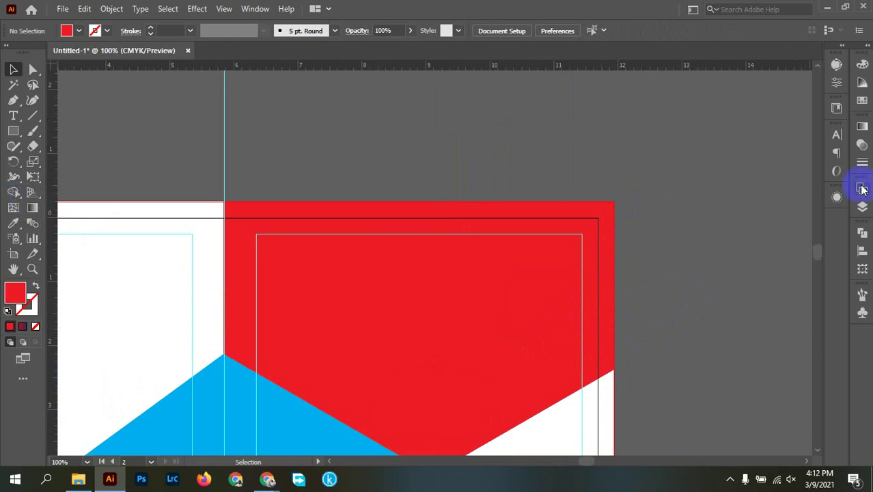
alt+scroll(721, 194, down, 2)
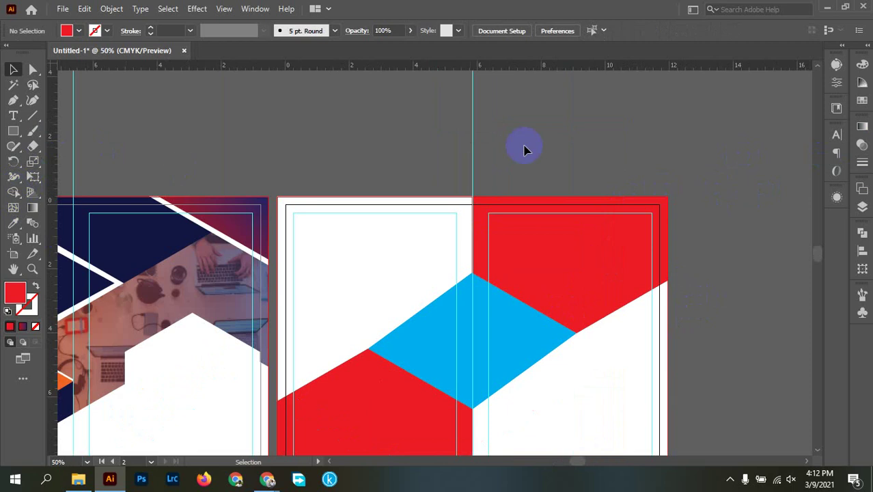
Pull the lower red hexagon and the navy shape beneath it below the inside spread, and undo both moves.
scroll(711, 275, down, 2)
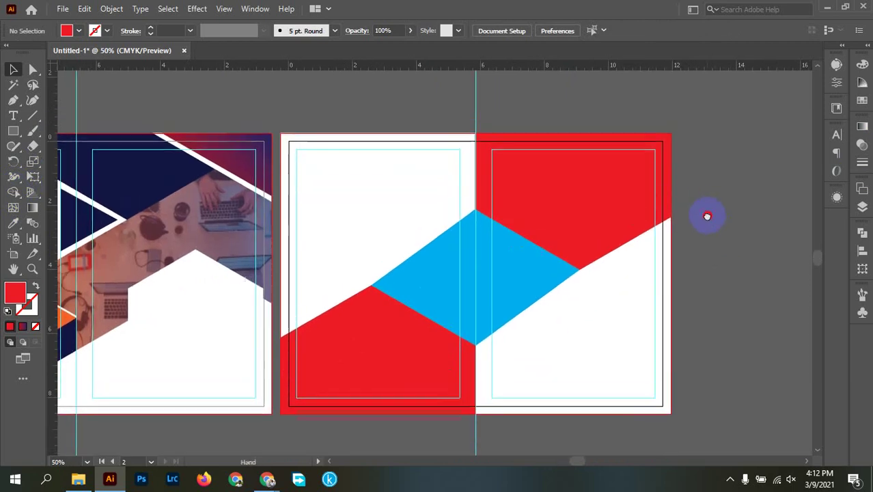
drag(707, 216, 699, 199)
click(568, 173)
drag(376, 338, 386, 431)
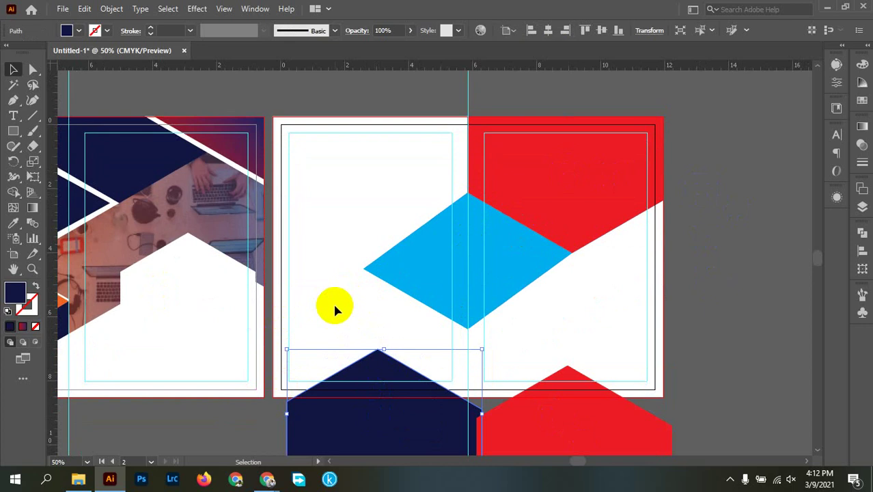
key(ctrl+z)
key(ctrl+z)
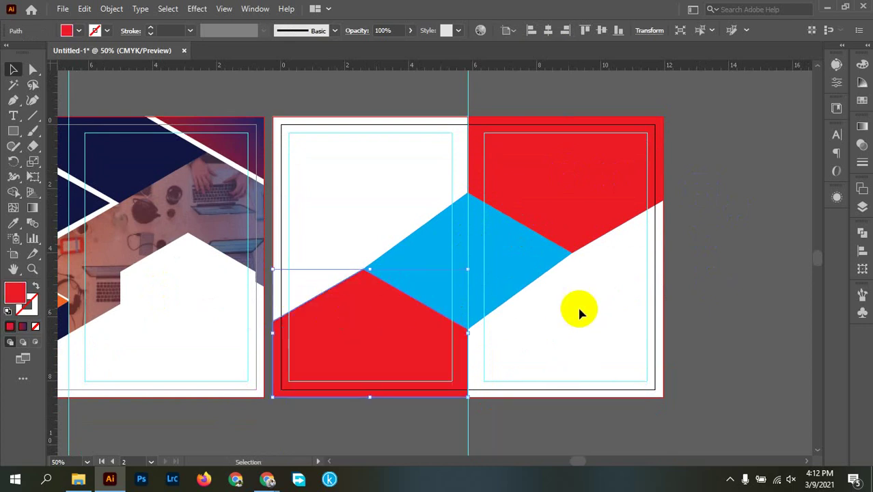
click(591, 295)
Lock and hide the two red hexagons on the inside spread, leaving the navy copies beneath them in view.
drag(593, 292, 563, 344)
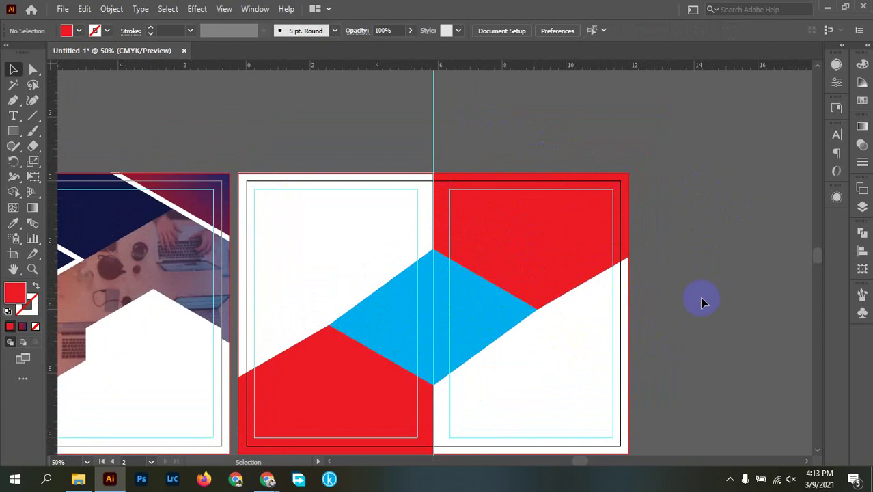
scroll(703, 302, right, 3)
scroll(704, 303, up, 1)
click(421, 253)
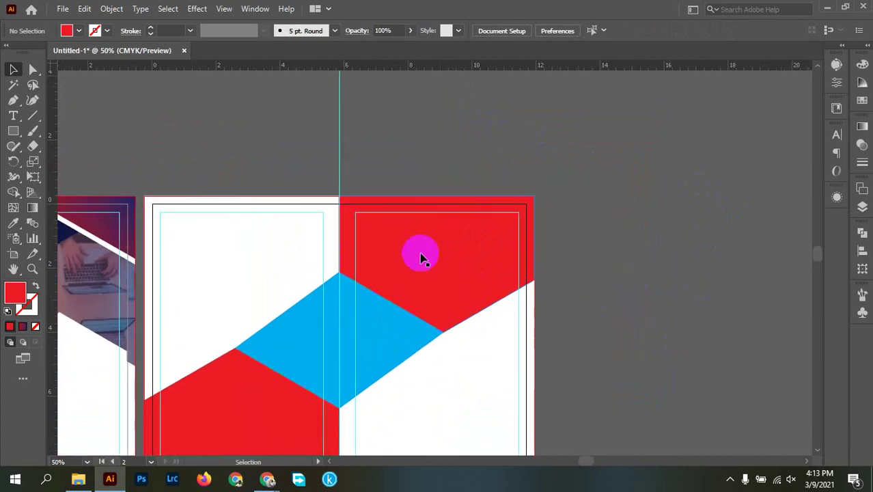
shift+click(254, 401)
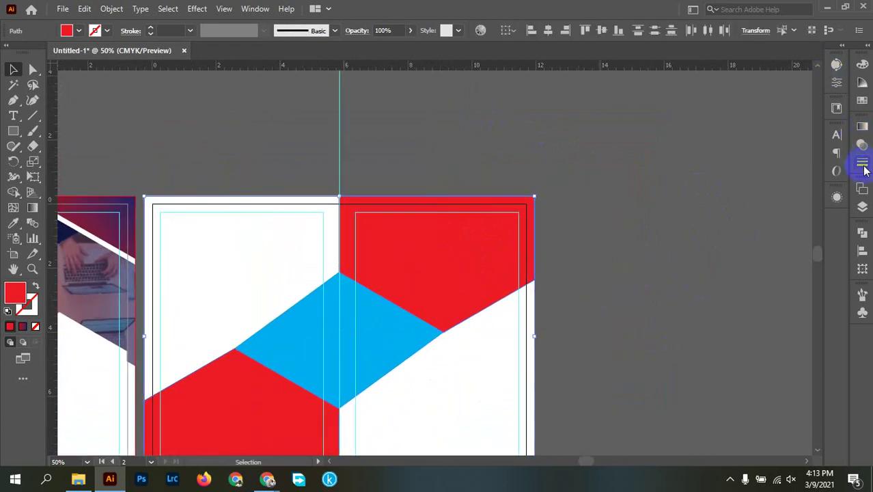
click(862, 207)
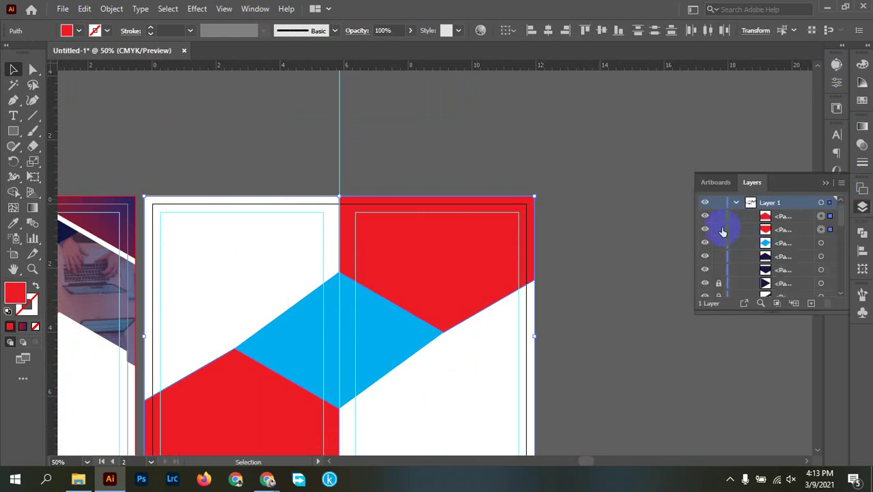
drag(722, 229, 718, 216)
click(705, 229)
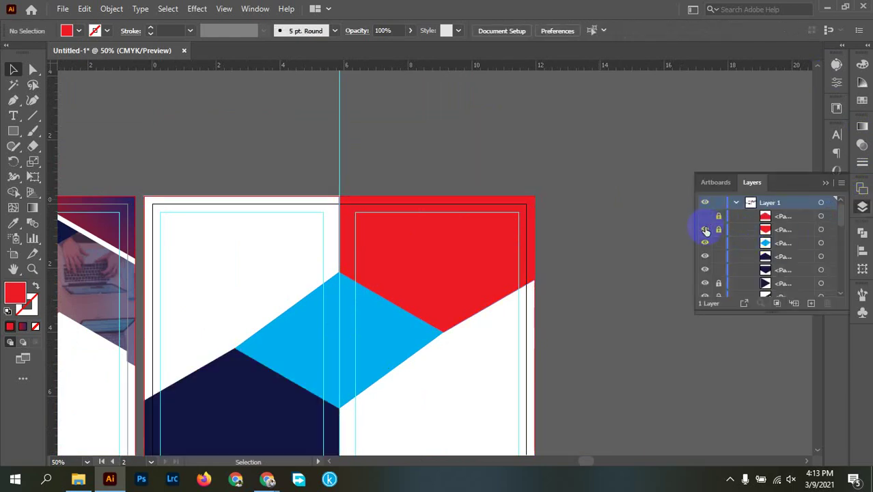
click(705, 229)
click(862, 206)
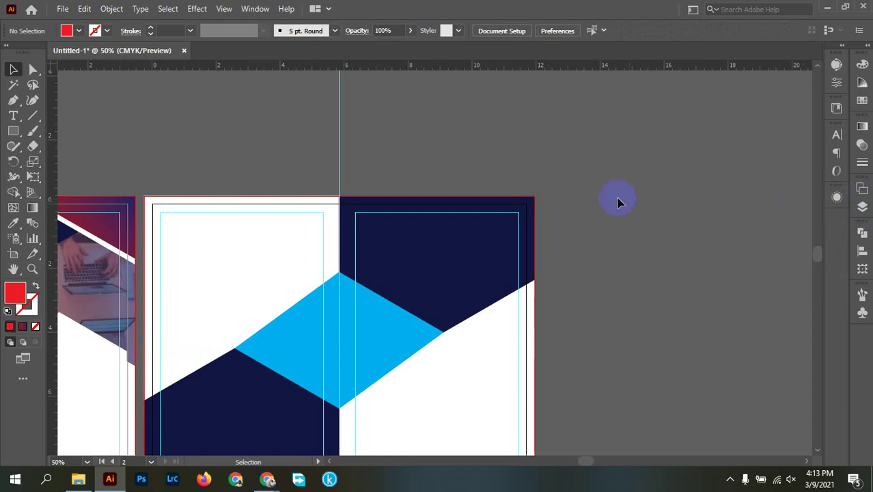
Move the photo of coworkers around a table under the inside spread's lower navy hexagon.
scroll(601, 191, down, 2)
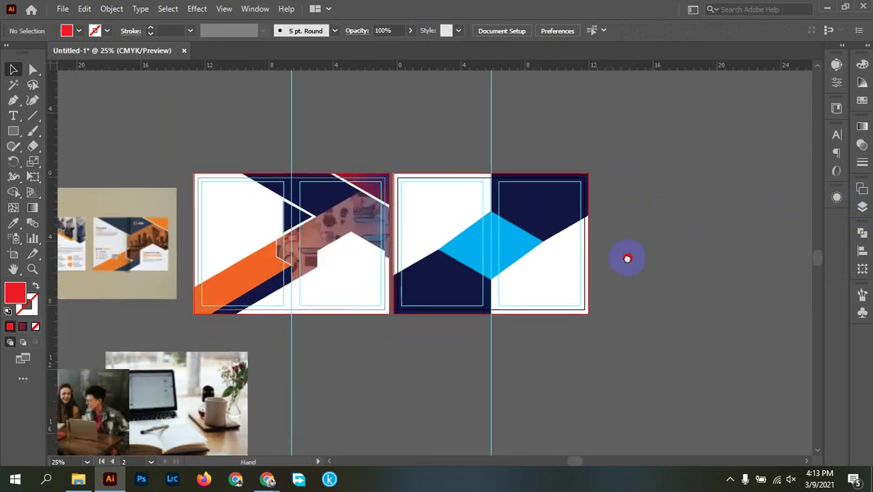
scroll(612, 252, down, 1)
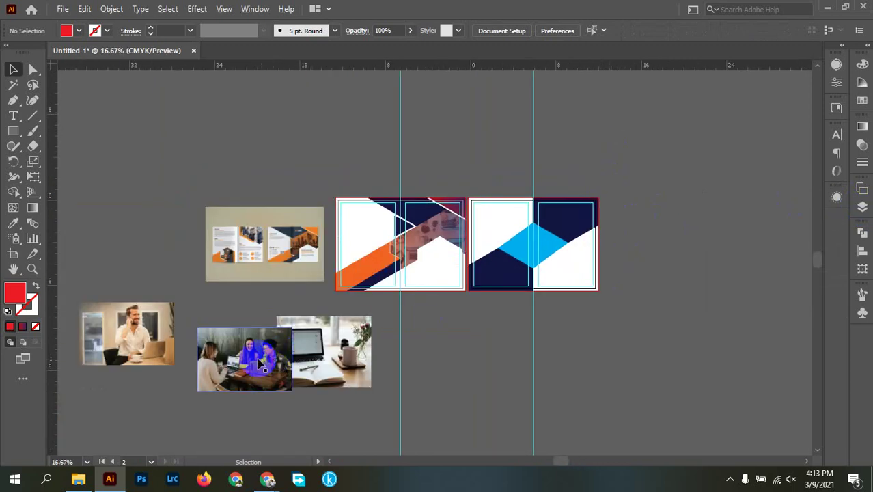
drag(253, 357, 516, 297)
scroll(517, 296, up, 3)
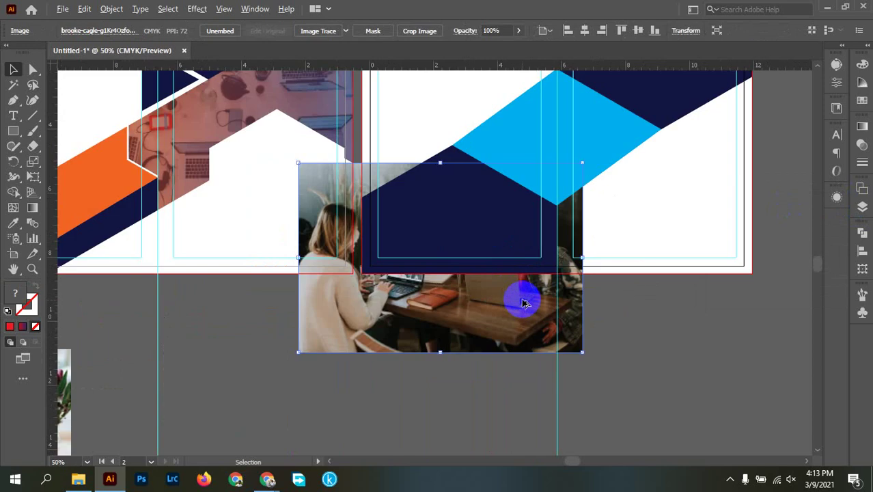
scroll(592, 371, down, 1)
Set the opacity of both navy hexagons on the inside spread to 36%.
click(569, 267)
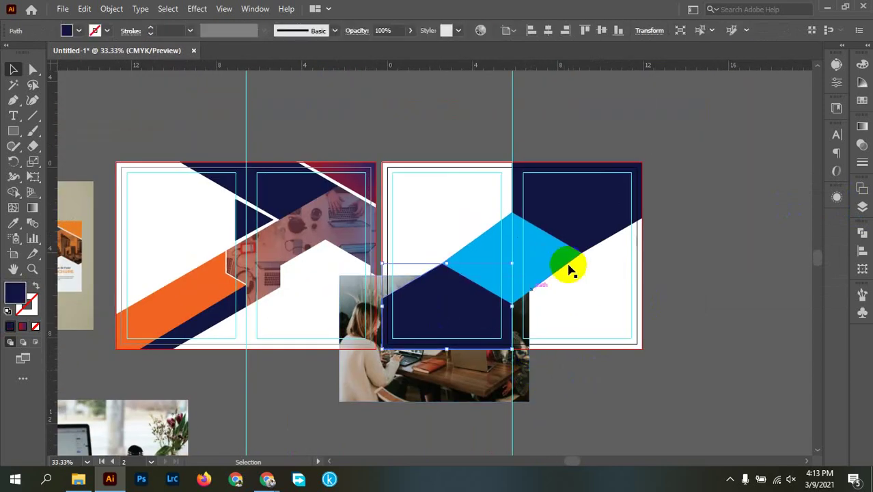
click(409, 31)
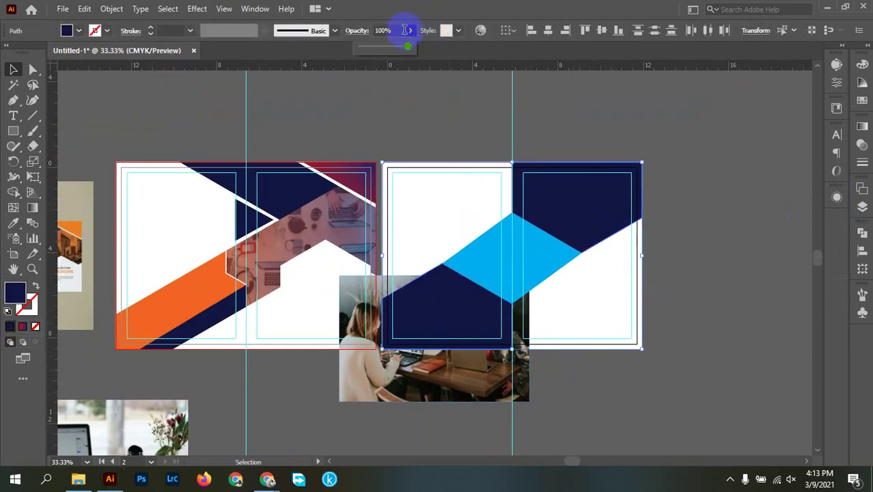
drag(400, 45, 377, 50)
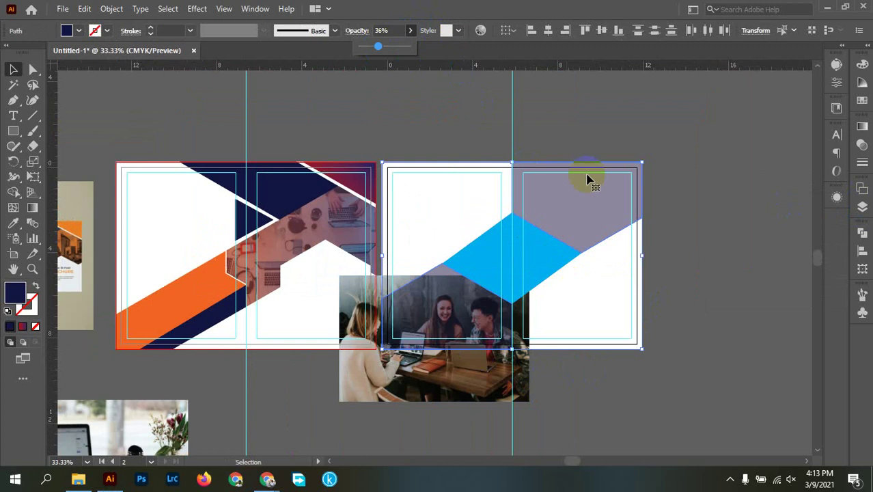
click(771, 255)
Scale the coworkers photo down to about 7.2 × 4.8 in and position it so it fully covers the area beneath the lower navy hexagon.
scroll(543, 372, up, 2)
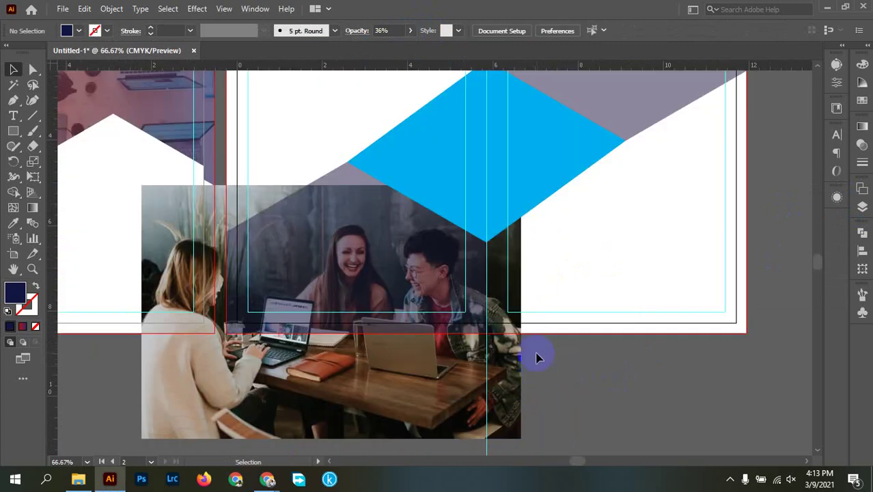
drag(383, 407, 405, 380)
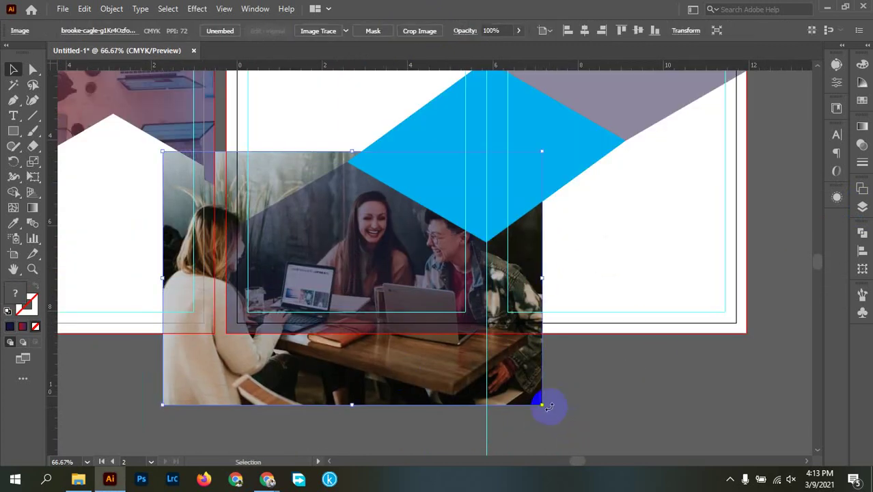
drag(542, 405, 520, 388)
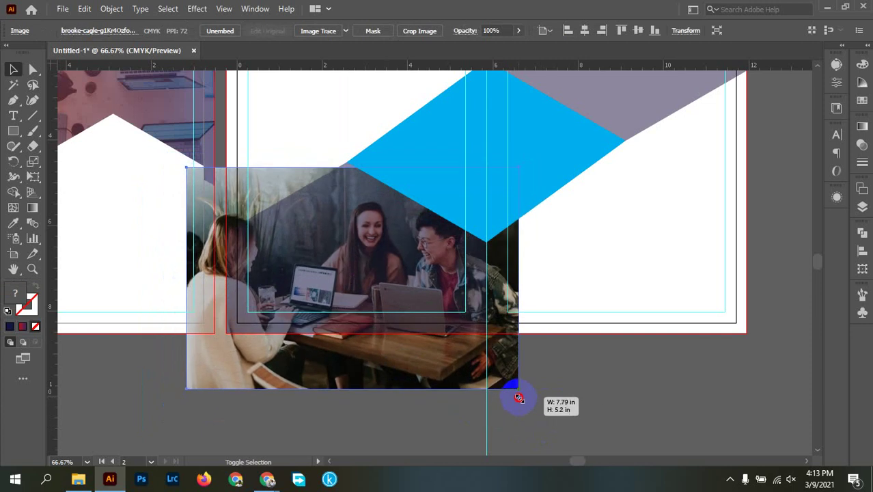
drag(455, 384, 460, 371)
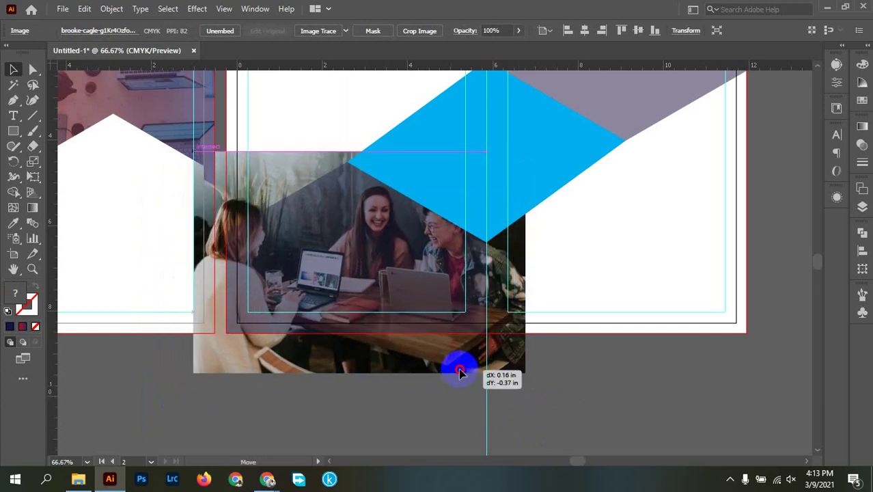
drag(460, 371, 456, 386)
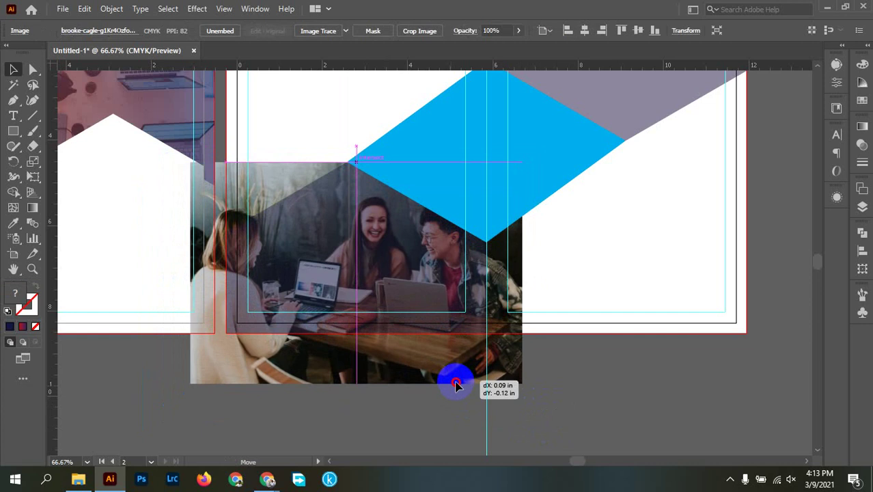
drag(458, 387, 460, 384)
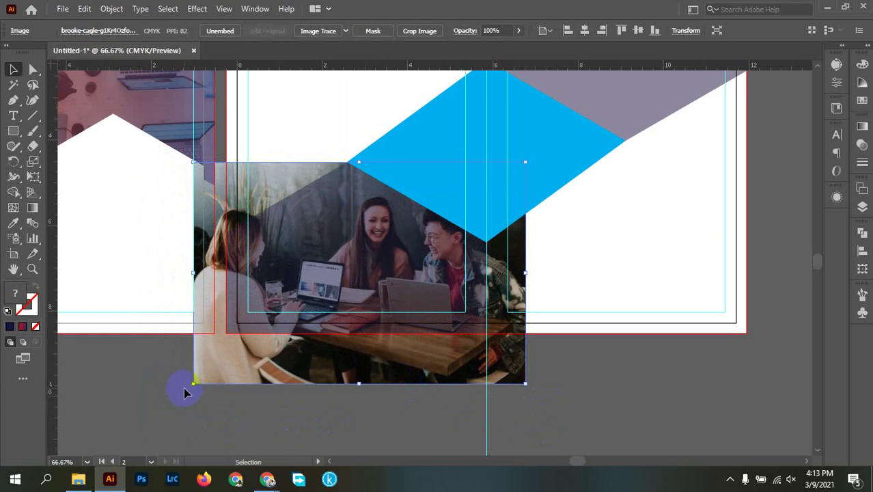
drag(196, 385, 208, 365)
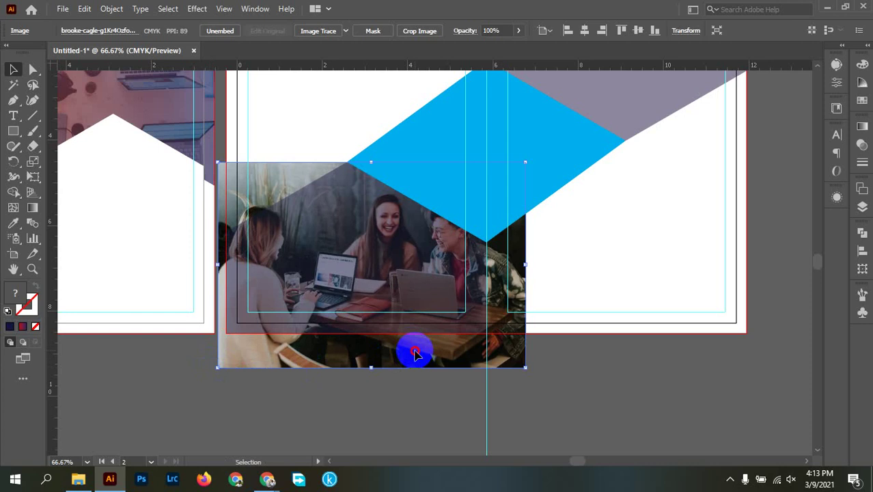
drag(413, 347, 414, 353)
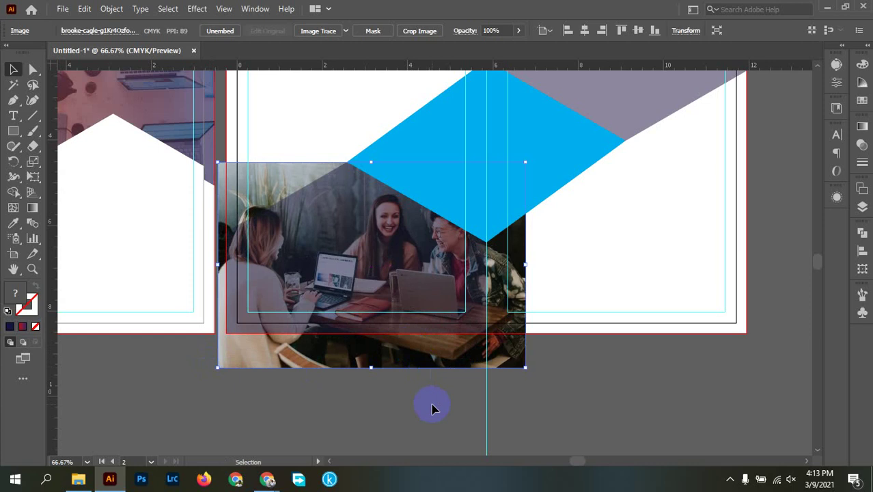
Clip the coworkers photo to the lower navy hexagon with a clipping mask.
click(348, 407)
right_click(334, 279)
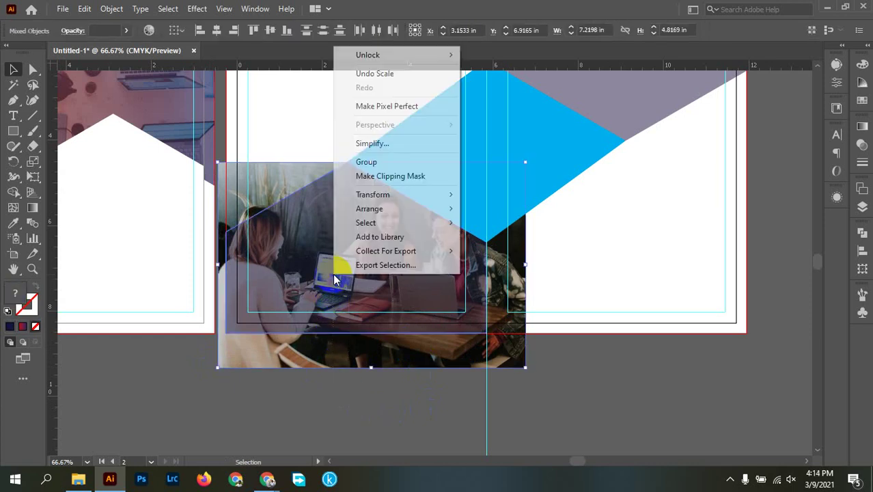
click(386, 176)
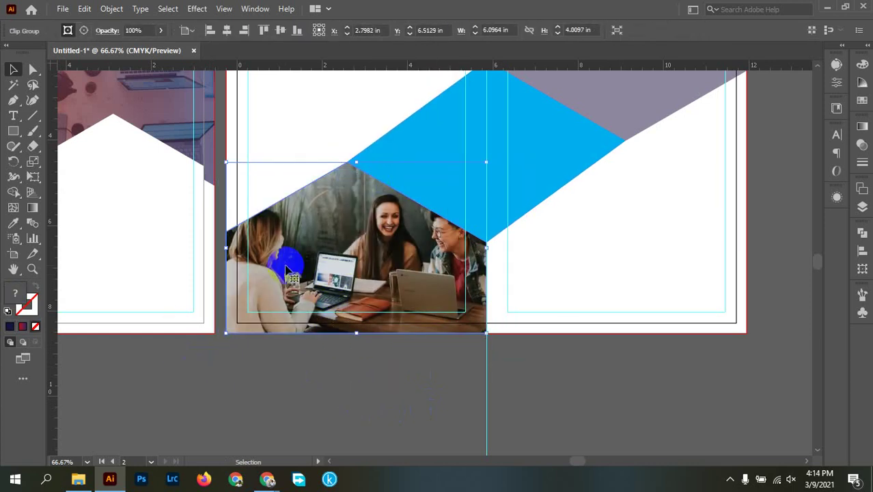
click(361, 373)
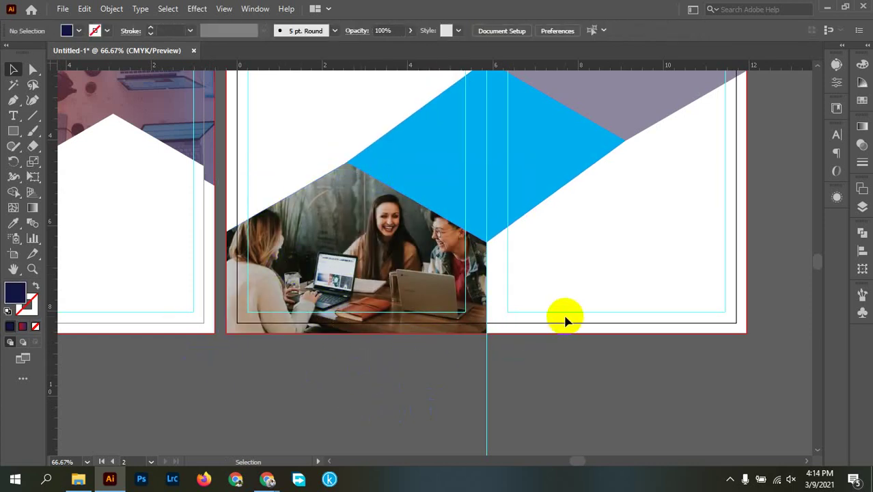
Move the photo of the man on the phone under the inside spread's upper navy hexagon, covering it past the spread's upper edge.
scroll(557, 314, down, 1)
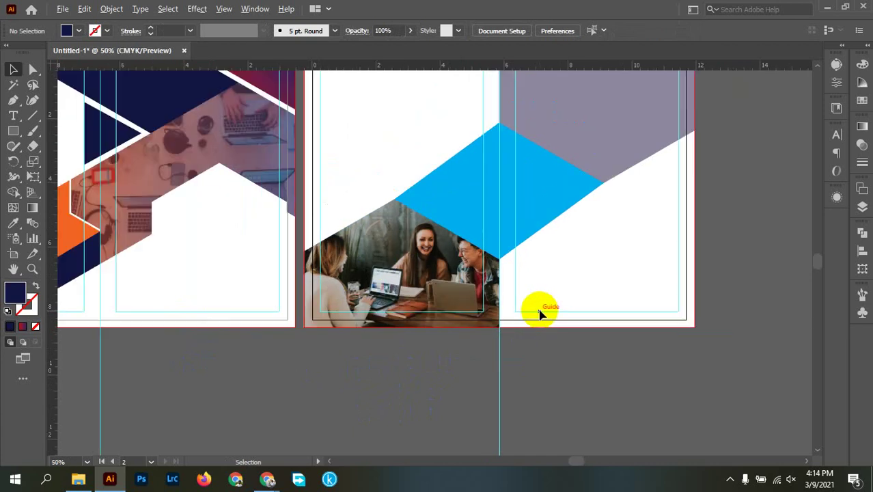
drag(551, 308, 609, 353)
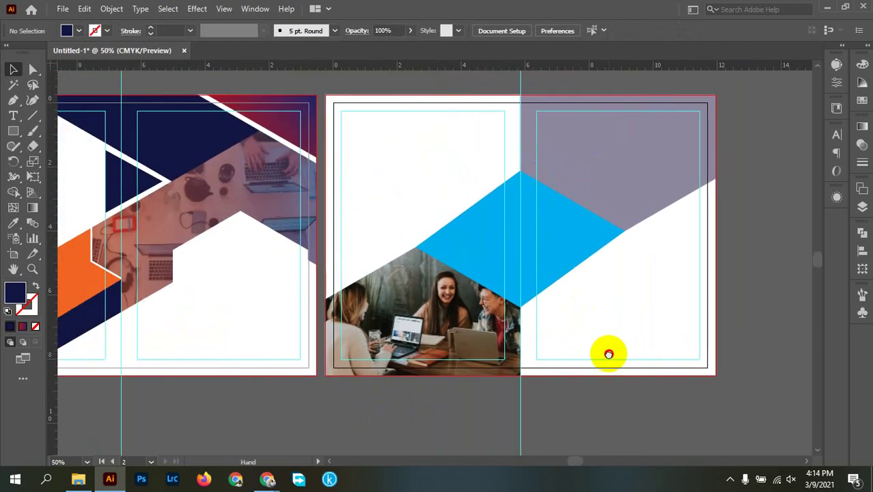
key(super)
key(super)
scroll(532, 321, down, 2)
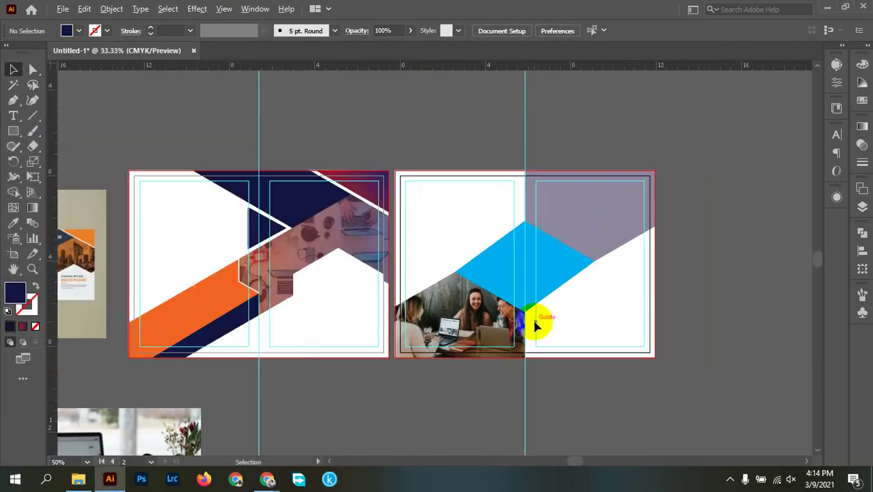
drag(254, 312, 435, 230)
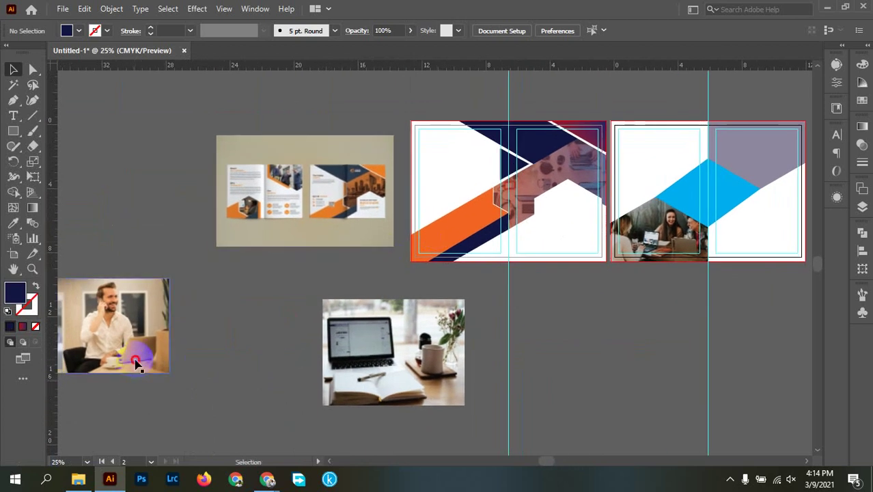
drag(140, 351, 766, 230)
scroll(766, 230, up, 3)
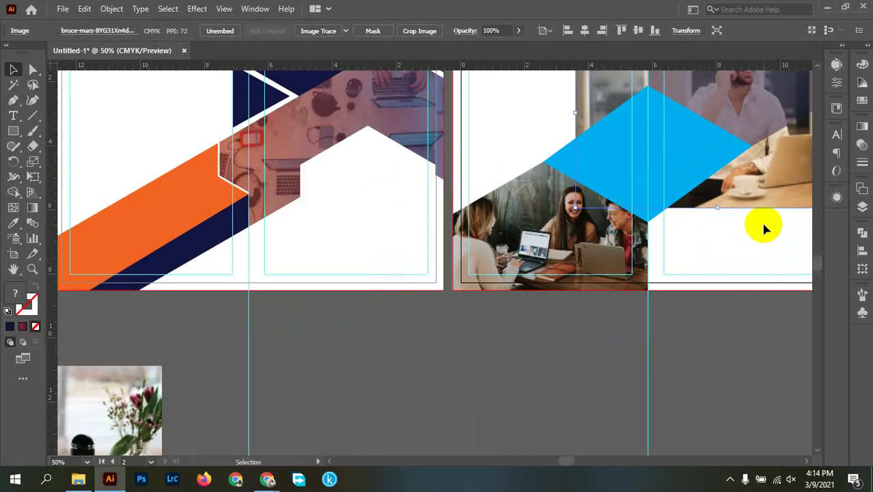
scroll(624, 317, up, 2)
scroll(623, 318, right, 2)
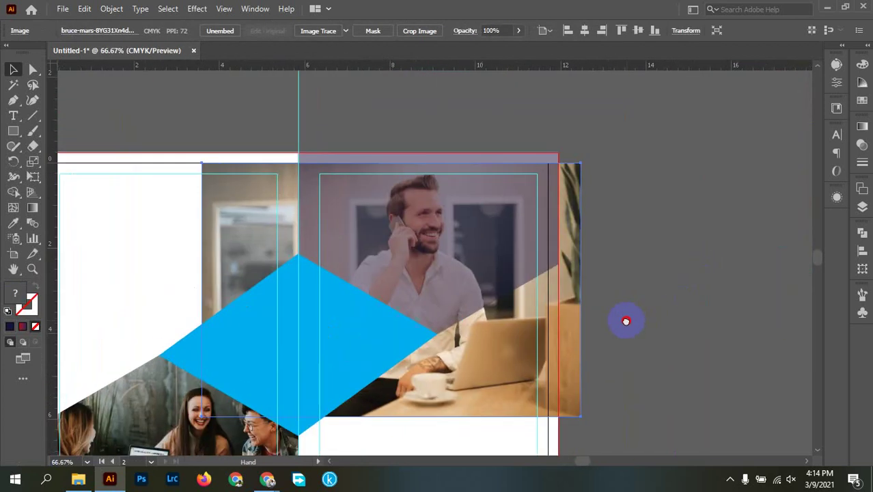
click(741, 234)
drag(530, 334, 519, 325)
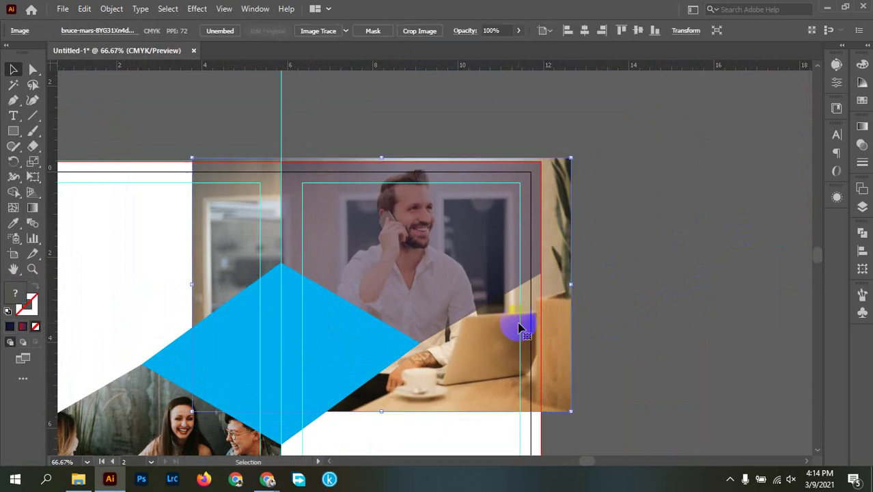
Clip the photo of the man on the phone to the upper navy hexagon with a clipping mask.
click(631, 254)
drag(565, 215, 493, 238)
right_click(494, 237)
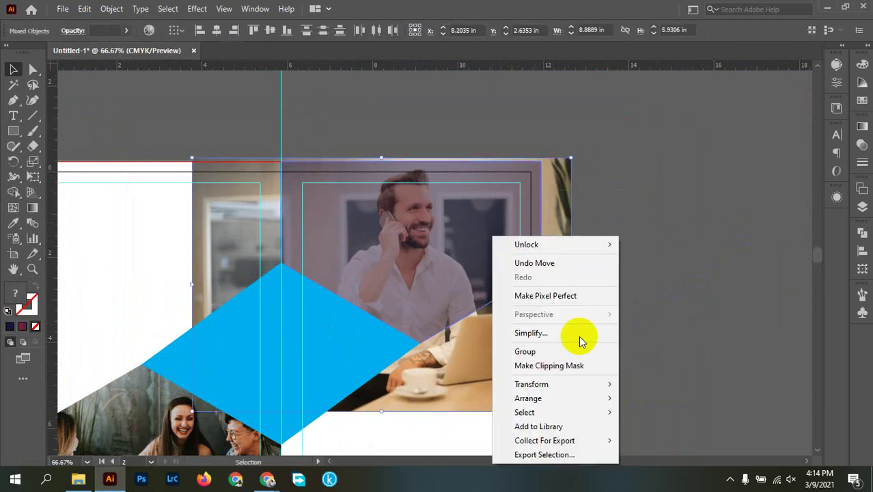
click(585, 367)
Move the photo of the laptop and coffee mug under the cyan diamond in the middle of the inside spread.
scroll(620, 305, down, 2)
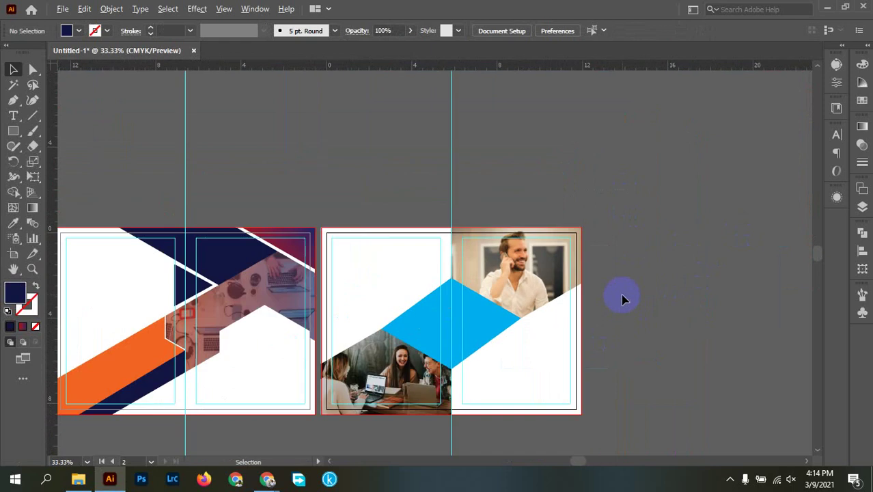
drag(618, 325, 648, 293)
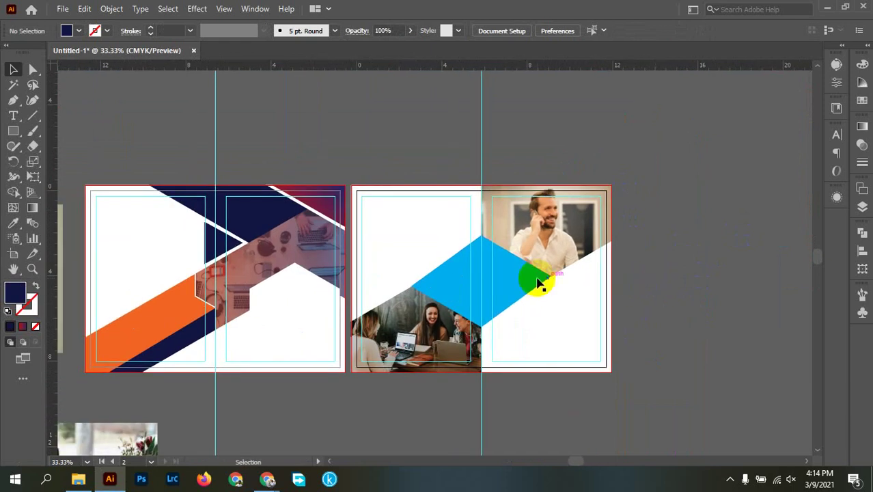
drag(134, 447, 550, 251)
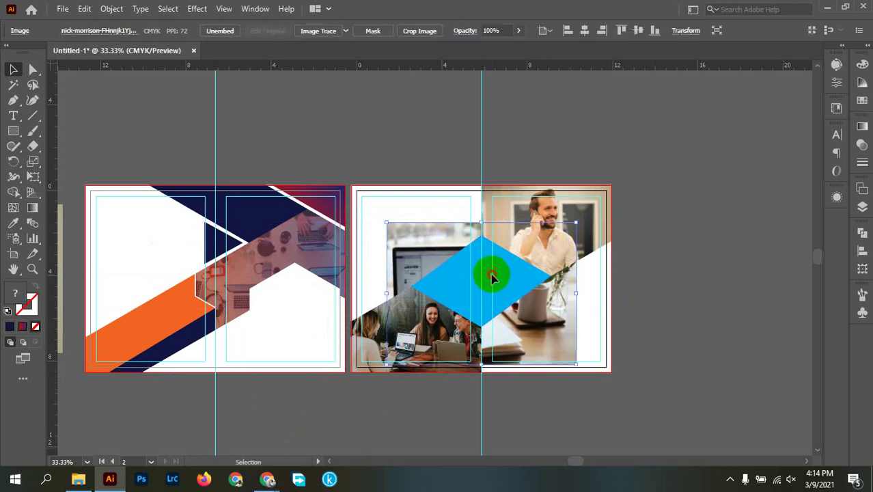
Set the cyan diamond's opacity to 58%.
click(493, 274)
click(410, 31)
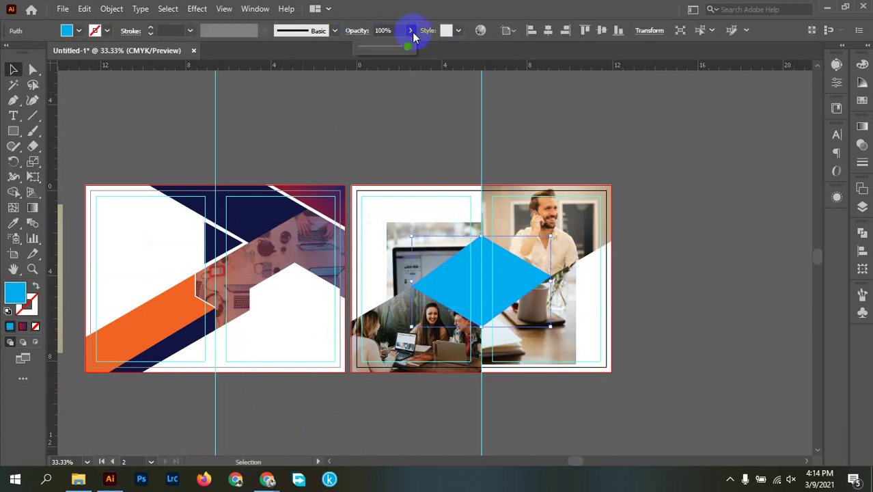
drag(410, 46, 388, 46)
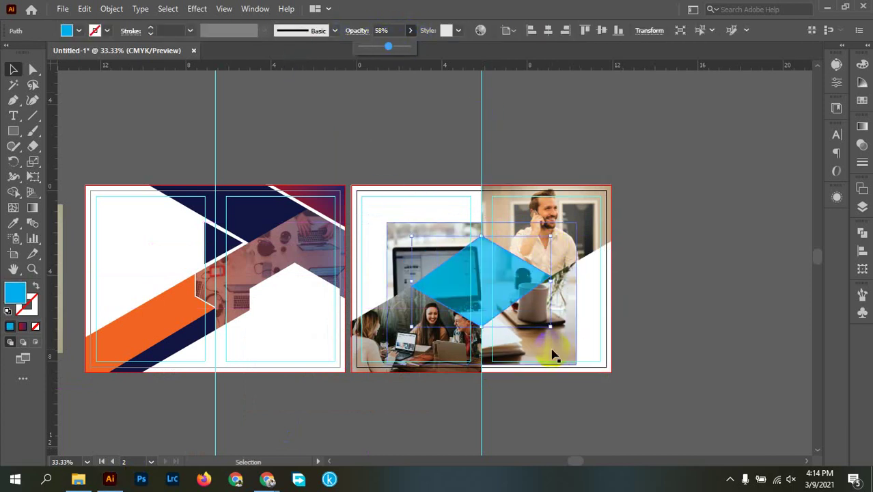
scroll(554, 356, up, 1)
scroll(522, 308, up, 1)
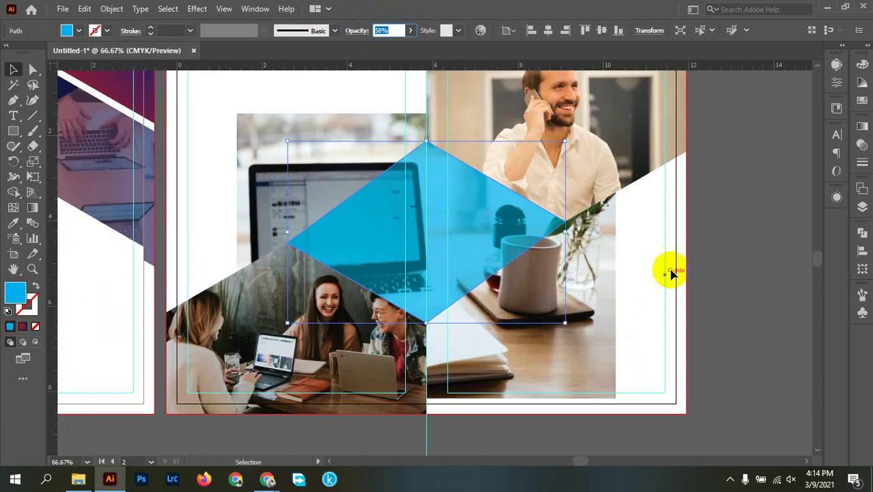
click(713, 250)
Copy the cyan diamond and paste the duplicate in place on top of it.
click(438, 235)
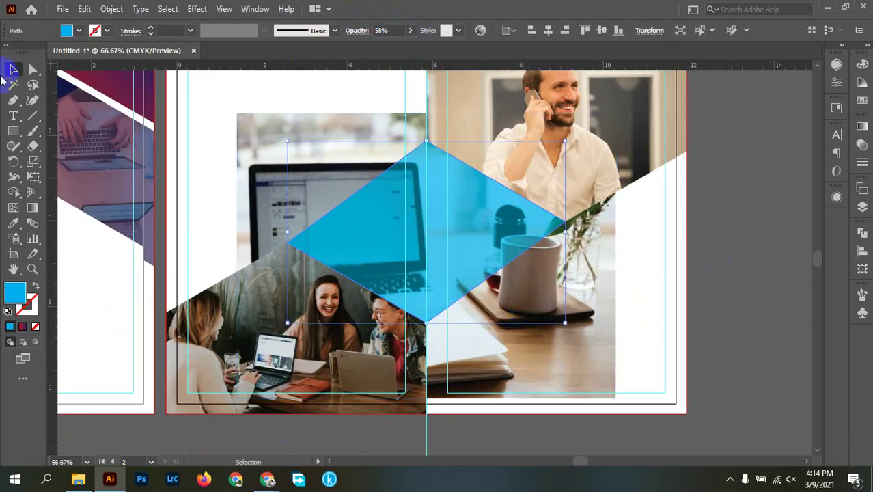
click(84, 9)
click(106, 72)
click(84, 9)
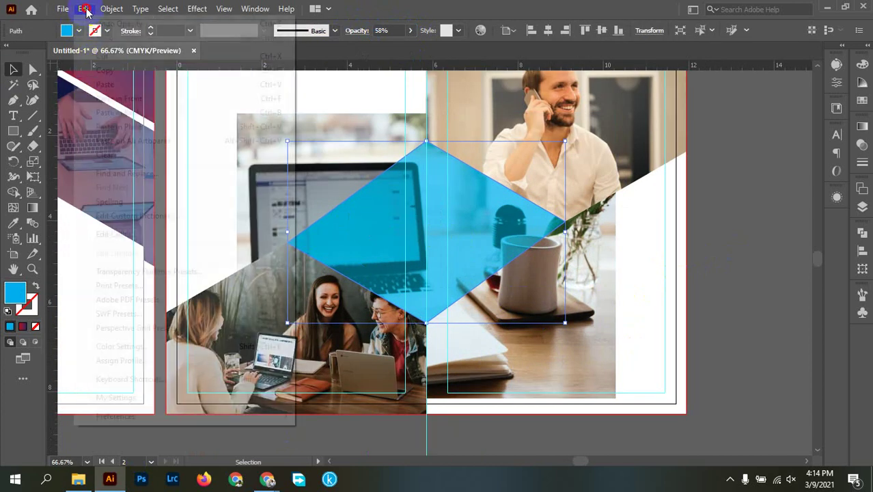
click(119, 127)
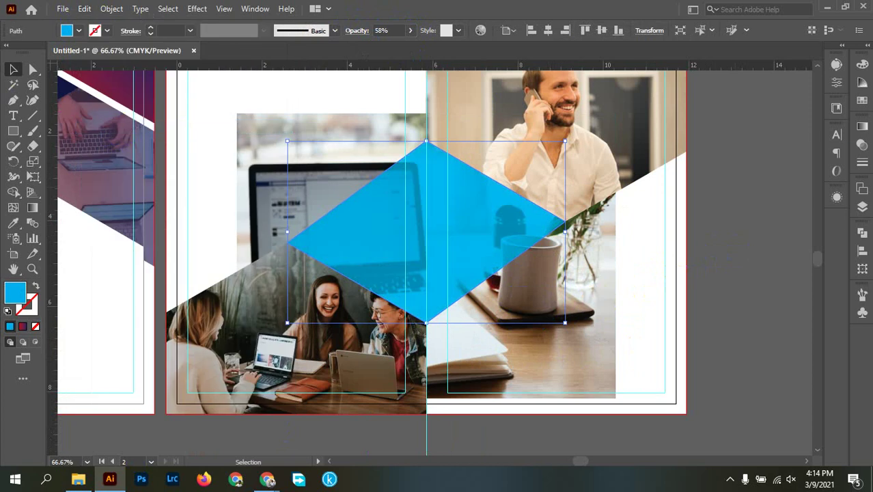
Lock and hide the topmost cyan diamond, leaving the one beneath it in view.
click(862, 206)
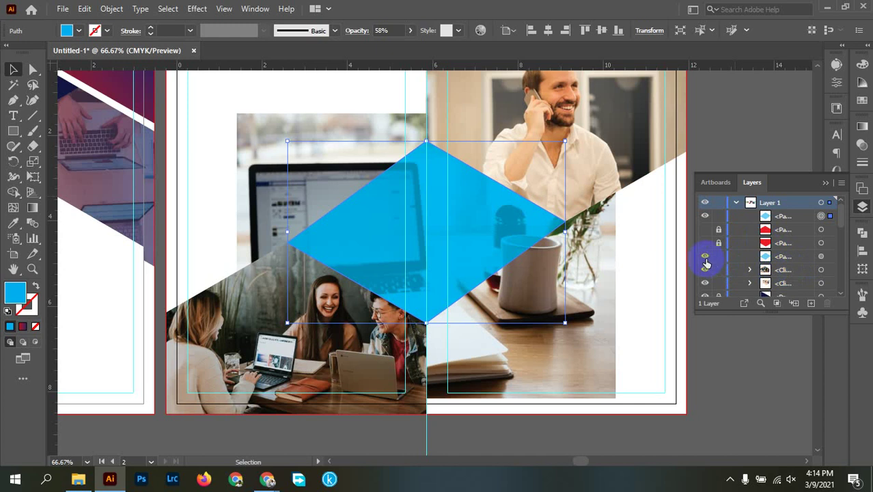
click(718, 215)
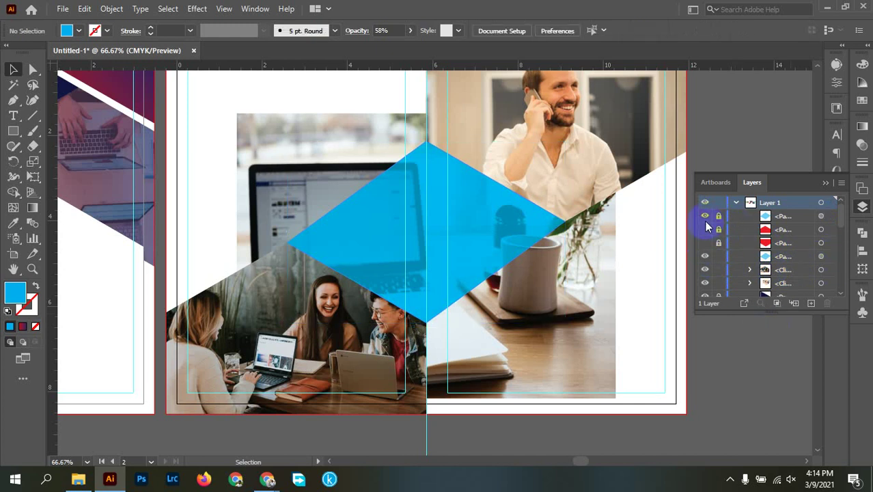
click(704, 216)
click(863, 206)
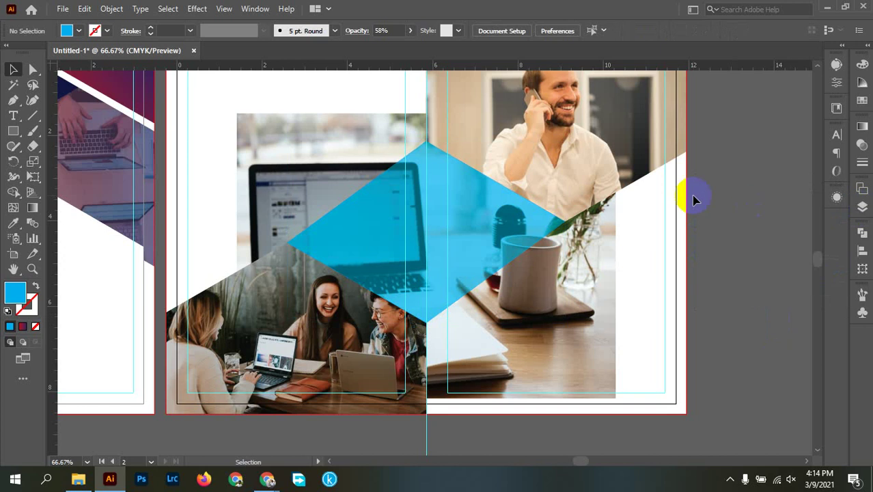
Clip the laptop and coffee mug photo to the visible cyan diamond with a clipping mask.
click(394, 228)
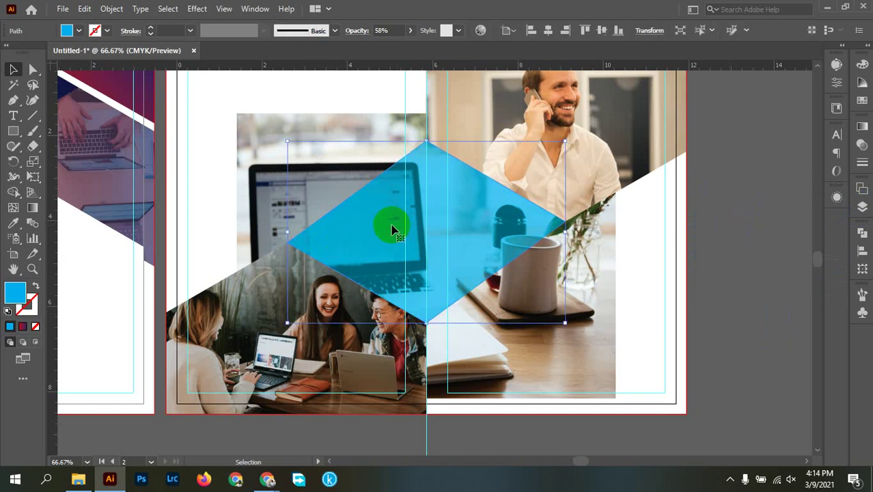
shift+click(267, 158)
right_click(259, 148)
click(345, 280)
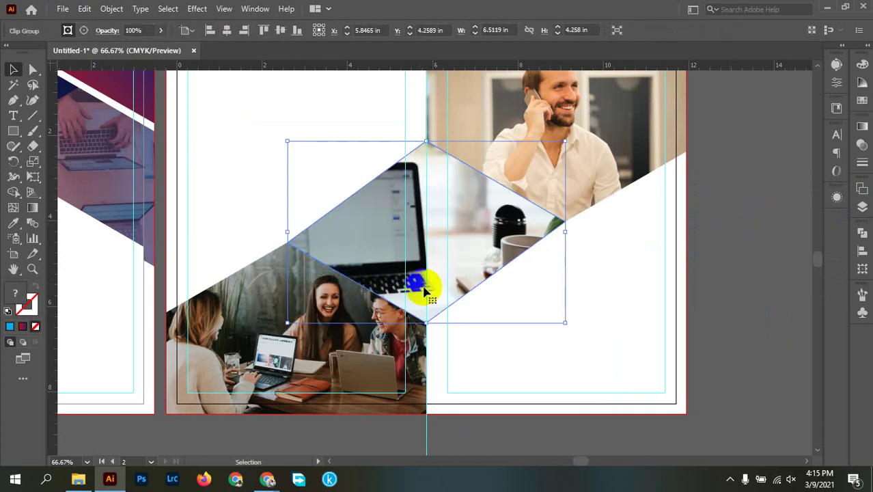
Show and unlock the hidden top cyan diamond and the two red hexagon overlays on the inside spread.
click(862, 207)
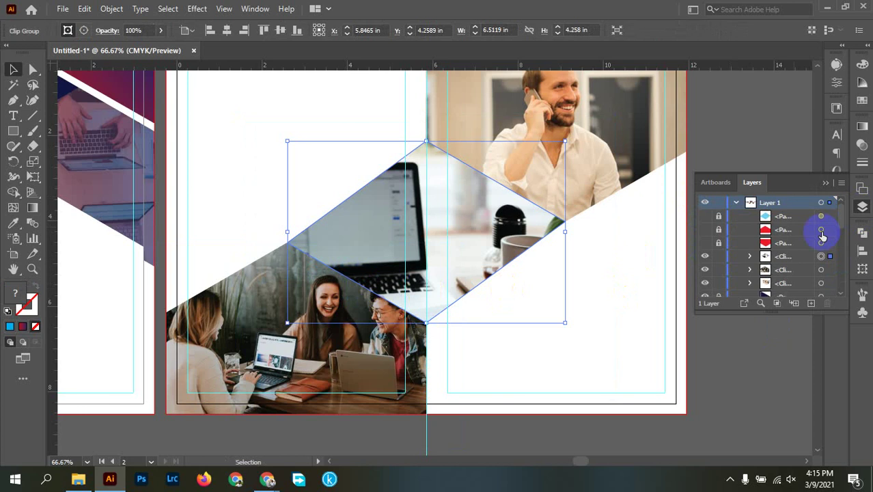
click(705, 217)
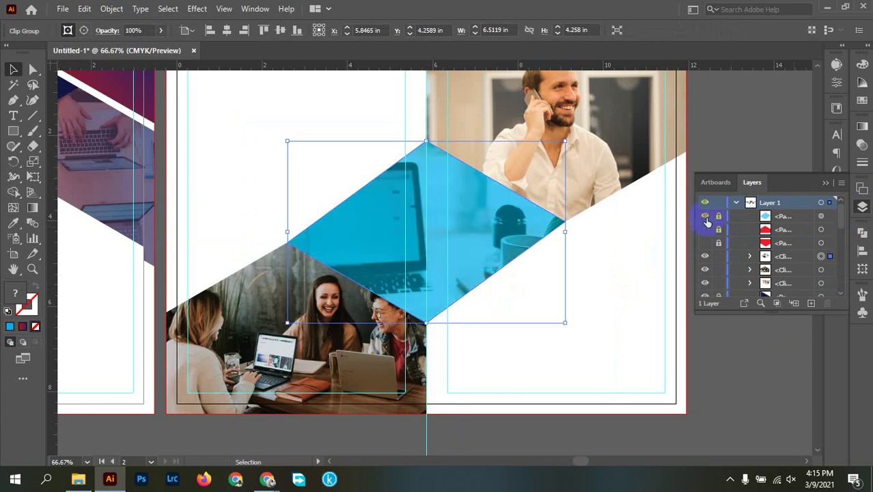
click(706, 216)
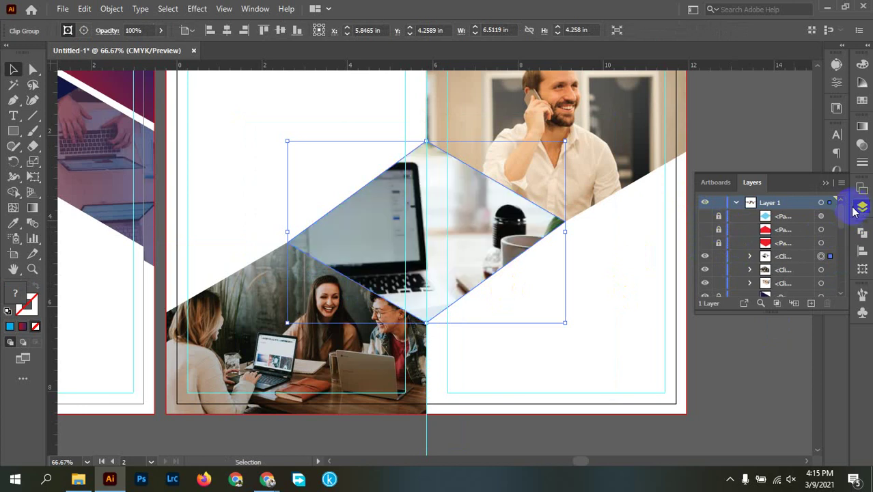
click(704, 217)
click(704, 230)
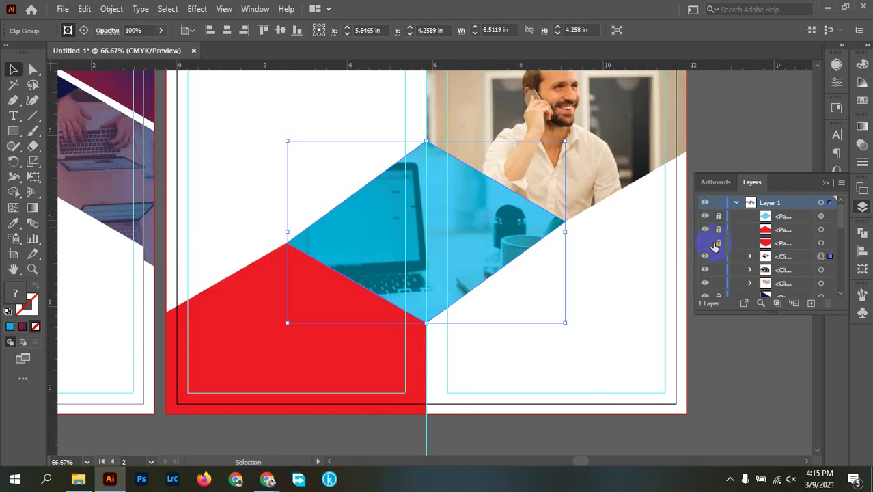
click(713, 244)
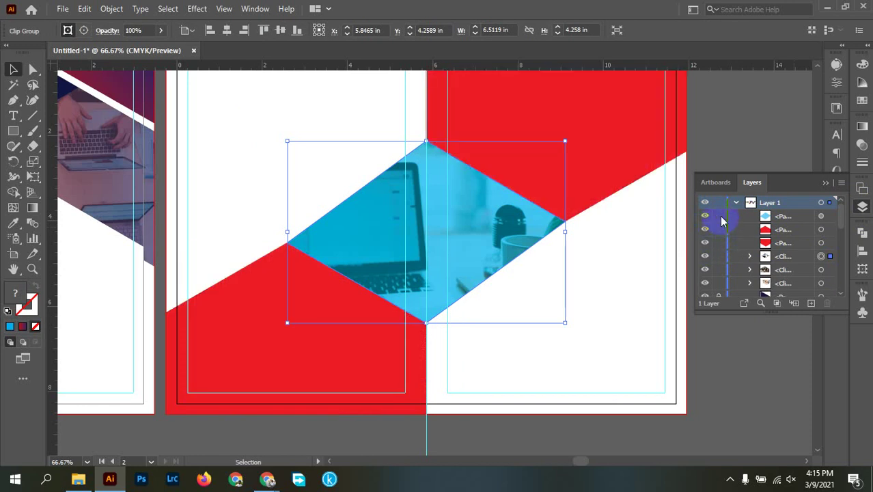
click(862, 205)
click(750, 203)
Lower the opacity of the cyan diamond overlay to 33%.
key(ctrl+minus)
key(ctrl+minus)
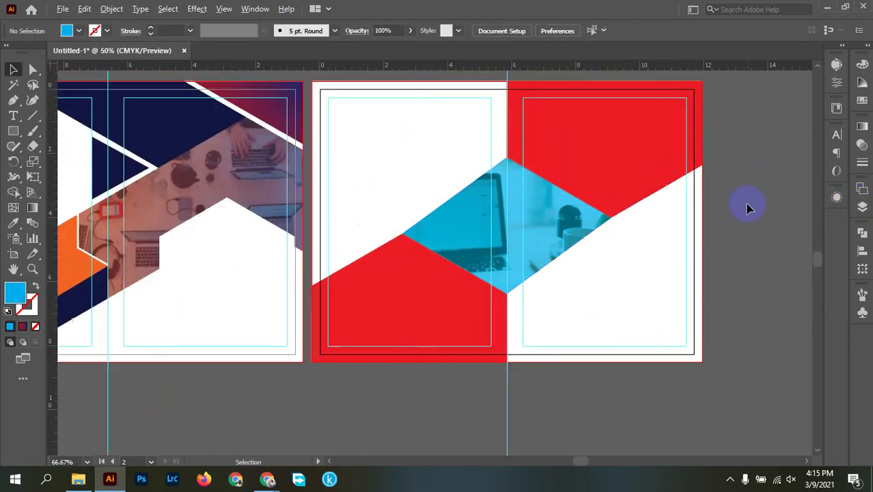
click(592, 278)
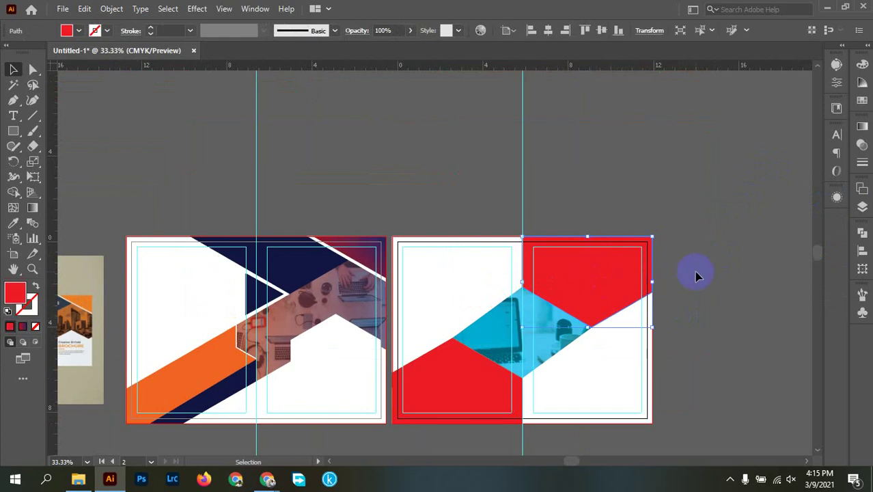
scroll(697, 273, up, 1)
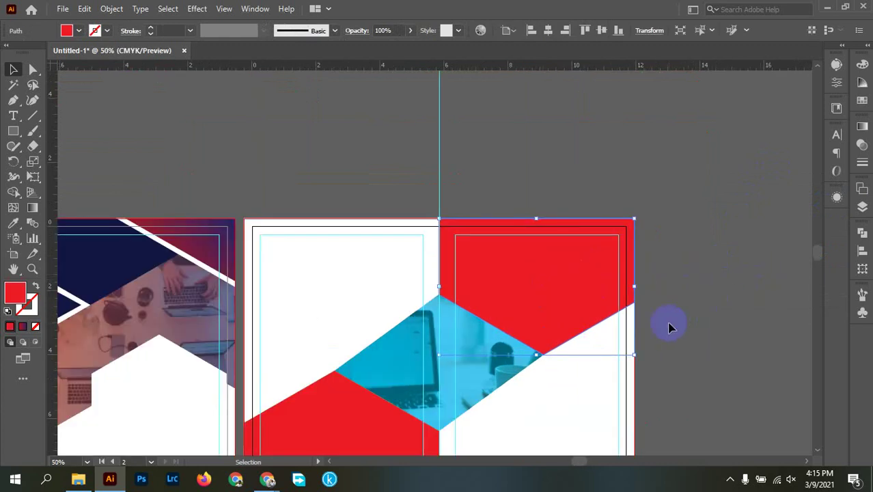
click(317, 411)
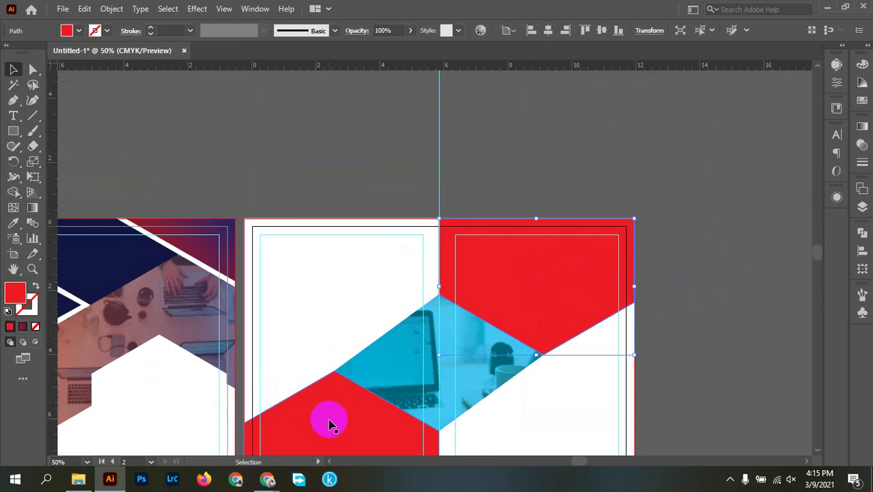
click(446, 383)
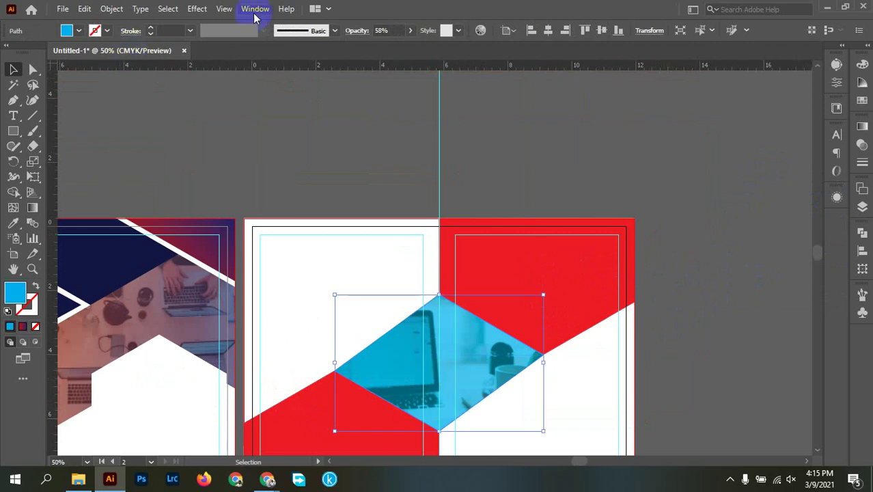
click(409, 30)
drag(388, 48, 376, 49)
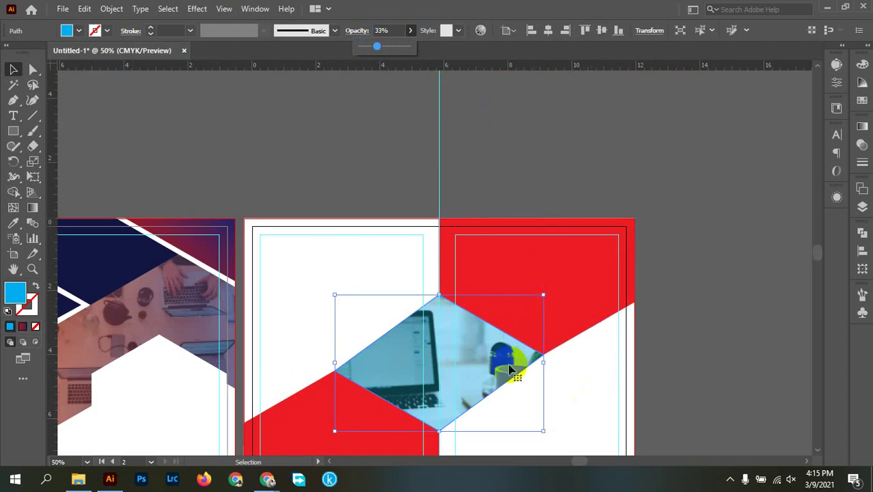
Undo the diamond's opacity change, the showing and unlocking of the overlays, and the laptop photo's clipping mask.
key(ctrl)
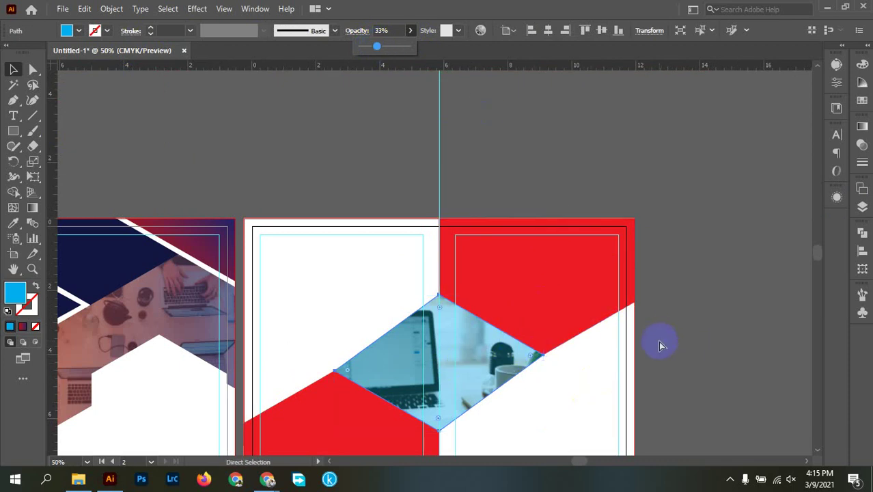
ctrl+click(705, 241)
key(ctrl+z)
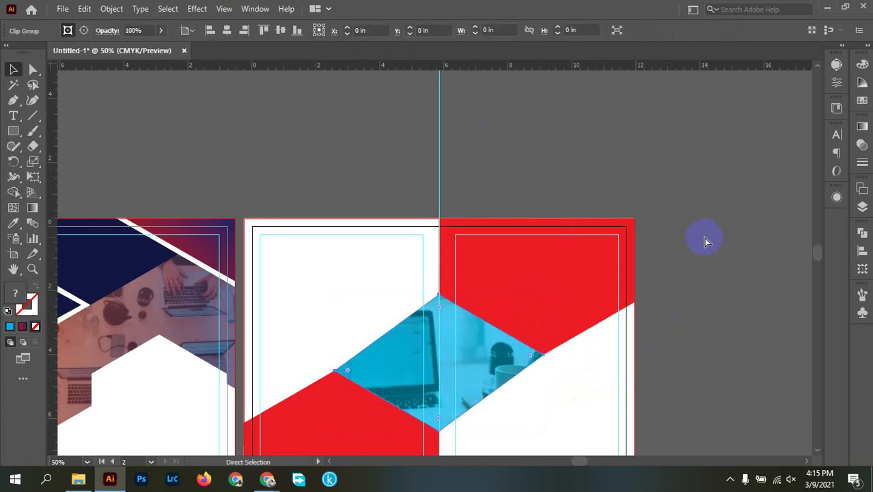
key(ctrl+z)
key(ctrl+z)
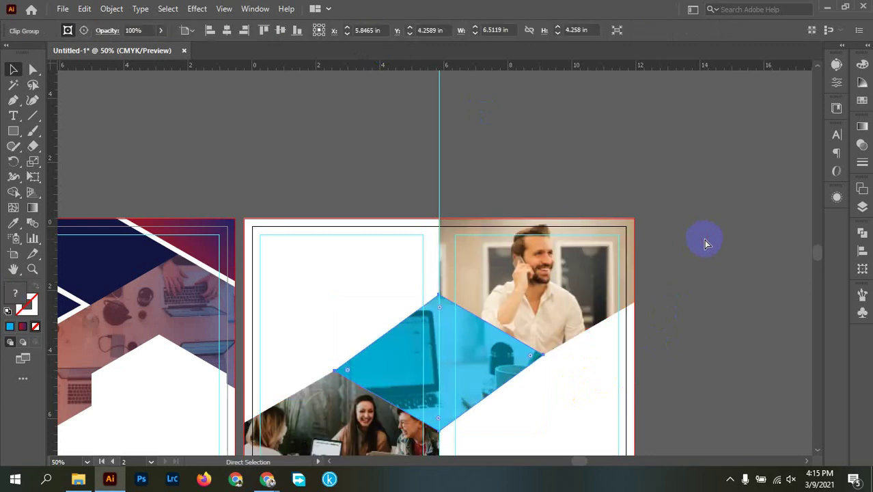
key(ctrl+z)
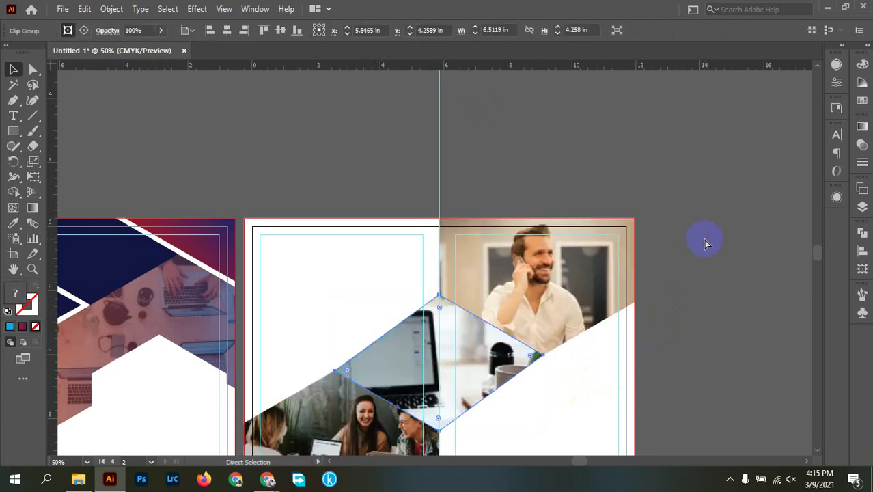
key(ctrl+shift+z)
key(ctrl+z)
key(ctrl+z)
Scale the laptop and mug photo down slightly about its center and move it off the inside spread onto the pasteboard.
drag(668, 327, 585, 213)
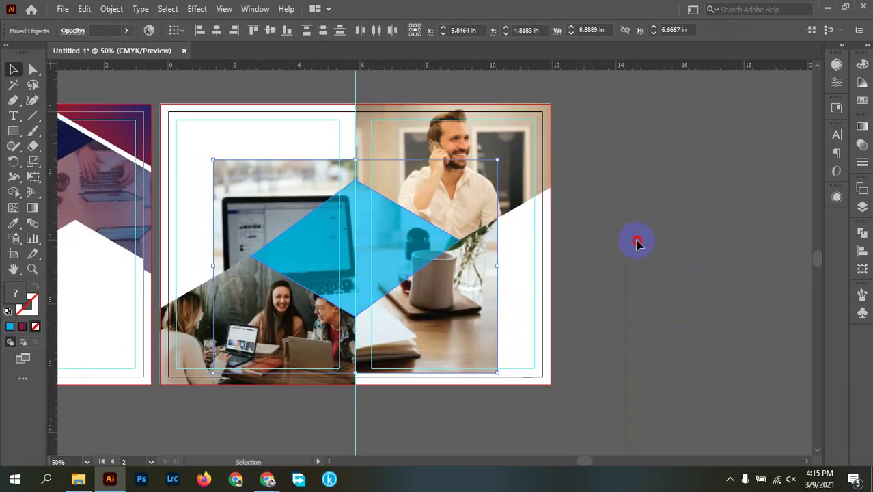
click(635, 242)
mouse_move(451, 339)
mouse_down()
mouse_move(488, 335)
mouse_move(461, 336)
mouse_up()
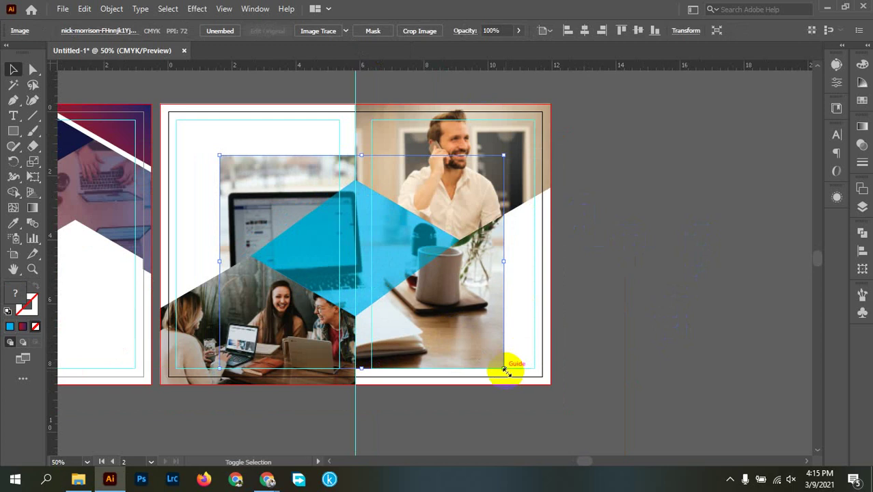
drag(503, 369, 484, 355)
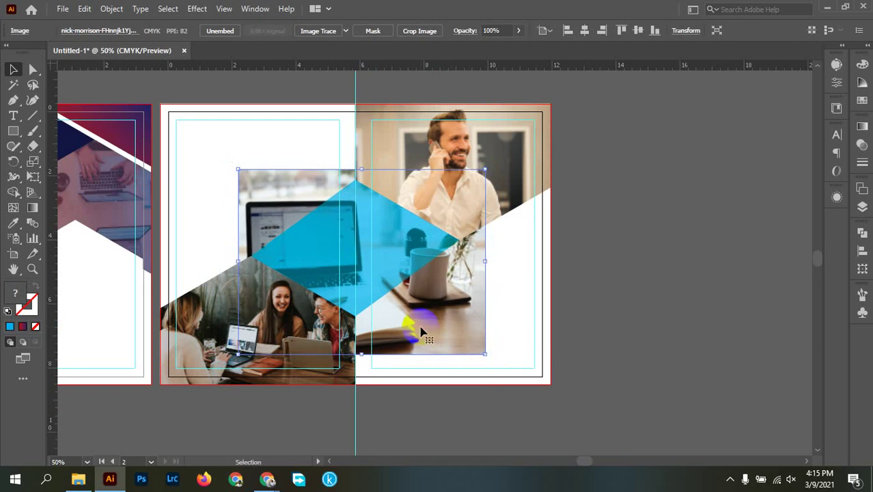
drag(421, 333, 724, 359)
scroll(610, 352, down, 2)
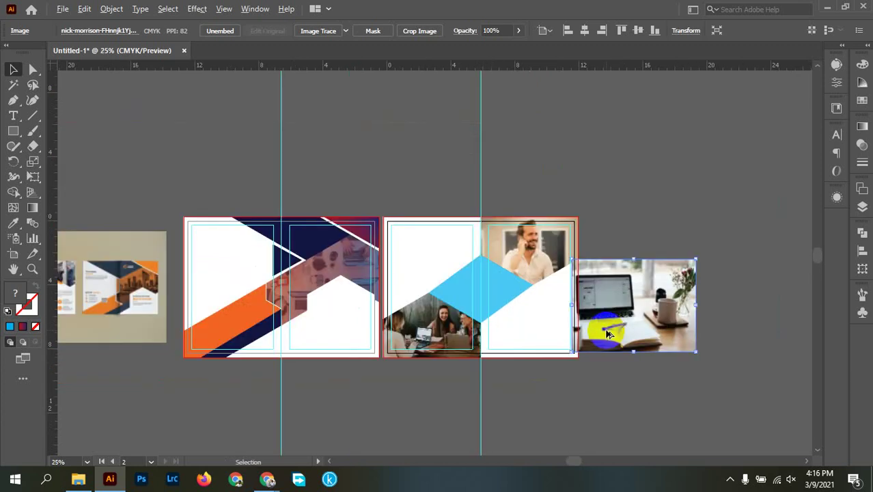
Scale the visible cyan diamond down proportionally about its center, leaving a white gap between it and the hexagon photos.
drag(493, 359, 399, 364)
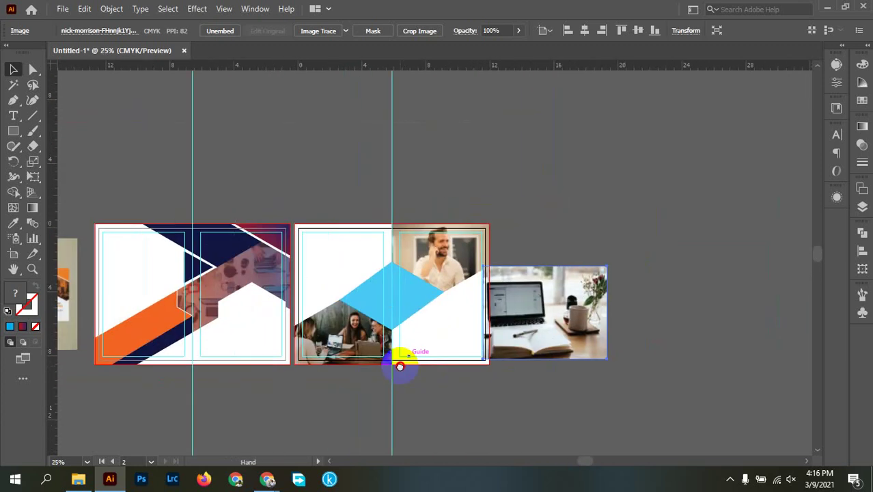
scroll(432, 316, up, 1)
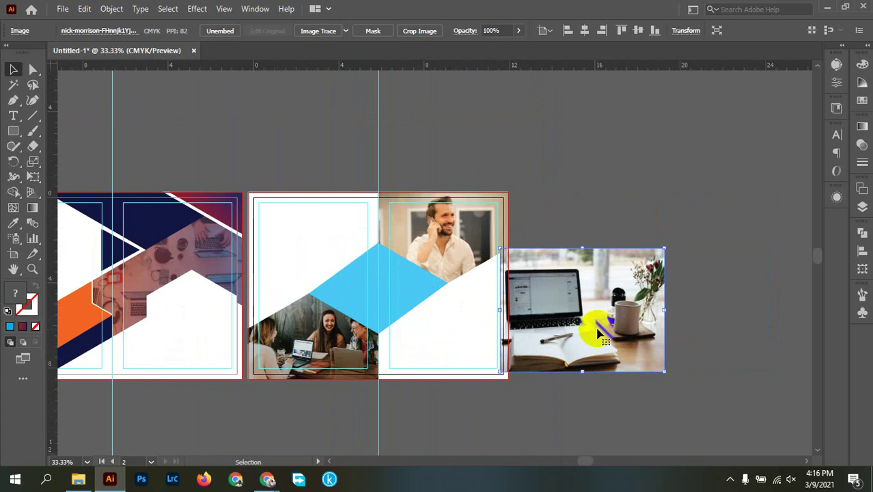
drag(402, 339, 557, 322)
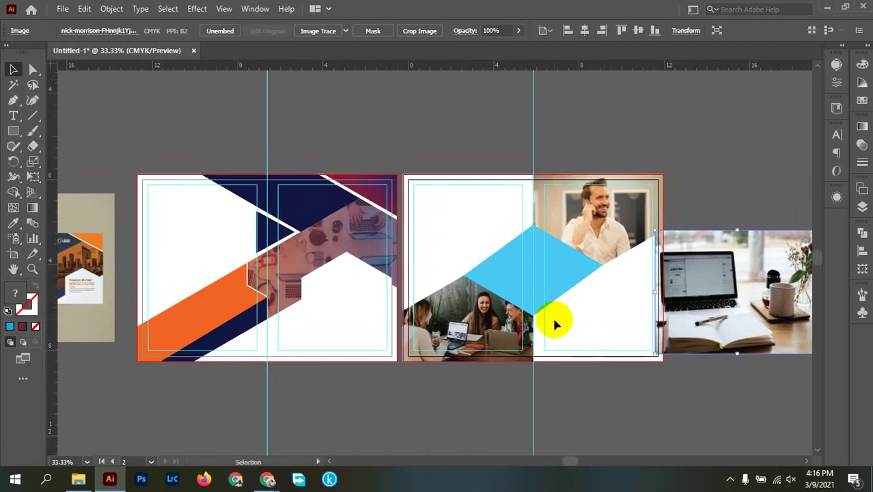
scroll(554, 321, up, 1)
click(559, 267)
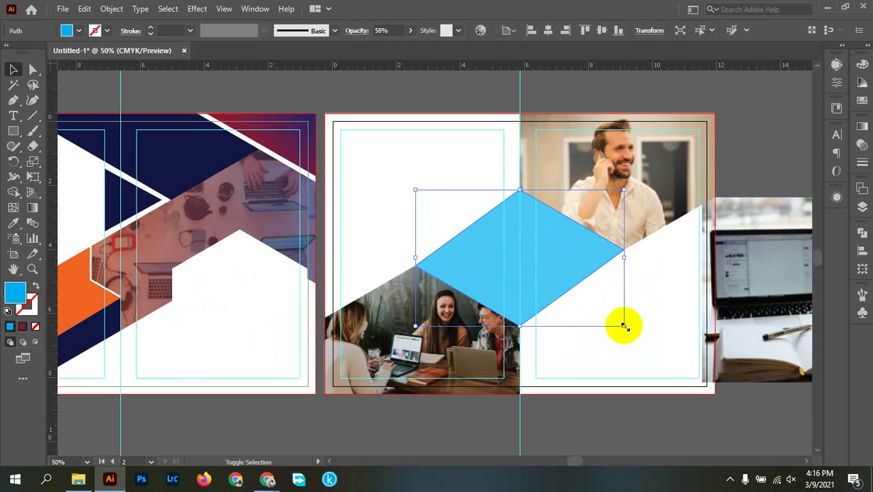
drag(624, 326, 607, 317)
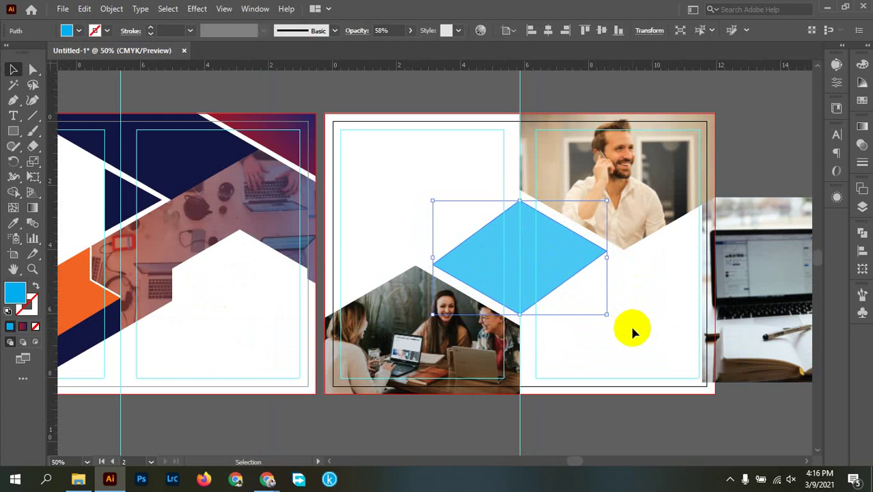
click(626, 320)
Move the laptop and mug photo farther away from the inside spread, into the empty pasteboard area beyond its upper right corner.
key(ctrl+minus)
drag(639, 343, 606, 332)
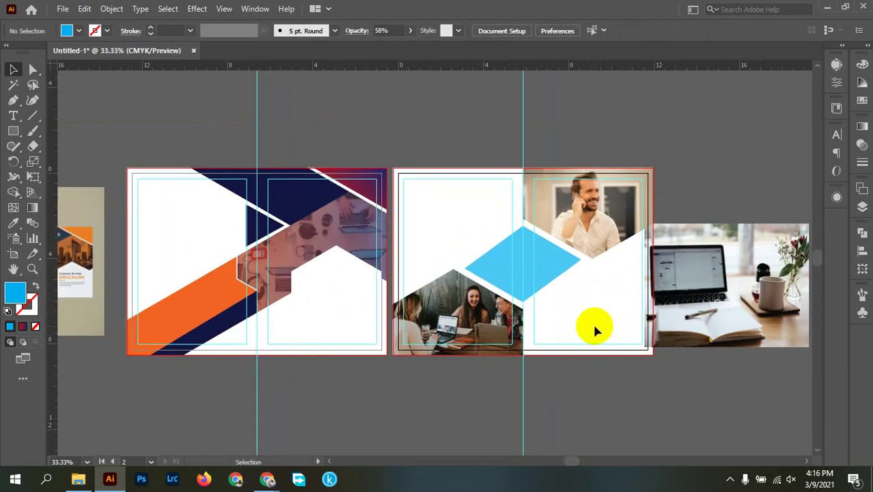
drag(728, 316, 541, 335)
key(ctrl+minus)
scroll(660, 328, down, 1)
scroll(608, 327, up, 1)
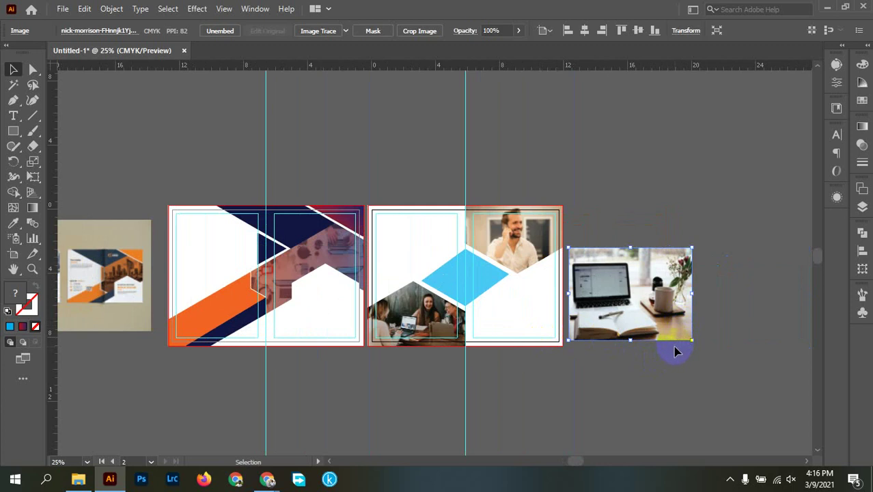
drag(640, 336, 695, 263)
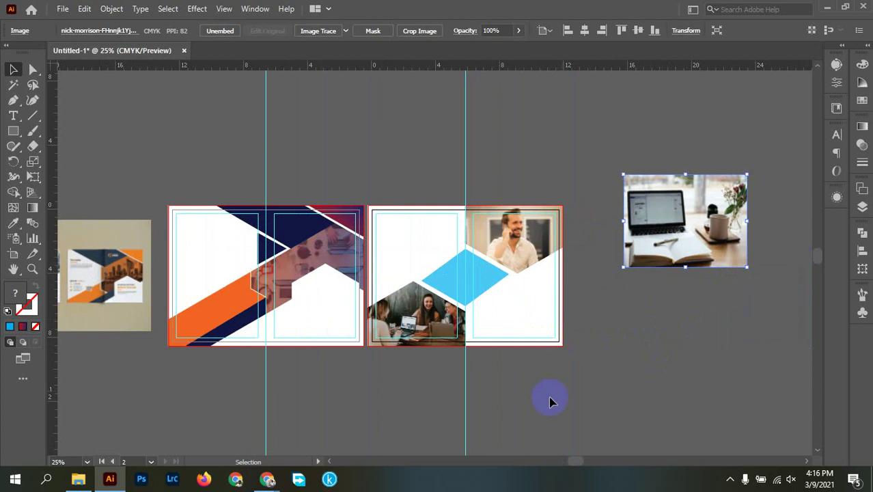
Show and unlock the two hidden red hexagon overlays, keeping the top cyan diamond hidden.
scroll(362, 301, up, 1)
scroll(601, 311, up, 1)
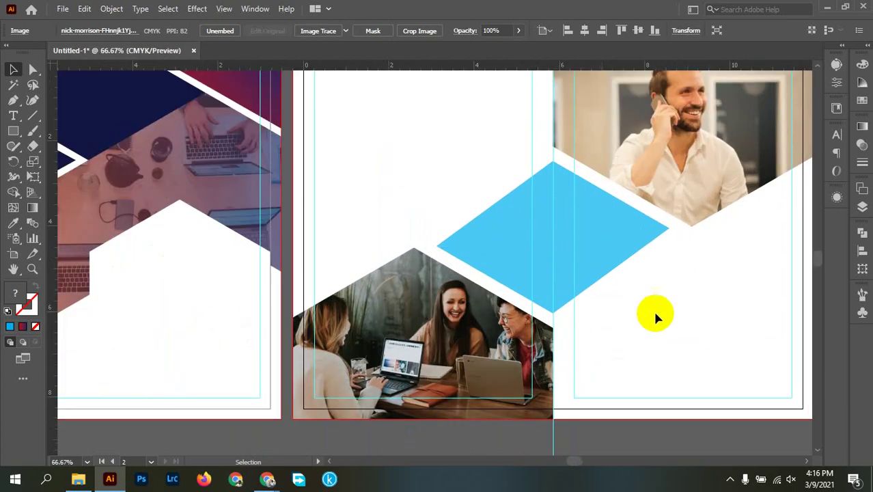
scroll(665, 320, down, 2)
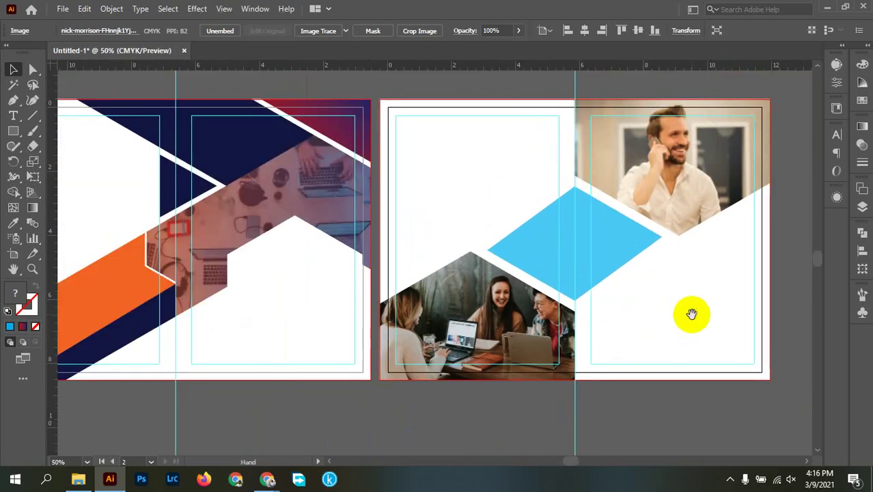
drag(688, 311, 637, 373)
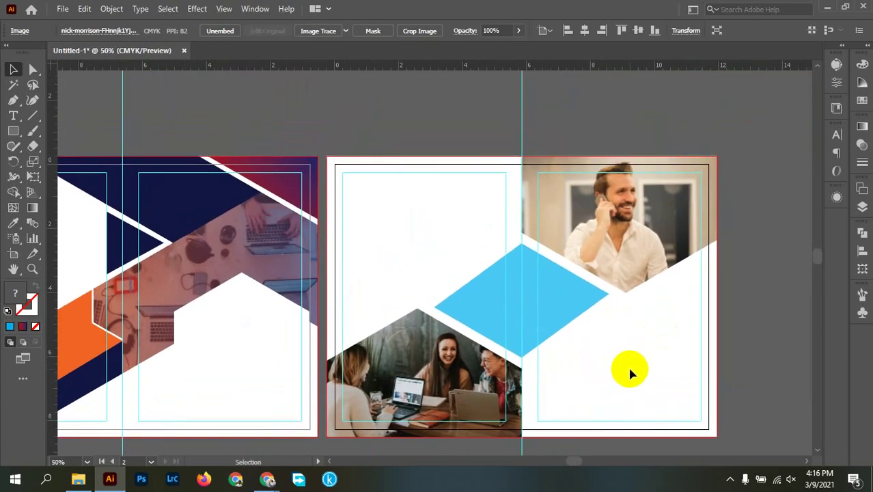
click(863, 209)
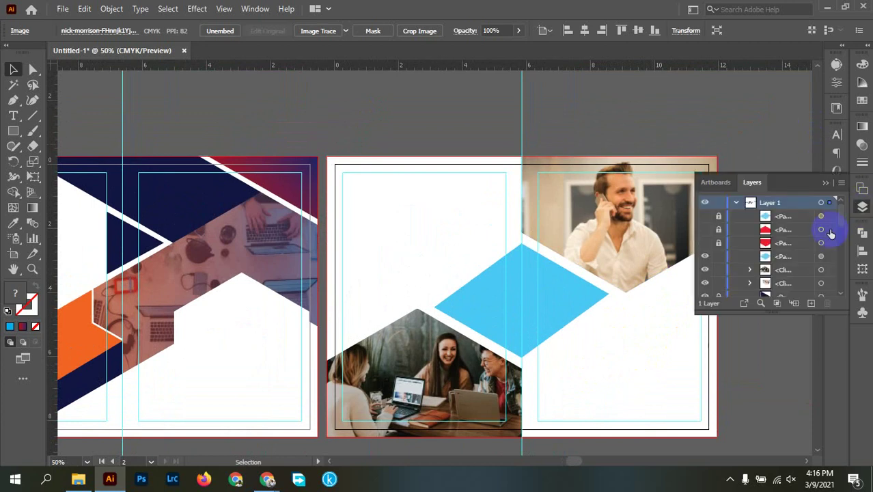
click(704, 231)
click(706, 242)
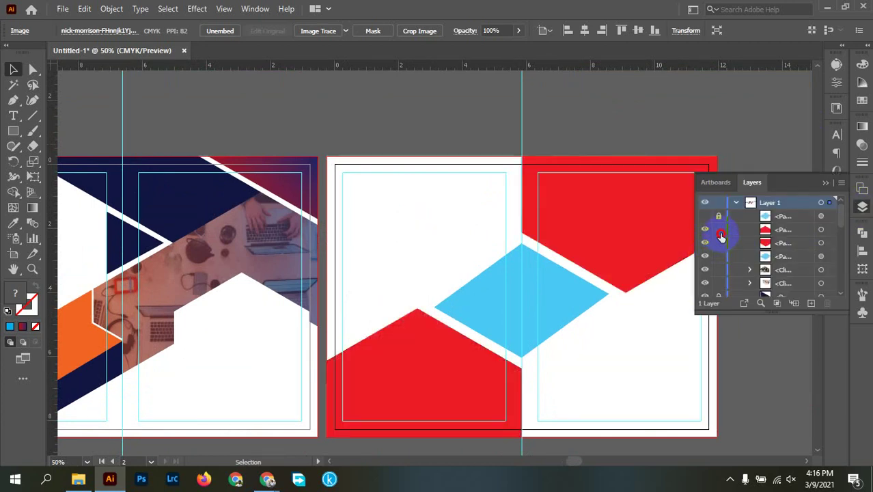
click(861, 205)
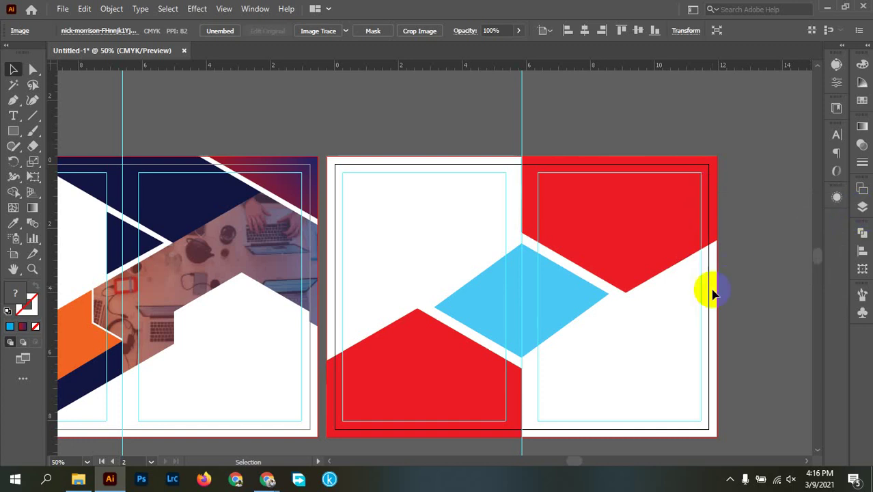
click(775, 258)
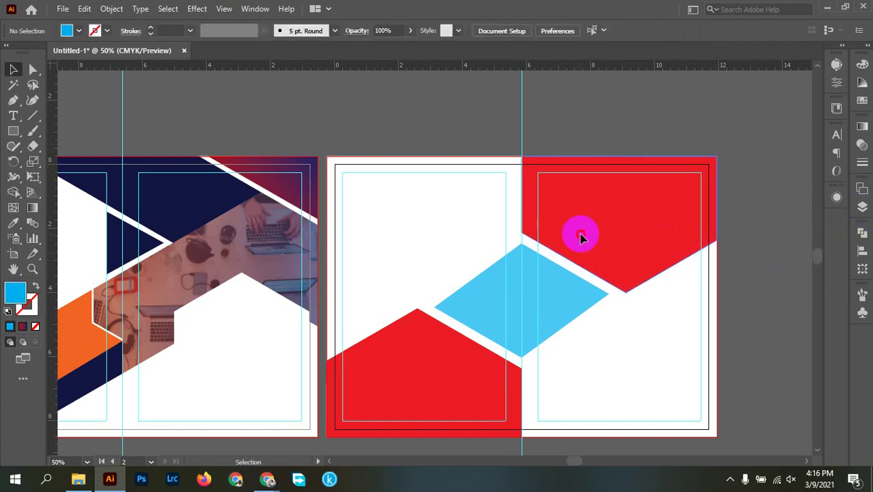
click(654, 271)
shift+click(395, 412)
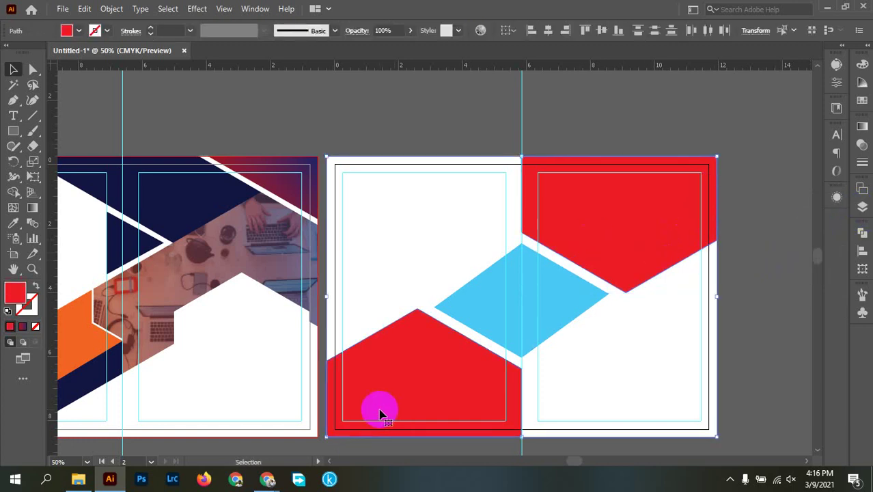
click(111, 9)
mouse_move(171, 311)
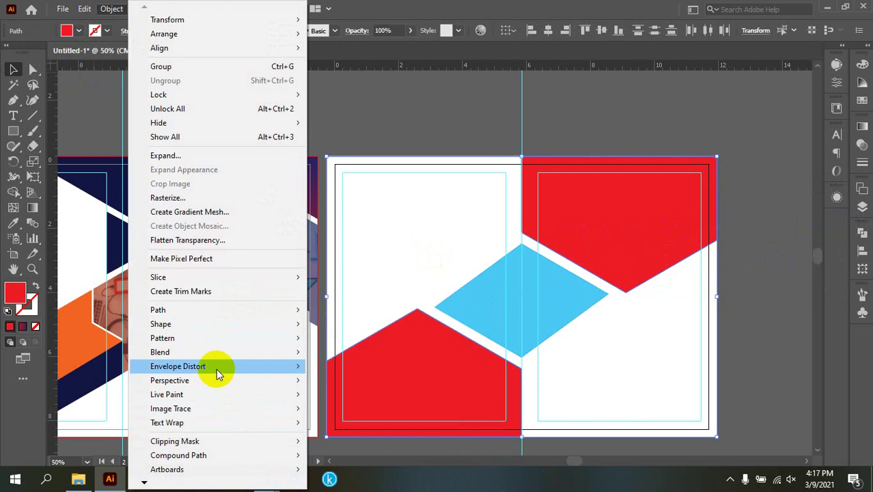
mouse_move(217, 368)
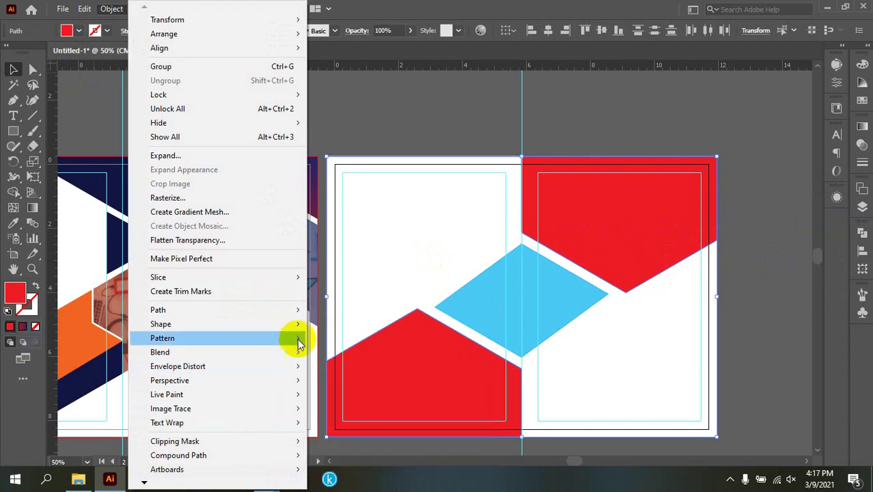
mouse_move(278, 307)
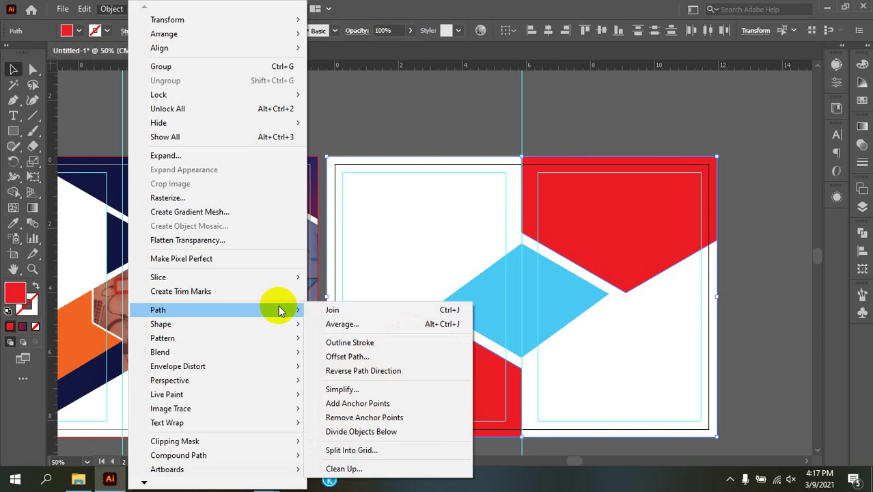
click(419, 347)
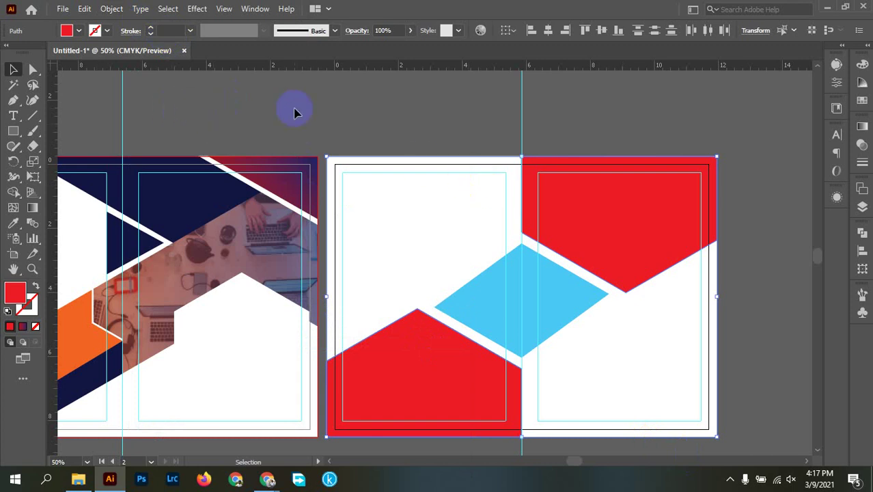
Give the two red hexagons on the inside spread a navy blue outline with a stroke weight of 20 pt.
click(619, 141)
click(607, 189)
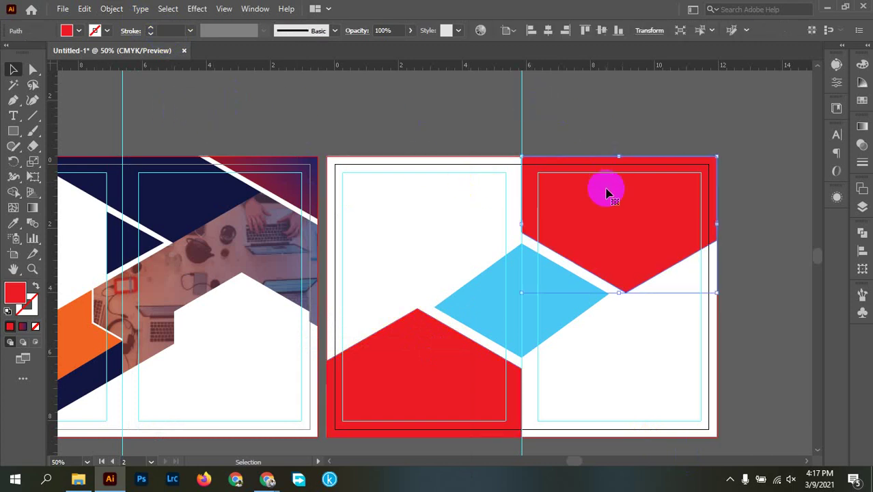
shift+click(418, 349)
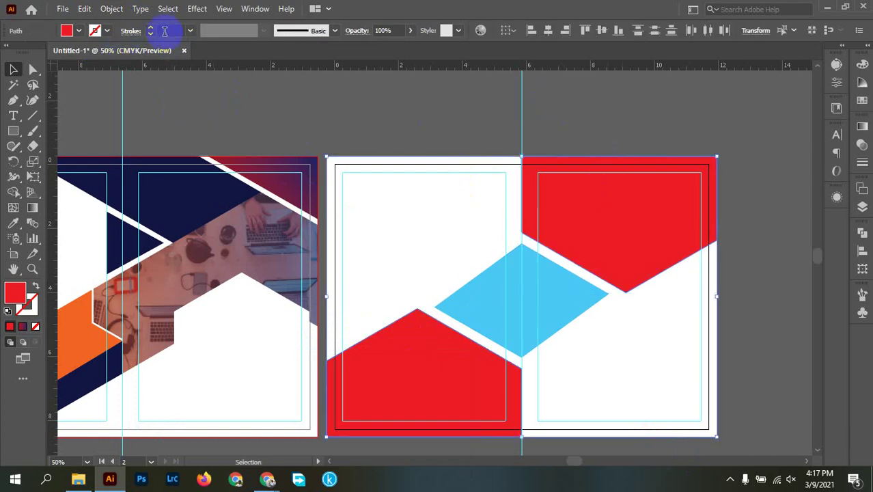
scroll(173, 30, up, 11)
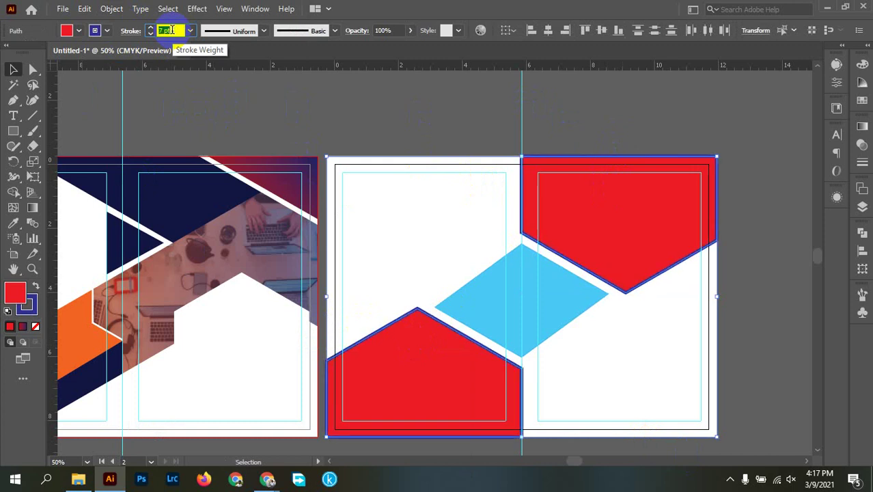
scroll(173, 30, up, 4)
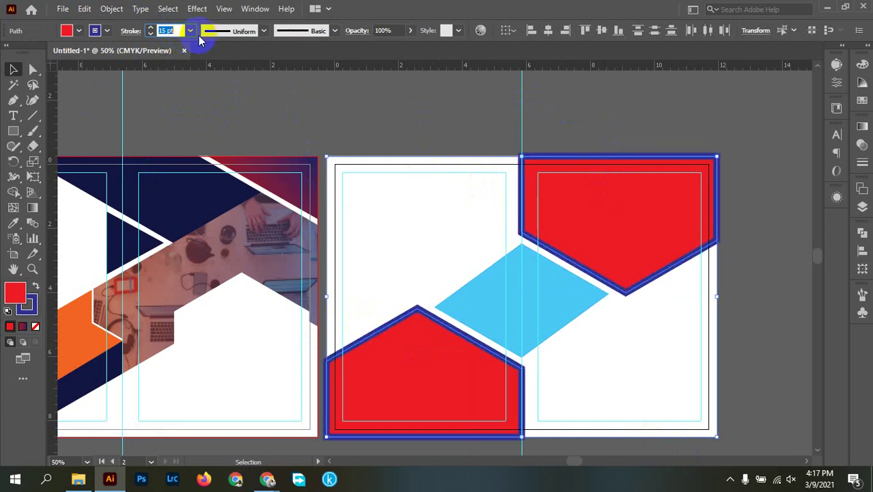
click(190, 31)
click(207, 285)
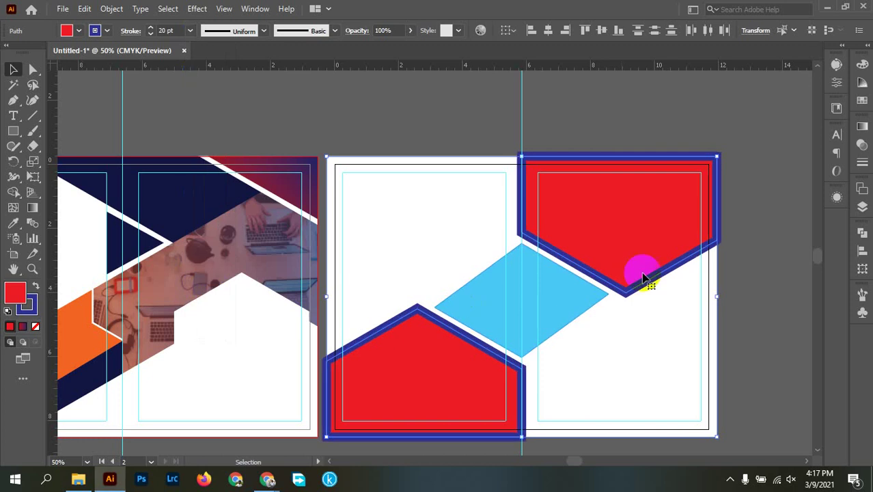
click(756, 171)
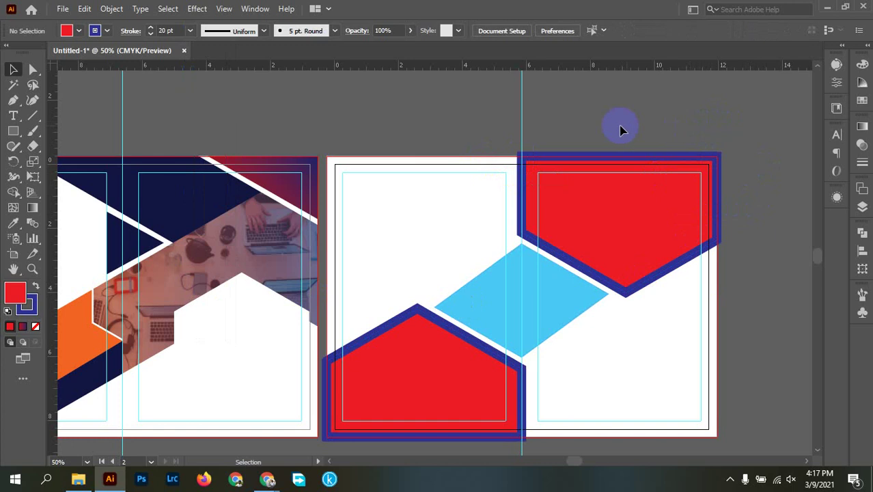
Expand both outlined hexagons into separate fill and stroke shapes and ungroup them.
click(621, 203)
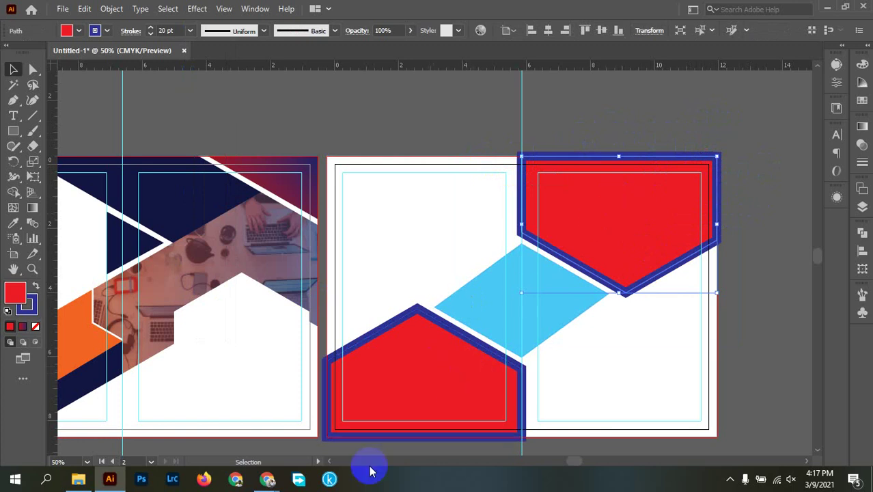
shift+click(399, 374)
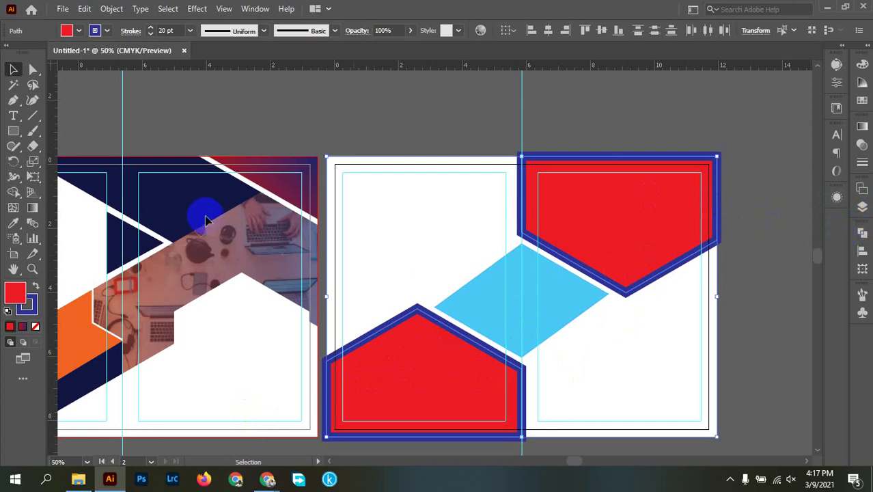
click(113, 12)
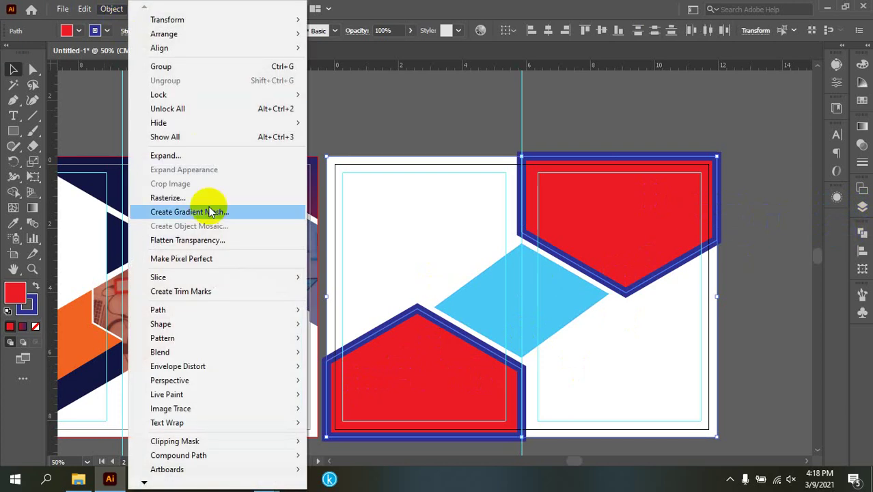
click(194, 151)
click(619, 408)
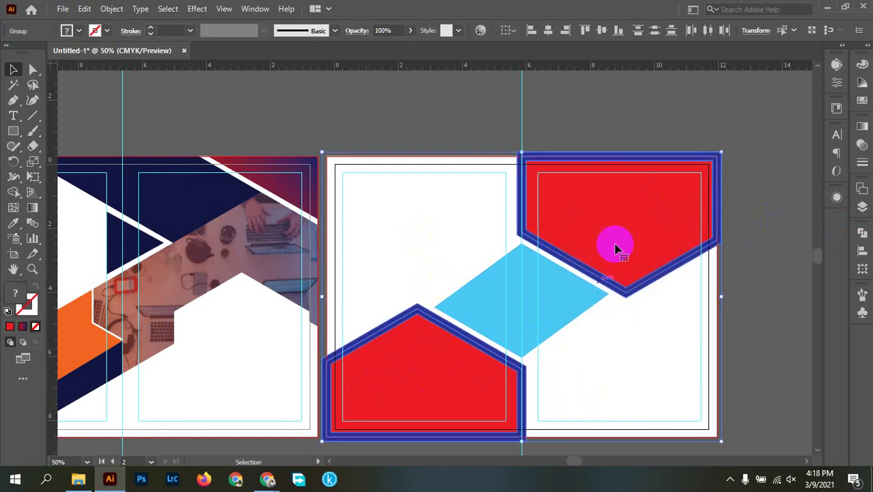
right_click(624, 249)
click(662, 348)
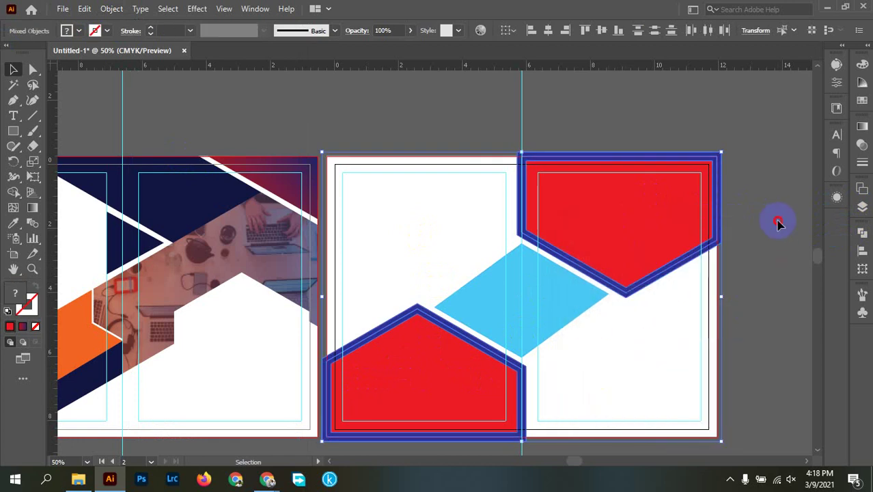
Lower the opacity of the two red hexagon fills to 43% over their photos.
click(649, 217)
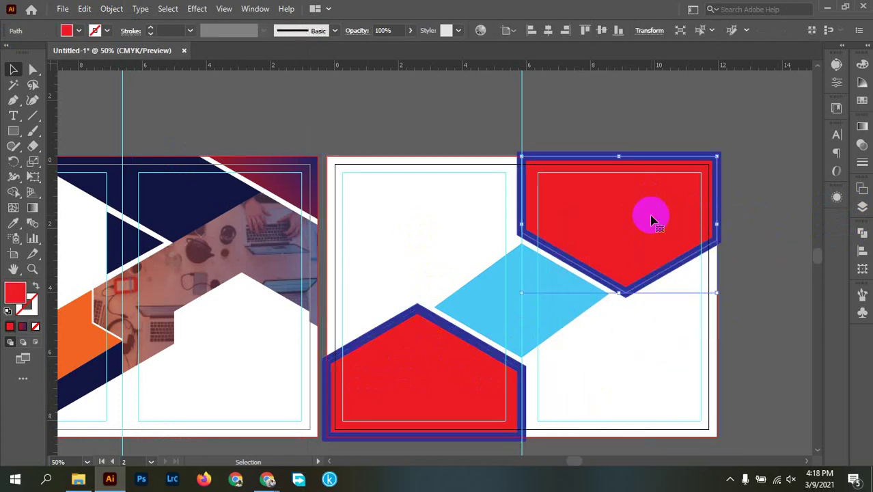
shift+click(410, 375)
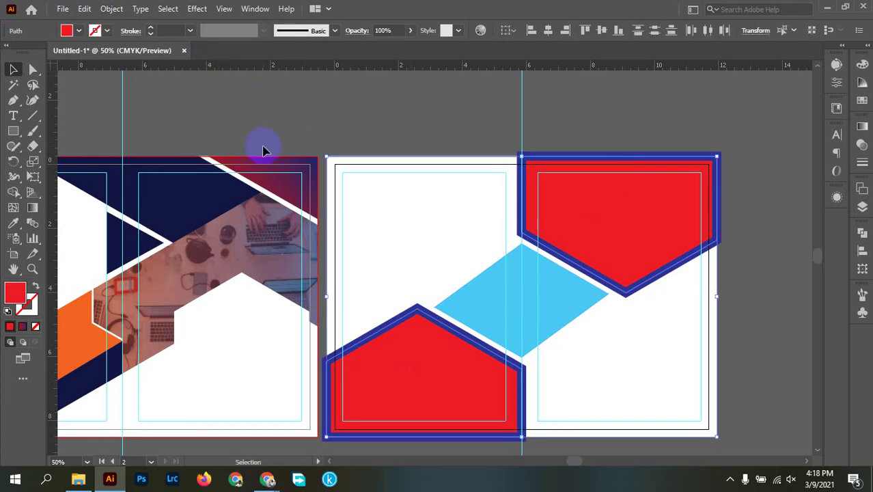
click(410, 32)
drag(406, 46, 375, 49)
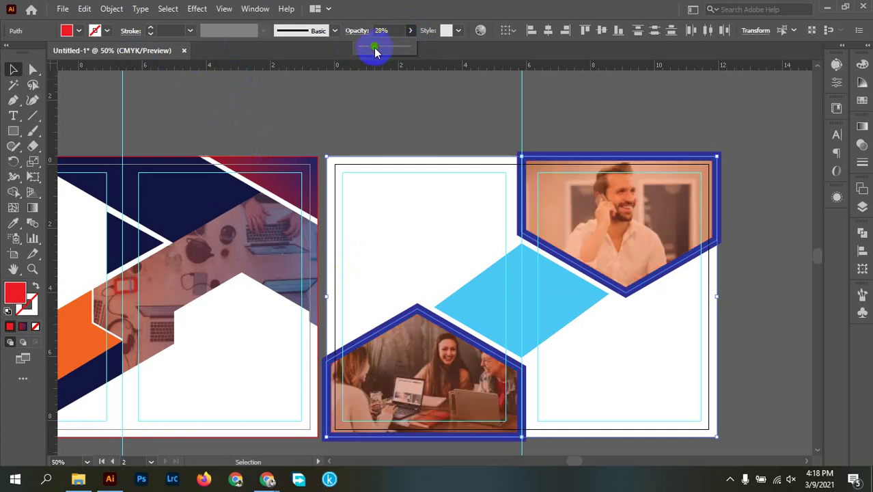
drag(381, 52, 381, 49)
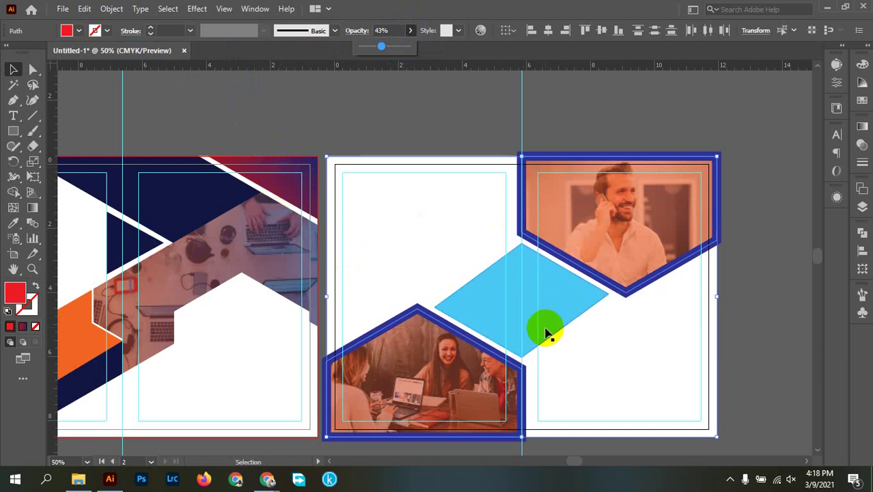
click(309, 113)
Copy the translucent red-to-navy gradient from the cover's photo overlay onto both hexagon fills with the Eyedropper.
click(657, 229)
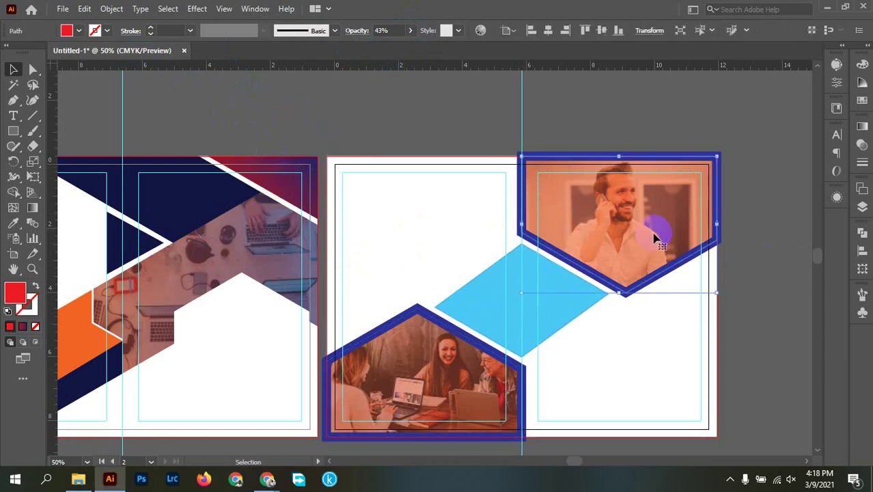
shift+click(419, 378)
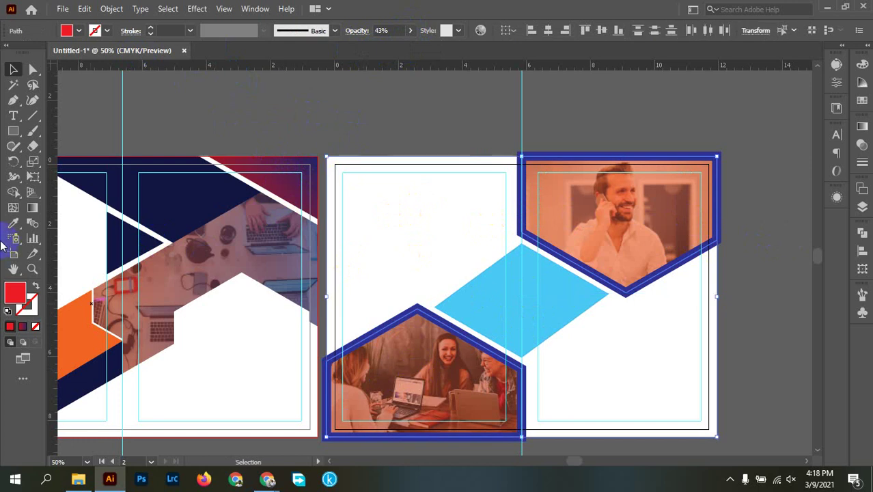
click(14, 225)
click(271, 236)
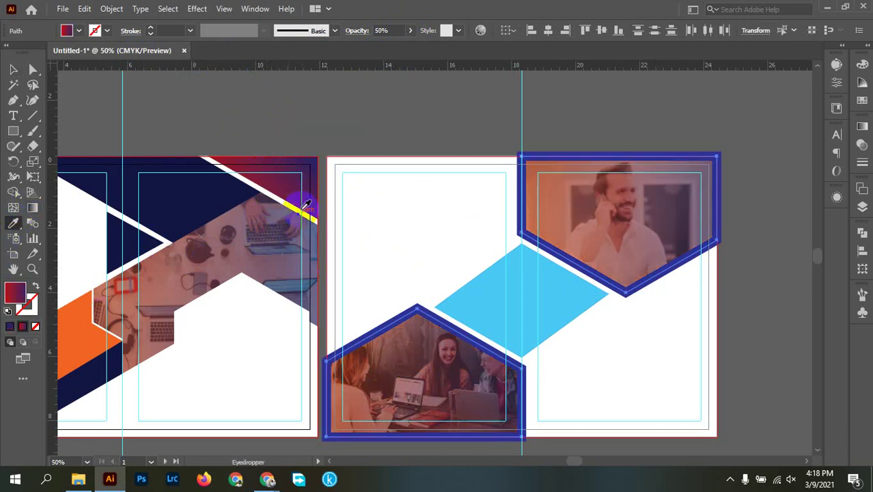
click(292, 179)
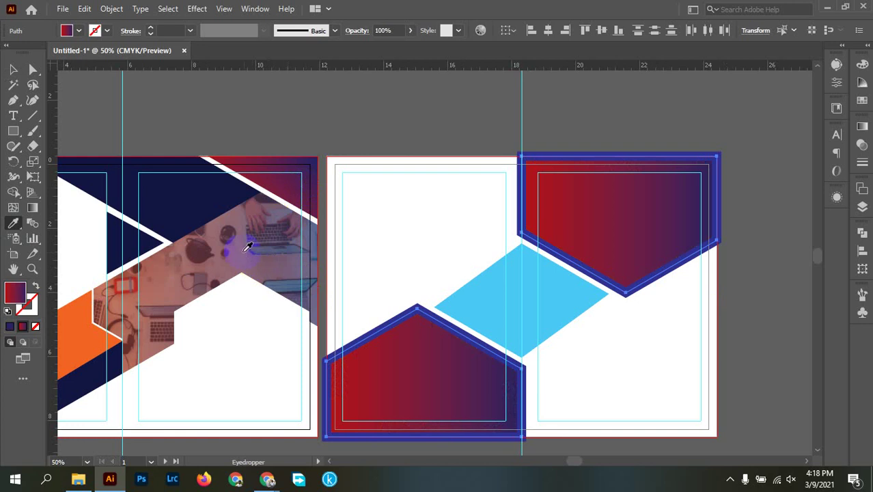
click(243, 247)
key(v)
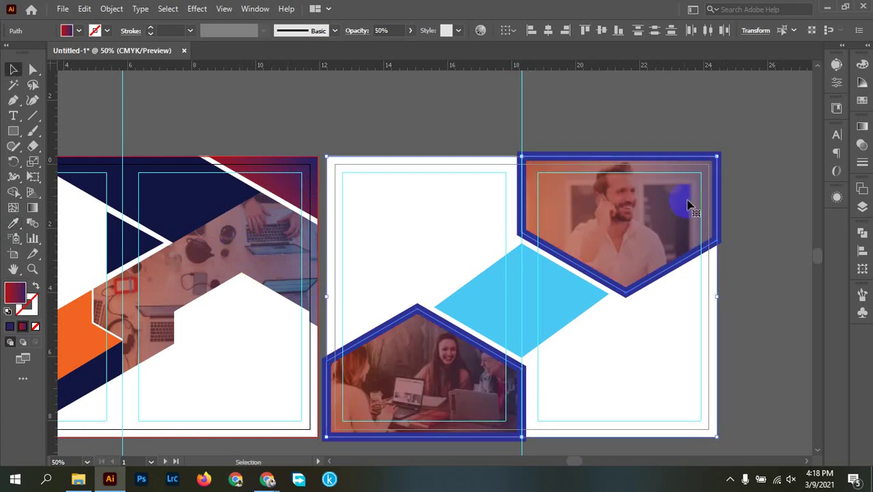
click(721, 121)
Run the upper hexagon overlay's gradient diagonally toward its upper right corner, and try the opposite diagonal across the lower hexagon.
click(642, 236)
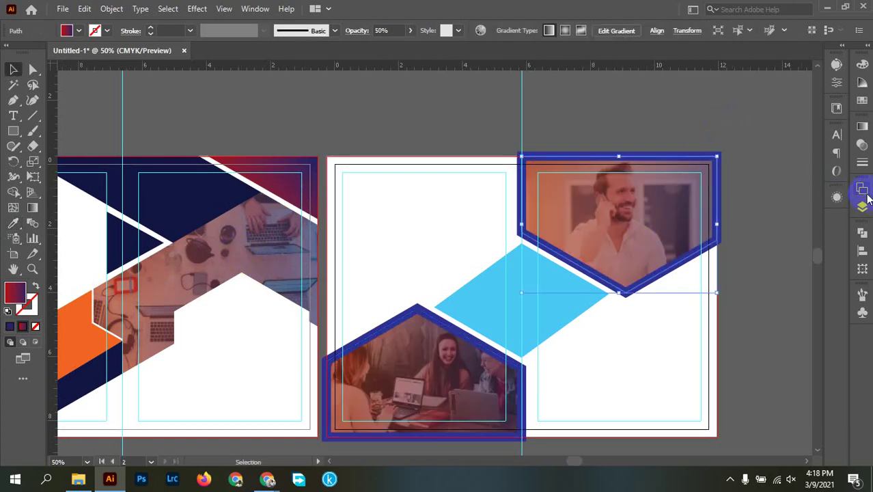
click(32, 208)
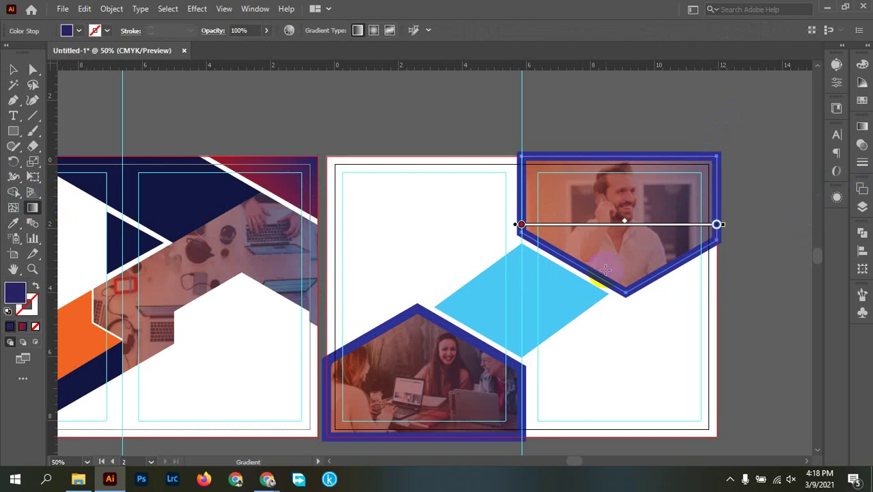
drag(565, 271, 715, 165)
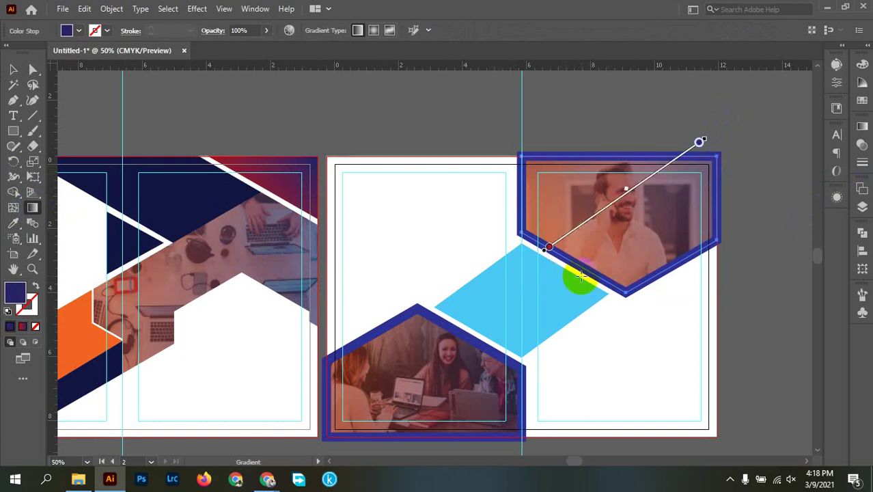
mouse_move(476, 337)
mouse_down()
mouse_move(335, 415)
mouse_move(331, 435)
mouse_move(312, 432)
mouse_up()
click(13, 69)
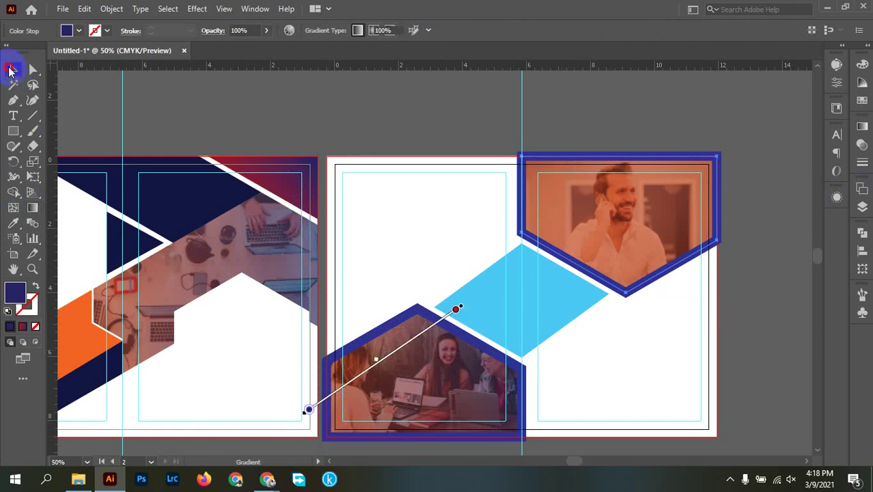
Redraw the linear gradient on the man's photo overlay diagonally, with red at the lower left and dark blue at the upper right.
click(690, 232)
click(778, 231)
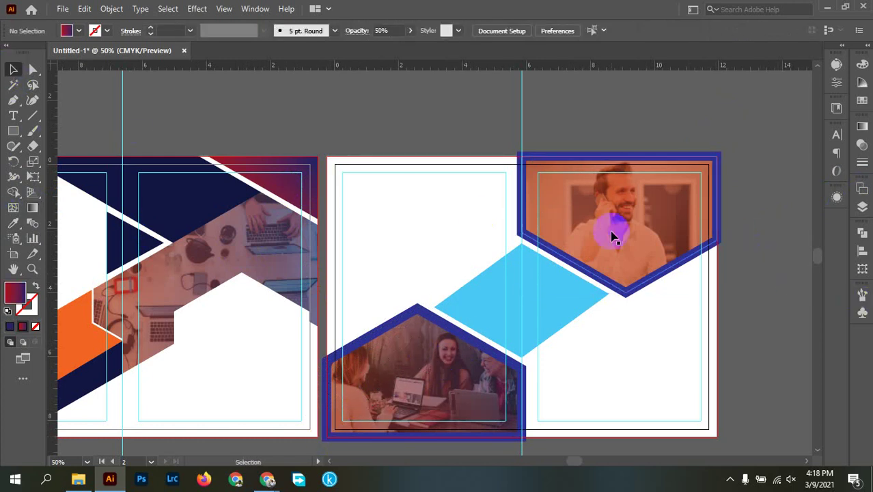
click(591, 203)
click(33, 208)
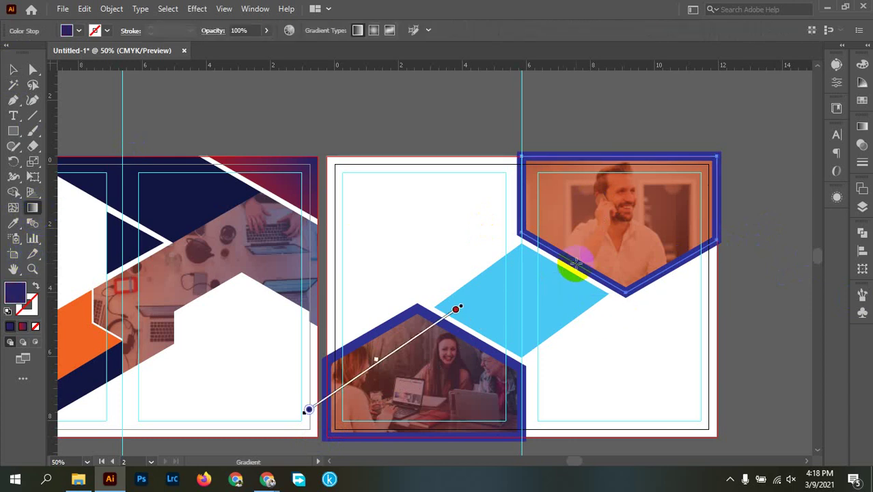
drag(575, 264, 728, 194)
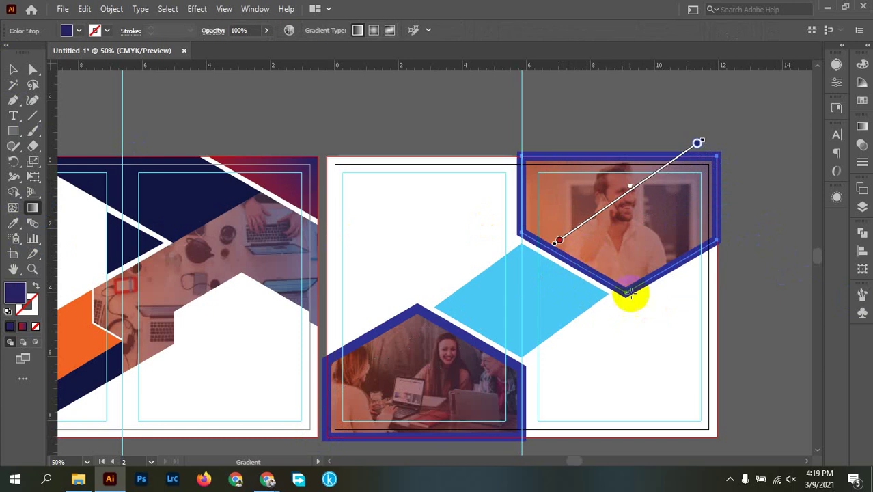
drag(601, 292, 715, 158)
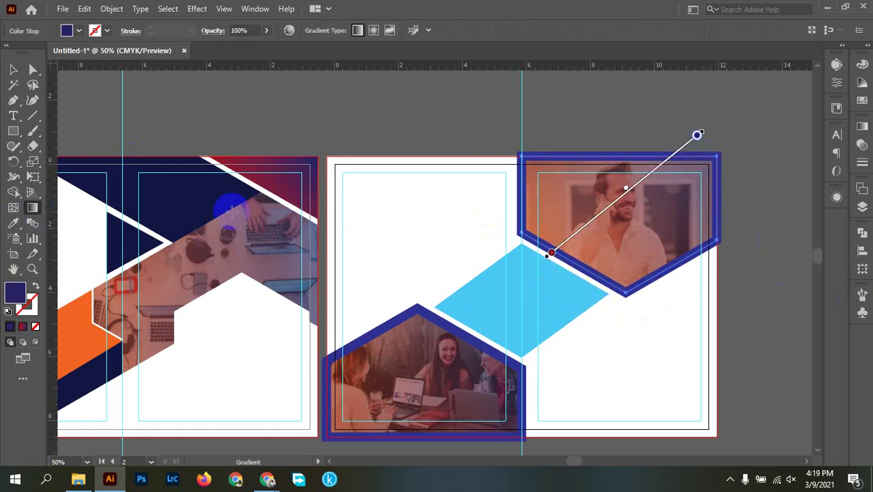
Redraw the gradient on the meeting photo's overlay diagonally, from red at its upper right to dark blue at its lower left.
click(13, 69)
click(452, 404)
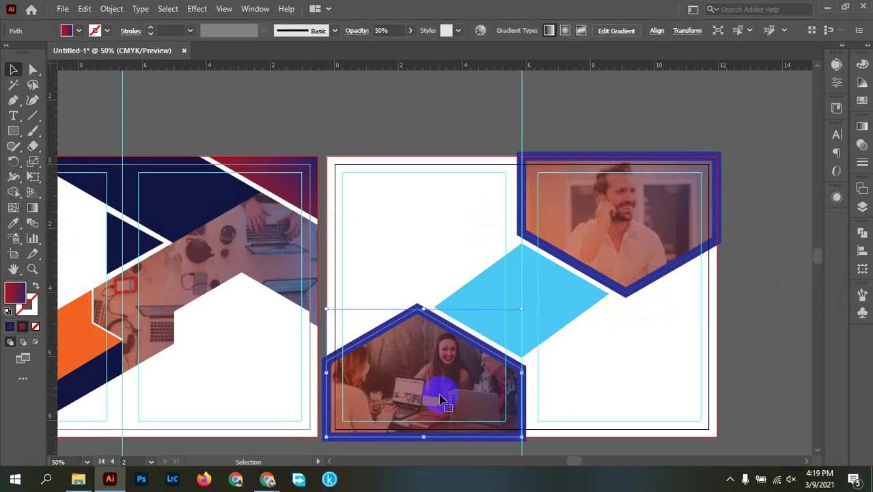
click(32, 207)
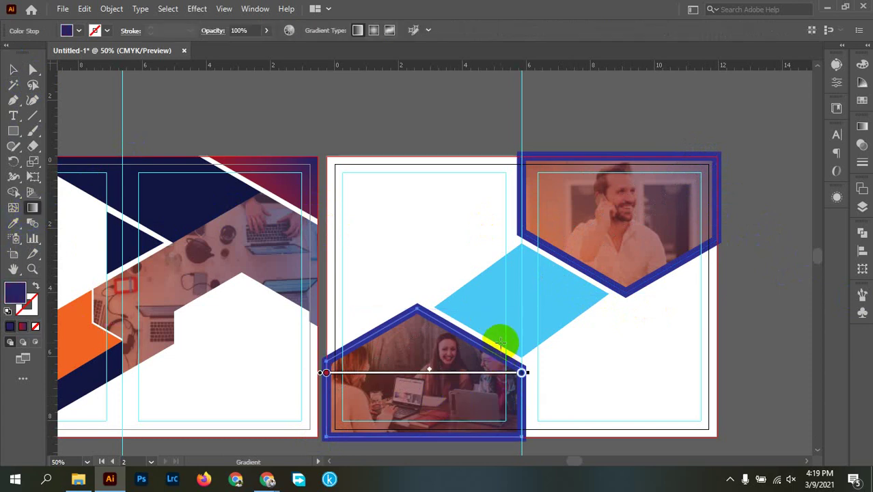
mouse_move(475, 337)
mouse_down()
mouse_move(361, 429)
mouse_move(307, 425)
mouse_move(336, 452)
mouse_up()
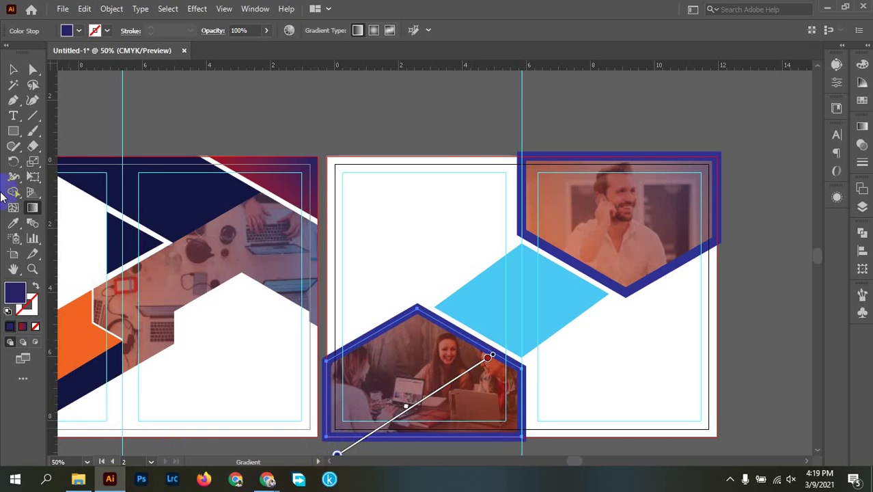
click(13, 69)
click(445, 127)
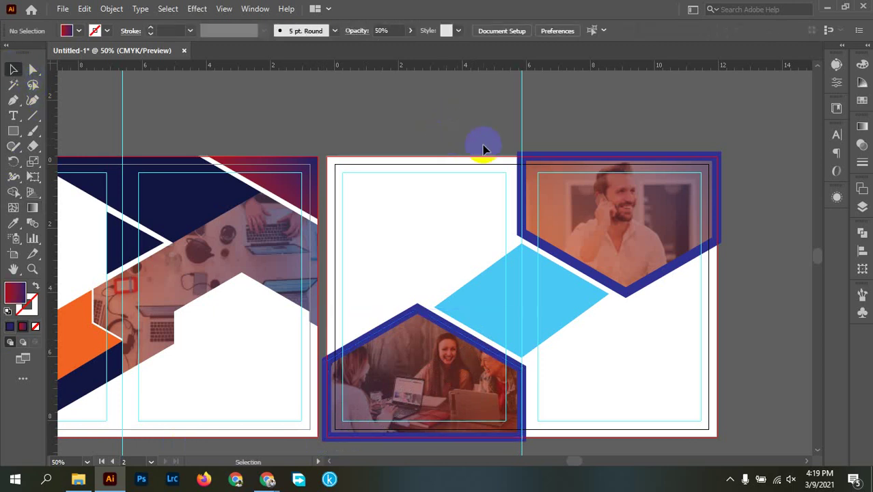
Select both photo frames and sample the orange and then the dark navy fill from the first artboard with the Eyedropper.
click(623, 293)
click(744, 304)
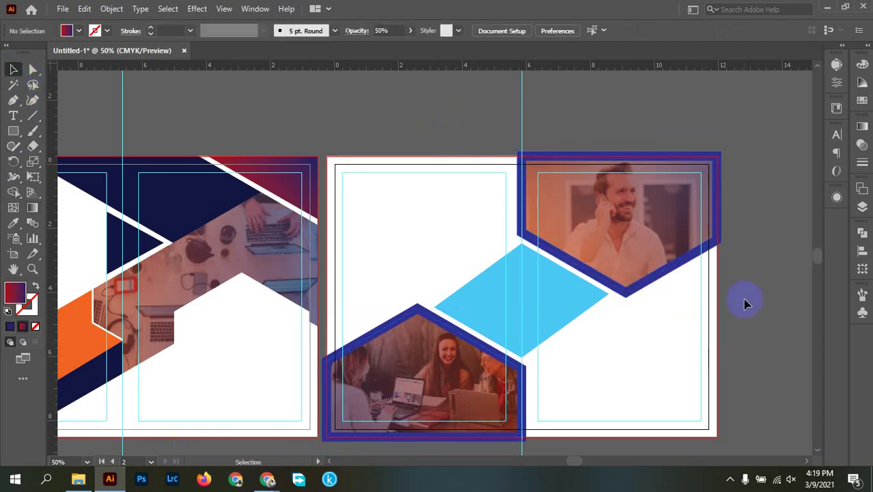
click(661, 284)
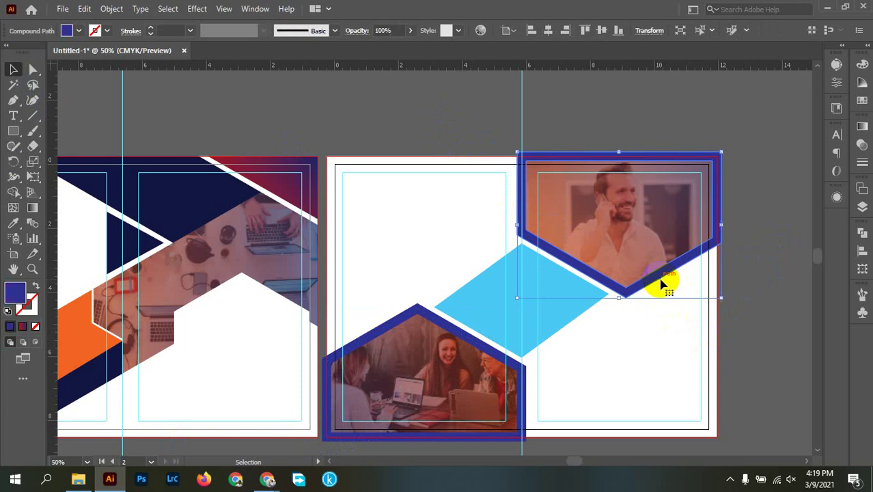
shift+click(523, 381)
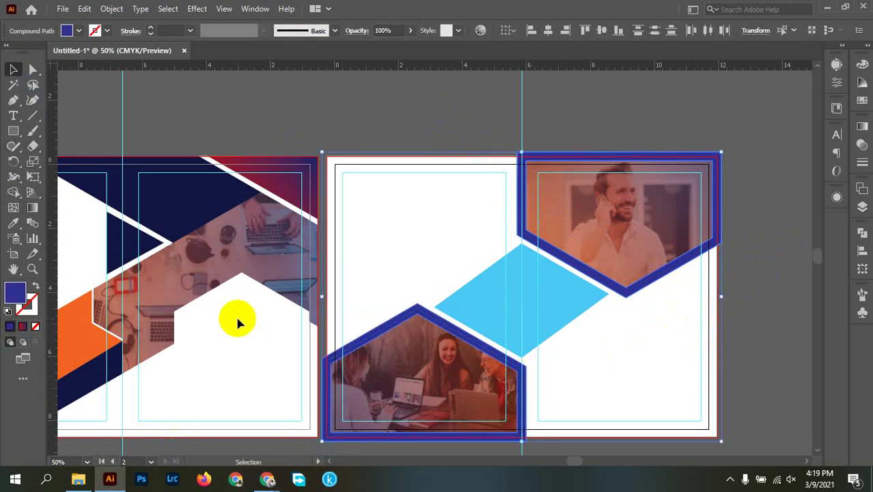
click(170, 219)
key(i)
click(81, 336)
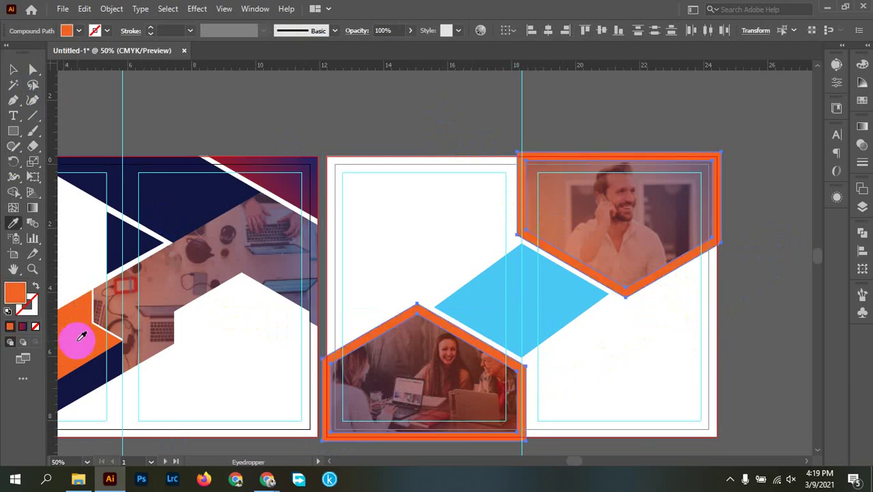
click(179, 199)
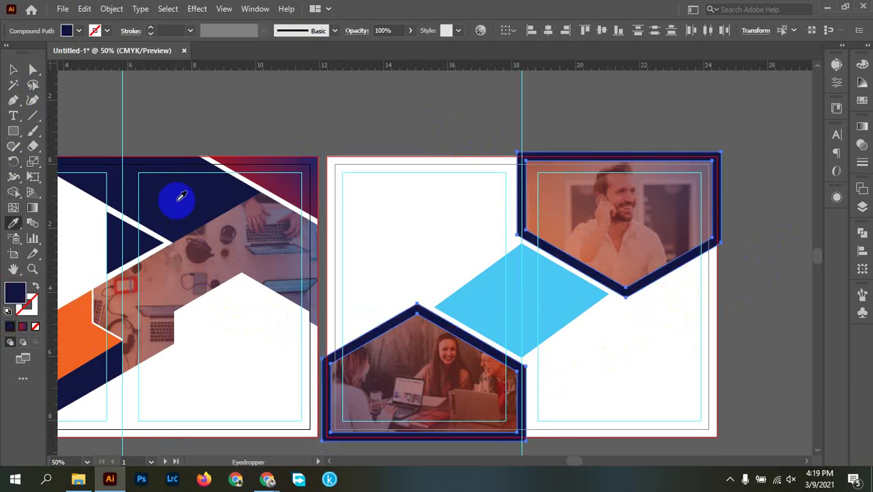
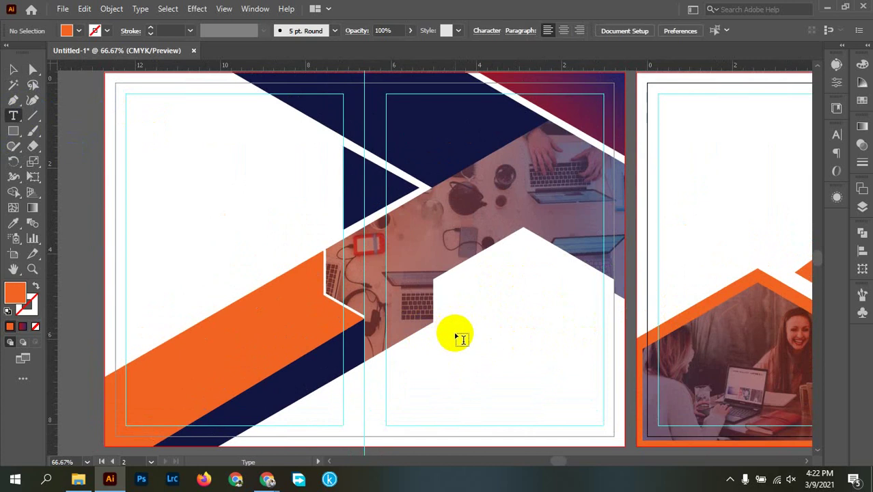
Place a text object inside the white hexagon on the front cover and set its font size to 36 pt.
click(447, 314)
key(Escape)
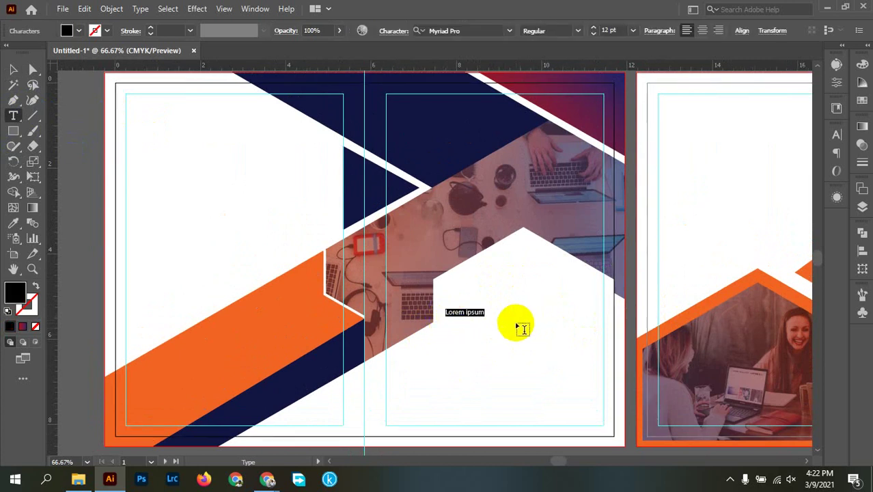
click(633, 32)
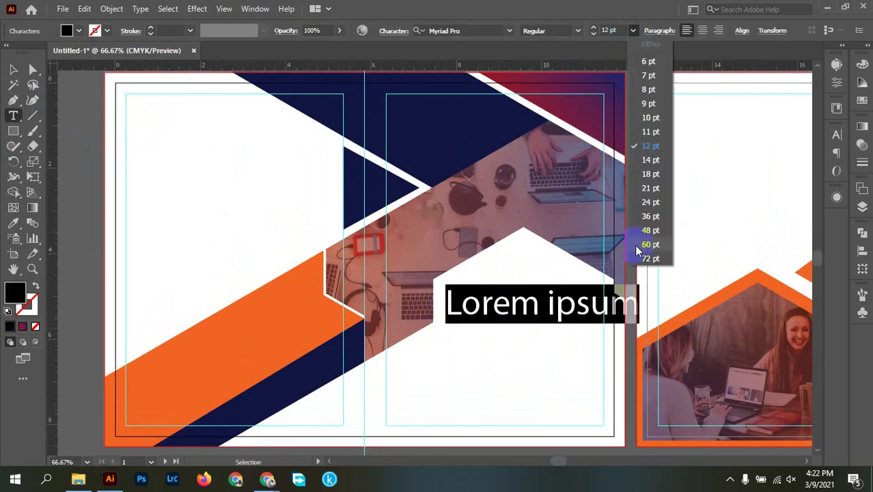
click(651, 218)
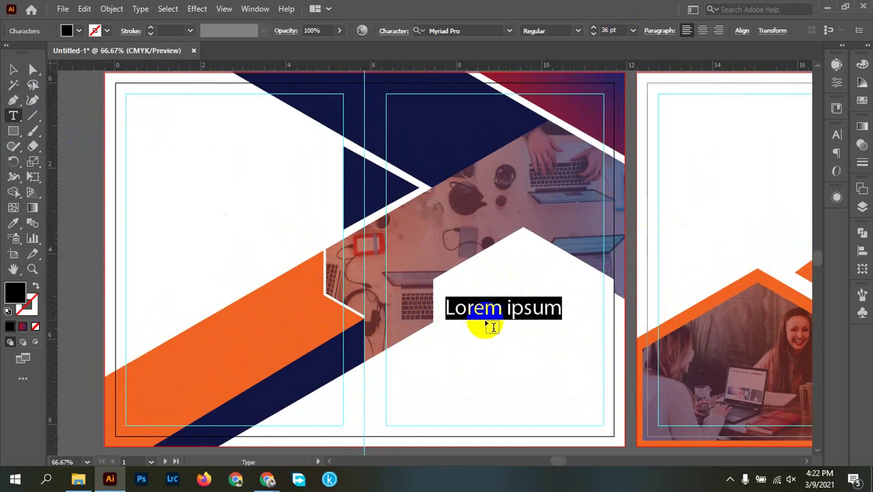
Replace the placeholder text with the headline "make your business", breaking the line before "business".
text(make)
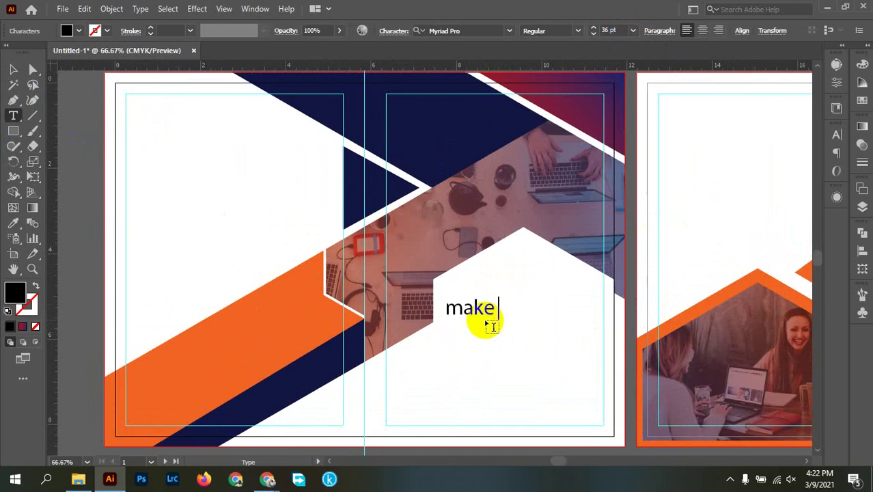
text( yo)
text(u)
key(BackSpace)
text(our)
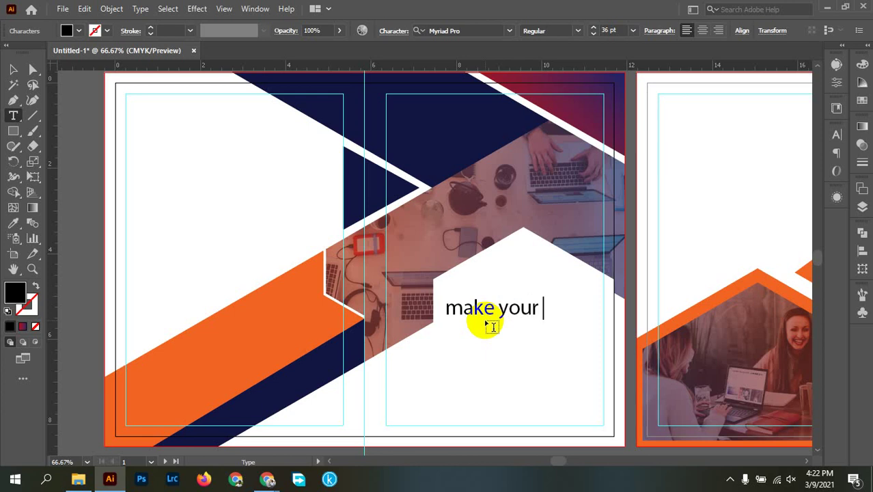
key(BackSpace)
key(Return)
text(usiness)
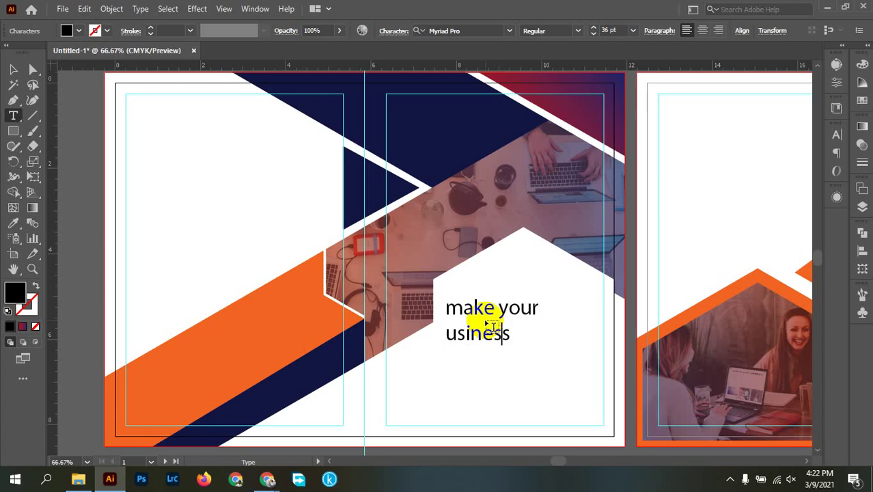
key(Left)
key(Left)
key(Left)
key(Left)
key(Left)
key(Left)
text(b)
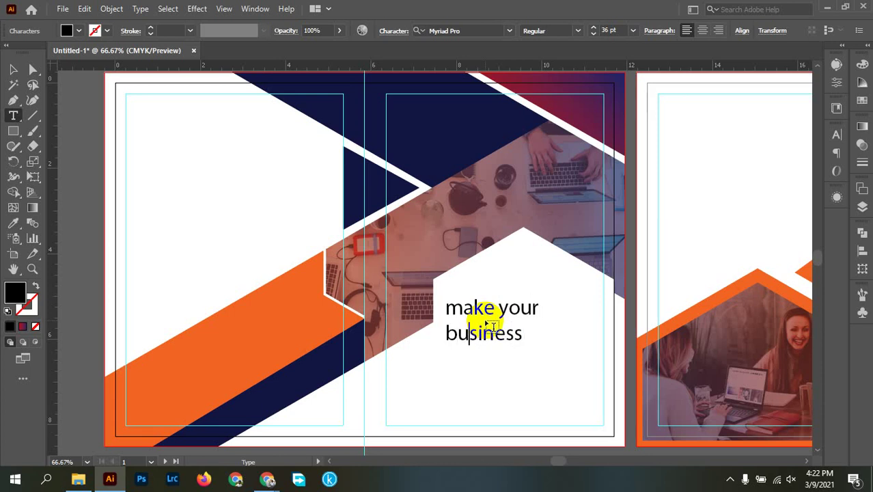
Start an empty third line below "business" in the headline.
key(Right)
key(End)
key(Return)
text(gr)
key(BackSpace)
key(BackSpace)
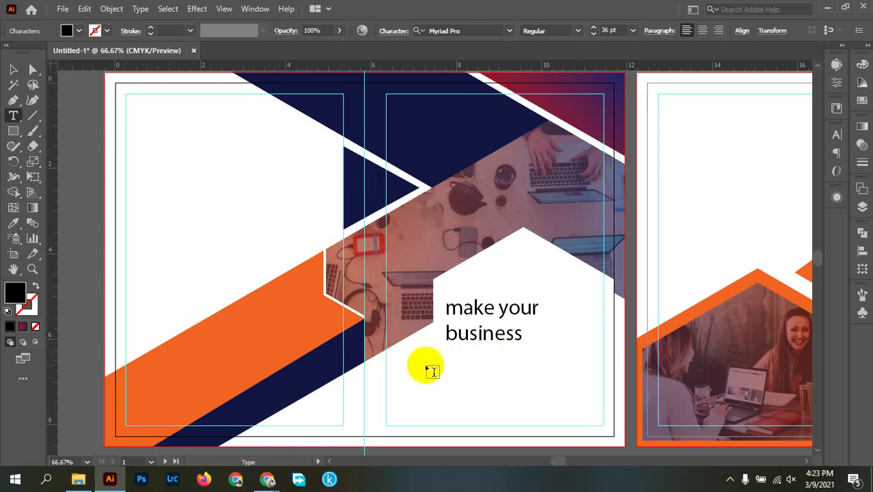
click(268, 368)
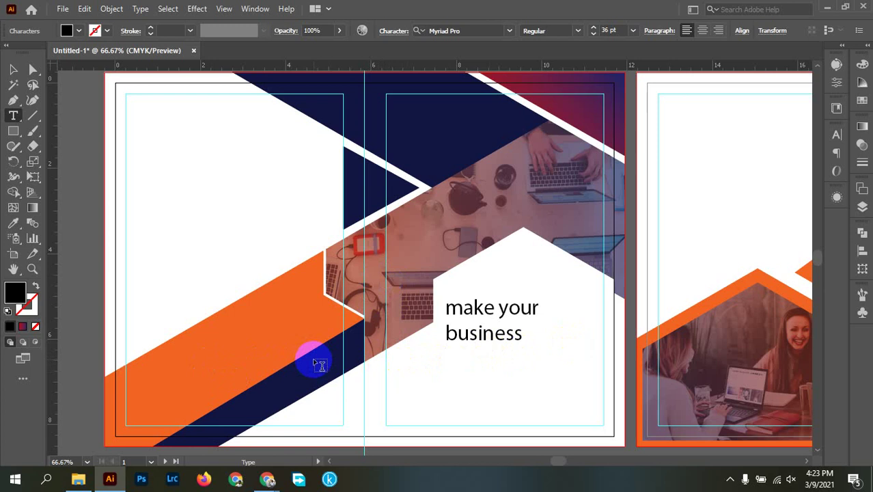
click(477, 383)
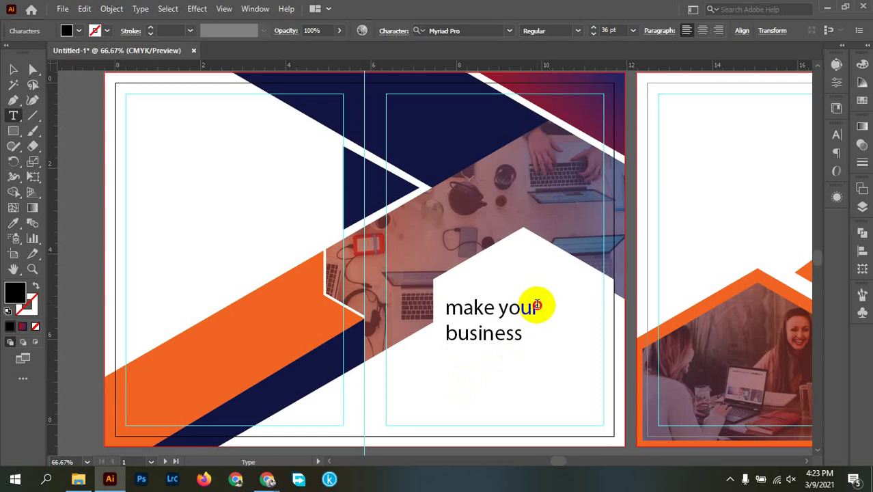
Replace the word "make" in the headline's first line with "grow".
drag(536, 305, 438, 307)
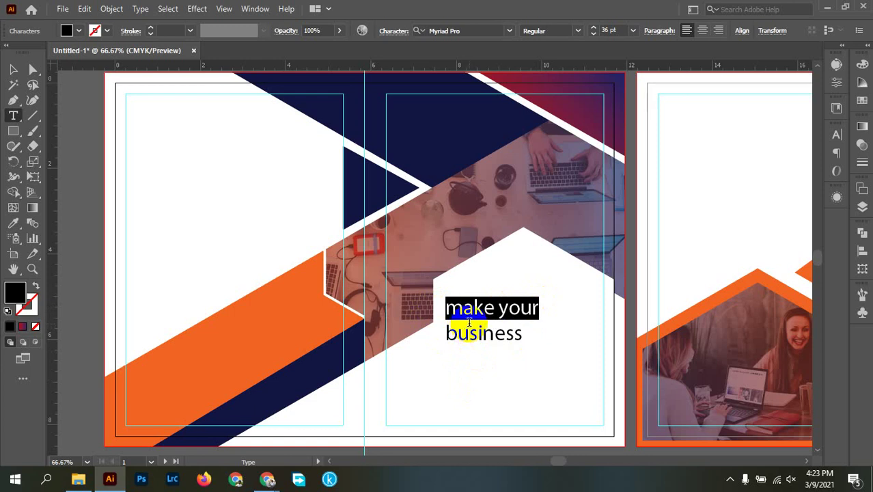
drag(496, 308, 441, 307)
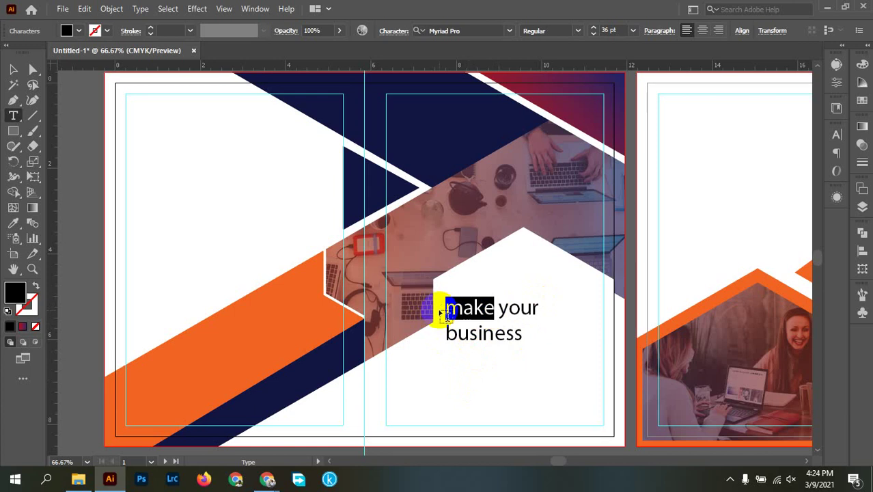
text(grow)
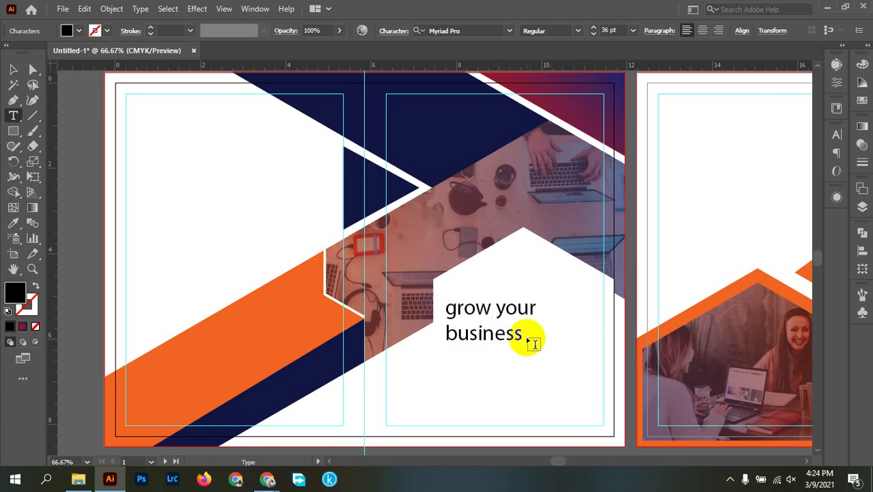
Add "with us and" as the headline's third line, followed by a line break.
ctrl+click(532, 342)
drag(533, 342, 507, 335)
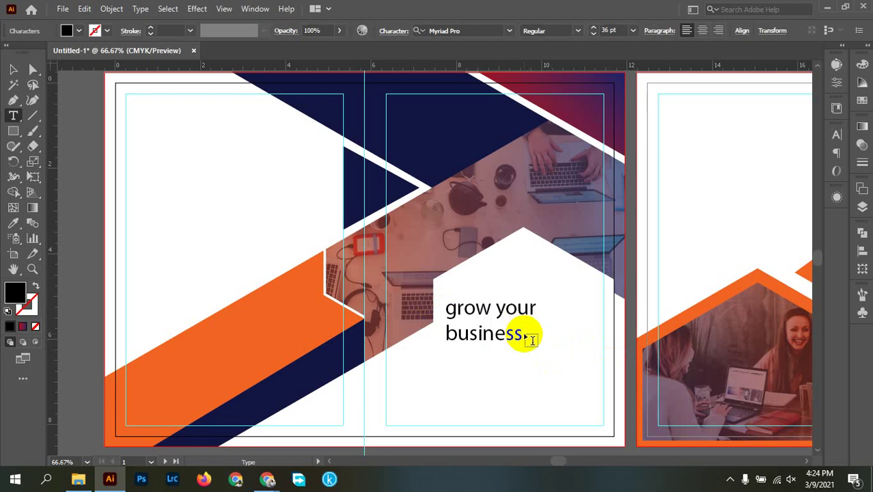
text(with us)
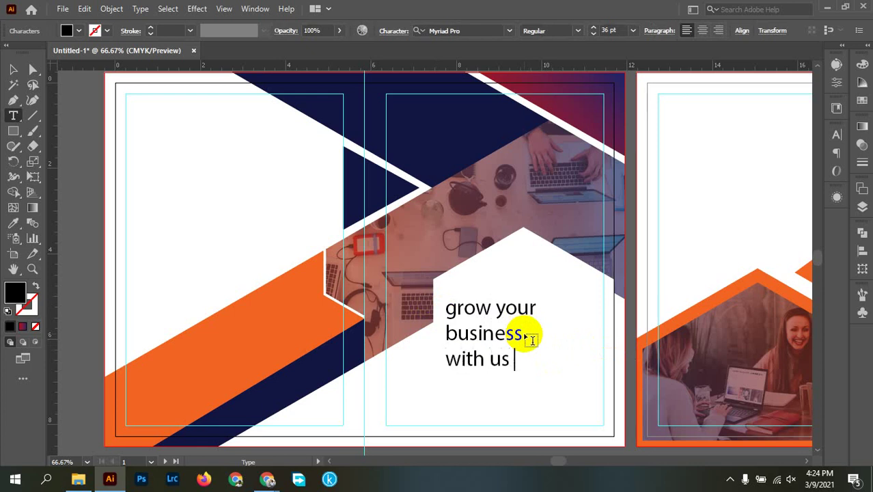
text( and)
key(Return)
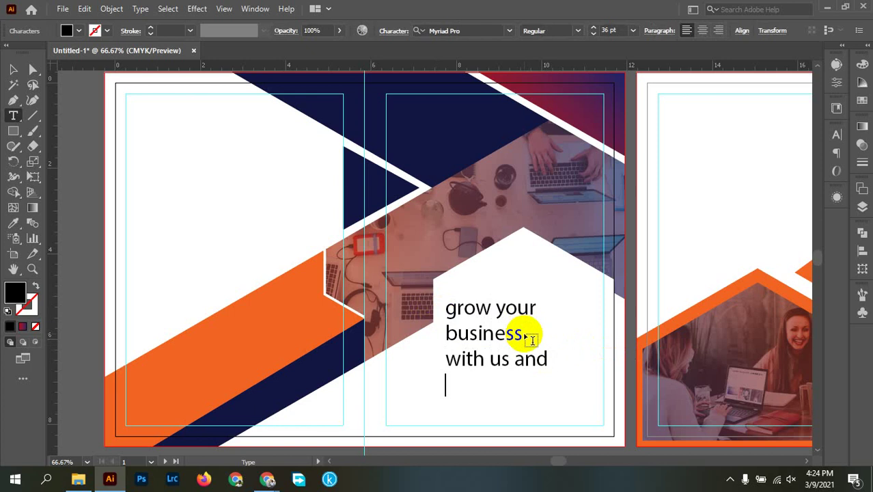
Finish the headline with the lines "make a huge" and "profit", and move the text block slightly up within the white hexagon.
text(maj)
key(BackSpace)
text(ke a )
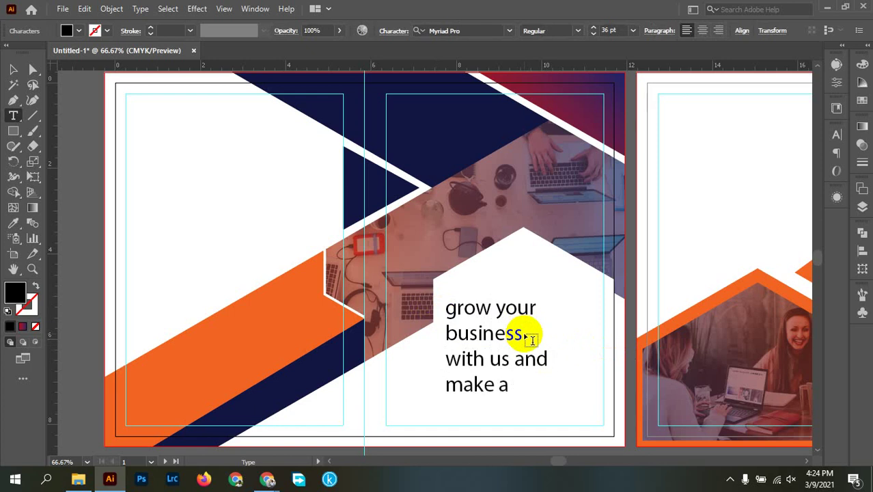
text(huge)
key(Return)
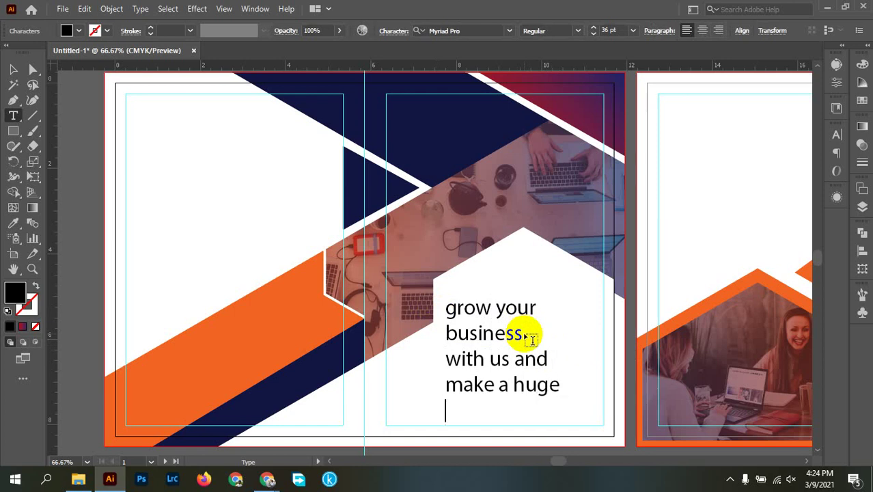
text(profi)
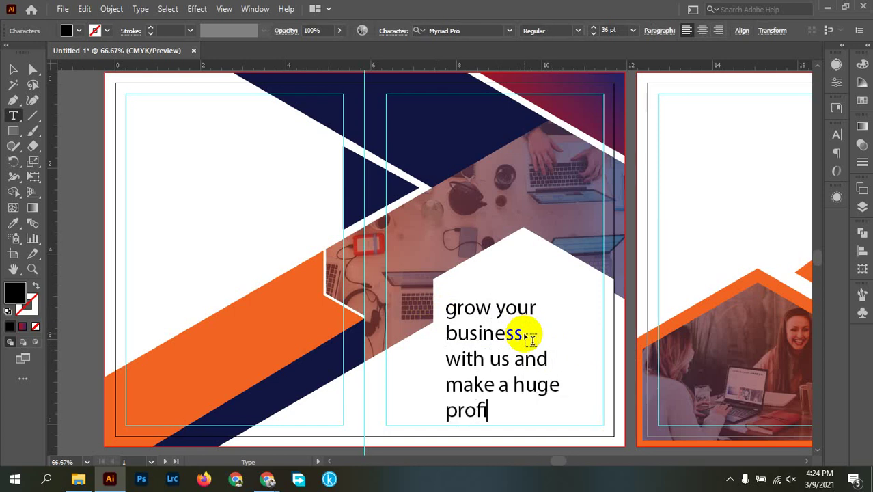
text(t)
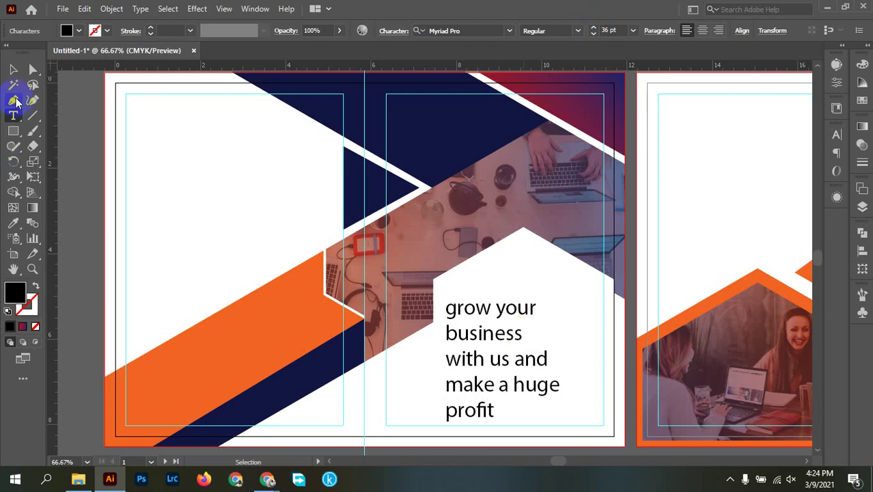
click(13, 69)
drag(511, 363, 511, 352)
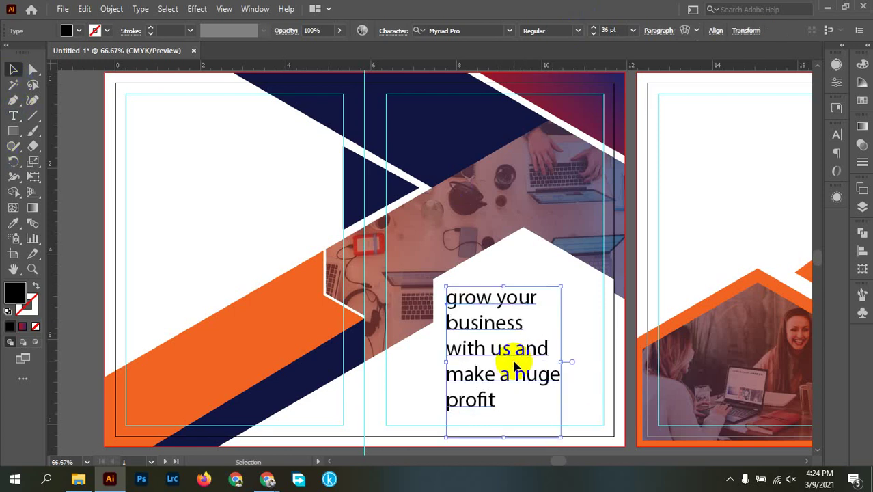
Change the case of the front cover headline to uppercase.
click(137, 12)
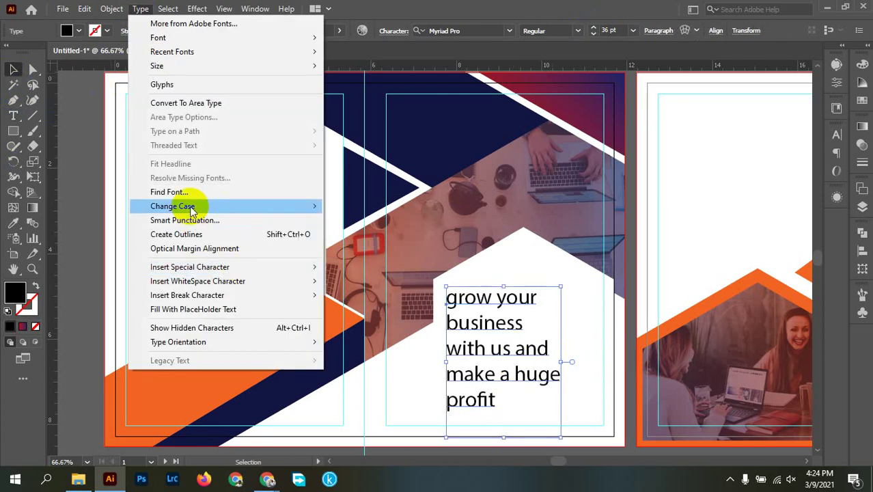
mouse_move(205, 206)
click(372, 207)
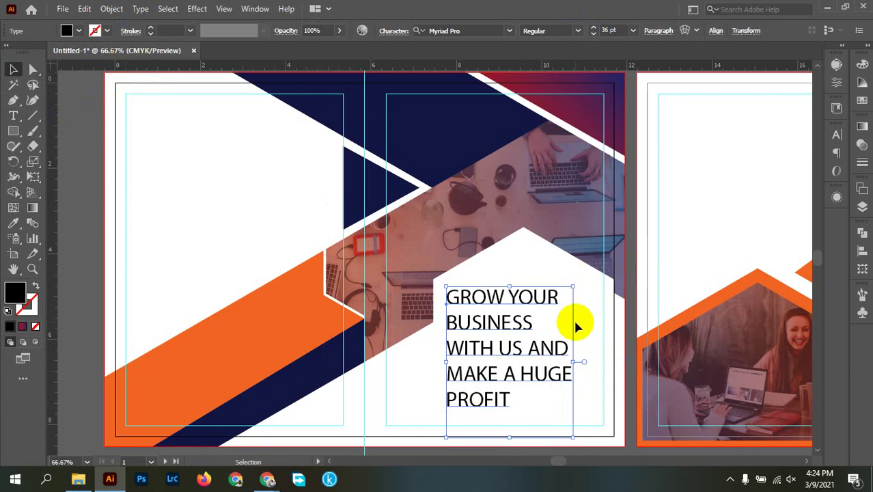
Switch to File Explorer and extract the Courier_Prime archive on the Desktop into its own Courier_Prime folder.
click(464, 30)
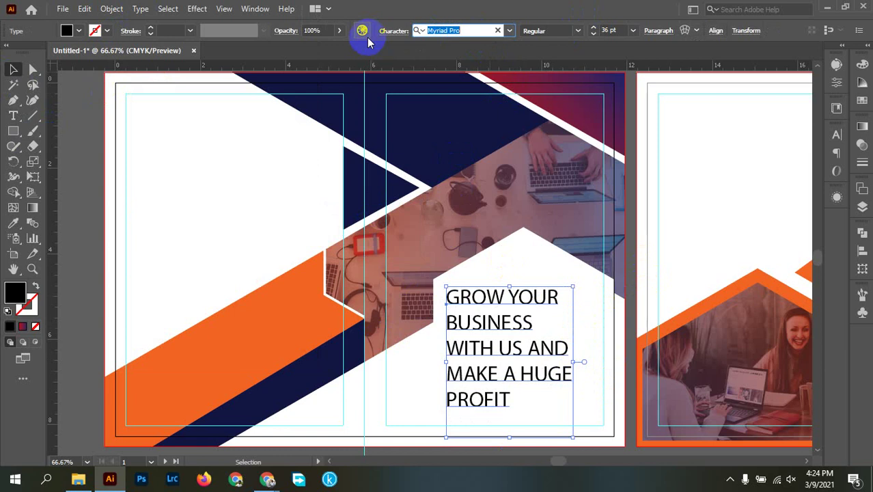
click(78, 478)
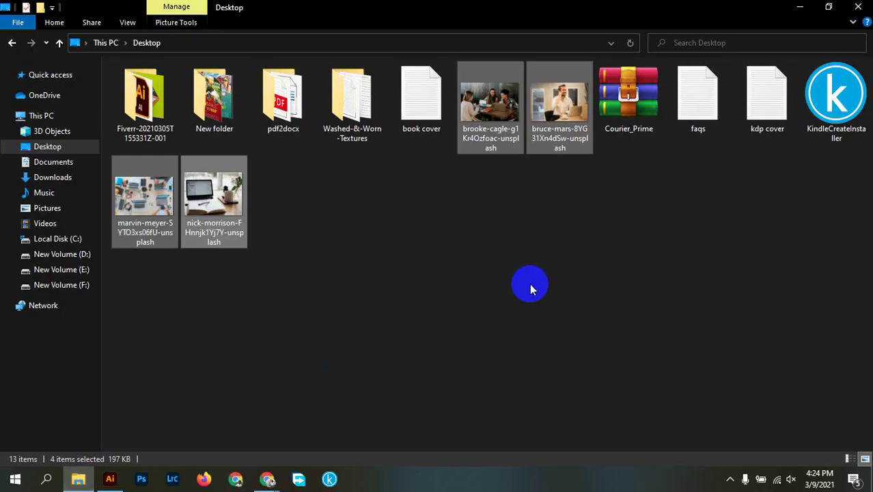
click(547, 259)
right_click(623, 119)
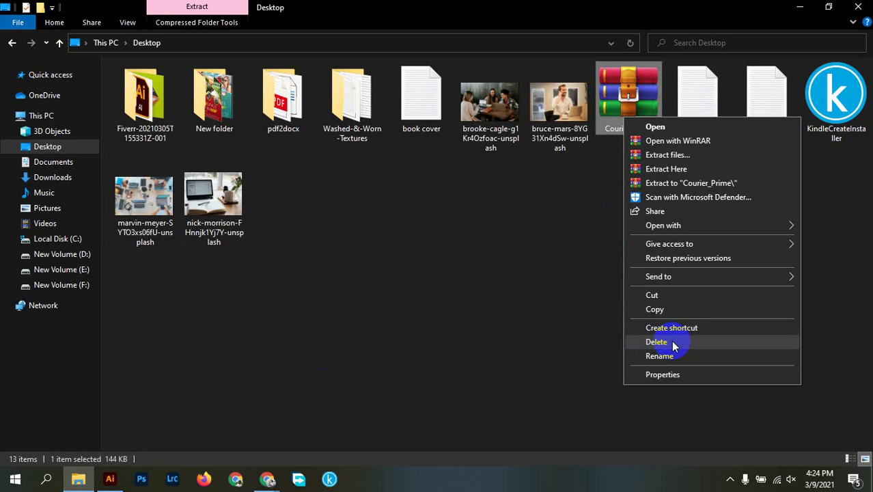
click(676, 183)
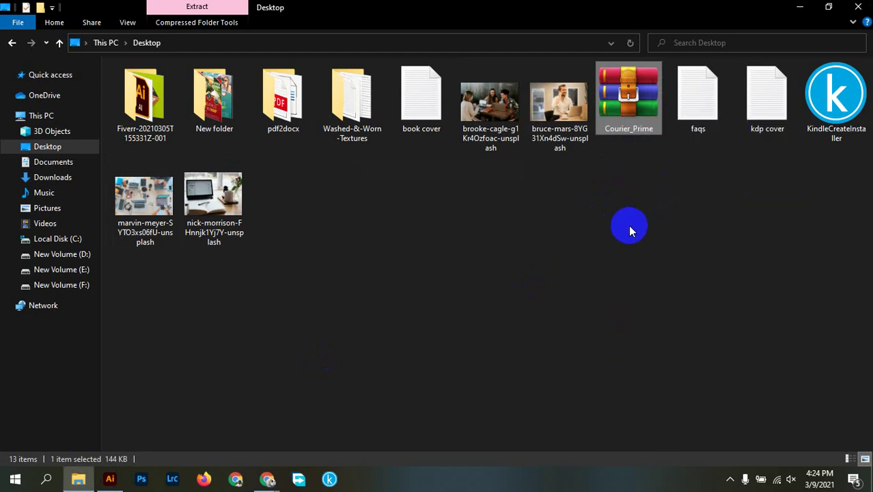
Install the Bold, BoldItalic, Italic and Regular font files from the extracted Courier_Prime folder, and close the folder window.
double_click(280, 194)
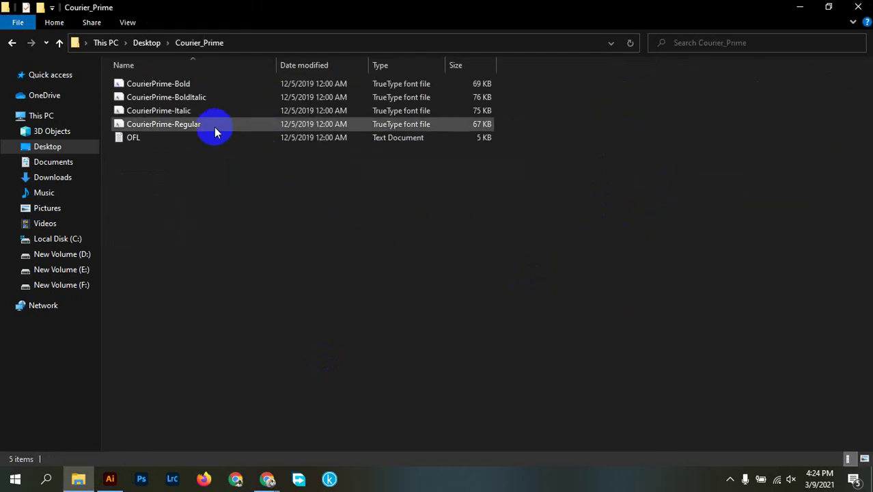
drag(571, 75, 478, 127)
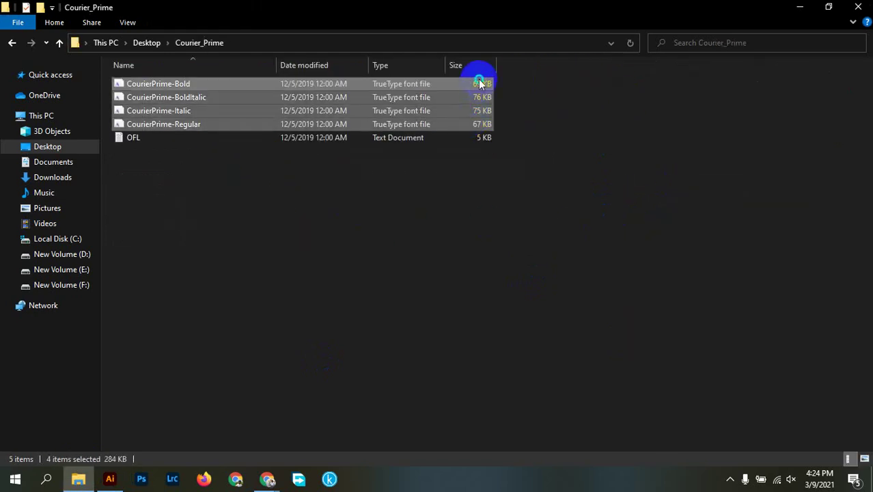
right_click(480, 84)
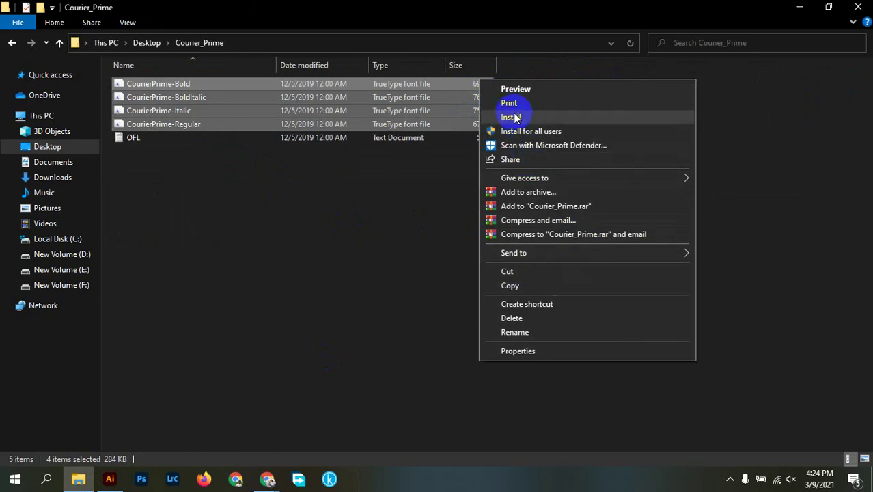
click(515, 118)
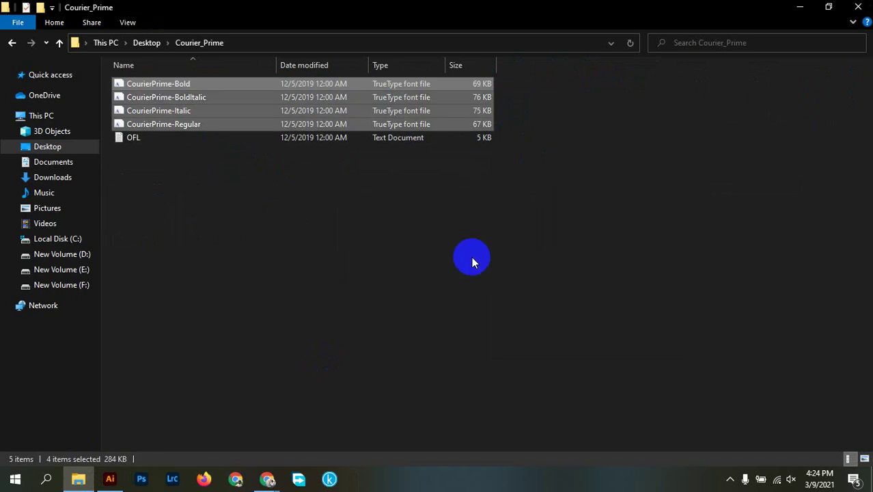
click(659, 194)
click(857, 8)
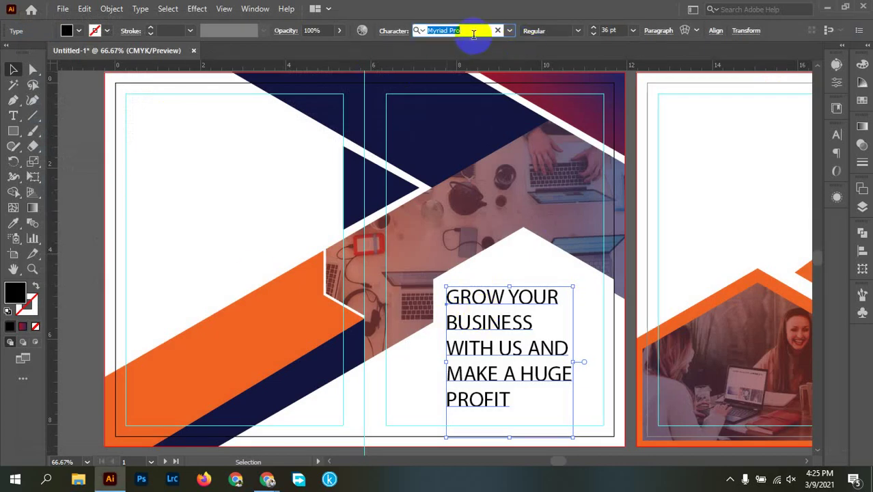
Search the fonts for "courier" and set the headline to Courier Prime Bold Italic.
text(d)
text(ourier)
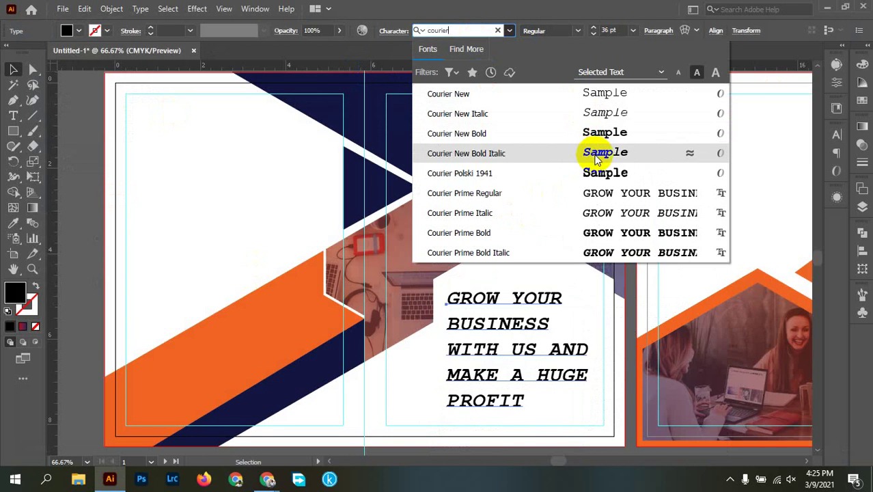
click(622, 253)
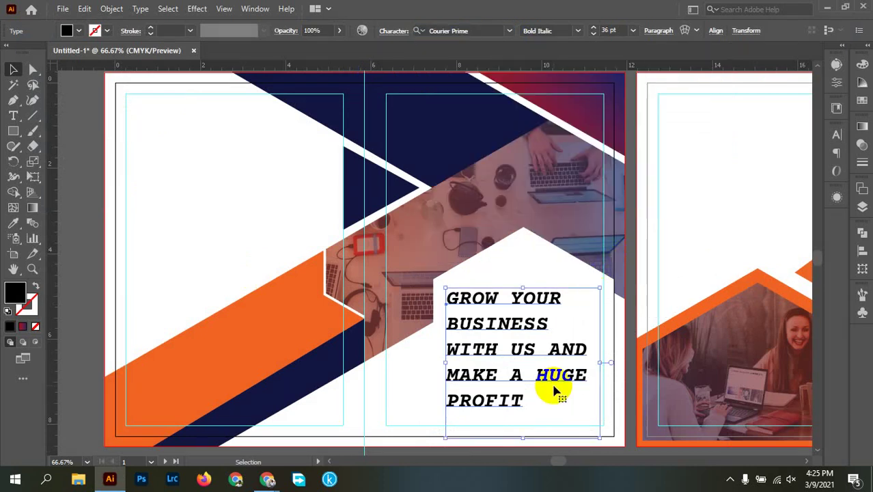
Open the headline text for editing at the word "GROW" in its first line.
scroll(532, 383, up, 2)
scroll(580, 368, down, 1)
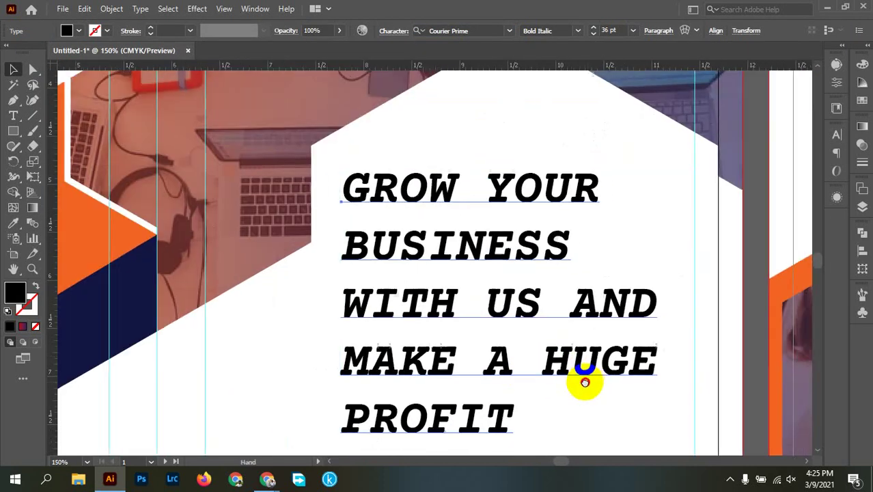
drag(574, 364, 597, 328)
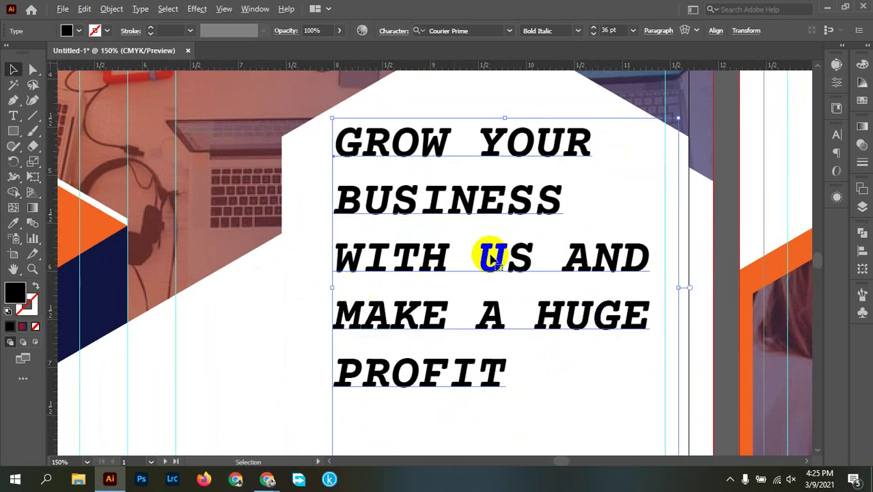
scroll(488, 253, down, 1)
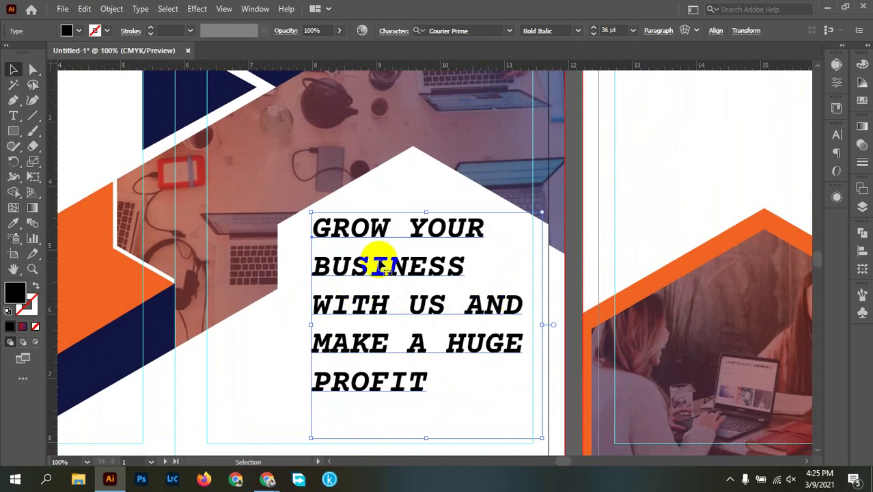
double_click(323, 229)
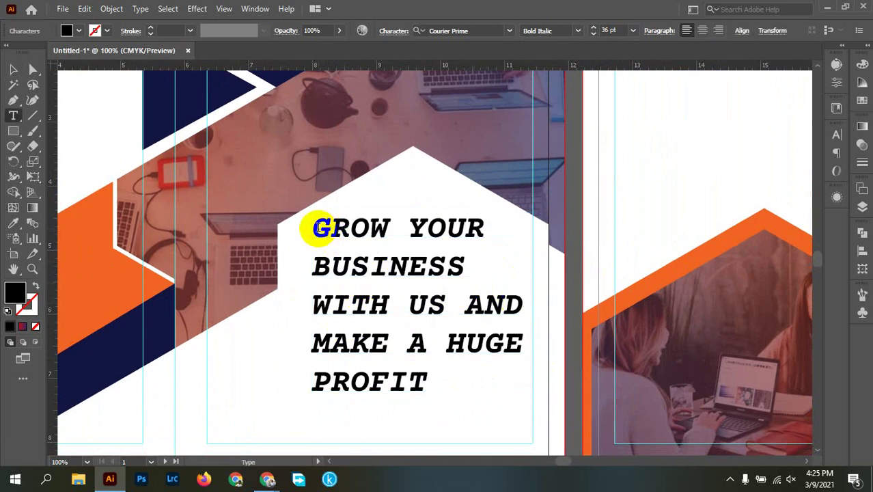
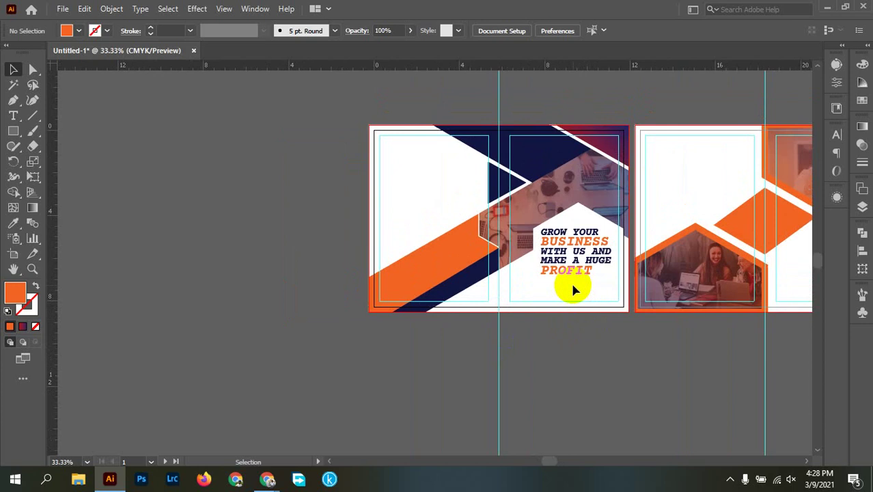
click(554, 316)
scroll(598, 299, up, 2)
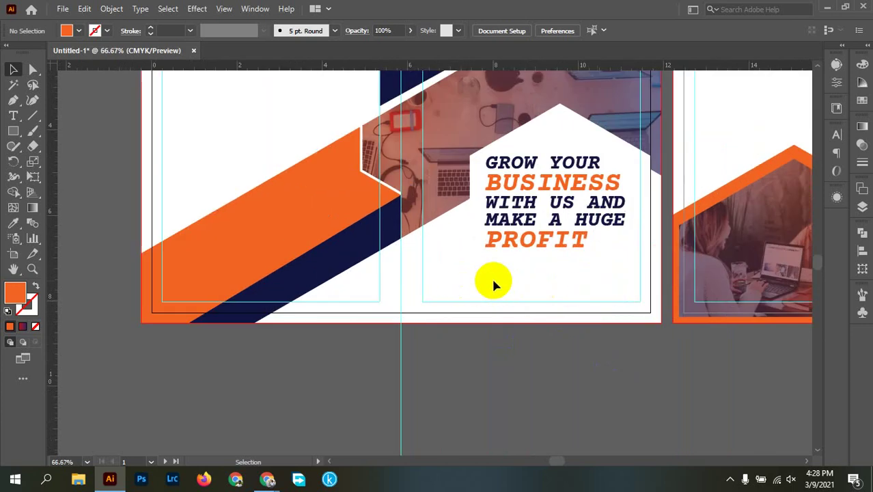
scroll(493, 285, down, 1)
drag(551, 283, 513, 409)
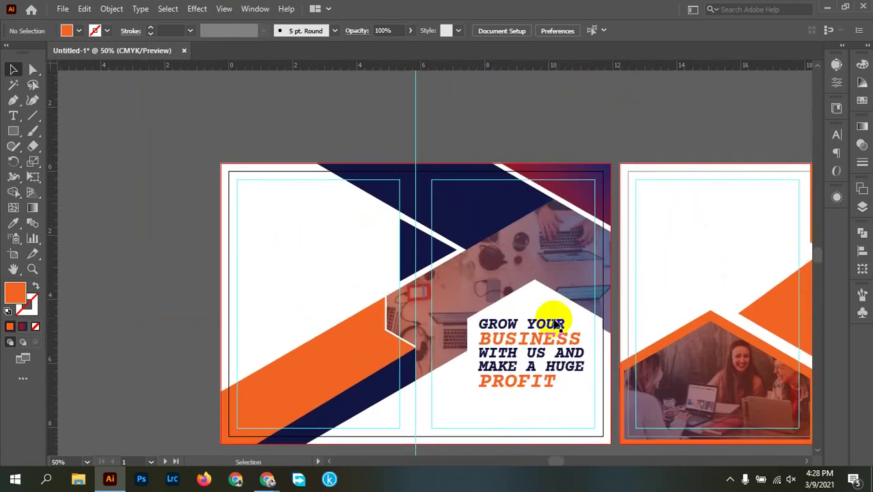
drag(550, 321, 577, 228)
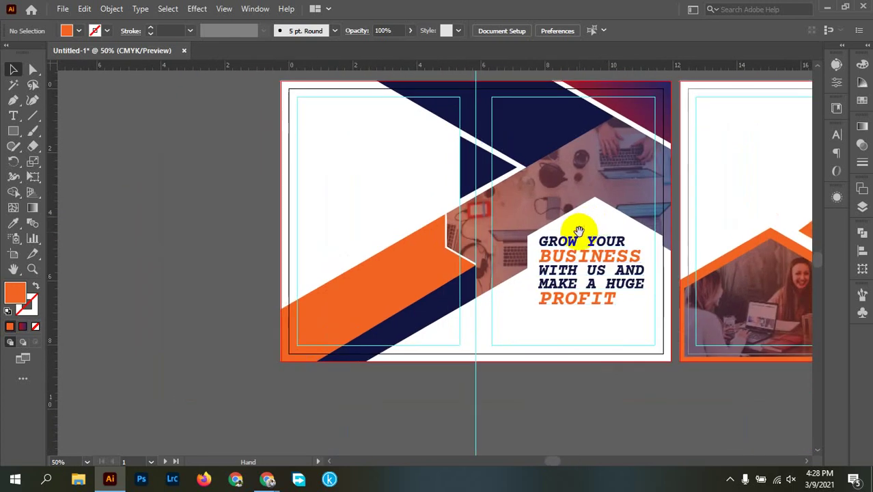
drag(342, 233, 370, 247)
scroll(528, 261, down, 2)
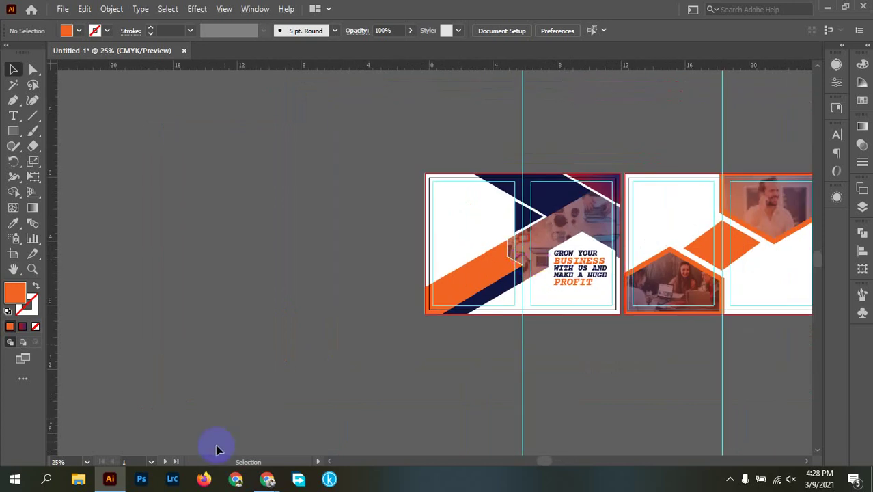
Switch to File Explorer and open the "3 fold flyer" folder inside Work > ledp on New Volume (E:).
click(85, 479)
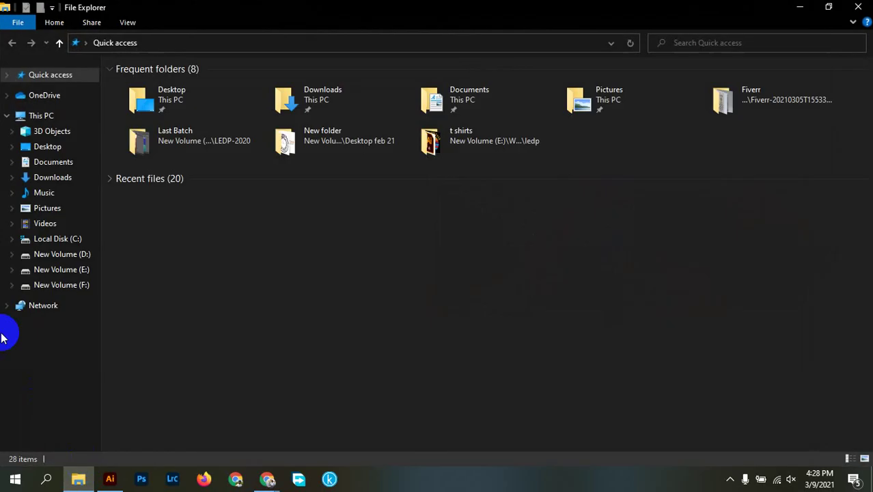
click(81, 276)
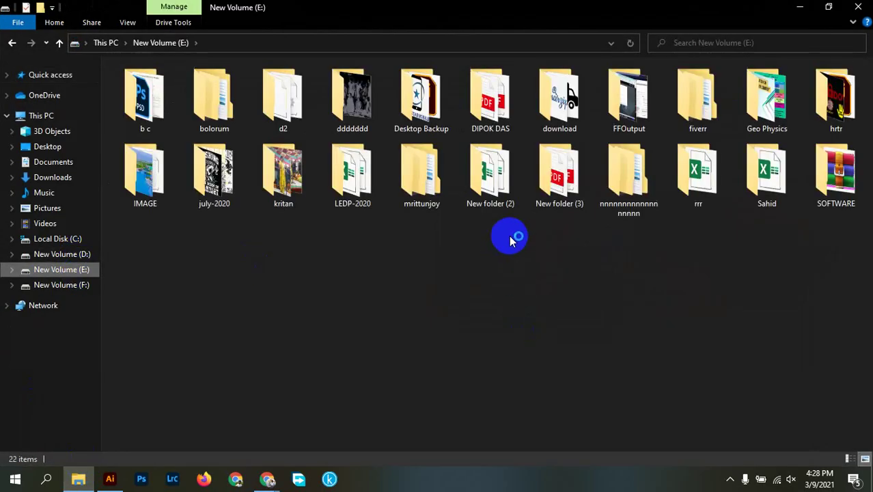
double_click(501, 273)
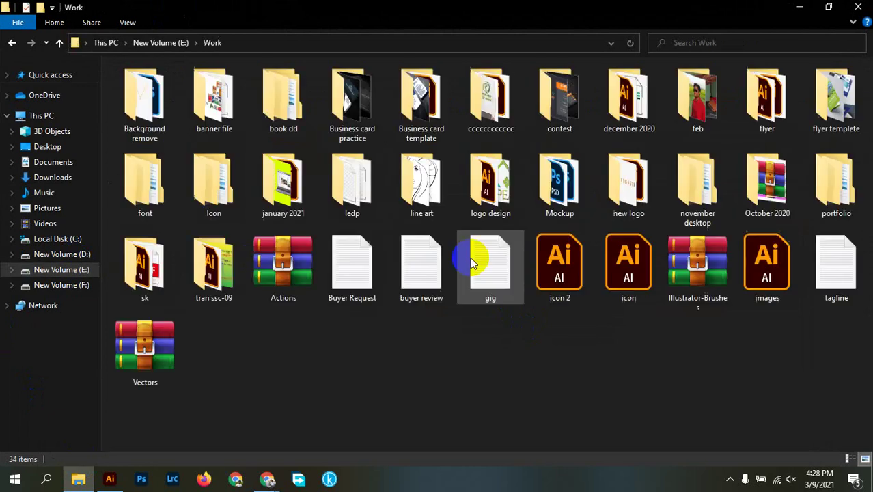
double_click(353, 181)
click(285, 115)
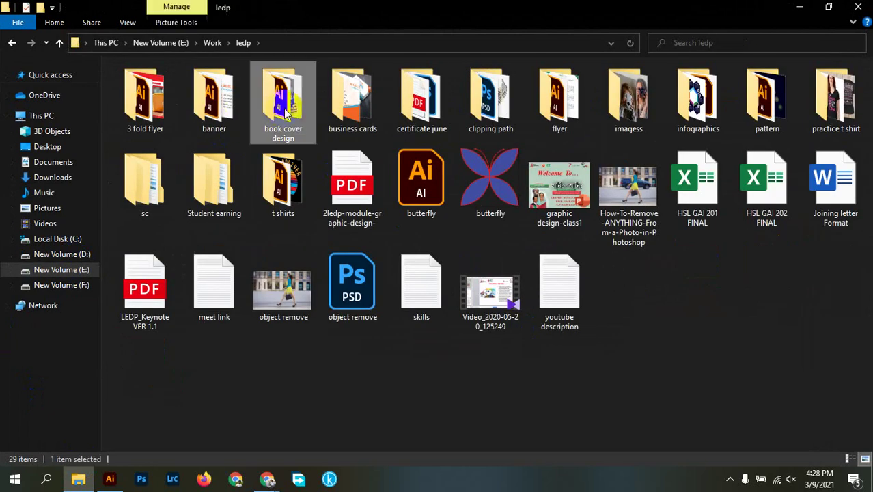
double_click(156, 102)
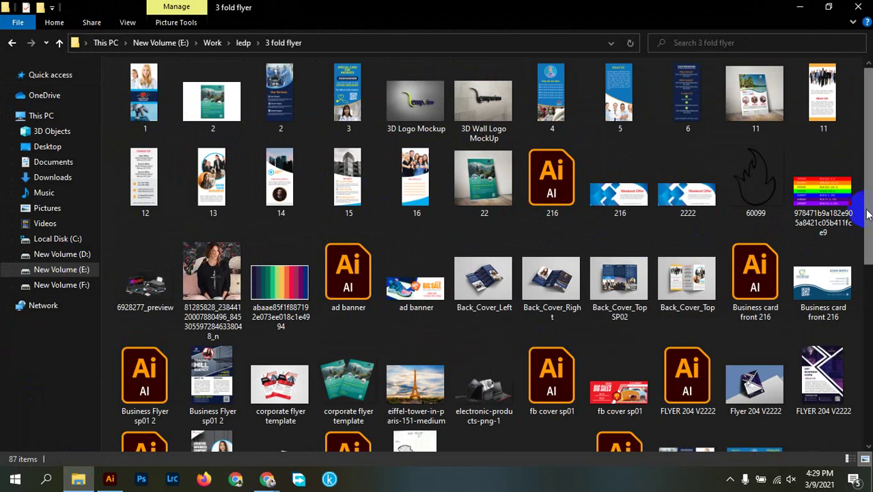
Find the "Trifold brochure sp01" Illustrator file in the folder and open it.
scroll(869, 225, down, 1)
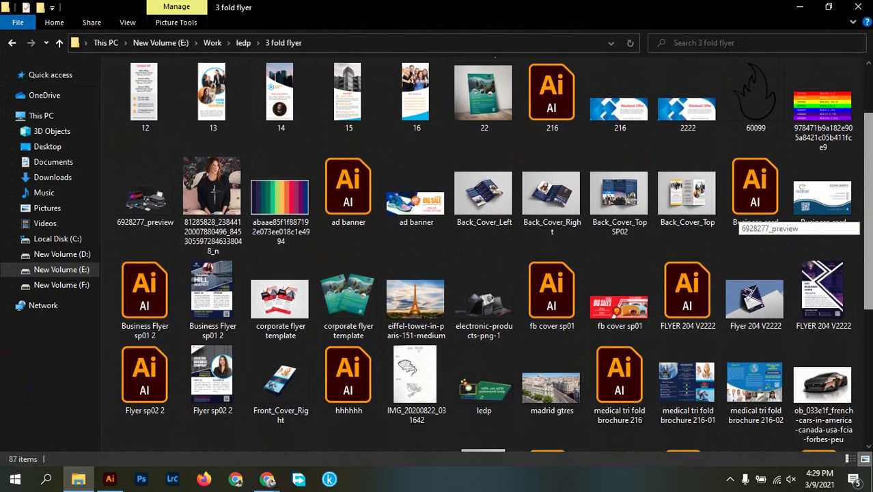
scroll(737, 213, down, 2)
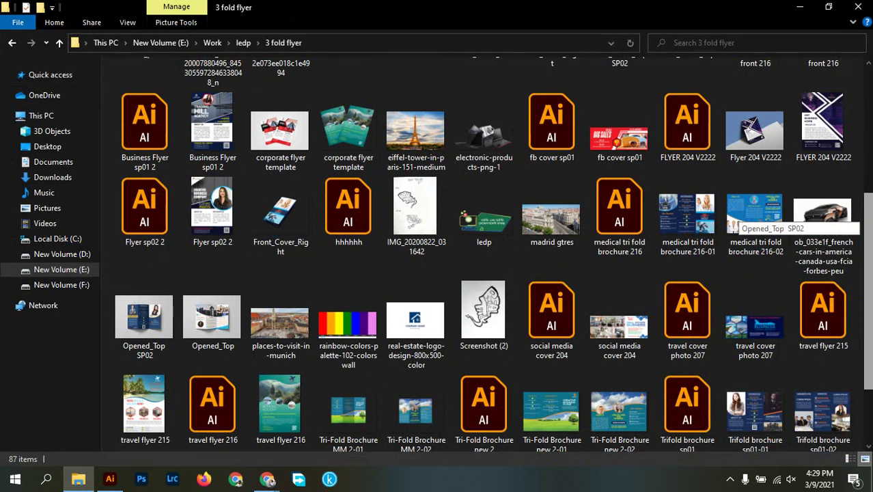
scroll(868, 422, down, 1)
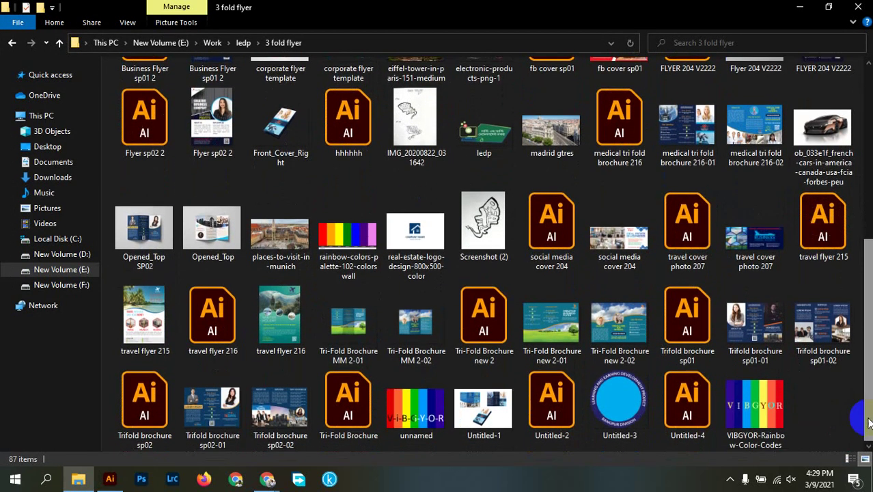
click(678, 330)
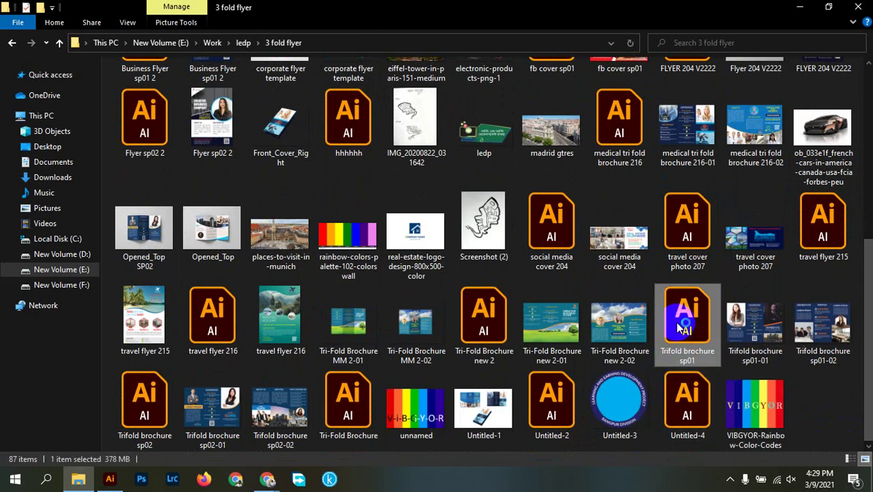
double_click(678, 329)
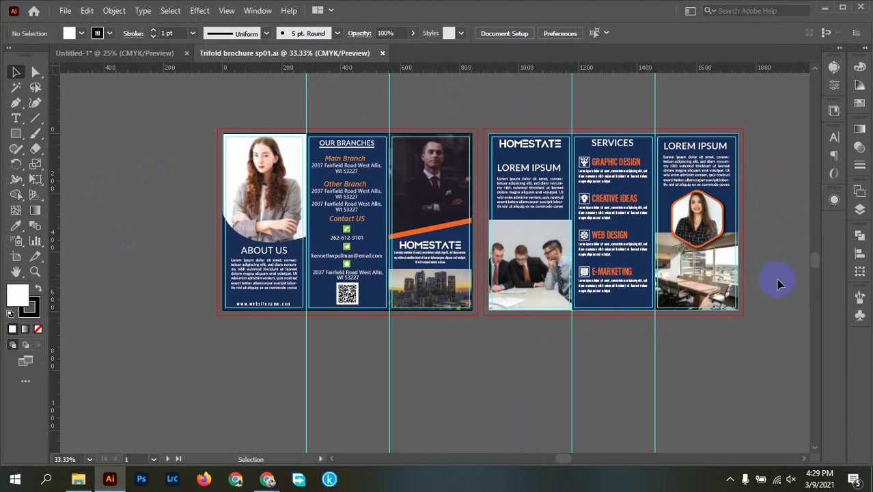
Unlock the locked artwork around the HOMESTATE cover panel of the trifold brochure.
scroll(423, 280, up, 4)
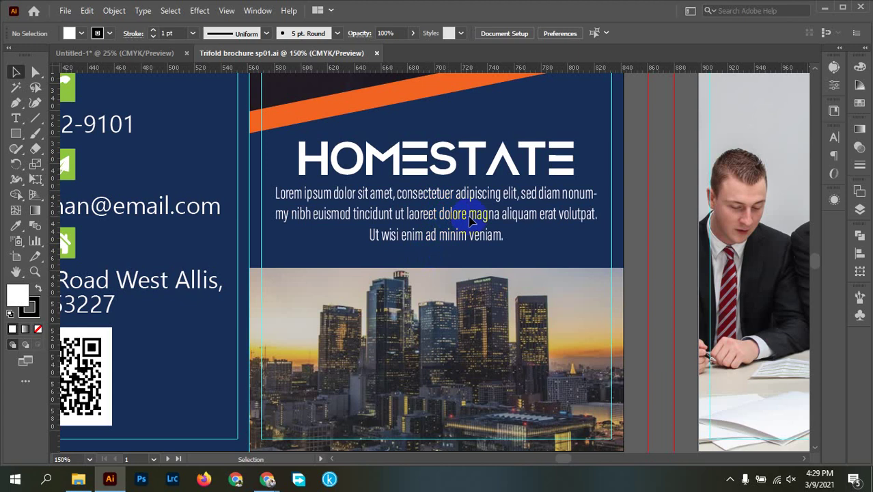
scroll(469, 219, down, 2)
right_click(480, 216)
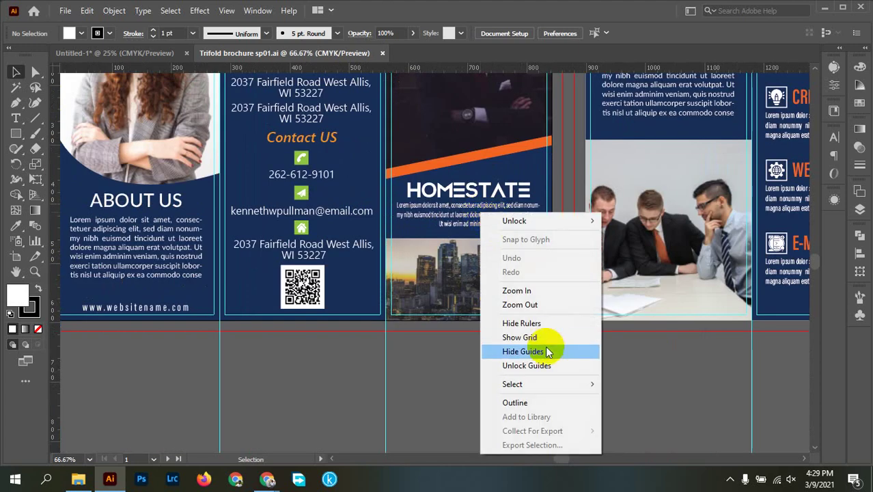
click(422, 362)
key(v)
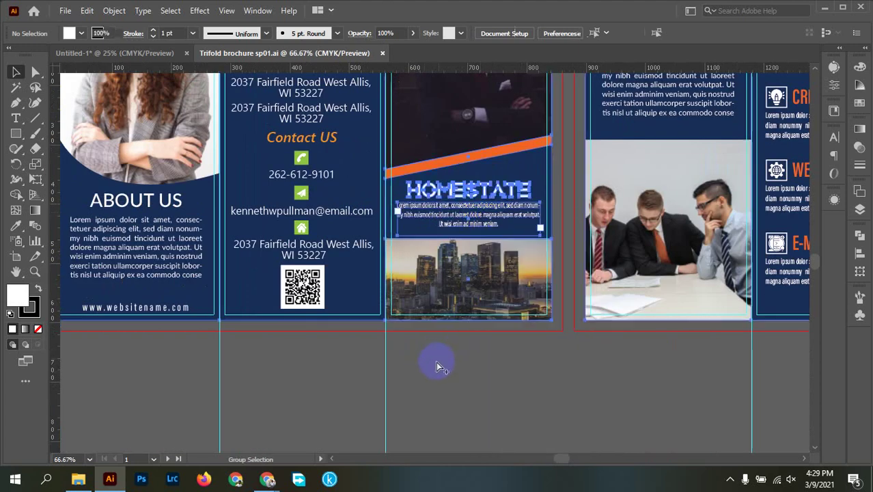
Copy the lorem ipsum paragraph under HOMESTATE from the trifold brochure into the Untitled-1 document's front cover.
click(443, 237)
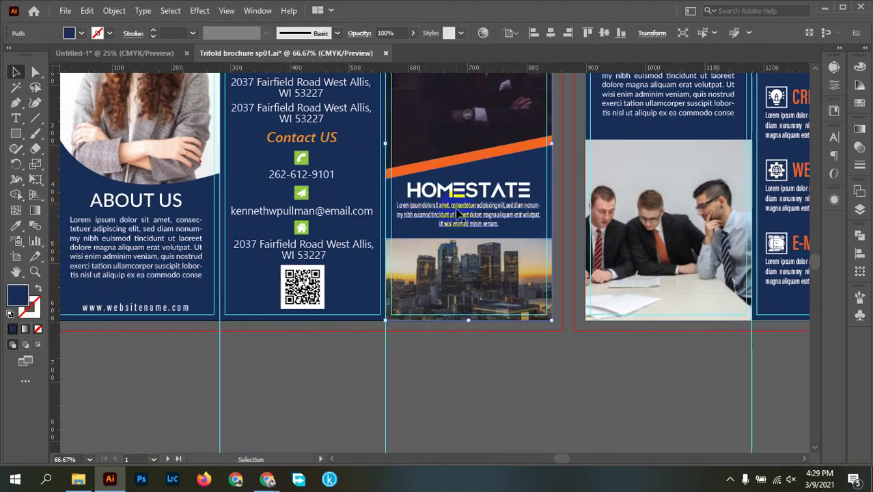
click(462, 217)
key(Delete)
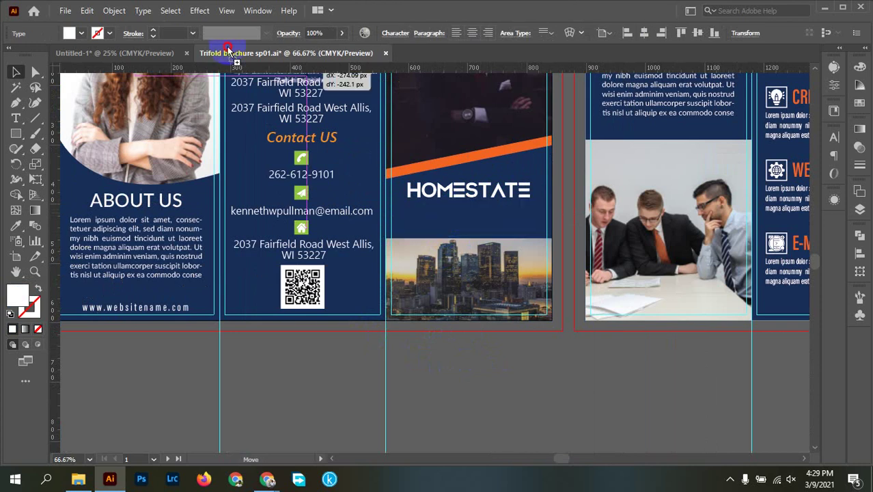
click(151, 54)
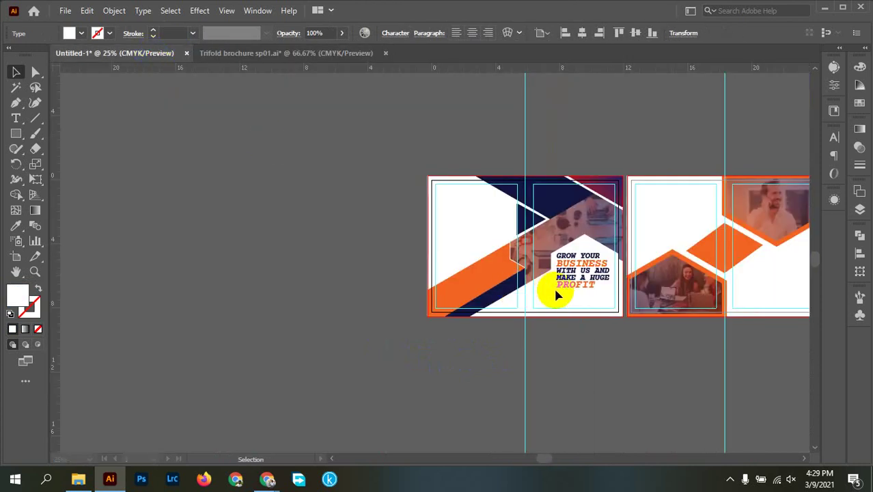
click(591, 295)
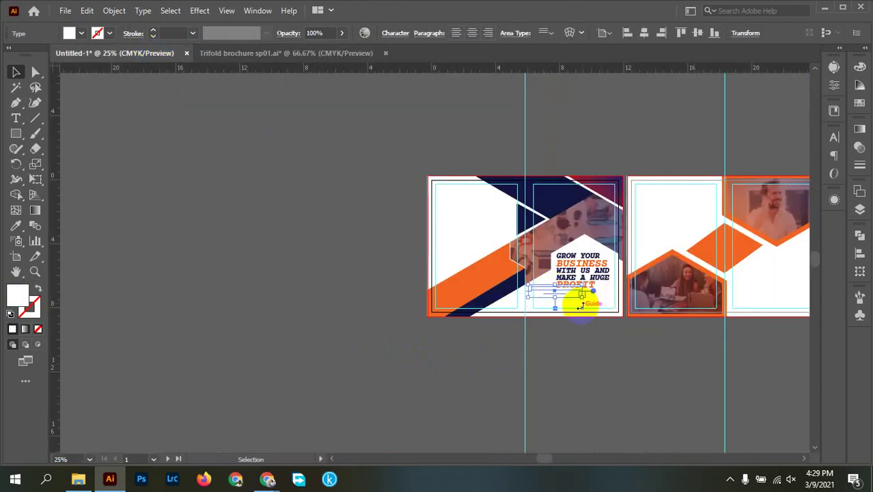
Place the copied paragraph in the white area below the word PROFIT on the front cover.
scroll(580, 305, up, 4)
scroll(598, 335, down, 2)
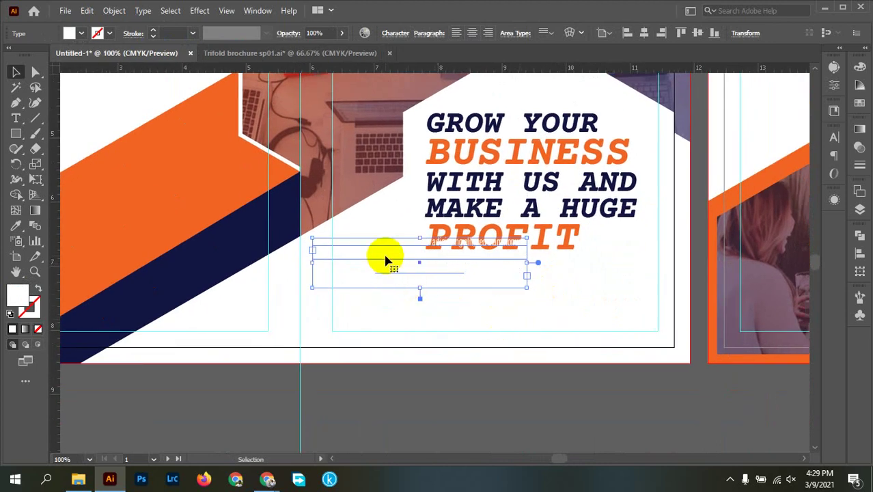
drag(385, 260, 487, 300)
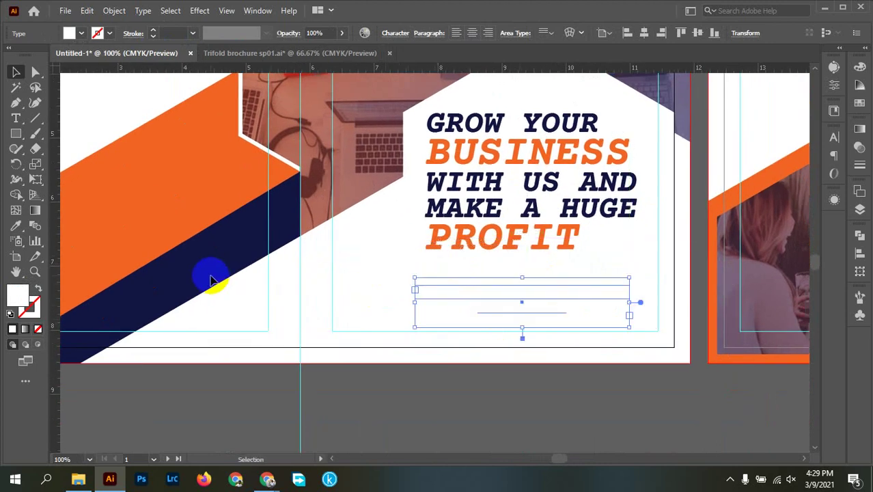
Fill the paragraph text with black and enlarge its text frame evenly around its centre to nearly reach the cover's right margin guide.
click(81, 33)
click(35, 56)
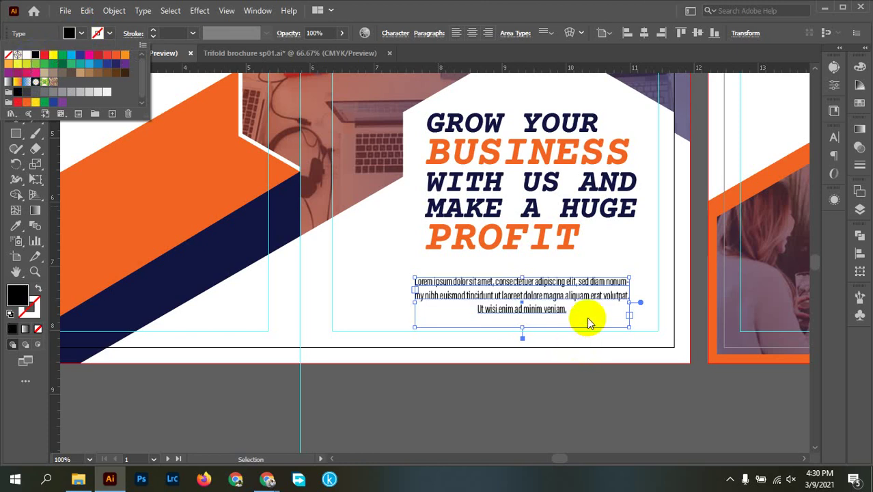
click(619, 426)
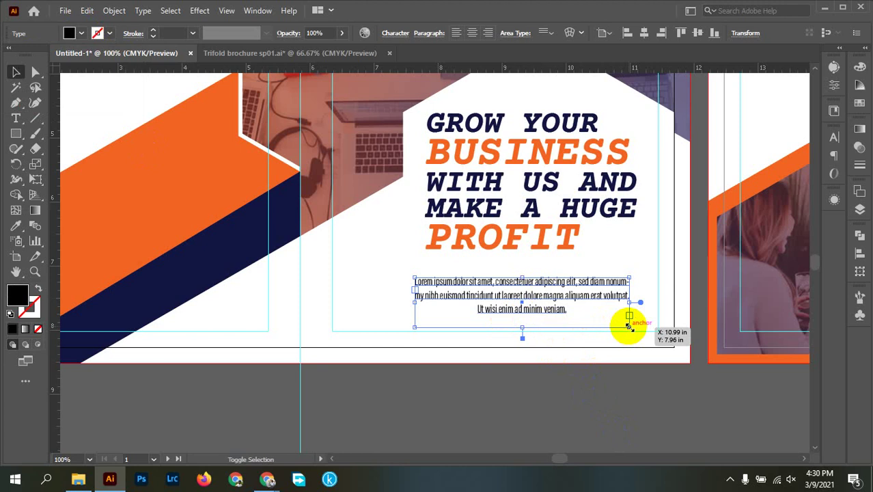
drag(628, 327, 656, 336)
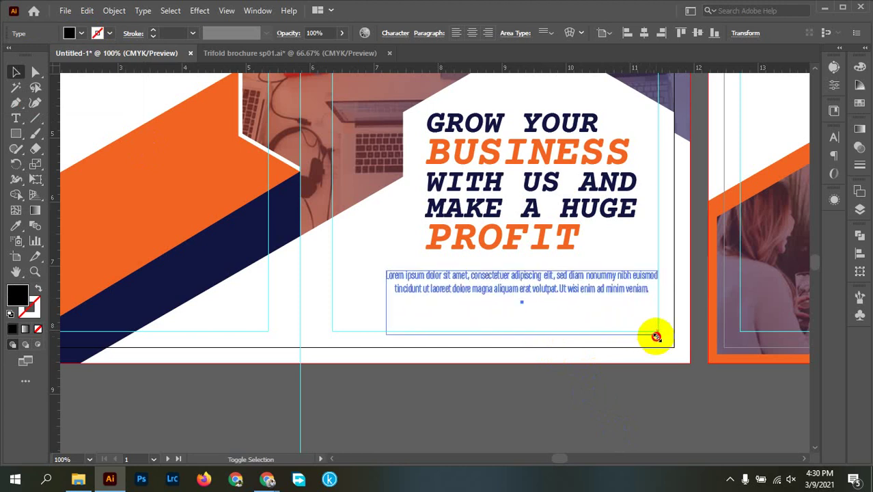
drag(656, 336, 653, 335)
Set the leading of the paragraph below PROFIT to 17 pt.
scroll(540, 311, up, 3)
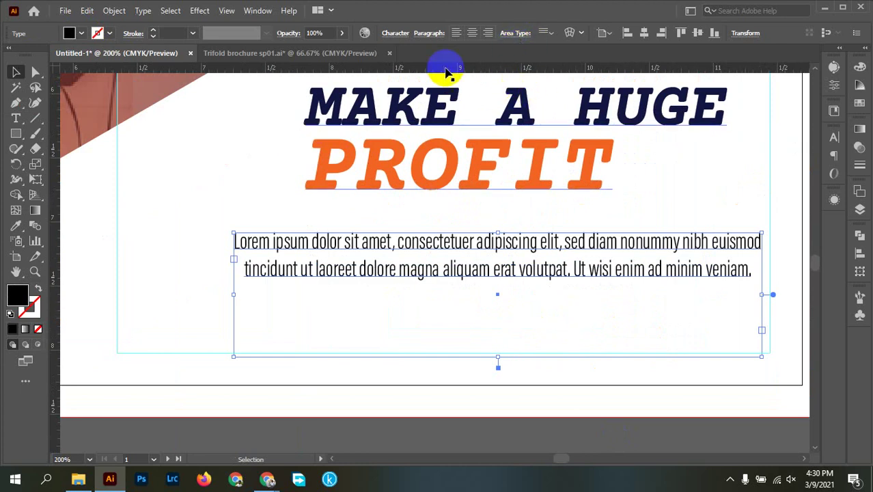
click(393, 34)
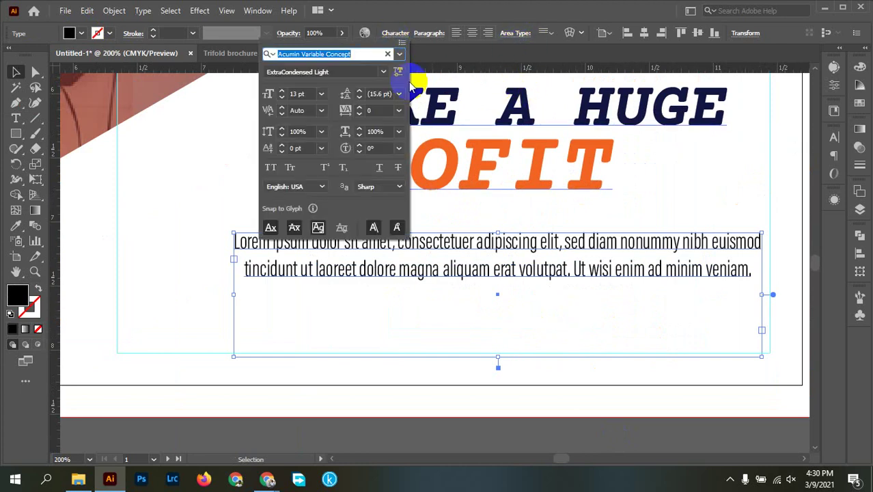
click(378, 95)
key(Up)
key(Up)
key(Up)
key(Up)
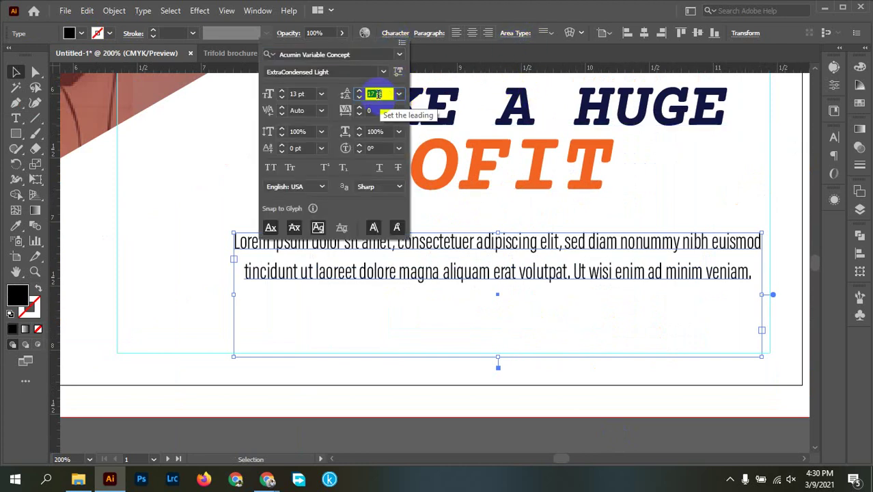
key(Down)
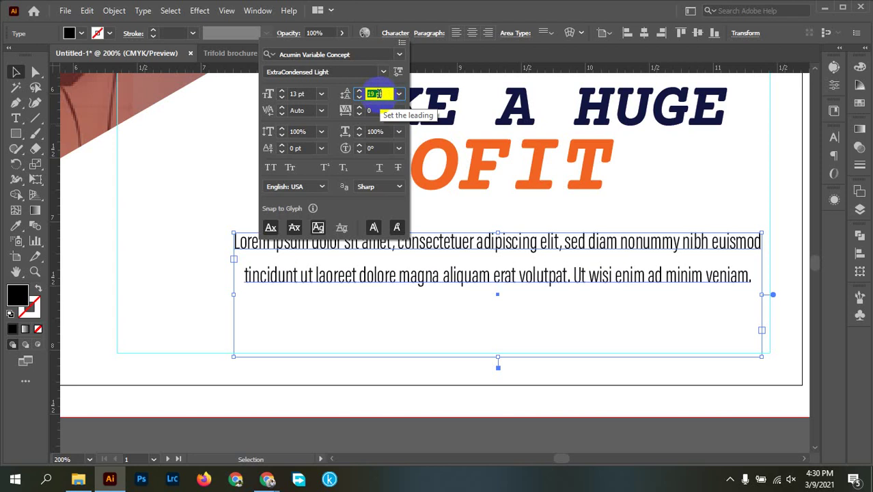
key(Down)
key(Down)
Set the paragraph's font size to 18 pt and its leading to 18 pt.
click(305, 94)
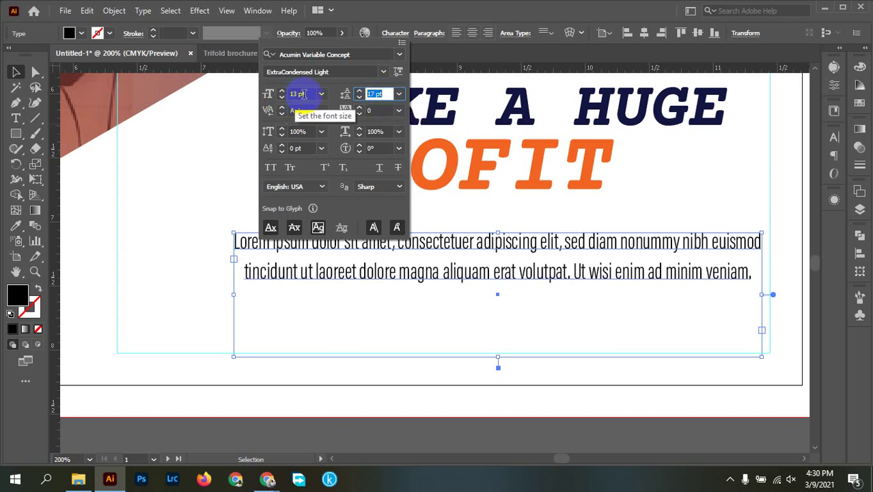
key(Up)
key(Up)
key(Up)
key(Up)
key(Up)
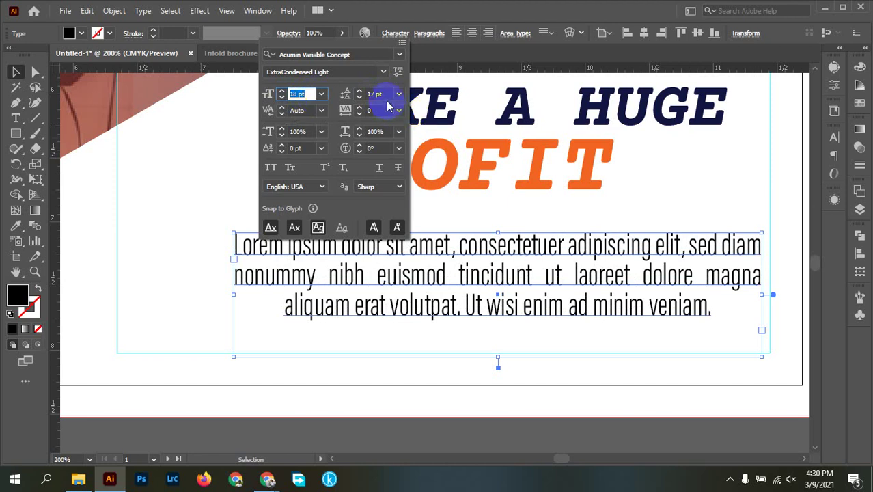
click(380, 93)
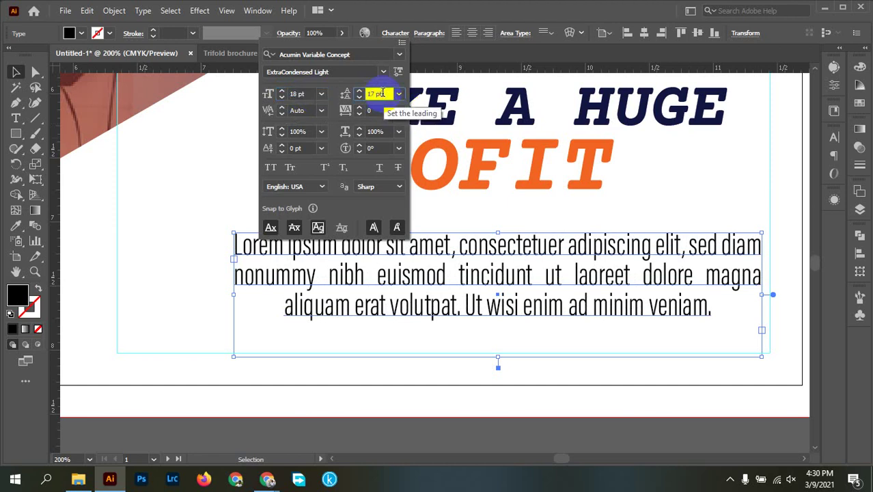
key(Up)
click(15, 71)
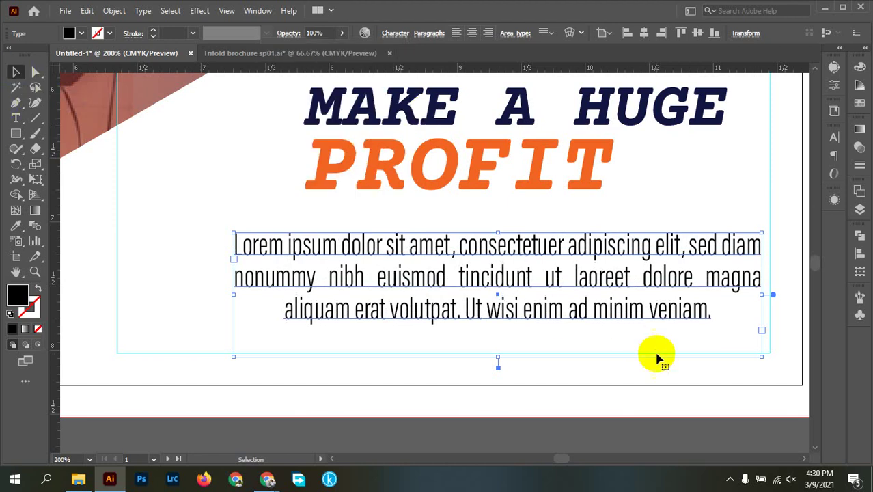
click(638, 342)
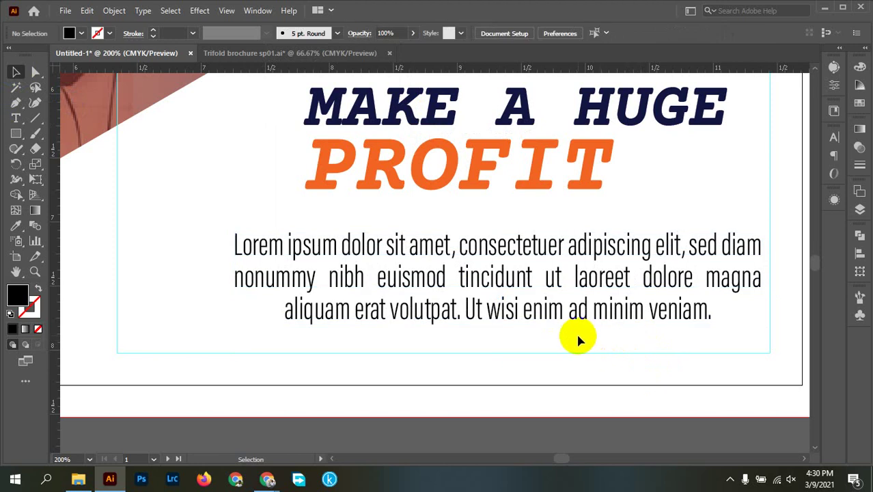
Shift the paragraph left below the headline so it sits inside the cover's margin guides.
key(ctrl+minus)
drag(573, 313, 554, 298)
scroll(553, 303, up, 2)
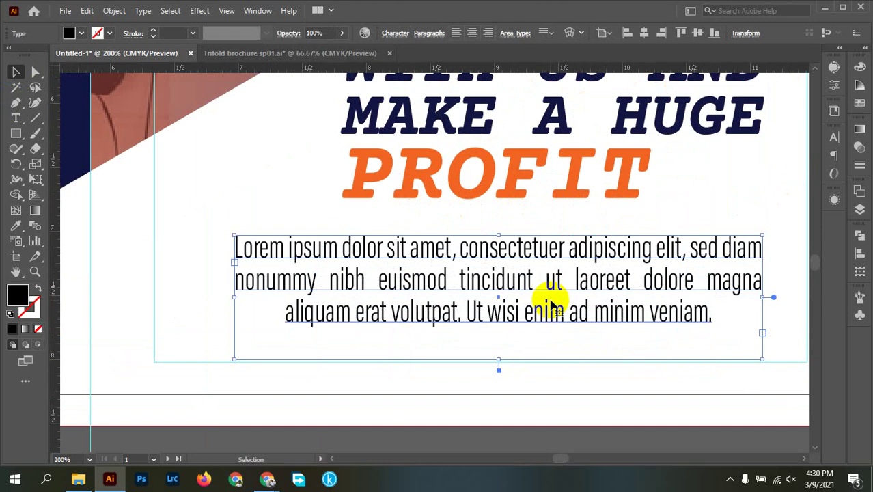
scroll(563, 301, down, 1)
drag(606, 307, 526, 274)
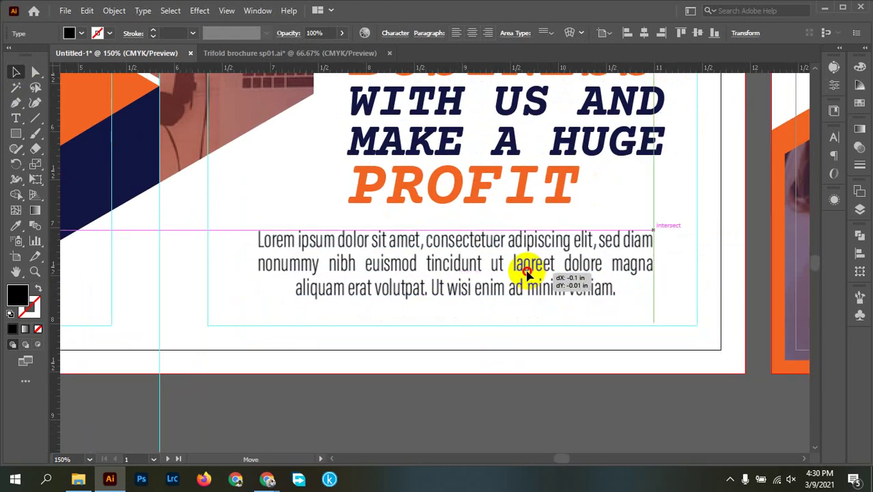
drag(527, 274, 523, 274)
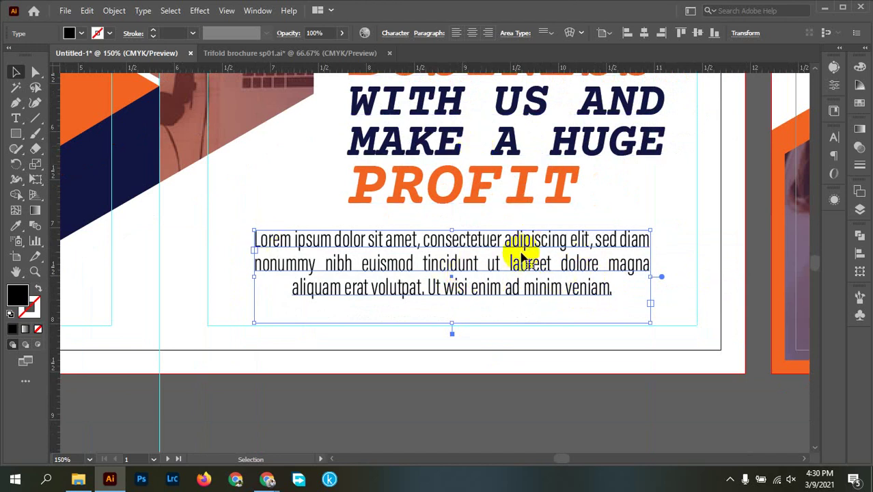
scroll(506, 257, up, 1)
click(739, 262)
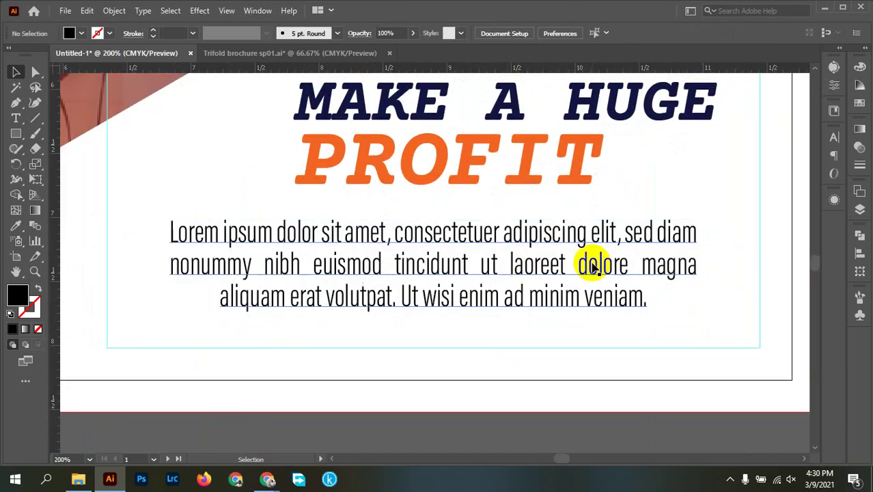
Check the paragraph's character settings and how it sits on the front cover below the headline.
click(590, 259)
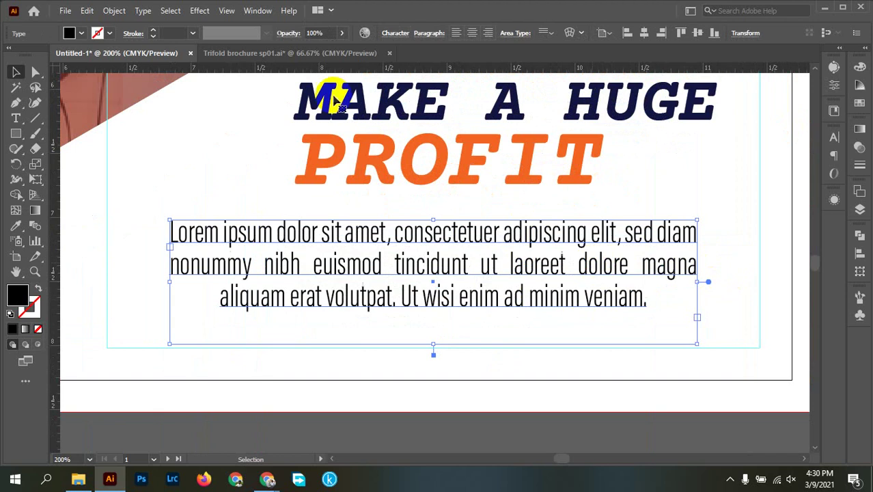
click(395, 36)
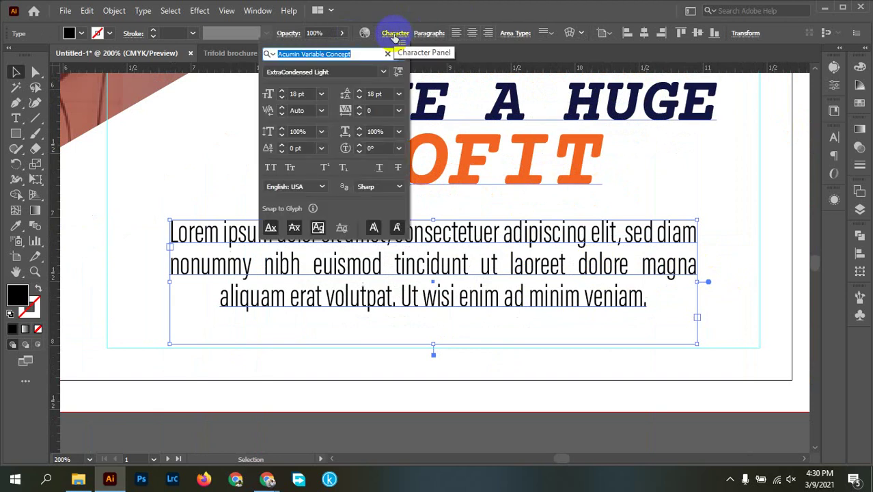
click(395, 35)
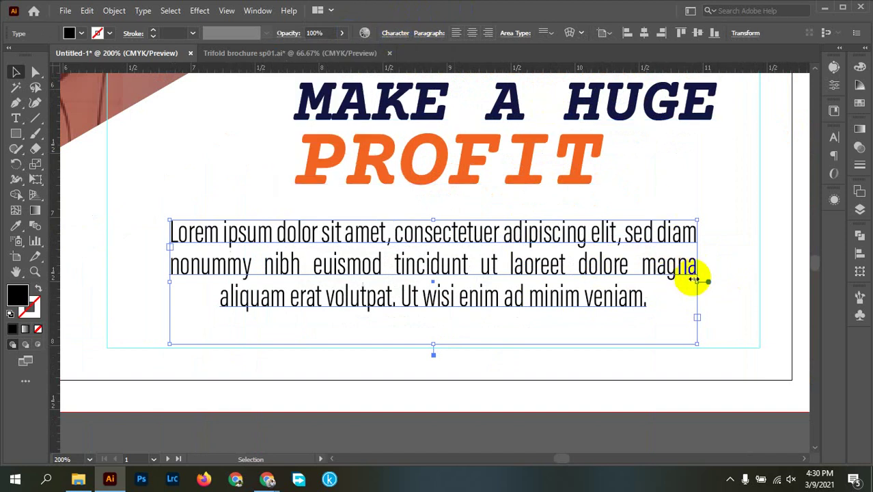
click(724, 293)
scroll(727, 293, down, 1)
scroll(728, 294, down, 3)
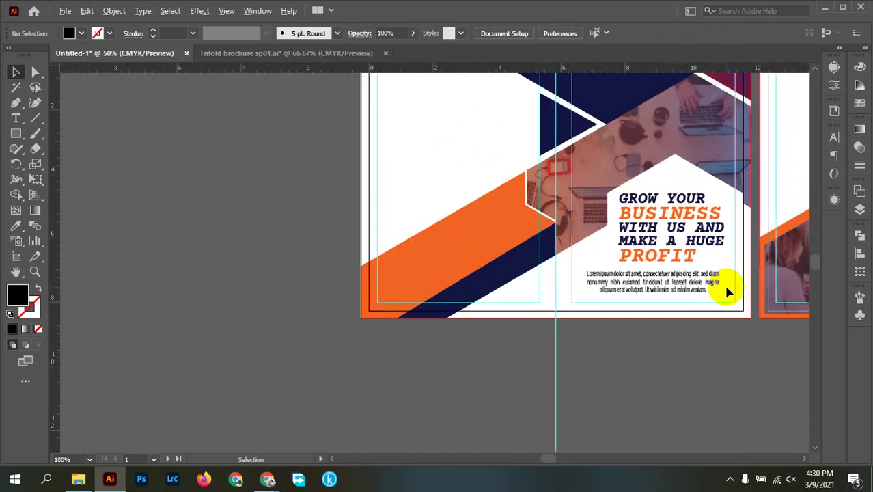
drag(464, 311, 256, 356)
Set the opacity of the front cover paragraph to 87%.
scroll(478, 339, up, 8)
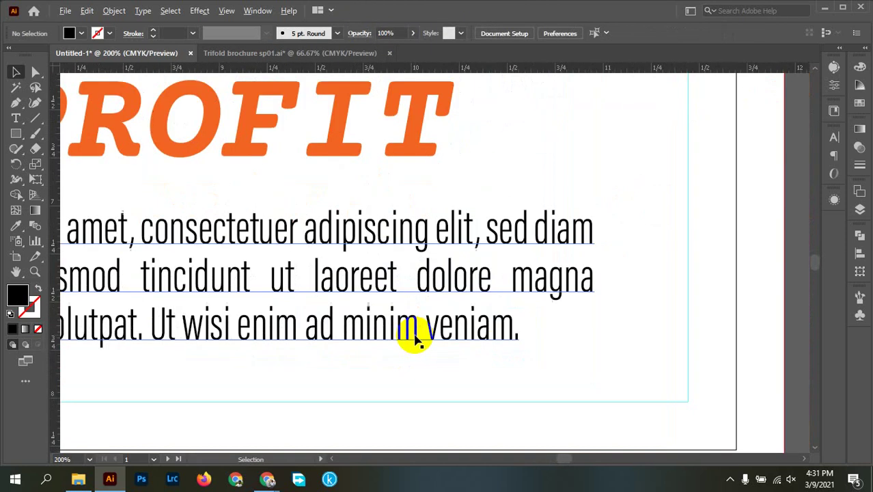
click(388, 322)
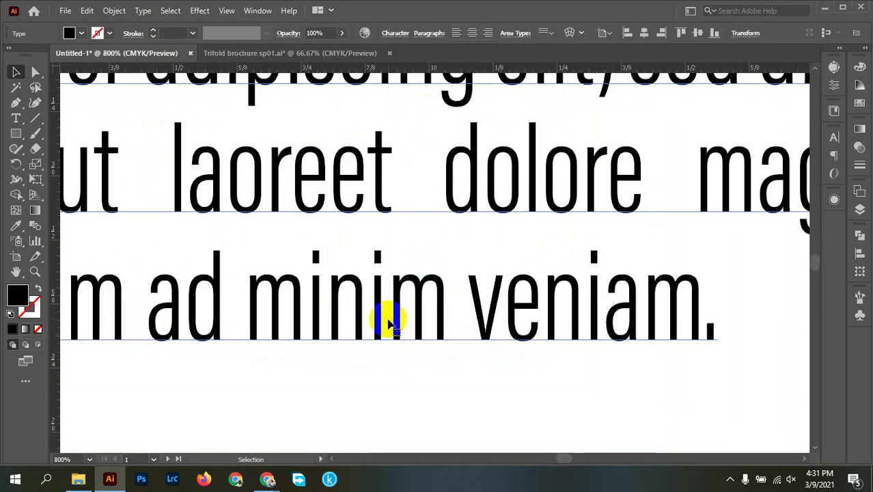
click(324, 33)
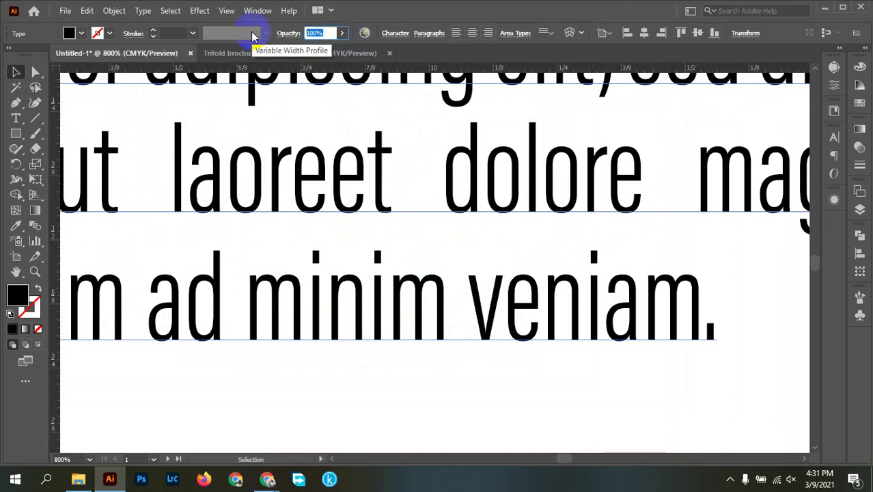
text(887)
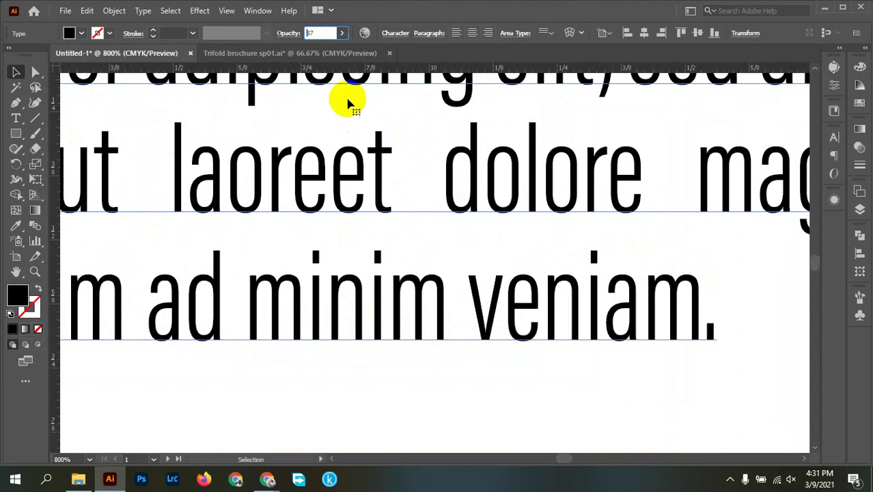
click(622, 340)
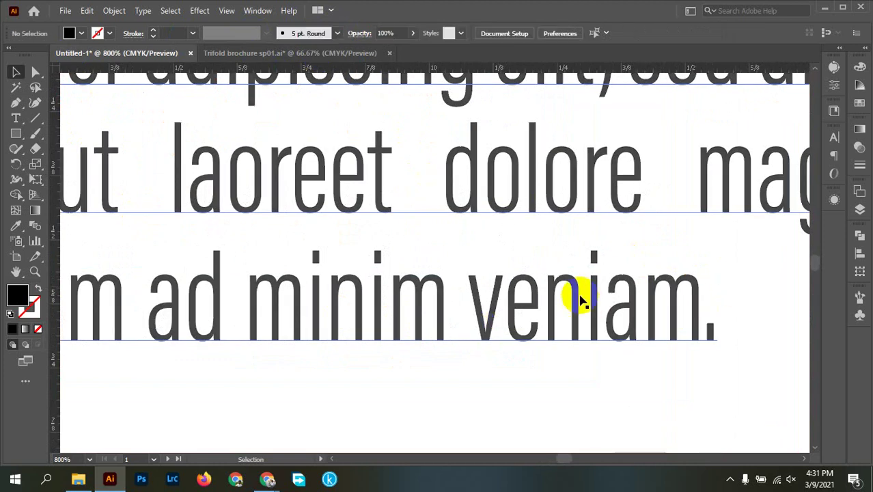
Review the whole outer page of the brochure and switch back to the Trifold brochure sp01 document.
scroll(562, 288, down, 5)
scroll(459, 288, down, 2)
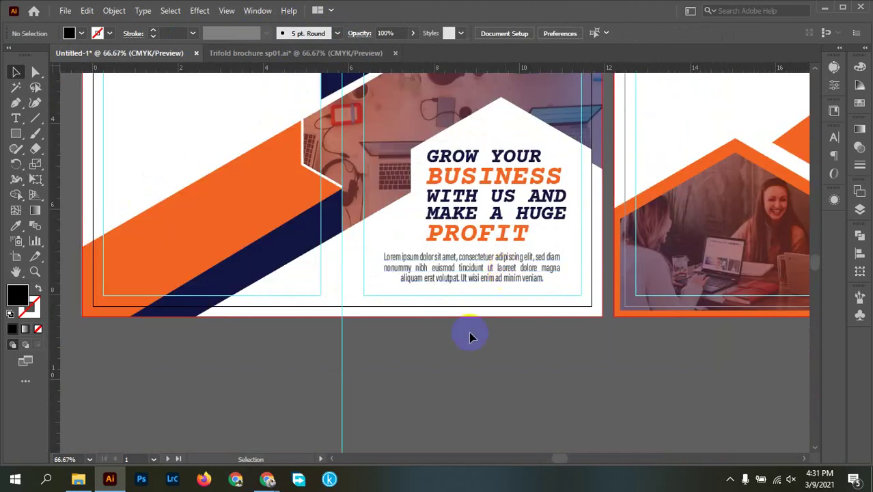
drag(468, 336, 683, 426)
drag(437, 245, 447, 251)
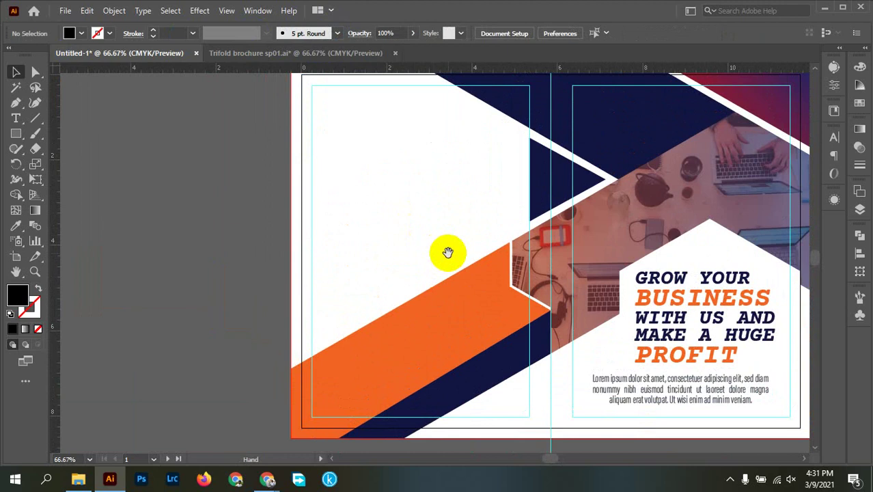
scroll(423, 237, down, 1)
scroll(339, 237, up, 1)
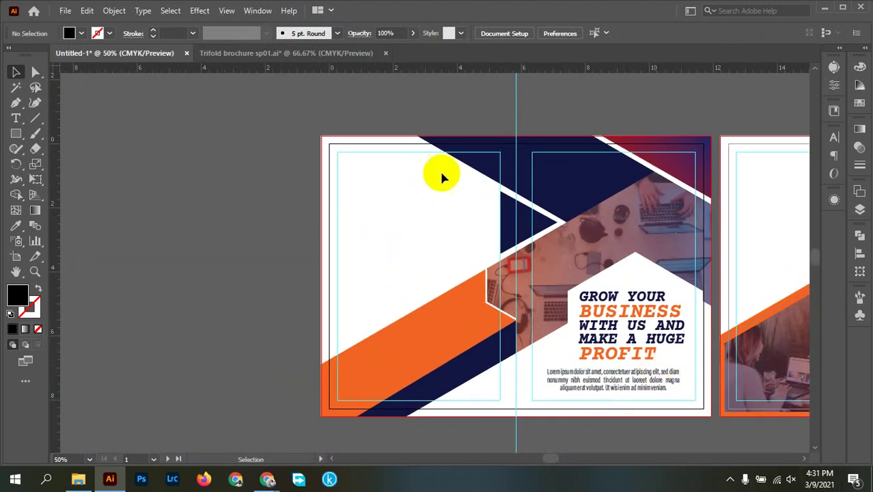
click(234, 59)
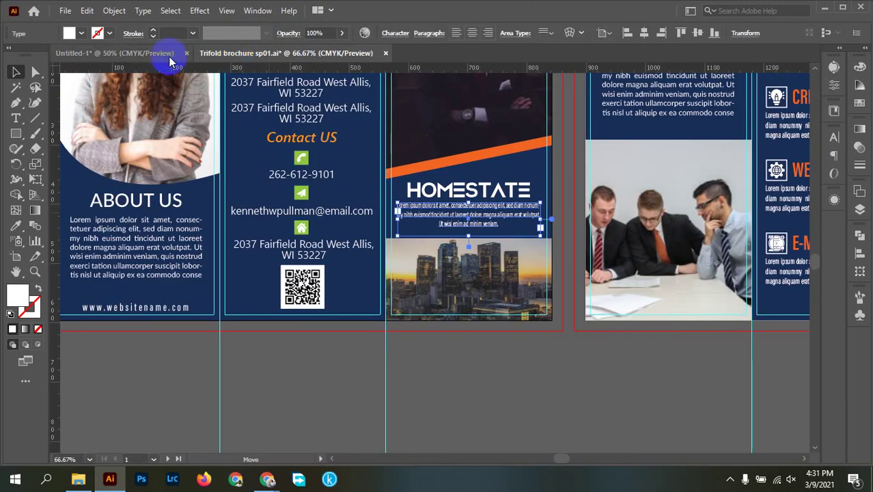
Copy the branches and contact details group with its QR code from Trifold brochure sp01 into Untitled-1, beside the outer page.
click(147, 58)
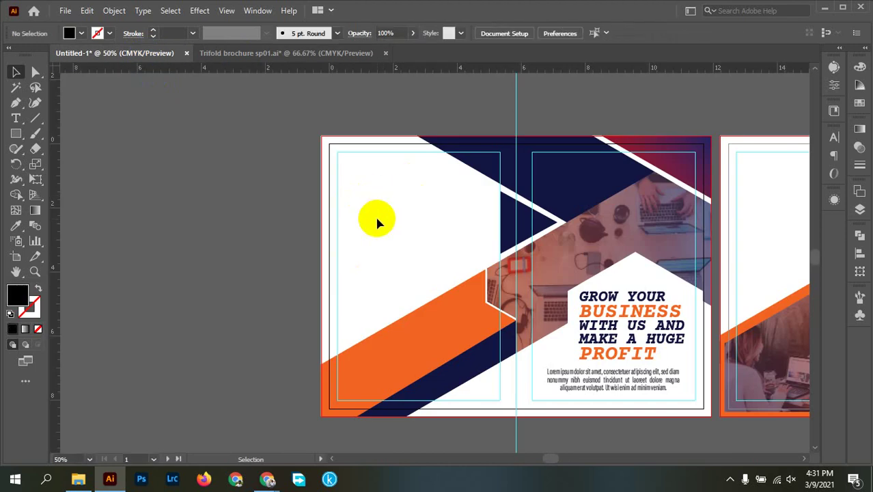
click(326, 54)
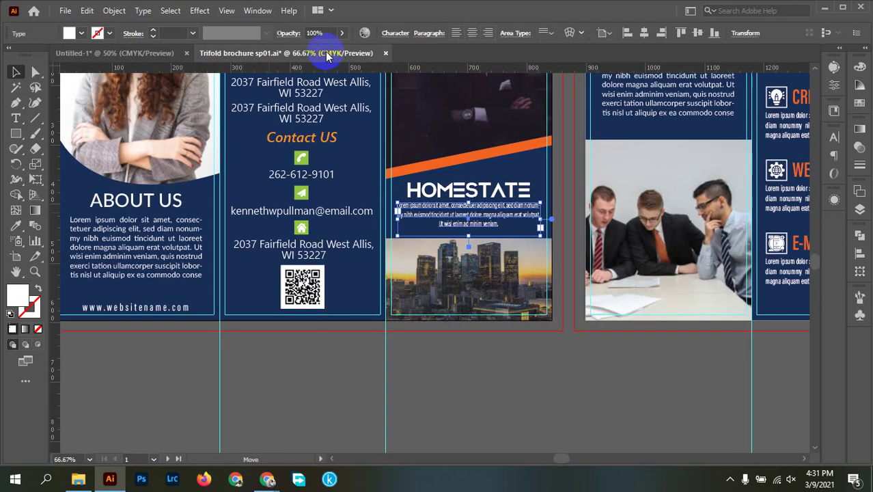
click(304, 287)
right_click(306, 287)
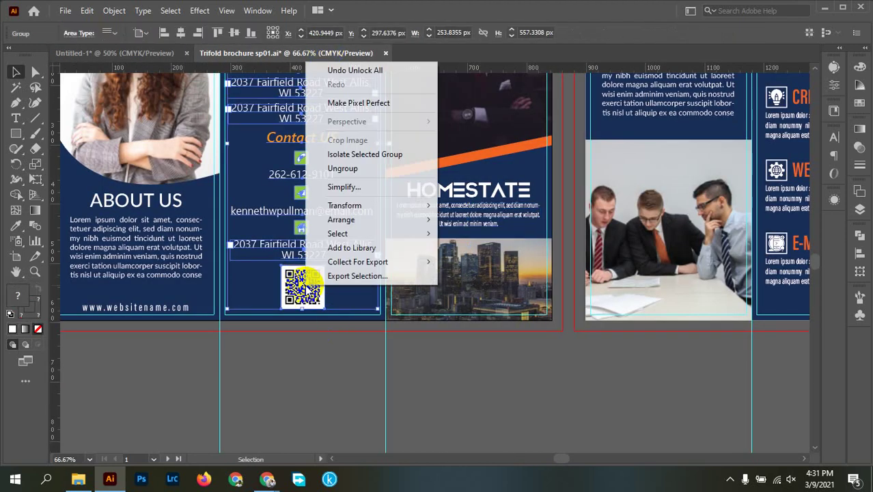
click(339, 369)
drag(304, 287, 185, 271)
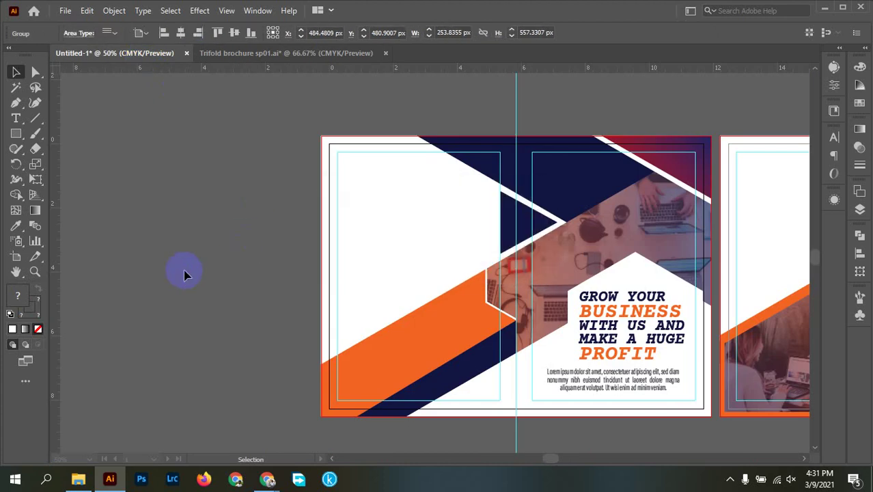
drag(277, 208, 319, 216)
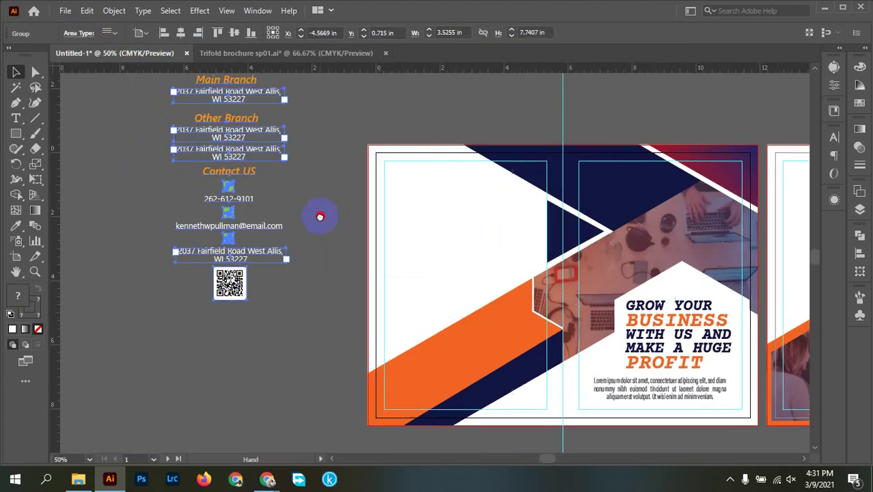
drag(259, 191, 261, 289)
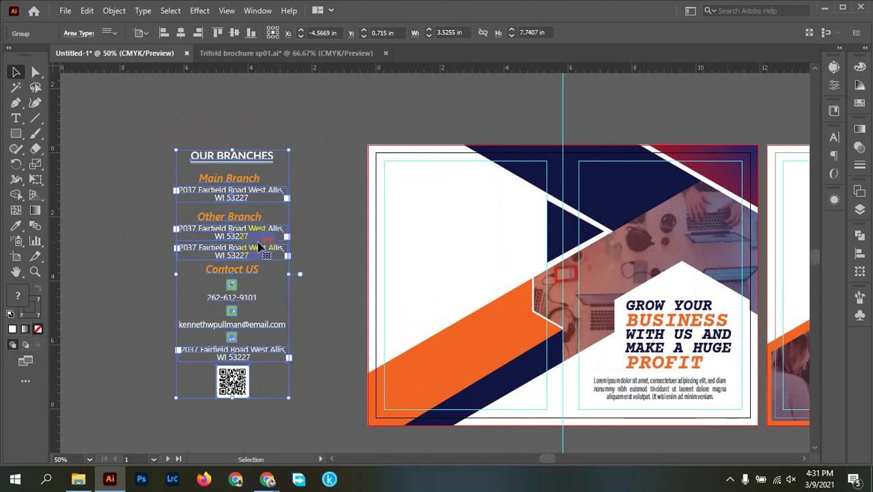
click(315, 185)
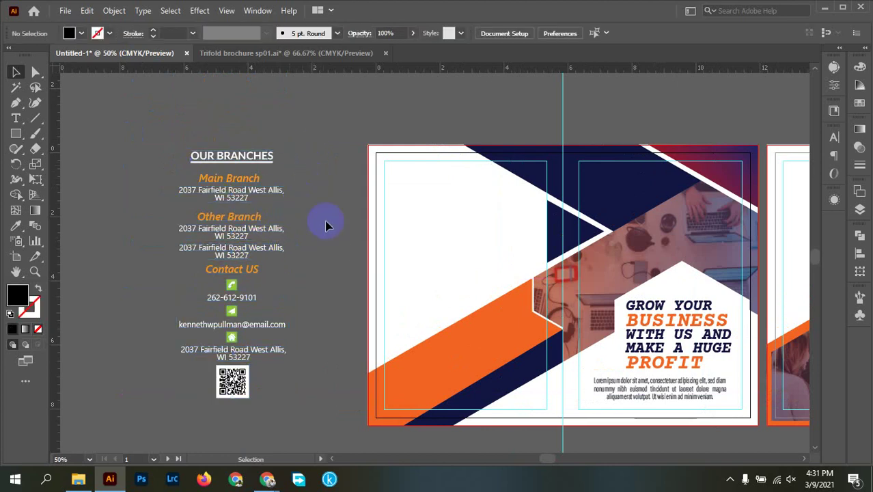
Ungroup the pasted branches and contact block and move the QR code onto the back cover above the orange band.
mouse_move(239, 393)
mouse_down()
mouse_move(471, 380)
mouse_move(242, 384)
mouse_up()
right_click(243, 384)
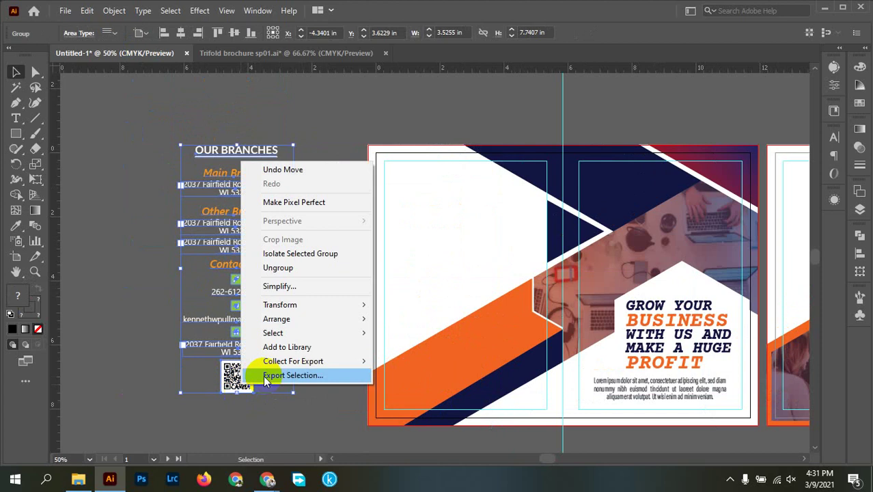
click(304, 267)
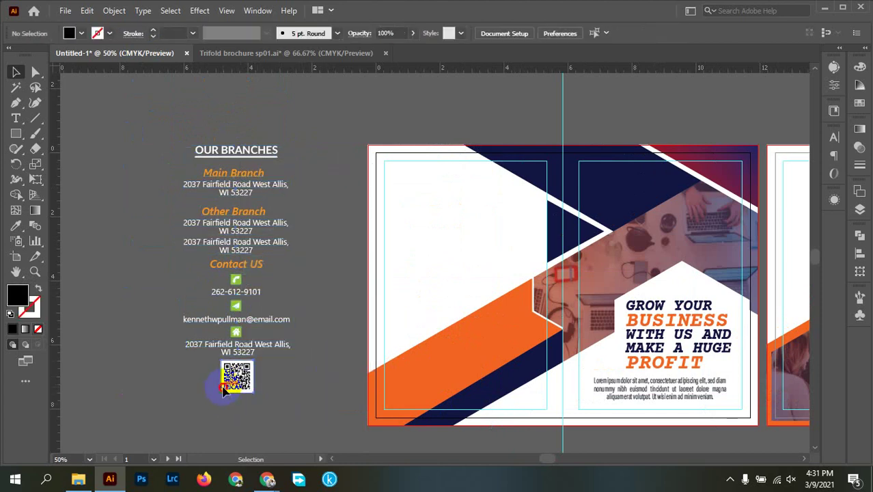
mouse_move(224, 389)
mouse_down()
mouse_move(444, 363)
mouse_move(468, 321)
mouse_move(478, 326)
mouse_move(471, 321)
mouse_move(490, 309)
mouse_up()
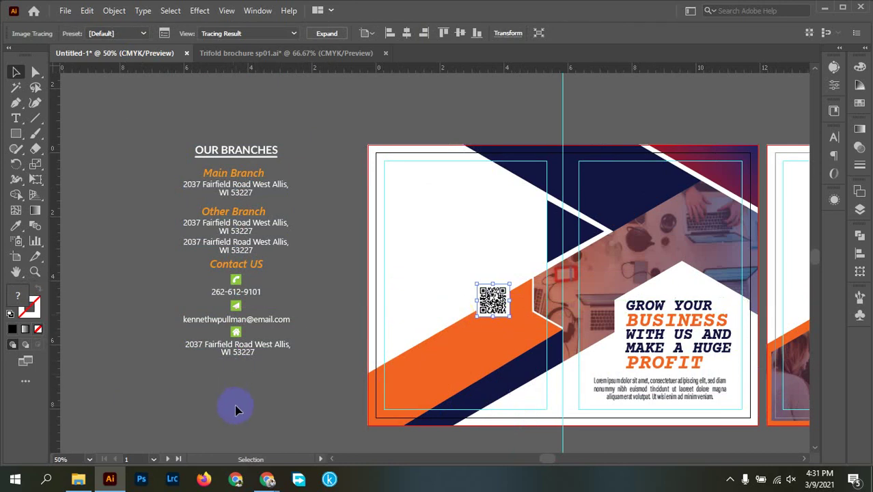
click(278, 396)
Move the Contact US group slightly down, away from the branch addresses, and ungroup it.
mouse_move(255, 272)
mouse_down()
mouse_move(269, 276)
mouse_move(253, 269)
mouse_move(426, 220)
mouse_move(440, 231)
mouse_move(344, 238)
mouse_move(256, 283)
mouse_up()
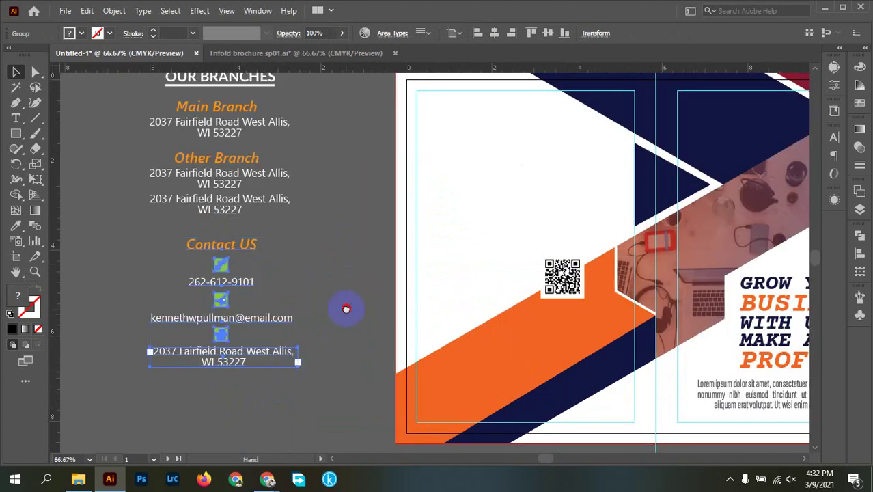
key(ctrl+plus)
click(406, 363)
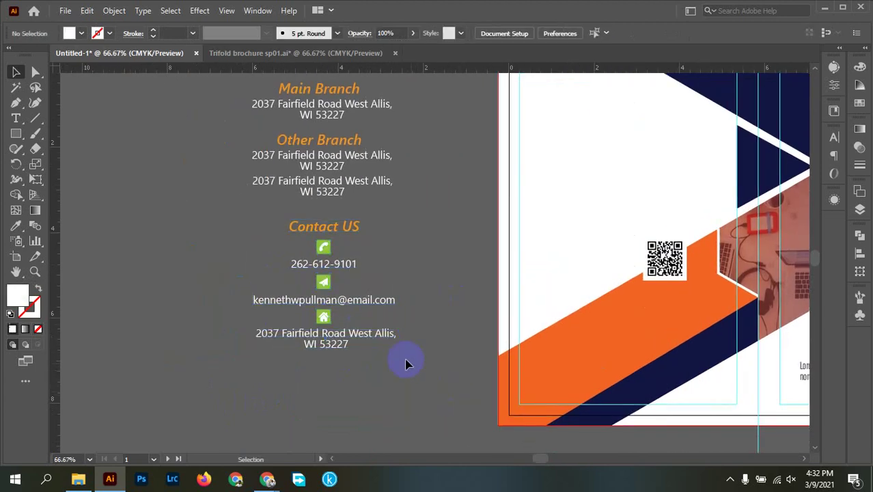
click(349, 268)
right_click(348, 268)
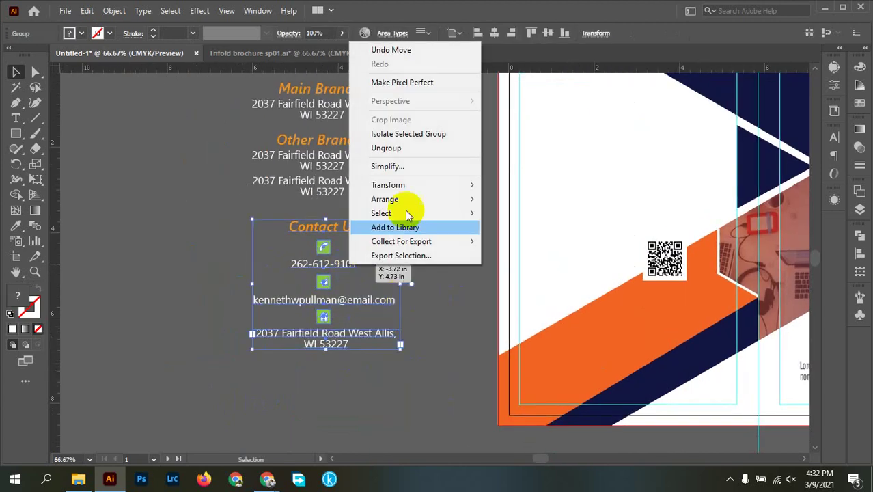
click(407, 146)
click(415, 283)
Fill the phone, e-mail and address lines under Contact US with black and set their opacity to 87%.
click(344, 264)
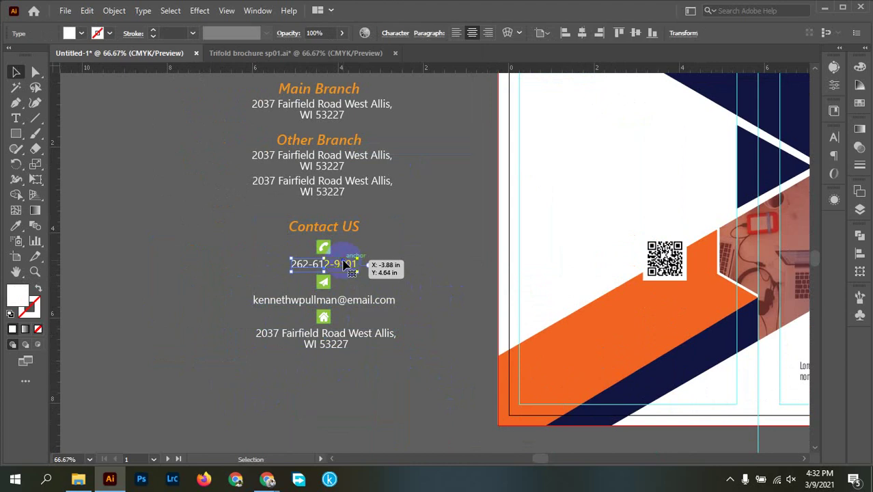
shift+click(381, 308)
shift+click(381, 345)
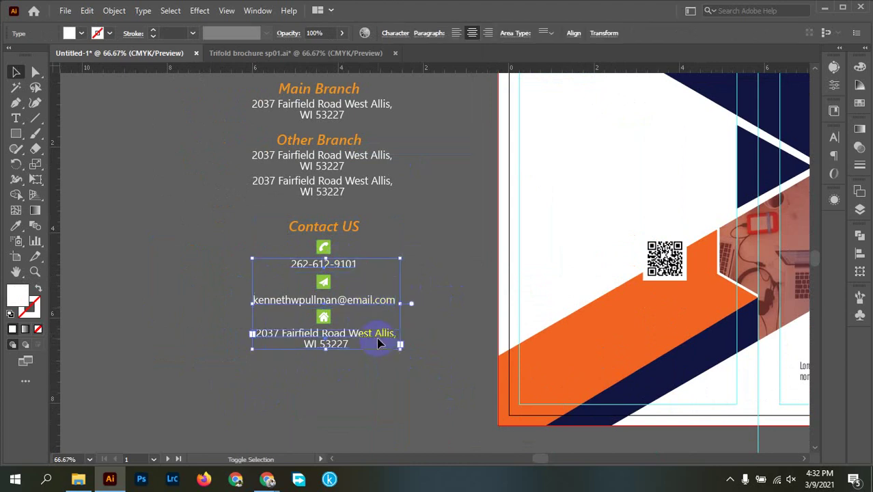
click(82, 33)
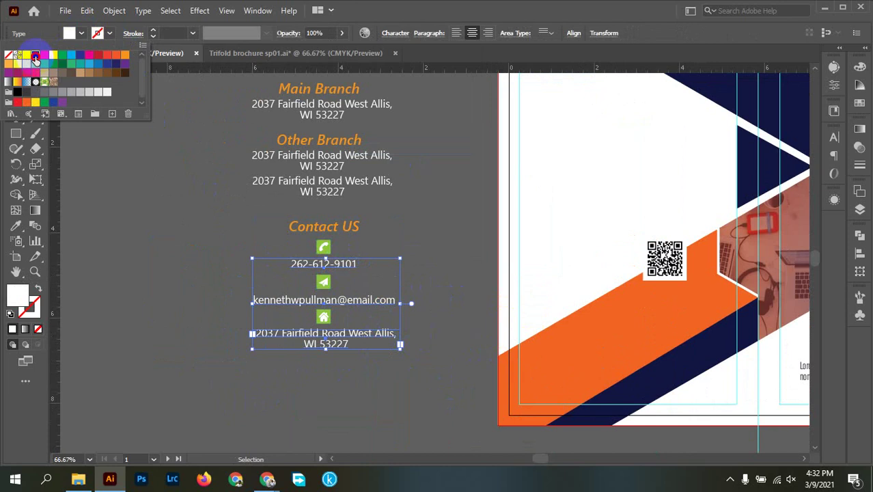
click(35, 60)
click(317, 32)
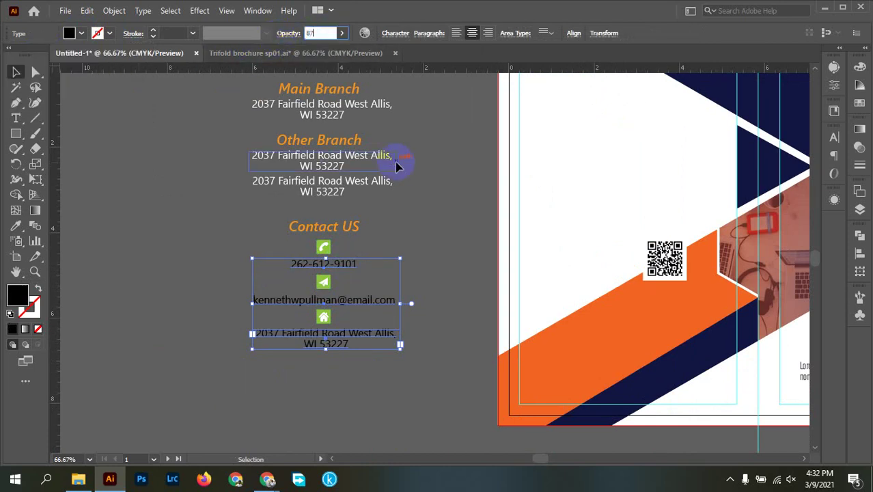
click(471, 257)
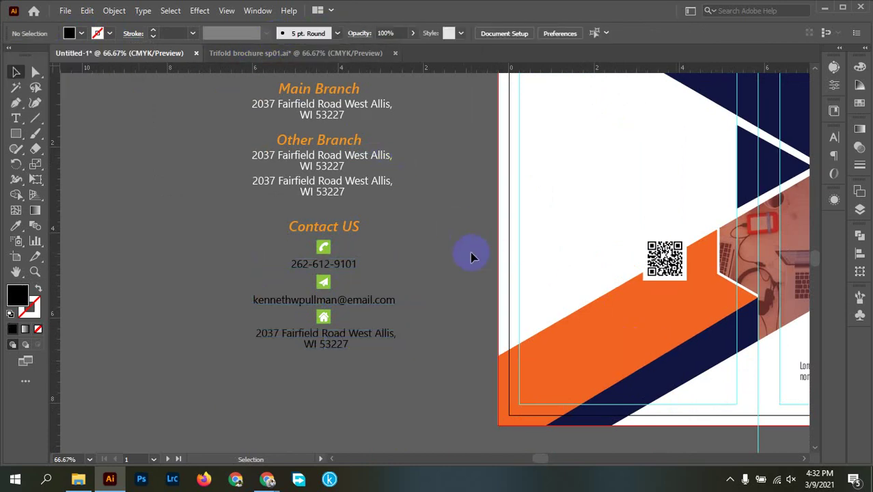
Recolour the phone, e-mail and address lines with the navy of the diagonal band, at 100% opacity.
click(362, 266)
shift+click(370, 298)
shift+click(378, 334)
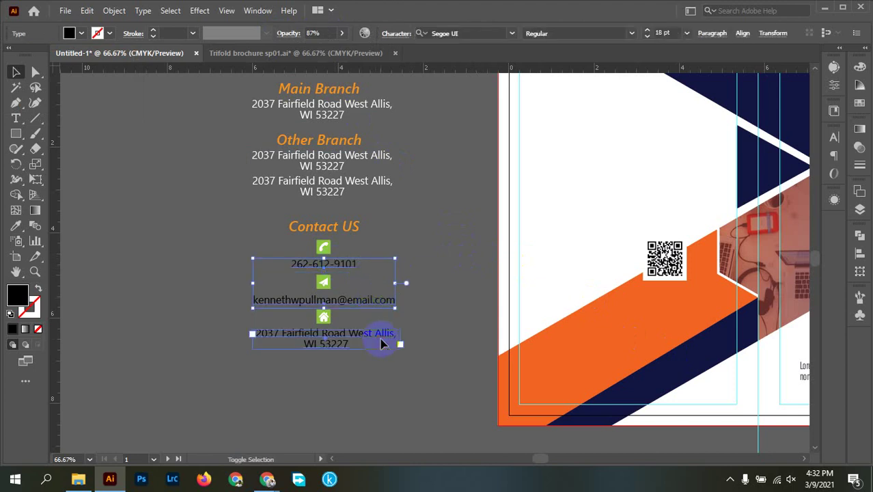
click(342, 33)
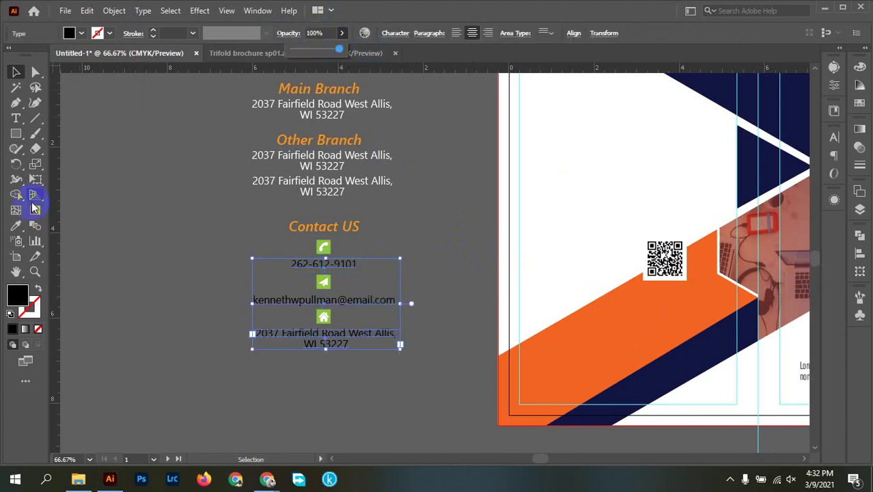
click(16, 225)
click(621, 358)
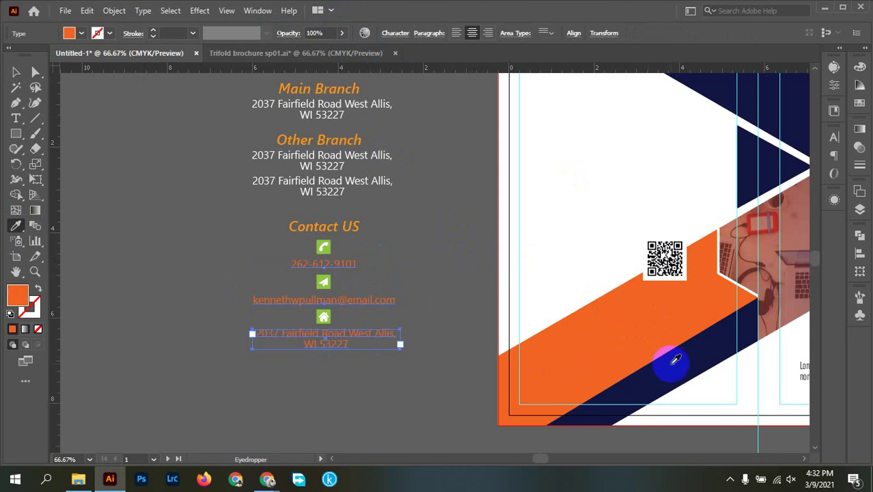
click(672, 360)
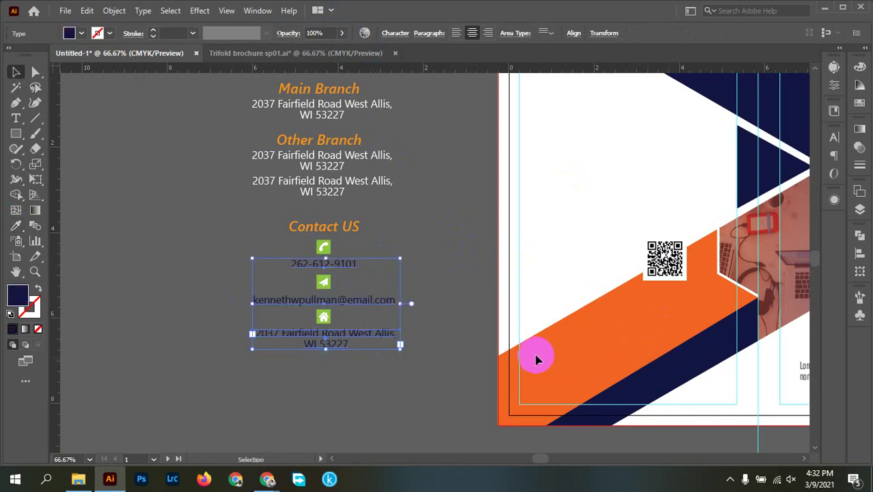
key(v)
Recolour the Contact US heading with the orange sampled from the diagonal band.
click(351, 226)
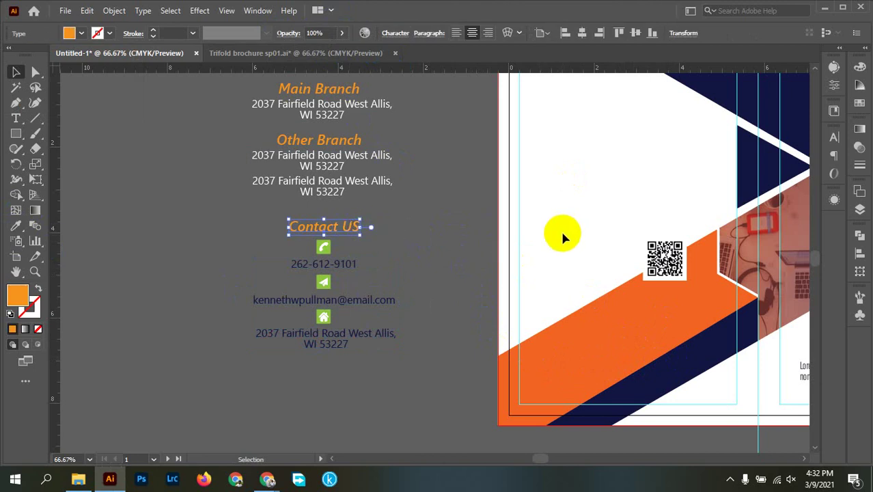
key(i)
click(635, 337)
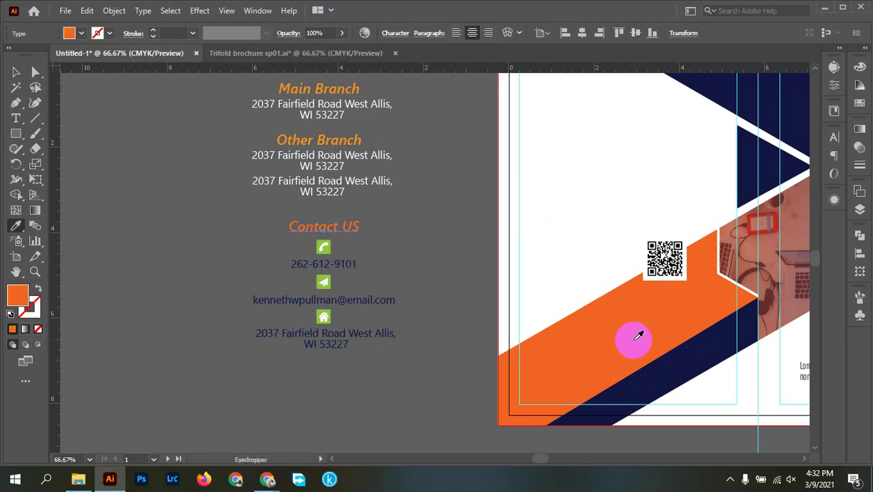
key(v)
click(409, 259)
Select all the green contact icon squares with the Magic Wand and recolour them with the orange of the diagonal band.
click(322, 249)
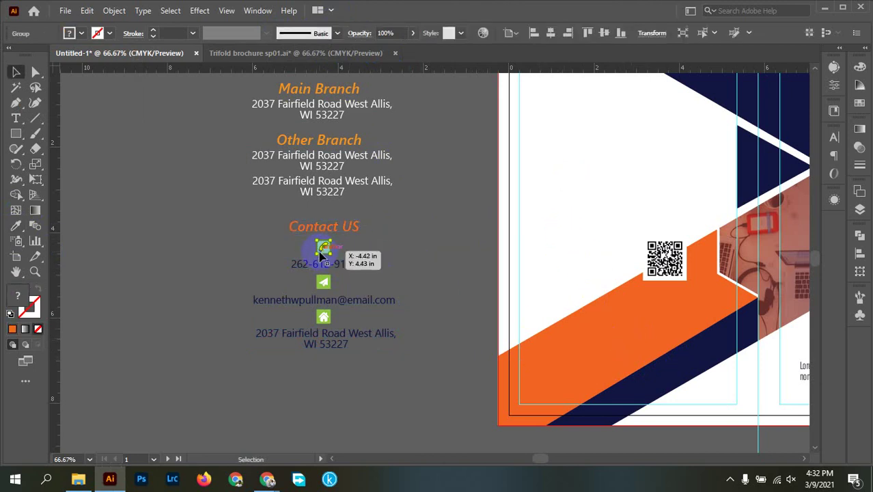
key(ctrl+equal)
key(ctrl+equal)
click(366, 246)
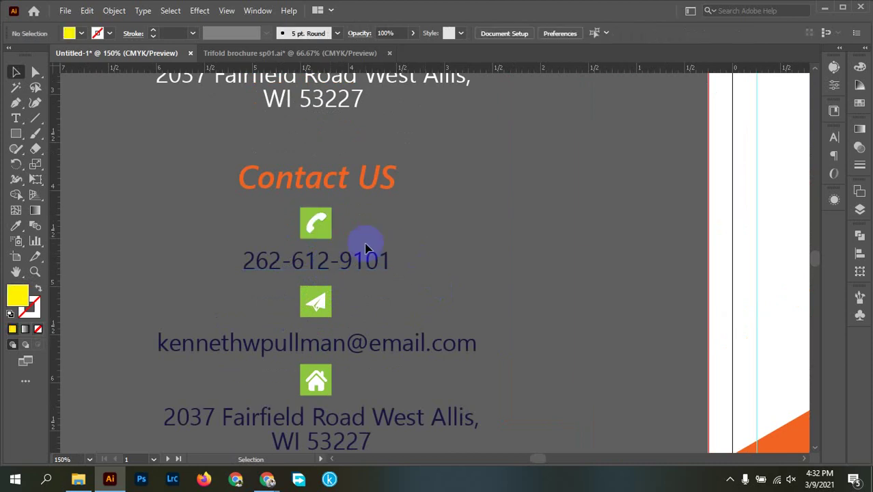
click(313, 224)
key(ctrl+minus)
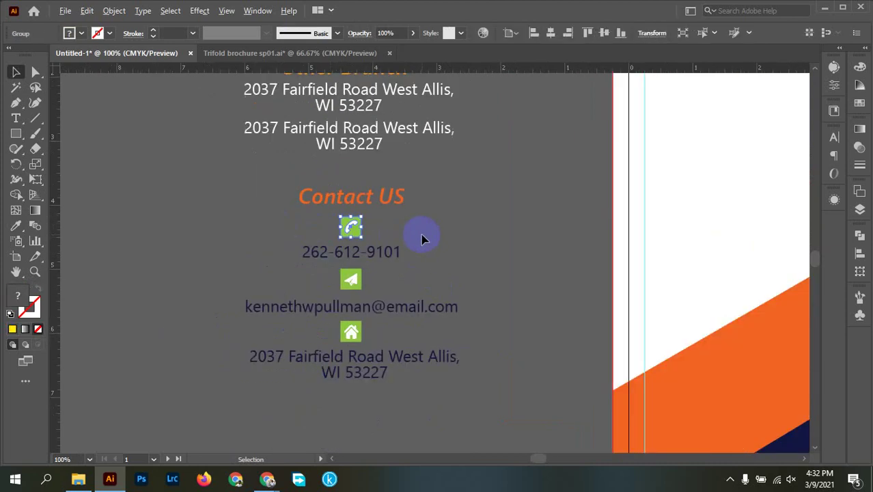
click(444, 237)
key(ctrl+equal)
key(ctrl+equal)
key(ctrl+equal)
key(ctrl+equal)
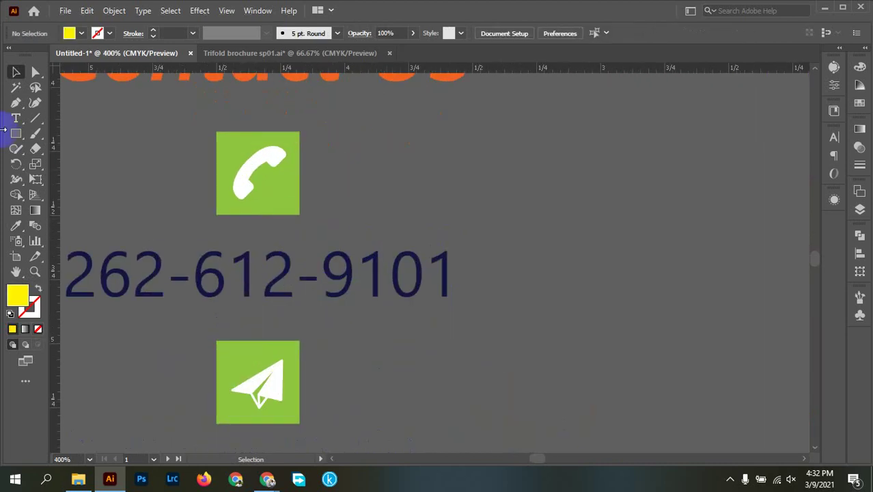
click(16, 90)
click(283, 200)
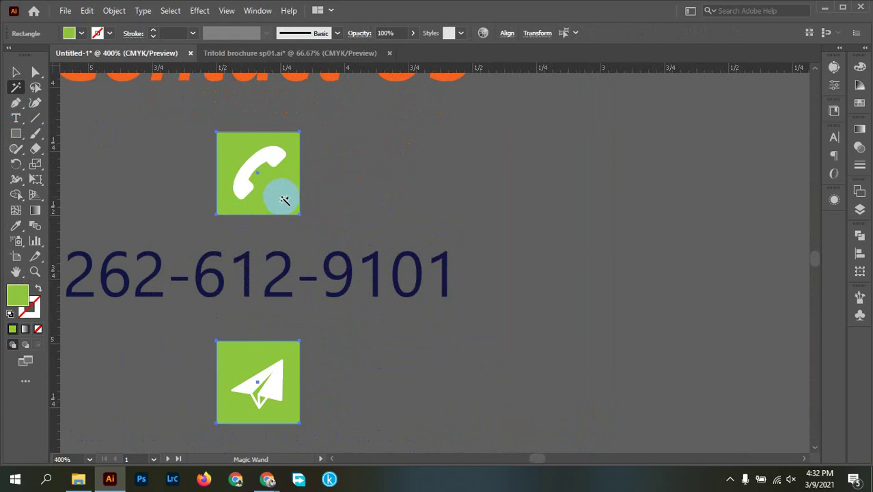
scroll(506, 237, down, 5)
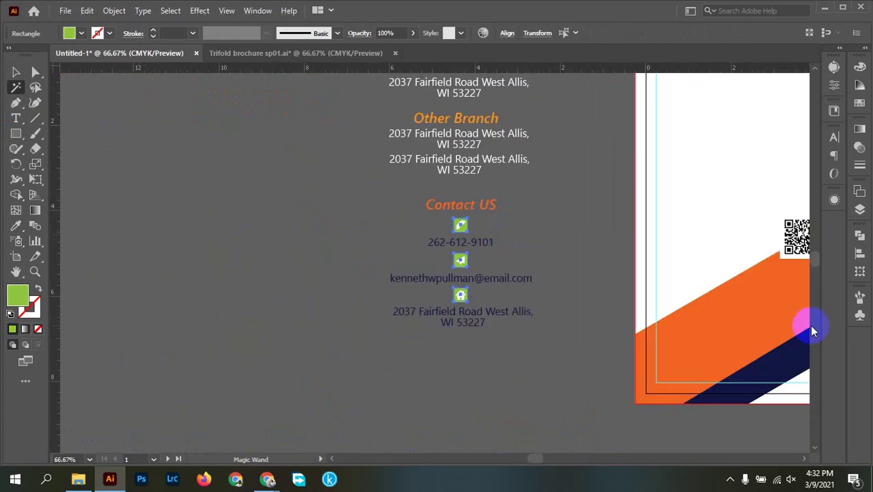
key(i)
click(766, 302)
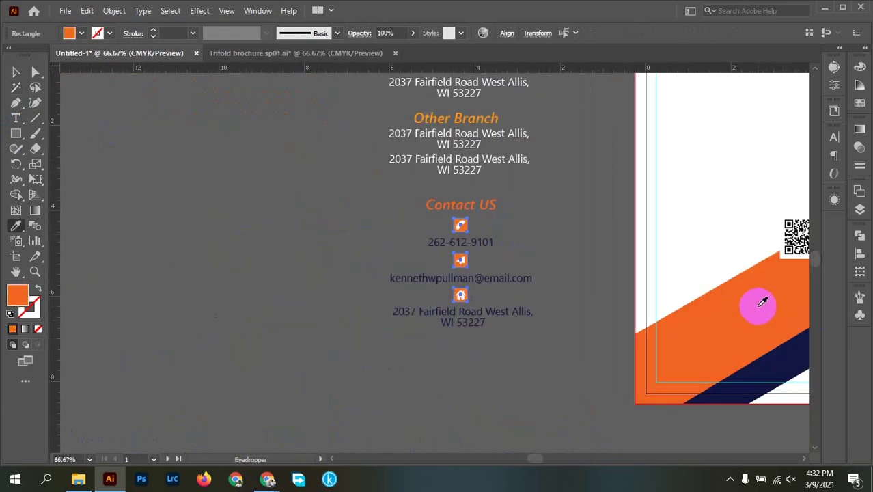
key(v)
click(551, 215)
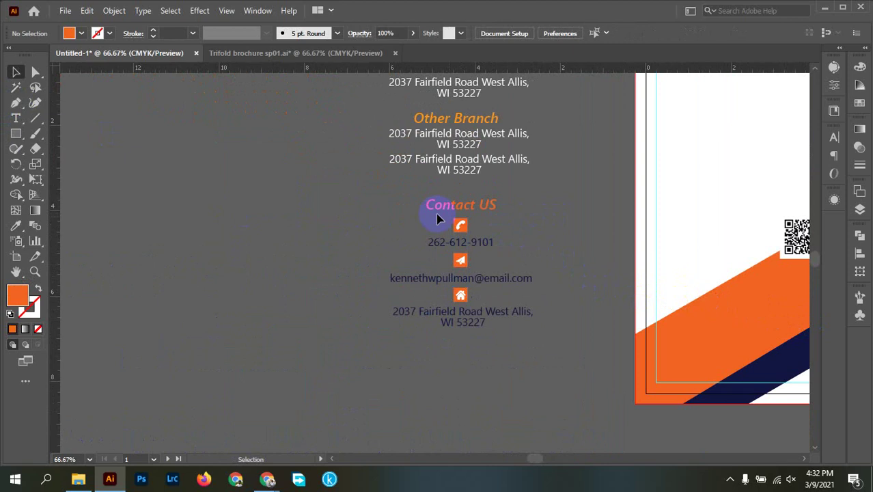
Group the Contact US heading, icons and detail lines and move the group onto the white area of the back cover.
drag(546, 356, 478, 200)
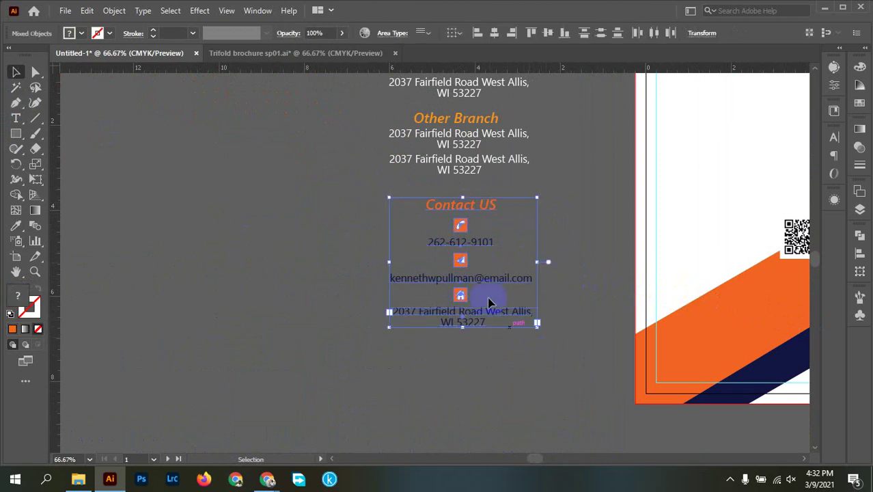
right_click(533, 301)
click(511, 176)
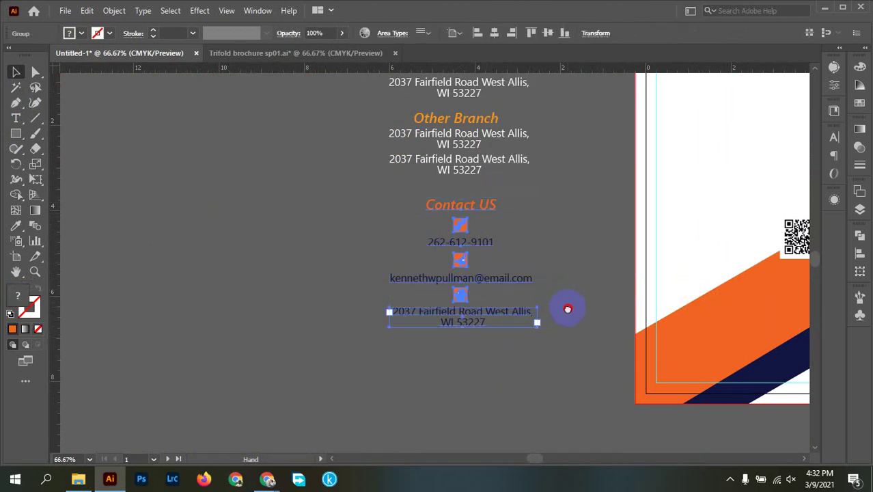
drag(568, 308, 413, 371)
drag(324, 267, 603, 133)
scroll(603, 133, up, 3)
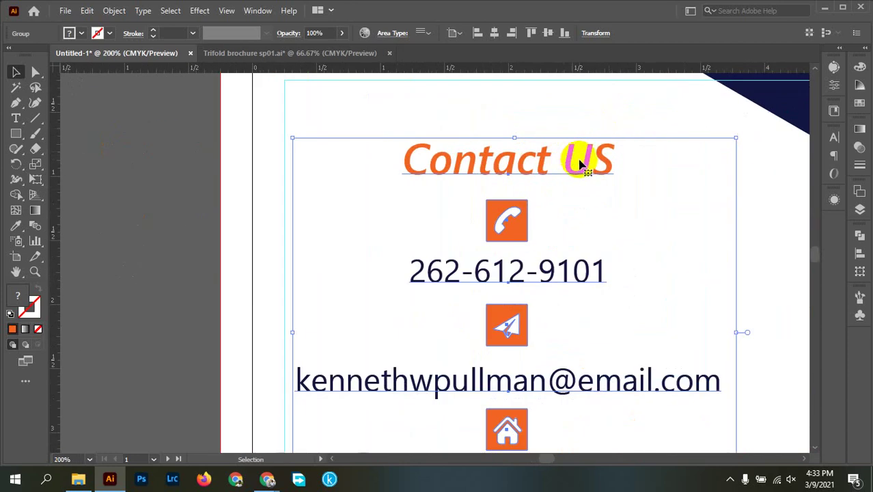
Shift the Contact US group slightly to the right within the white area of the back cover.
drag(579, 165, 628, 161)
scroll(626, 156, down, 2)
scroll(567, 197, up, 2)
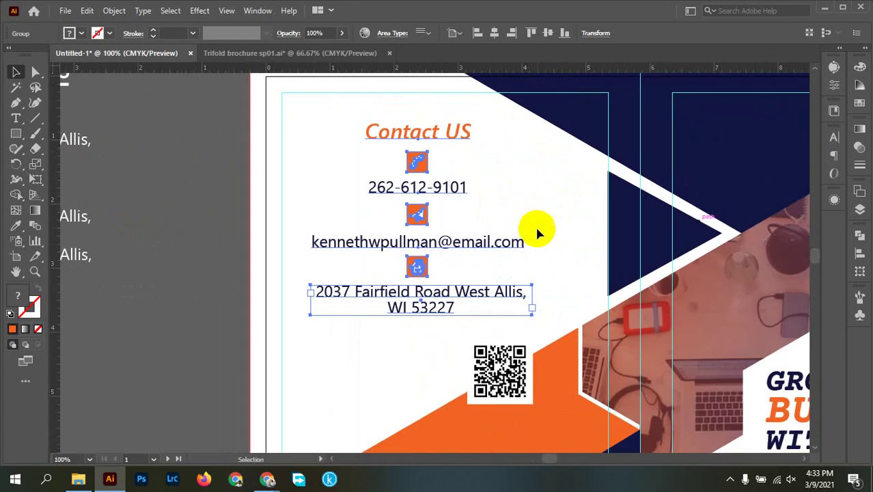
Move the QR code down and left below the address, onto the upper edge of the orange diagonal band.
drag(520, 242, 408, 363)
scroll(571, 287, down, 2)
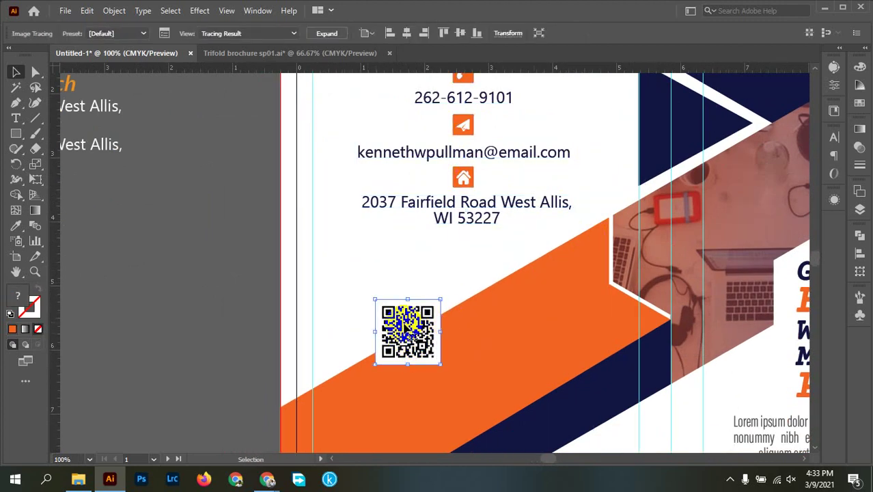
drag(406, 330, 406, 328)
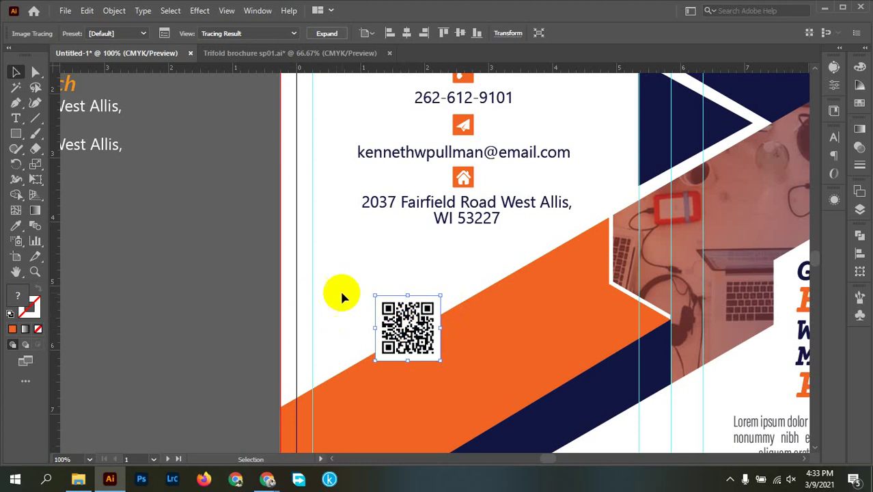
click(340, 289)
Nudge the Contact US group about 0.08 in to the left and slightly upward on the back cover.
scroll(339, 288, down, 2)
drag(422, 280, 381, 327)
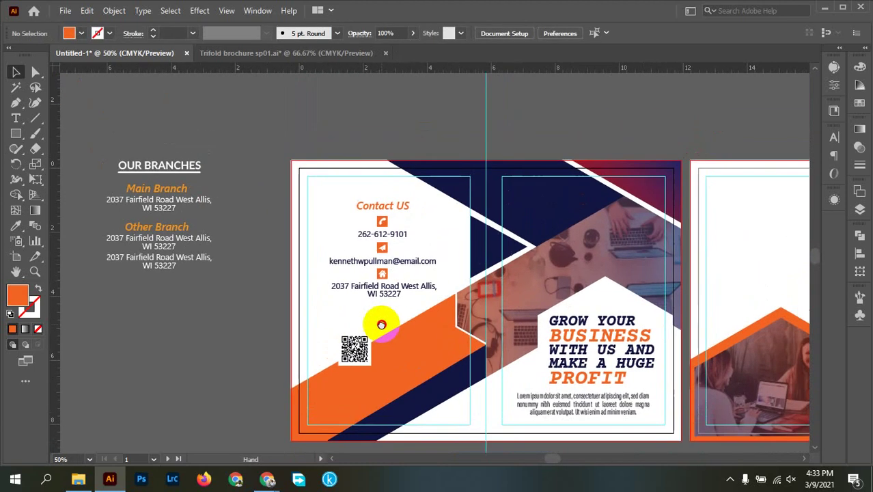
scroll(406, 322, up, 1)
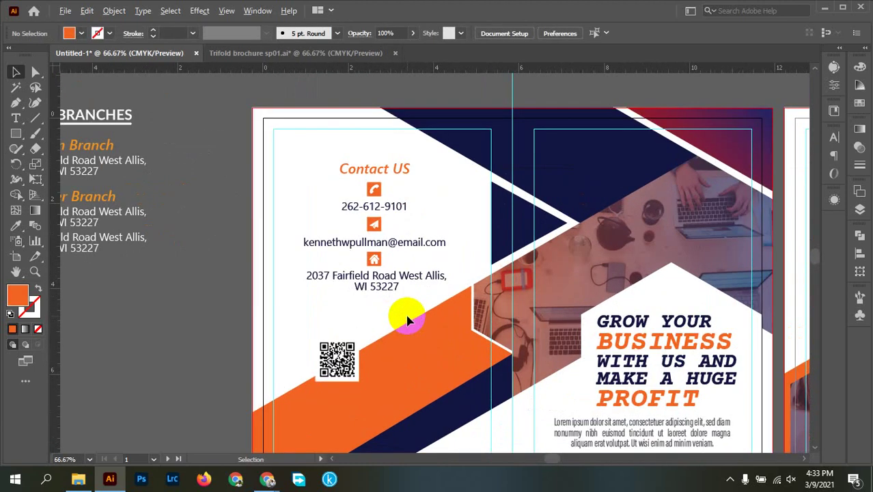
drag(379, 175, 376, 170)
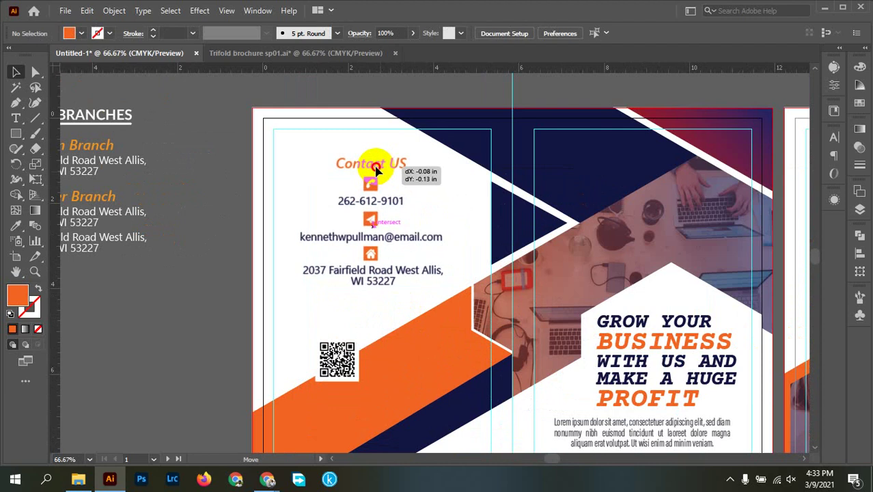
drag(376, 170, 375, 170)
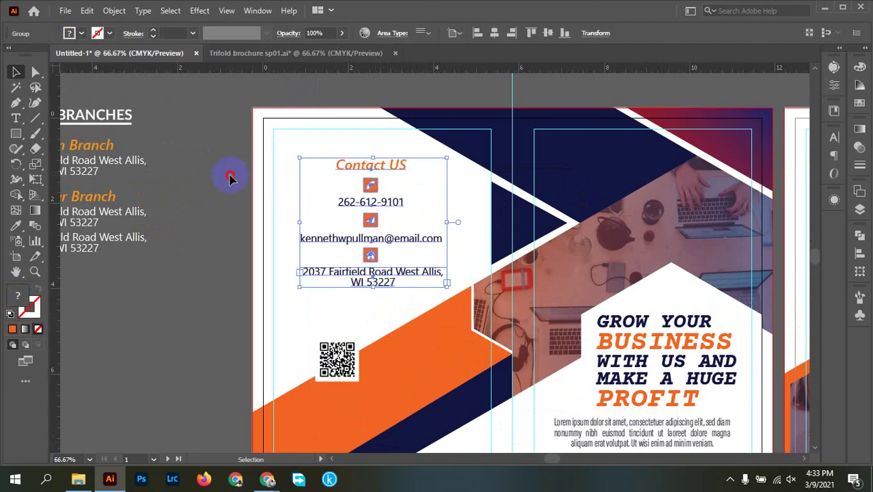
click(230, 178)
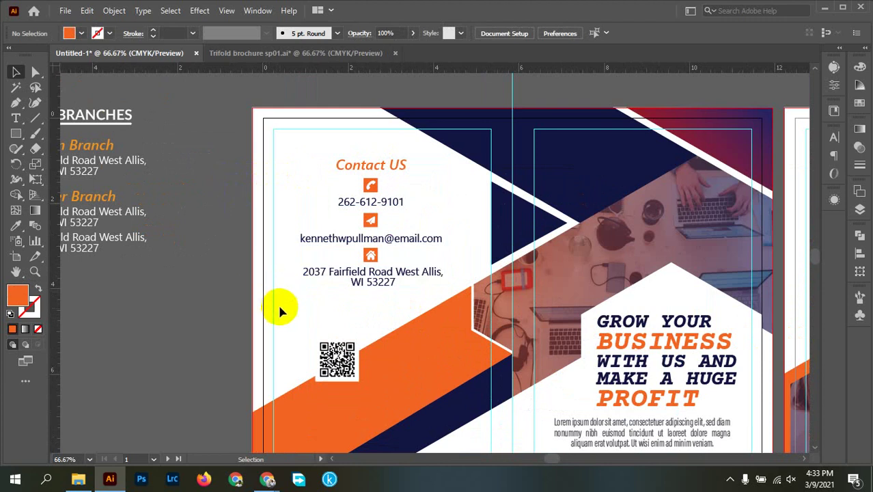
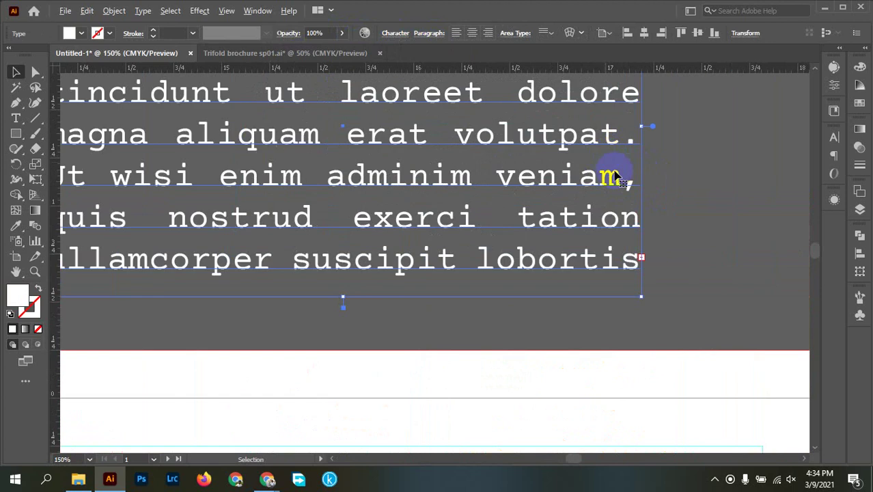
Recolour the Lorem ipsum paragraph under the ABOUT US heading with the navy sampled from the cover shape.
scroll(692, 196, down, 2)
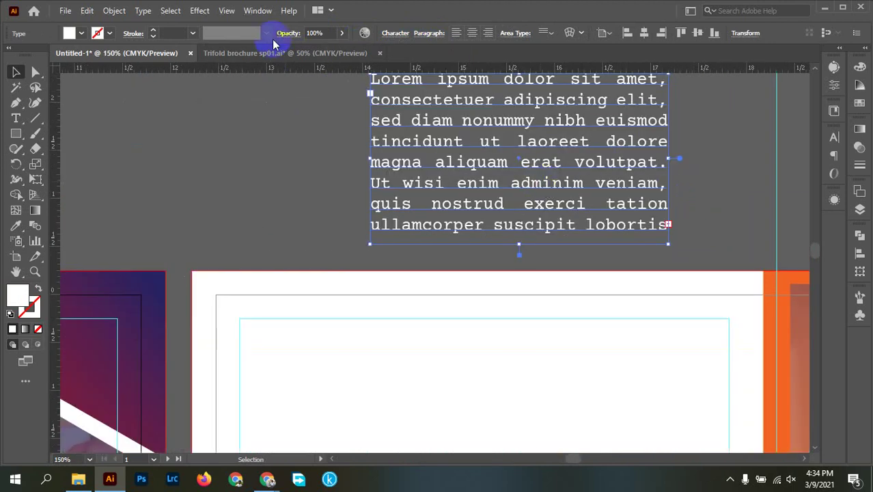
click(394, 33)
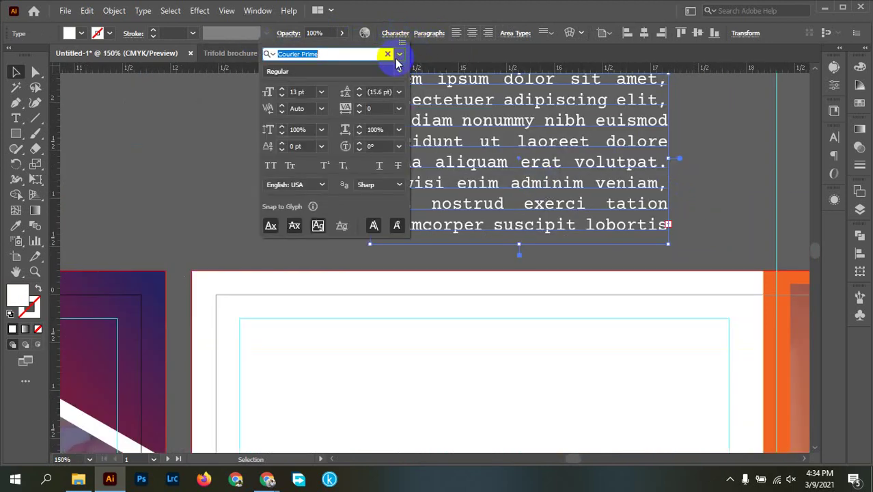
key(Escape)
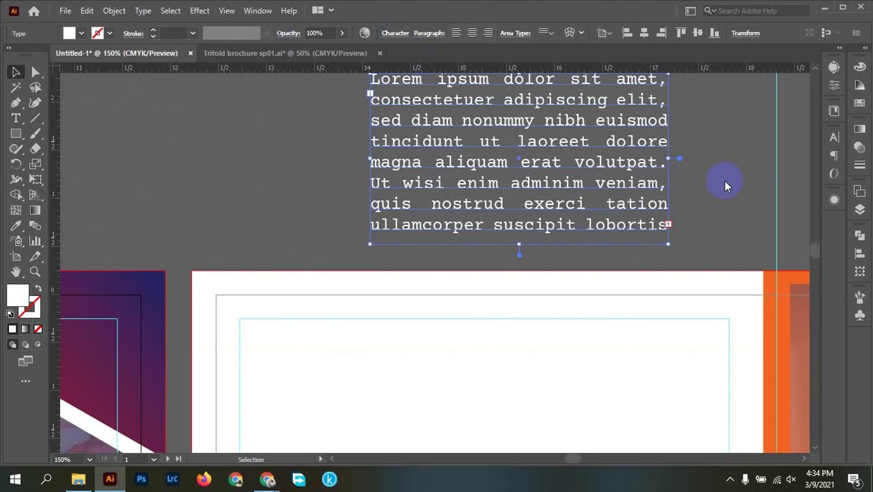
scroll(723, 180, down, 2)
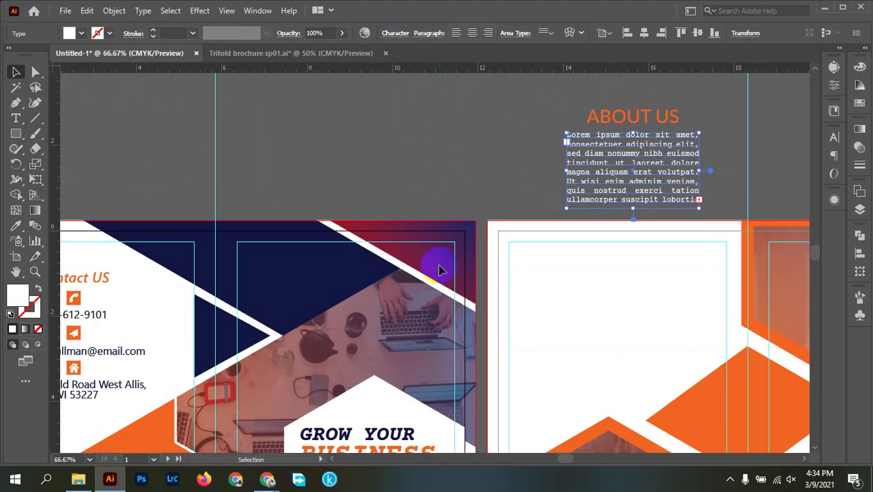
key(i)
click(284, 274)
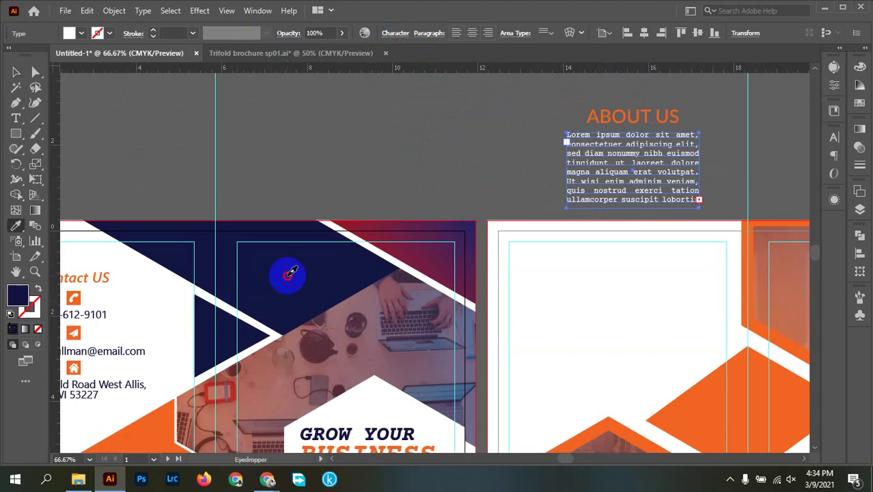
key(v)
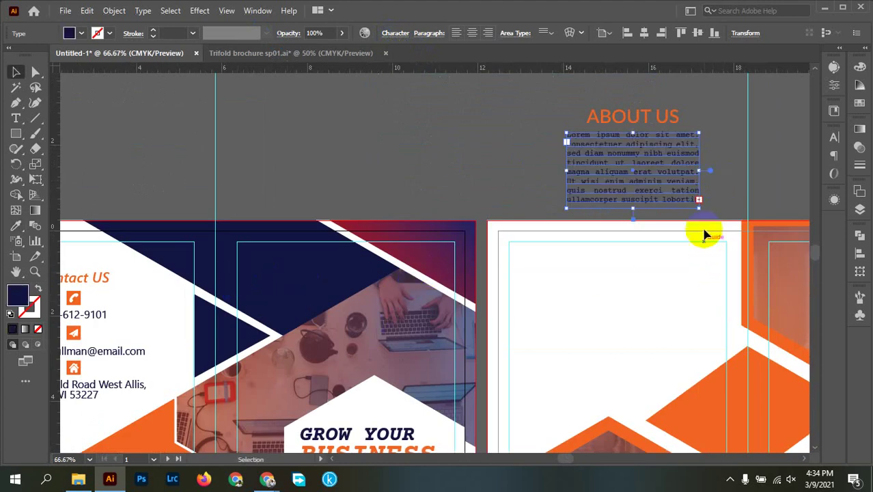
Enlarge the ABOUT US paragraph's text frame to fit its overflowing text and move it down clear of the heading.
scroll(704, 234, up, 2)
drag(692, 206, 756, 234)
scroll(654, 194, down, 2)
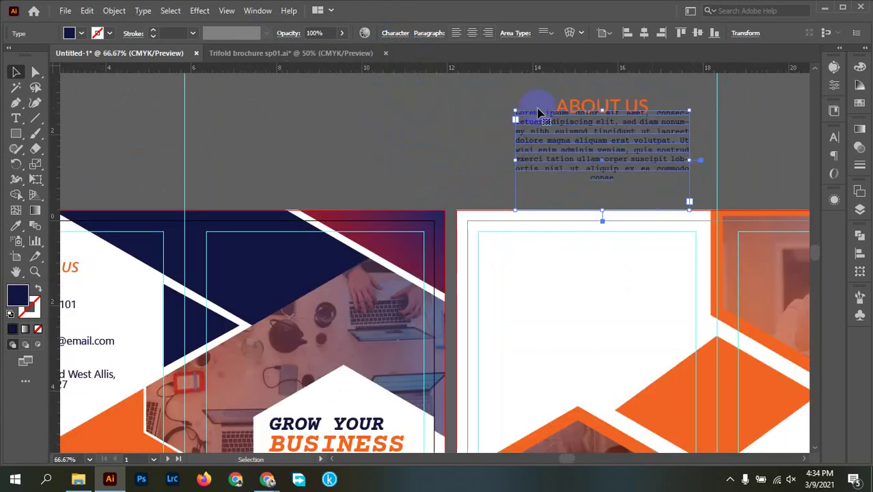
scroll(620, 145, up, 1)
drag(620, 144, 618, 159)
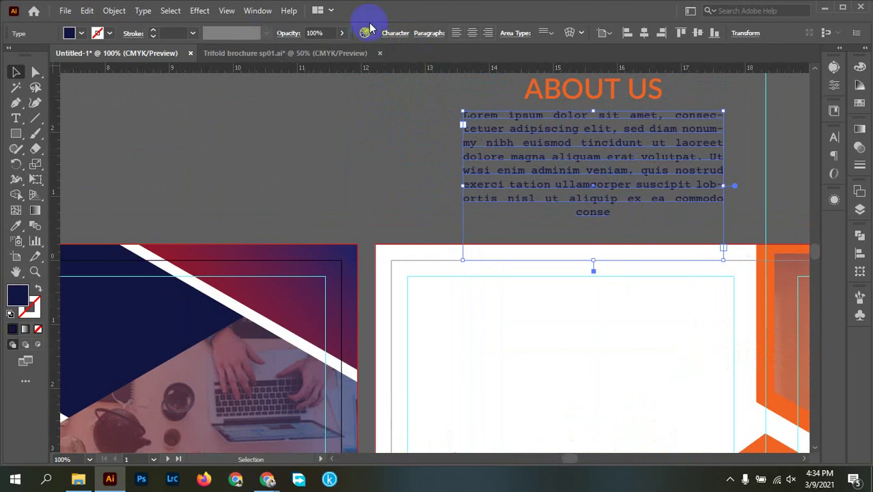
Set the ABOUT US paragraph's font size to 16 pt.
click(396, 34)
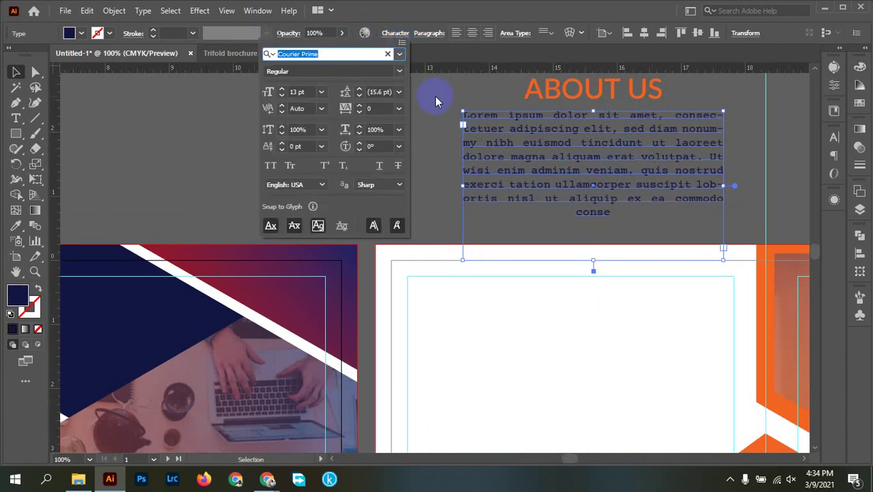
click(304, 91)
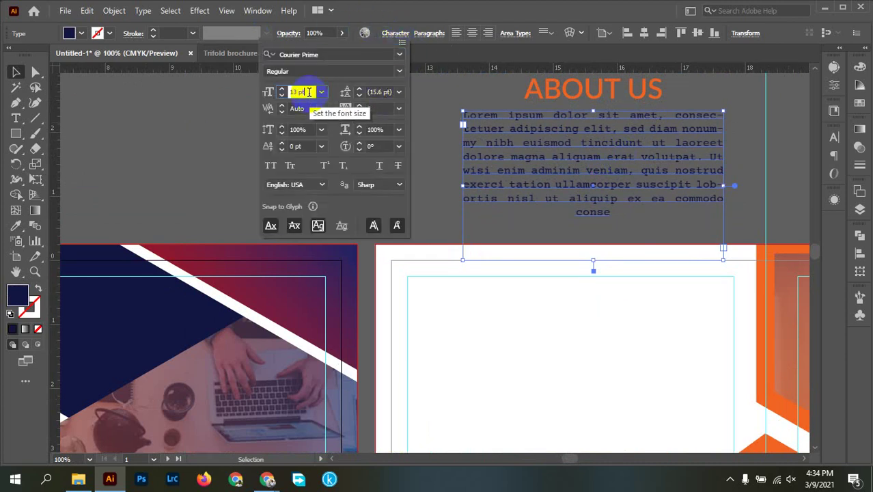
key(Up)
key(Up)
key(Up)
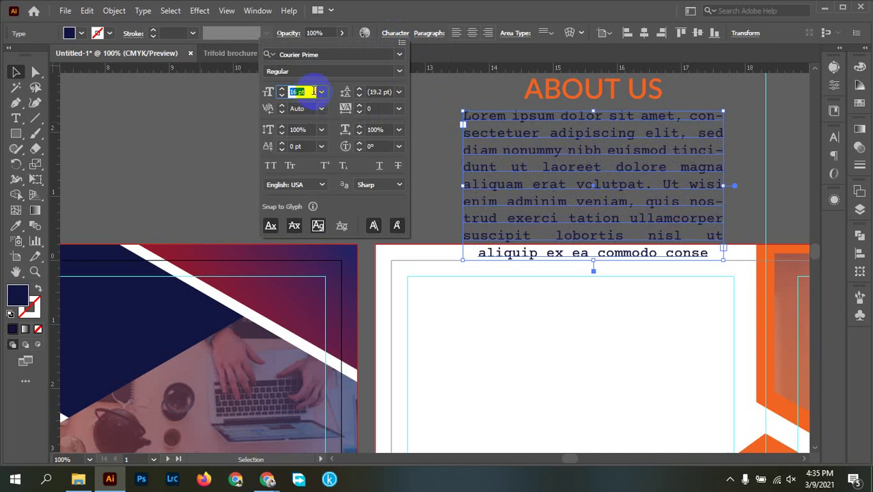
key(Down)
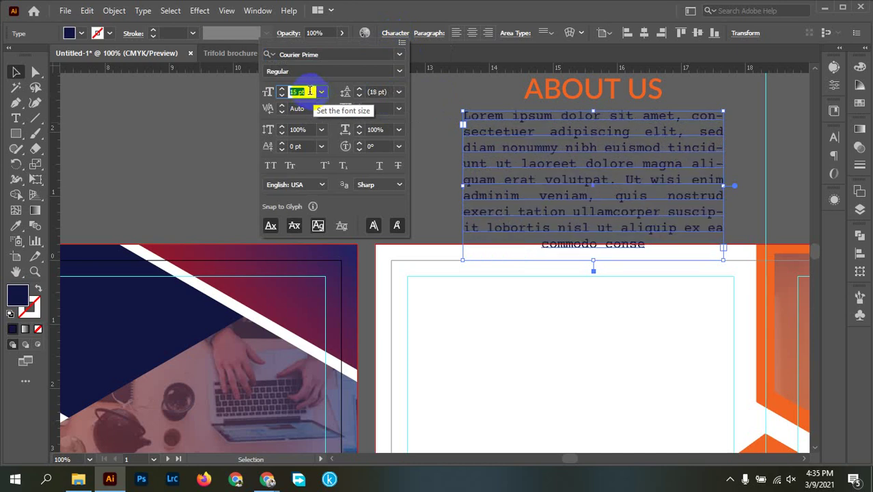
key(Up)
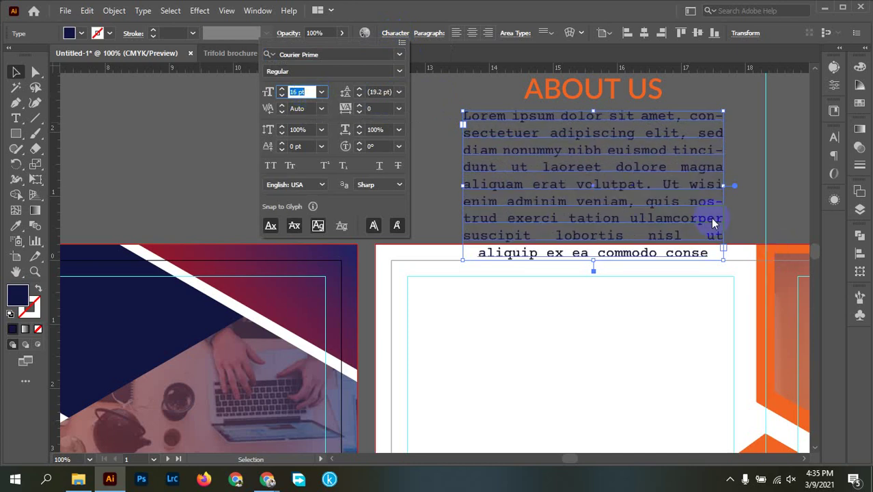
key(Return)
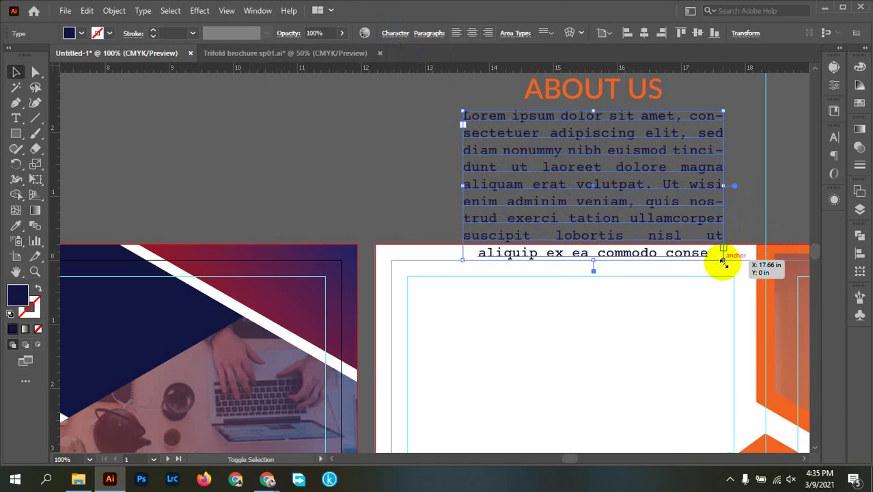
Widen the paragraph's text frame slightly and move it with the ABOUT US heading onto the white area of the second page.
drag(723, 262, 729, 266)
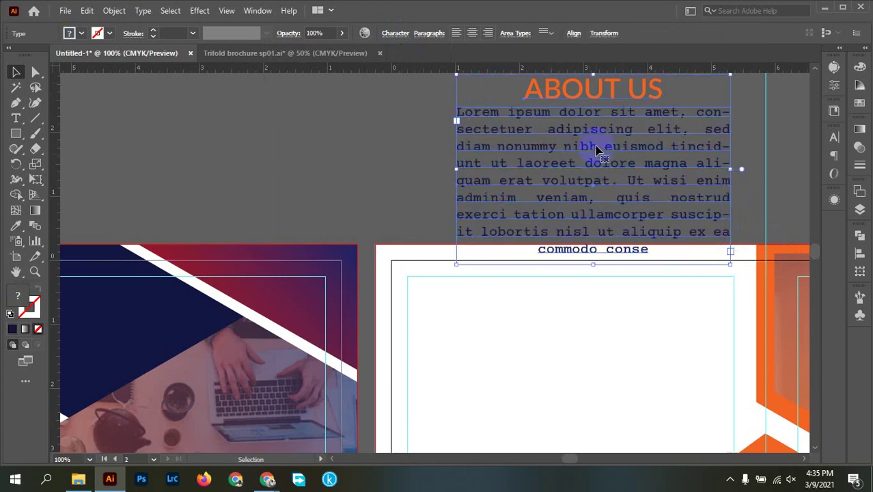
drag(539, 146, 580, 359)
drag(659, 352, 672, 195)
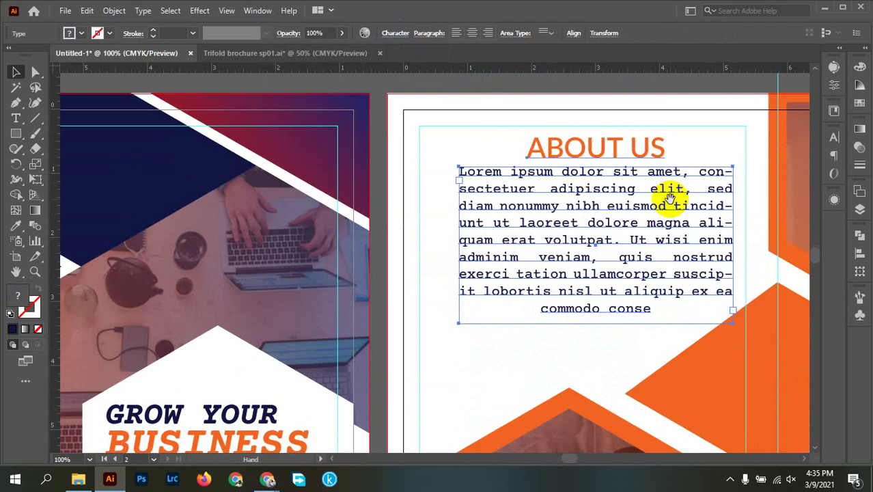
Shift the ABOUT US heading and paragraph down and left within the margin guides, and raise the heading slightly above the paragraph.
drag(619, 220, 606, 254)
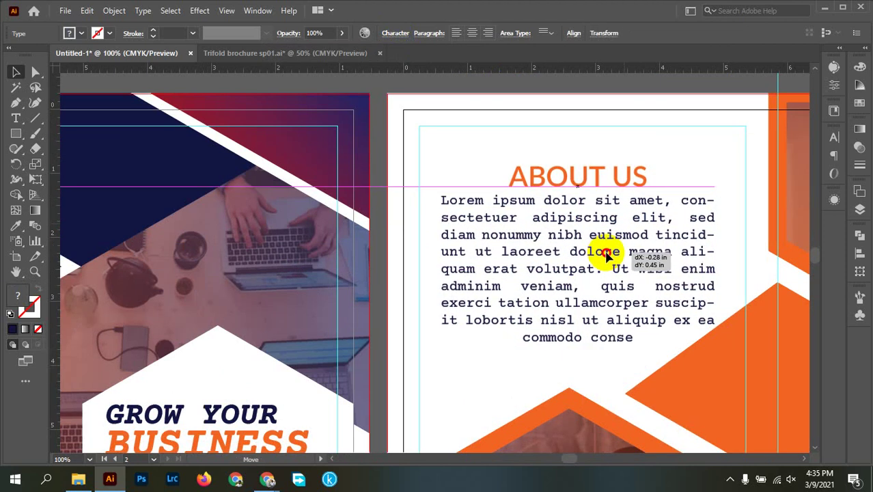
drag(605, 254, 610, 254)
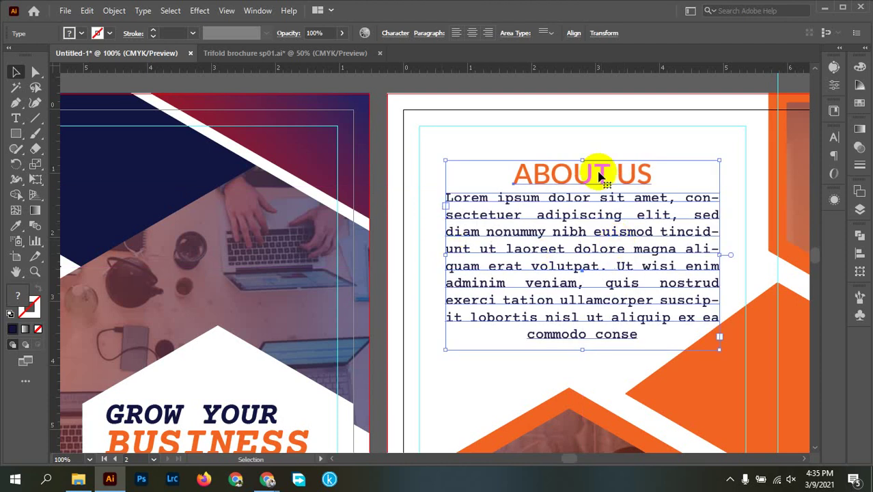
drag(601, 179, 601, 171)
click(462, 171)
Justify the ABOUT US paragraph with its last line aligned left and add a full stop after "conse".
click(567, 284)
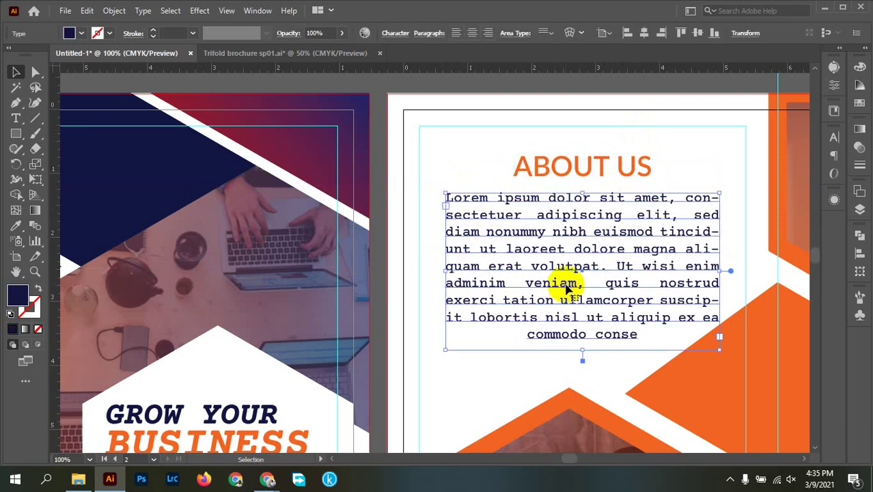
click(437, 34)
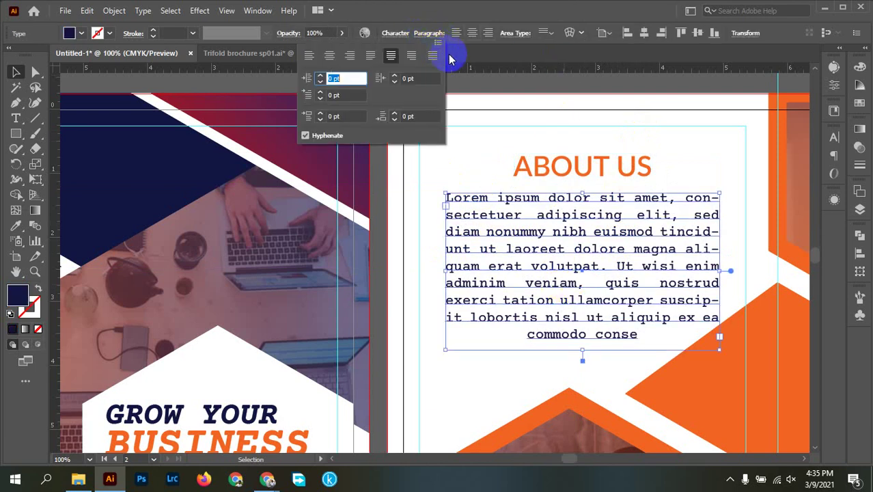
click(369, 55)
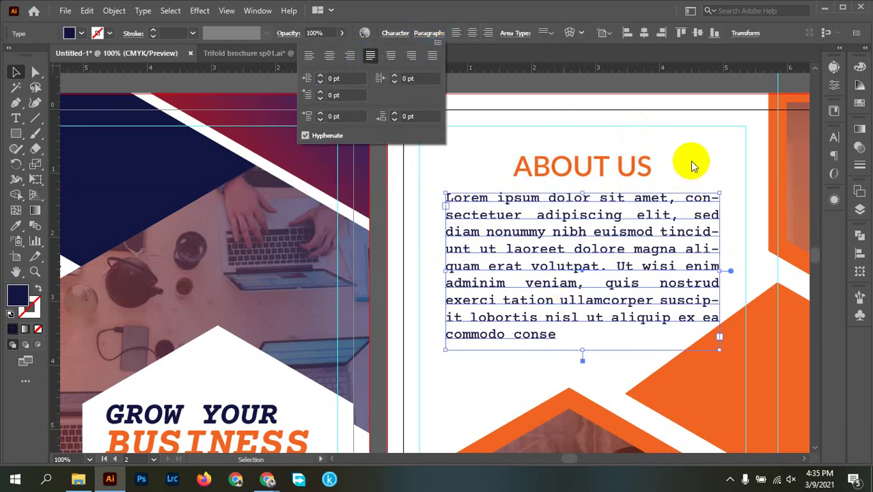
click(608, 339)
double_click(565, 338)
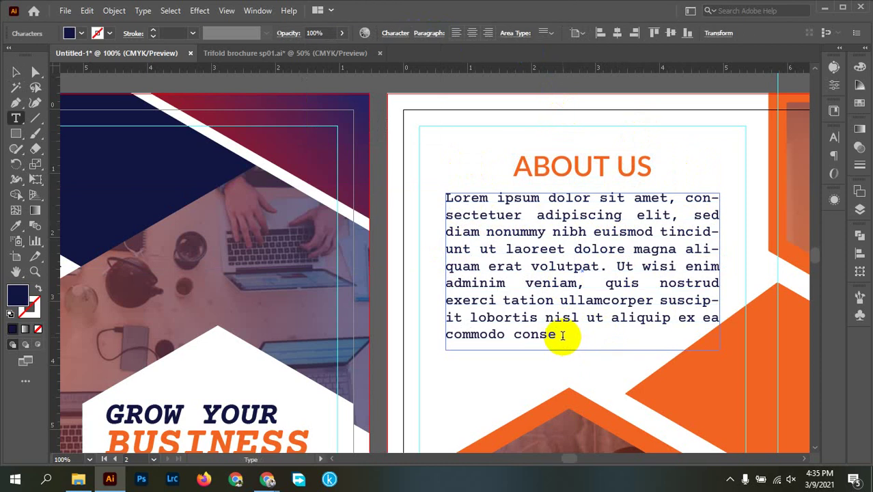
Set the whole ABOUT US paragraph in Times New Roman Regular at 18 pt.
drag(561, 336, 438, 197)
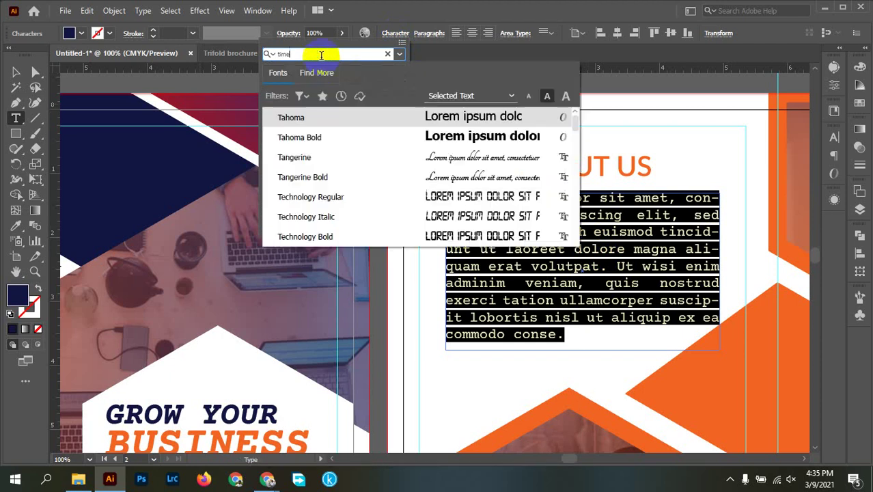
text(imes)
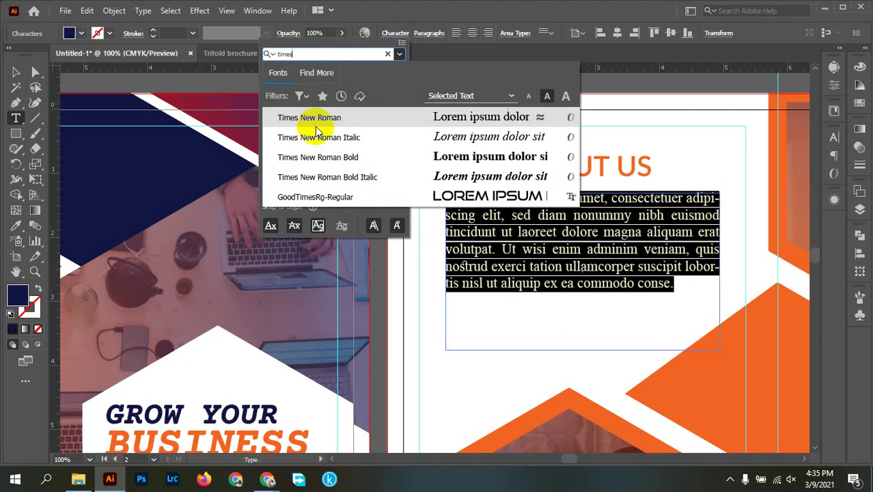
click(316, 124)
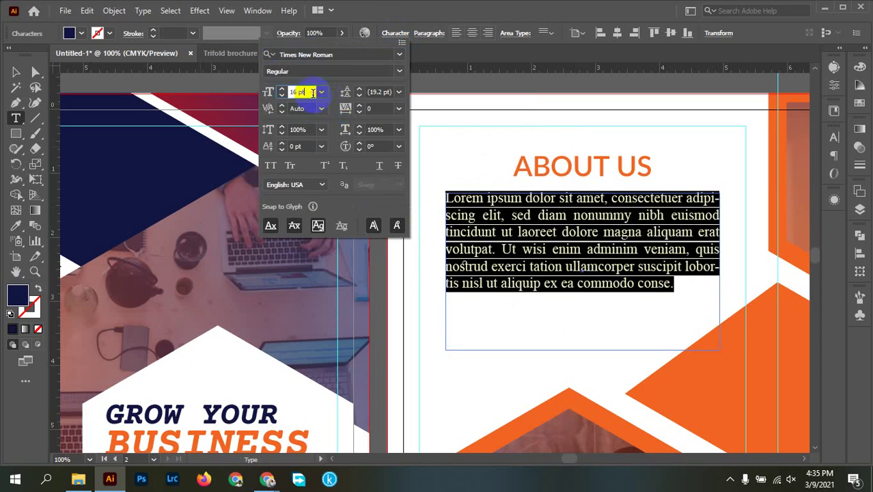
key(Up)
key(Up)
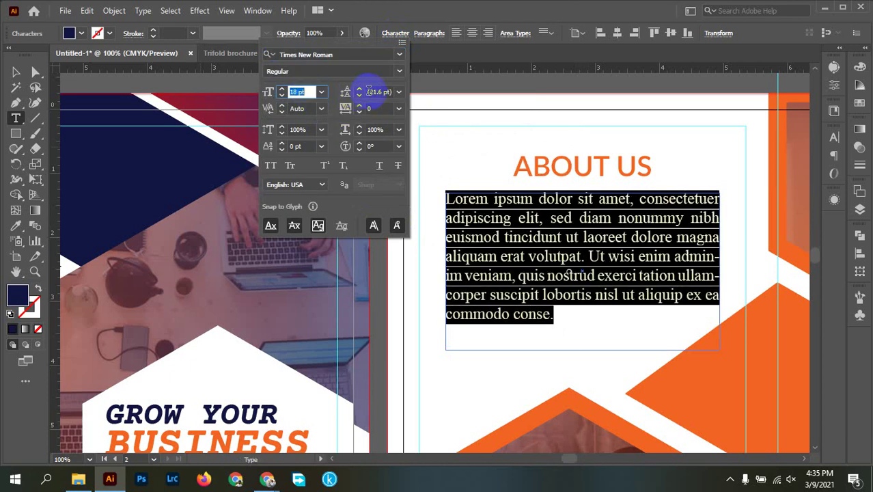
click(399, 92)
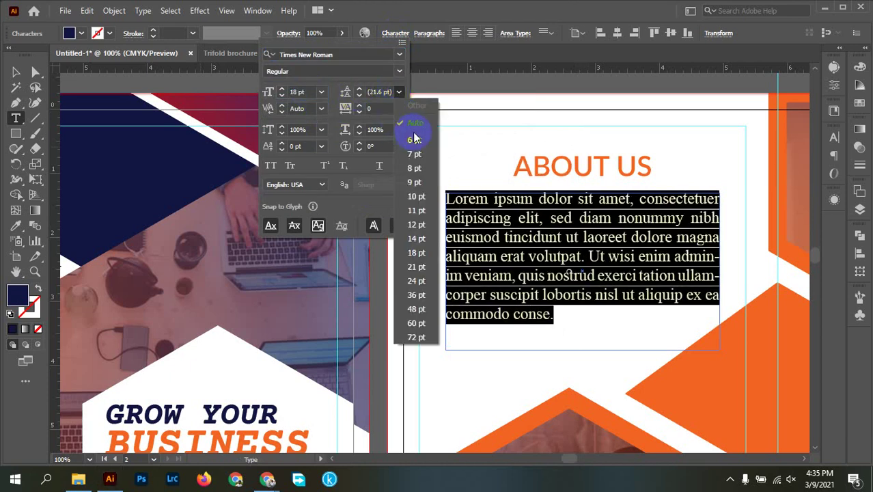
click(639, 128)
key(Escape)
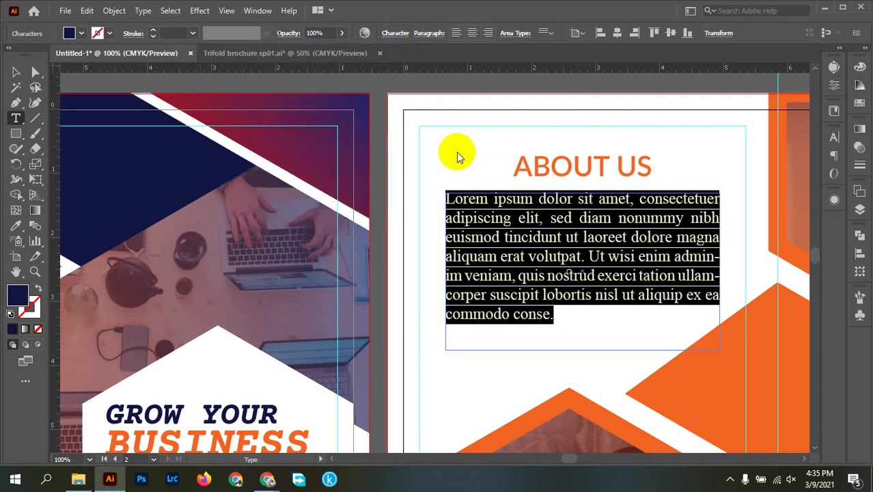
click(15, 74)
click(683, 163)
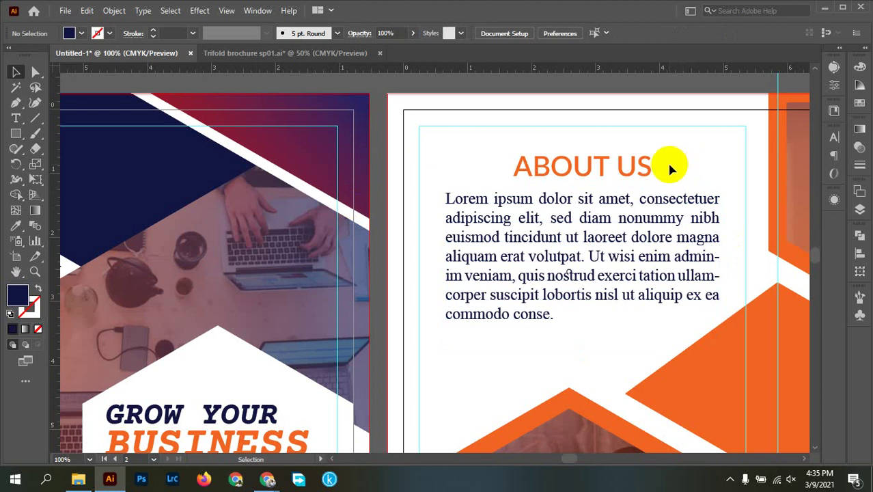
Apply the front cover paragraph's text formatting to the ABOUT US paragraph with the Eyedropper.
scroll(669, 168, down, 3)
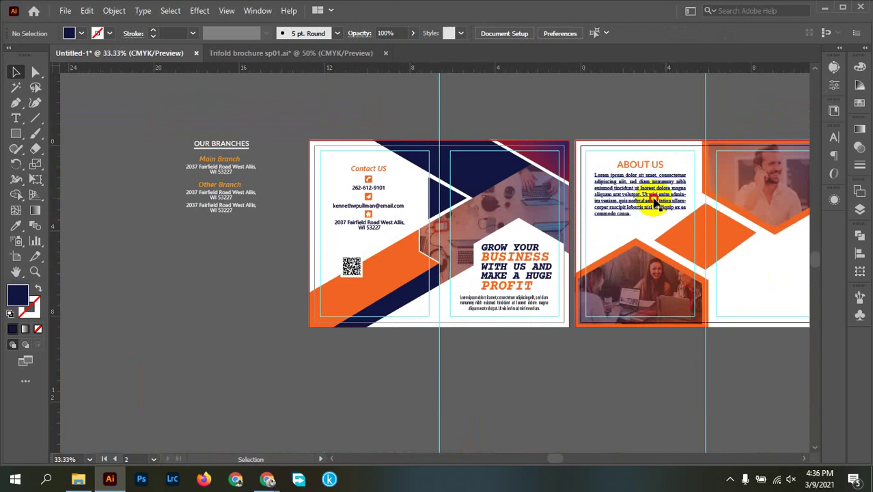
click(656, 204)
scroll(656, 203, up, 2)
scroll(656, 204, down, 2)
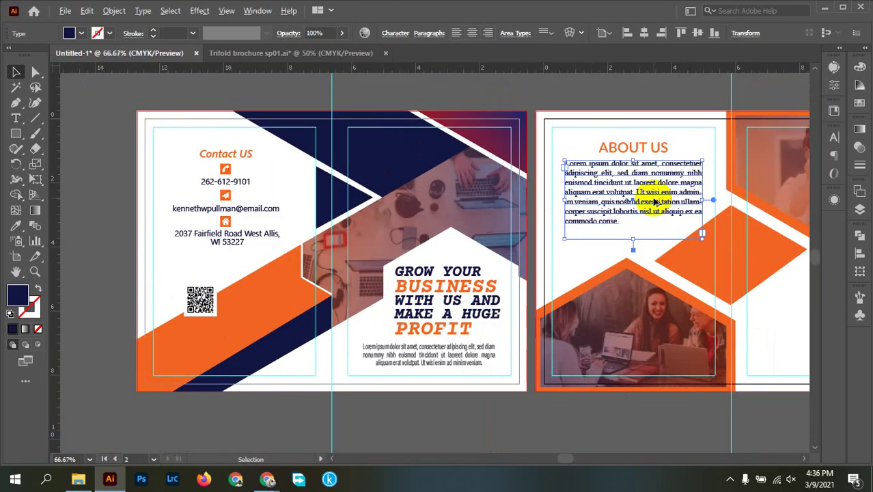
scroll(555, 274, up, 1)
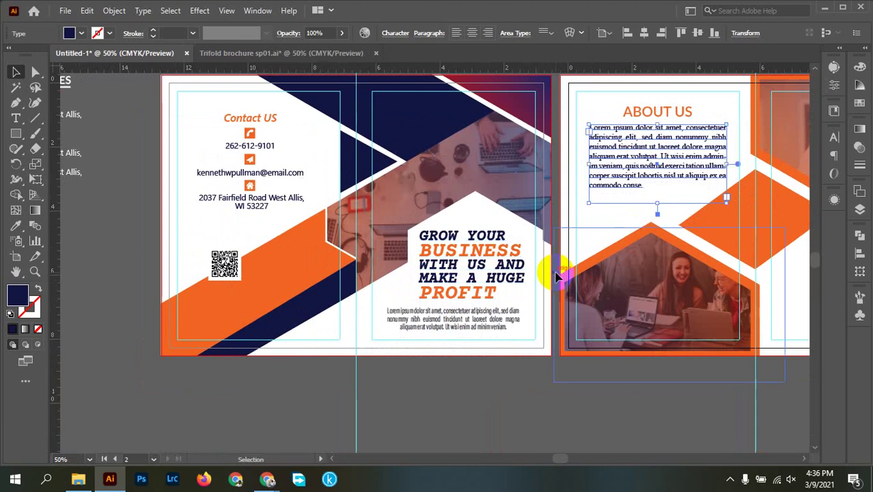
scroll(575, 230, up, 1)
scroll(482, 362, up, 1)
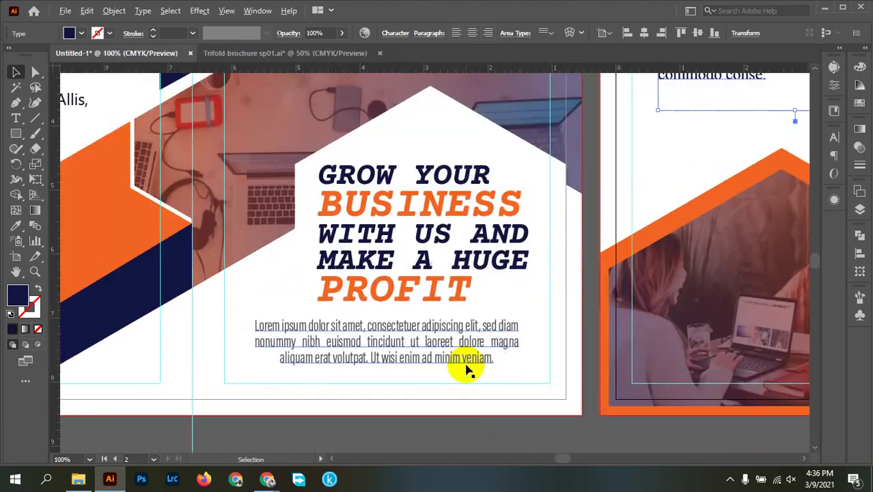
key(i)
click(430, 353)
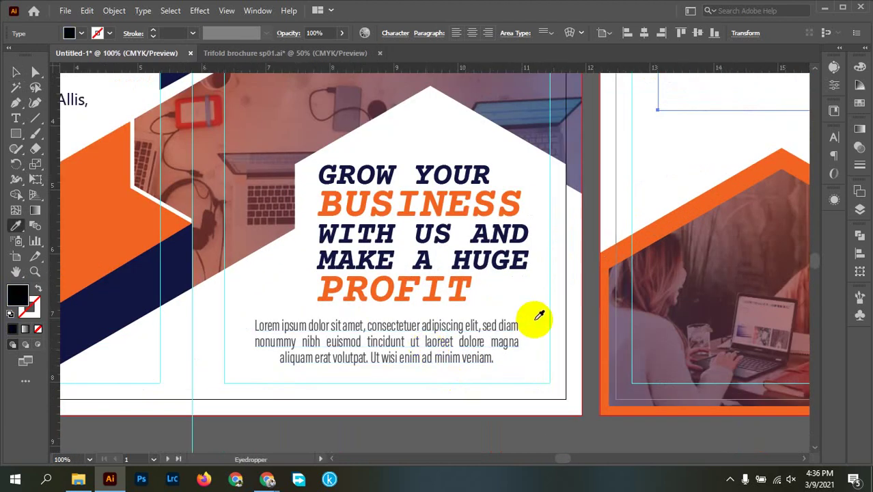
scroll(522, 306, down, 2)
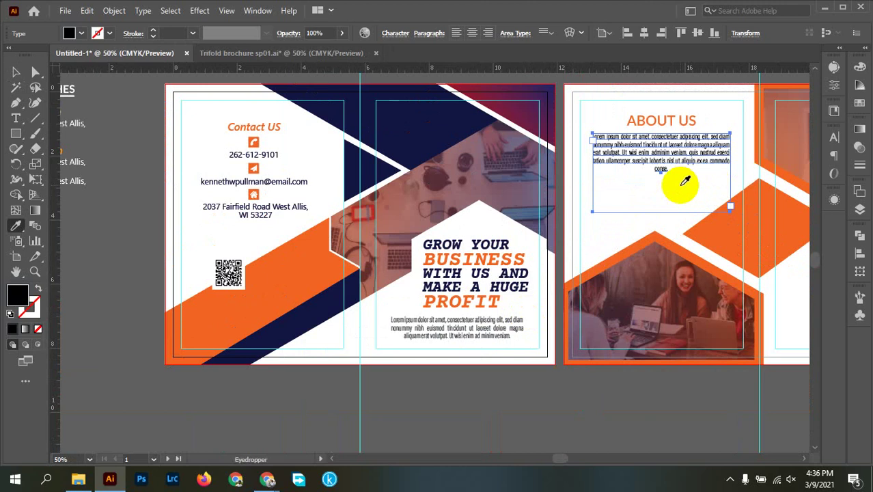
Set the ABOUT US paragraph's opacity to 87% and deselect it.
key(v)
scroll(679, 161, up, 2)
scroll(679, 161, up, 2)
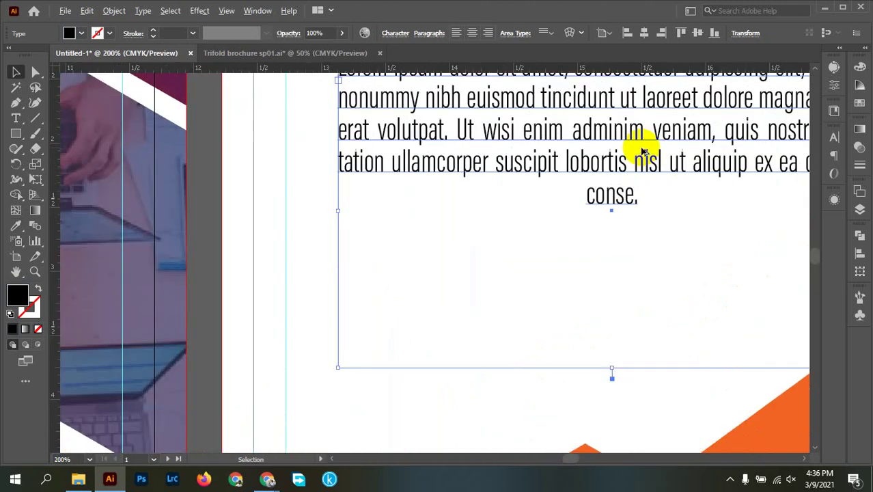
click(441, 192)
click(440, 191)
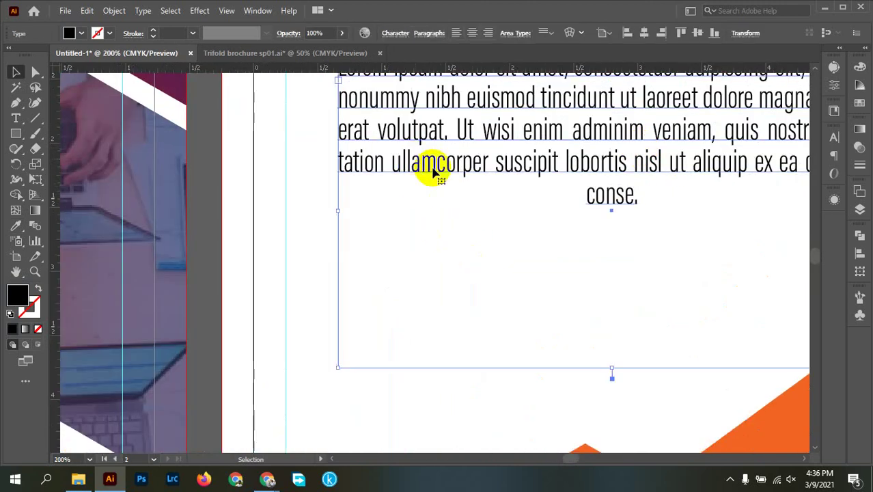
click(315, 33)
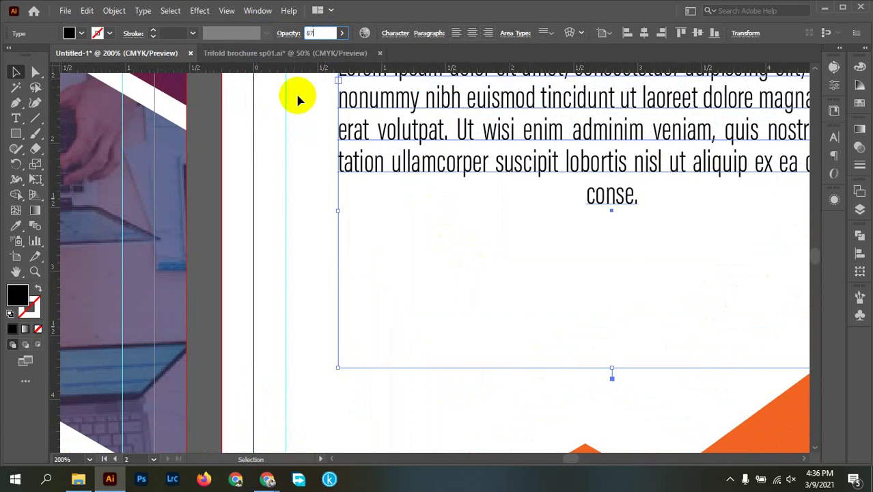
click(412, 240)
Enlarge the QR code proportionally about its centre on the back cover, to about one and a half times its size.
scroll(469, 253, down, 3)
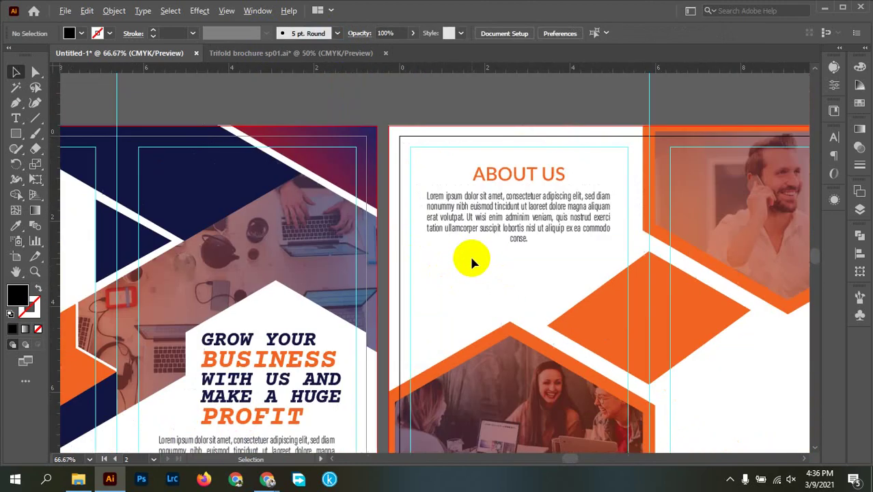
scroll(469, 254, down, 1)
scroll(468, 250, down, 3)
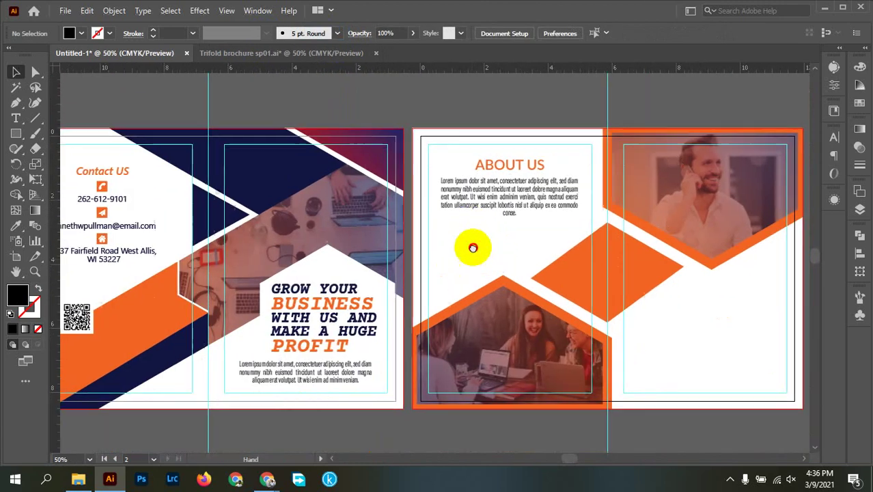
scroll(486, 208, down, 1)
scroll(487, 219, down, 1)
drag(489, 228, 630, 224)
scroll(321, 249, up, 3)
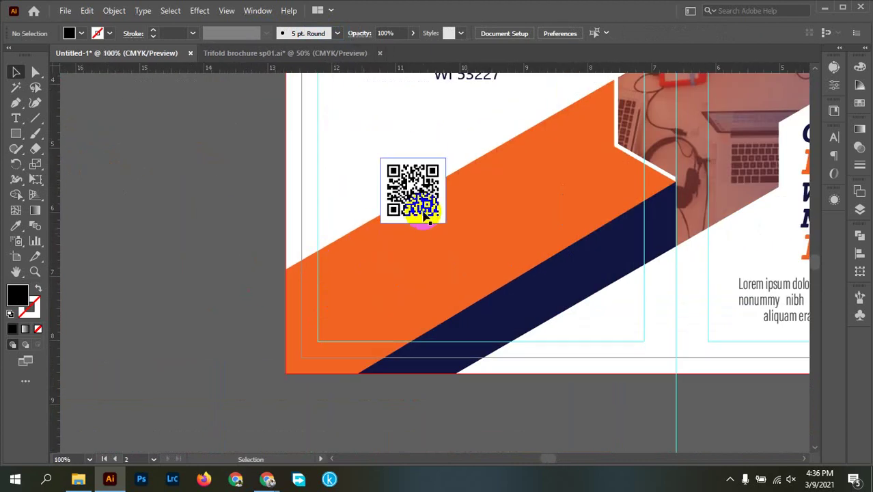
click(437, 220)
mouse_move(441, 223)
mouse_down()
mouse_move(499, 249)
mouse_move(456, 245)
mouse_move(465, 247)
mouse_move(457, 237)
mouse_move(462, 247)
mouse_move(382, 330)
mouse_move(319, 356)
mouse_up()
click(178, 210)
scroll(502, 229, down, 4)
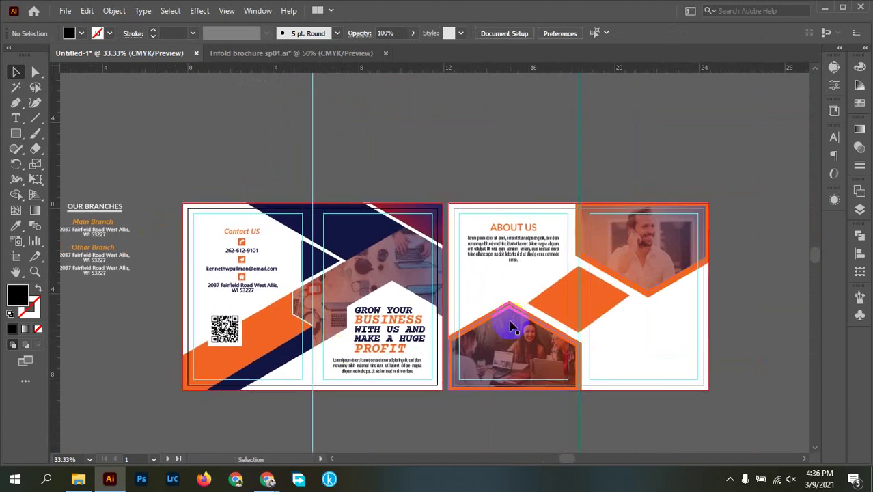
scroll(509, 301, up, 1)
drag(425, 296, 602, 274)
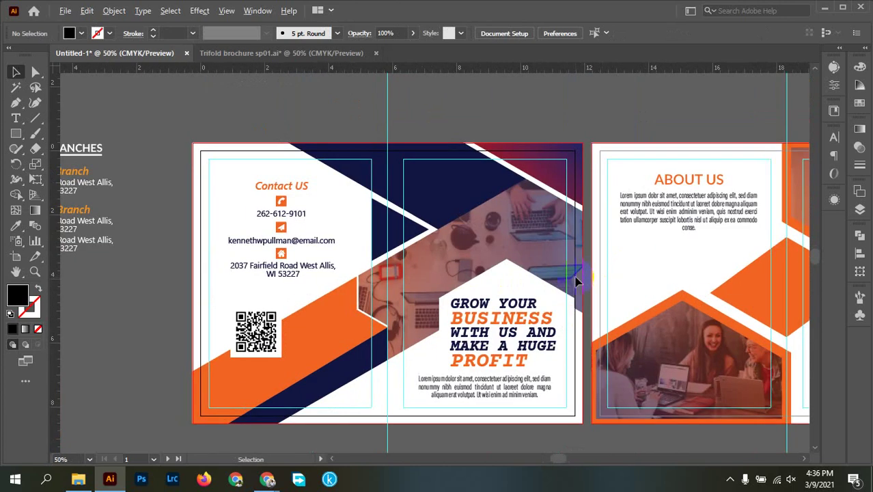
scroll(576, 279, down, 1)
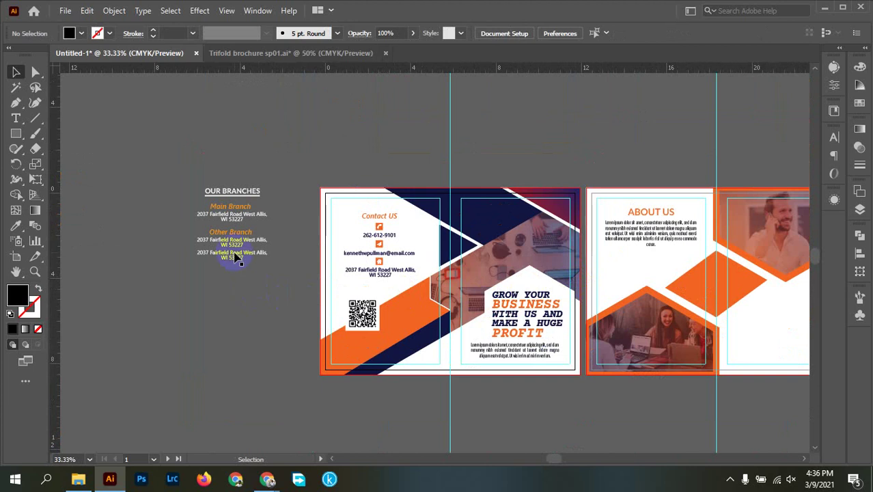
Bring the SERVICES heading and its four service entries with icons from Trifold brochure sp01.ai into Untitled-1, beside the second page.
click(294, 54)
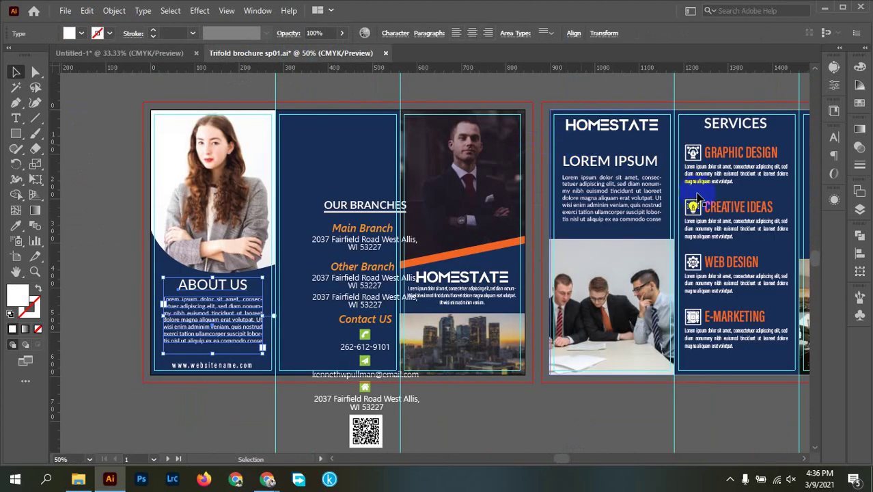
drag(815, 174, 623, 219)
drag(757, 181, 742, 176)
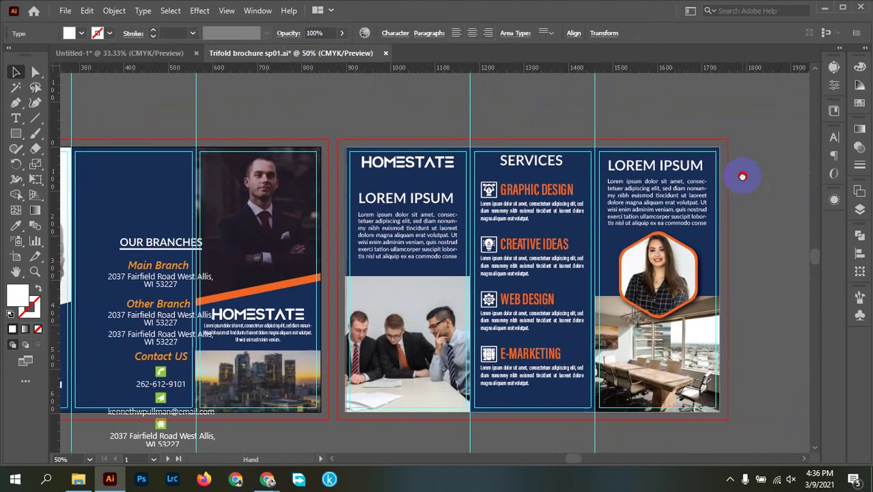
click(528, 162)
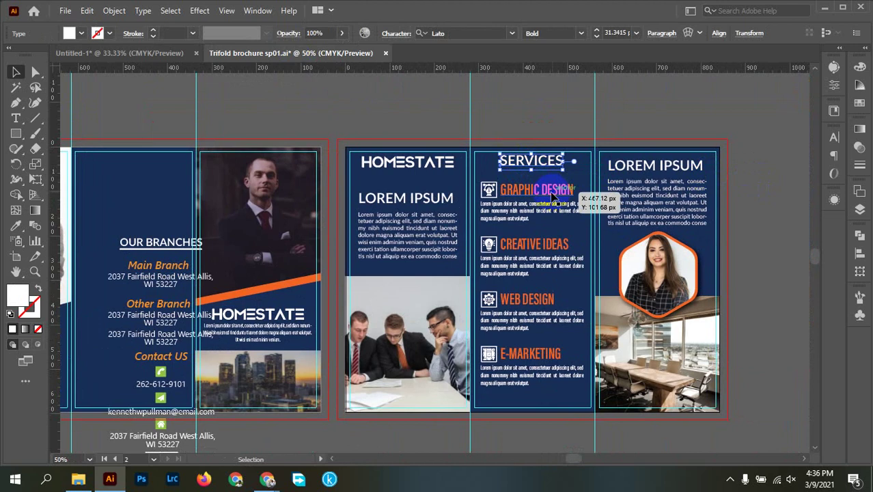
shift+click(539, 193)
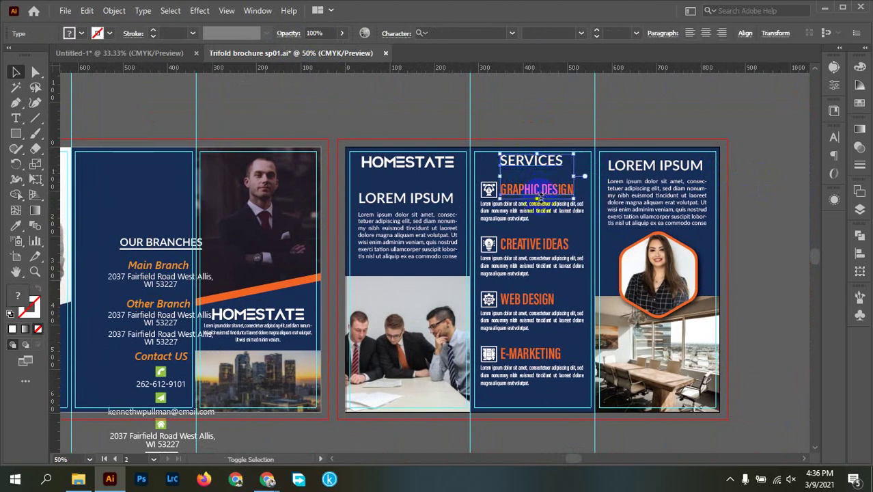
click(559, 227)
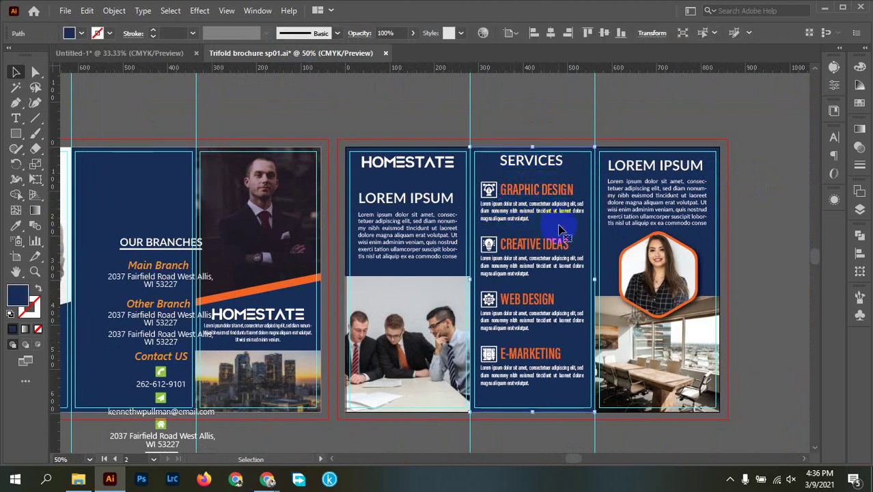
click(768, 222)
click(559, 408)
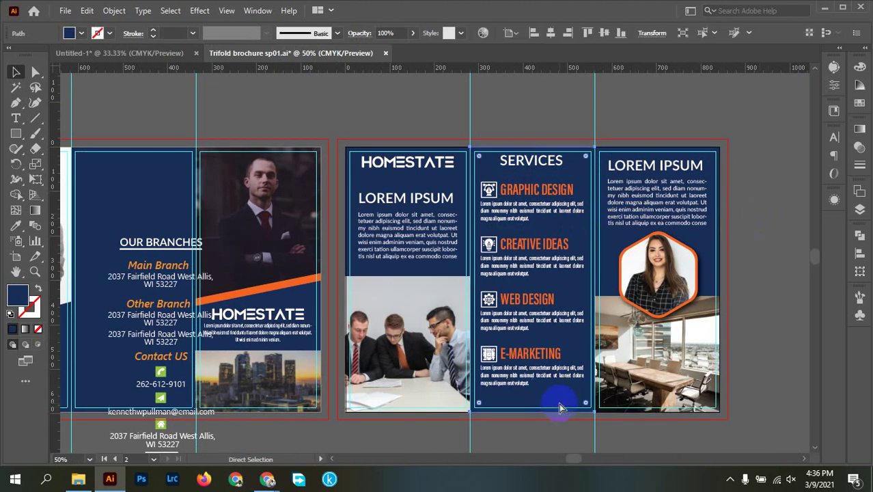
click(554, 418)
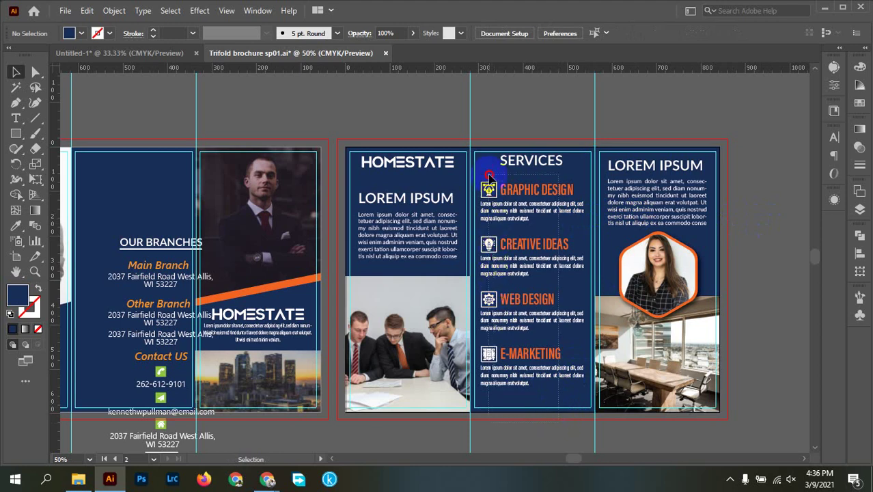
click(486, 140)
drag(538, 206, 365, 193)
drag(260, 191, 642, 283)
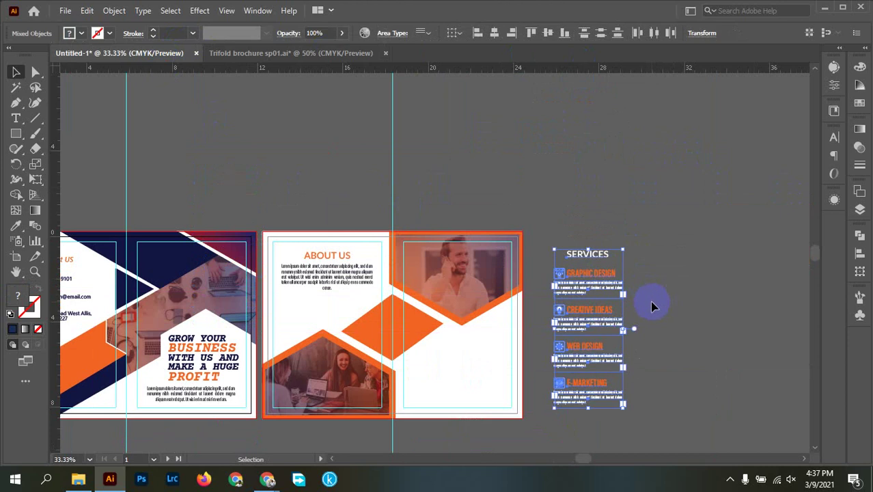
Delete the E-MARKETING entry with its icon and text from the imported services list.
scroll(638, 297, up, 1)
click(672, 318)
drag(672, 318, 701, 236)
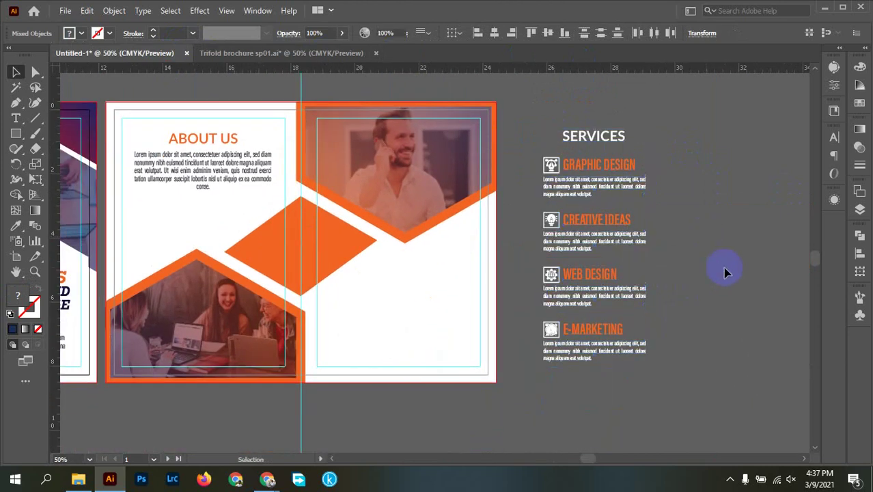
click(560, 369)
drag(514, 334, 512, 337)
key(Delete)
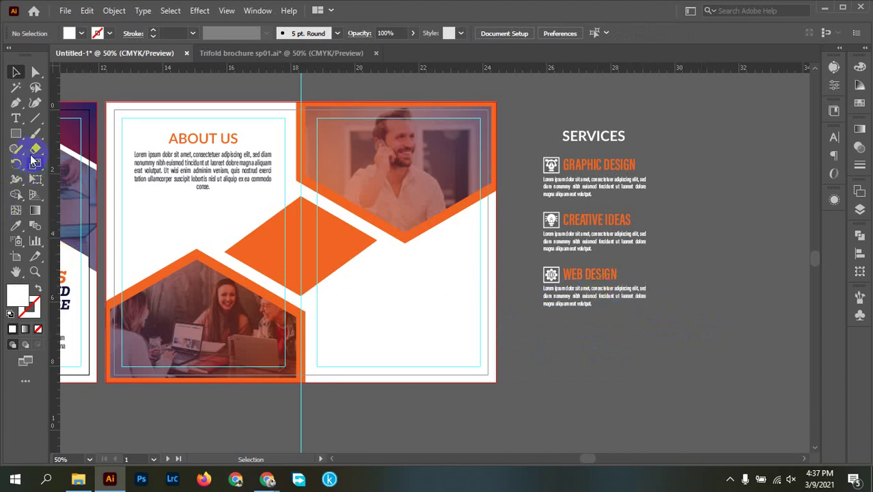
Select the three orange service titles with the Magic Wand and give them the orange of the central diamond using the Eyedropper.
click(16, 89)
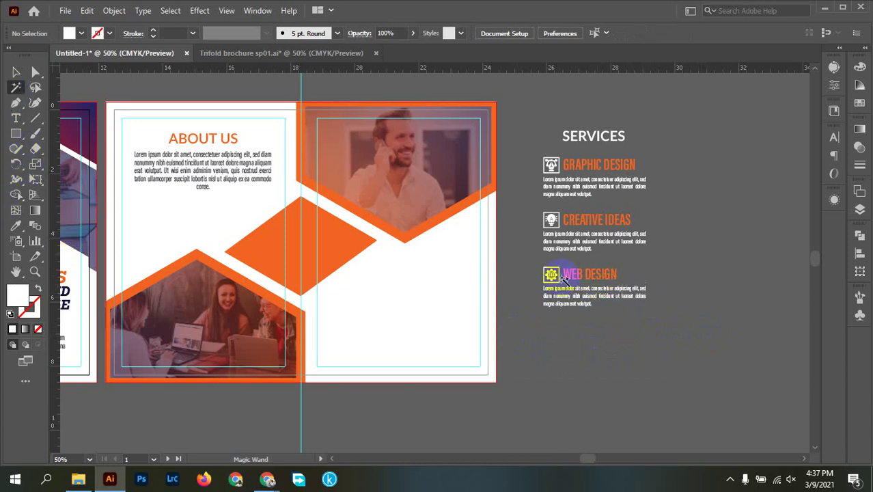
click(617, 218)
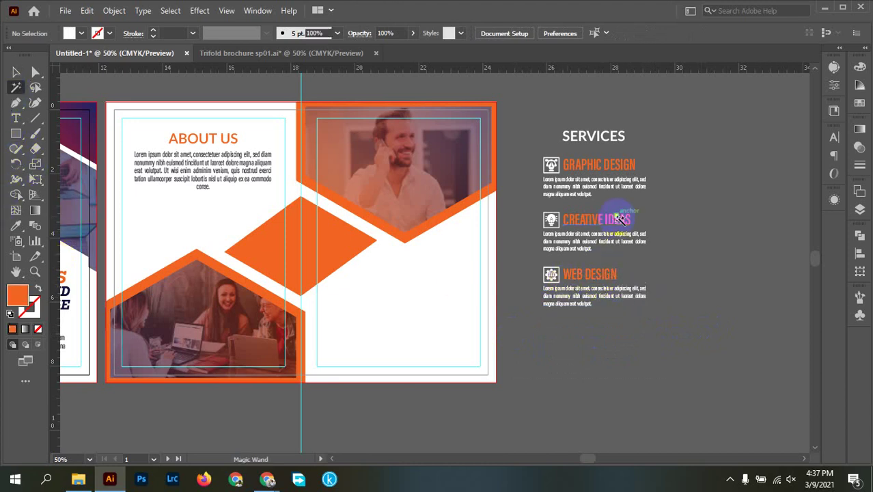
click(606, 165)
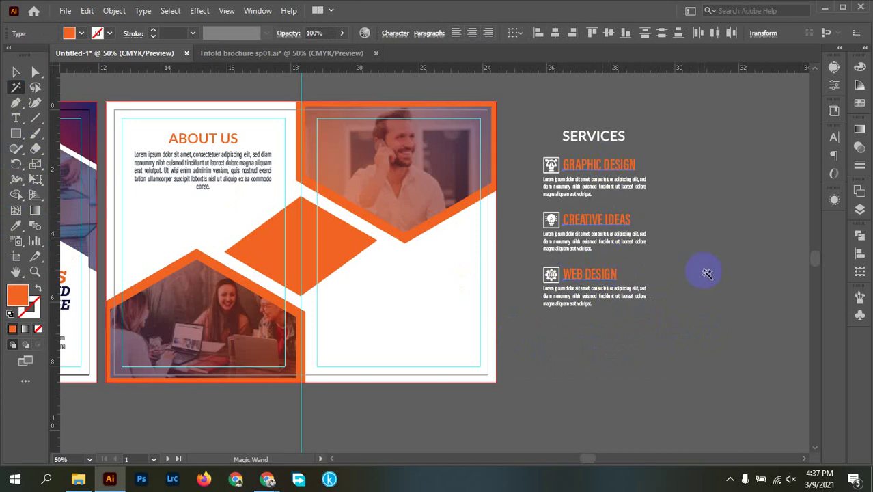
click(312, 263)
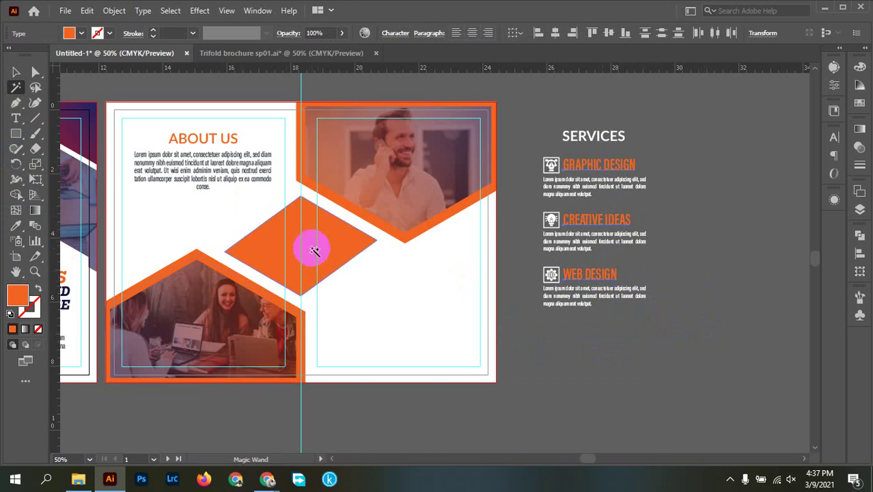
key(i)
click(331, 232)
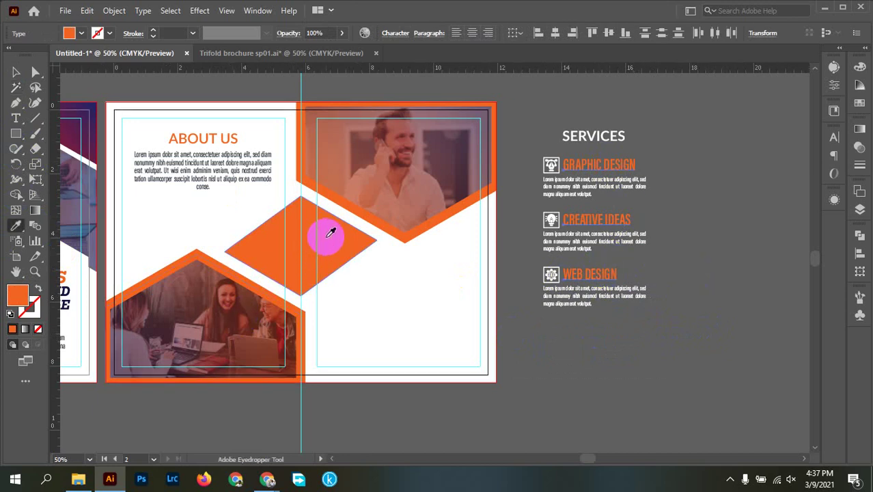
key(v)
click(686, 297)
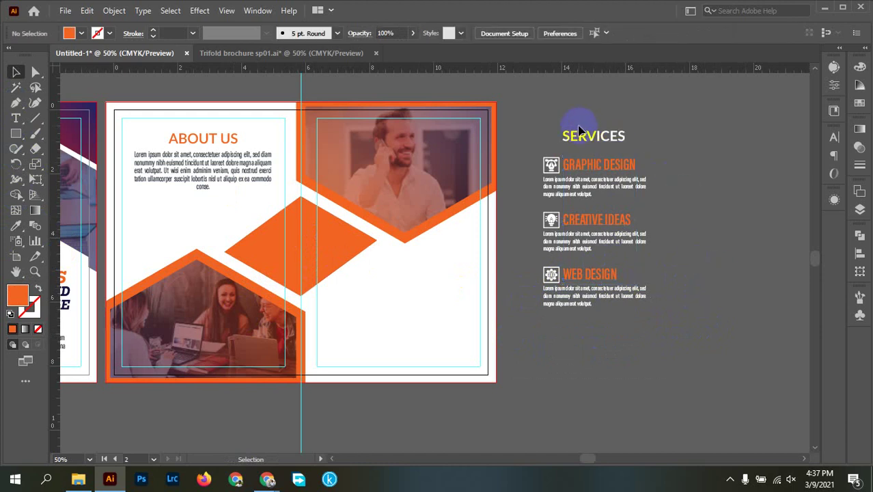
Move the SERVICES heading down about 0.15 in, closer to the GRAPHIC DESIGN entry.
scroll(593, 145, up, 3)
drag(576, 140, 576, 153)
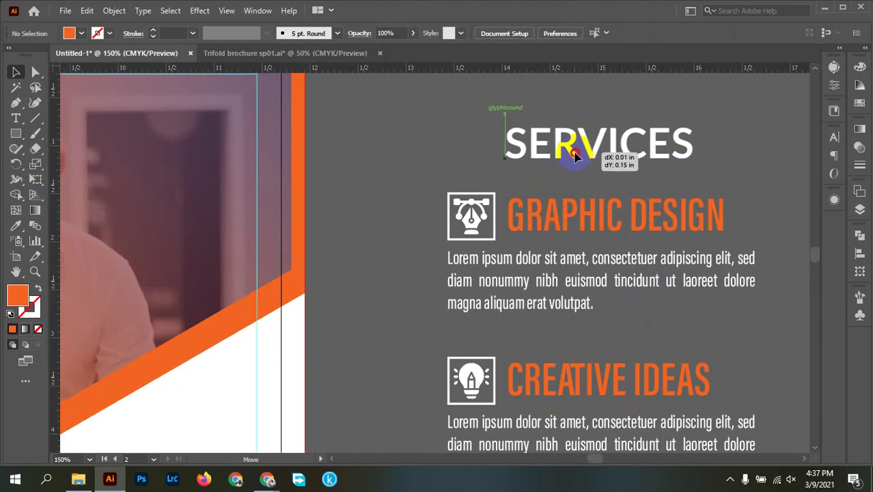
click(714, 205)
Group the icon, title and description of each service entry separately: GRAPHIC DESIGN, CREATIVE IDEAS and WEB DESIGN.
drag(763, 239, 731, 197)
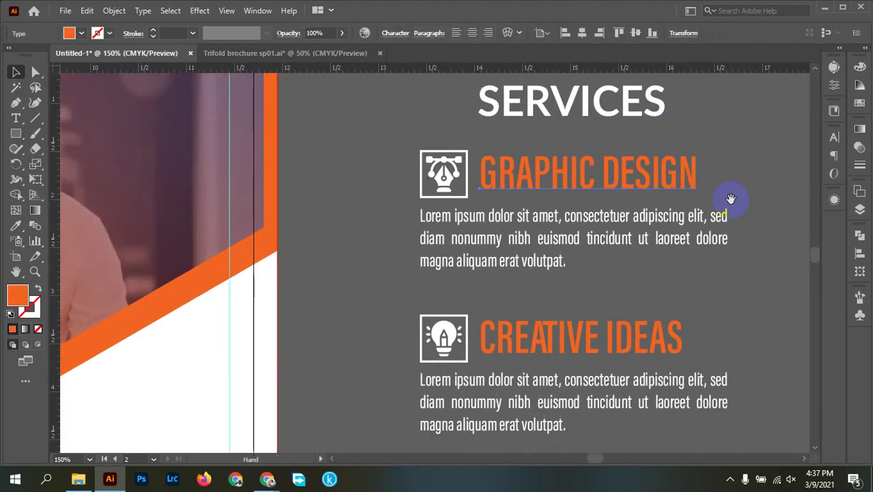
drag(403, 155, 508, 239)
right_click(496, 220)
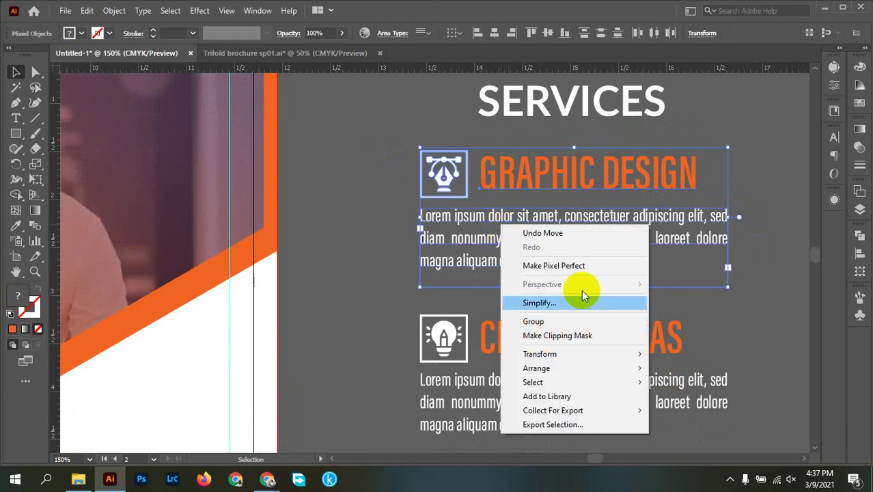
click(560, 317)
drag(747, 340, 705, 209)
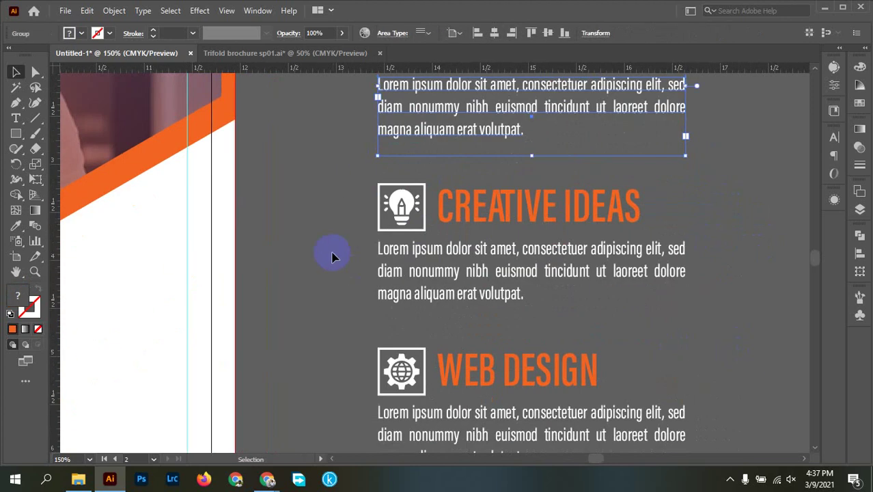
click(525, 273)
right_click(552, 274)
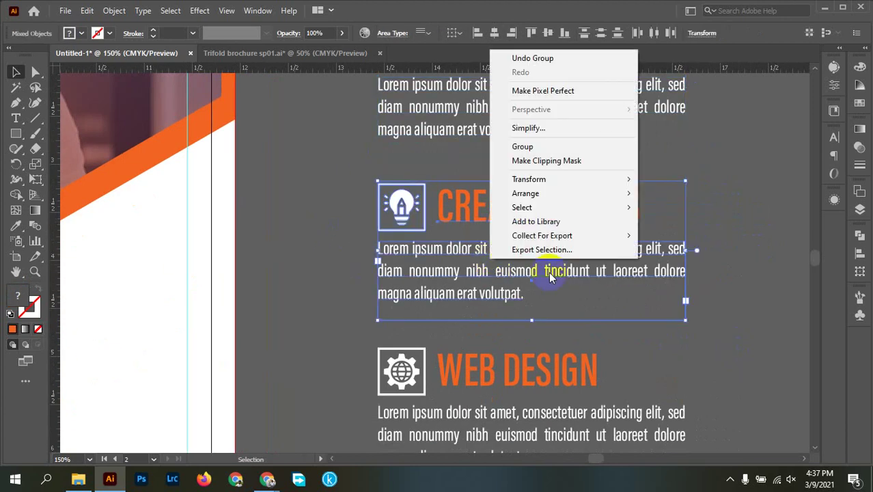
click(539, 146)
scroll(646, 335, down, 3)
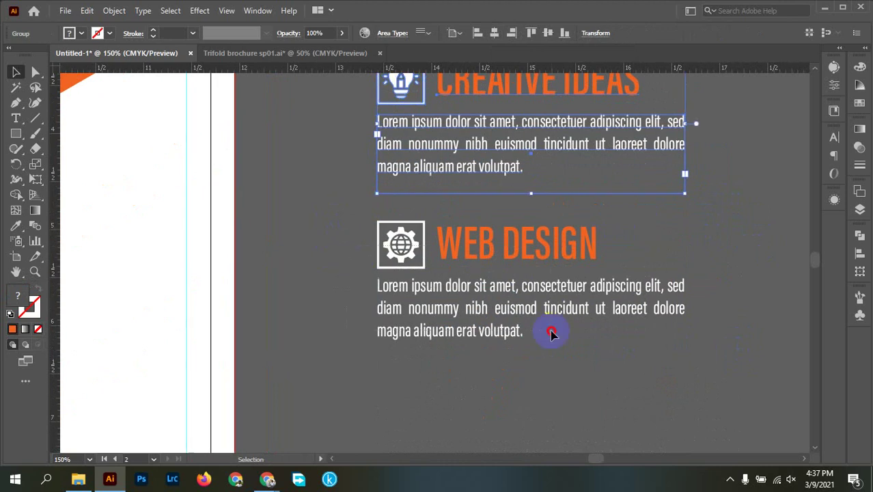
drag(552, 332, 459, 286)
right_click(459, 287)
click(501, 177)
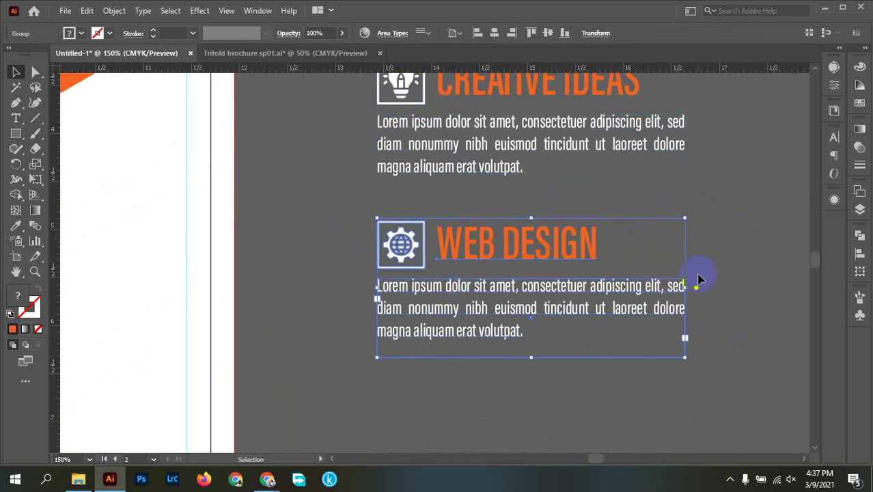
Tighten the list's vertical spacing by moving the WEB DESIGN entry slightly up and the GRAPHIC DESIGN entry slightly down.
scroll(698, 279, down, 3)
drag(696, 282, 694, 347)
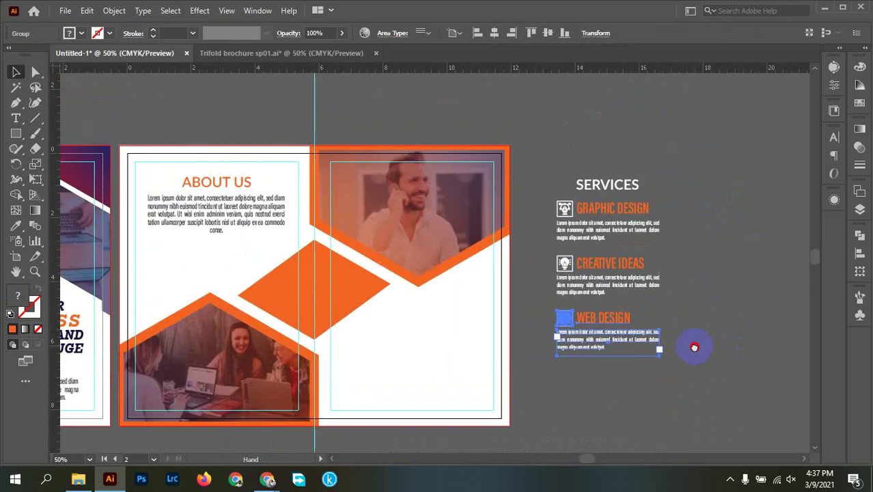
click(702, 229)
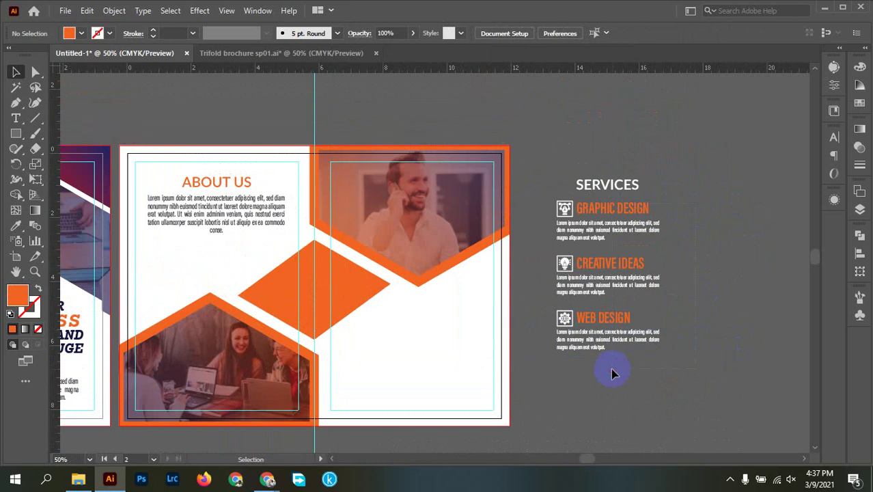
key(ctrl+a)
click(750, 336)
scroll(643, 350, up, 1)
drag(598, 310, 598, 301)
drag(618, 178, 619, 184)
click(707, 179)
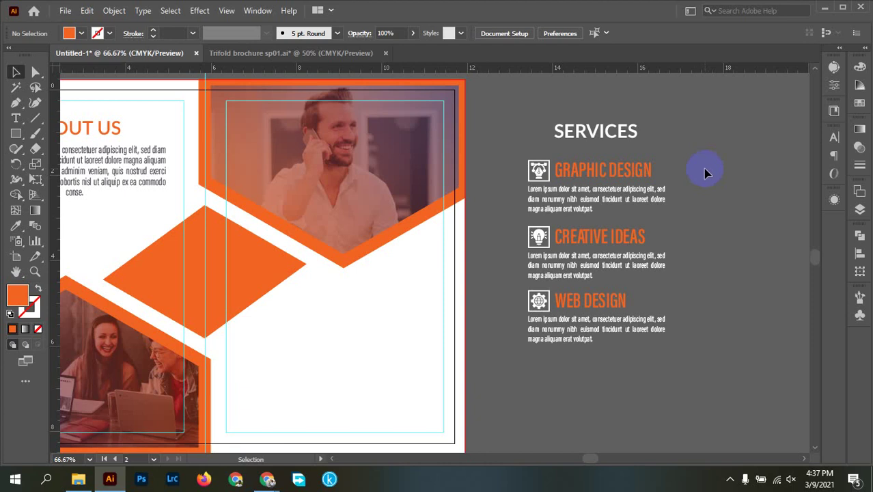
Distribute the three service entries evenly in the vertical direction and move them together farther below the SERVICES heading.
click(569, 360)
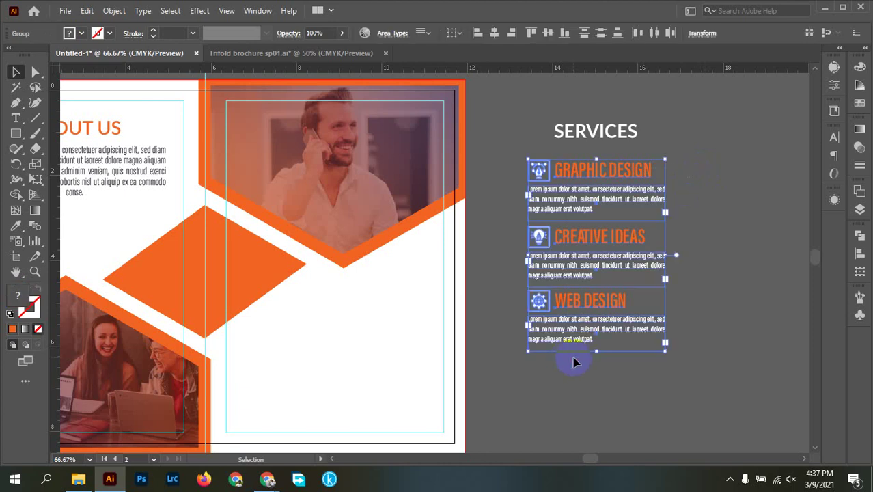
click(600, 34)
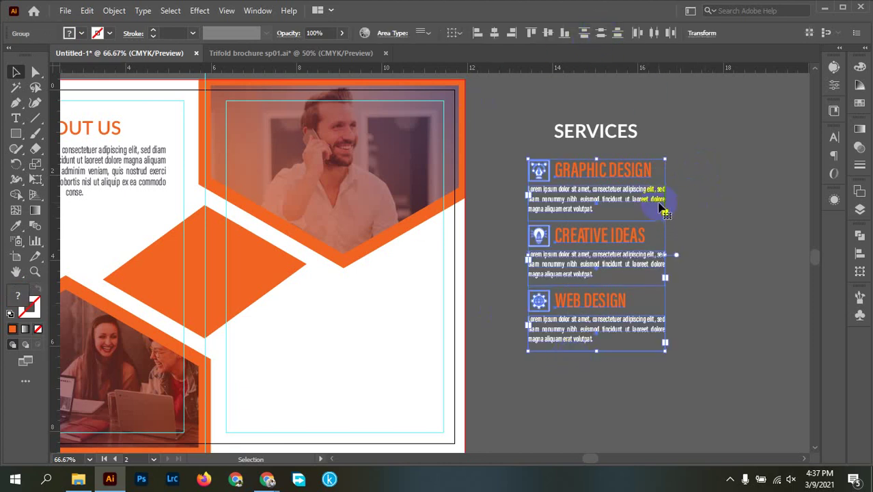
drag(617, 178, 632, 221)
click(714, 224)
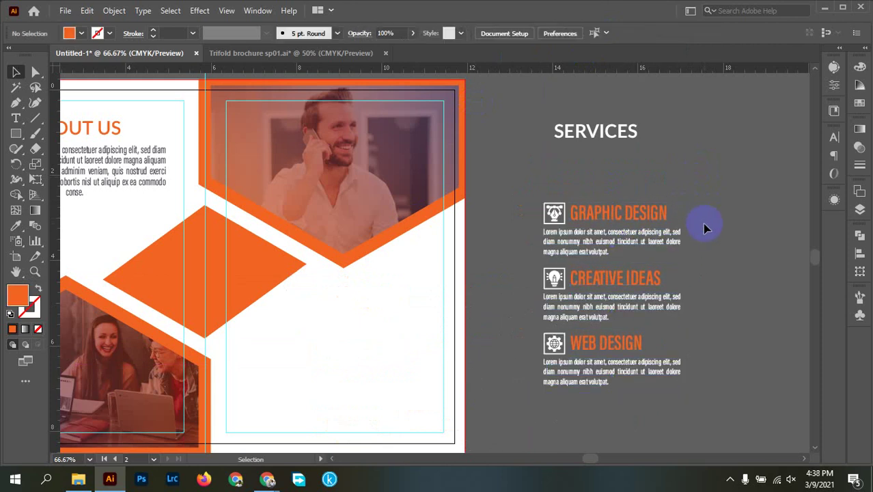
click(15, 88)
click(601, 251)
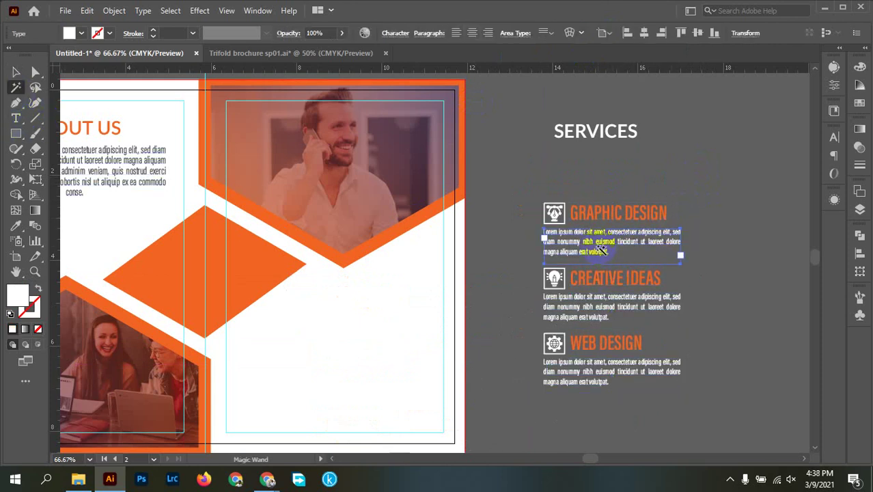
click(16, 72)
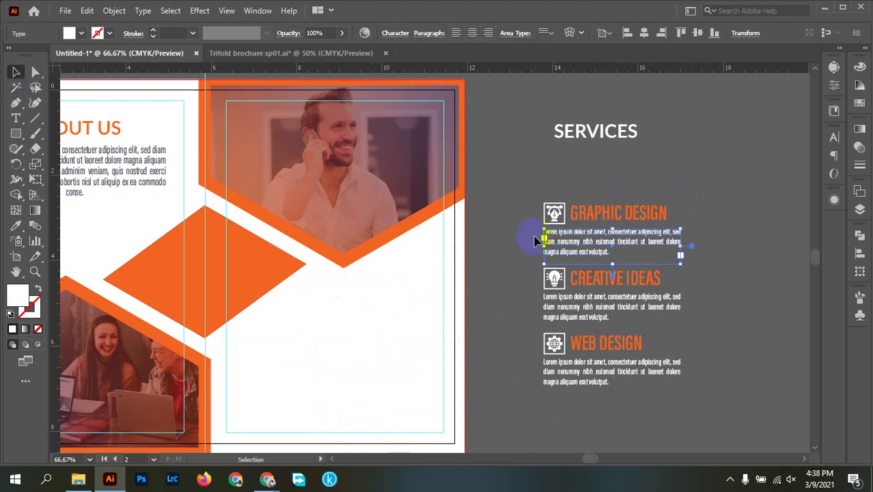
click(554, 214)
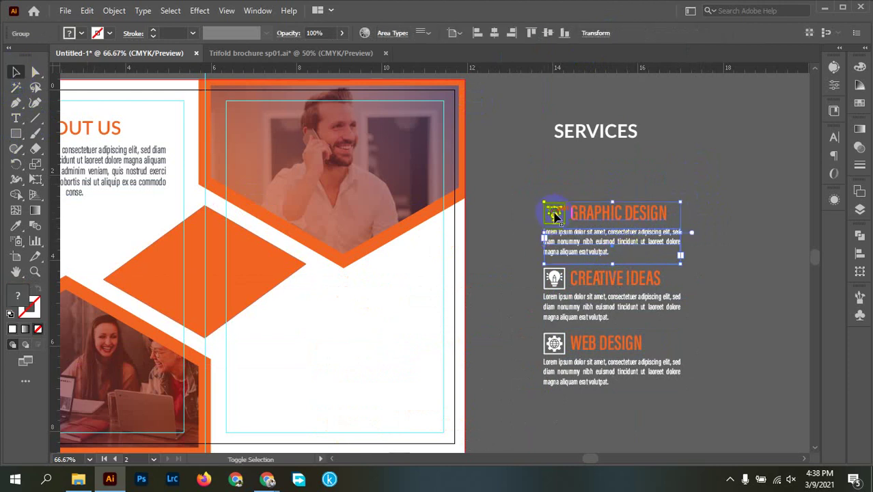
click(748, 250)
alt+scroll(649, 265, up, 1)
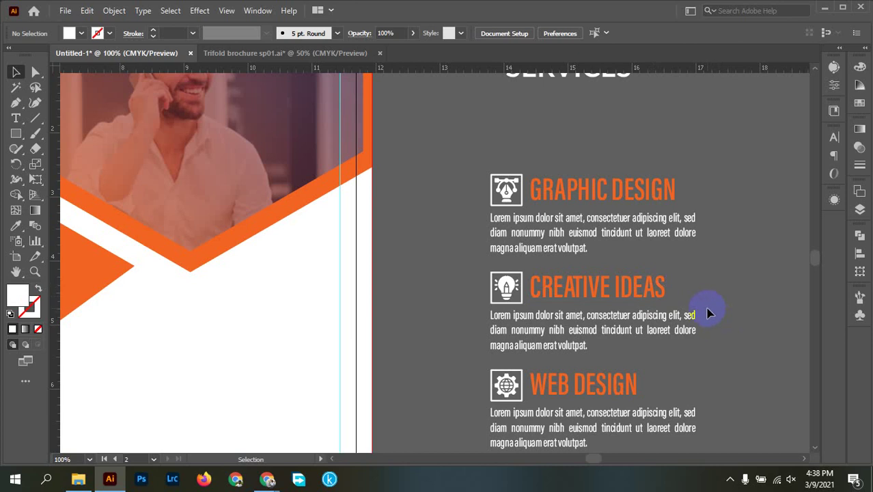
click(550, 250)
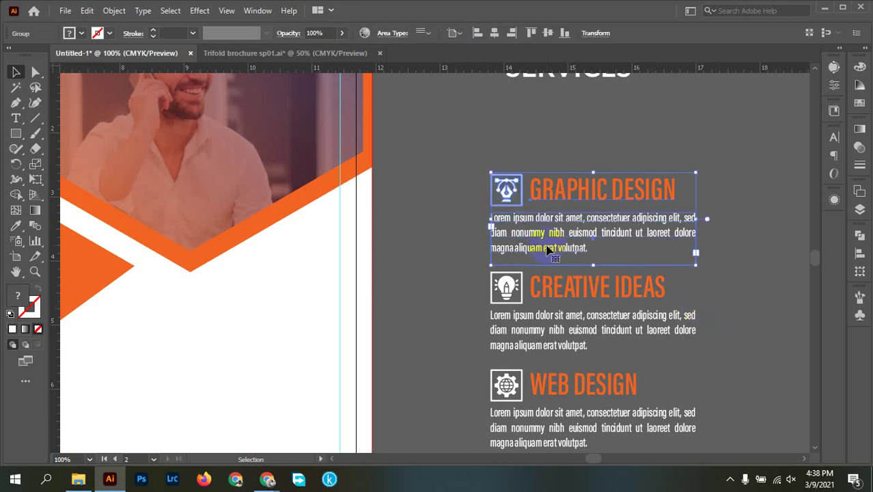
right_click(552, 249)
click(756, 288)
click(756, 288)
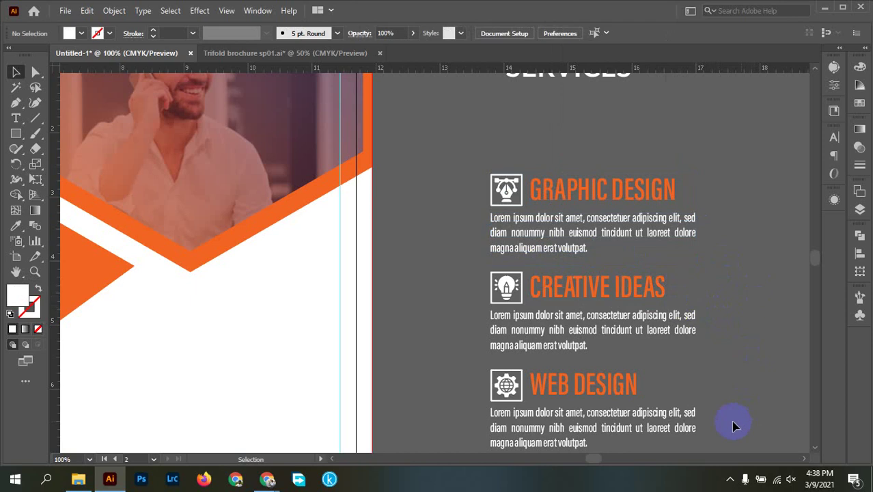
Ungroup the three service entries so that their icons, titles and descriptions can be selected separately.
scroll(723, 425, down, 1)
drag(456, 173, 454, 142)
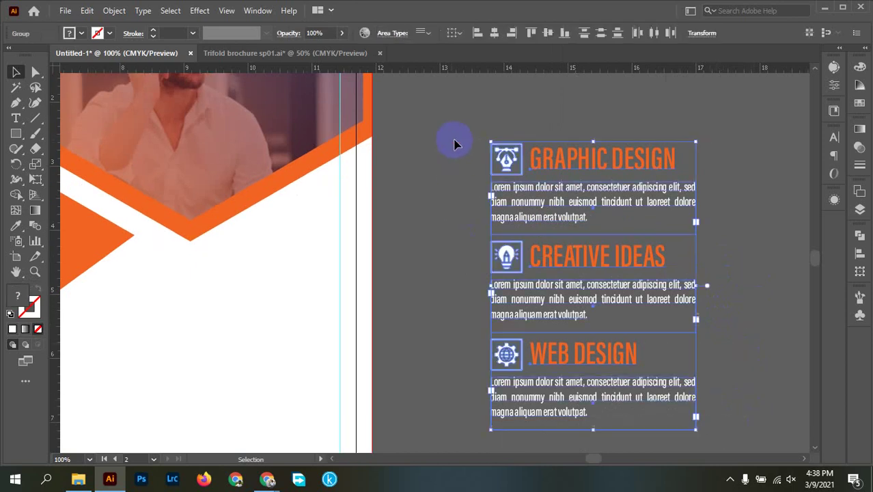
right_click(588, 179)
click(627, 288)
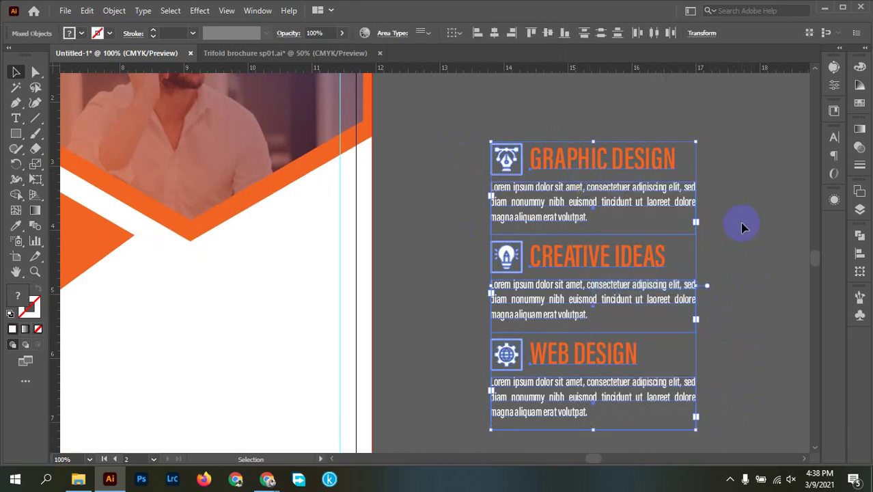
click(742, 226)
Fill the three service description paragraphs with black and set their opacity to 87%.
click(532, 215)
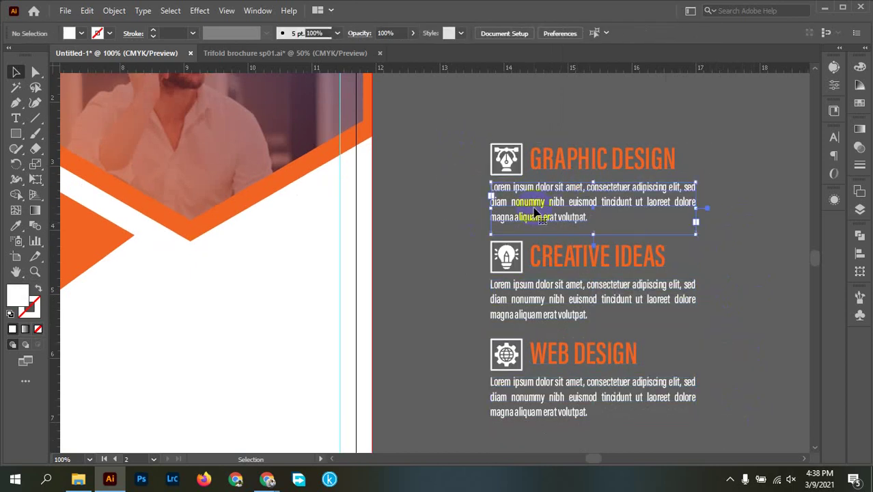
shift+click(554, 309)
shift+click(577, 413)
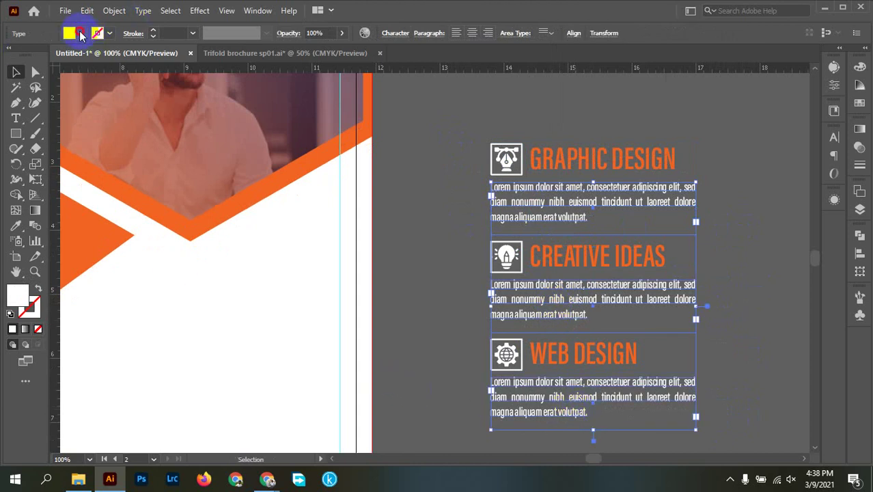
click(79, 33)
click(34, 56)
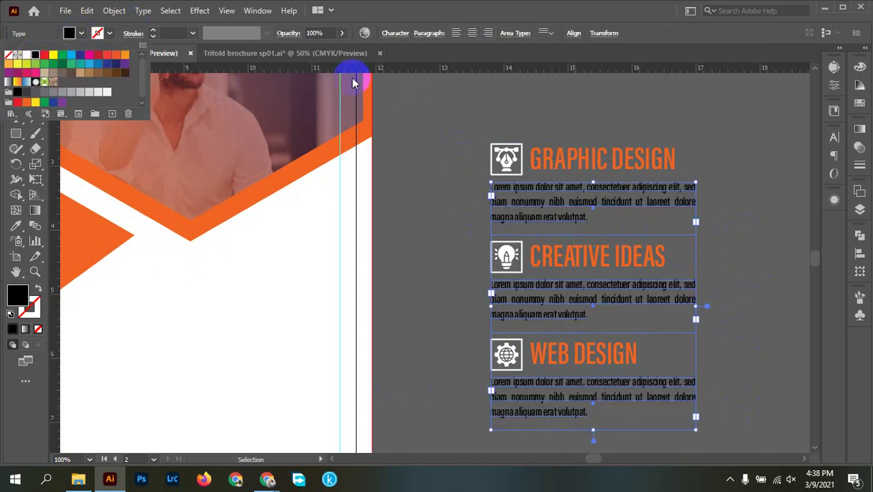
click(333, 29)
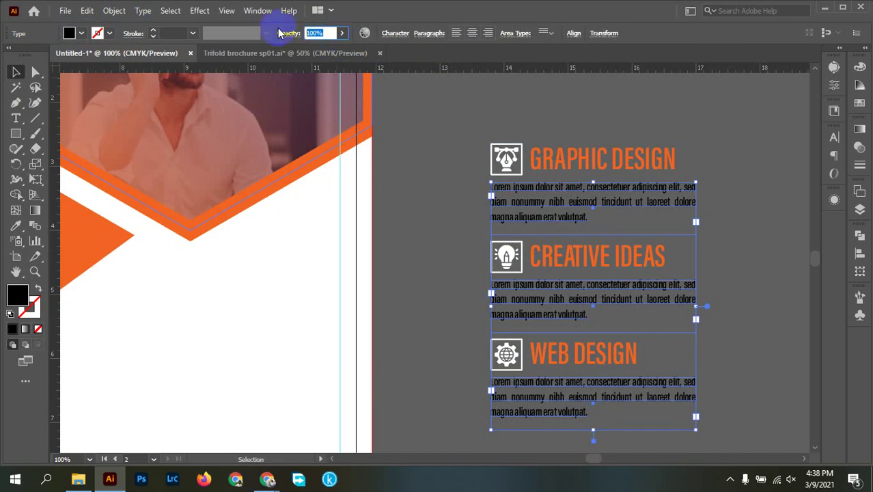
text(87)
key(Return)
click(461, 129)
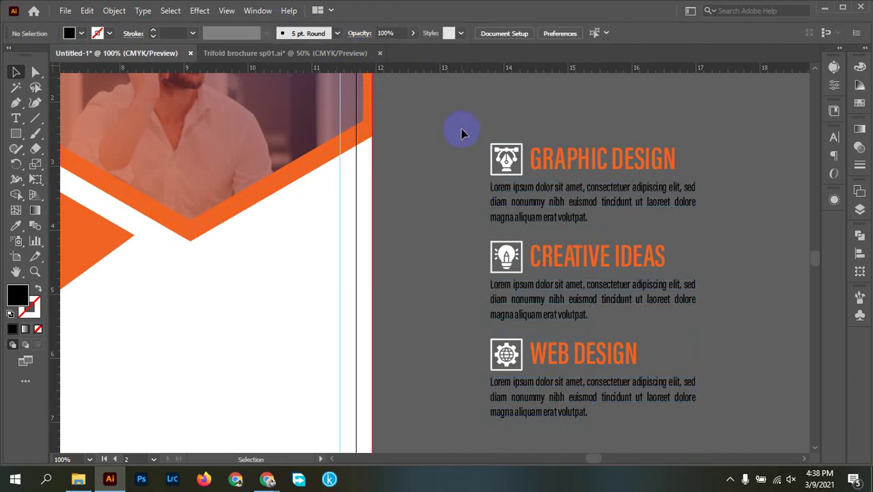
Test the GRAPHIC DESIGN description against the white page to judge its colour, and undo the move.
click(543, 209)
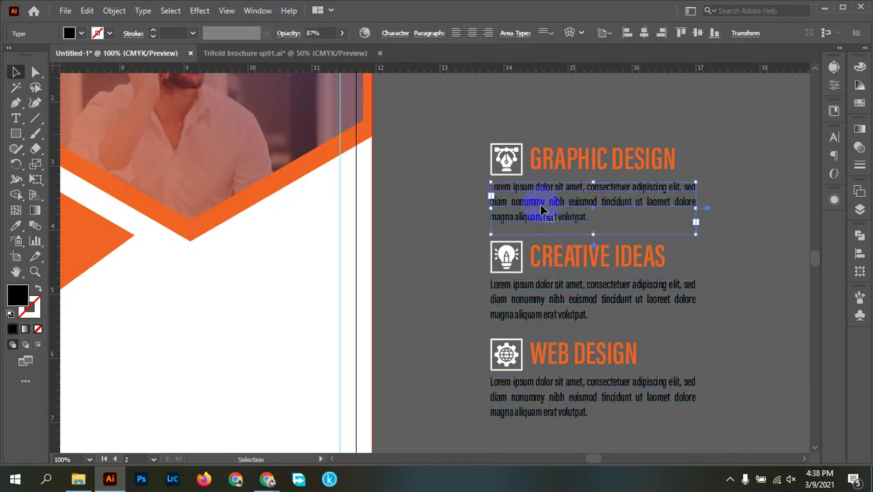
click(731, 264)
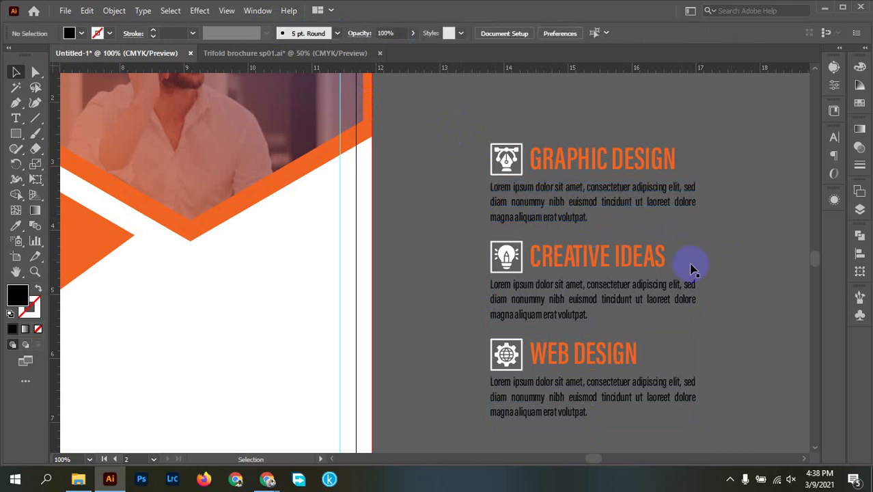
scroll(536, 176, up, 3)
scroll(536, 179, down, 4)
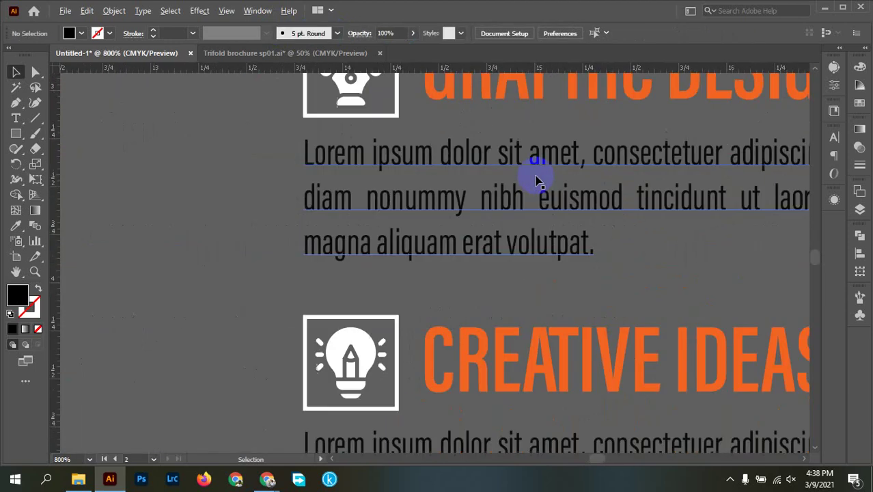
scroll(666, 253, down, 3)
drag(543, 224, 260, 332)
scroll(300, 332, up, 1)
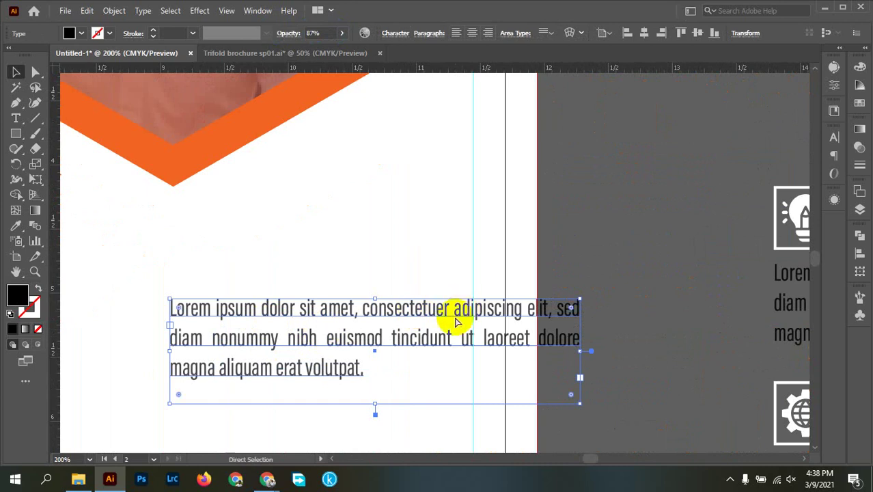
key(ctrl+z)
scroll(376, 335, right, 5)
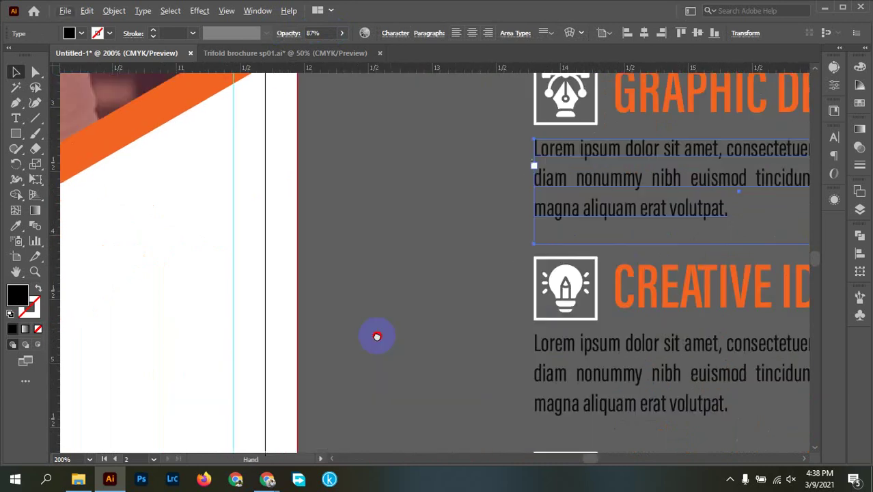
scroll(614, 253, down, 2)
click(713, 245)
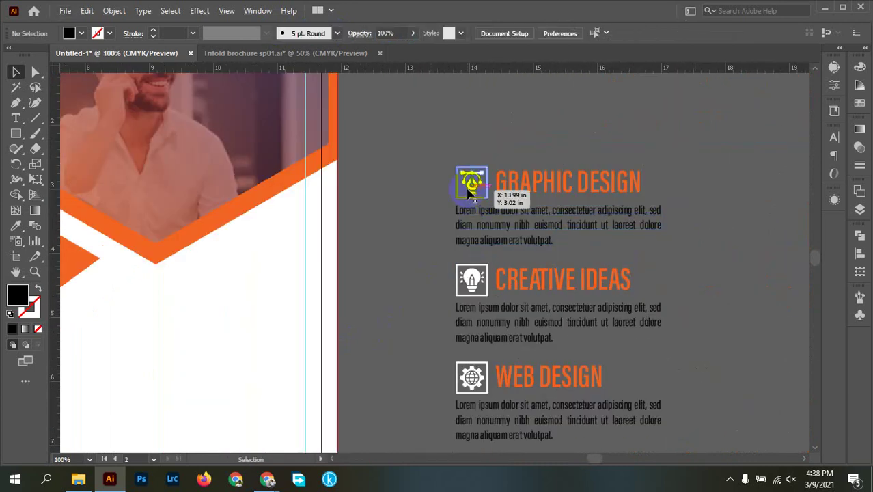
Give the three service icons the orange of the photo frame on the second page using the Eyedropper.
click(469, 183)
shift+click(472, 280)
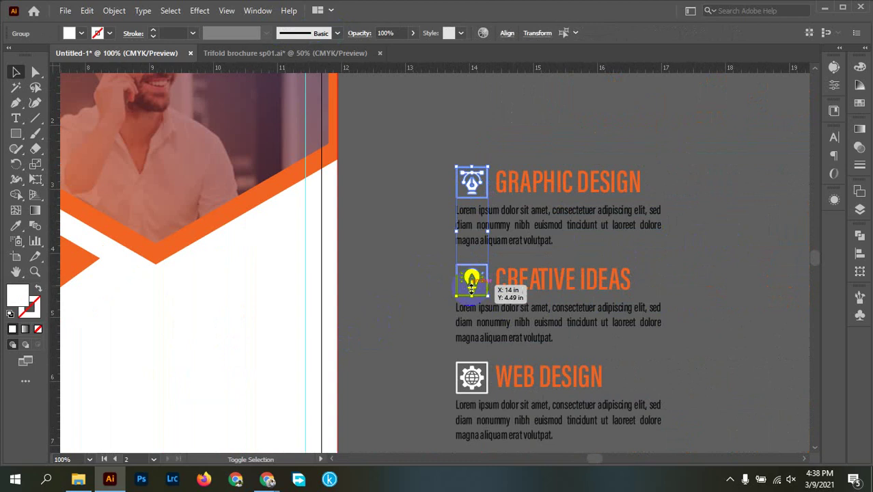
shift+click(470, 378)
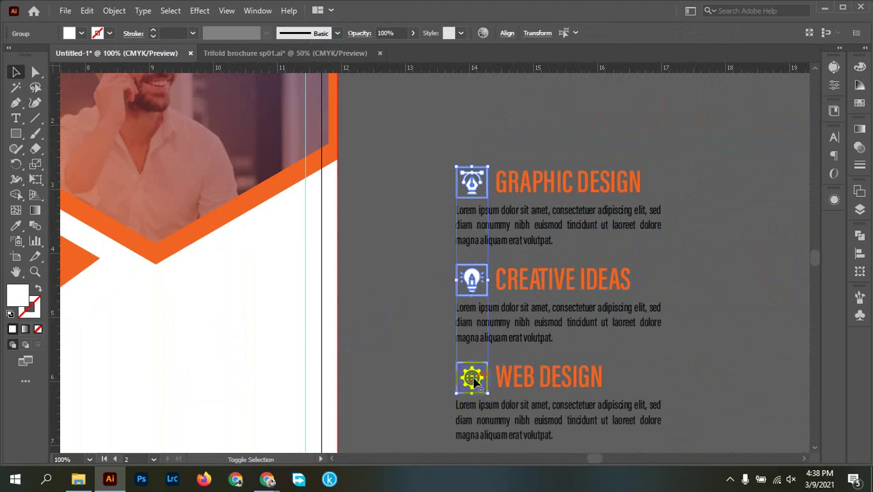
key(i)
click(174, 246)
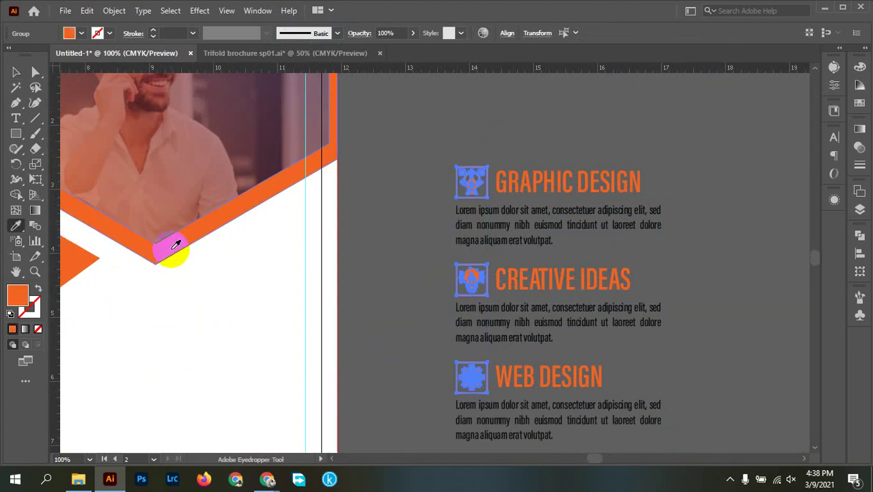
Group the GRAPHIC DESIGN icon, title and description as one object, and group the CREATIVE IDEAS entry the same way.
key(v)
click(699, 174)
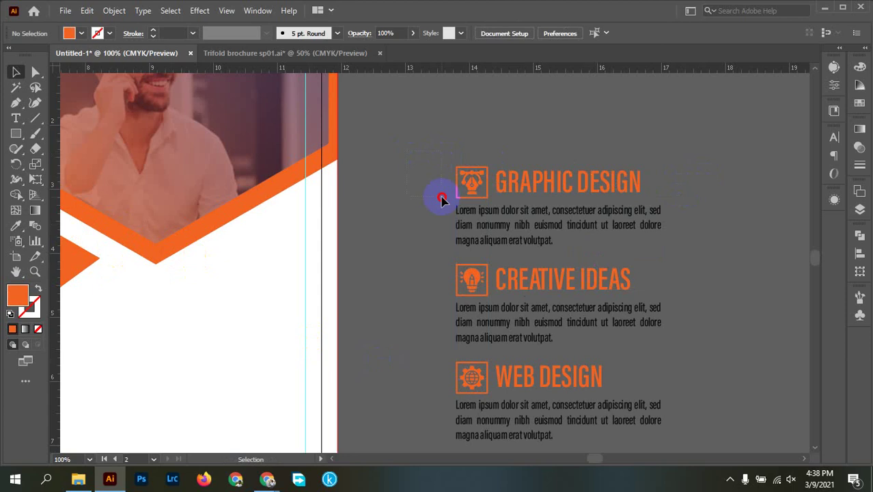
drag(679, 253, 566, 195)
right_click(565, 195)
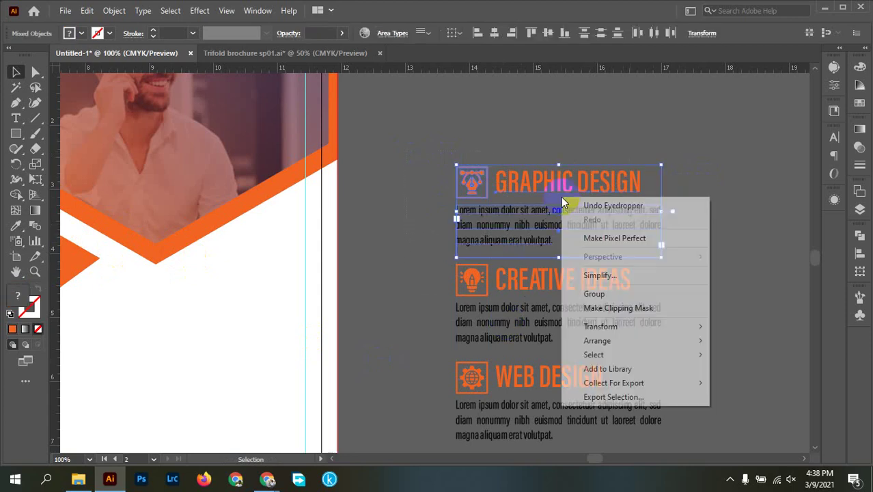
click(611, 291)
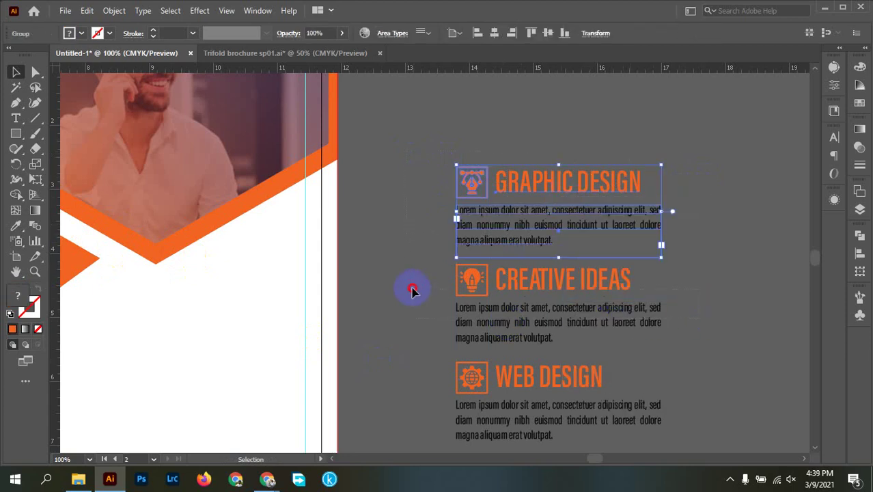
drag(412, 290, 506, 321)
right_click(507, 321)
click(546, 175)
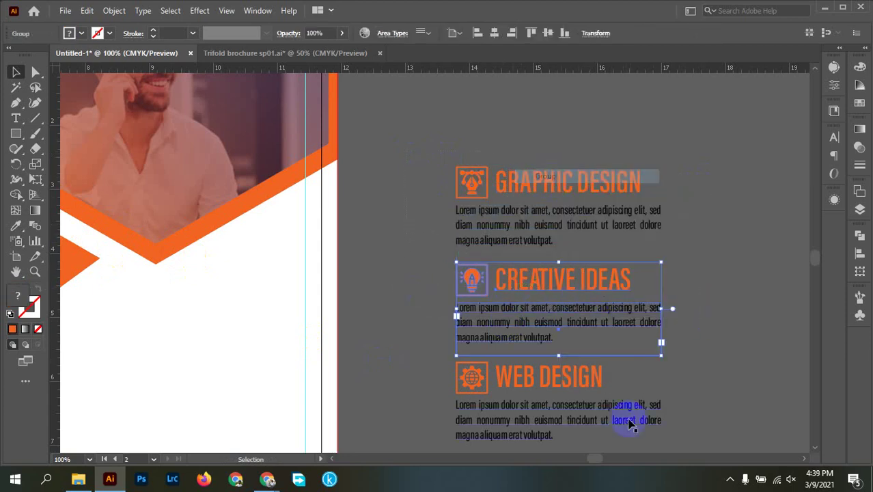
Group the WEB DESIGN icon, title and description, and combine all three service entries into a single group.
drag(649, 429, 474, 410)
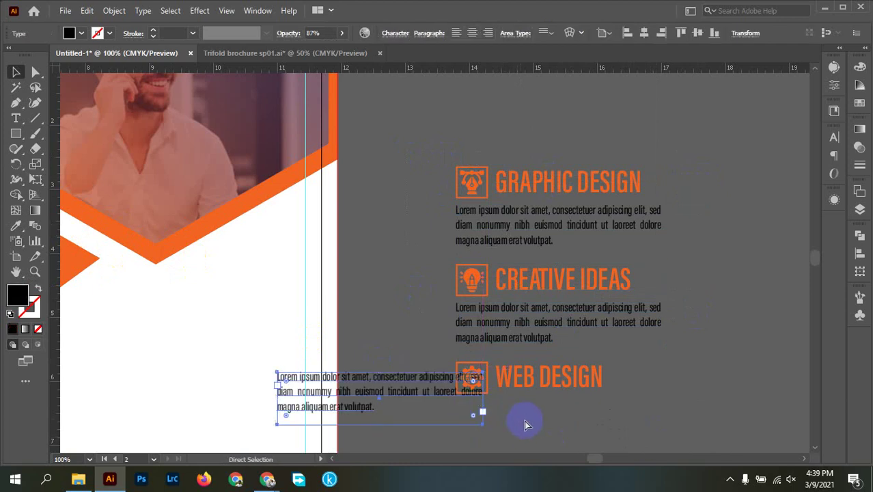
key(ctrl+z)
drag(559, 418, 525, 403)
right_click(526, 410)
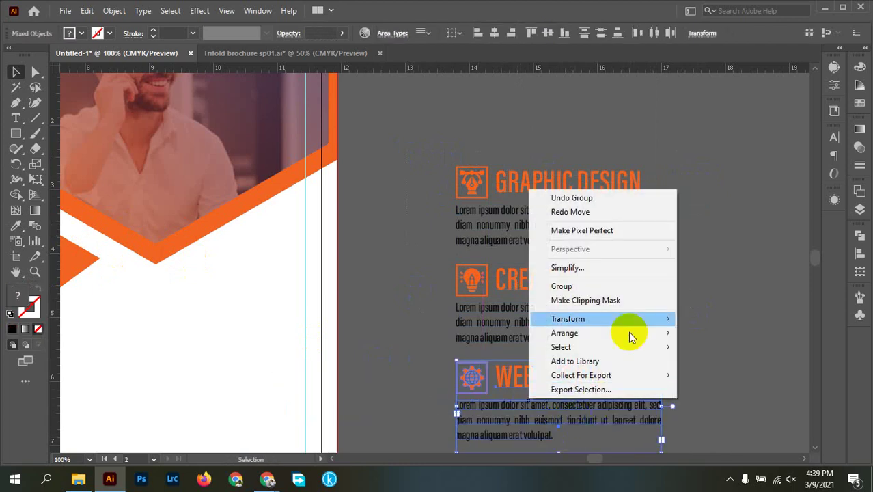
click(567, 285)
drag(612, 433, 546, 239)
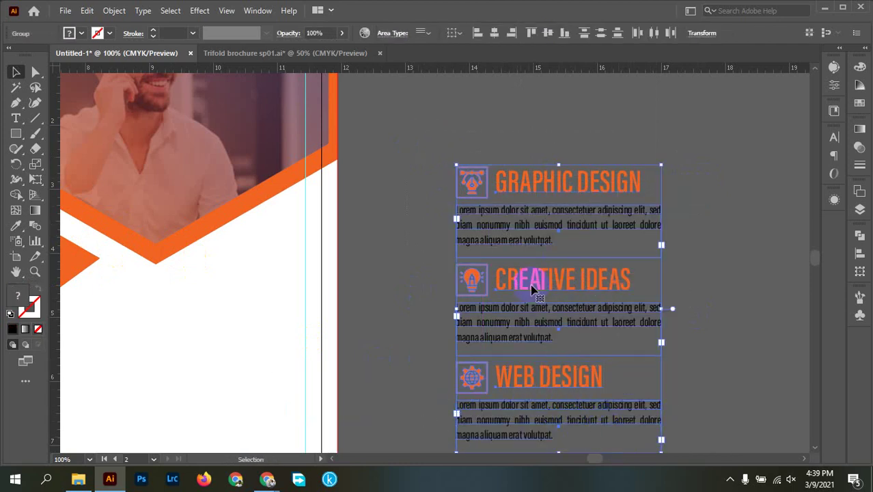
right_click(529, 281)
click(573, 167)
Try the grouped services list on the white area beneath the man's photo, and return it to the space beside the page.
scroll(604, 244, down, 2)
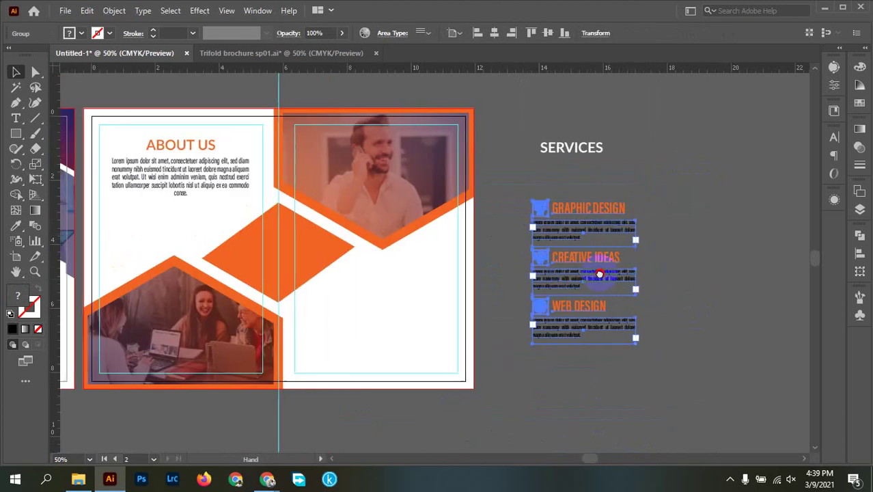
drag(703, 255, 524, 287)
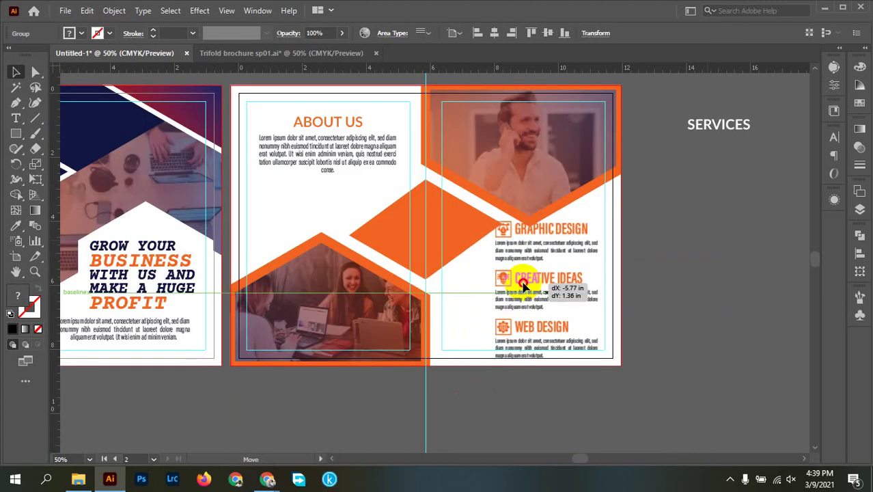
drag(524, 287, 525, 287)
click(678, 306)
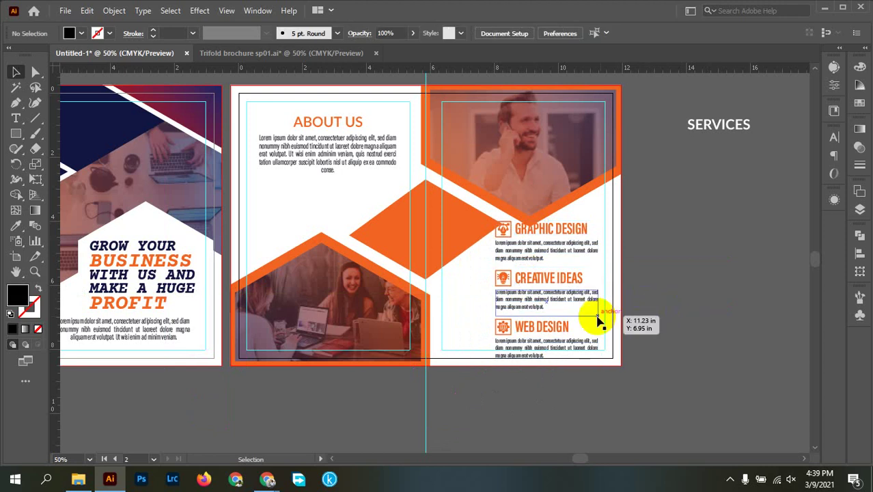
scroll(523, 319, up, 1)
scroll(615, 290, up, 1)
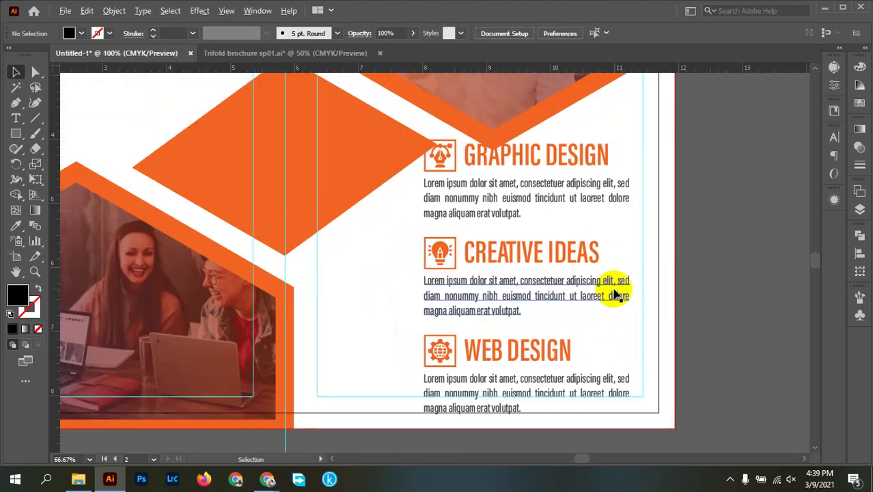
drag(668, 287, 503, 336)
scroll(672, 283, down, 1)
drag(390, 301, 589, 299)
click(721, 251)
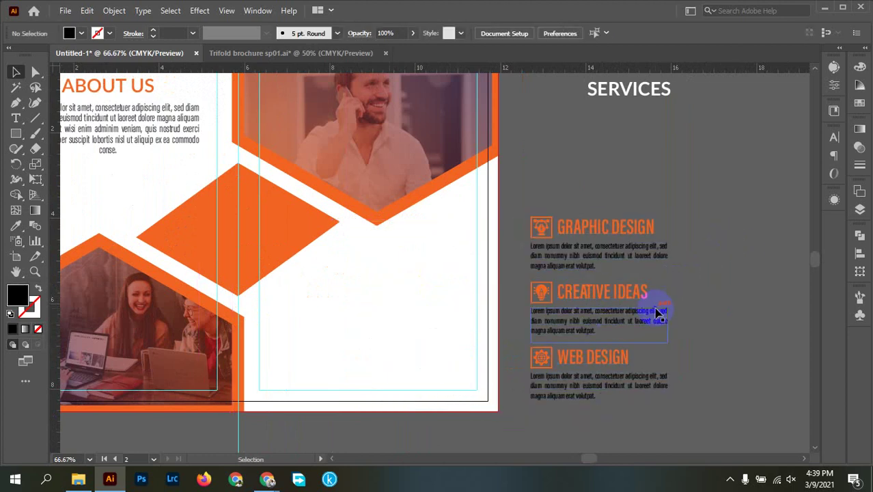
Ungroup the services list and its three entries so that icons, titles and descriptions are separate again.
scroll(657, 312, up, 1)
scroll(697, 321, down, 2)
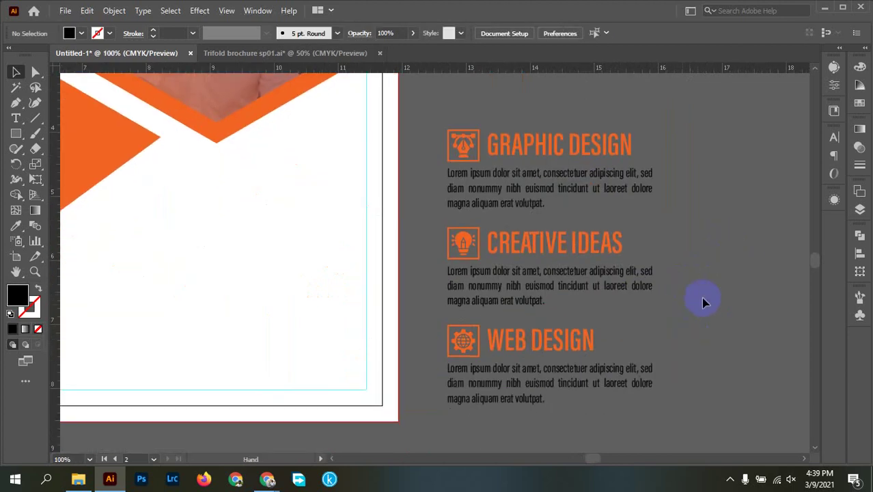
click(564, 338)
right_click(564, 328)
click(570, 213)
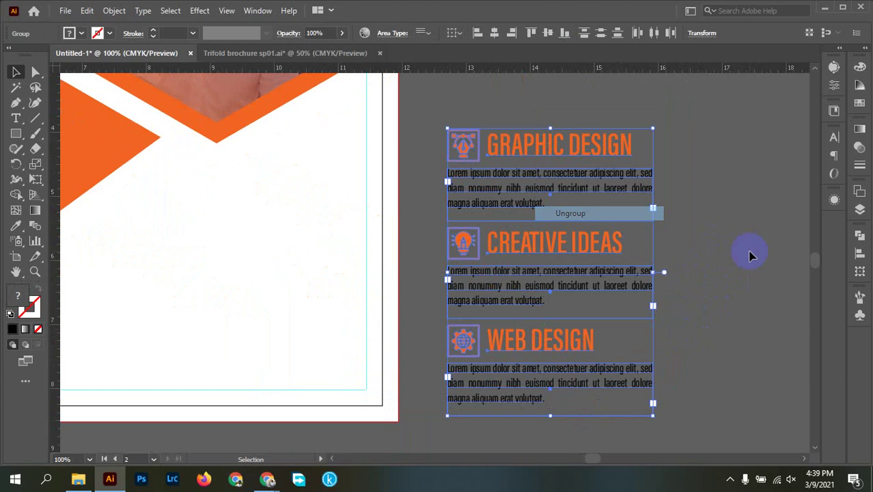
click(750, 255)
click(537, 341)
right_click(536, 343)
click(732, 188)
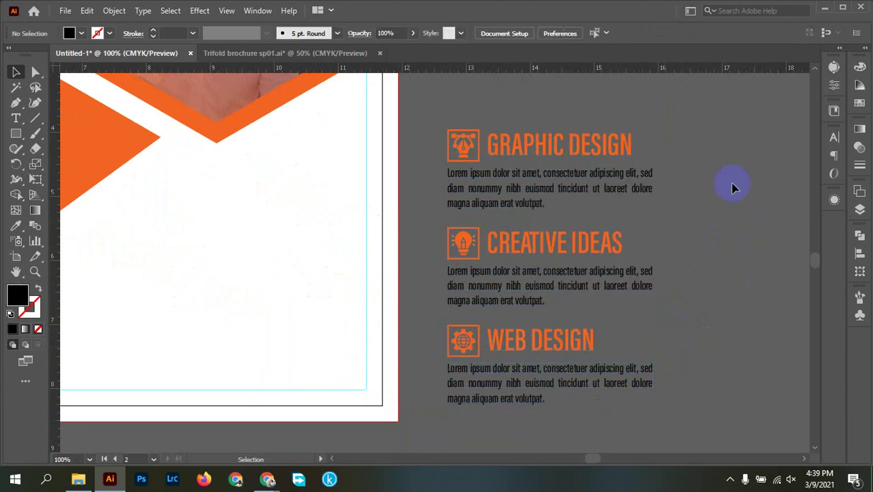
click(572, 331)
right_click(648, 272)
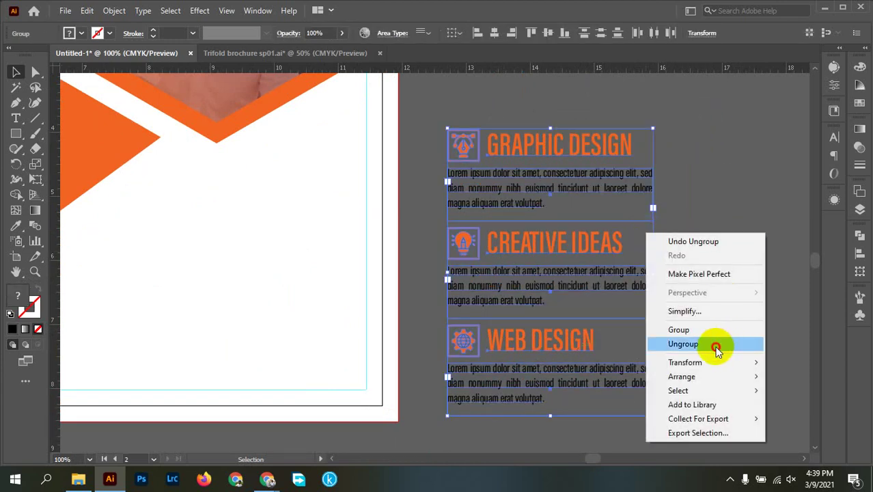
click(717, 346)
click(768, 253)
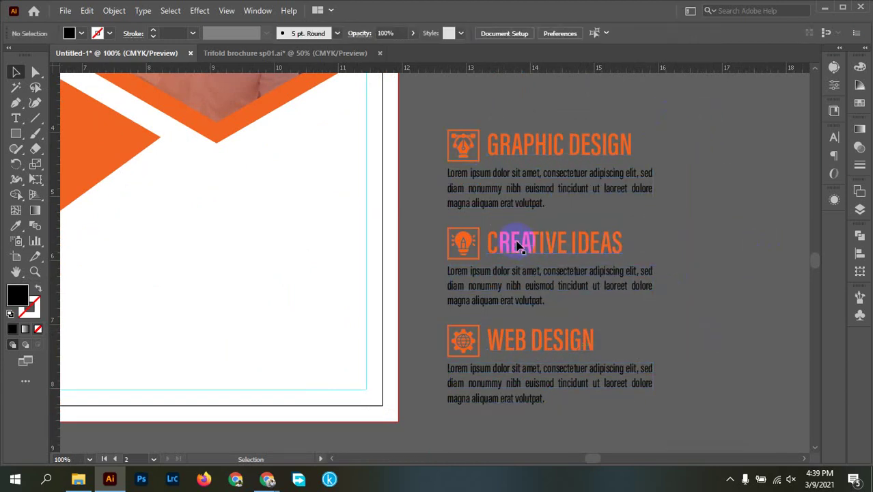
Scale down the three service icons and titles together in proportion, leaving out the description paragraphs.
click(571, 254)
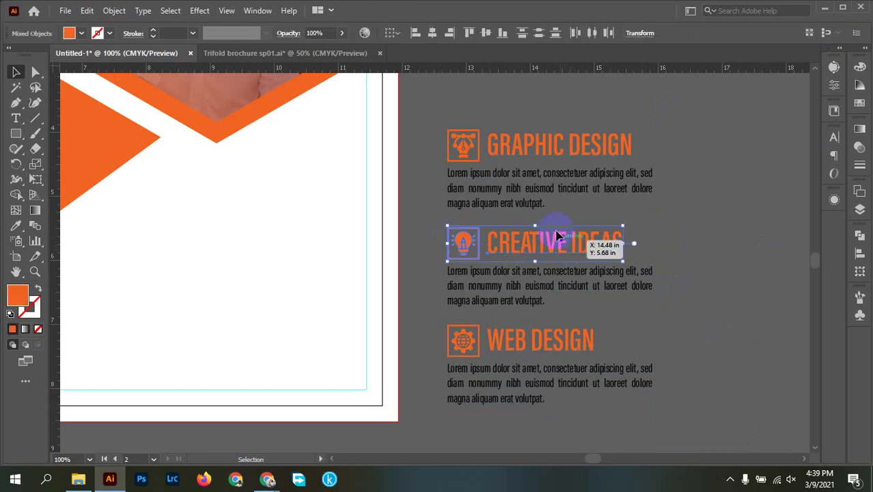
shift+click(520, 152)
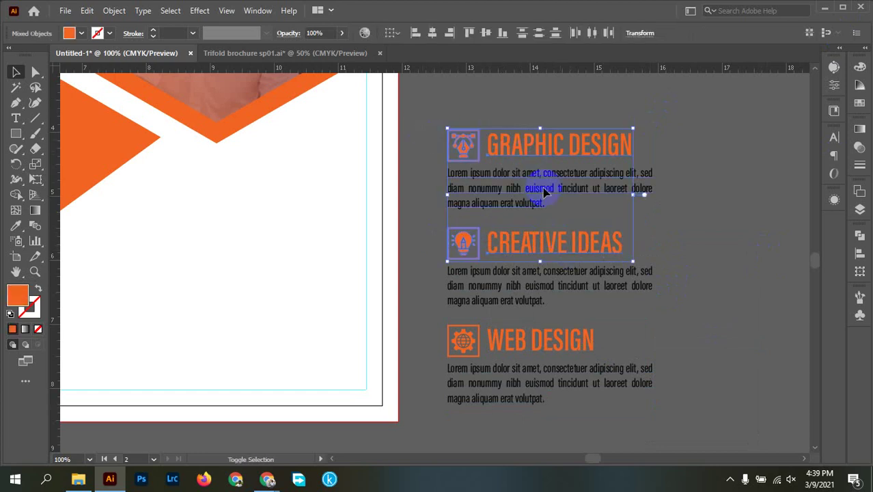
shift+click(607, 369)
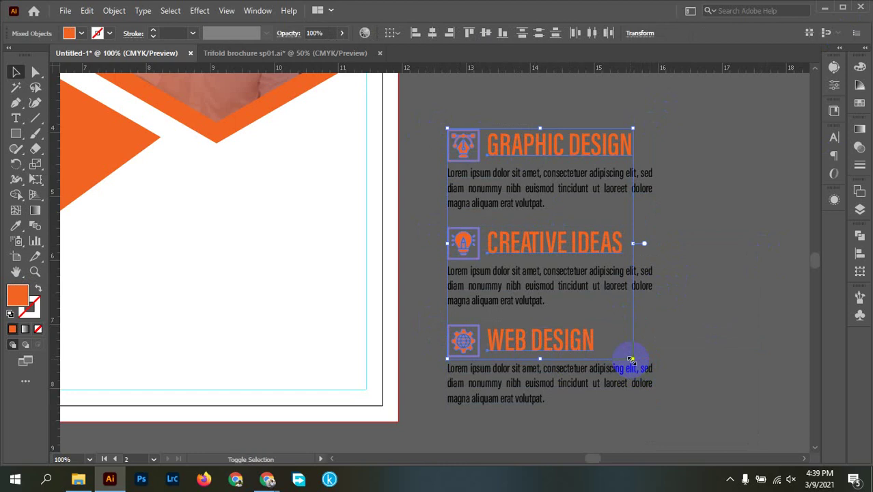
drag(630, 359, 598, 339)
click(688, 285)
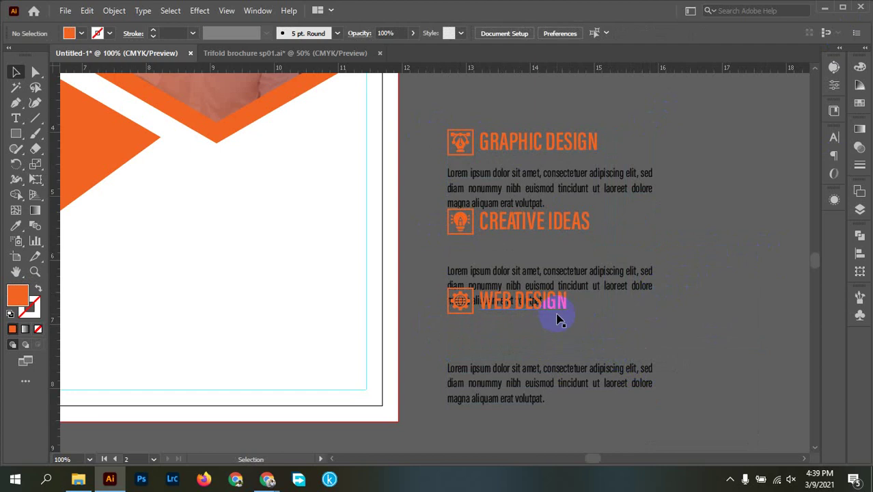
Reselect all three service icons and titles and shrink them slightly further in proportion.
click(557, 315)
shift+click(551, 220)
shift+click(461, 301)
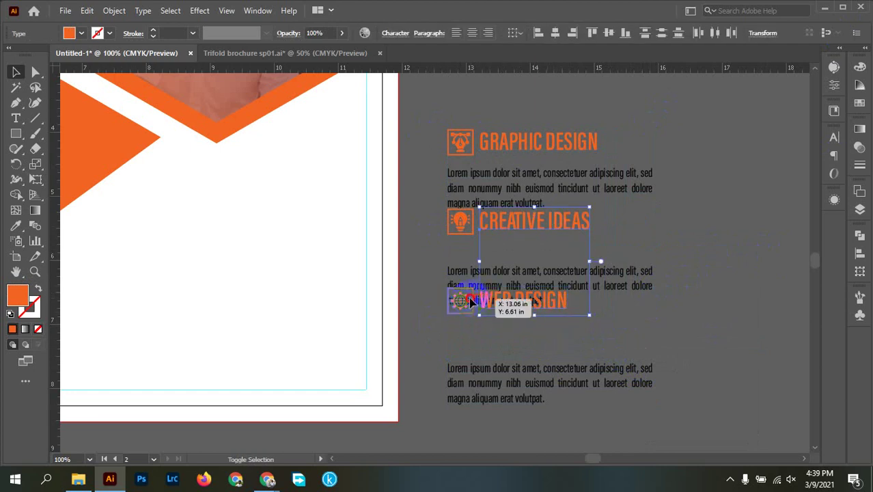
shift+click(463, 220)
shift+click(462, 143)
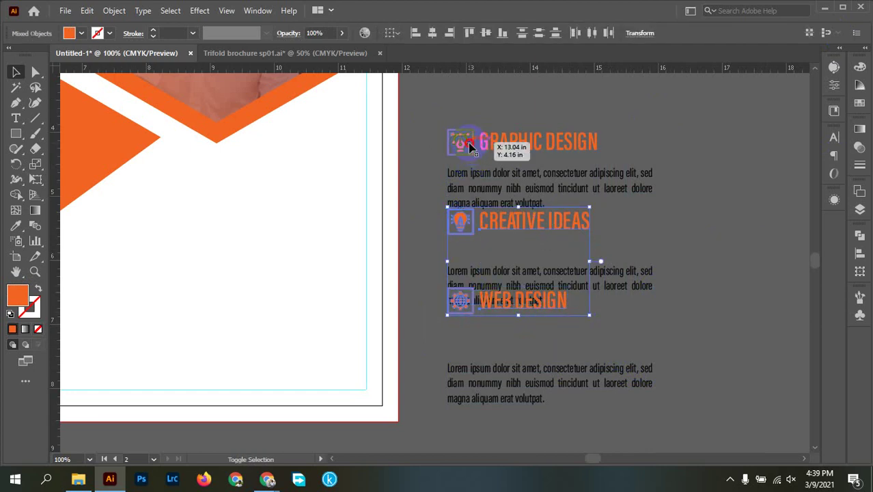
shift+click(557, 145)
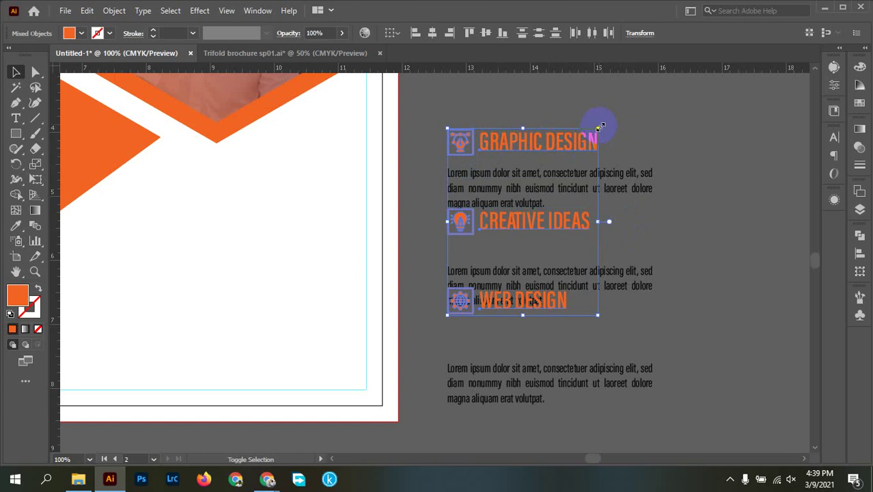
drag(599, 128, 579, 142)
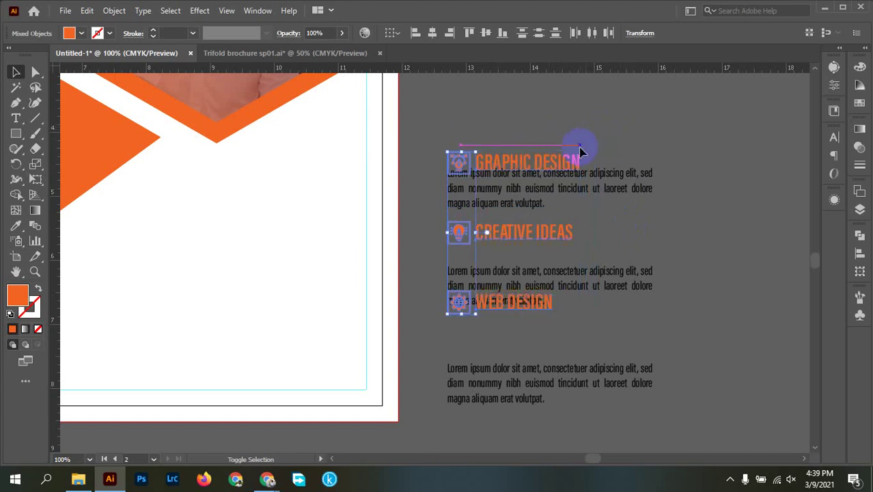
scroll(535, 217, up, 2)
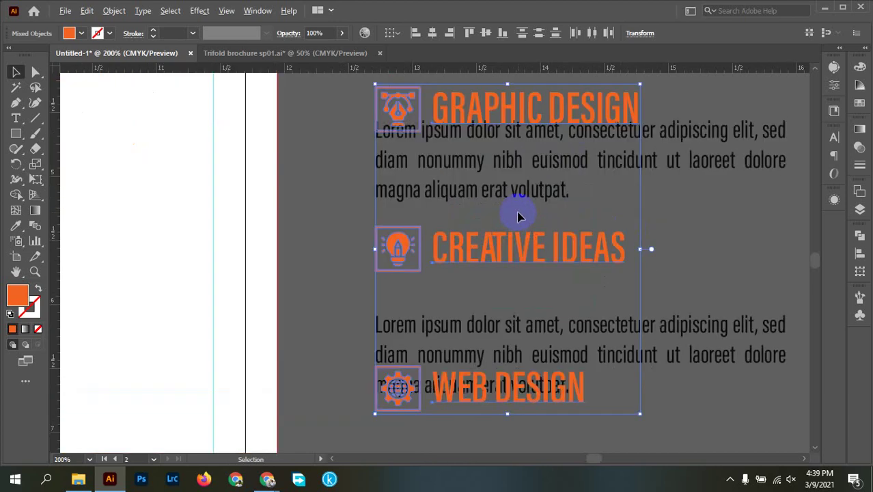
Group the GRAPHIC DESIGN icon with its title, and the CREATIVE IDEAS icon with its title.
click(724, 237)
drag(523, 195, 542, 276)
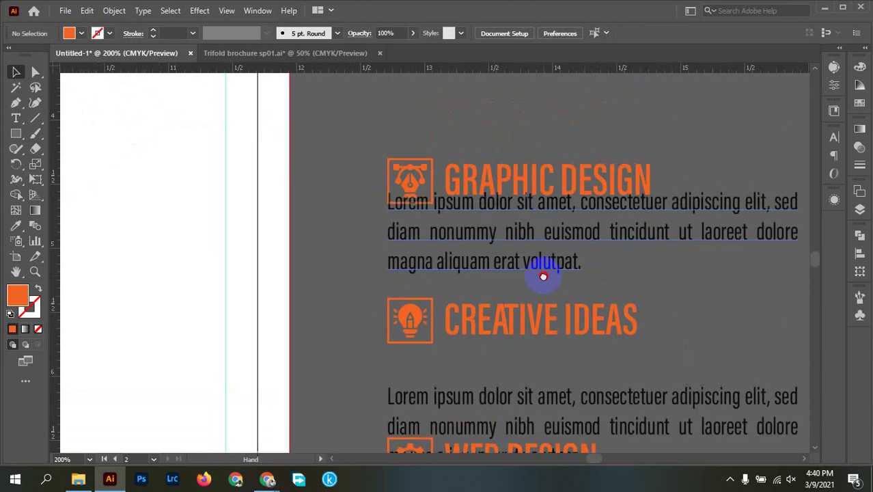
click(492, 178)
right_click(458, 170)
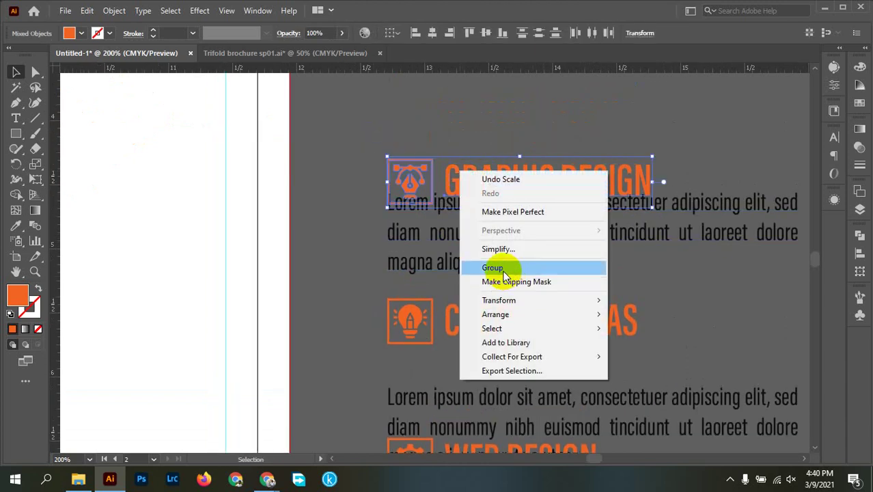
click(551, 267)
right_click(504, 329)
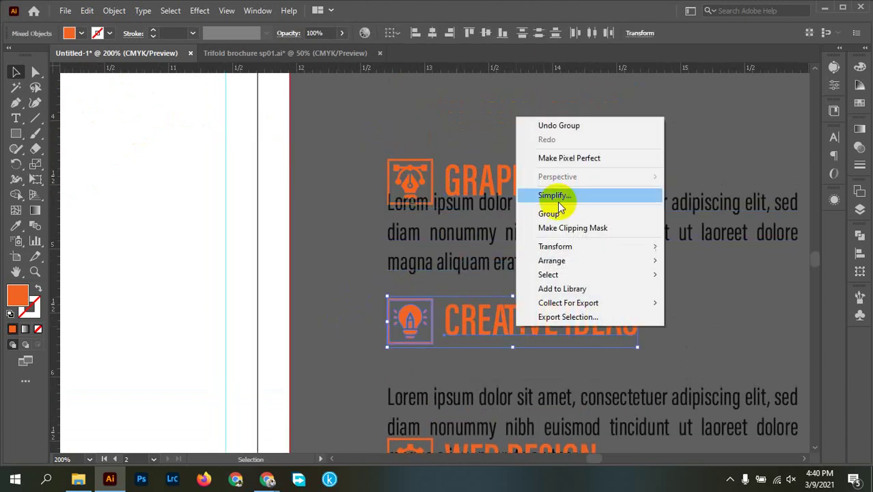
click(562, 204)
Group the WEB DESIGN gear icon with its title.
drag(670, 323, 639, 181)
click(370, 331)
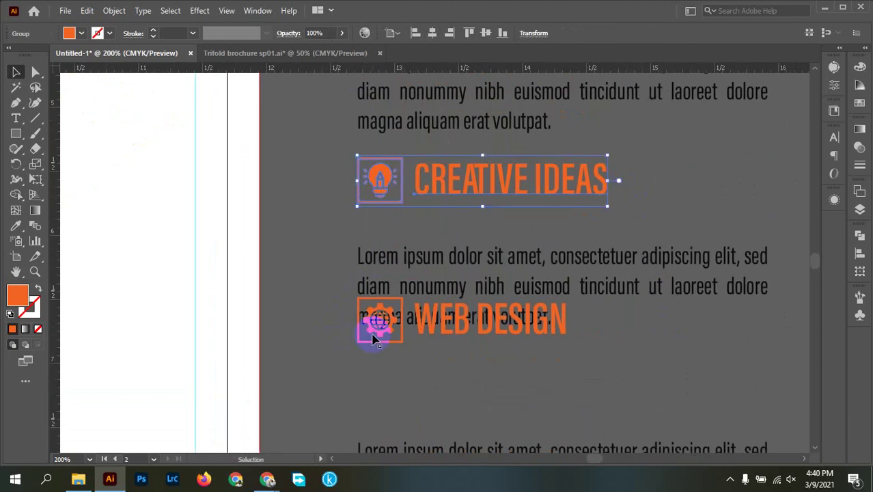
shift+click(513, 333)
right_click(511, 329)
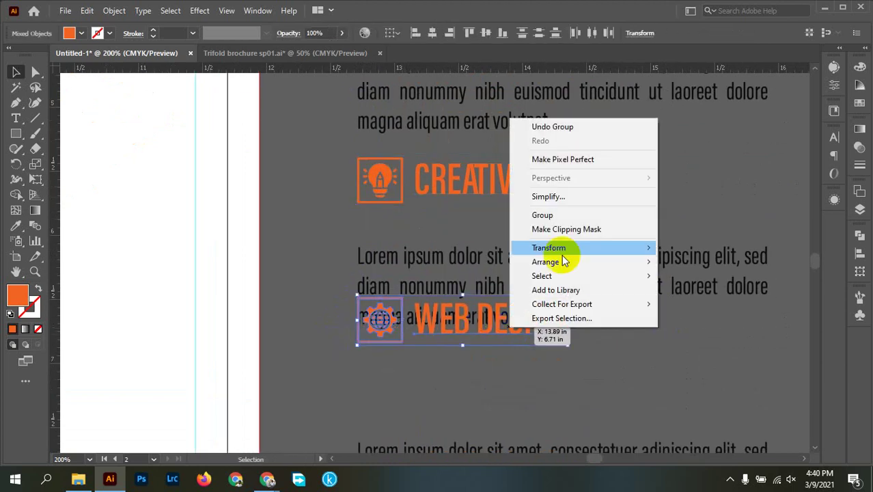
click(558, 216)
Position each icon-and-title group vertically so that it sits just above its own description paragraph without overlapping the text.
drag(493, 242, 503, 309)
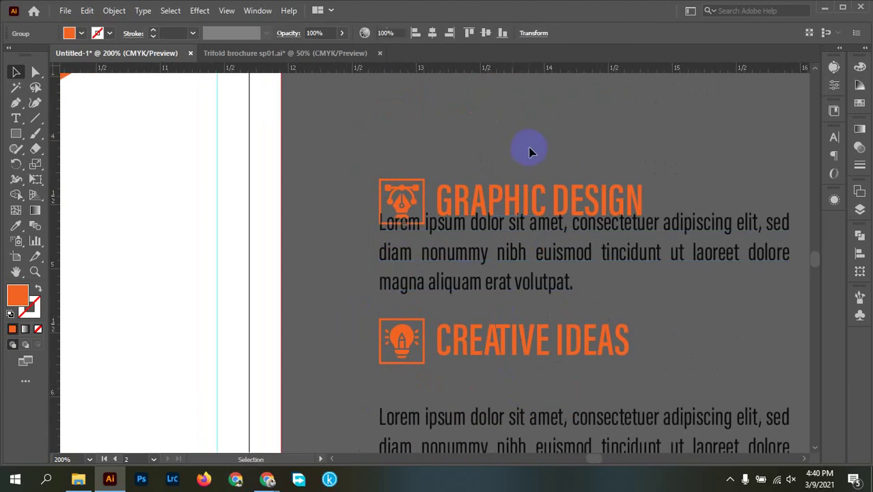
click(530, 149)
drag(534, 194, 528, 177)
scroll(698, 253, down, 2)
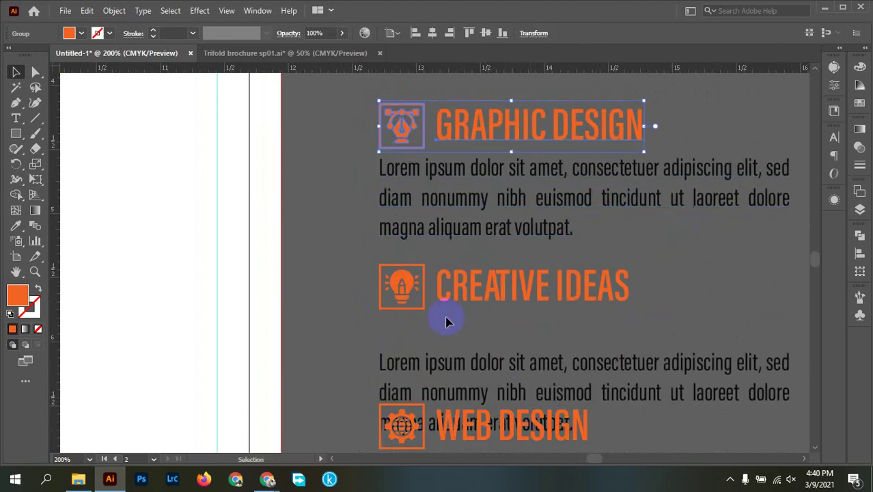
drag(464, 299, 463, 332)
scroll(556, 253, down, 6)
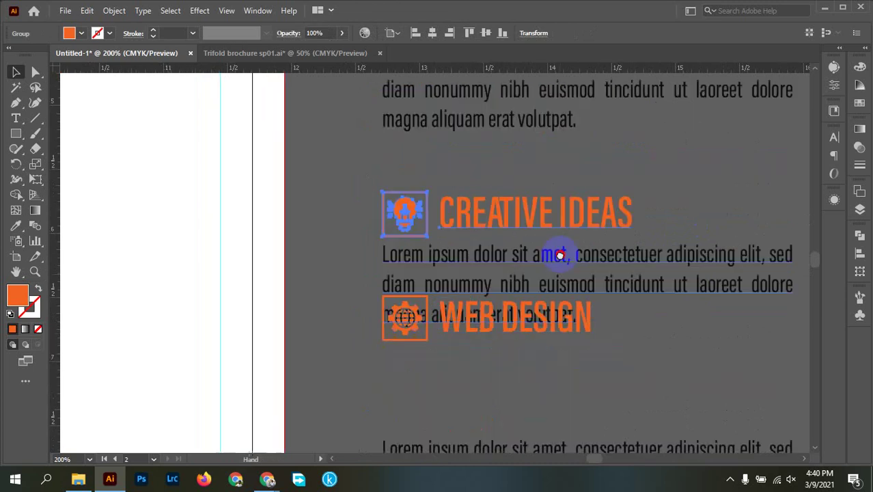
drag(517, 282, 531, 364)
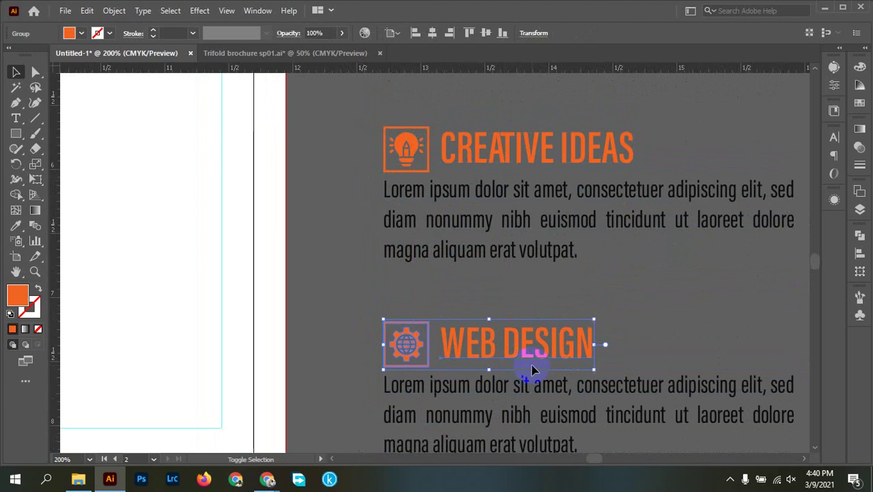
Group each service's icon and title with its own description for GRAPHIC DESIGN, CREATIVE IDEAS and WEB DESIGN.
click(648, 312)
scroll(651, 311, down, 2)
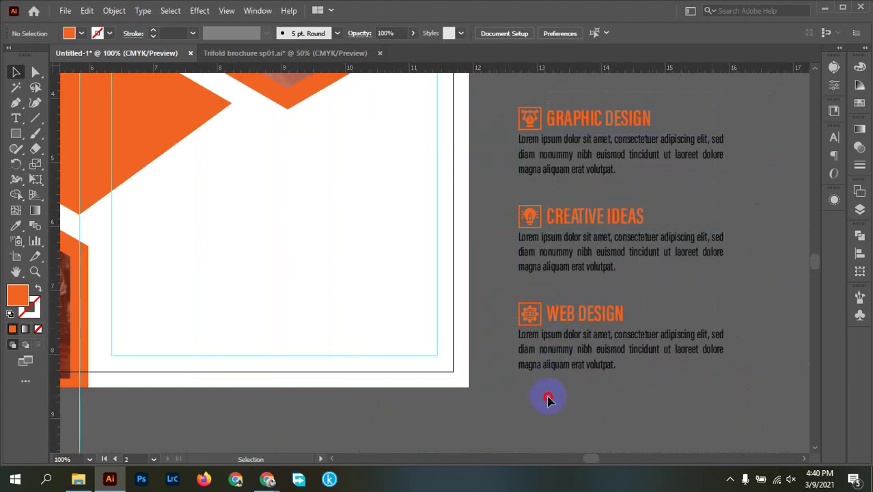
key(ctrl+a)
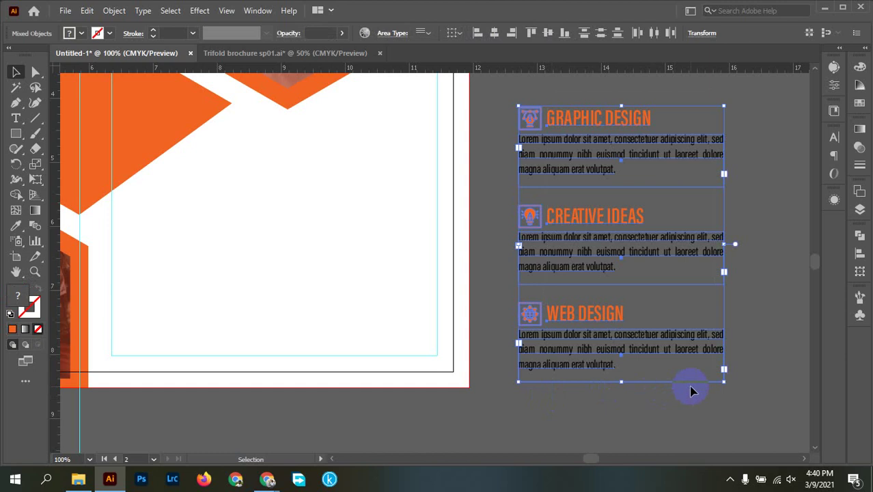
click(760, 371)
click(529, 311)
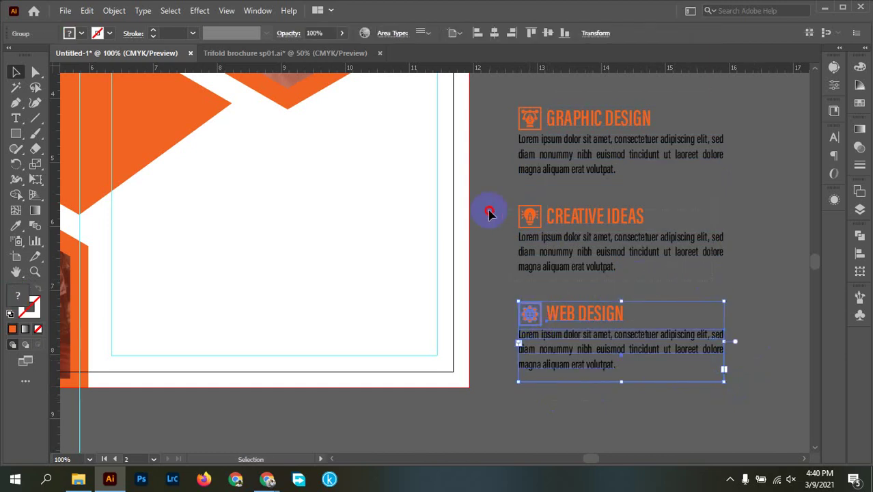
drag(489, 213, 539, 239)
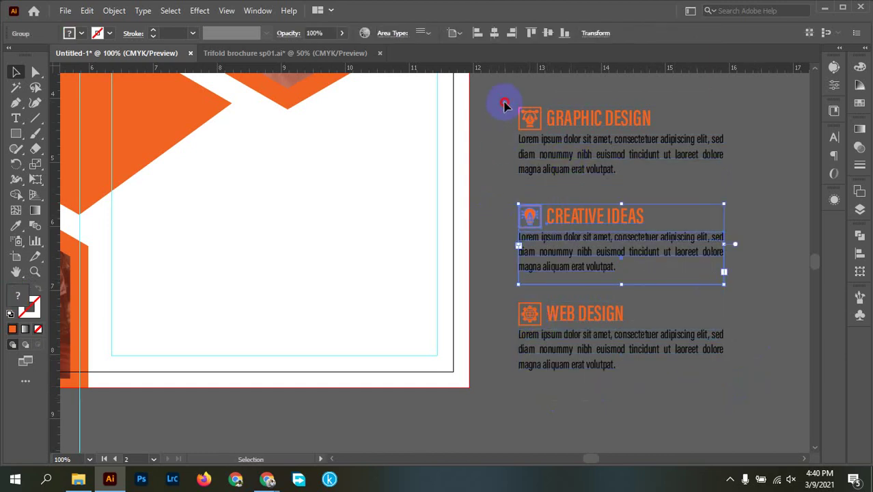
drag(504, 104, 591, 166)
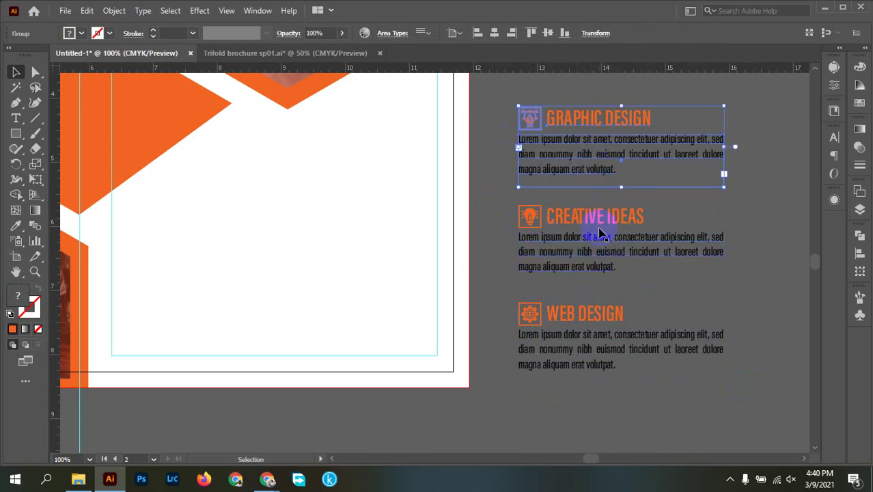
Move the CREATIVE IDEAS and WEB DESIGN blocks up closer to GRAPHIC DESIGN and distribute all three blocks evenly vertically.
mouse_move(598, 226)
mouse_down()
mouse_move(600, 196)
mouse_move(599, 223)
mouse_up()
drag(573, 301, 577, 267)
drag(687, 91, 535, 360)
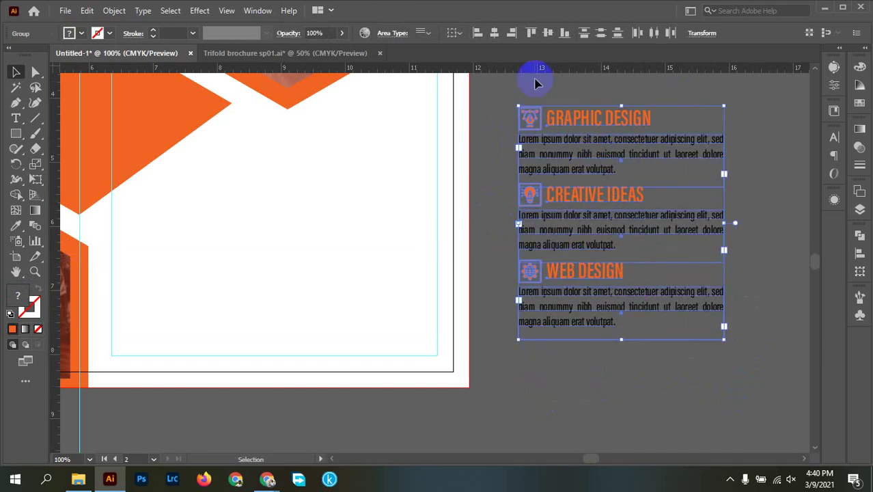
click(602, 33)
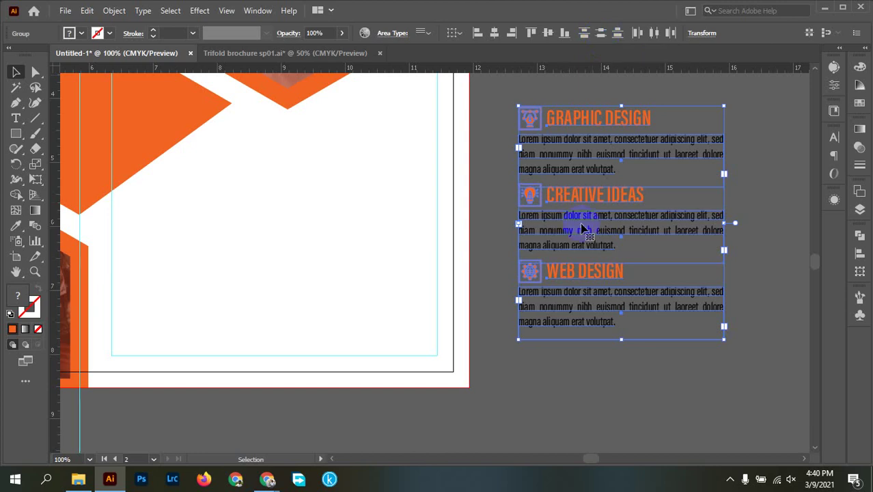
click(758, 270)
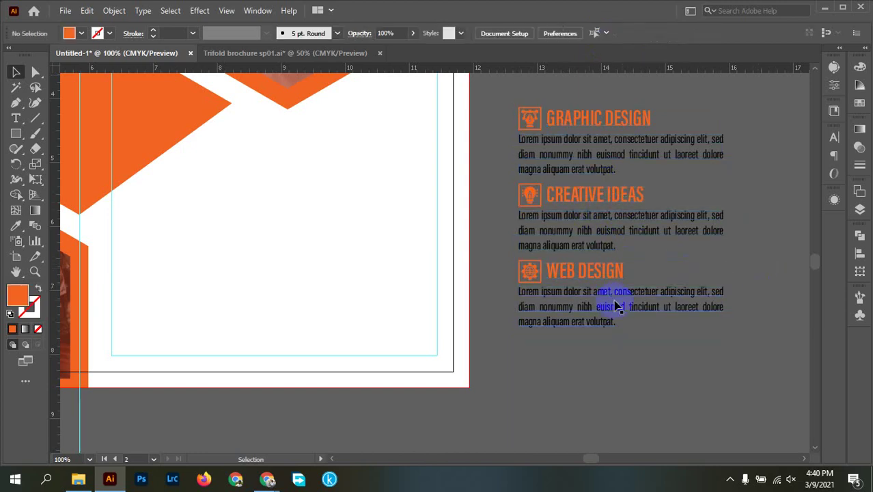
Try a wider spacing by lowering the WEB DESIGN block slightly and vertically redistributing the three service blocks.
drag(614, 296, 580, 304)
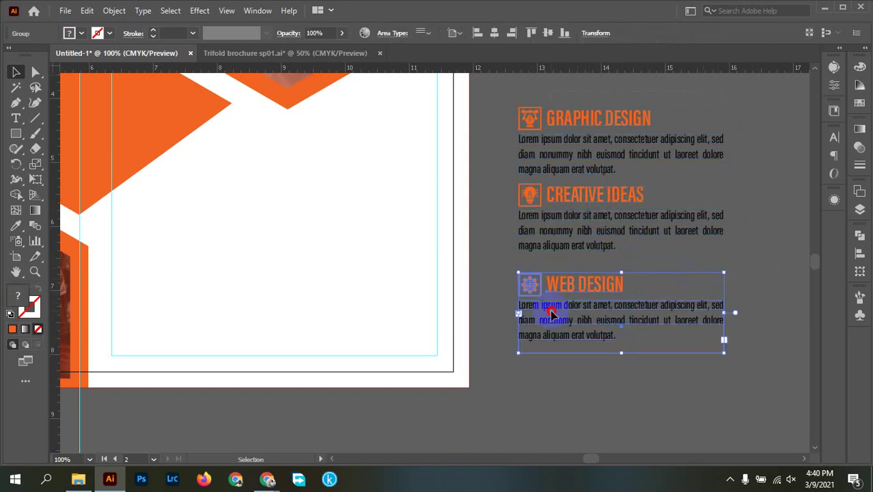
shift+click(581, 226)
shift+click(561, 140)
click(600, 33)
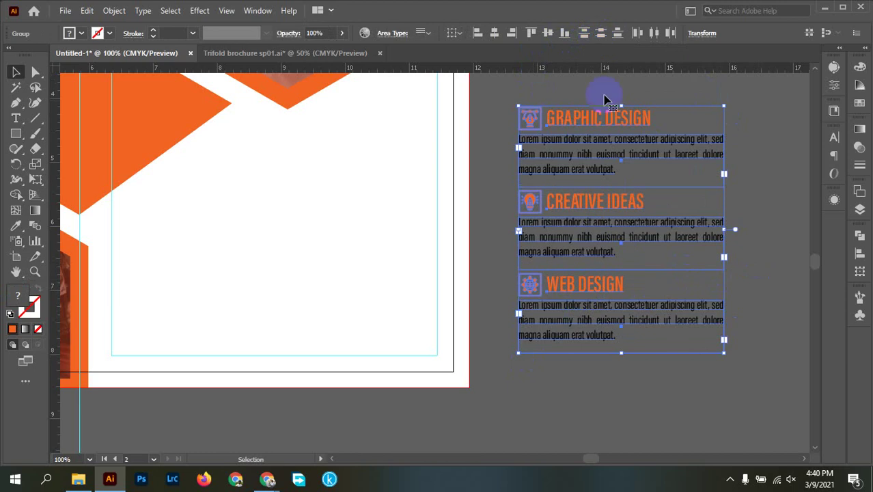
drag(736, 236, 731, 233)
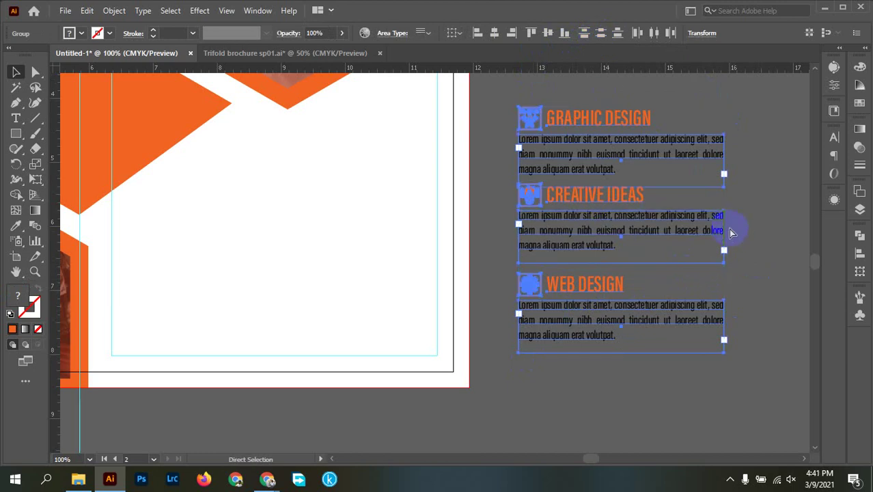
key(ctrl+z)
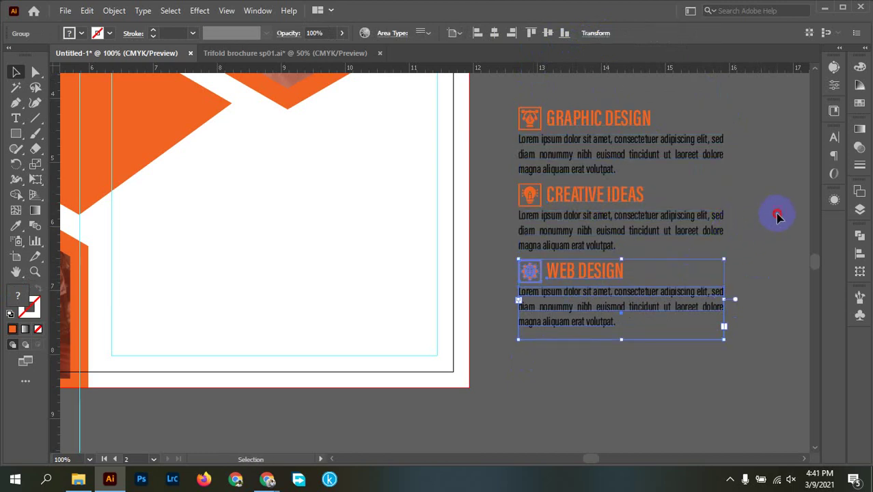
Group the three service blocks together and move them into the white area below the hexagon photo on page two.
click(777, 216)
click(540, 109)
right_click(571, 140)
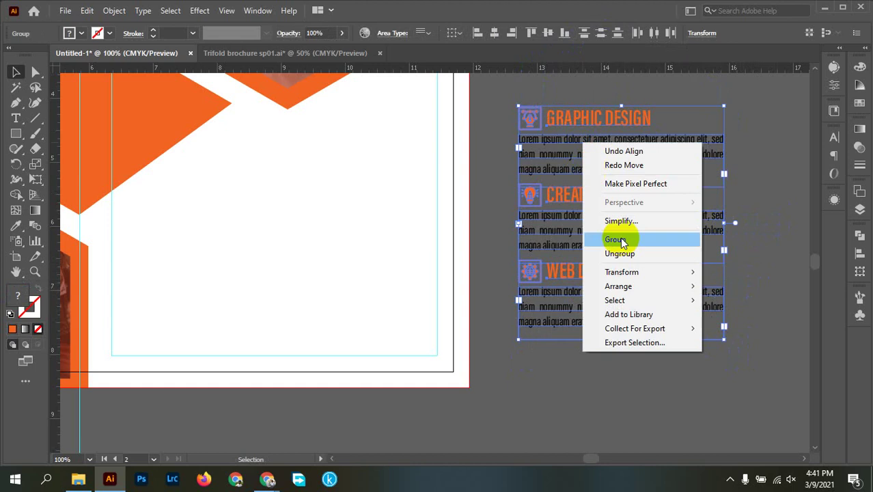
click(620, 237)
drag(553, 196, 255, 227)
Ungroup the combined services group and its three service blocks, separating the icon-and-title groups from their descriptions.
right_click(255, 228)
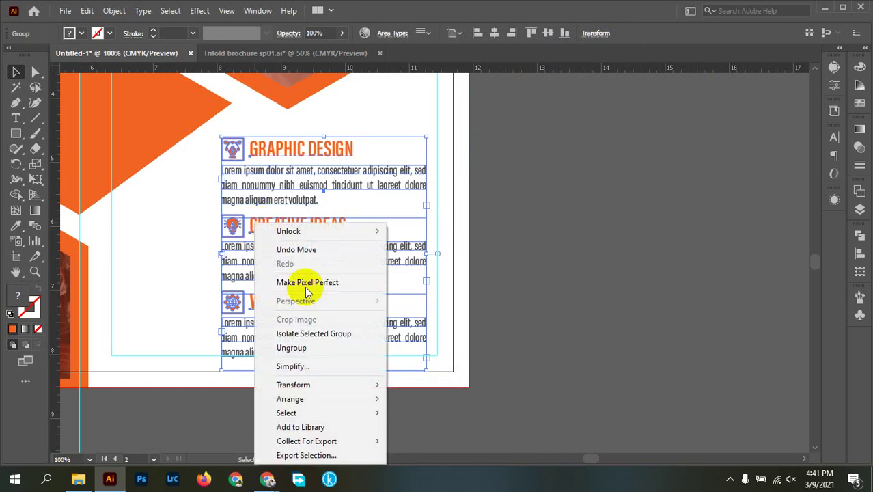
click(299, 347)
drag(314, 168, 307, 161)
click(206, 156)
key(ctrl+a)
right_click(288, 214)
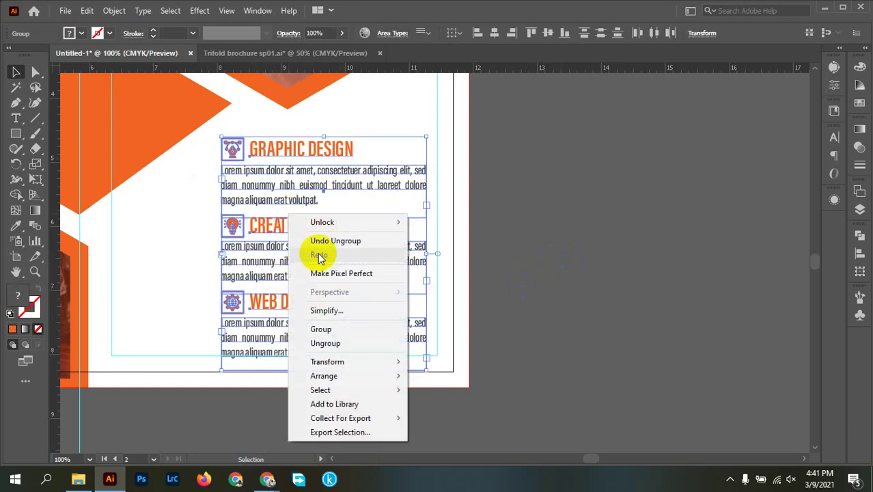
click(327, 343)
click(618, 247)
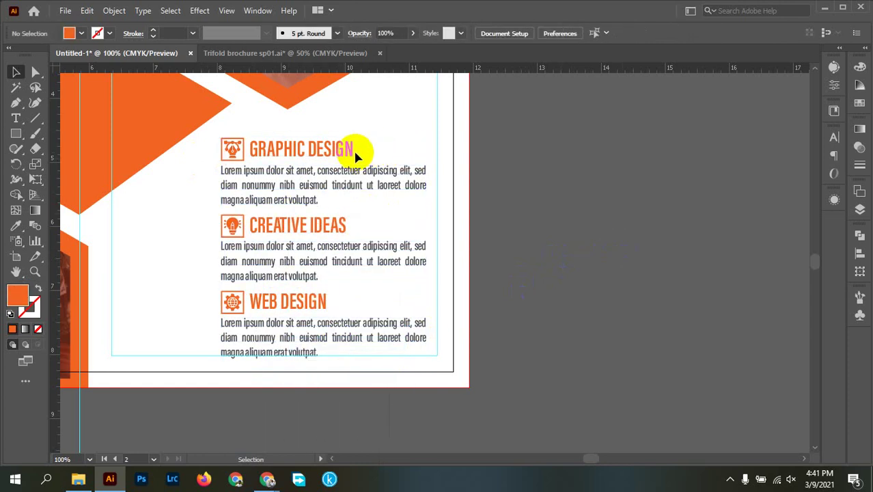
Align the three icon-and-title groups to the right edge of their description paragraphs.
click(338, 155)
click(400, 127)
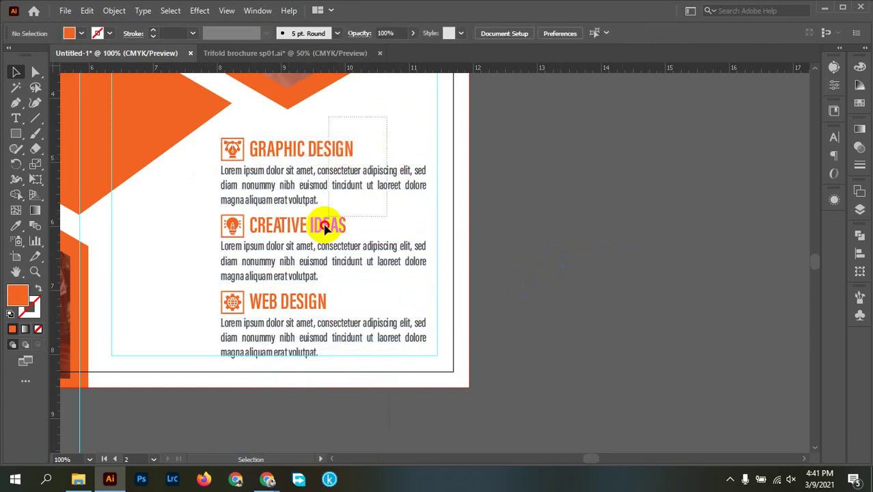
key(ctrl+a)
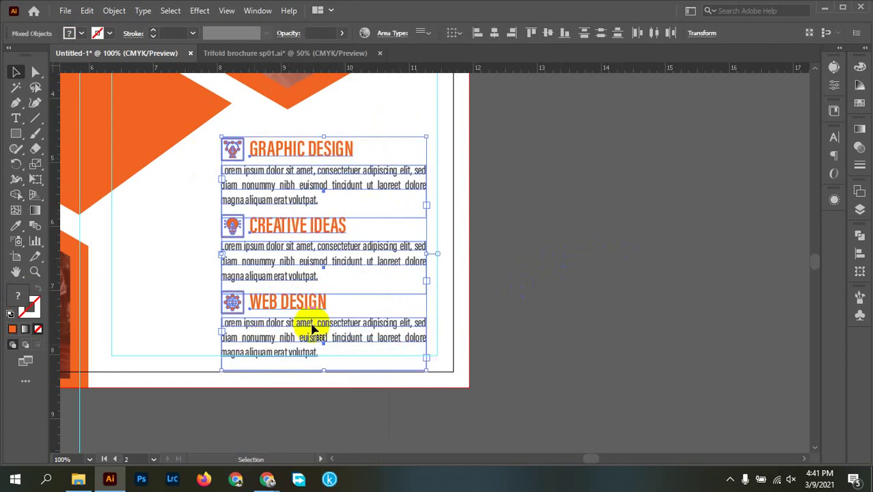
click(511, 36)
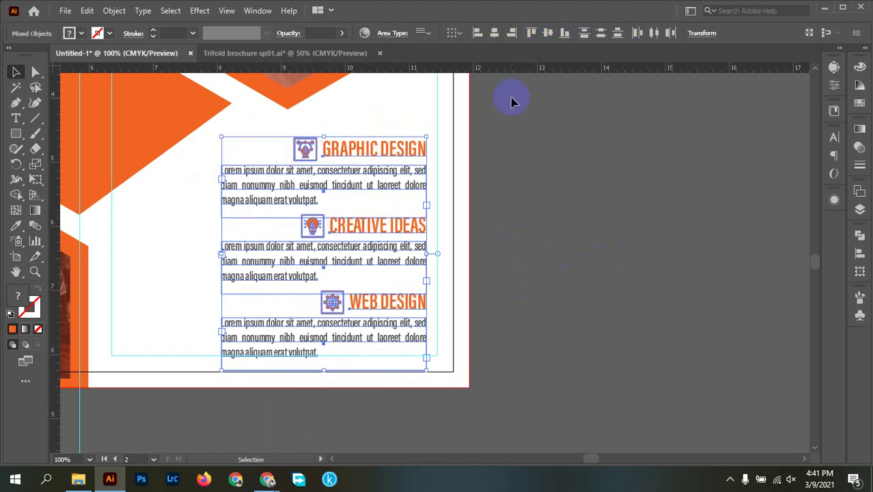
click(574, 141)
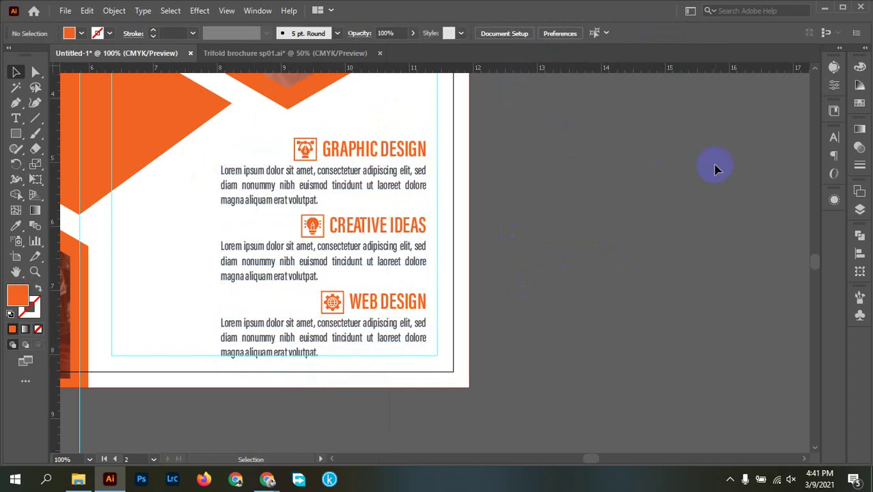
scroll(662, 224, down, 1)
drag(639, 222, 774, 295)
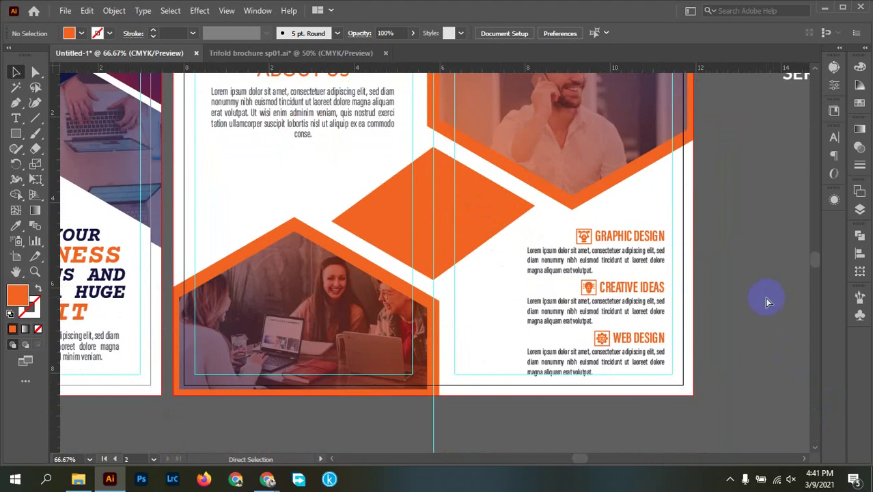